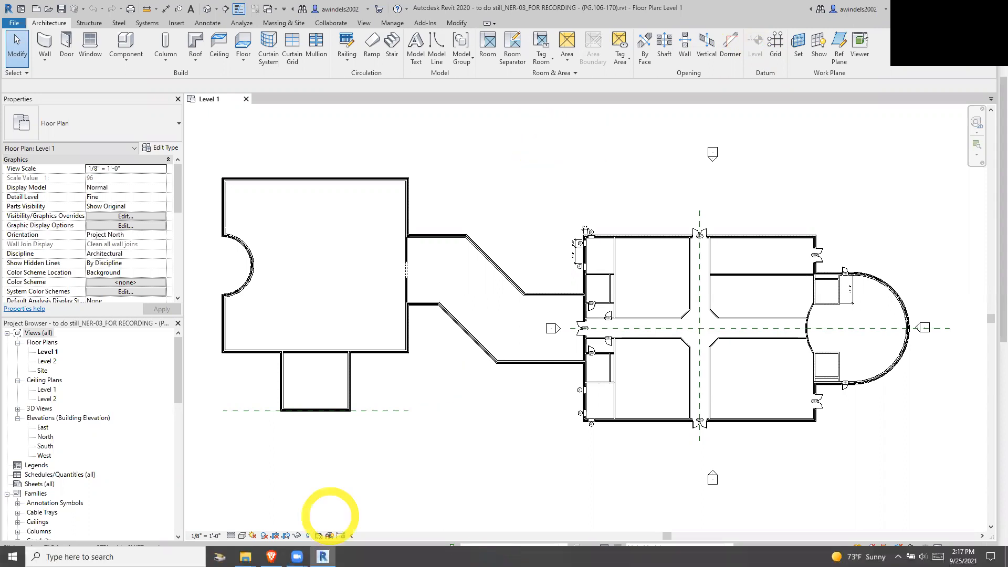
Switch to the course page in the web browser and examine the Chapter 3 - Creating Views section with the NER-03 file.
left_click(271, 556)
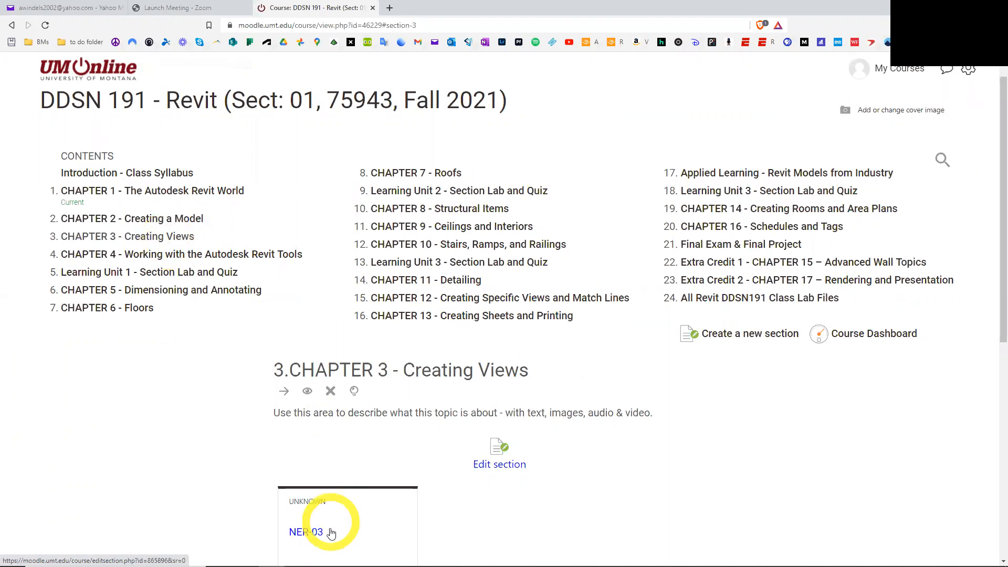
scroll(259, 483, "down", 2)
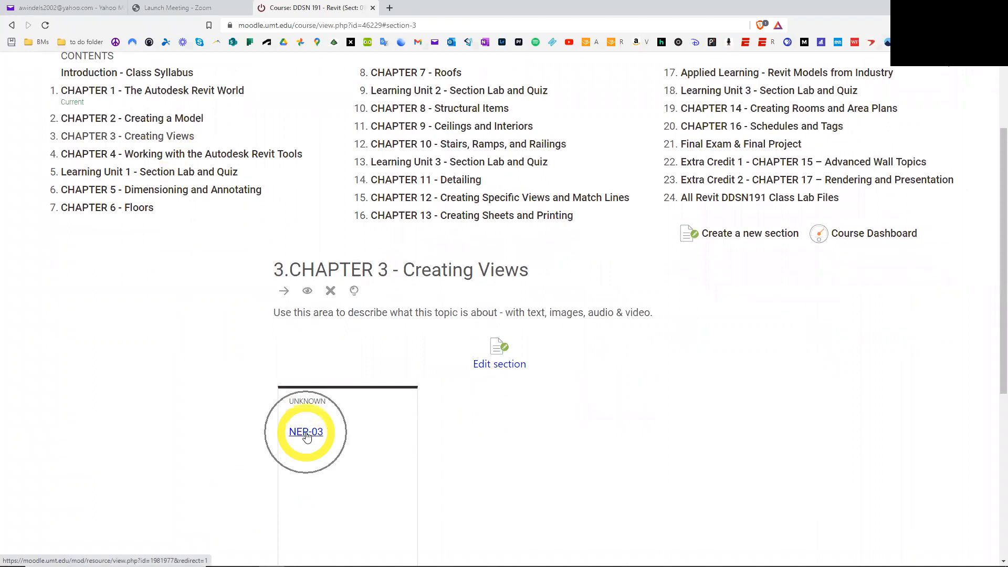
scroll(262, 388, "up", 2)
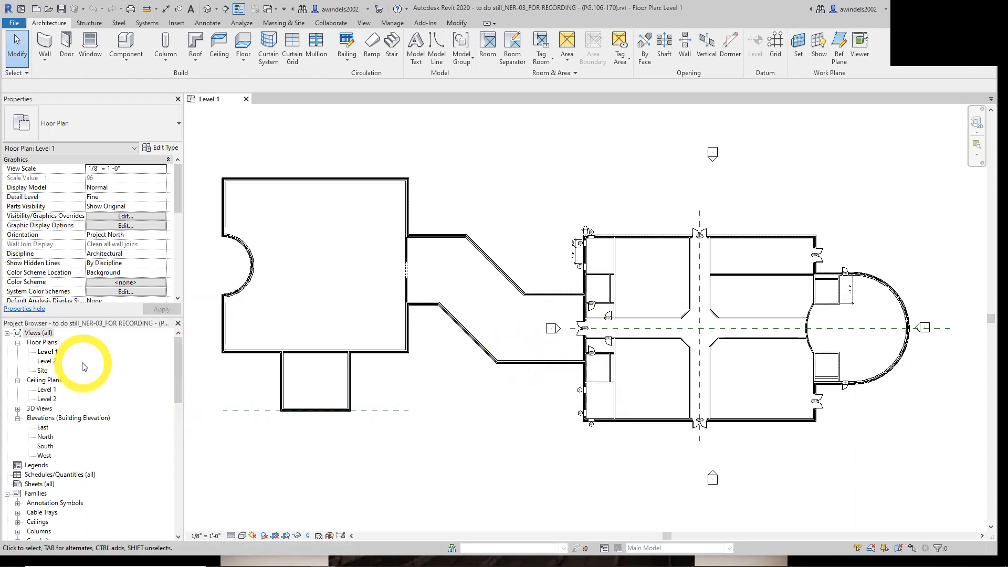
Open the South building elevation view of the Revit project.
left_click(66, 359)
left_click(65, 359)
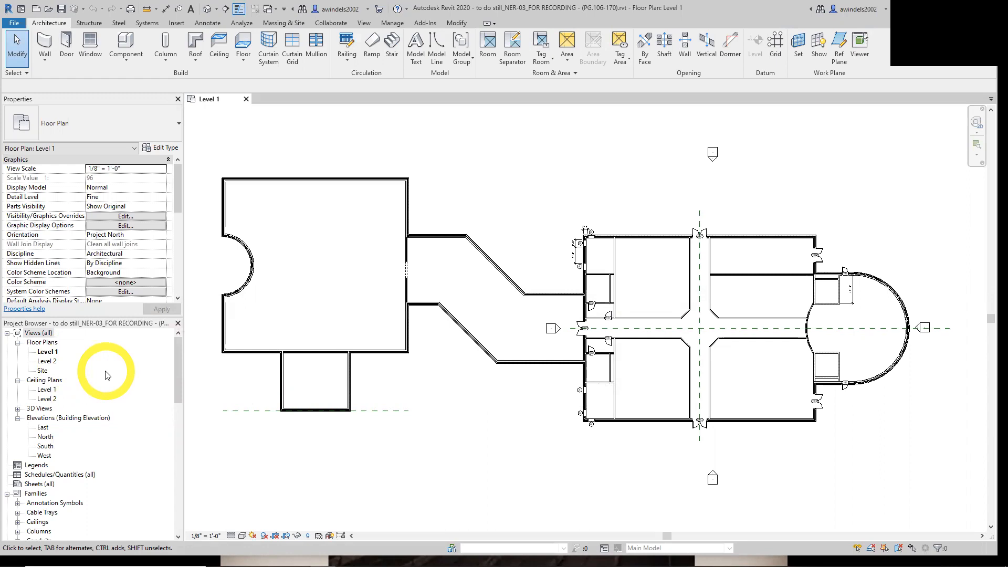
left_click(45, 447)
left_click(45, 447)
double_click(45, 446)
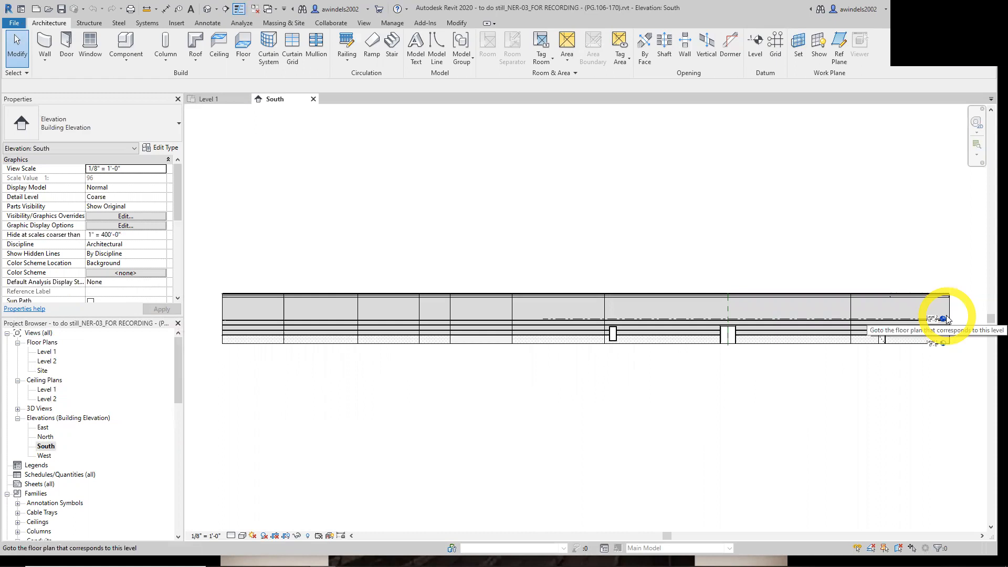
Extend the aligned Level 1 and Level 2 lines so their heads sit clear of the building's east end.
scroll(866, 322, "up", 4)
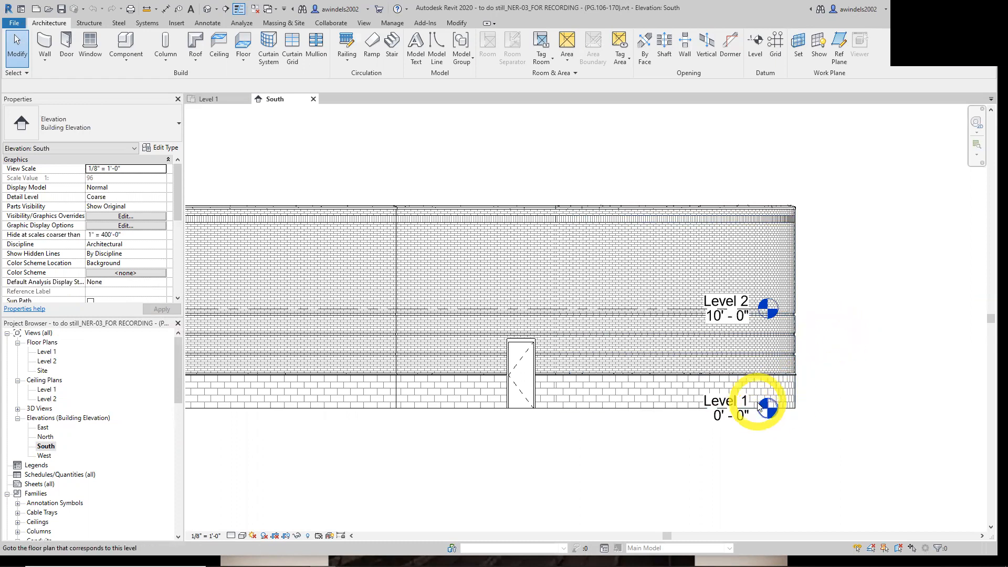
left_click(743, 418)
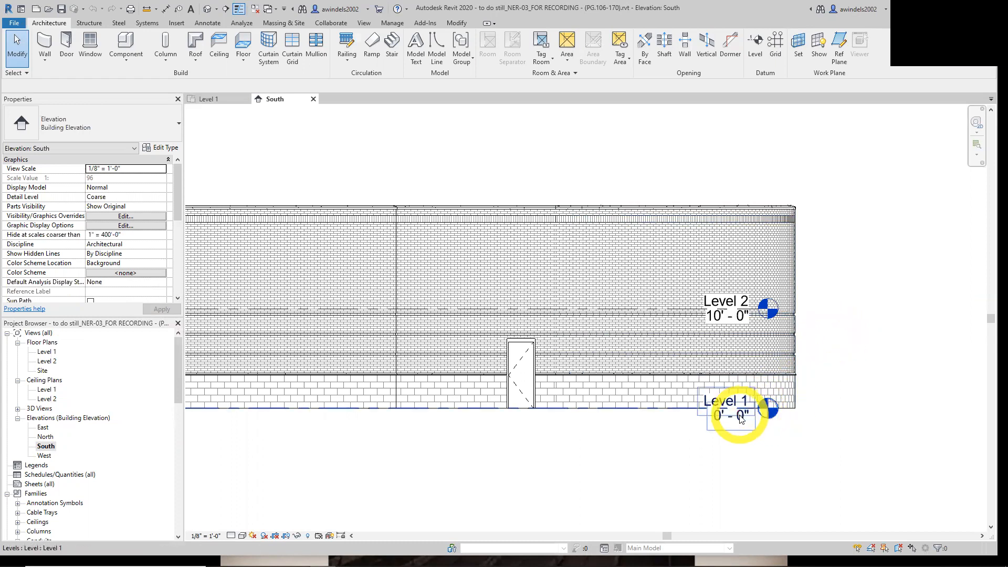
left_click(767, 410)
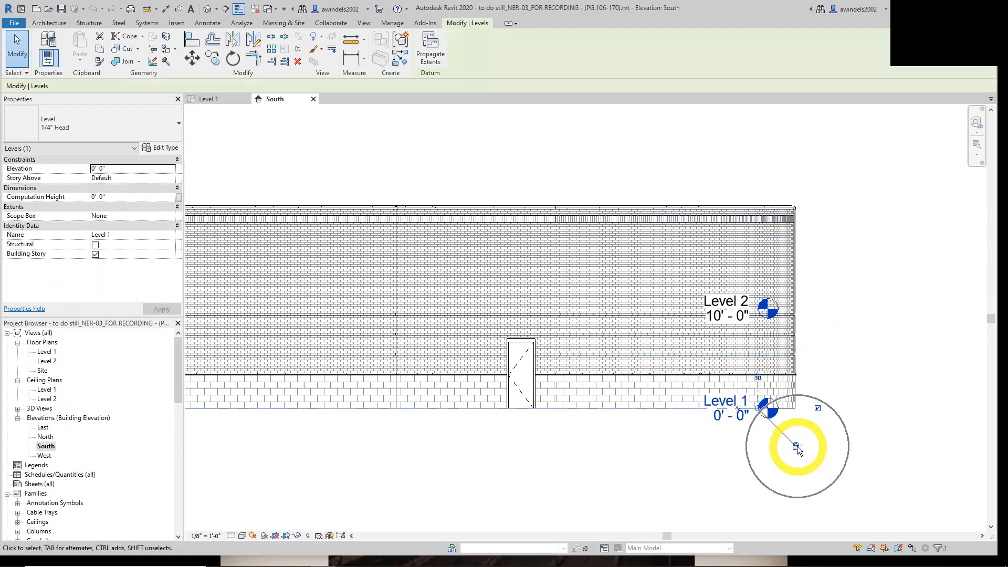
left_click(818, 409)
left_click(817, 408)
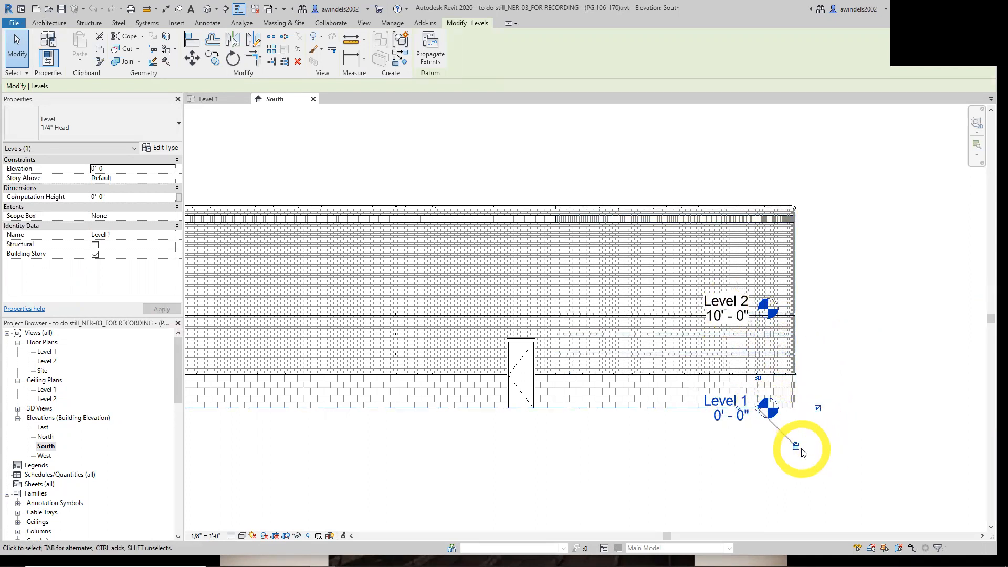
left_click_drag(767, 410, 897, 404)
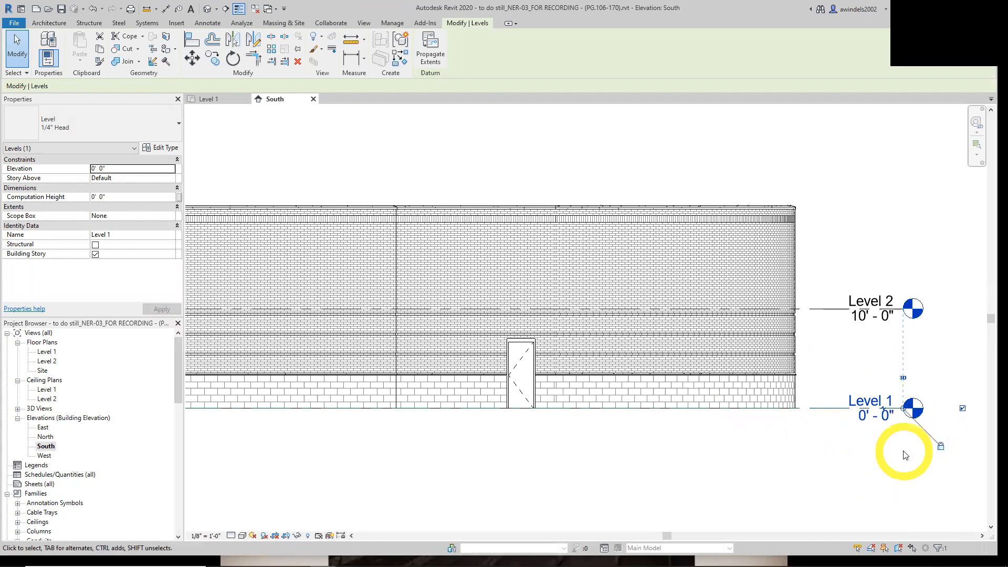
middle_click_drag(904, 452, 809, 453)
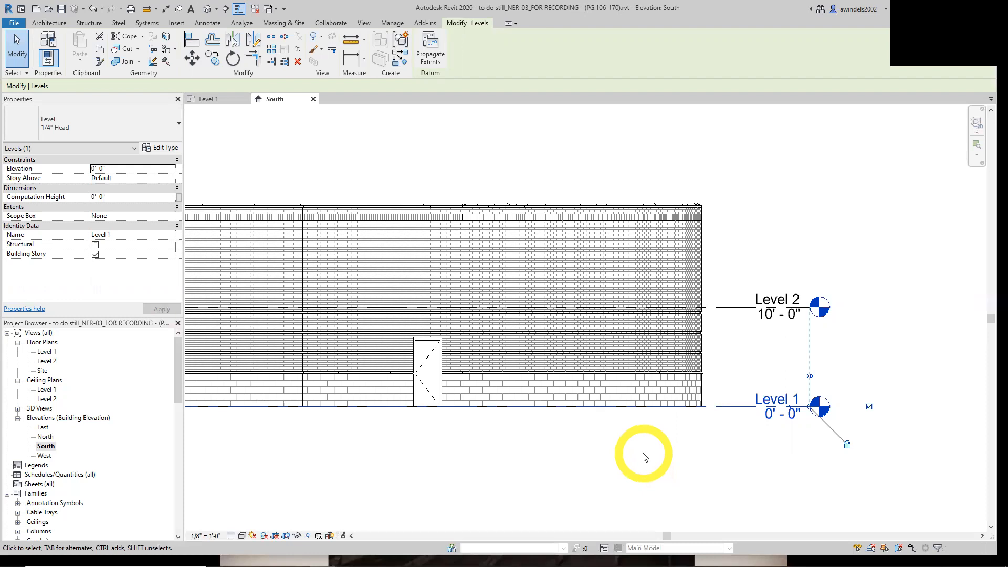
Set the elevation of Level 2 to 12'-0".
left_click(778, 317)
left_click(779, 317)
type("12")
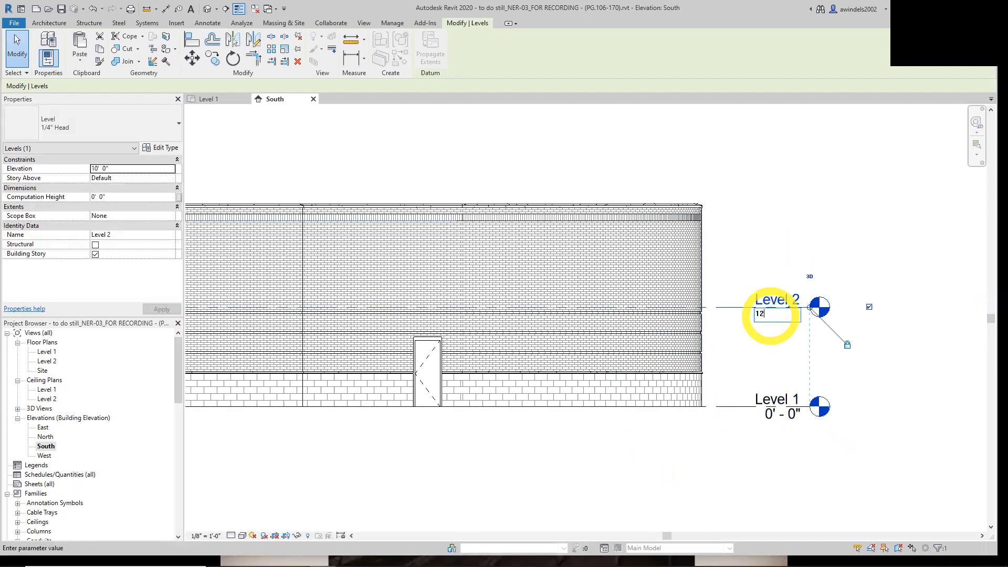
key("Return")
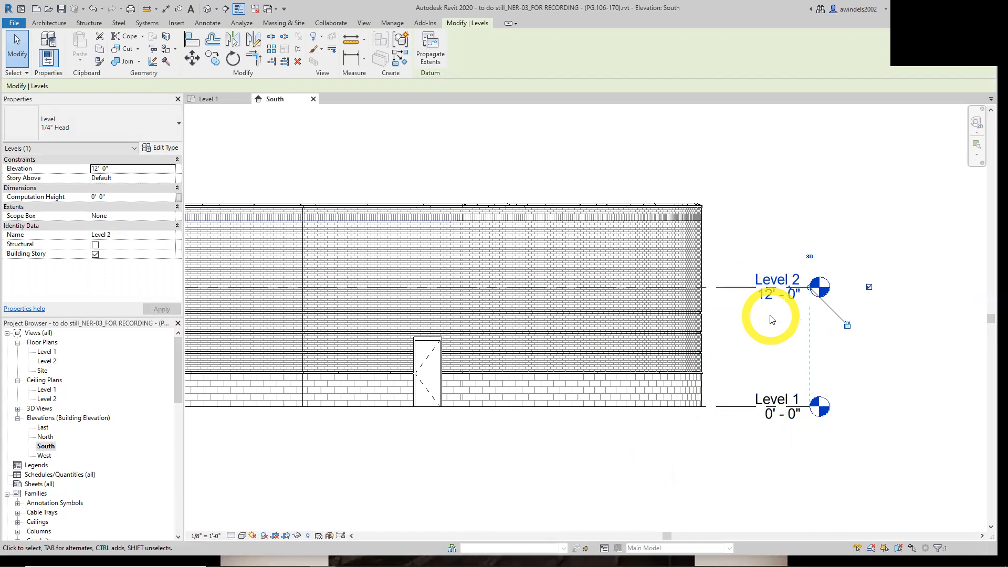
left_click(769, 333)
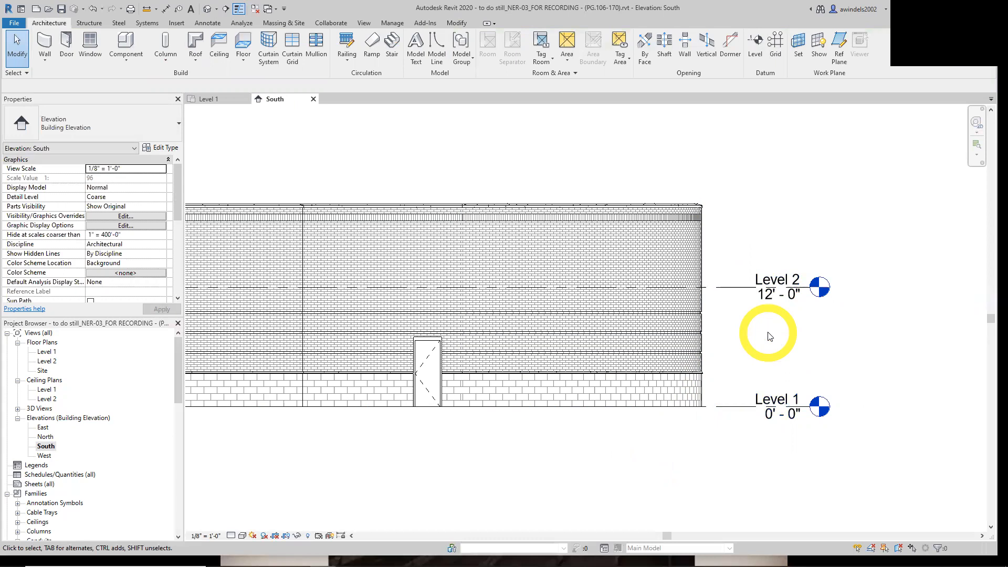
Create a new level 12'-0" above Level 2 by picking its line with a 12' offset, with plan view creation on.
left_click(756, 59)
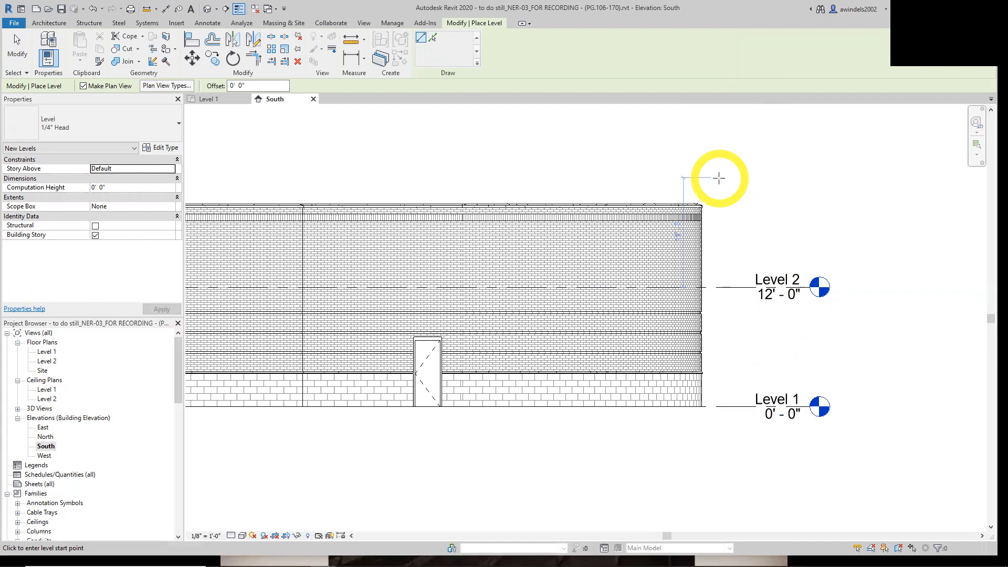
left_click(432, 39)
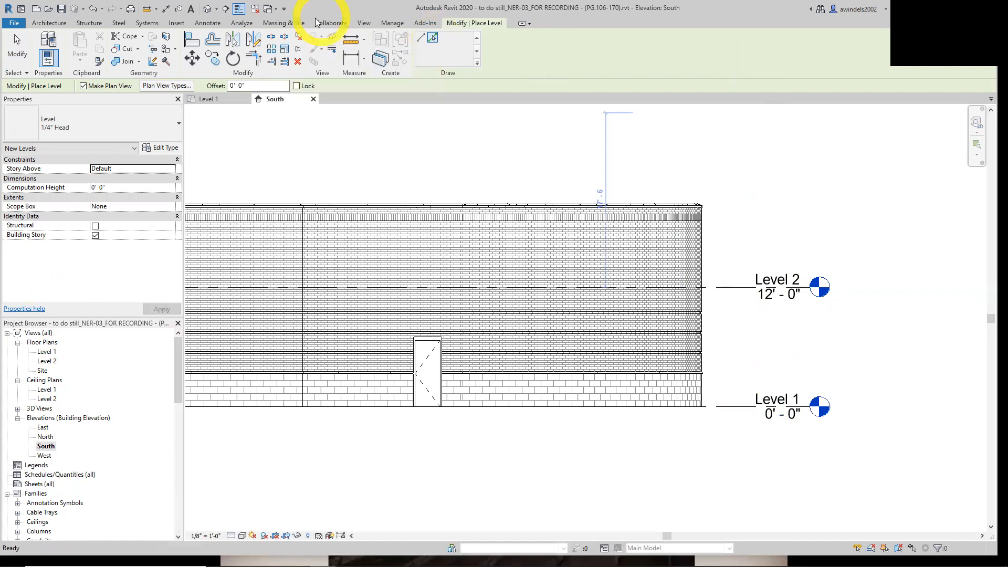
double_click(231, 86)
type("12")
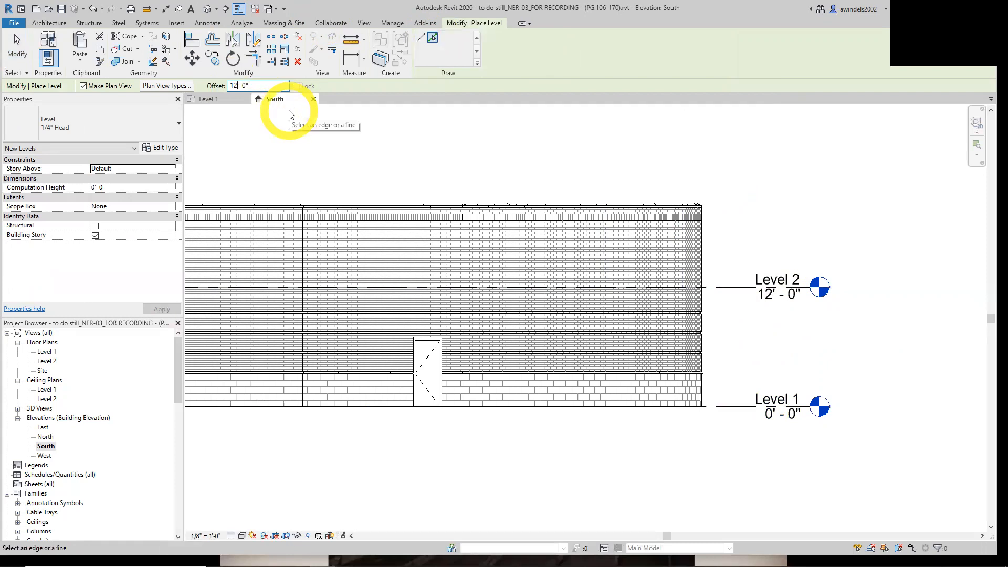
key("ctrl")
left_click(97, 87)
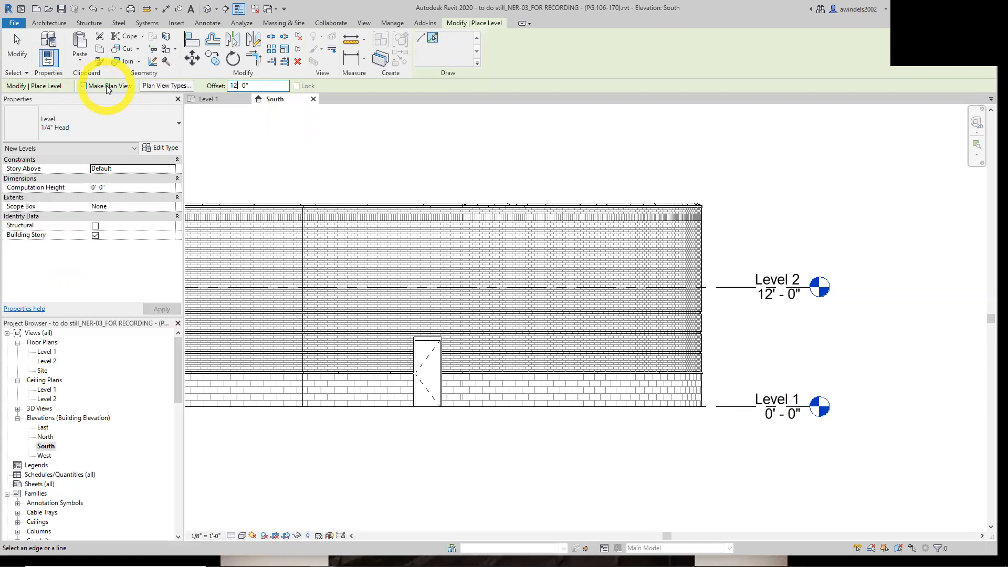
left_click(108, 89)
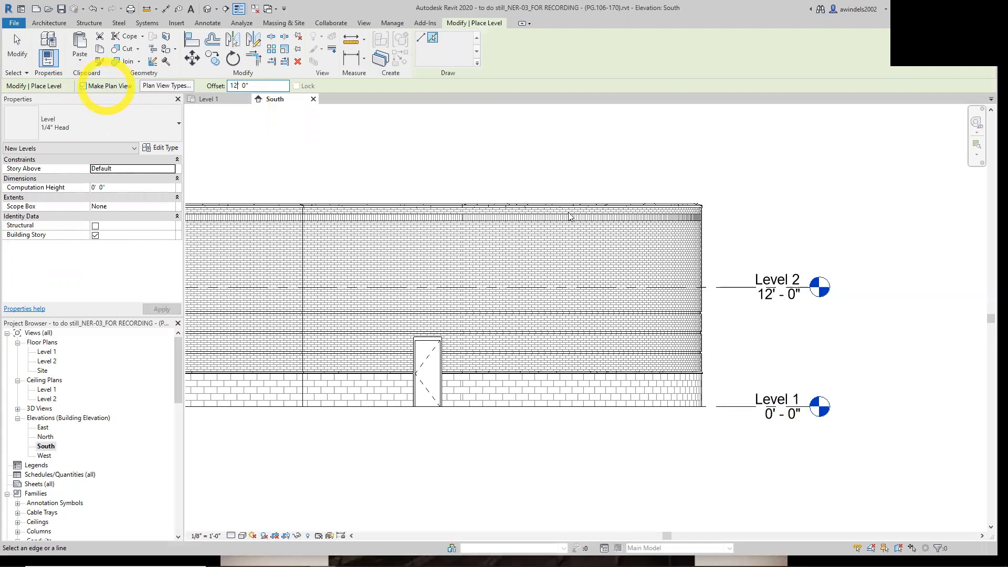
left_click(733, 288)
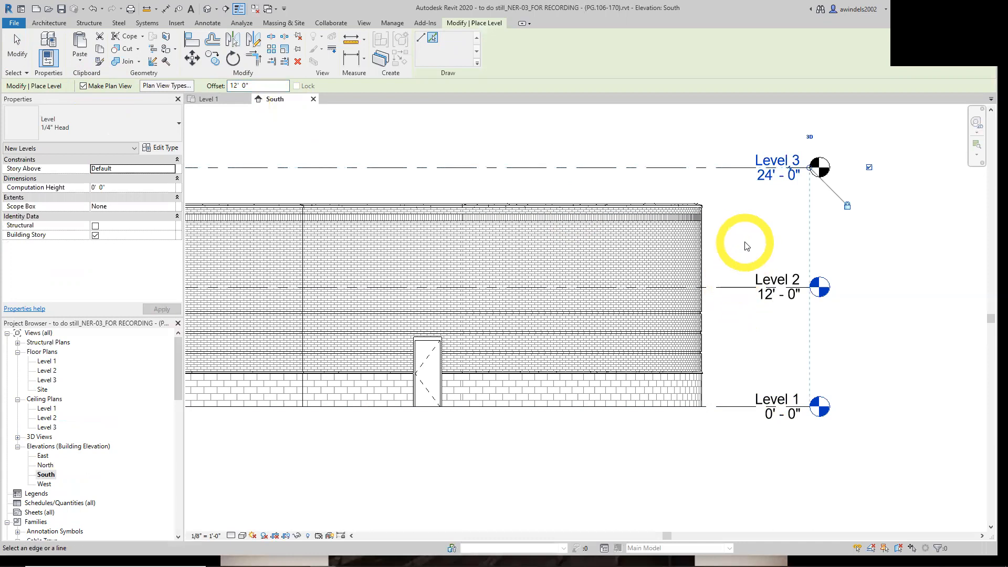
Add four more levels at 12' offsets above Level 3, up to Level 7 at 72'-0", and end the Level command.
mouse_move(746, 246)
middle_mouse_down()
mouse_move(716, 226)
mouse_move(680, 231)
middle_mouse_up()
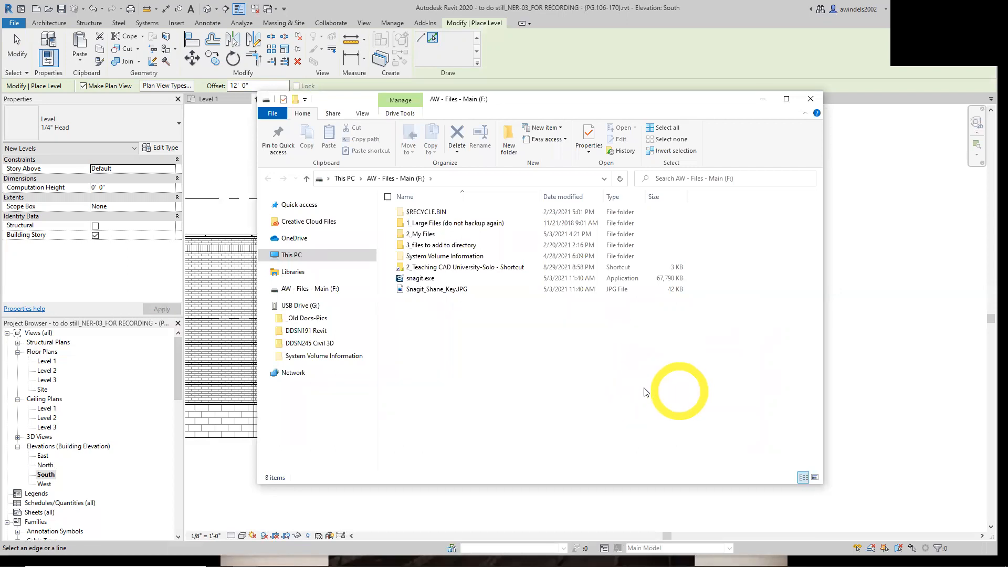
left_click(765, 101)
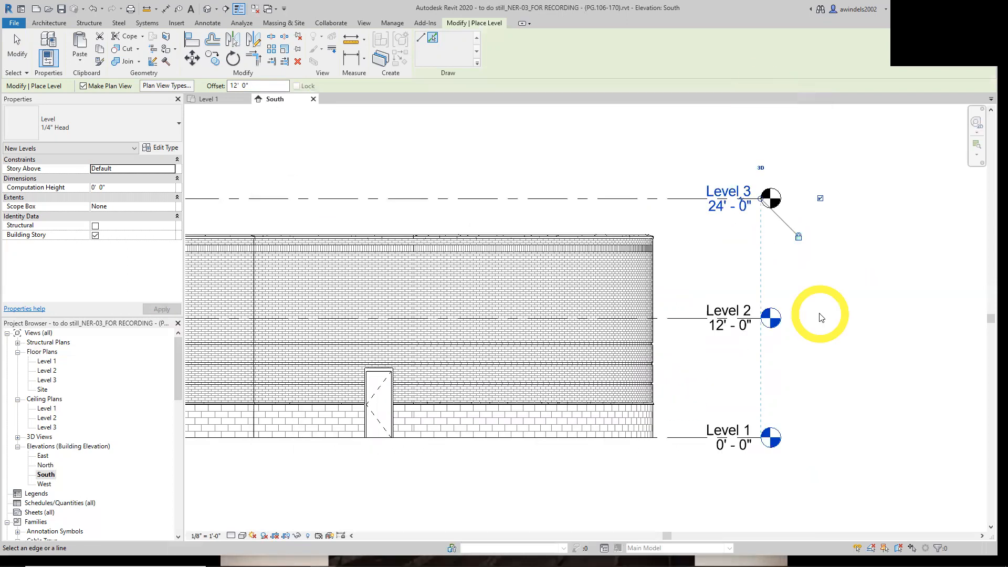
middle_click_drag(824, 286, 662, 362)
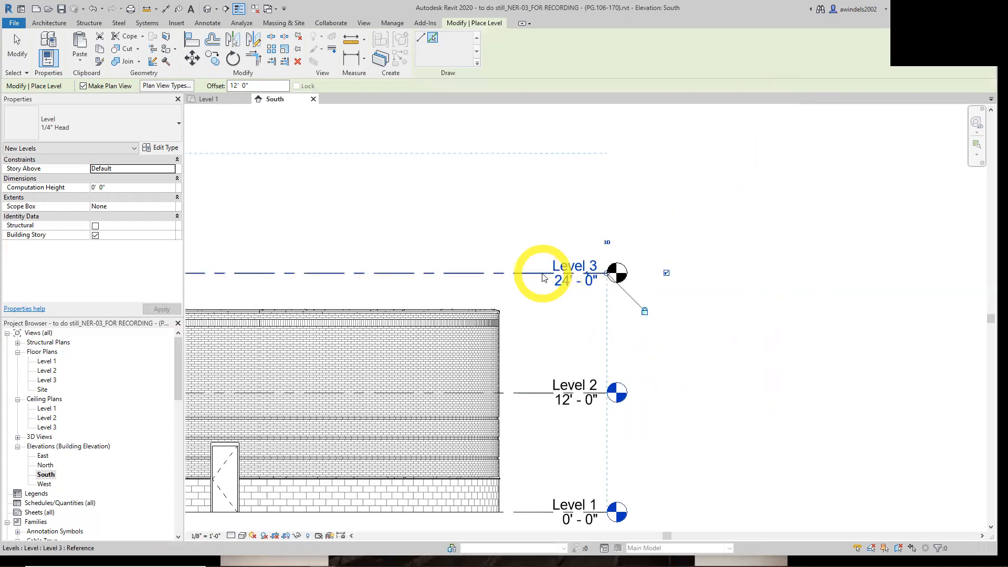
scroll(543, 277, "down", 1)
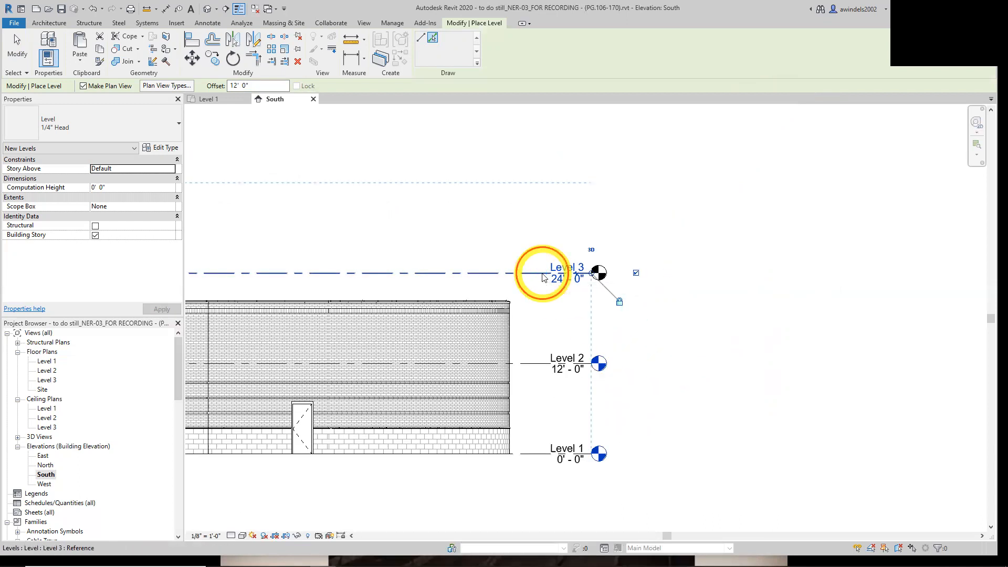
left_click(546, 268)
middle_click_drag(527, 184, 544, 270)
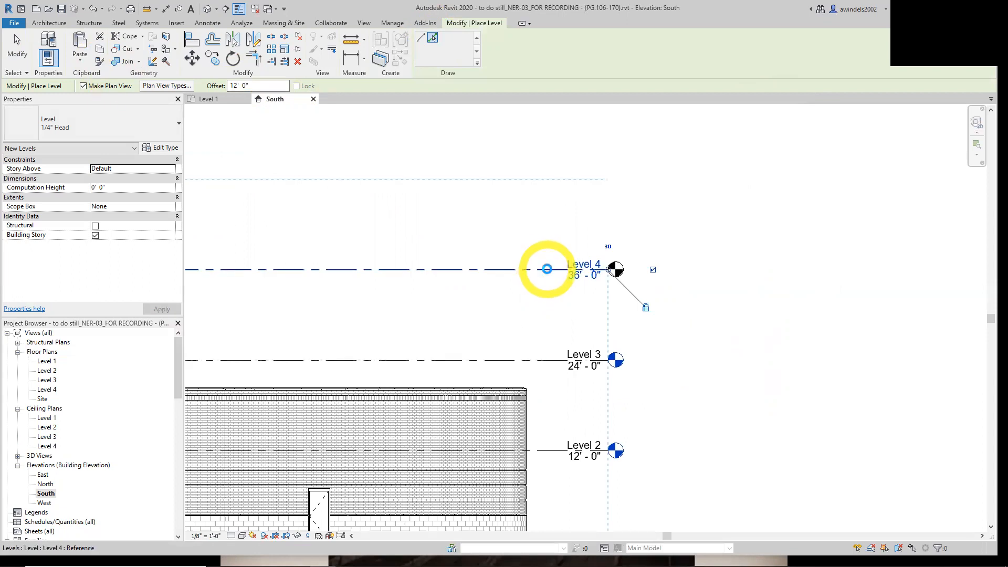
left_click(544, 271)
middle_click_drag(546, 233, 558, 308)
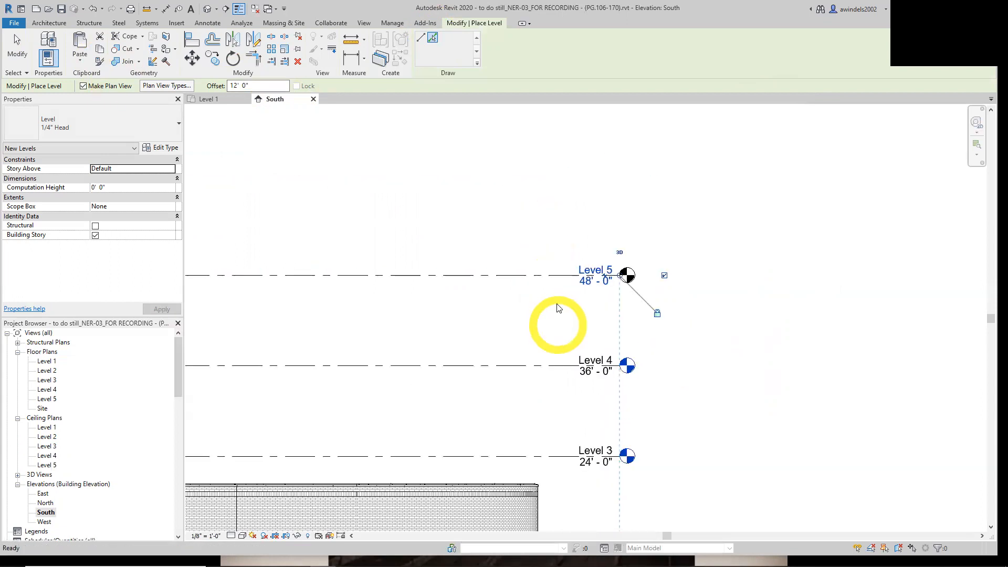
left_click(554, 275)
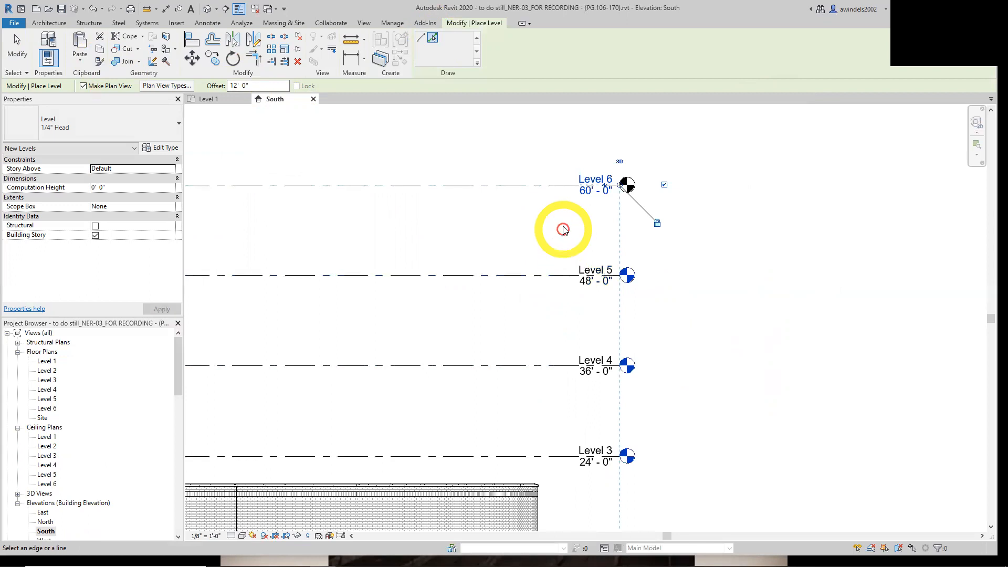
middle_click_drag(544, 189, 580, 288)
left_click(579, 286)
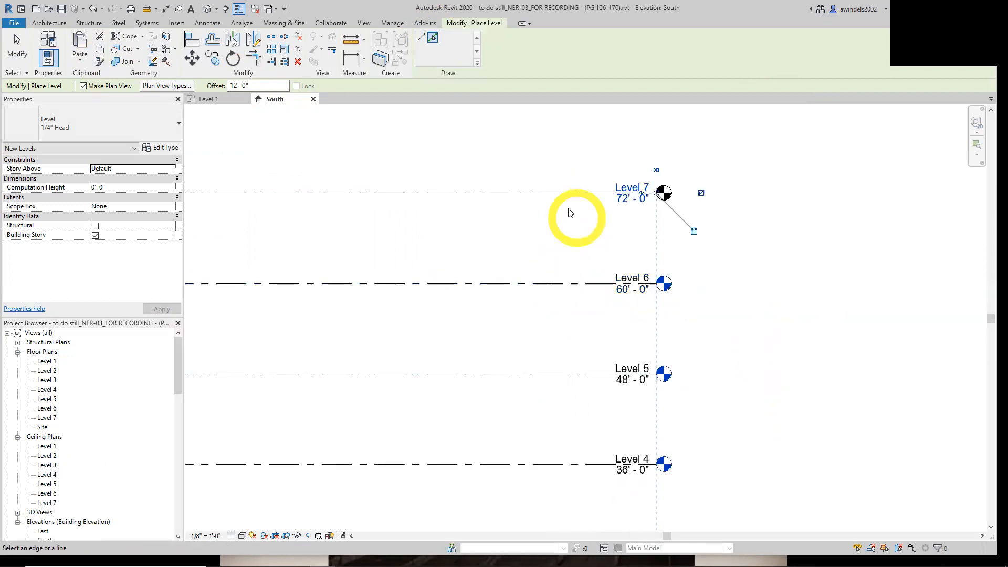
key("Escape")
key("Escape")
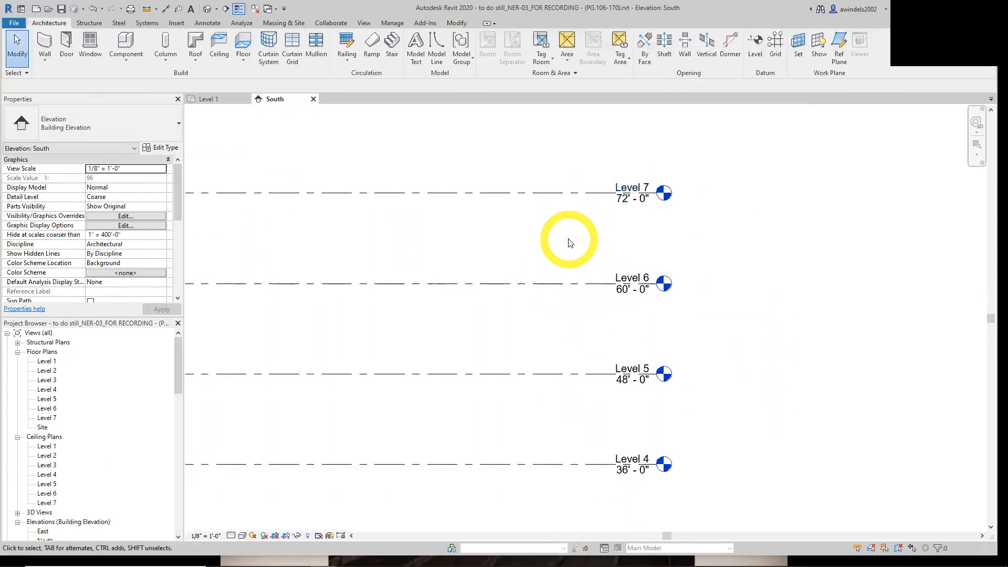
Examine the stacked levels in the elevation and the floor and ceiling plan views listed in the project browser.
scroll(571, 252, "down", 4)
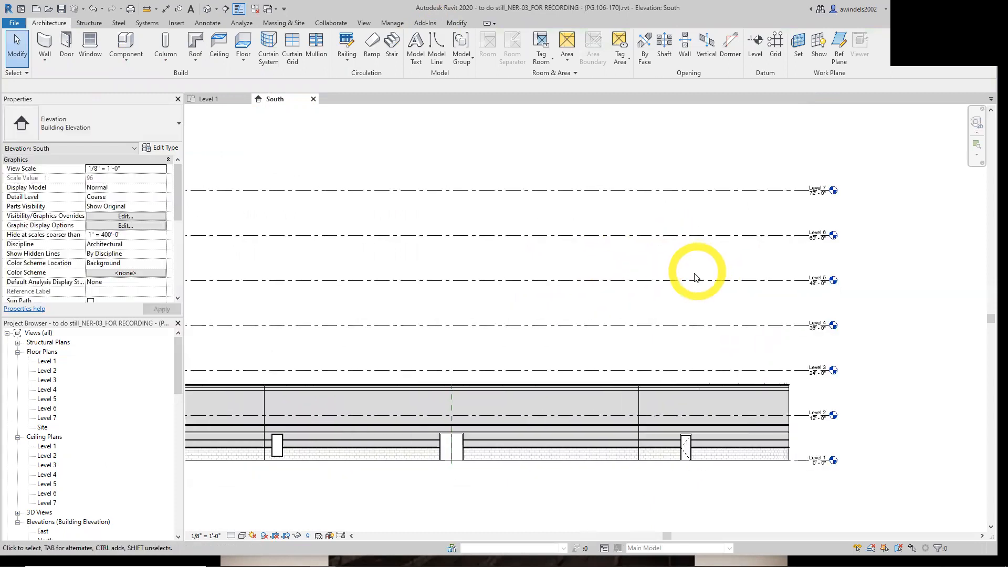
scroll(730, 298, "down", 2)
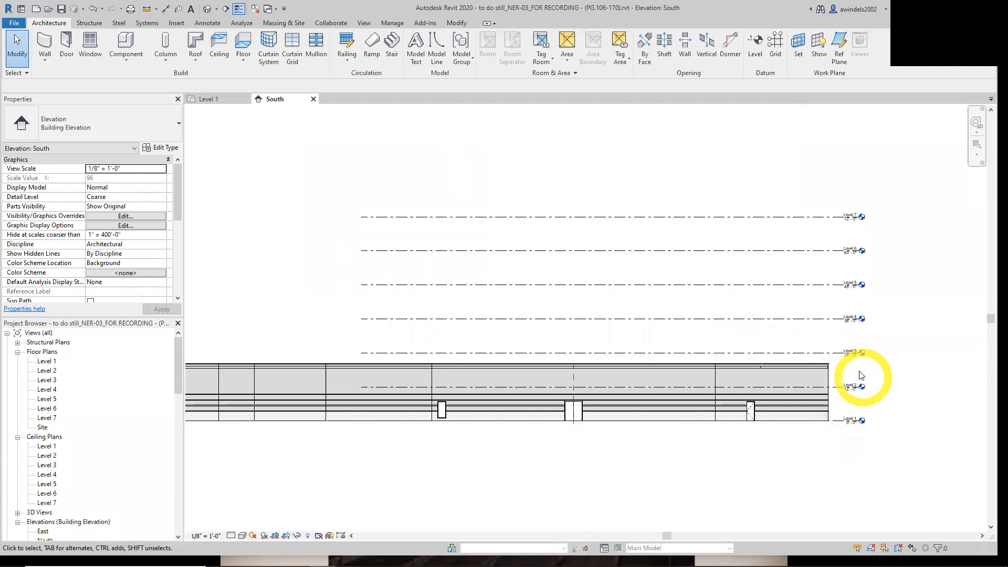
scroll(861, 382, "up", 5)
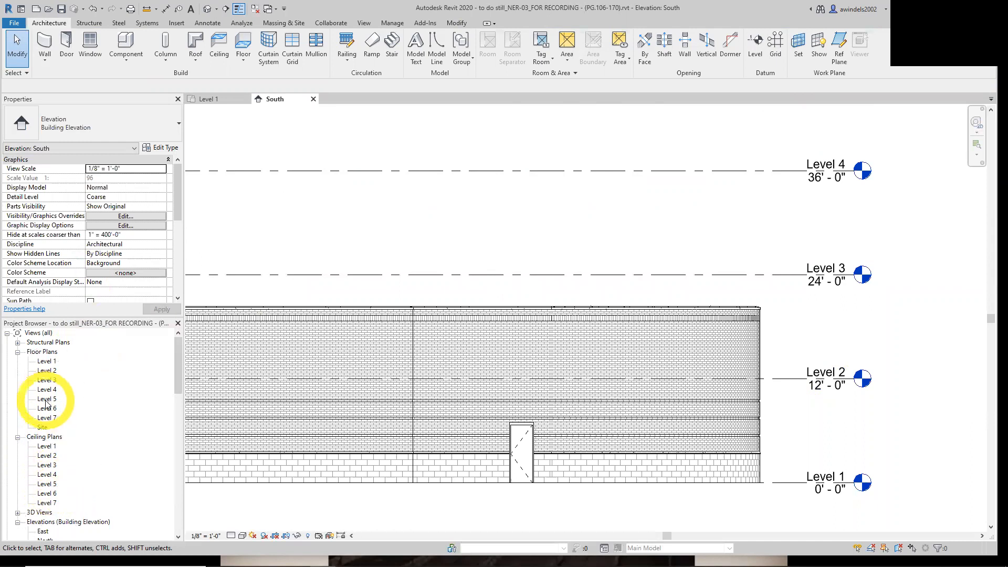
left_click(18, 352)
left_click(18, 361)
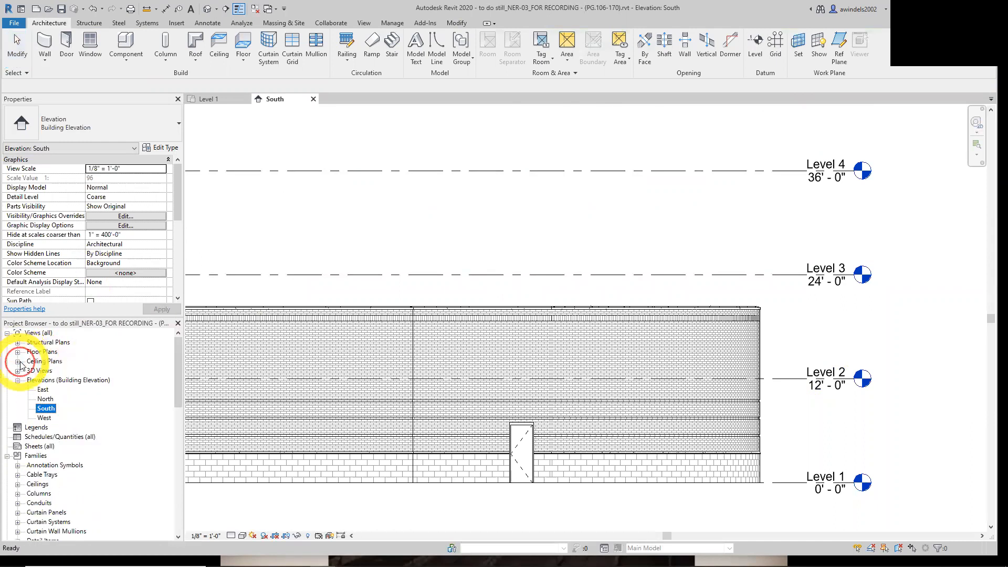
left_click(17, 361)
left_click(17, 352)
mouse_move(174, 365)
left_mouse_down()
mouse_move(180, 374)
mouse_move(182, 365)
left_mouse_up()
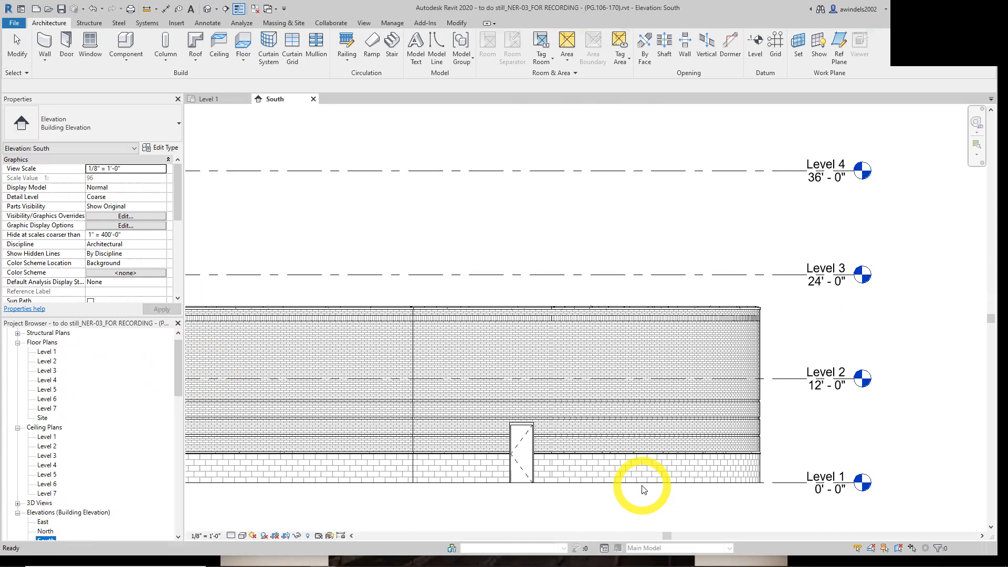
Hide the head bubble at the end of the Level 7 line and show it again.
middle_click_drag(793, 241, 676, 489)
left_click(708, 270)
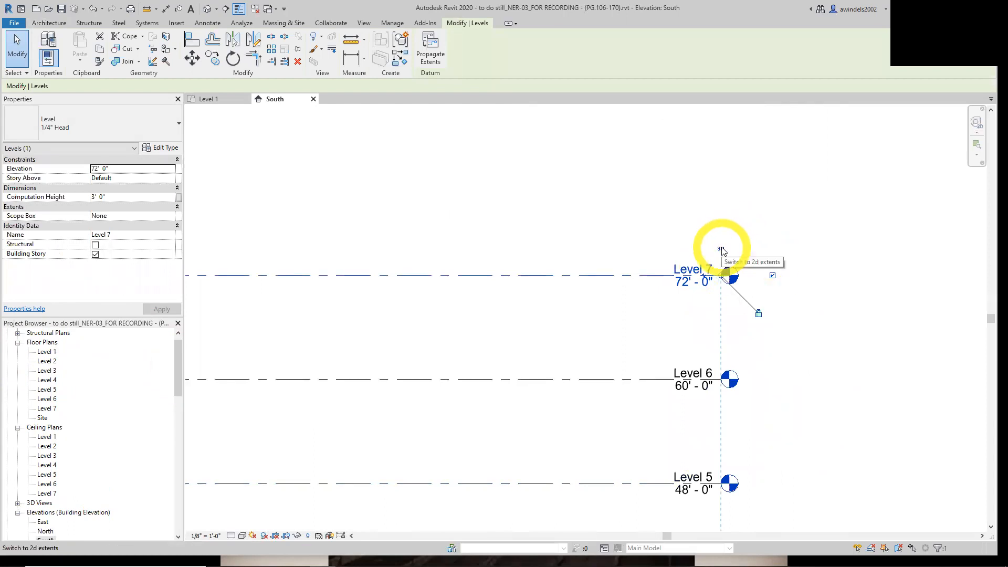
left_click(772, 276)
left_click(773, 276)
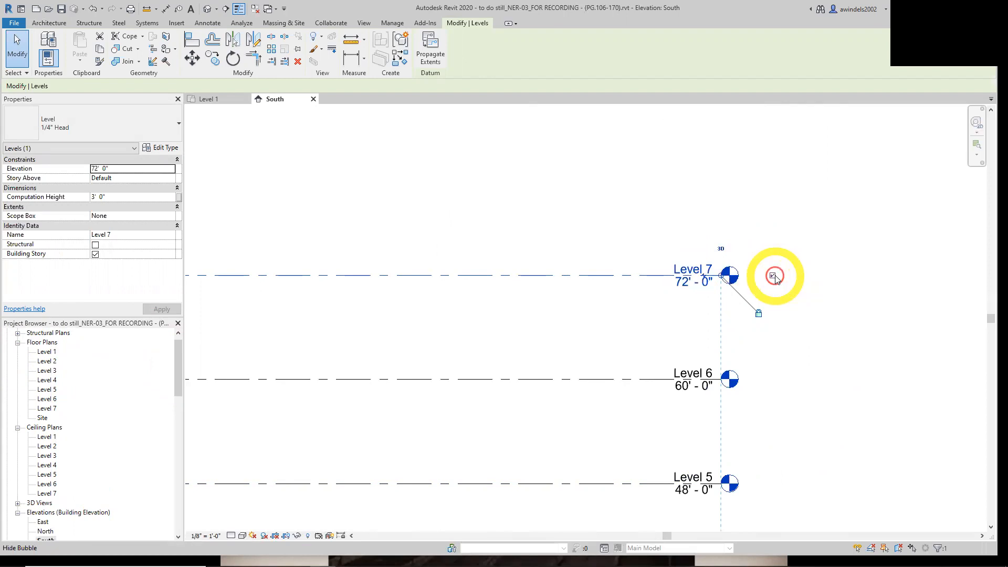
Try shortening and extending the aligned level lines from the head end of Level 7, undoing each change.
left_click_drag(720, 275, 556, 273)
key("ctrl+z")
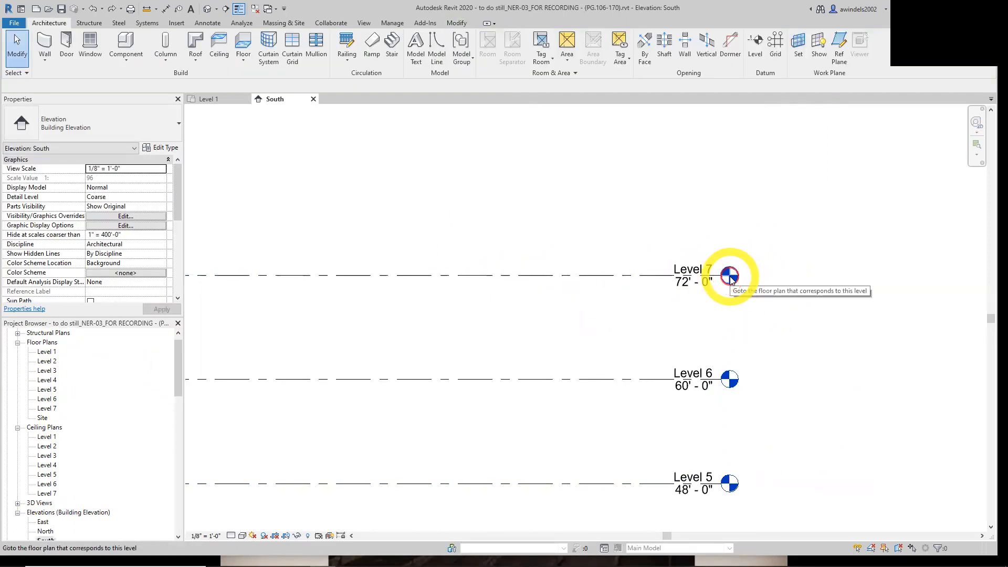
left_click(704, 278)
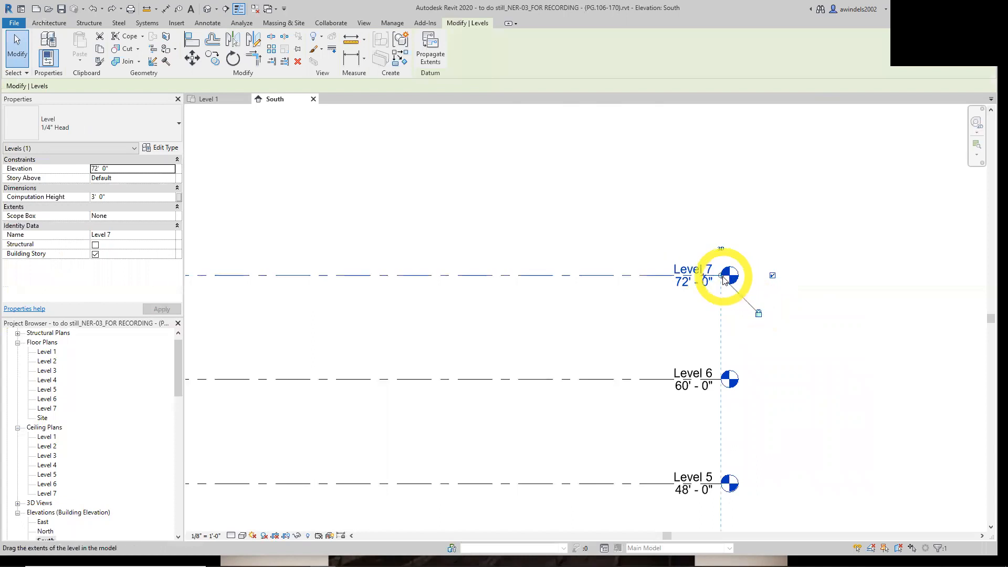
left_click_drag(723, 278, 847, 317)
key("ctrl+z")
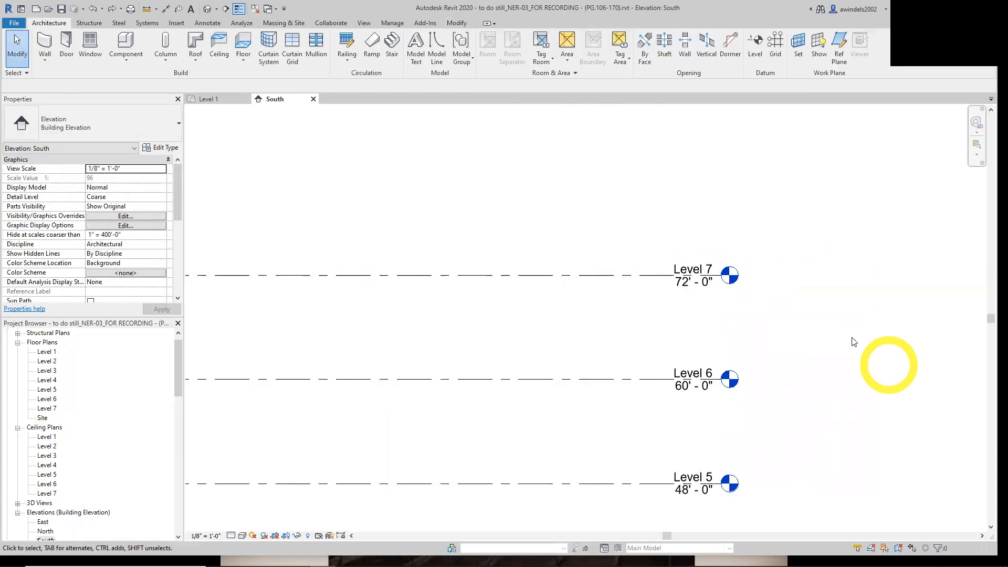
left_click(646, 274)
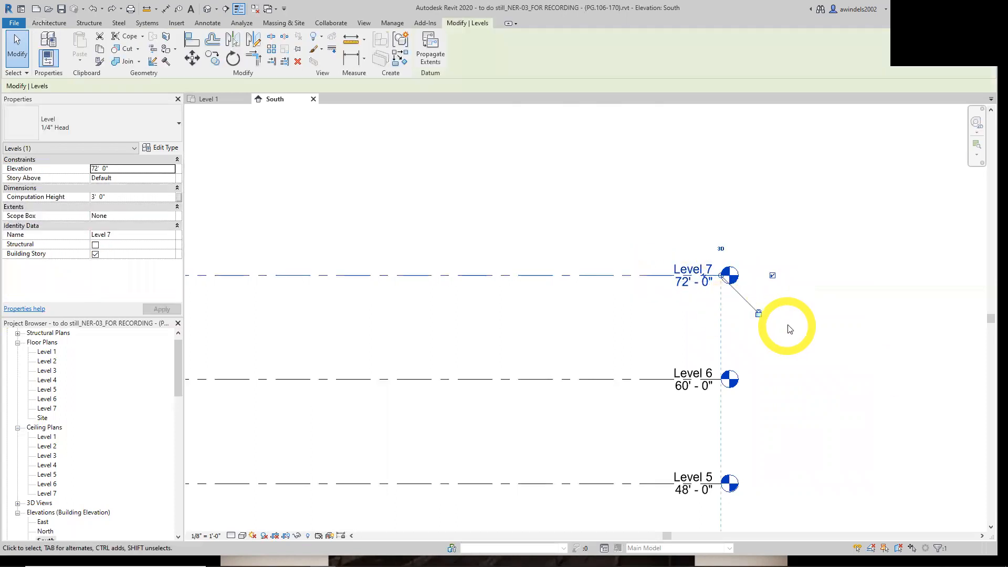
scroll(750, 318, "down", 5)
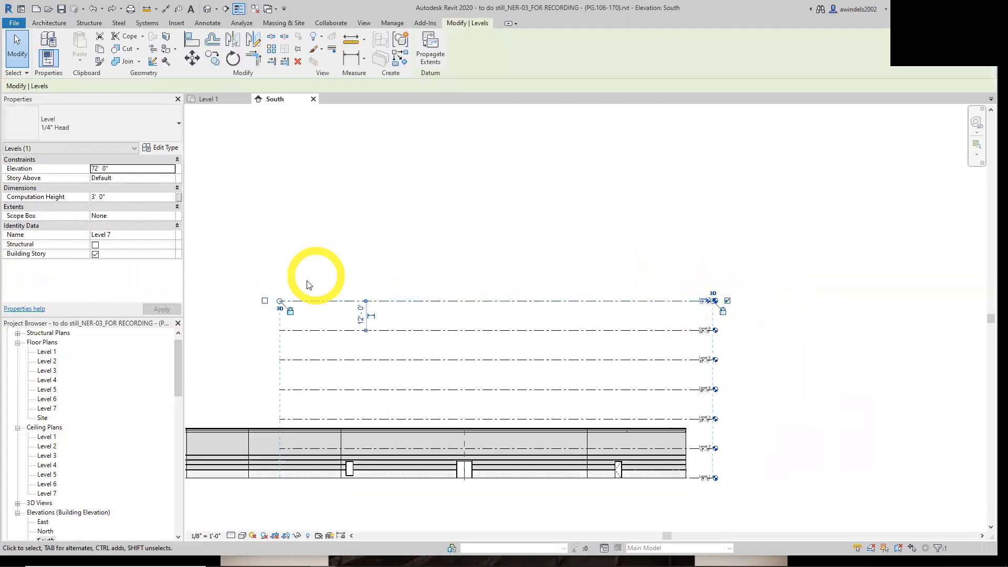
left_click_drag(262, 231, 724, 288)
scroll(652, 304, "up", 4)
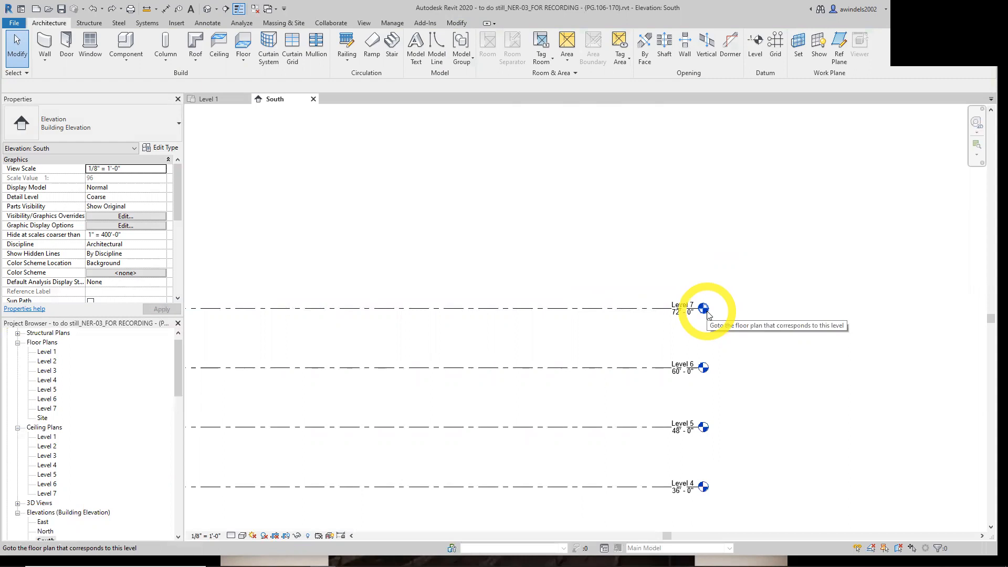
middle_click_drag(707, 311, 686, 319)
left_click(670, 306)
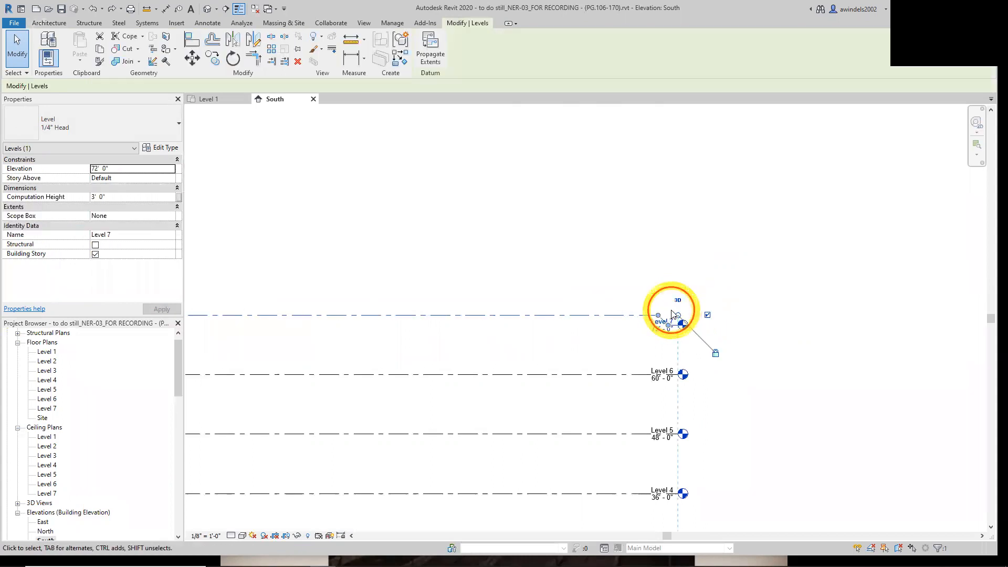
key("Escape")
scroll(674, 315, "up", 2)
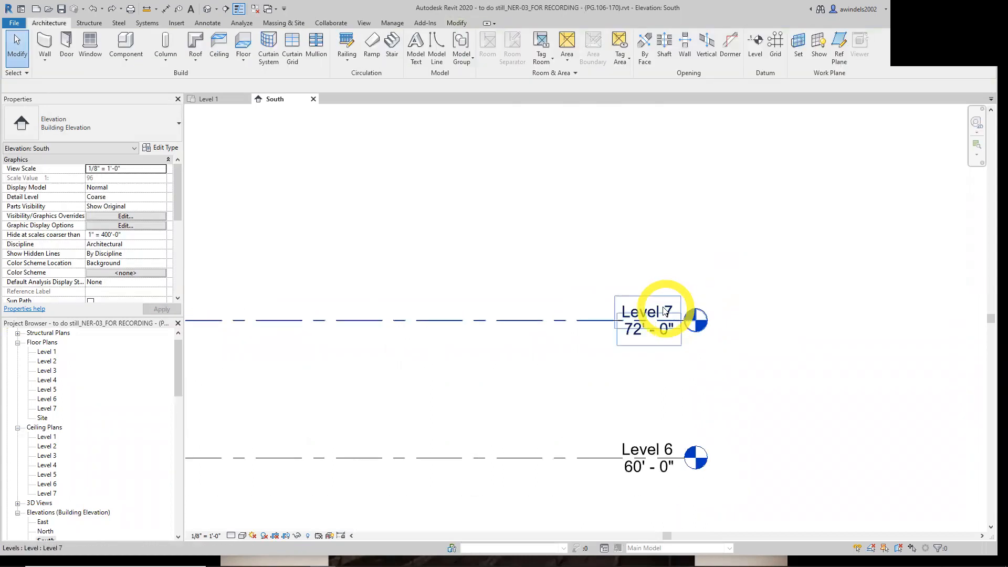
Rename Level 7 to PARAPET and rename its corresponding plan views as well.
left_click(673, 309)
left_click(670, 310)
type("pa")
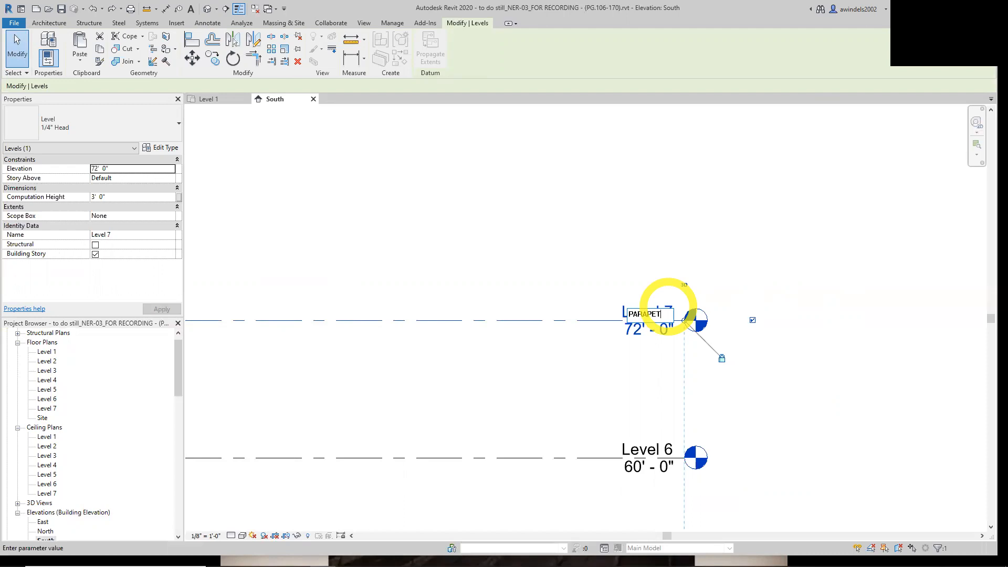
type("RAPET")
key("Return")
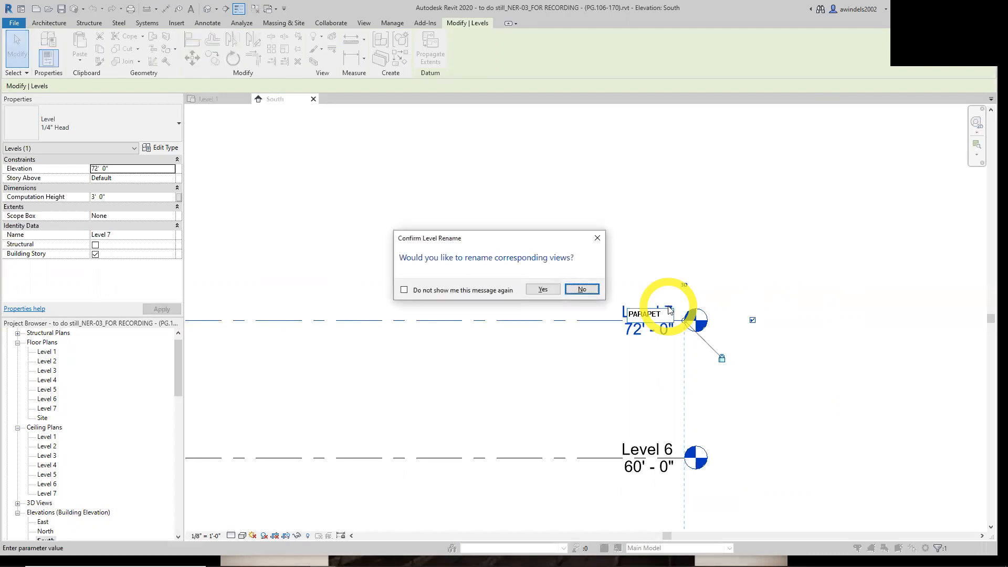
left_click(543, 287)
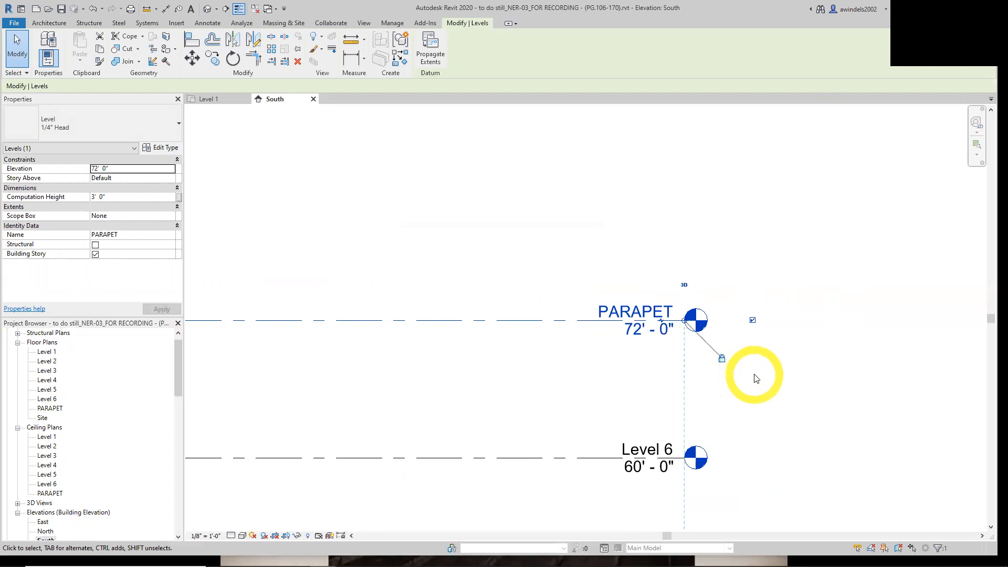
middle_click_drag(793, 392, 775, 410)
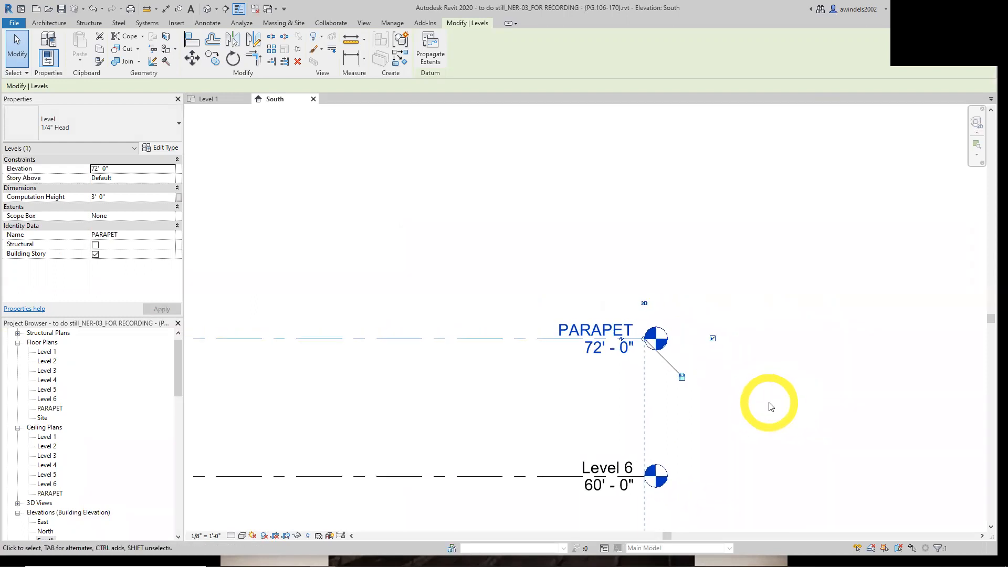
left_click_drag(645, 339, 647, 304)
left_click(762, 427)
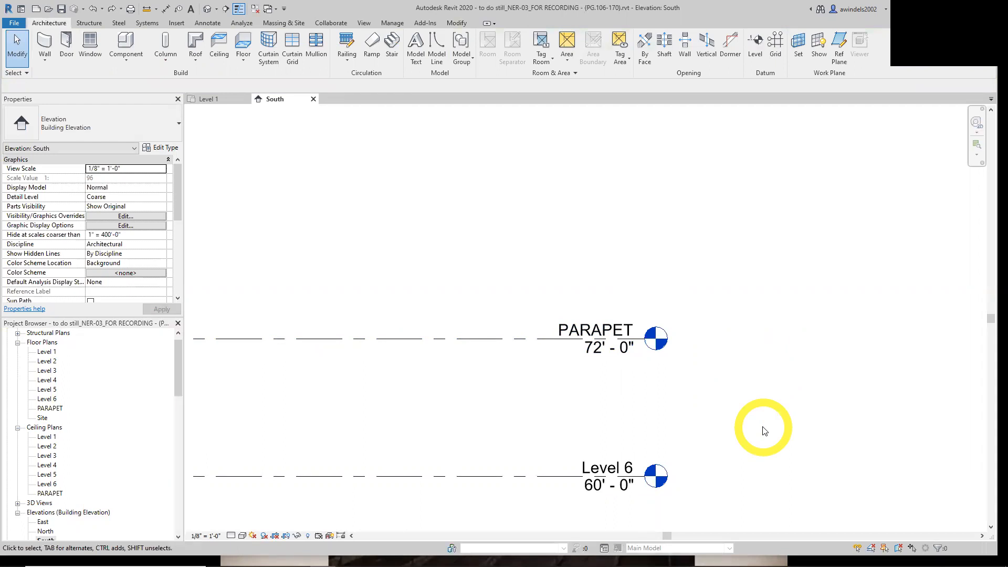
Try setting the elevation of Level 6 to 62'-0" and undo the change.
middle_click_drag(770, 443, 778, 382)
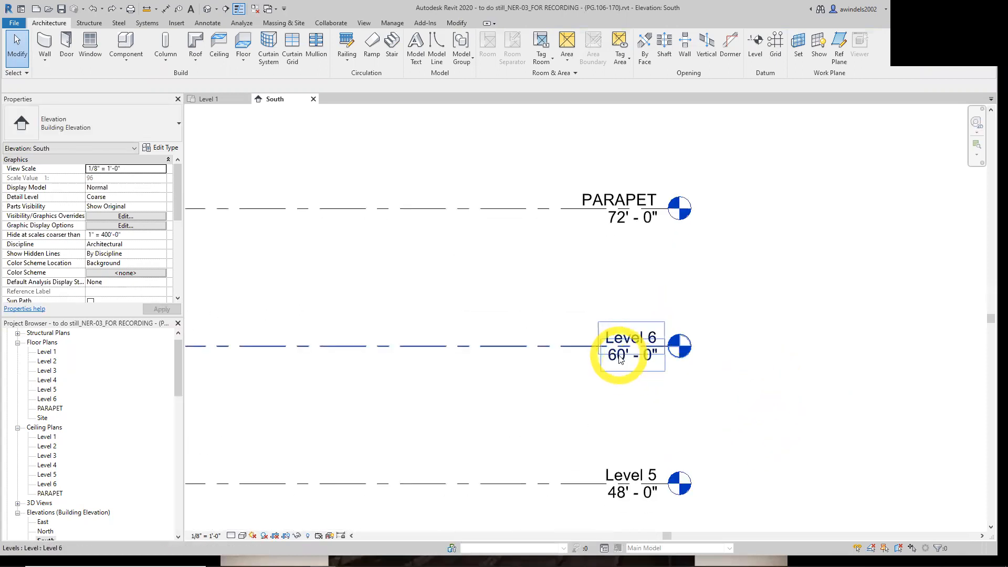
left_click(619, 355)
left_click(619, 355)
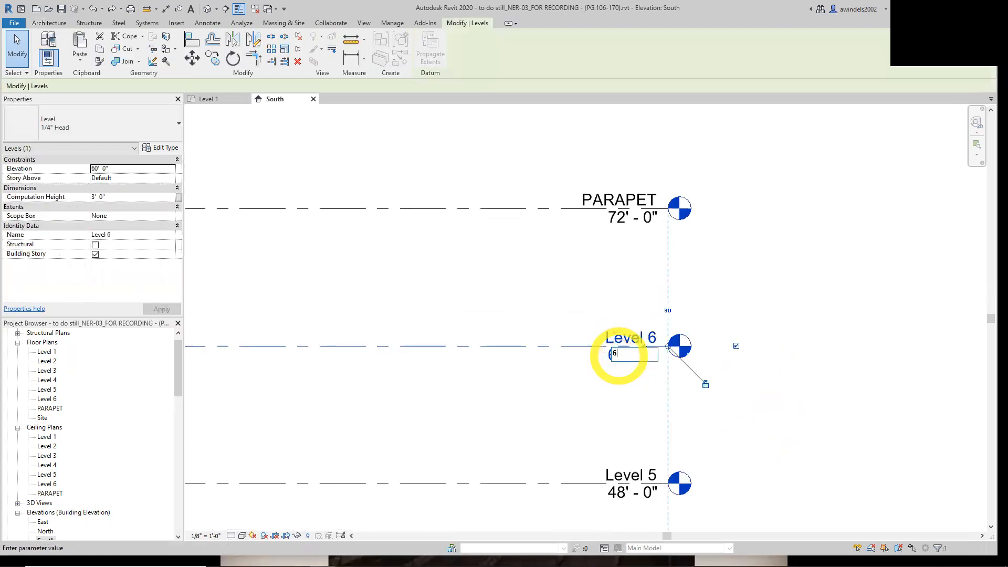
key("Return")
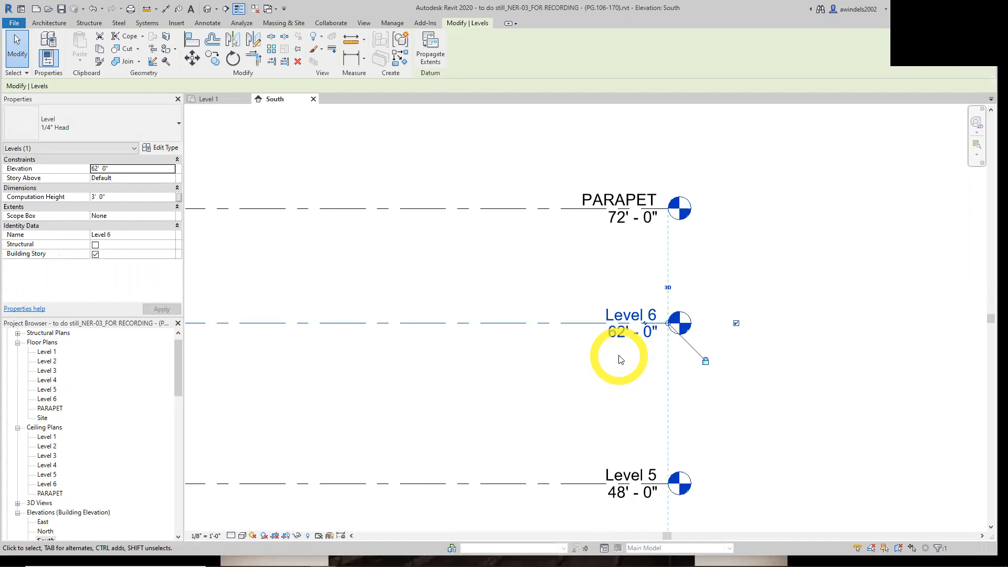
key("ctrl+z")
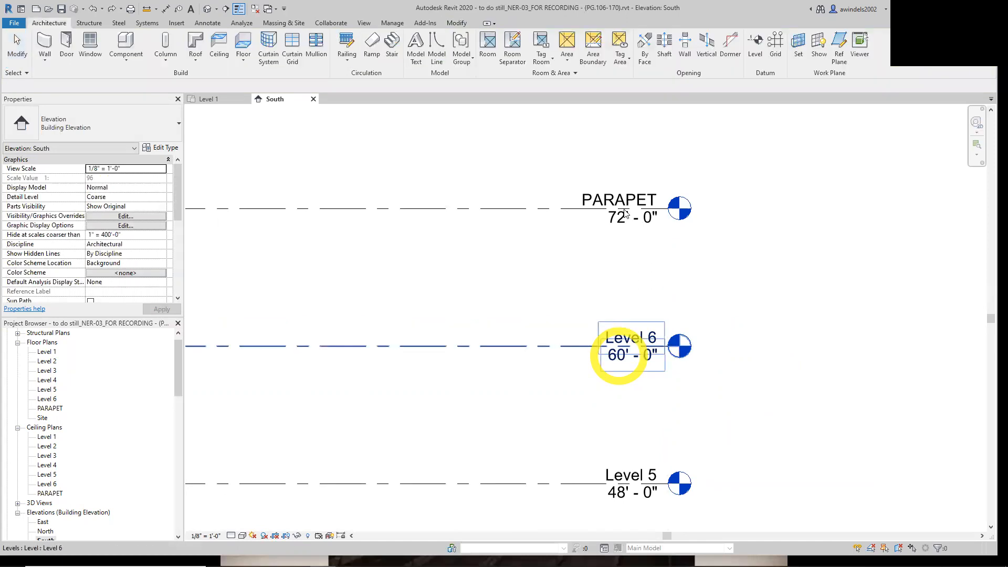
Set the elevation of the PARAPET level to 62'-0".
left_click(623, 218)
left_click(624, 221)
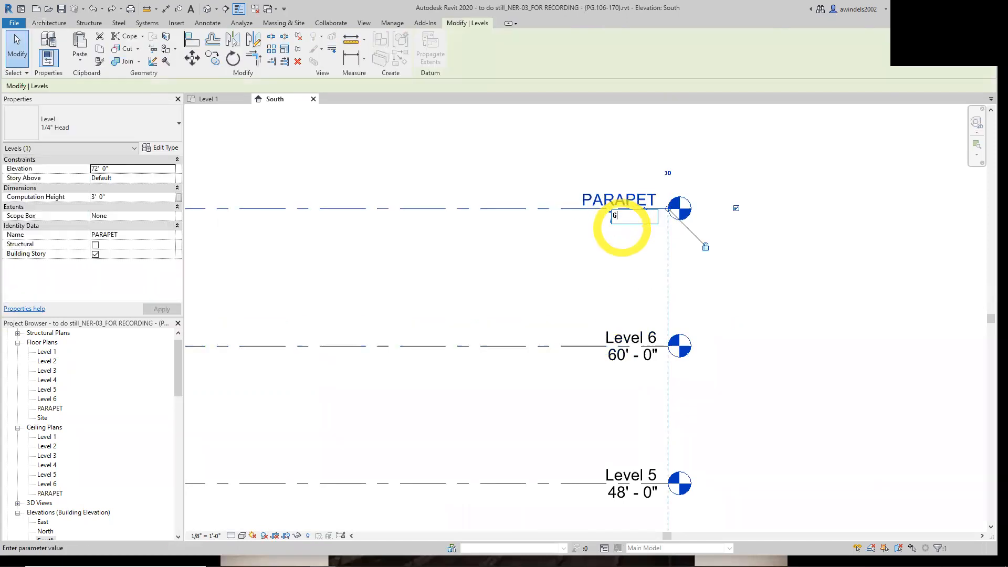
key("Return")
left_click(644, 258)
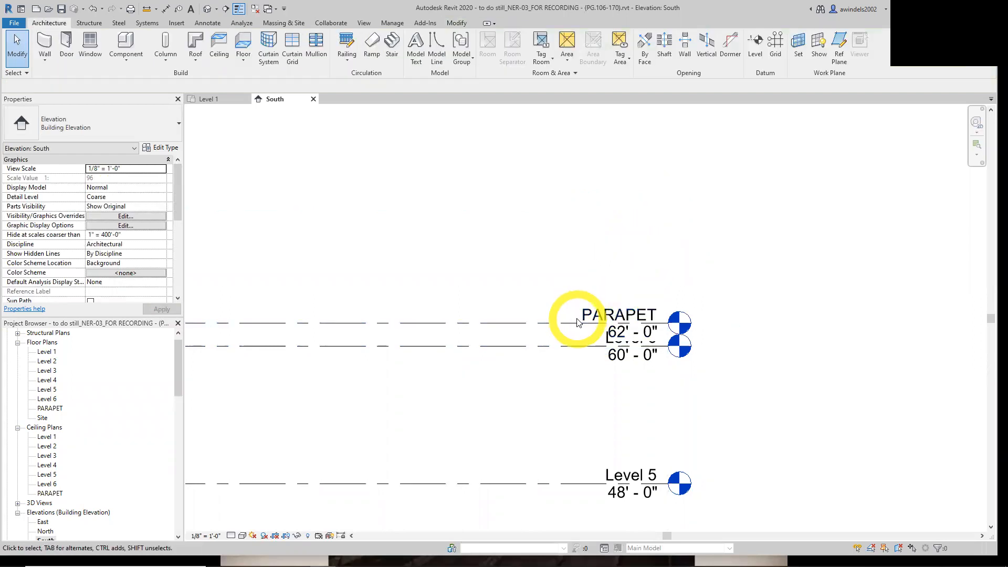
Try to unlock the PARAPET line's end alignment and move its head clear of the Level 6 head.
left_click(562, 328)
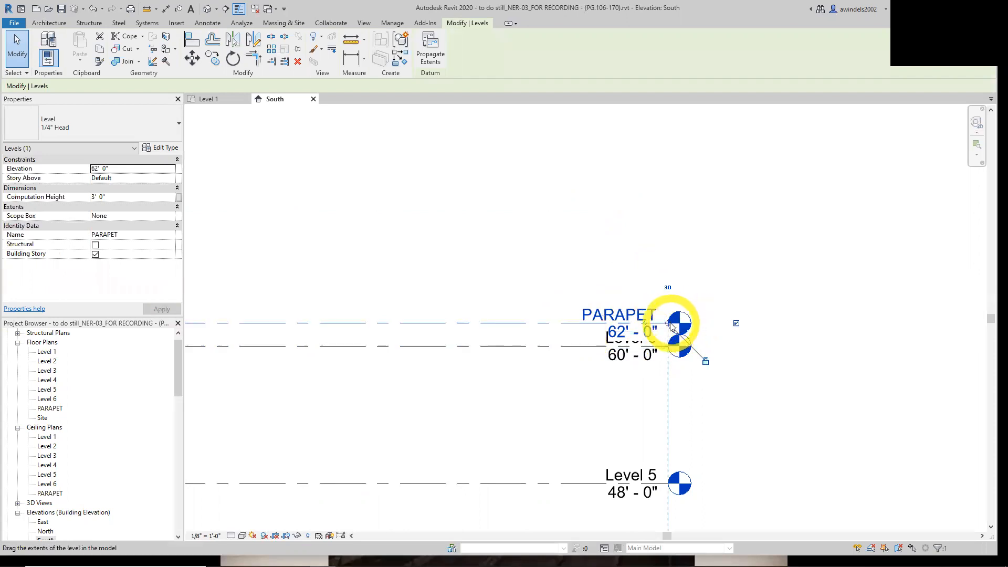
left_click(705, 362)
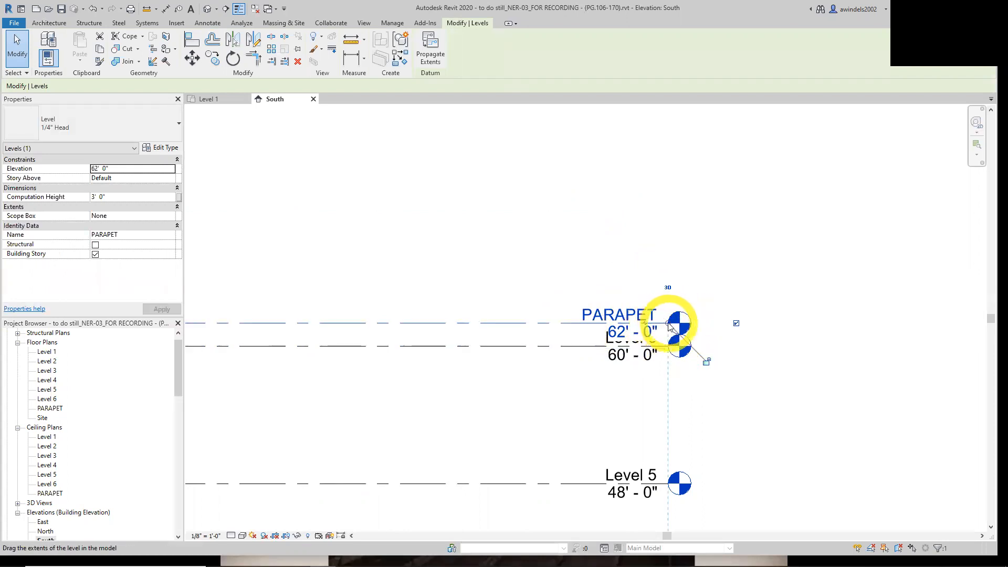
left_click_drag(669, 311, 676, 298)
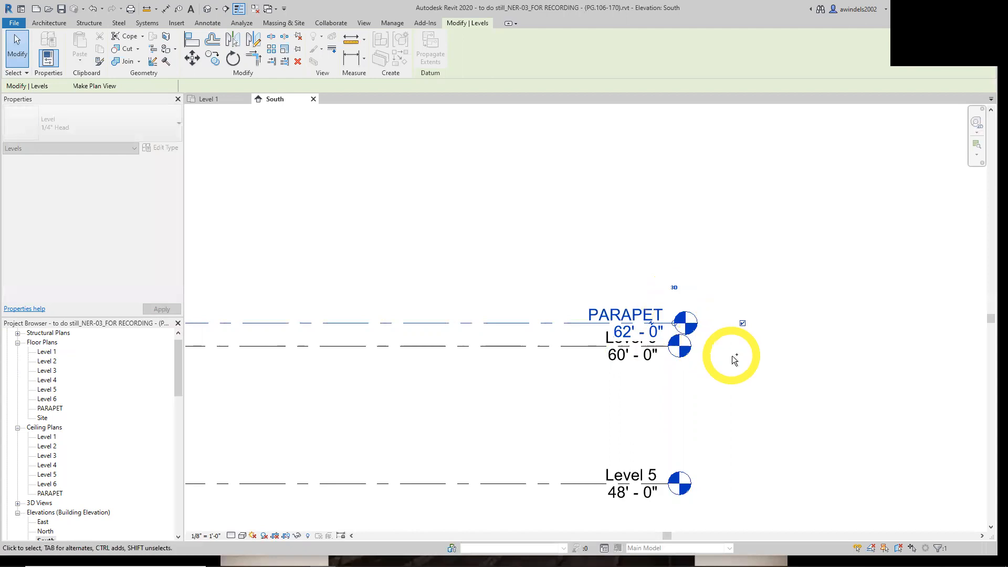
key("ctrl+z")
left_click(671, 298)
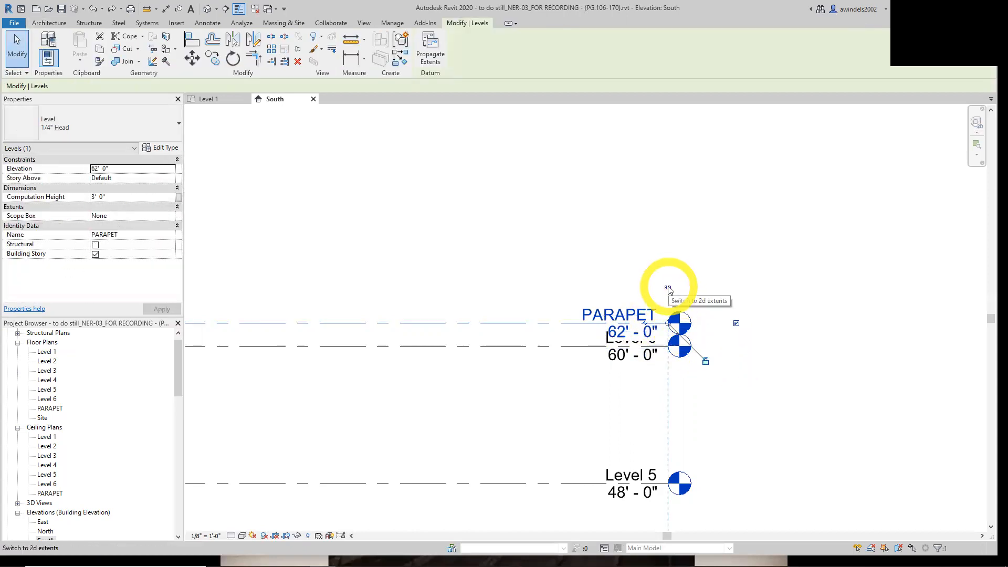
scroll(669, 312, "up", 2)
left_click(669, 325)
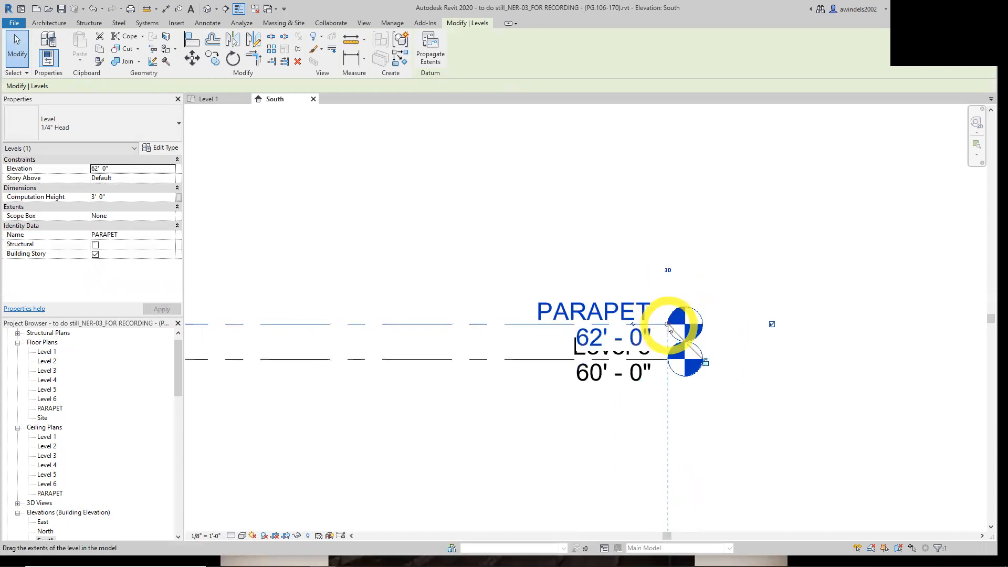
left_click_drag(667, 323, 671, 306)
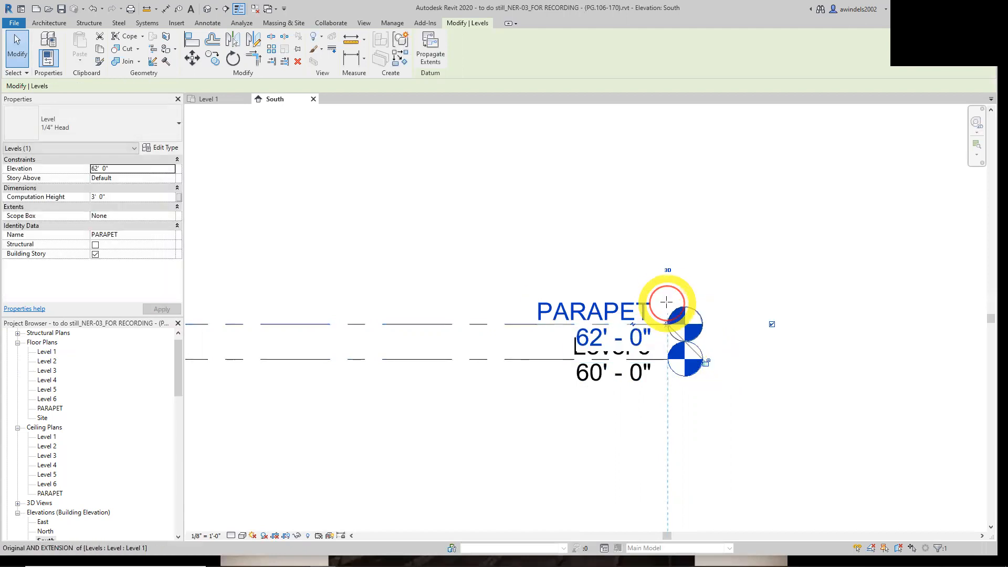
left_click(575, 312)
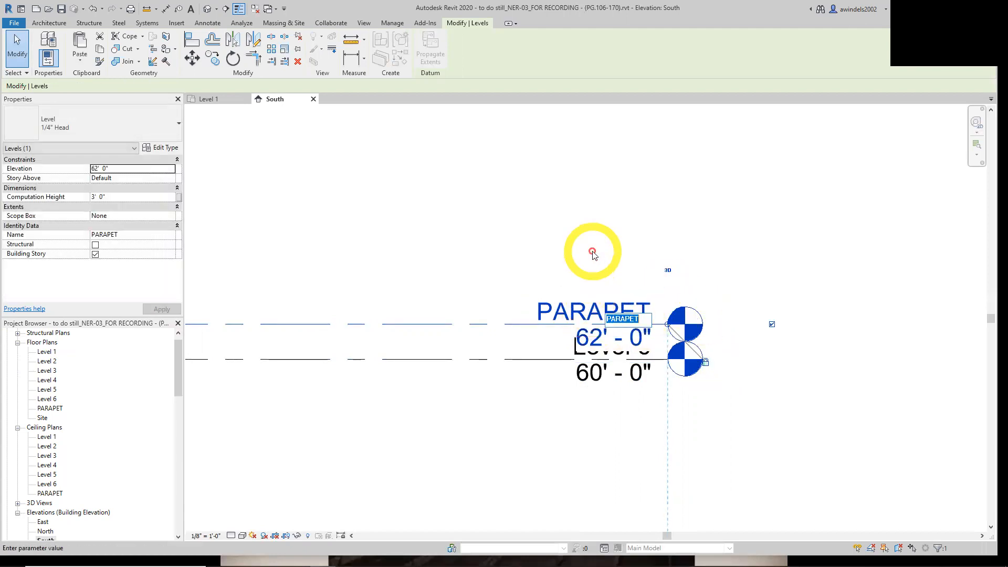
left_click(746, 337)
scroll(746, 336, "down", 1)
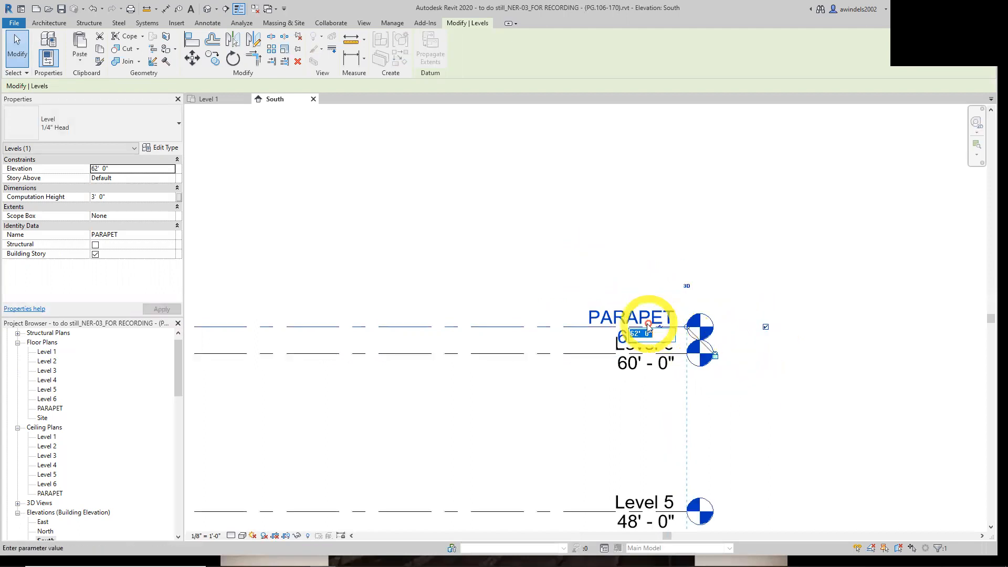
left_click(647, 323)
left_click(614, 331)
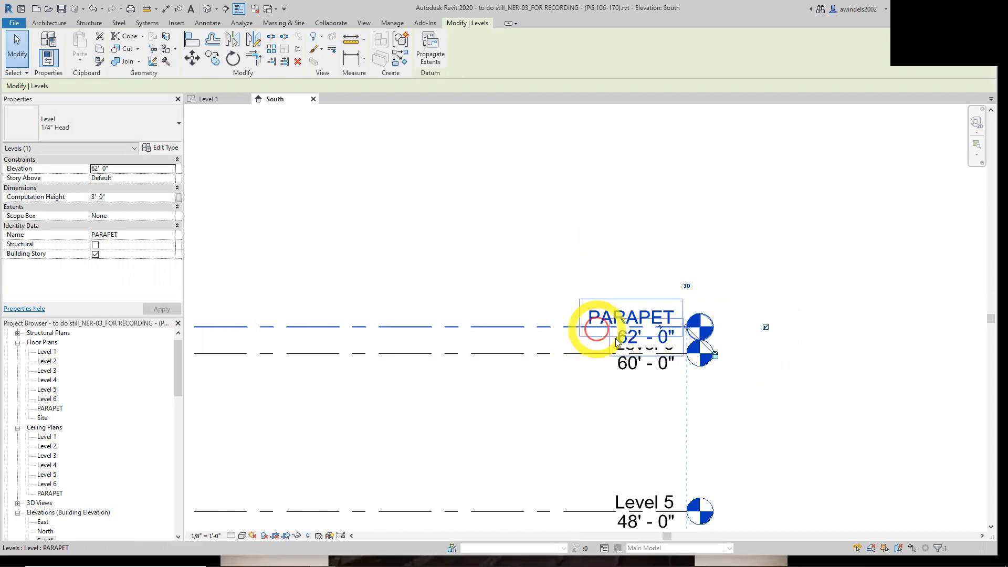
scroll(596, 331, "down", 3)
scroll(656, 335, "up", 4)
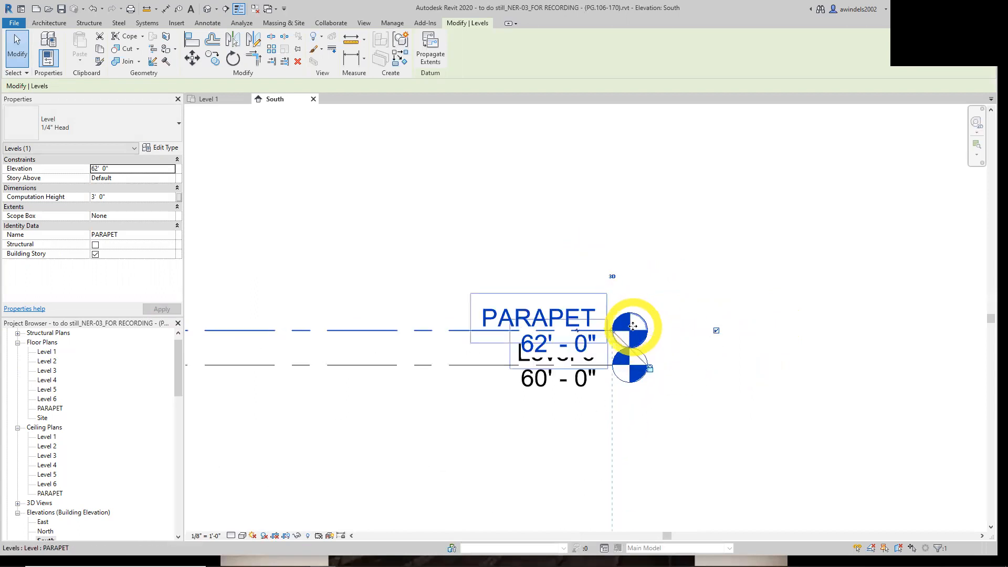
Try extending the head end of the PARAPET line, first with the aligned levels and again with its alignment unlocked.
left_click_drag(615, 331, 674, 333)
key("ctrl+z")
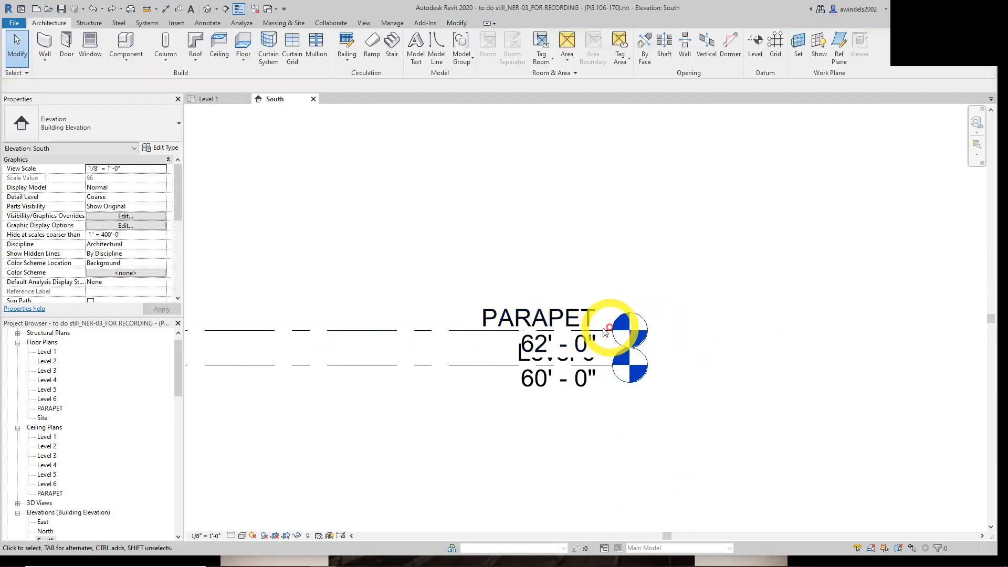
left_click(599, 331)
left_click(650, 369)
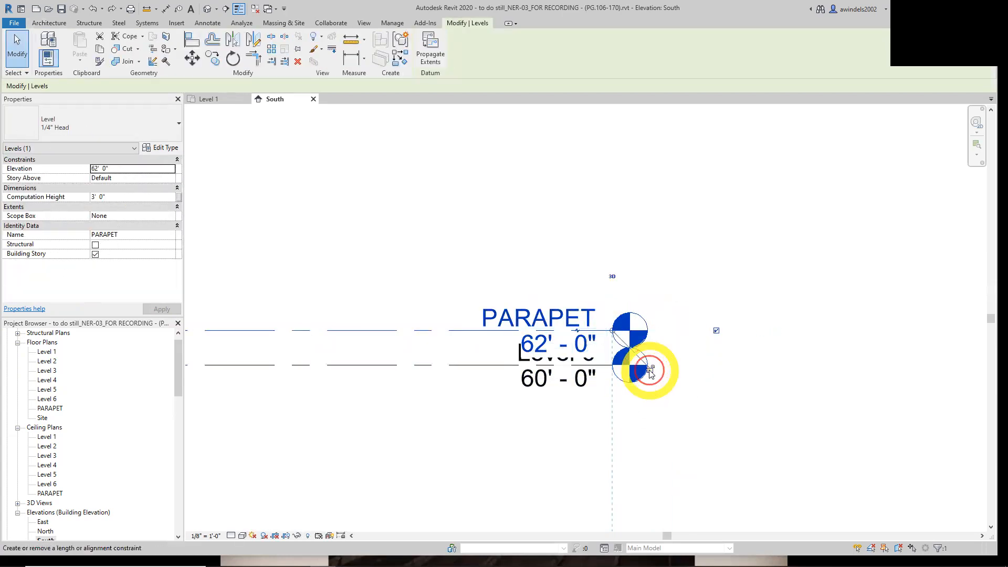
left_click_drag(613, 331, 618, 307)
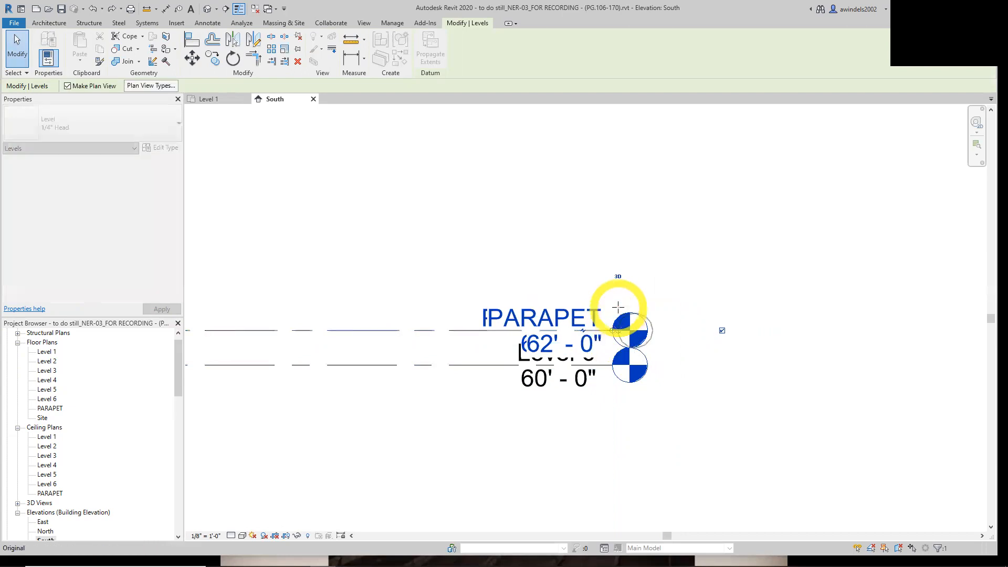
Add an elbow to the PARAPET level line so its head sits above the Level 6 head.
left_click(583, 331)
left_click_drag(582, 365, 518, 279)
key("ctrl+z")
left_click(586, 276)
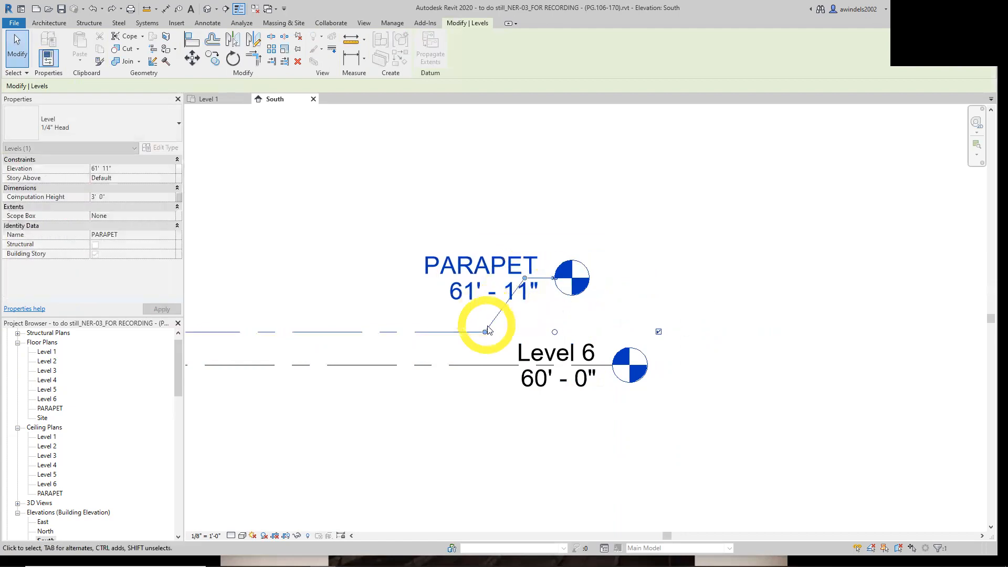
Set the elevation of the PARAPET level to 62'-0" after adding its elbow.
left_click(479, 294)
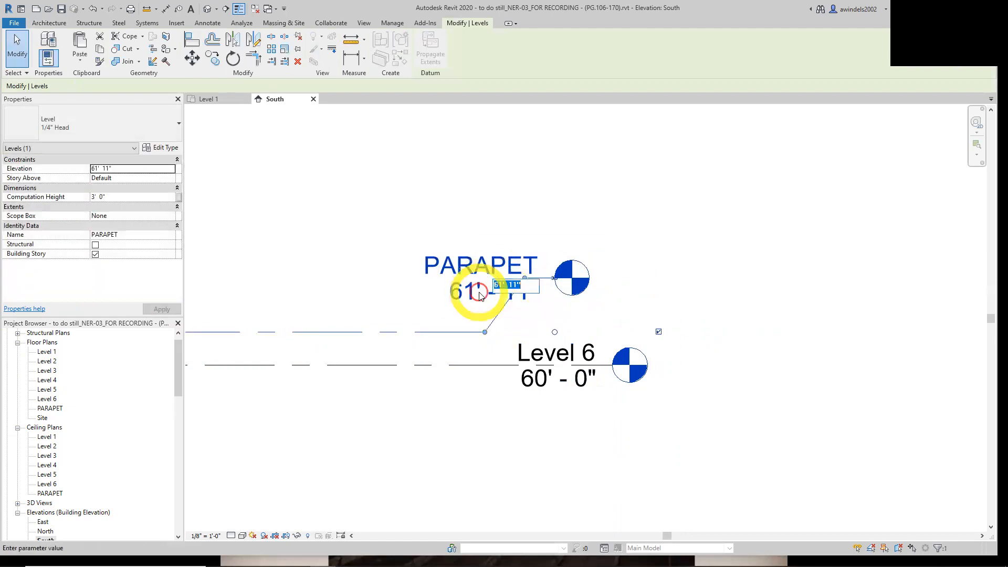
type("62")
key("Return")
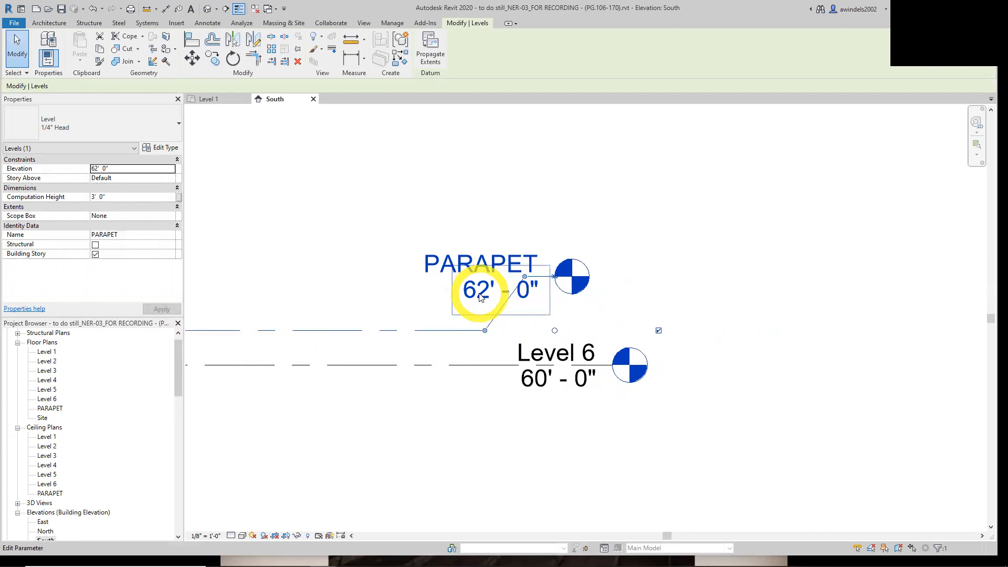
Reshape the PARAPET elbow with a longer head segment and extend the line's head end slightly past the Level 6 head.
left_click_drag(478, 332, 386, 330)
left_click_drag(526, 277, 448, 272)
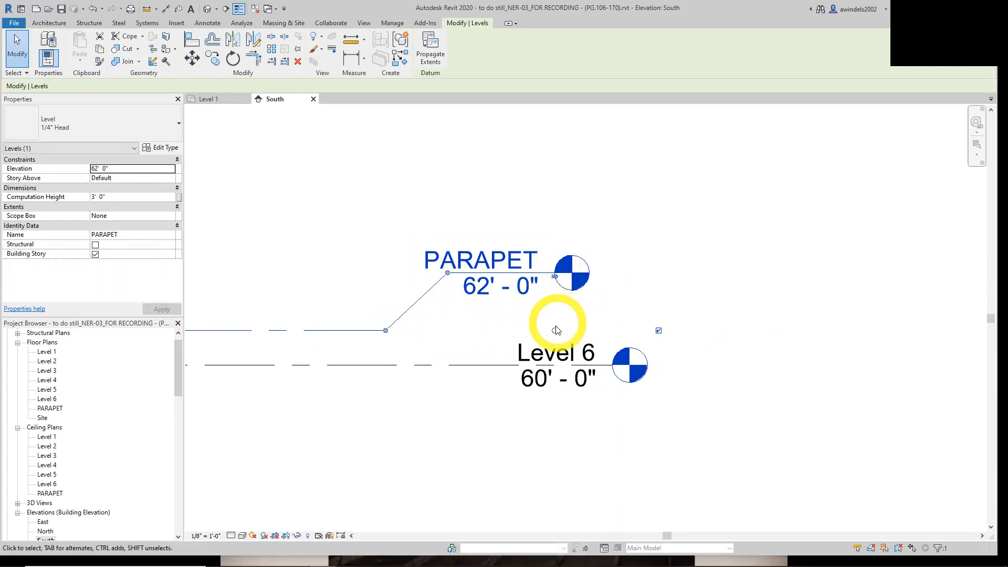
left_click_drag(555, 330, 657, 334)
left_click(731, 373)
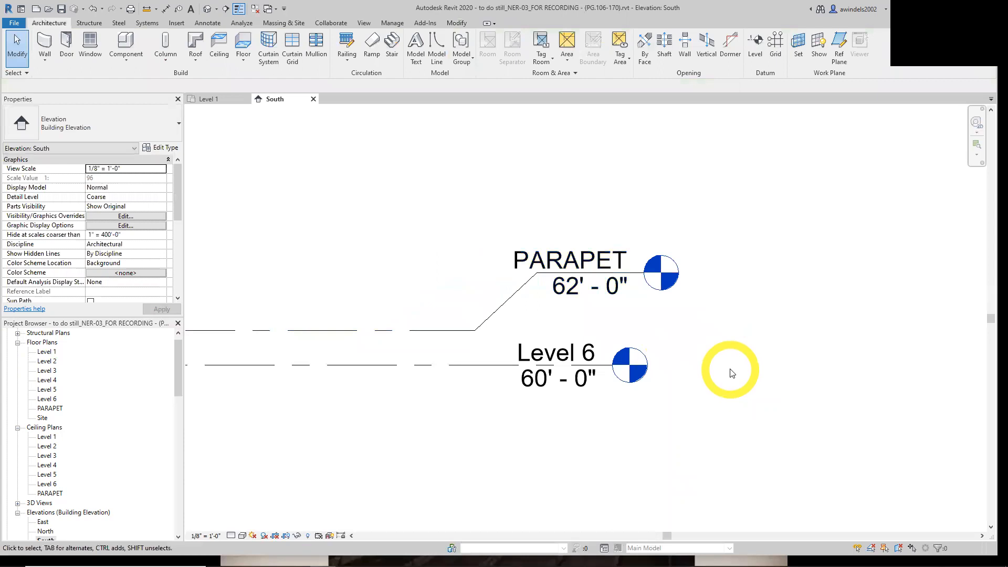
left_click(606, 285)
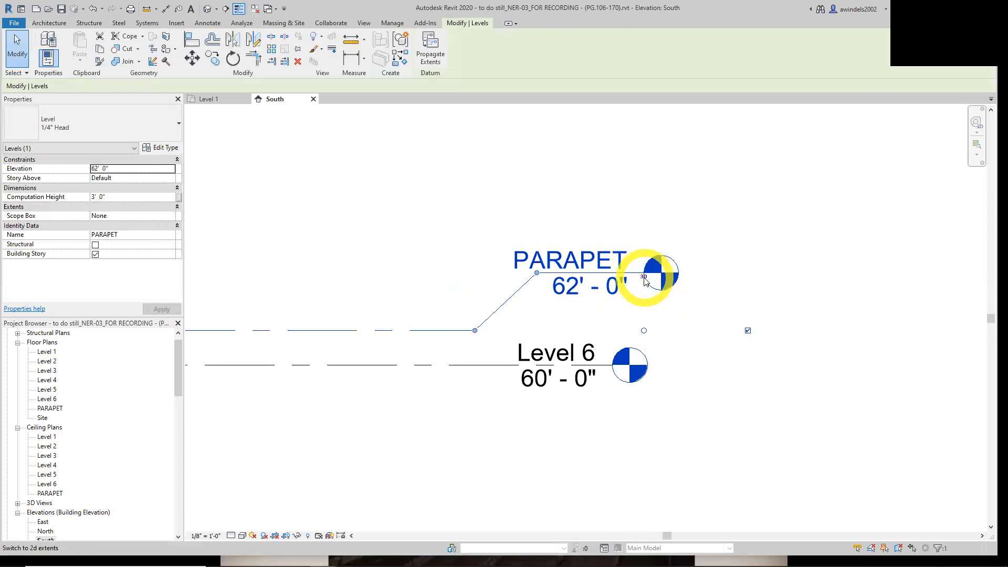
left_click(708, 312)
Rename Level 6 to ROOF, along with its corresponding floor and ceiling plan views.
scroll(709, 315, "down", 3)
middle_click_drag(703, 315, 763, 334)
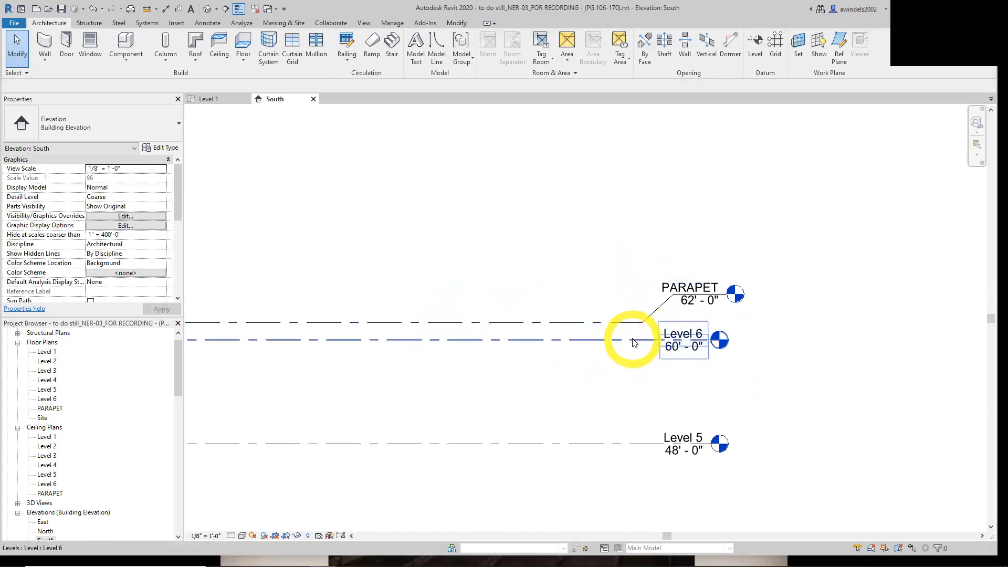
left_click(685, 346)
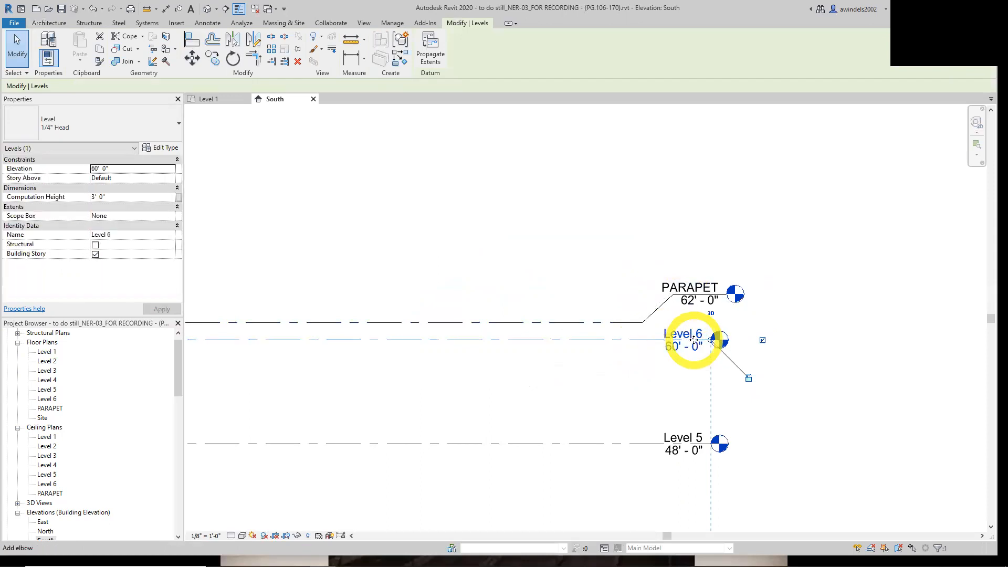
left_click(637, 383)
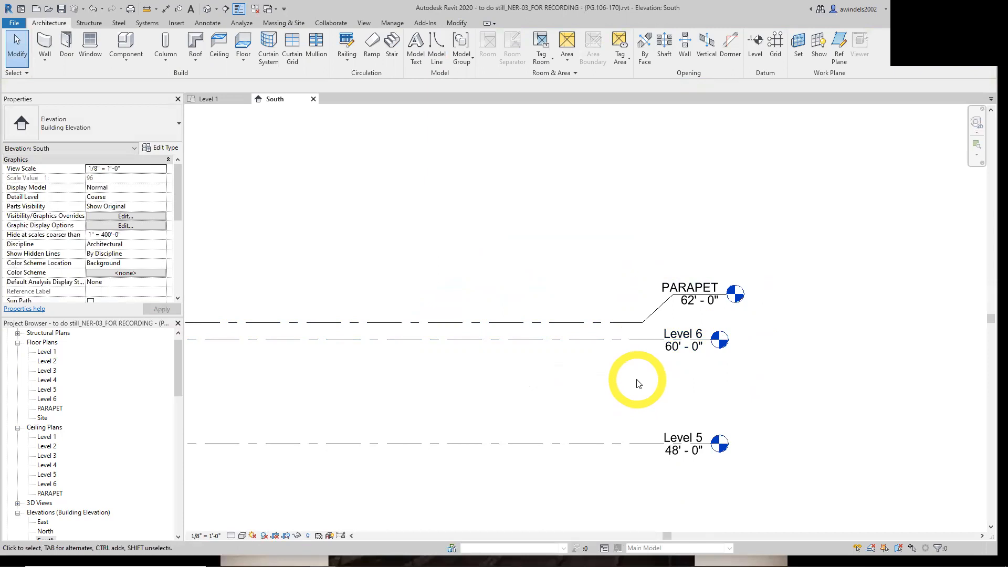
left_click(697, 335)
left_click(698, 333)
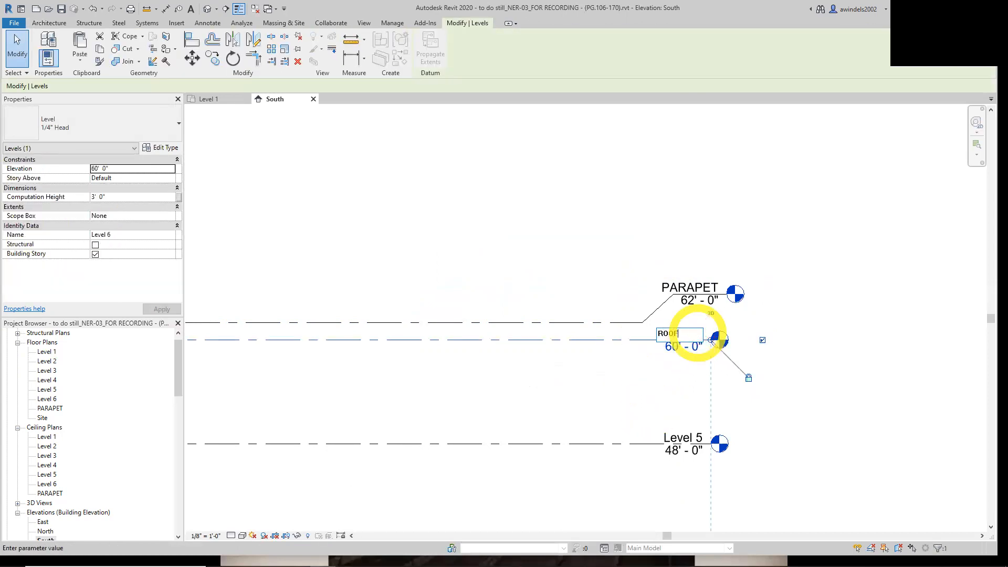
type("ROOF")
key("Return")
left_click(543, 290)
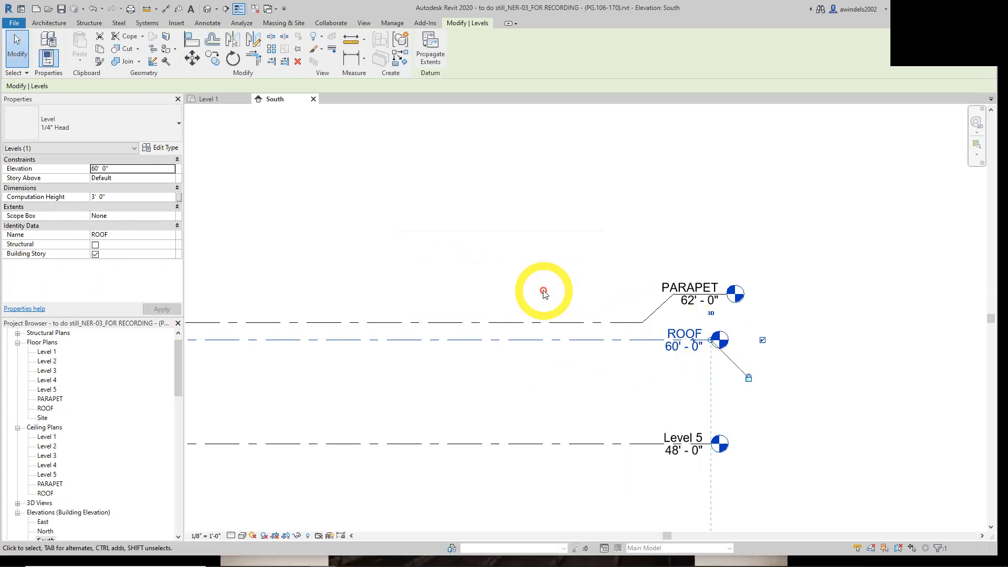
middle_click_drag(685, 359, 671, 361)
key("Escape")
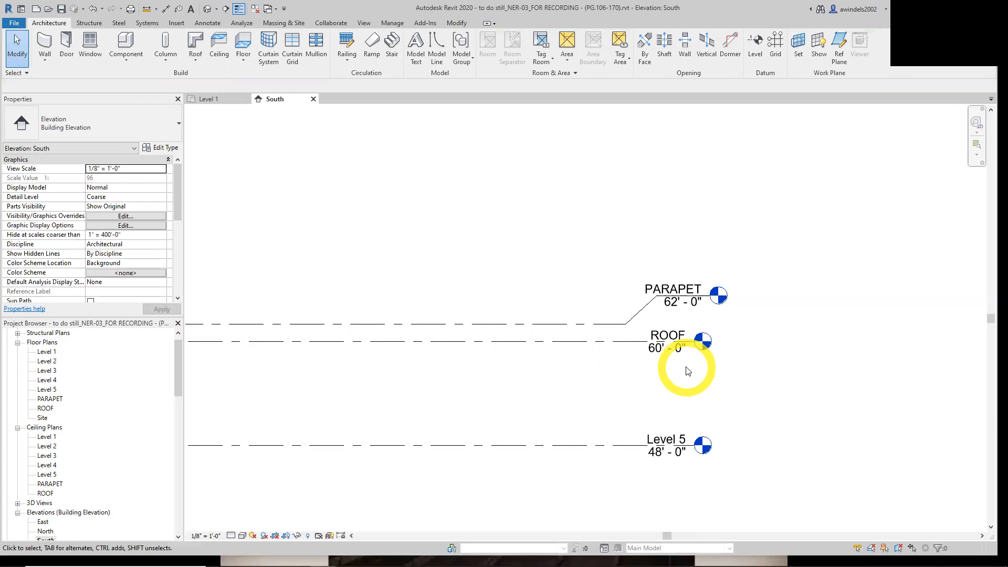
Align the headless end of the PARAPET line with the ends of the other level lines.
scroll(687, 371, "down", 5)
middle_click_drag(590, 399, 873, 172)
scroll(608, 260, "up", 1)
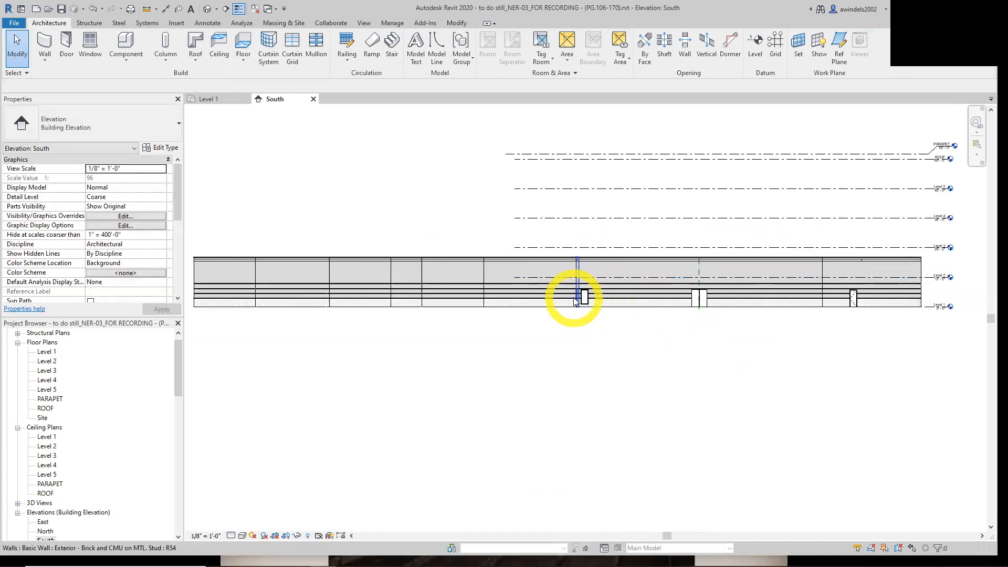
key("ctrl")
middle_click_drag(567, 209, 543, 260)
left_click(482, 206)
left_click_drag(481, 206, 492, 205)
left_click(547, 278)
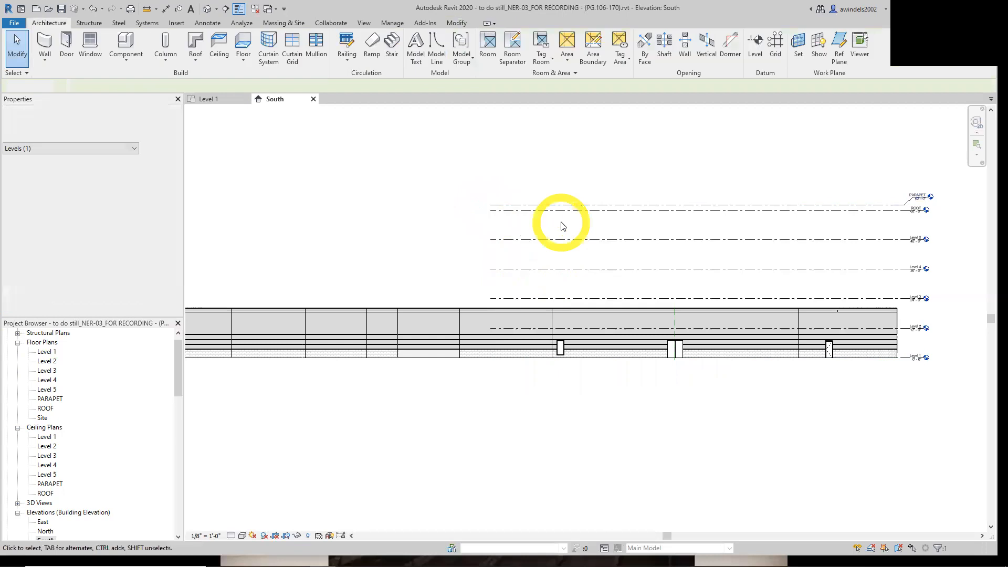
Stretch the aligned headless ends of the level lines together, then shorten them to roughly the vertical wall edge beside the westernmost door.
left_click(490, 204)
left_click_drag(490, 204, 473, 205)
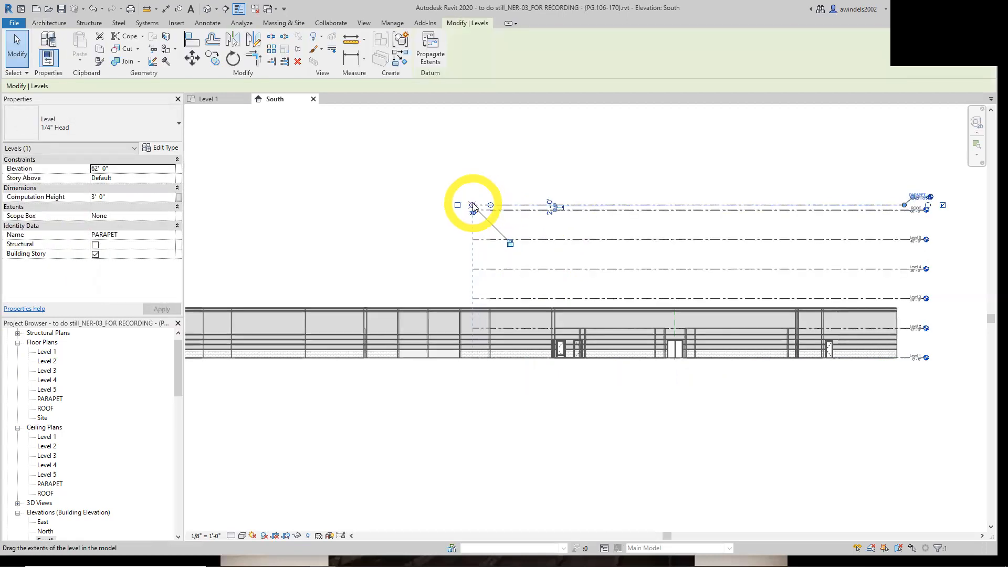
left_click_drag(498, 207, 547, 204)
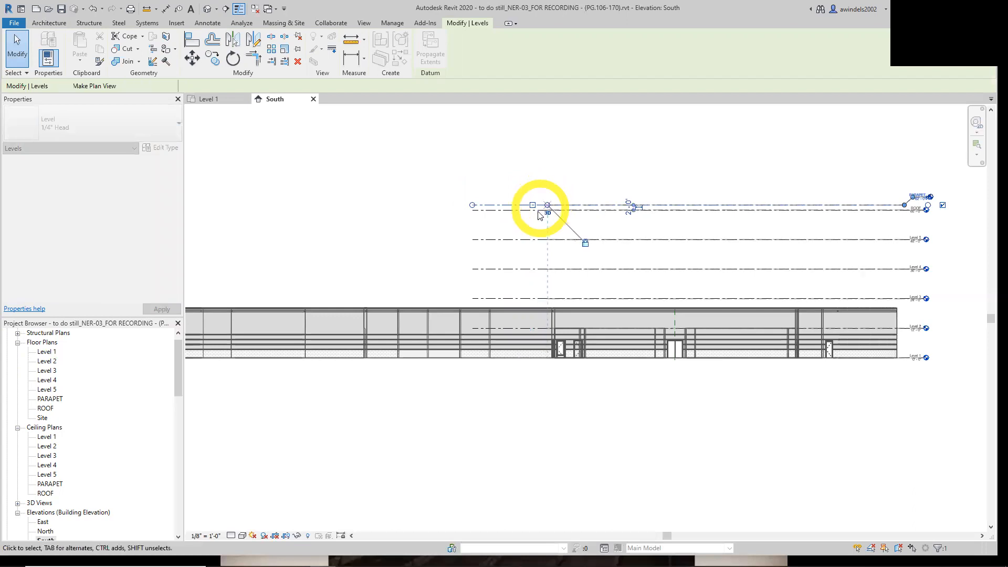
left_click(702, 450)
middle_click_drag(700, 425, 609, 450)
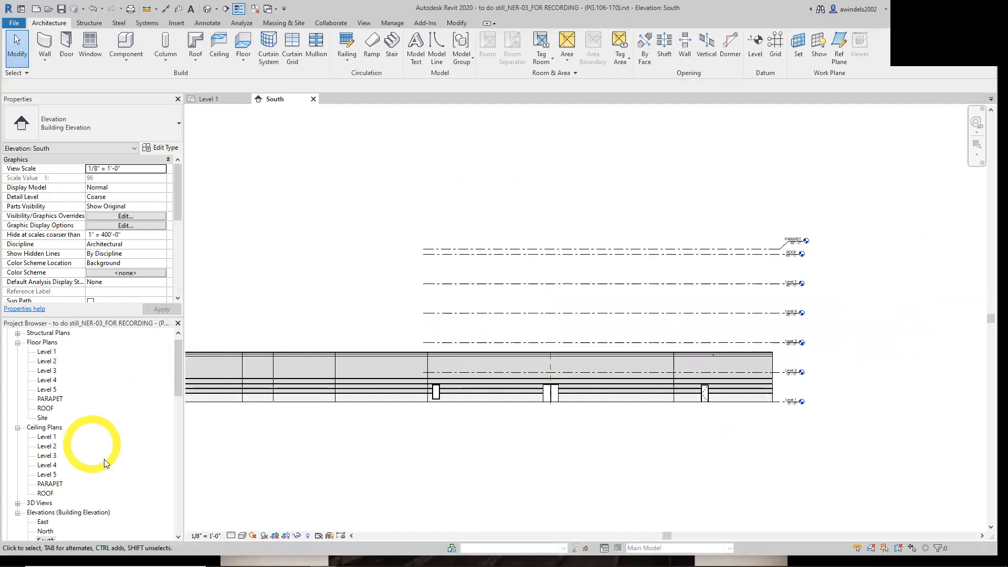
Open the {3D} view and set its detail level to Fine.
scroll(52, 486, "down", 1)
double_click(47, 483)
left_click(43, 493)
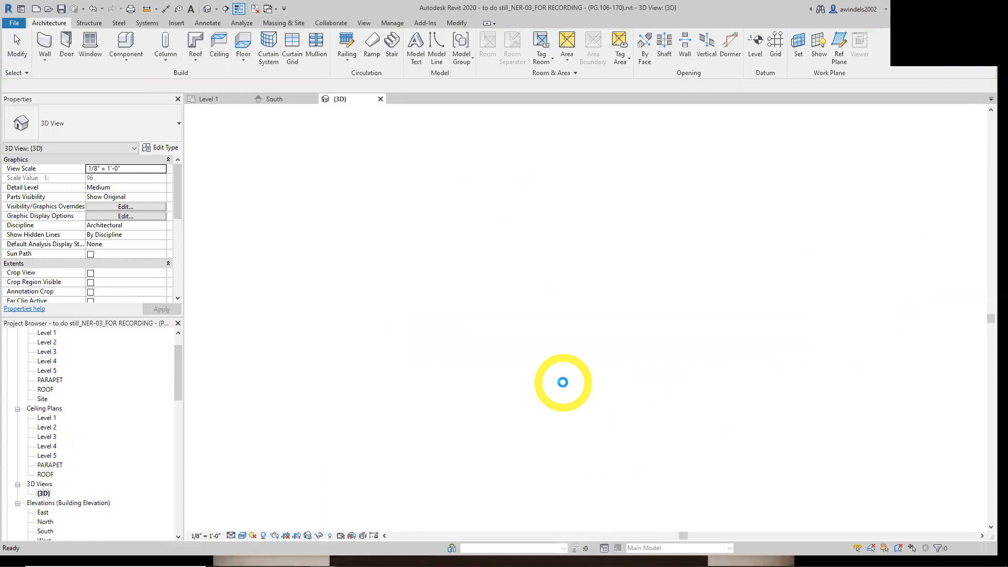
scroll(544, 355, "up", 3)
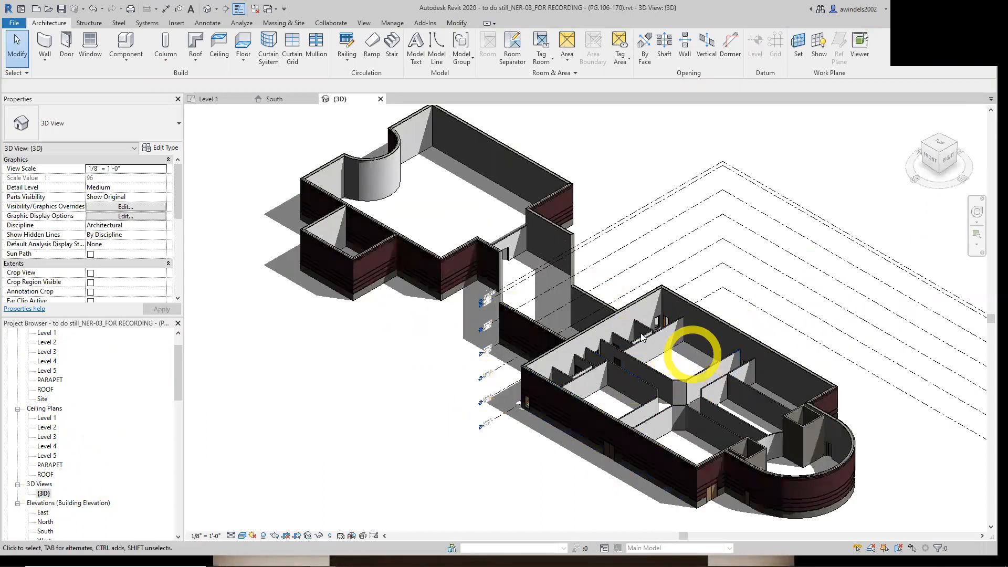
middle_click_drag(712, 370, 650, 338)
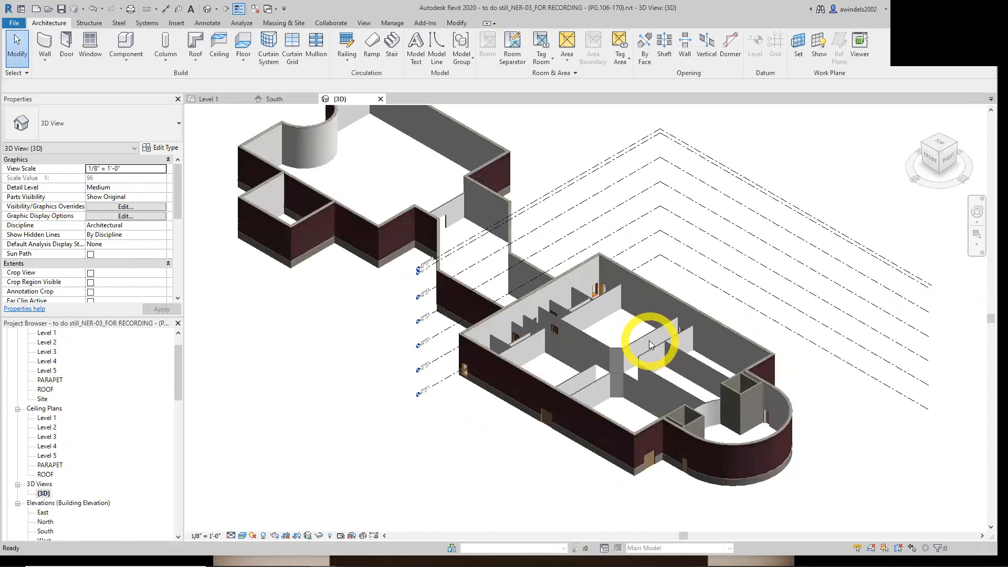
left_click(231, 535)
left_click(250, 524)
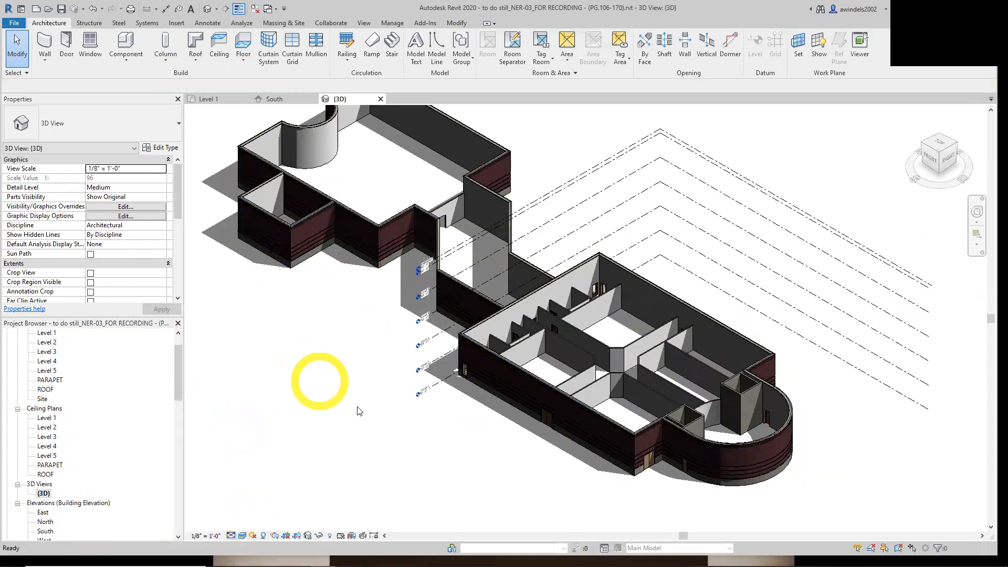
Close the {3D} view and reopen it from the South elevation.
left_click(381, 99)
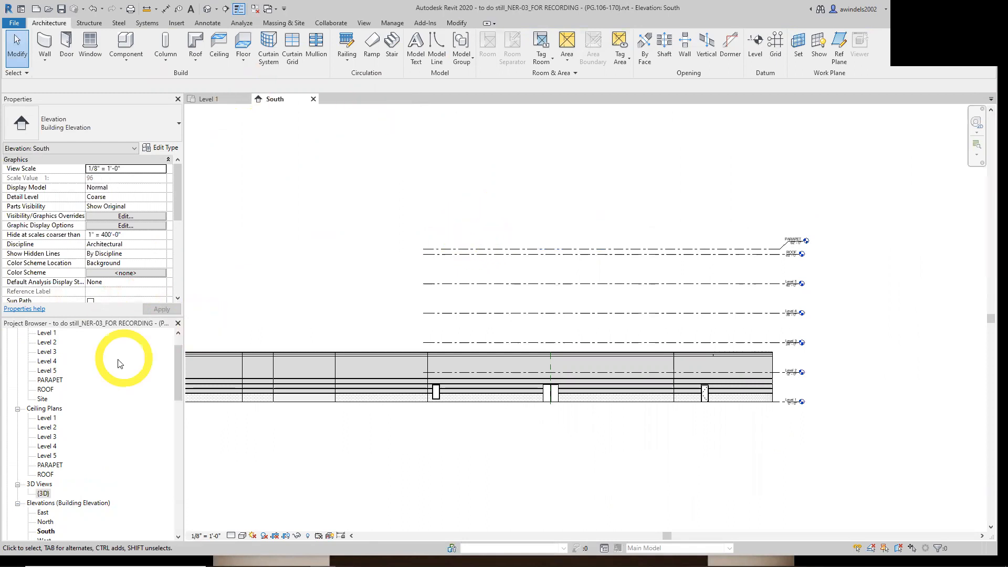
double_click(43, 493)
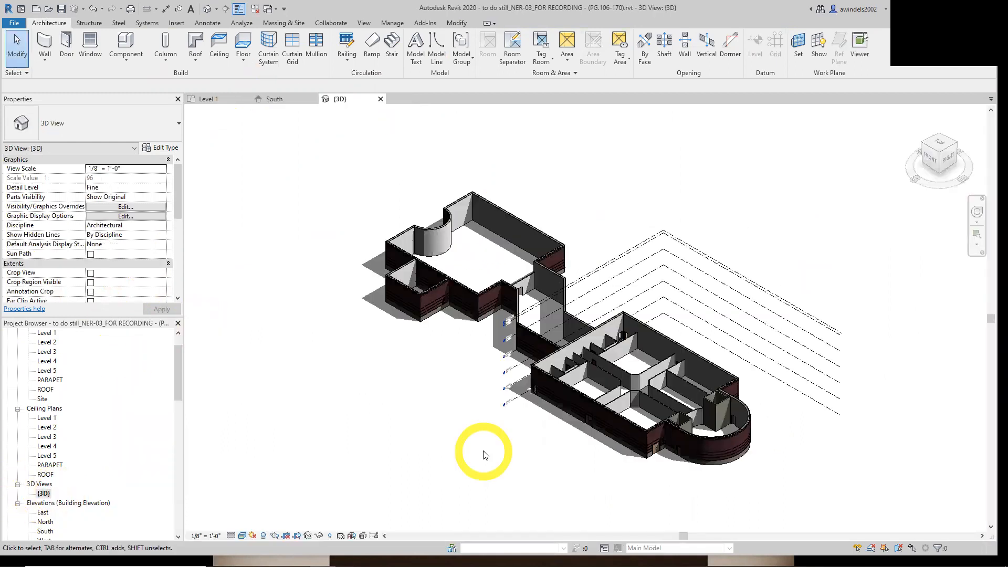
Select the long front brick wall, its short return, the masonry walls of the small shaft and the exterior wall adjoining the shaft.
middle_click_drag(675, 395, 652, 425)
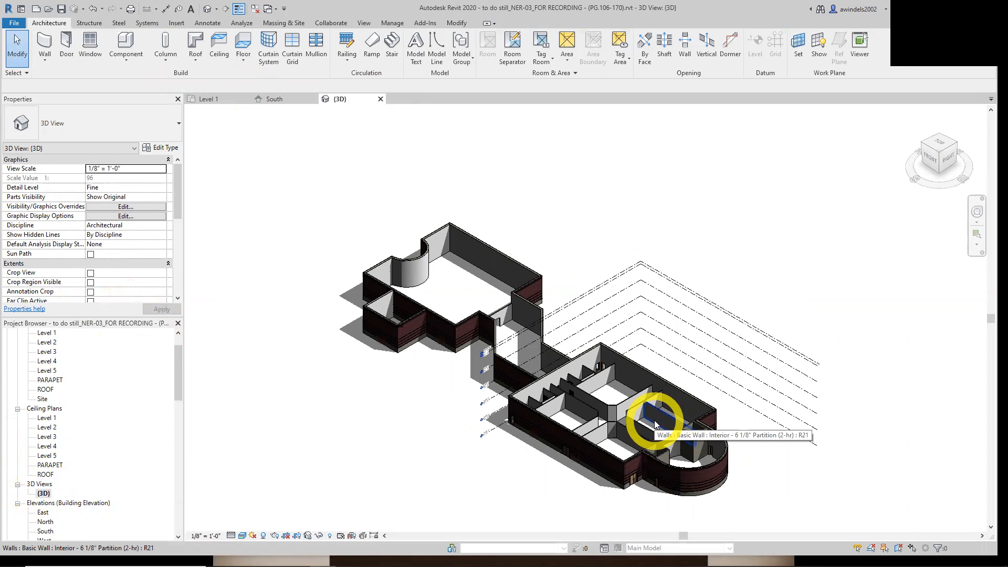
left_click(615, 464)
scroll(632, 458, "up", 3)
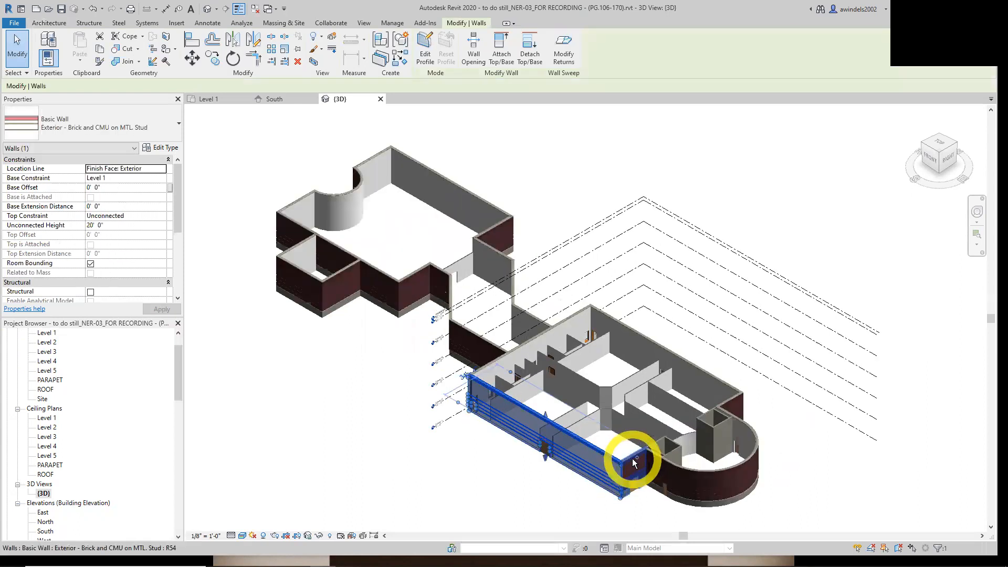
left_click(634, 462, "ctrl")
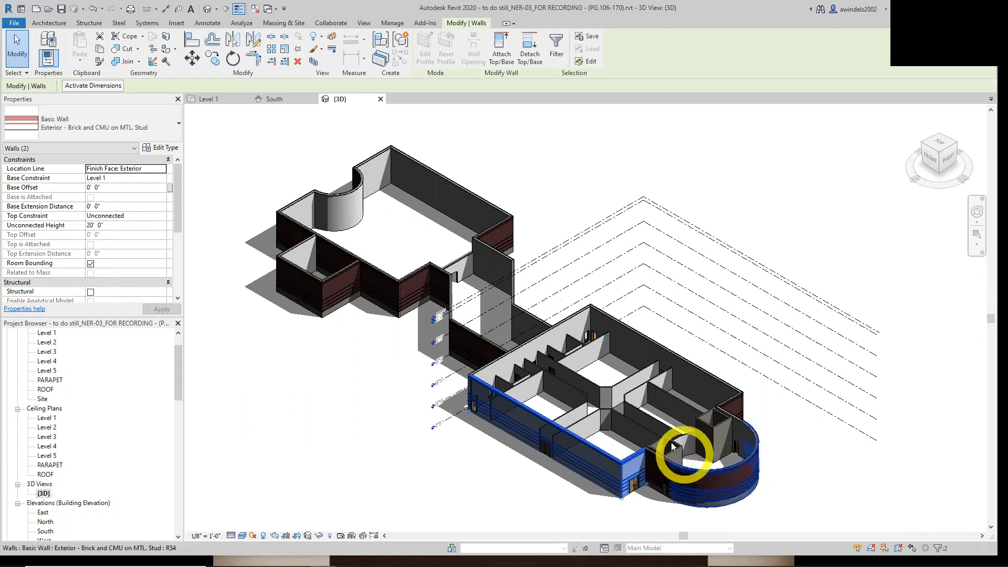
scroll(650, 436, "up", 3)
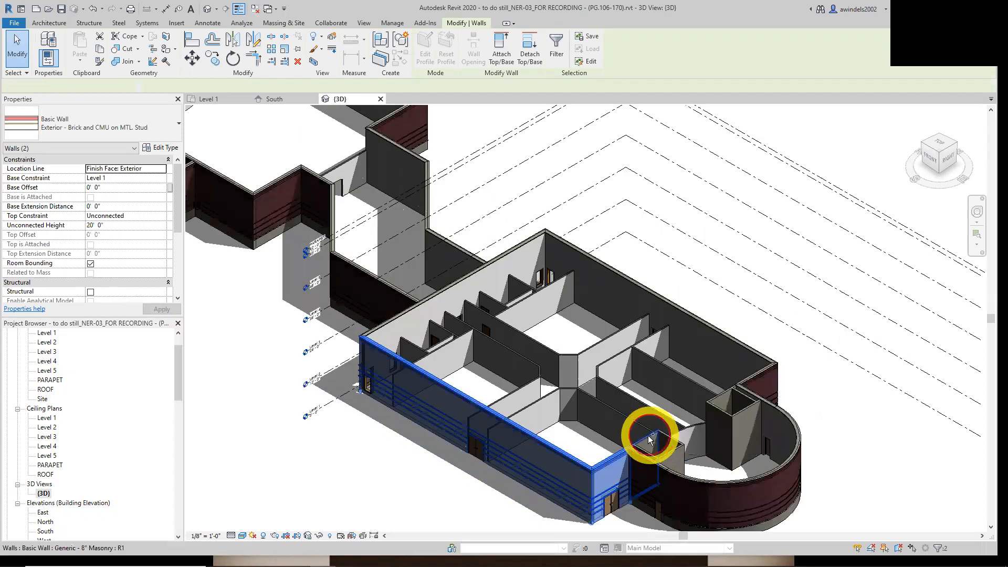
left_click(650, 444, "ctrl")
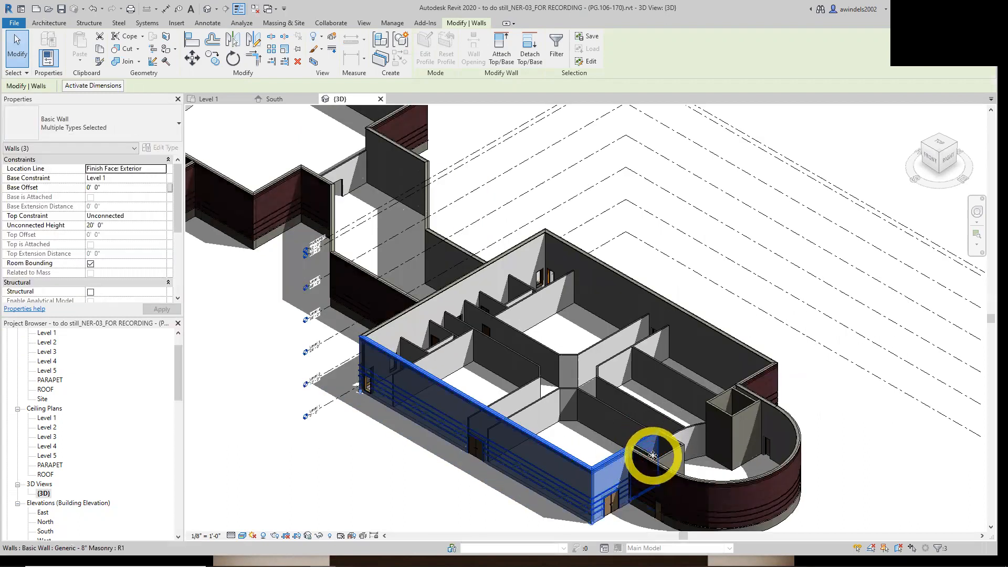
scroll(651, 455, "up", 2)
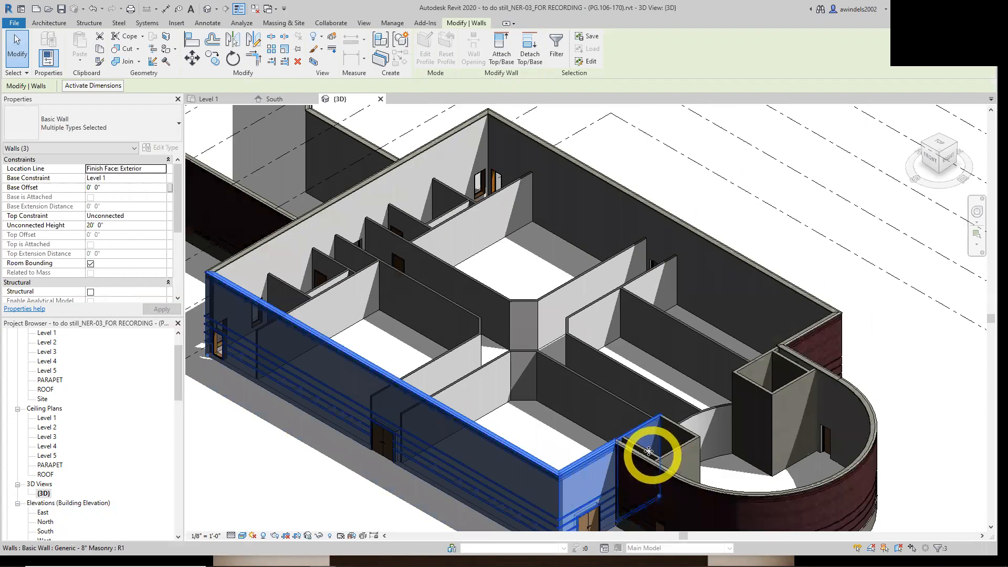
left_click_drag(649, 450, 698, 457)
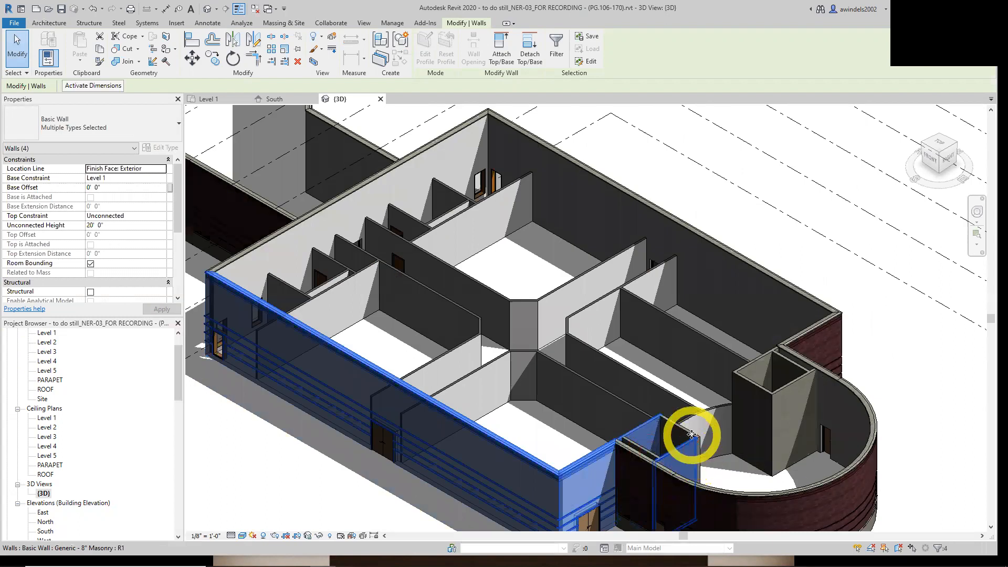
left_click(649, 456, "ctrl")
left_click(647, 456, "ctrl")
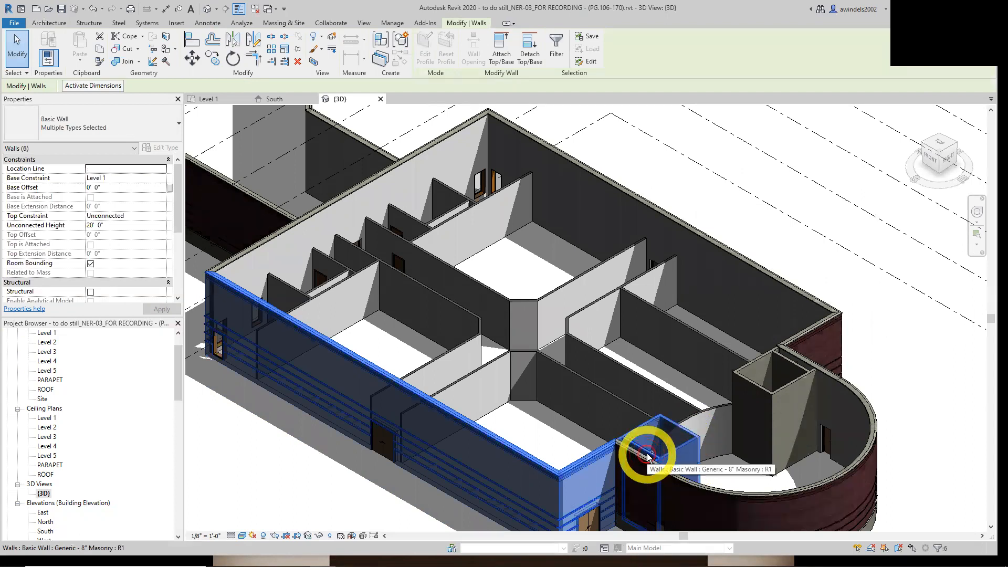
left_click(647, 458, "ctrl")
Add the curved brick wall, the walls of the larger masonry shaft and the adjoining short brick walls to the wall selection.
middle_click_drag(670, 461, 607, 416)
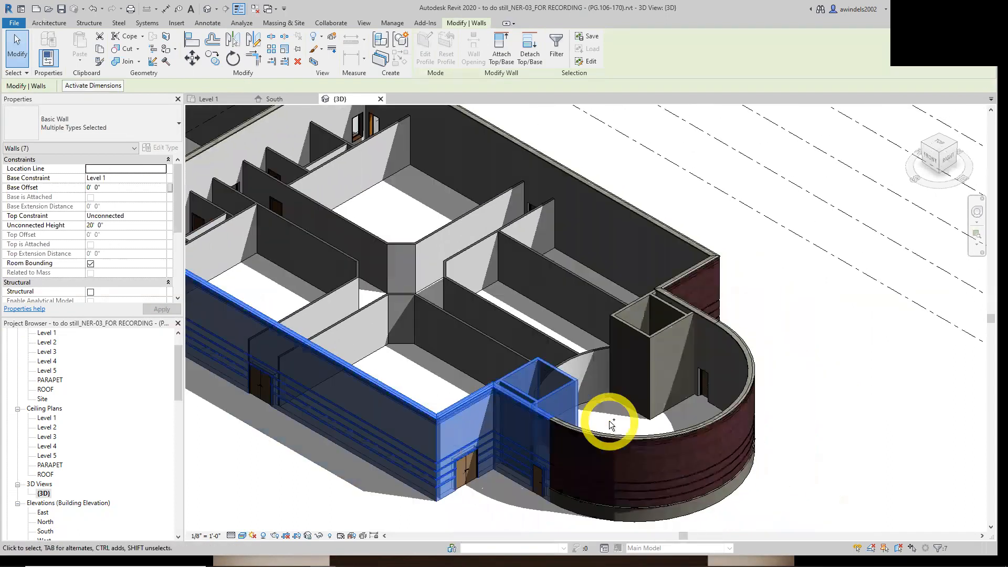
left_click(622, 436, "ctrl")
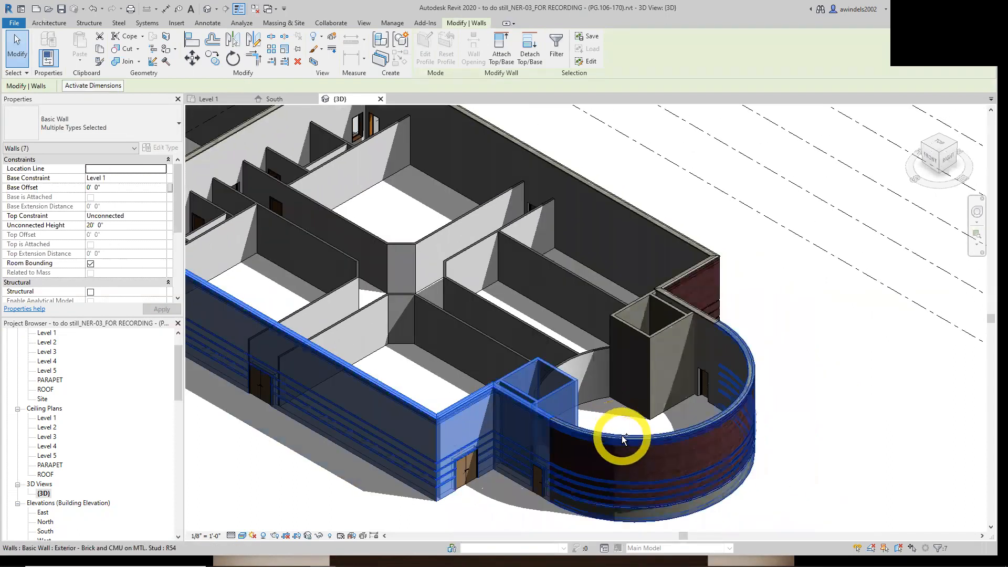
left_click(707, 317, "ctrl")
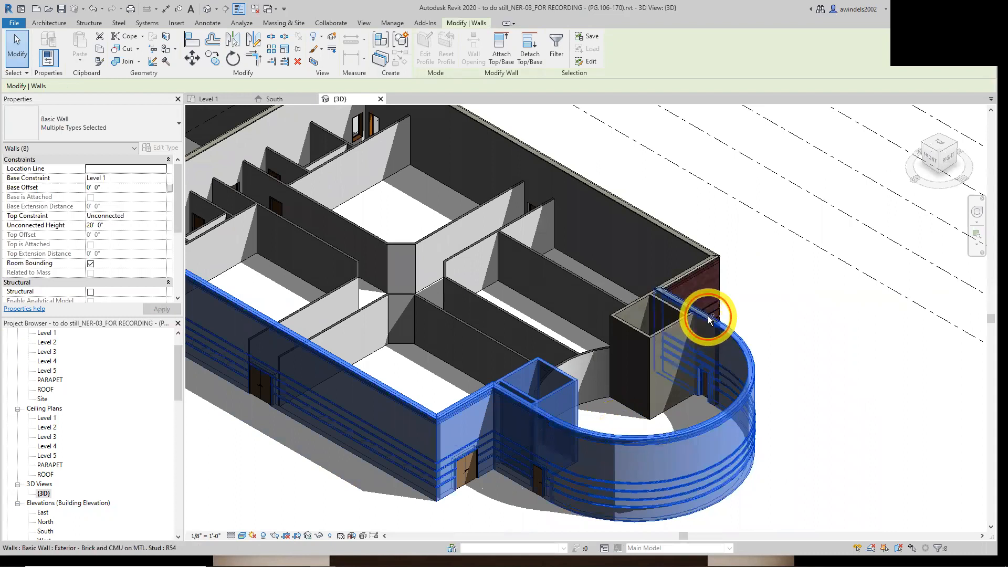
left_click(662, 329, "ctrl")
left_click(634, 334, "ctrl")
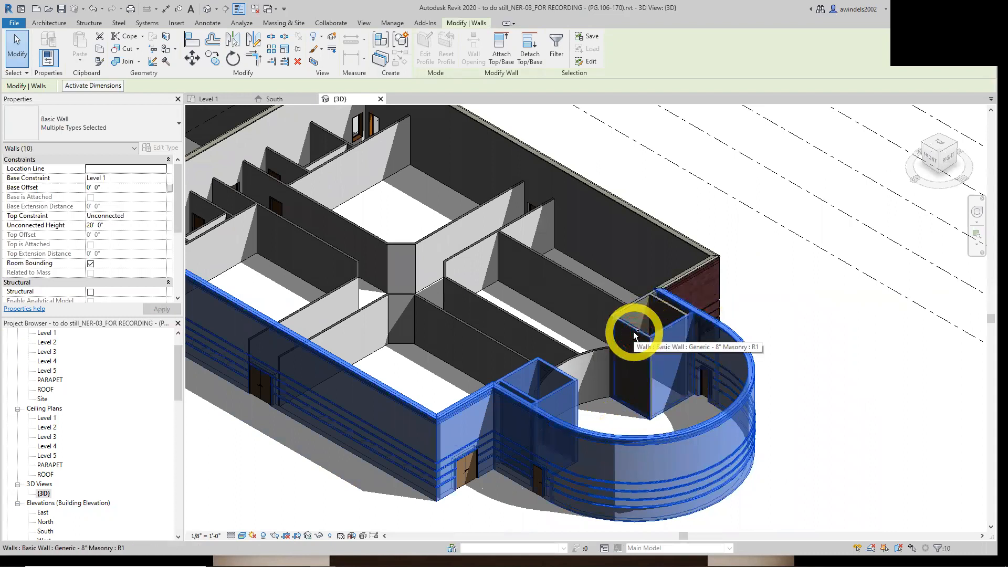
left_click(634, 304, "ctrl")
left_click(668, 307, "ctrl")
left_click(682, 274, "ctrl")
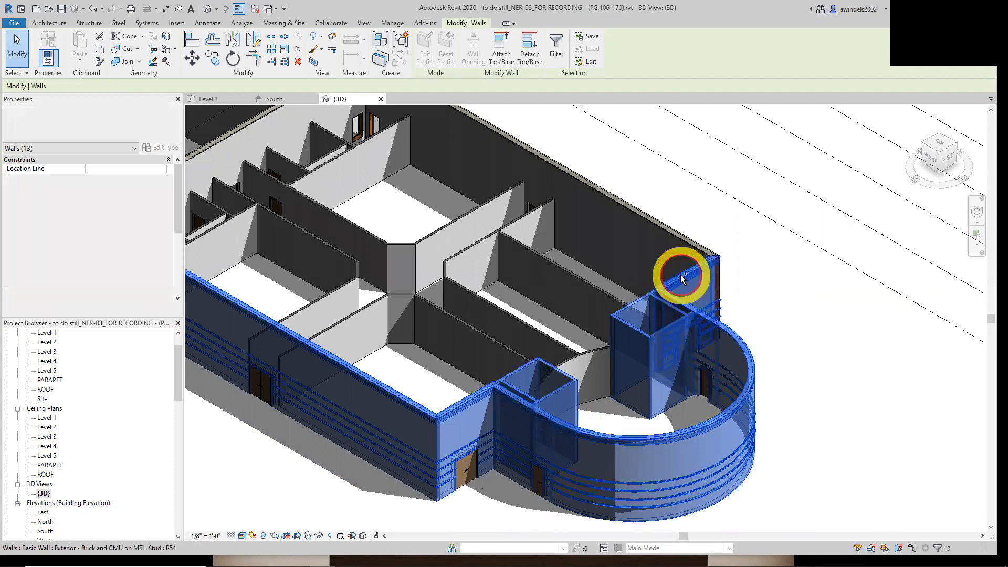
Add the long rear brick wall and the wall beside the link to the selection, completing the east building's outer walls.
left_click(676, 238, "ctrl")
scroll(674, 239, "down", 2)
middle_click_drag(607, 253, 660, 331)
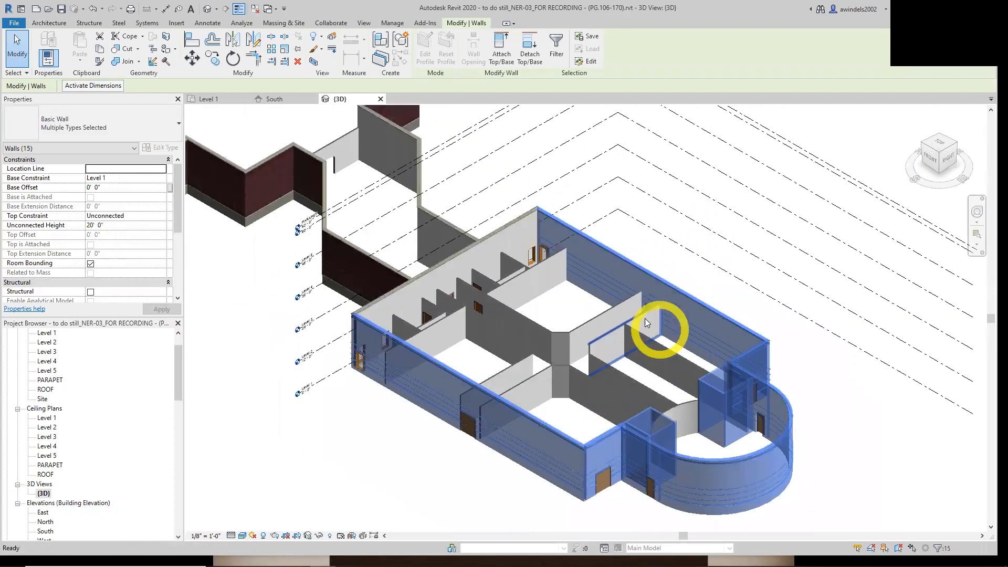
left_click(517, 223, "ctrl")
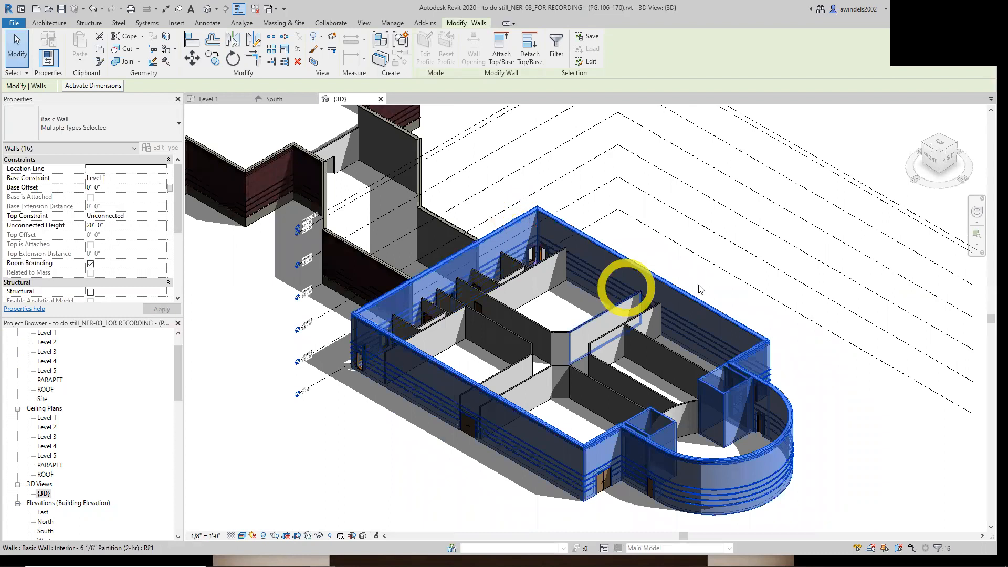
scroll(704, 286, "down", 2)
middle_click_drag(750, 341, 758, 377)
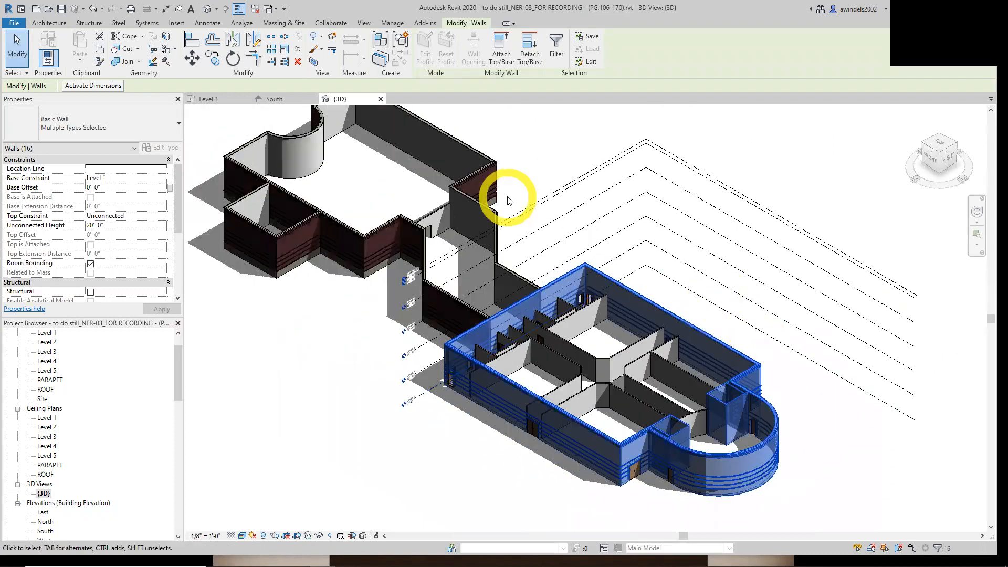
Set the selected walls' Top Constraint to Up to level: PARAPET and check the raised walls in 3D.
left_click(159, 216)
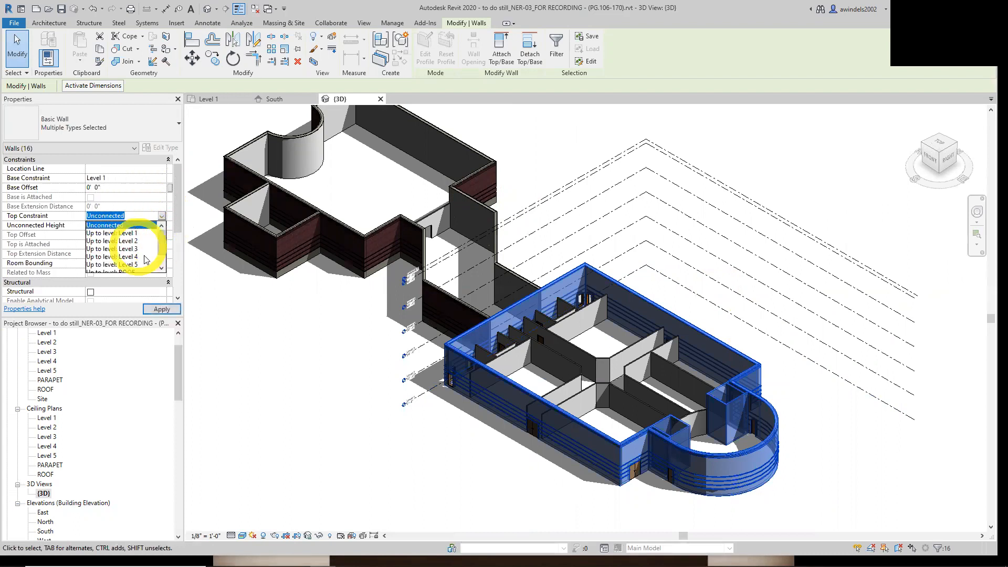
left_click(160, 247)
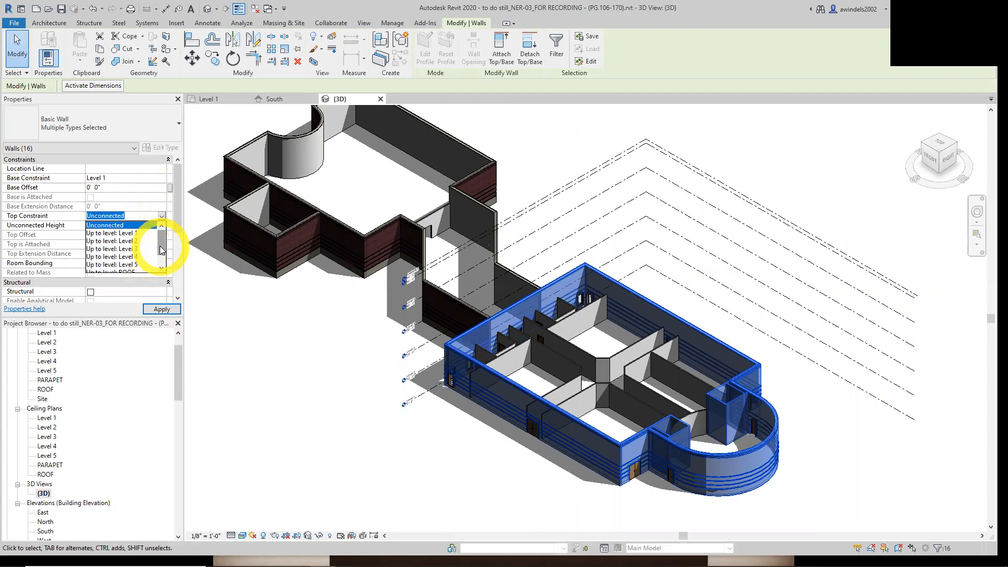
left_click_drag(161, 250, 157, 262)
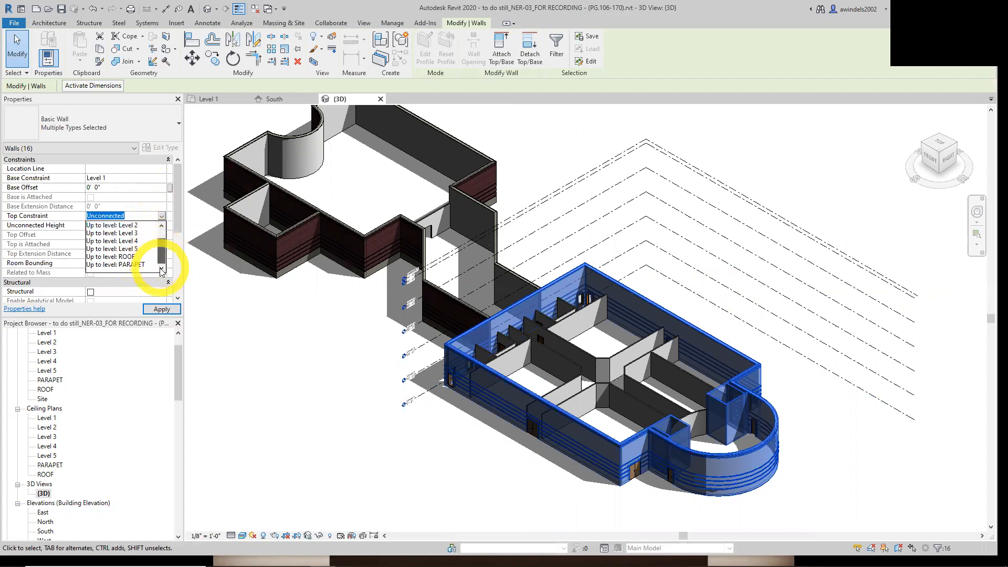
left_click(141, 265)
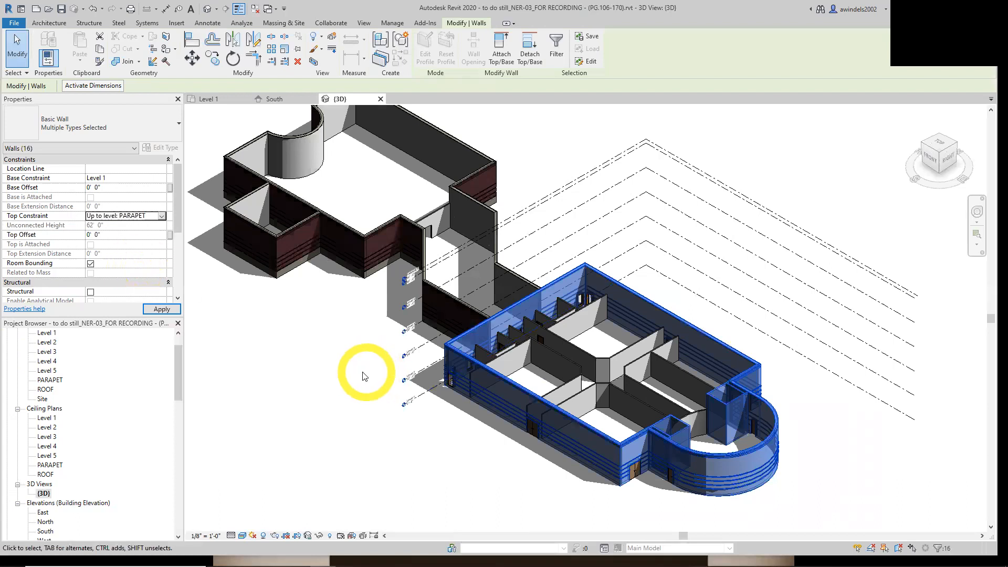
left_click(338, 387)
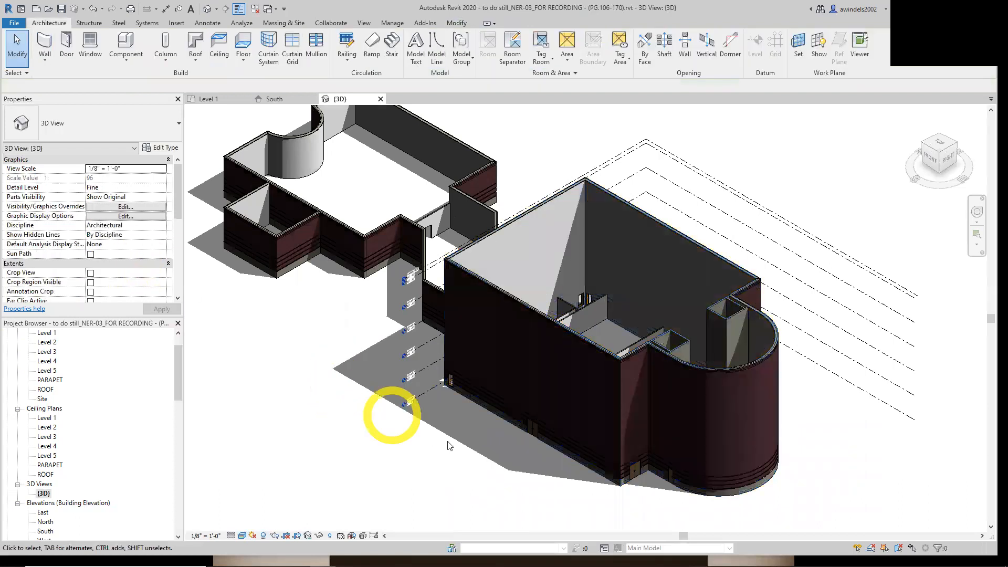
middle_click_drag(468, 462, 362, 479)
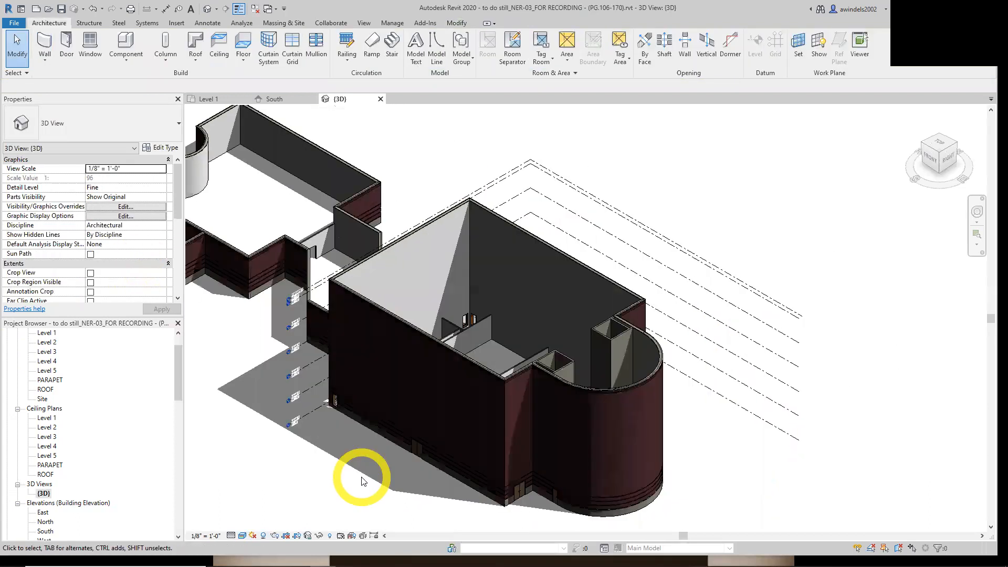
mouse_move(404, 450)
middle_mouse_down("shift")
mouse_move(387, 472)
mouse_move(328, 488)
mouse_move(292, 441)
mouse_move(281, 465)
mouse_move(378, 472)
mouse_move(439, 456)
mouse_move(438, 483)
mouse_move(427, 487)
mouse_move(472, 467)
middle_mouse_up("shift")
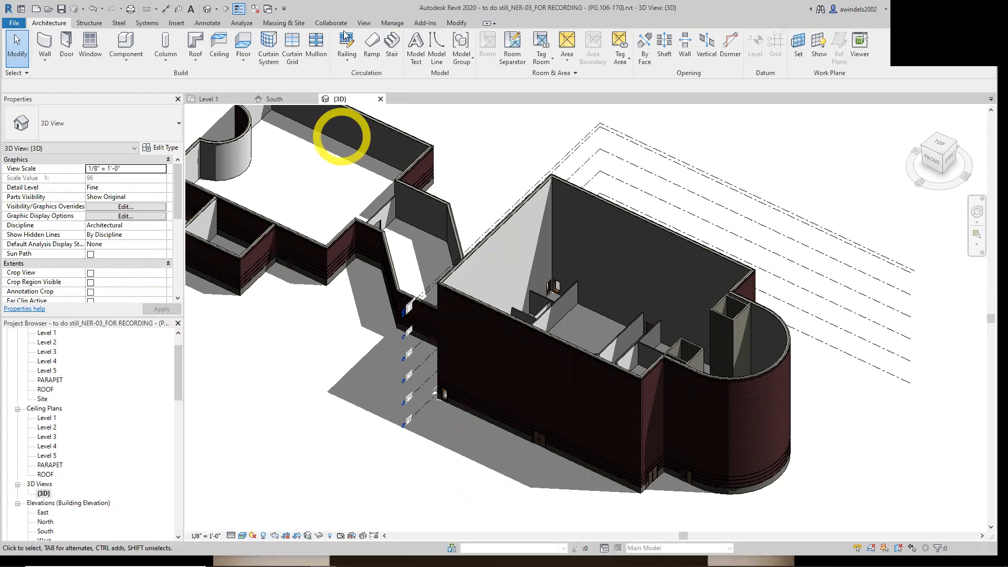
In the South elevation, create a level offset 4' 0" above Level 4 by picking the Level 4 line.
left_click(283, 99)
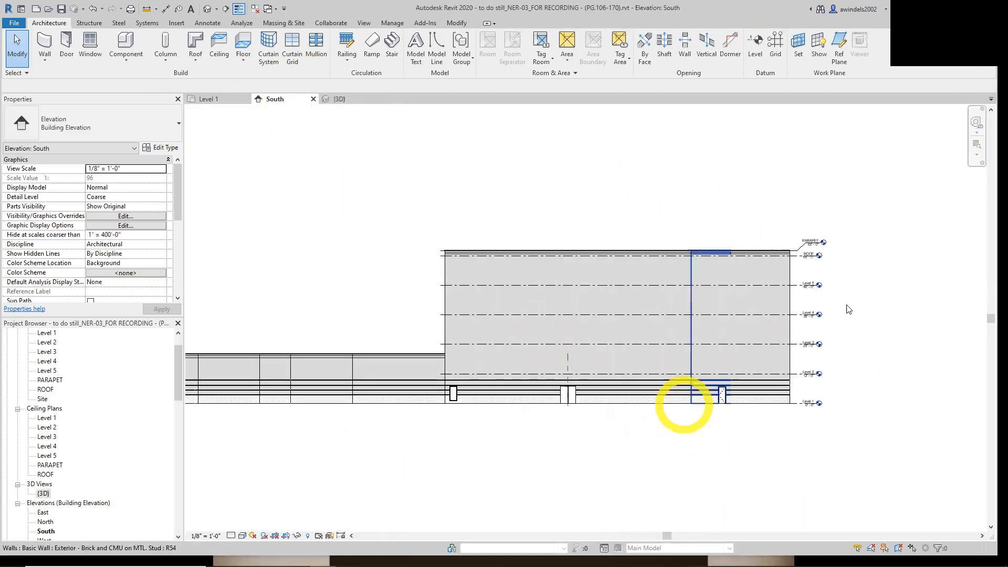
scroll(837, 248, "up", 3)
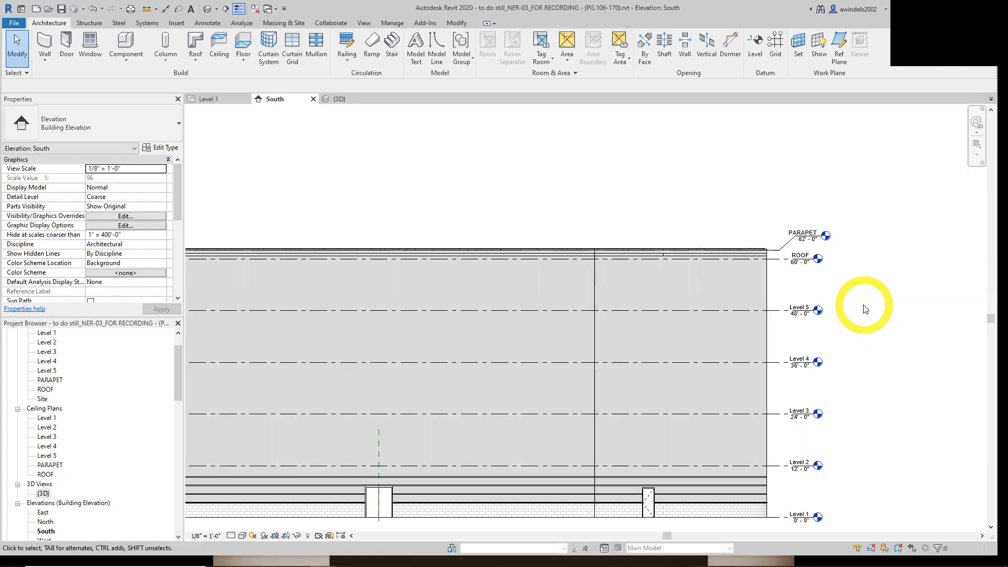
left_click(758, 43)
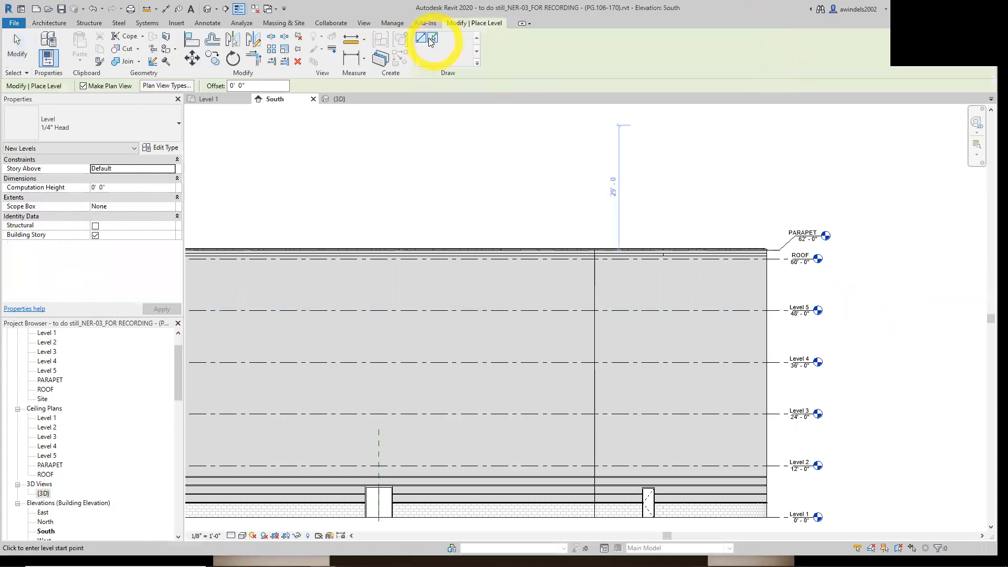
left_click(432, 38)
left_click(232, 86)
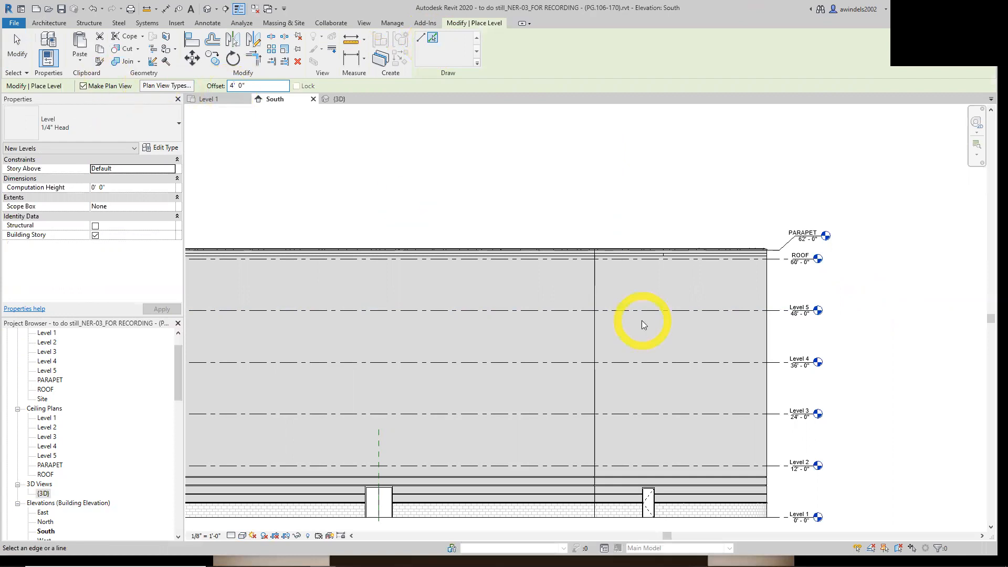
scroll(743, 360, "up", 3)
scroll(651, 367, "up", 4)
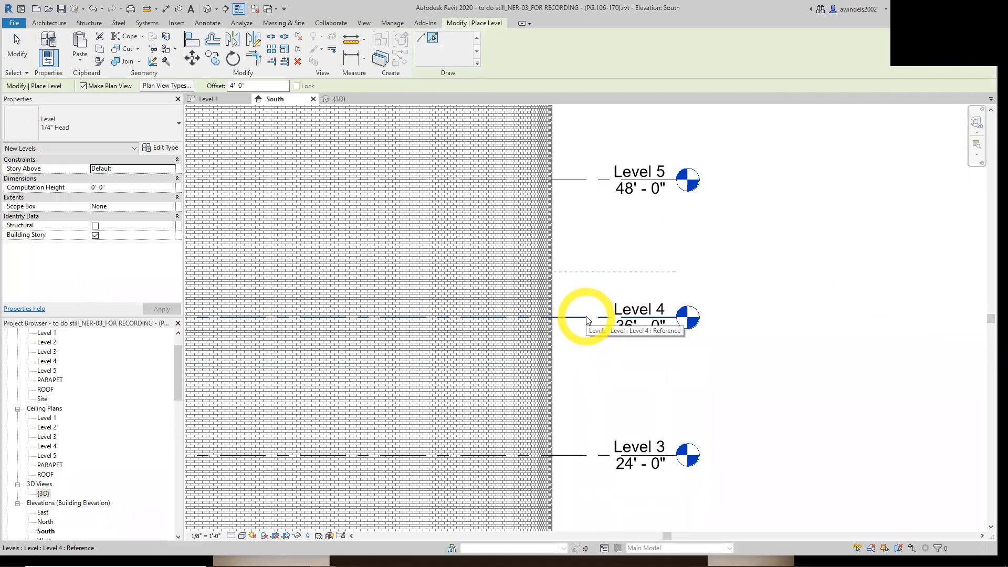
left_click(586, 318)
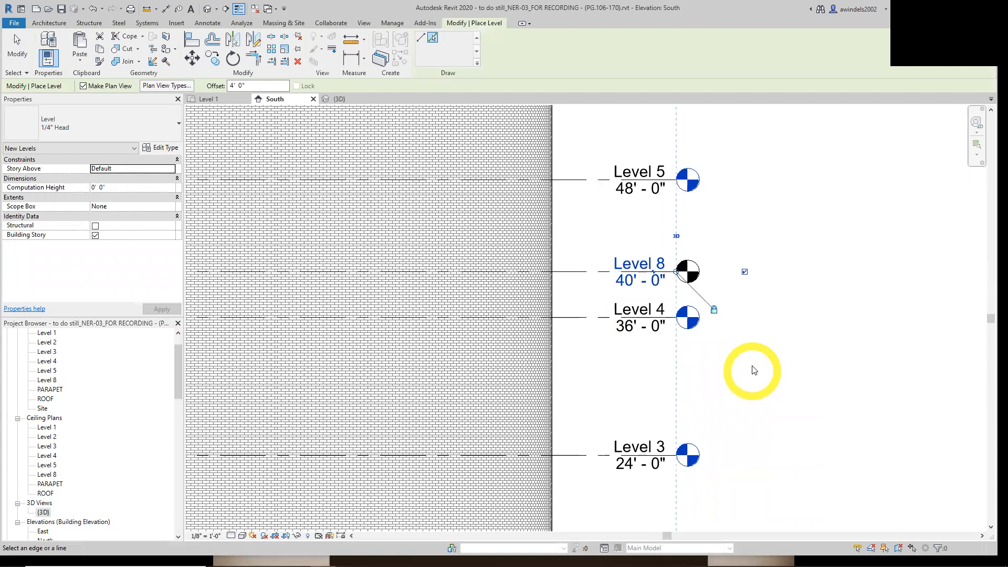
middle_click_drag(754, 367, 717, 431)
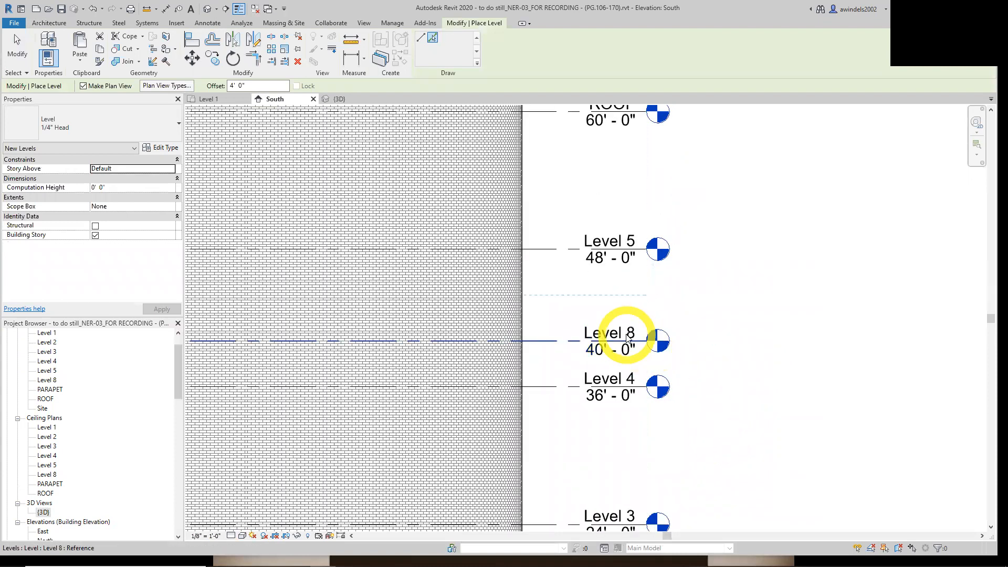
key("Escape")
key("Escape")
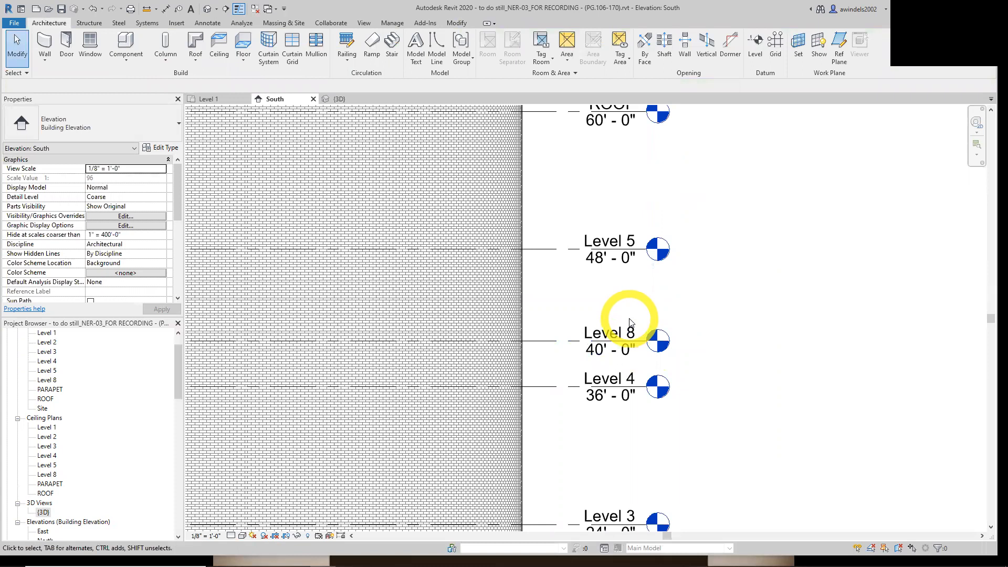
Rename the new 40' 0" level as WEST ROOF, including its corresponding plan views.
left_click(633, 331)
left_click(633, 331)
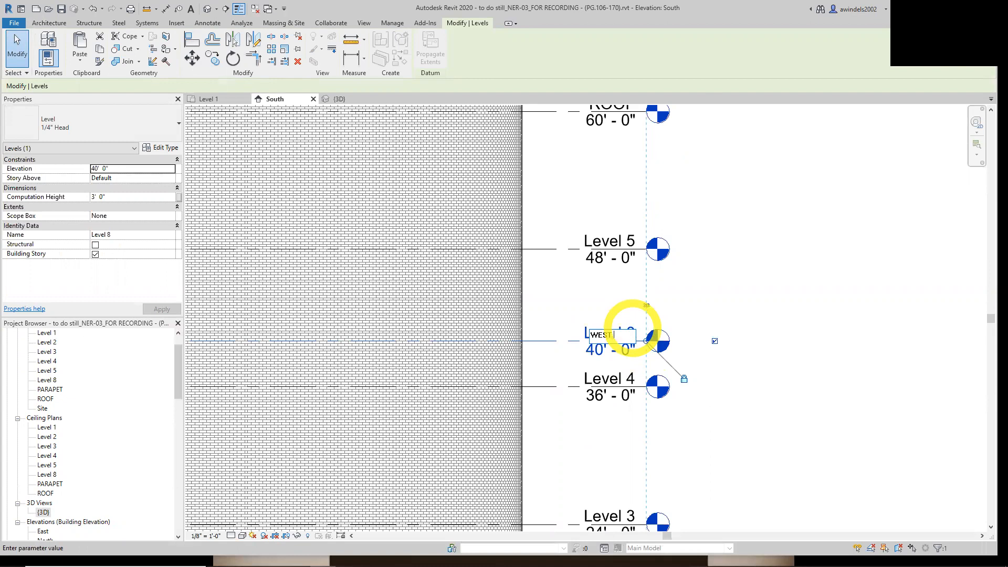
left_click(847, 326)
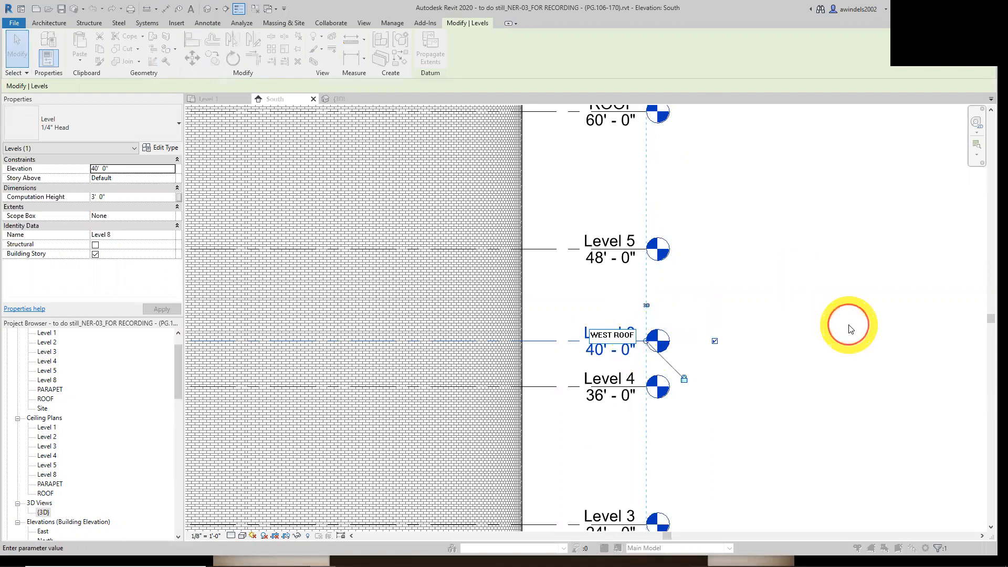
left_click(548, 291)
left_click(743, 368)
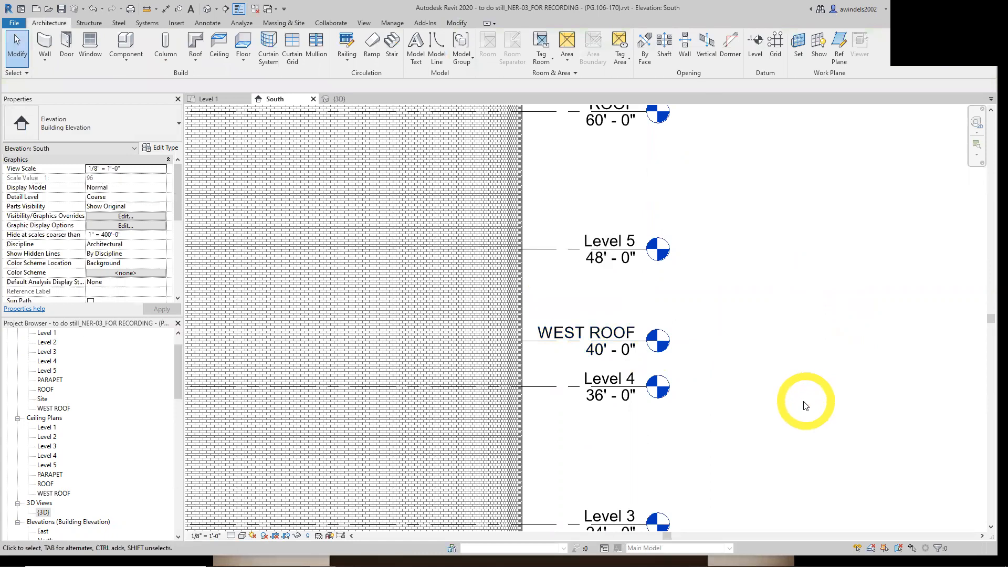
Select the WEST ROOF level and unlock its headed east end from alignment with the other levels.
middle_click_drag(809, 403, 787, 436)
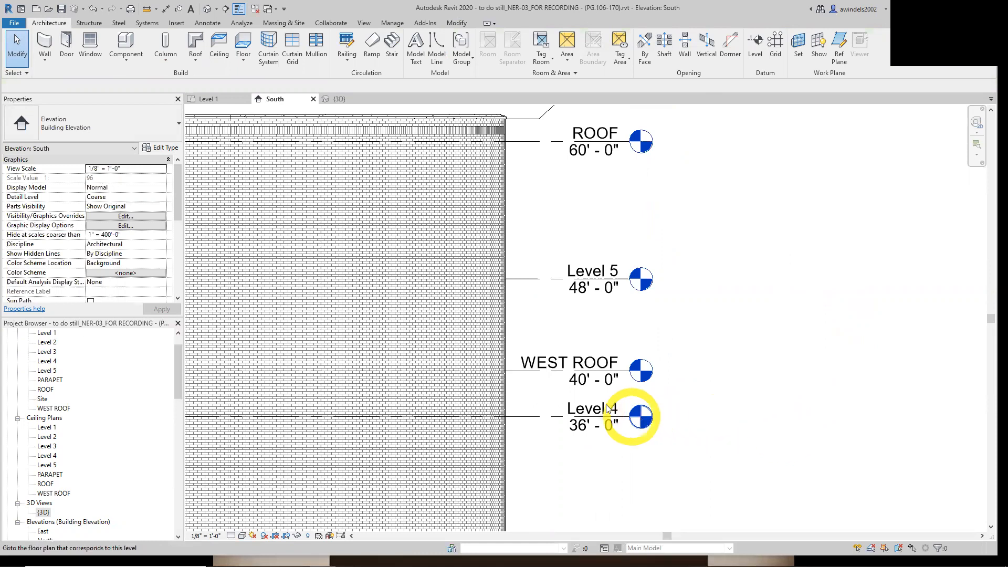
left_click(548, 367)
key("ctrl")
key("ctrl")
key("ctrl")
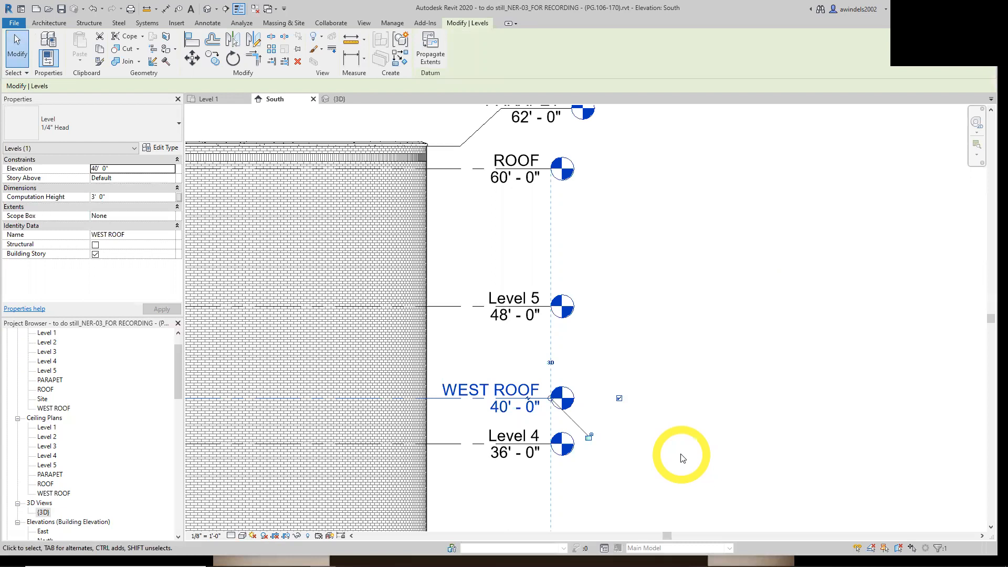
middle_click_drag(681, 457, 724, 466)
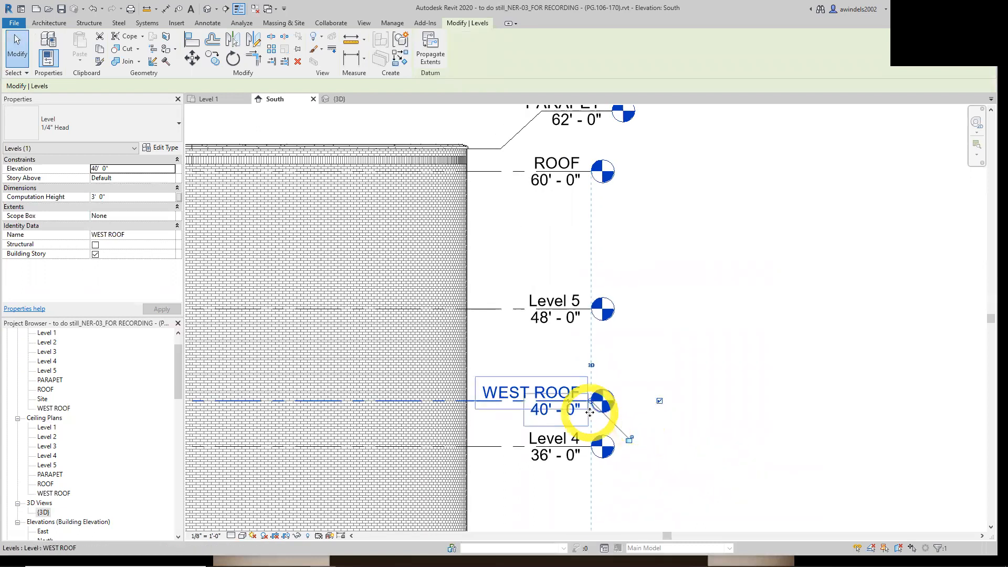
scroll(602, 407, "down", 2)
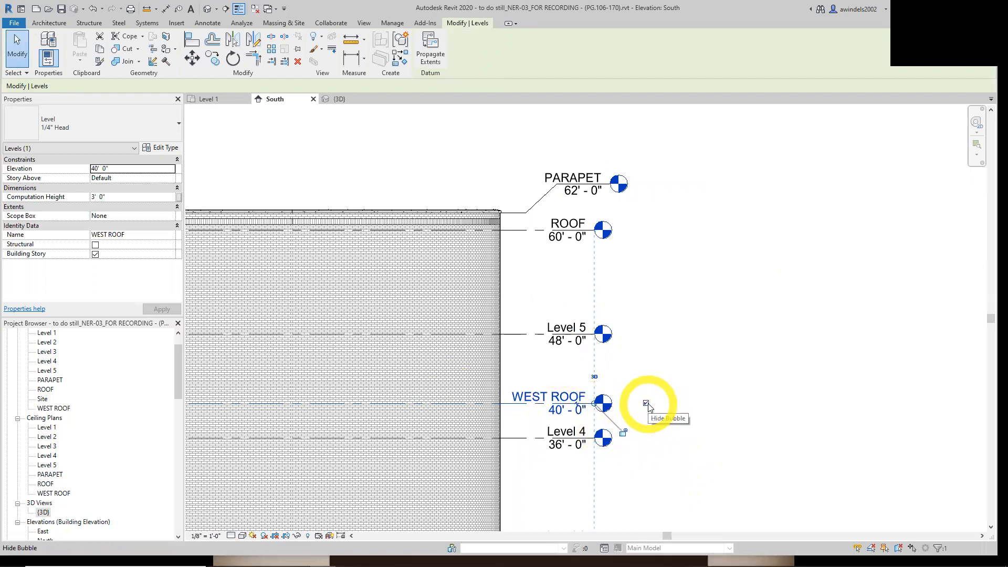
Hide the WEST ROOF level head at the east end and show it at the west end of the line.
left_click(646, 403)
scroll(548, 408, "down", 3)
mouse_move(544, 412)
middle_mouse_down()
mouse_move(616, 420)
mouse_move(814, 385)
middle_mouse_up()
middle_click_drag(600, 408, 708, 409)
left_click(350, 380)
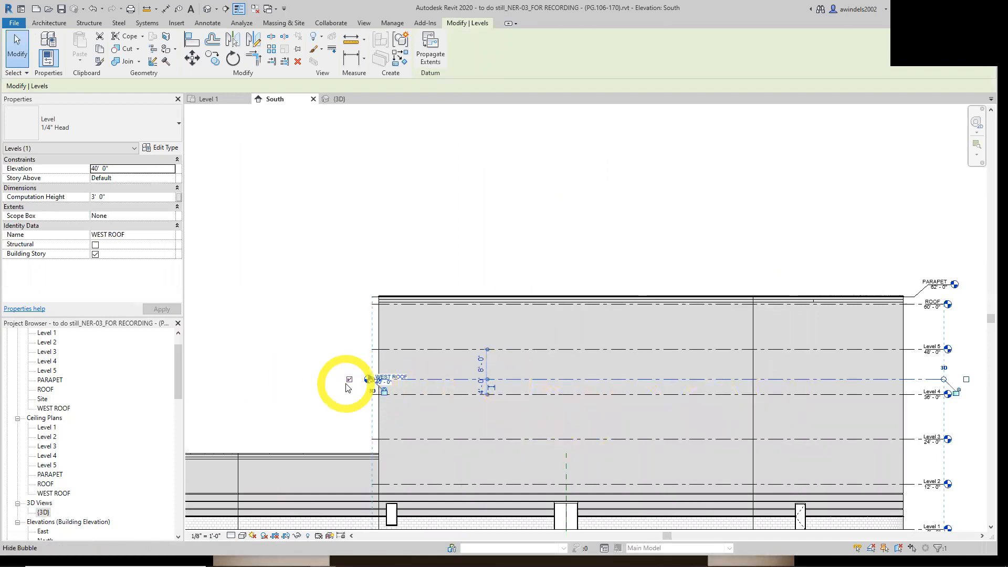
Try to stretch the west end of the WEST ROOF level line out past the building's west wall.
left_click_drag(372, 382, 224, 380)
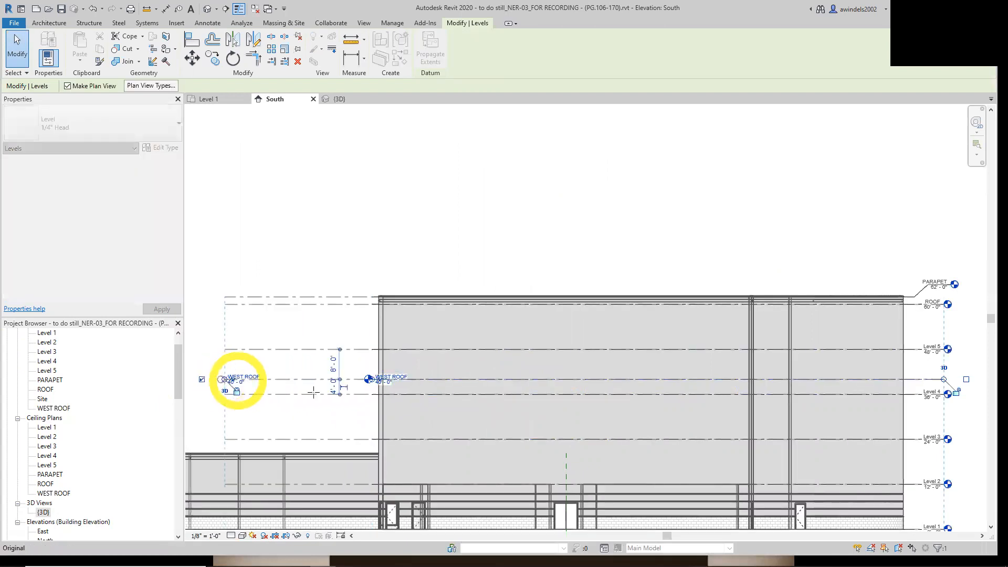
key("ctrl+z")
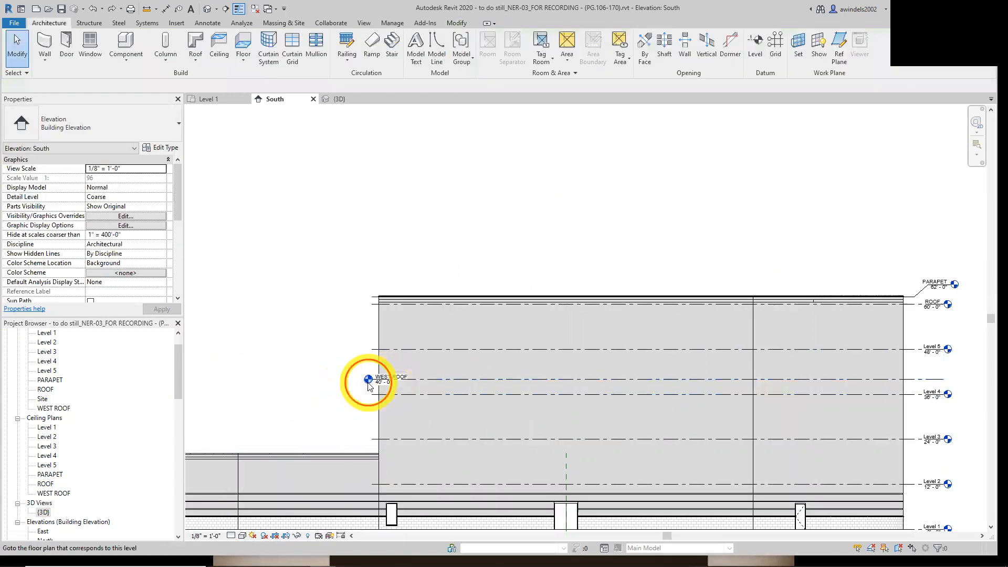
Select the WEST ROOF level and unlock both its ends from alignment with the other levels.
left_click(370, 380)
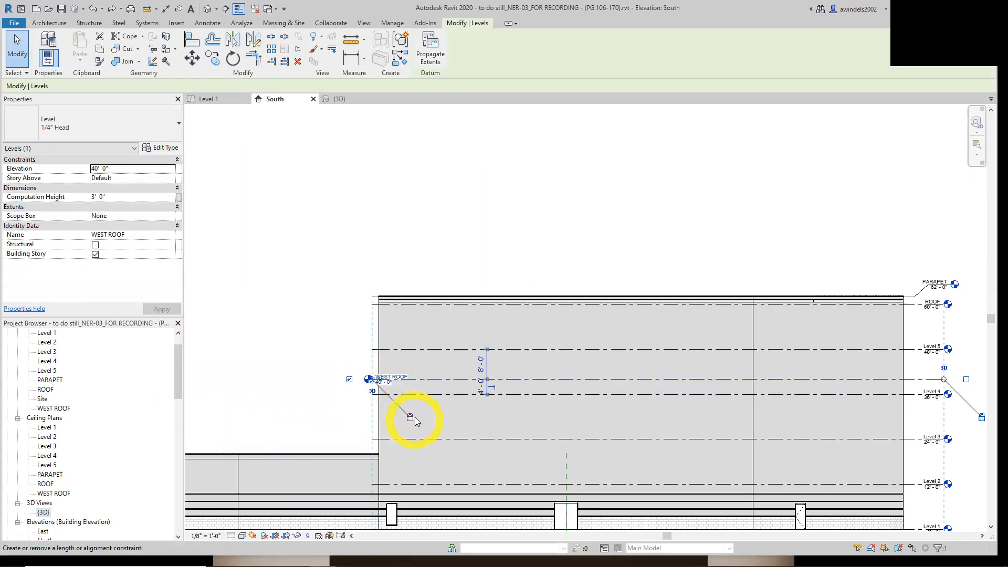
middle_click_drag(636, 425, 535, 423)
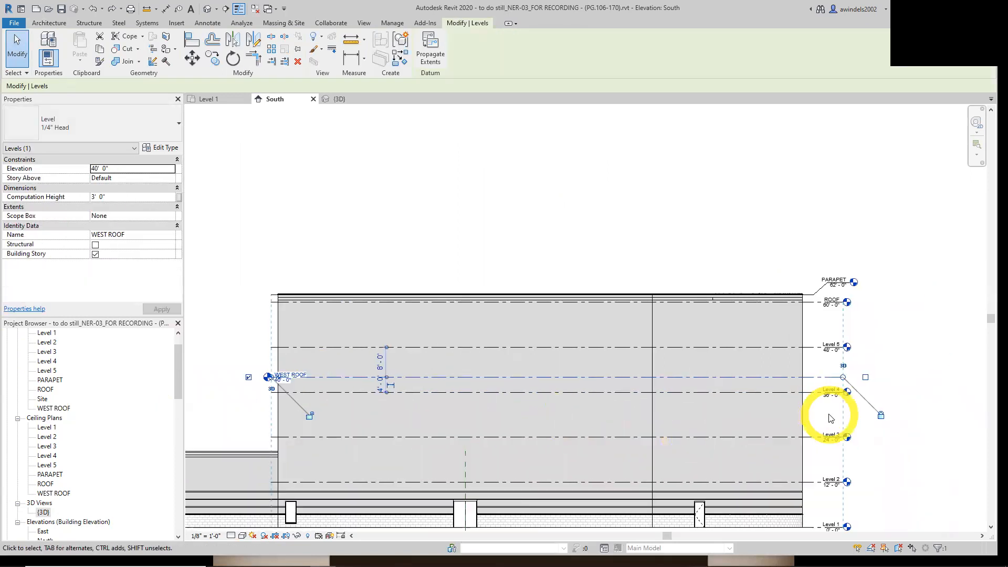
left_click(882, 415)
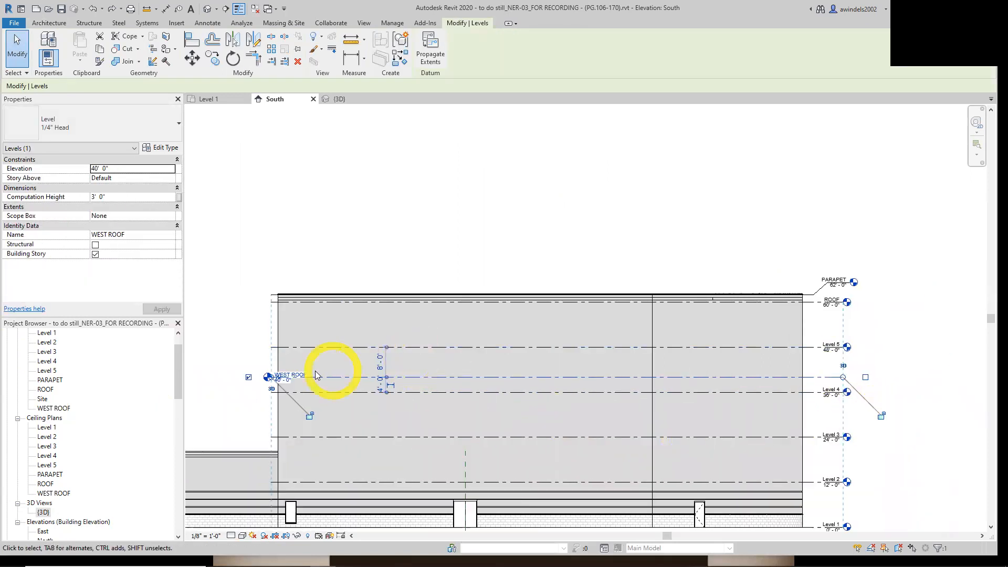
Stretch the headed west end of the WEST ROOF level line out beyond the west wall of the low west building.
middle_click_drag(279, 377, 353, 364)
scroll(331, 365, "up", 2)
left_click_drag(352, 364, 234, 364)
scroll(236, 364, "down", 1)
middle_click_drag(241, 365, 578, 357)
scroll(577, 357, "down", 2)
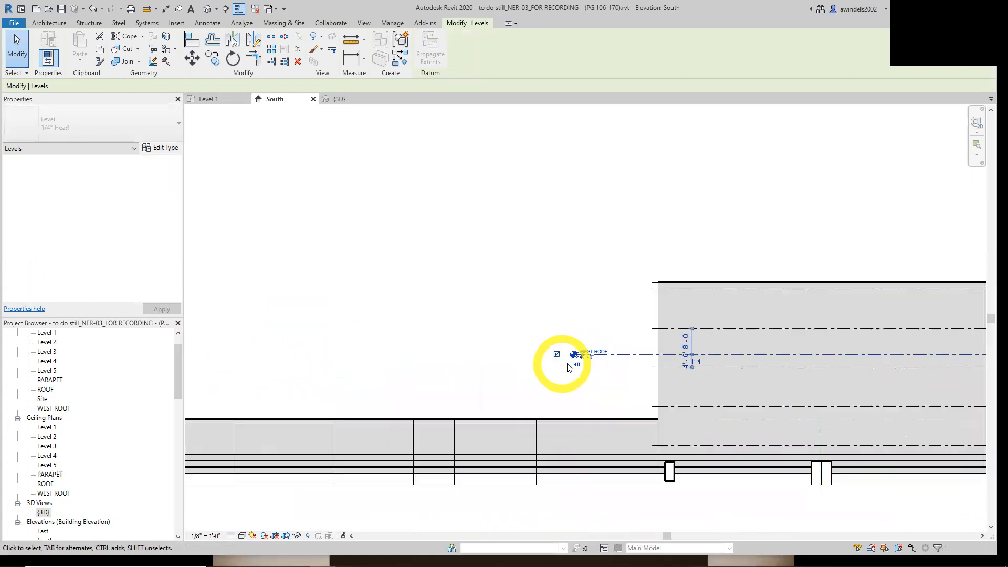
left_click_drag(576, 354, 309, 360)
middle_click_drag(310, 380, 647, 366)
left_click_drag(634, 341, 446, 361)
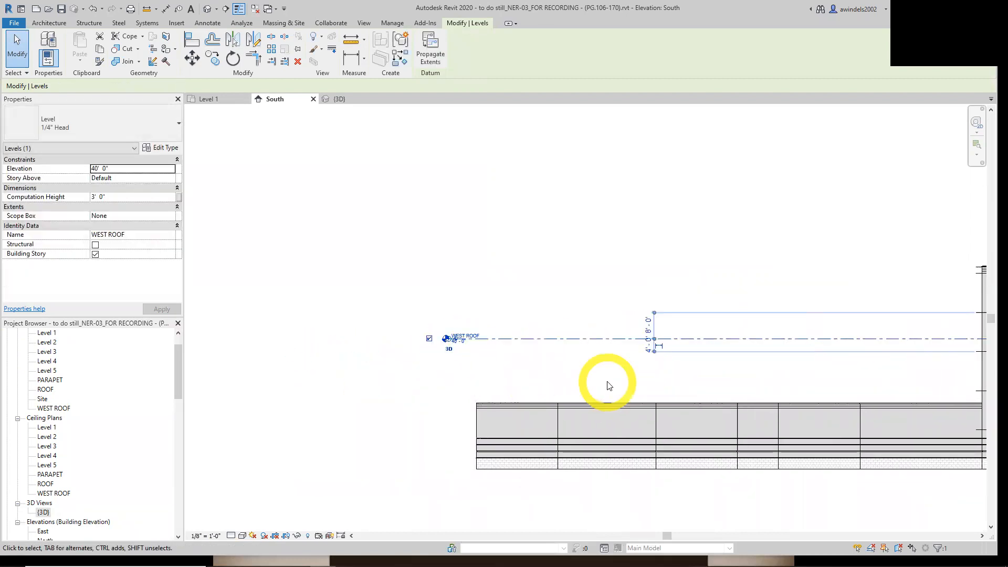
Reselect the WEST ROOF level and extend its headed end slightly farther west of the low building.
left_click(527, 357)
left_click(597, 339)
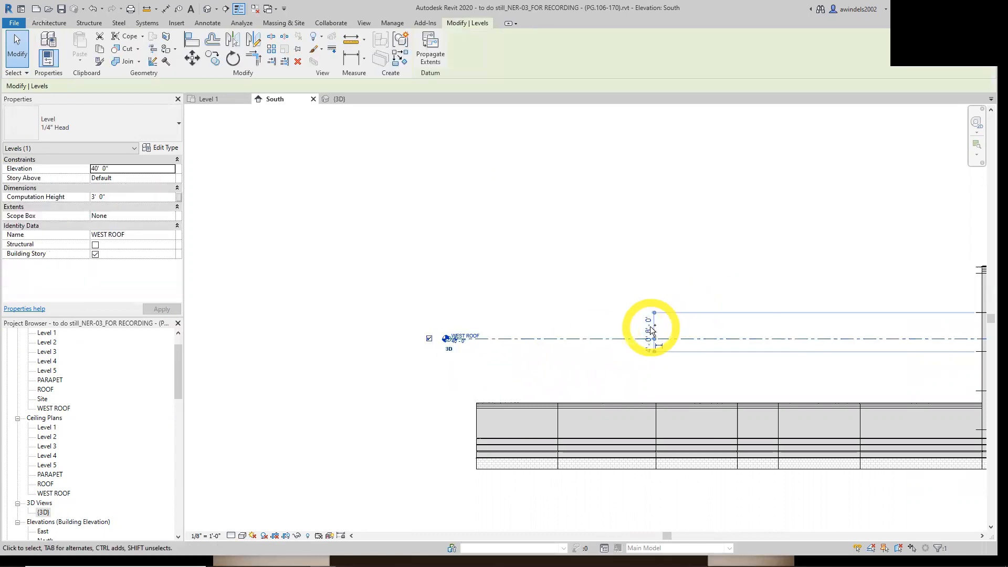
middle_click_drag(659, 332, 562, 338)
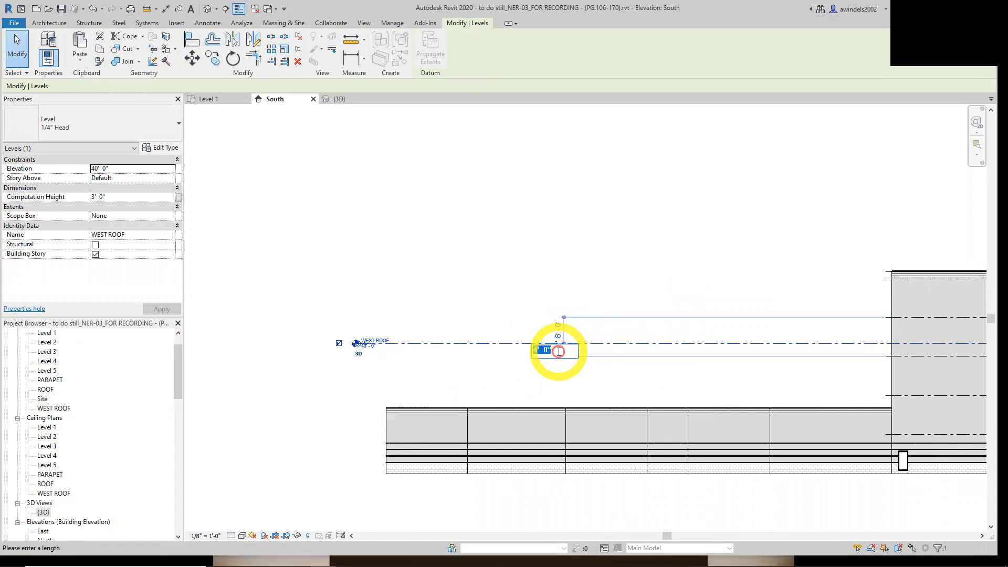
key("Escape")
left_click(464, 344)
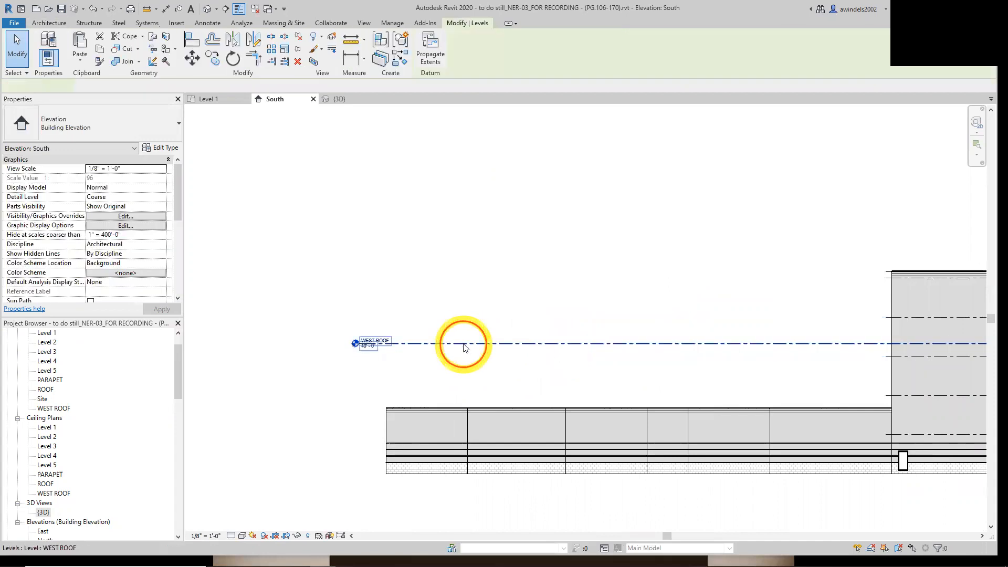
middle_click_drag(482, 356, 468, 358)
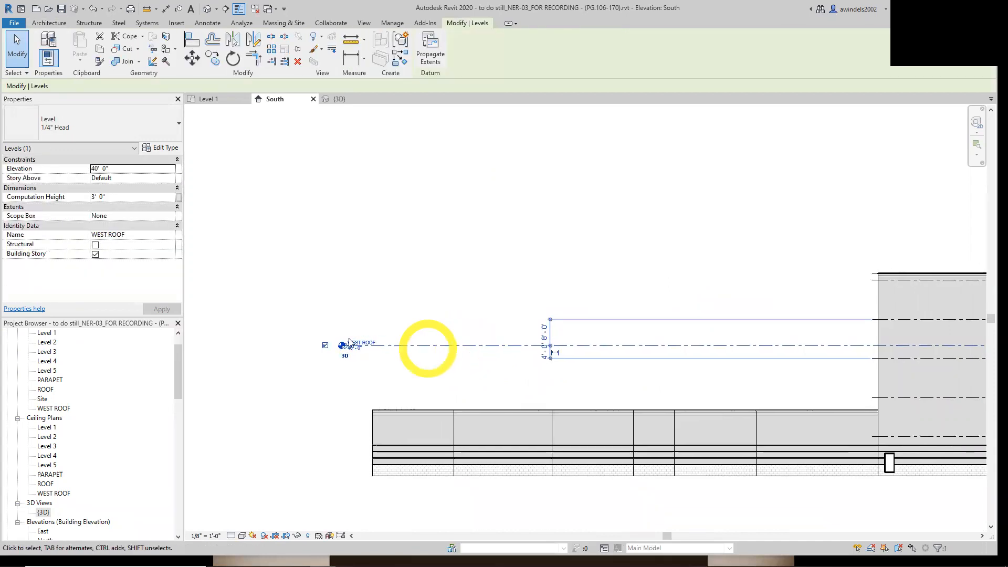
left_click_drag(344, 346, 306, 352)
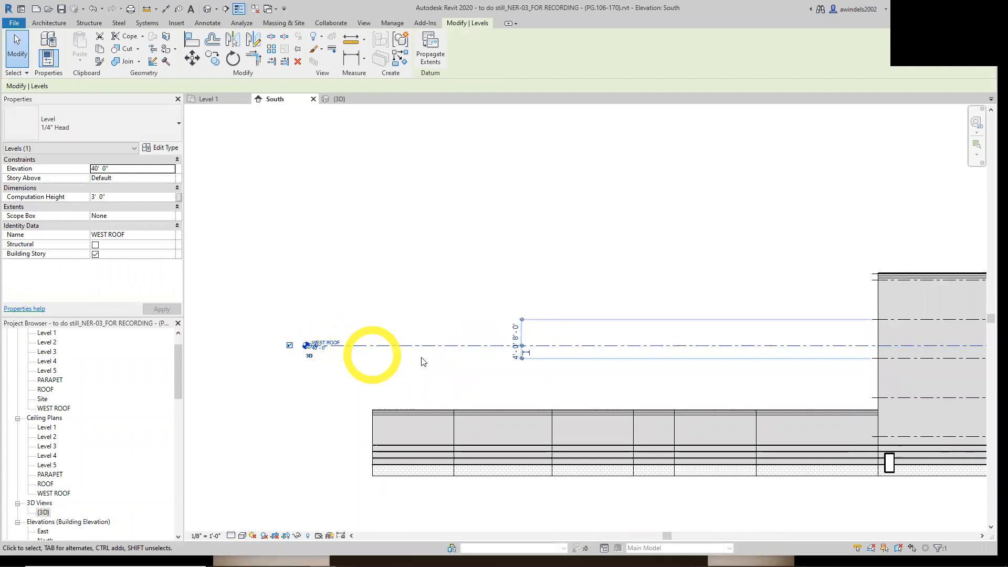
Free the east end of the WEST ROOF level line and pull it back across the tall building to above the low west building.
middle_click_drag(581, 368, 281, 387)
middle_click_drag(508, 402, 151, 382)
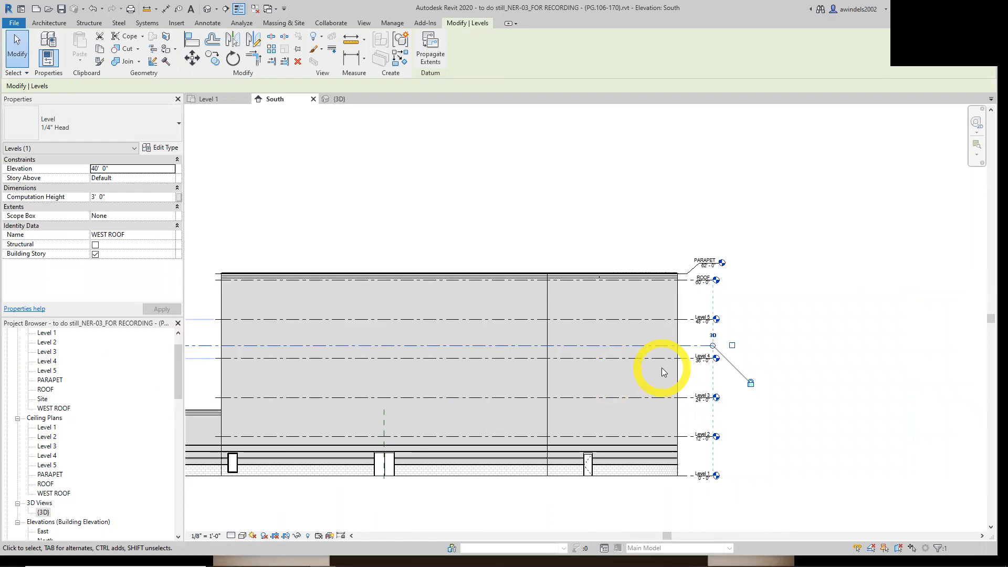
scroll(714, 356, "down", 2)
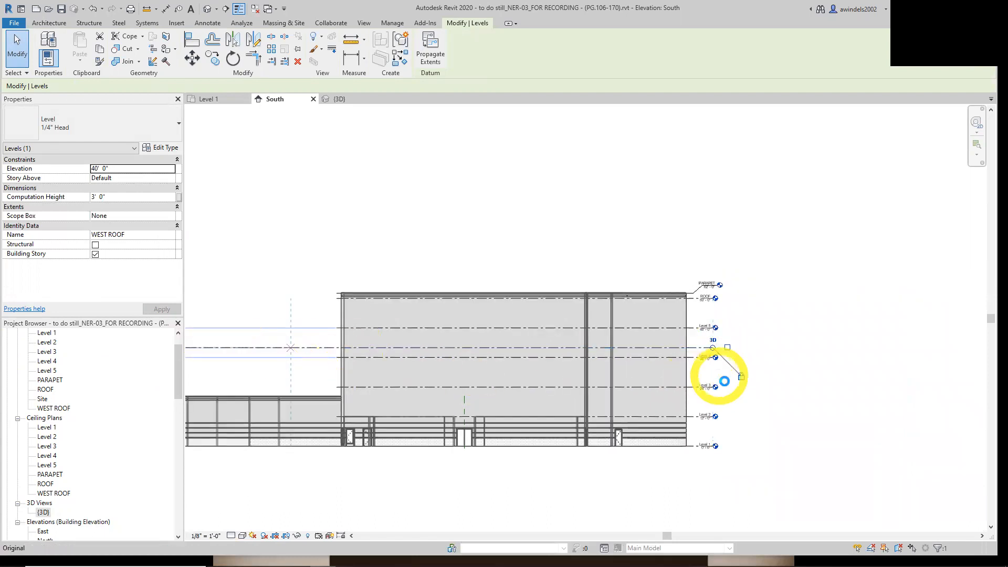
left_click(803, 413)
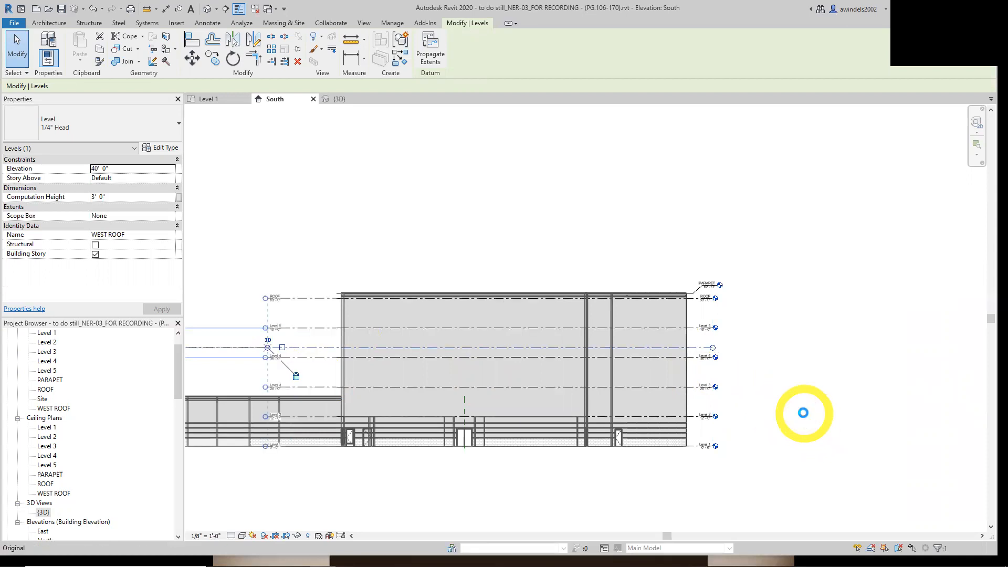
left_click(741, 418)
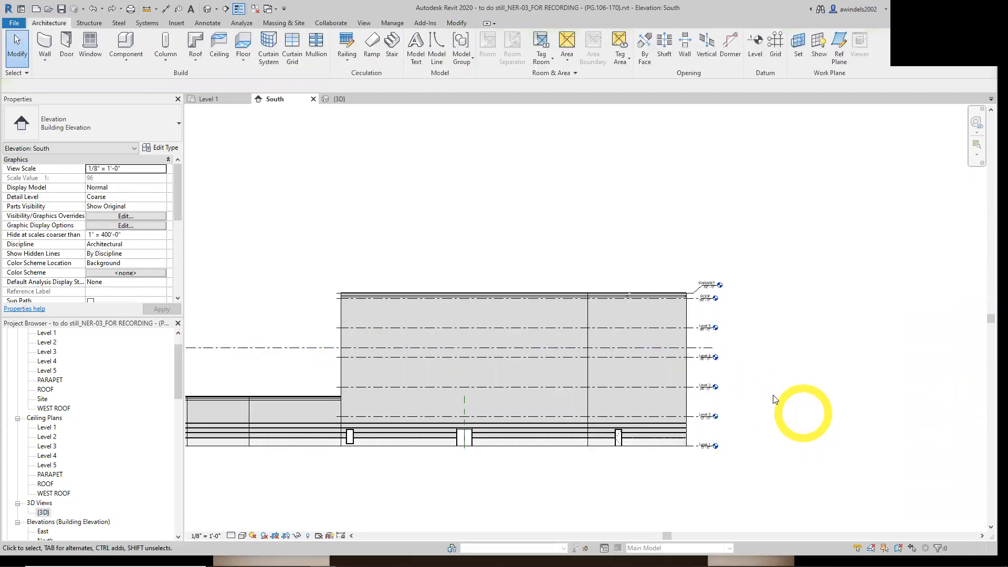
left_click(320, 348)
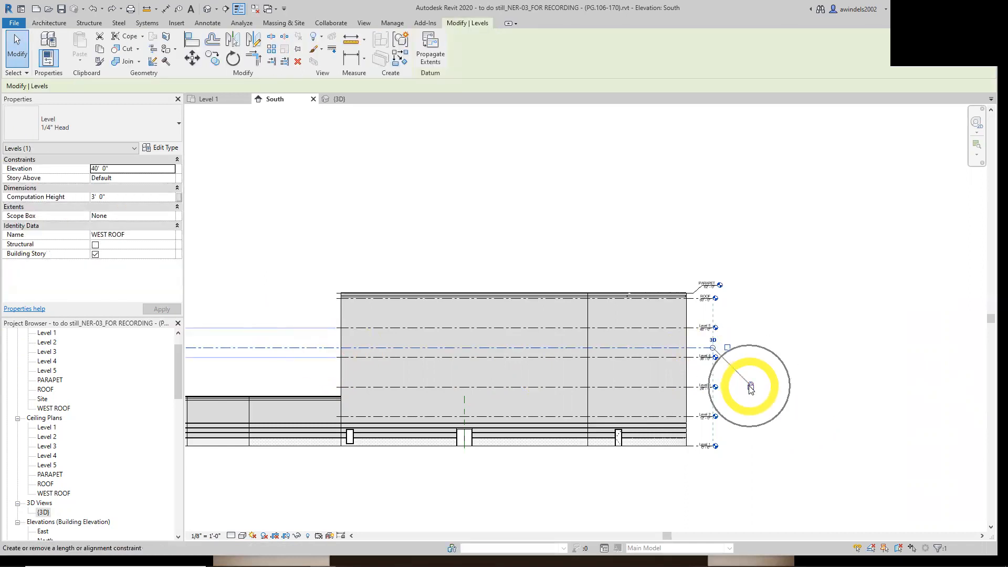
left_click_drag(714, 348, 195, 350)
scroll(563, 400, "down", 2)
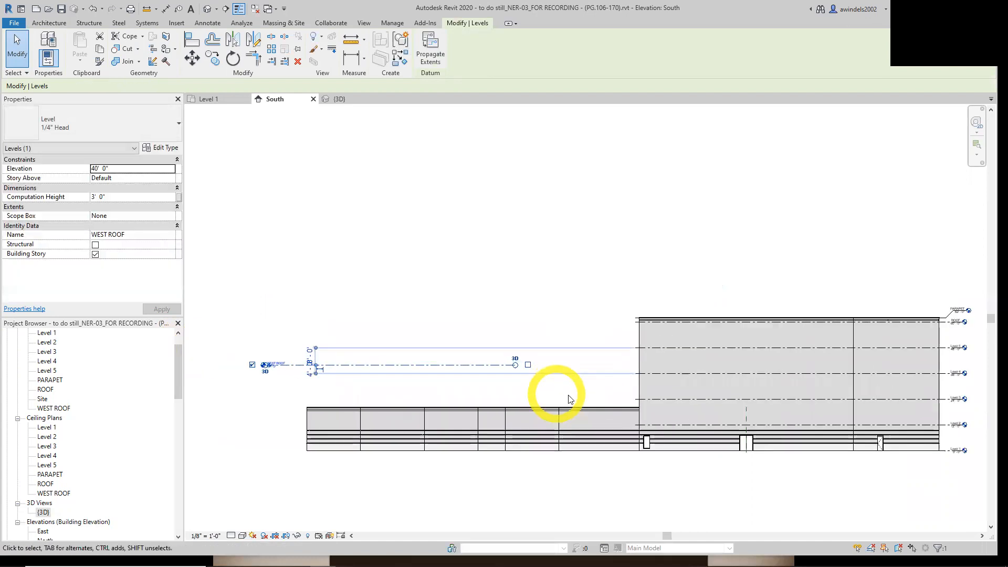
Shorten the east end of the WEST ROOF line further so it stops near the middle of the low west building.
scroll(543, 384, "up", 2)
left_click_drag(512, 366, 464, 362)
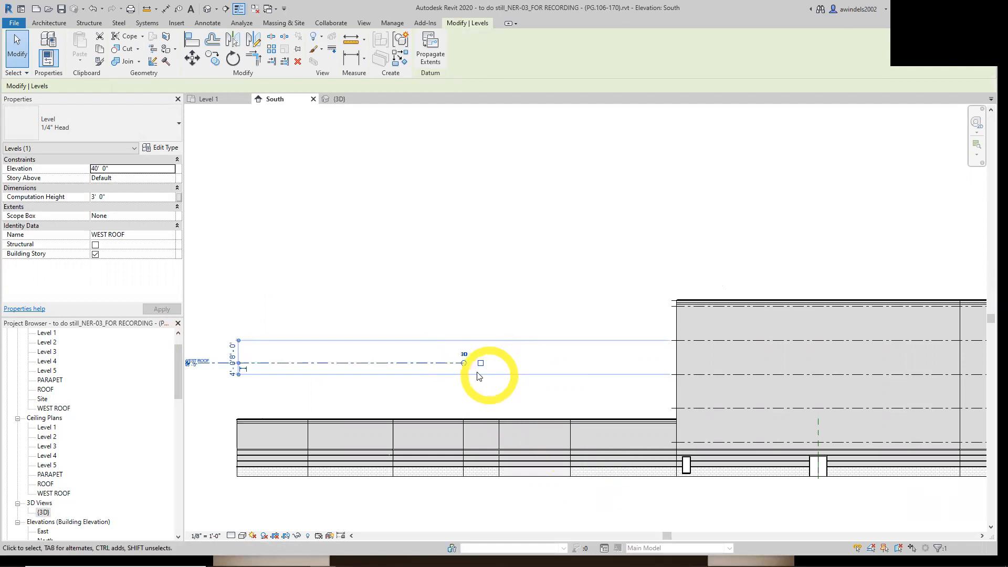
left_click_drag(462, 363, 455, 362)
left_click(499, 292)
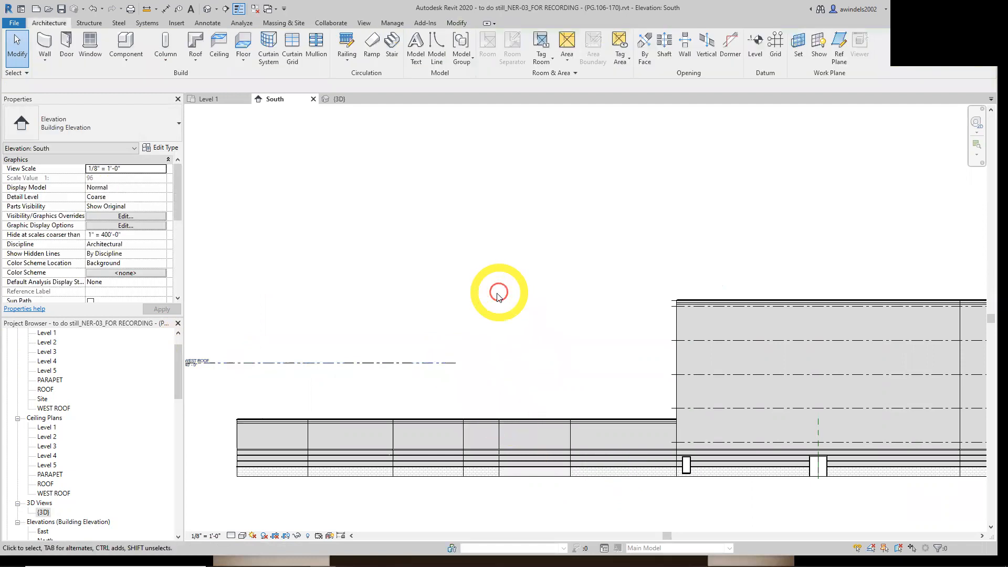
scroll(490, 315, "down", 2)
middle_click_drag(555, 368, 536, 351)
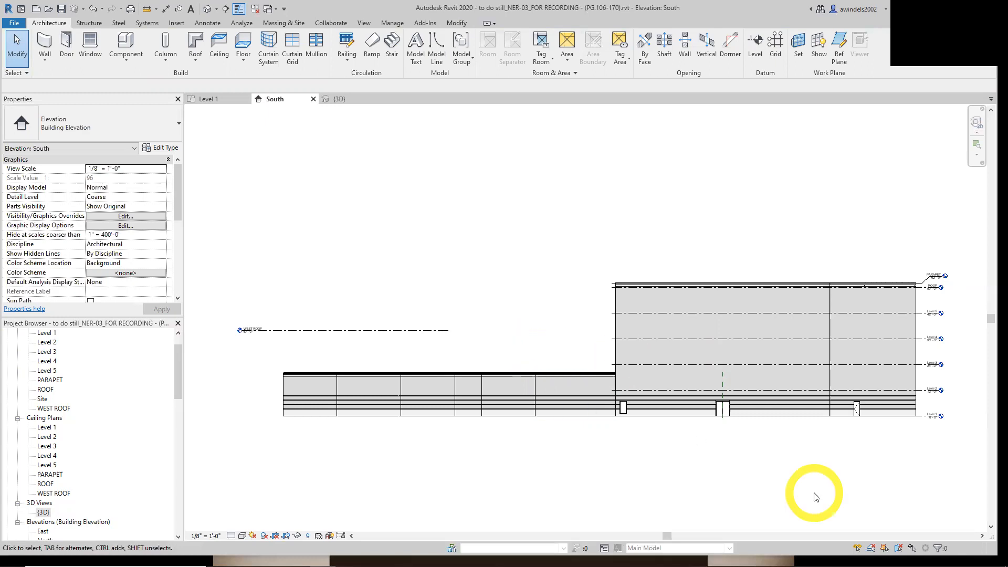
Create a new level with plan views by picking Level 3 with a 2' 0" upward offset.
scroll(744, 378, "up", 5)
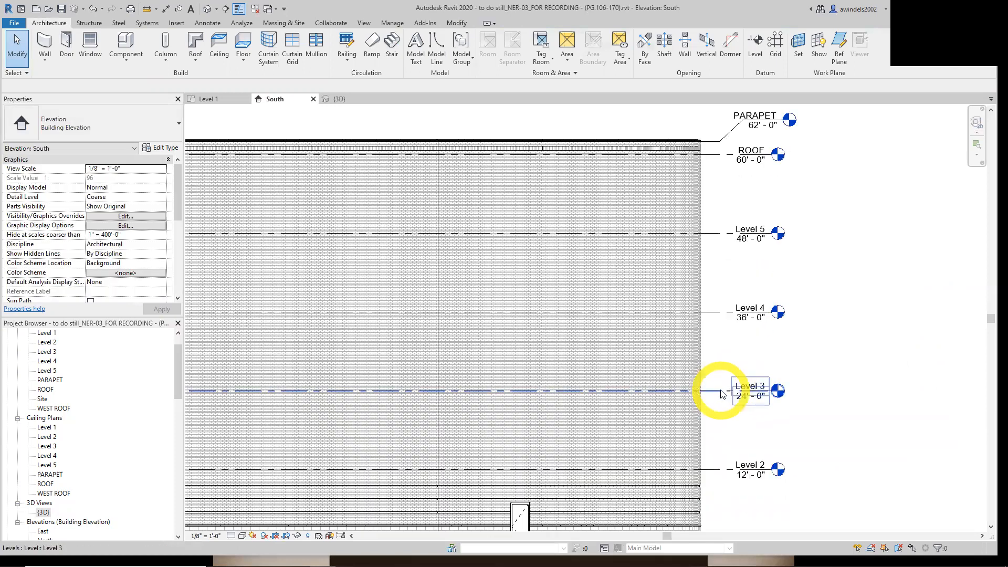
left_click(756, 46)
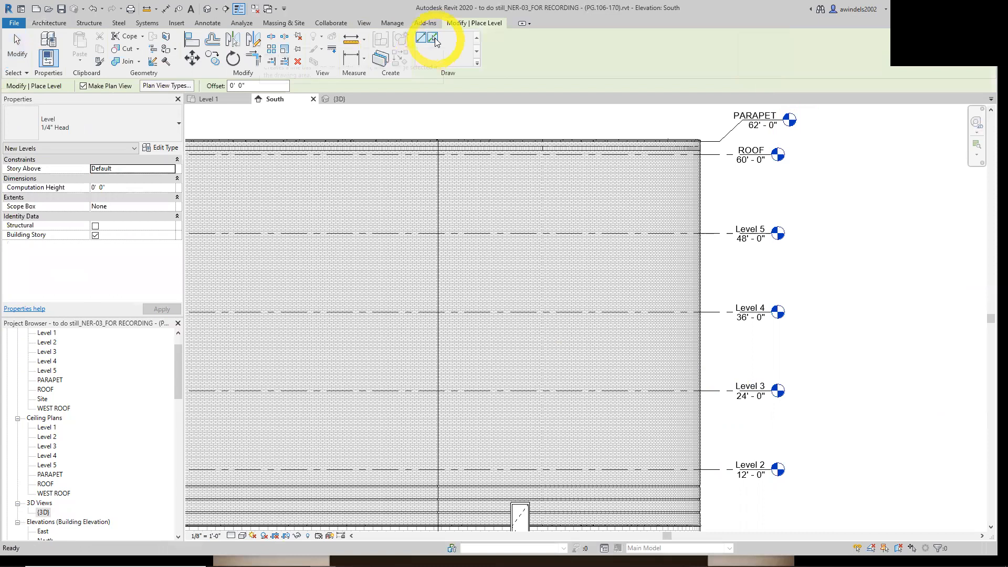
left_click(436, 38)
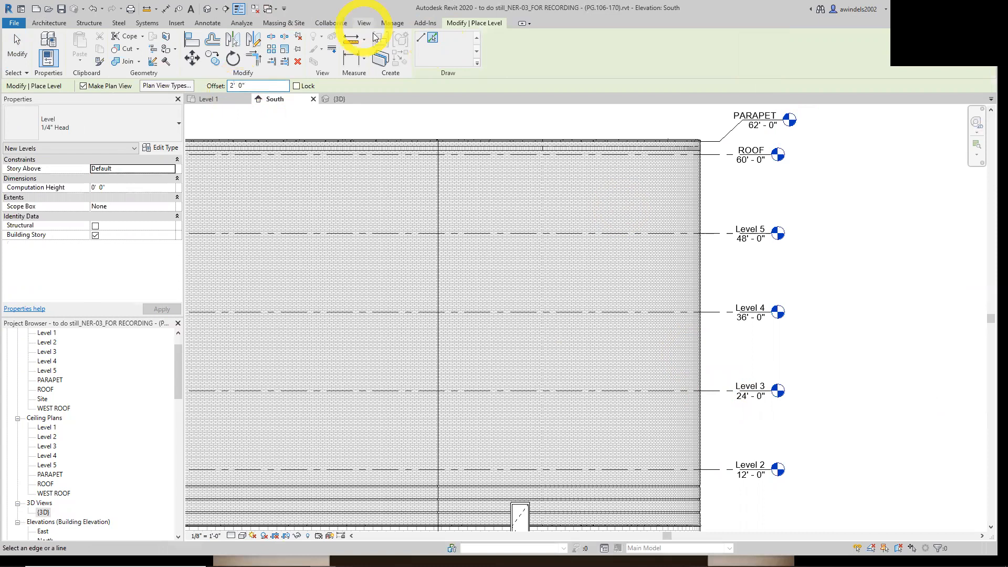
left_click(92, 88)
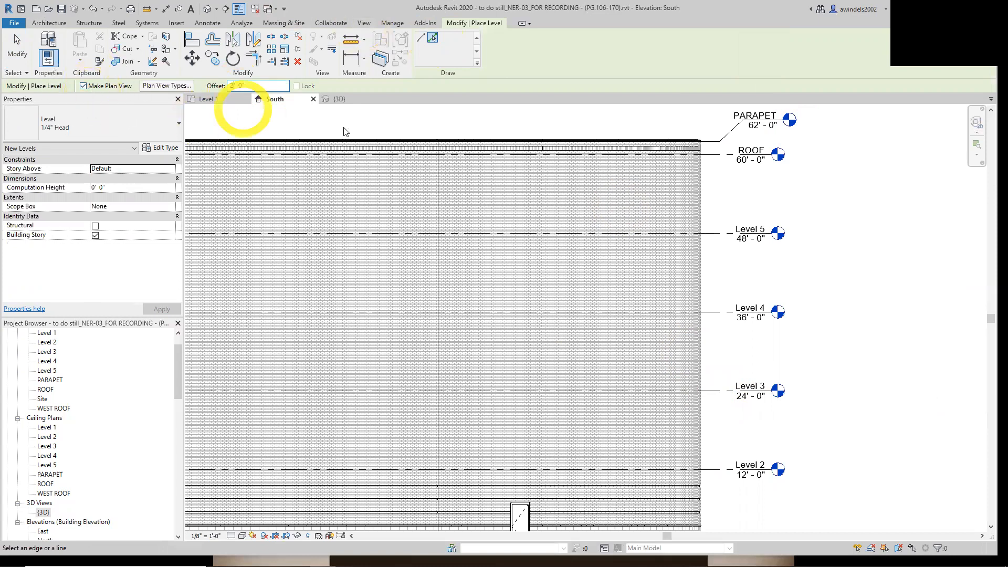
left_click(723, 393)
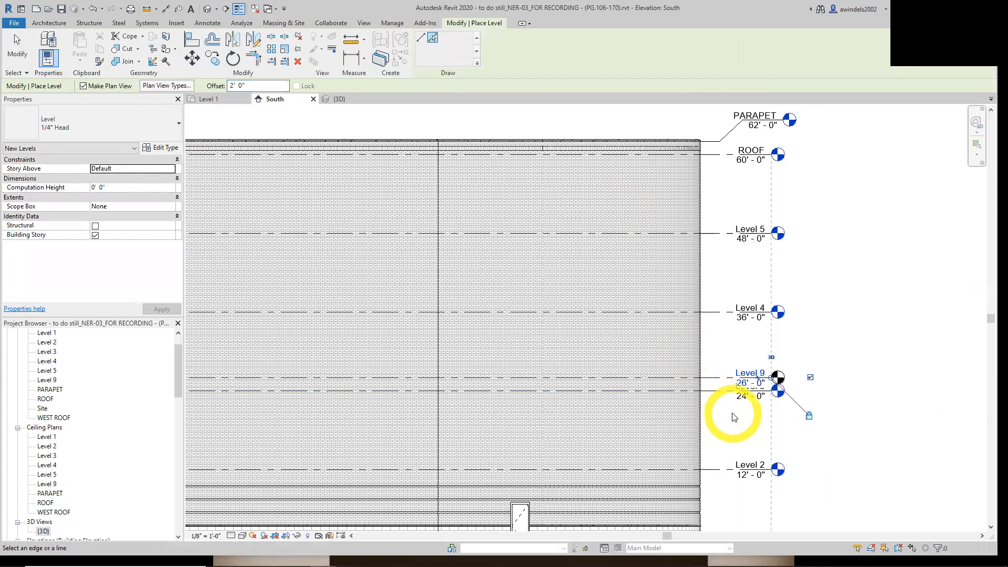
key("Escape")
key("Escape")
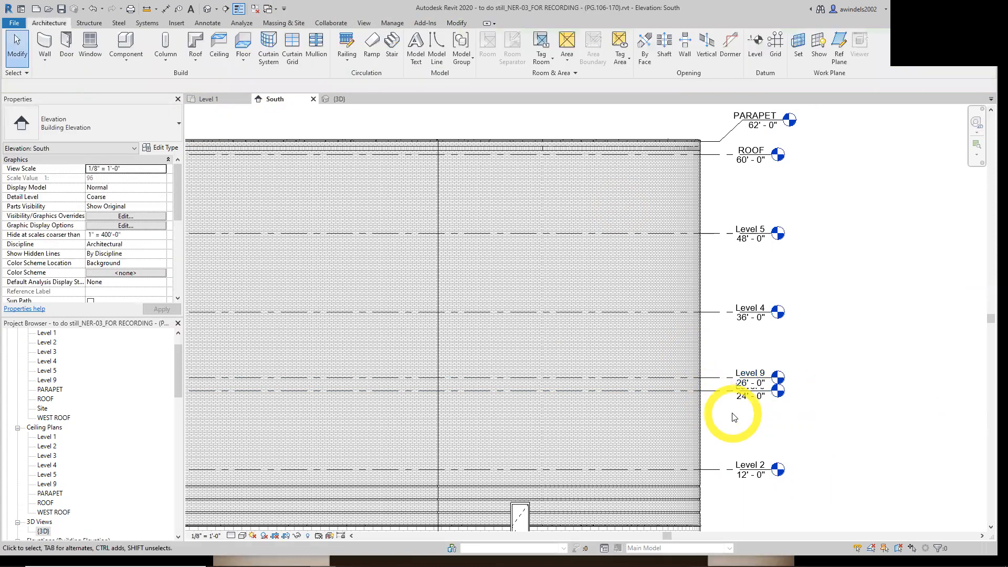
Rename the new 26' 0" level as CORRIDOR LEVEL, including its corresponding plan views.
double_click(753, 374)
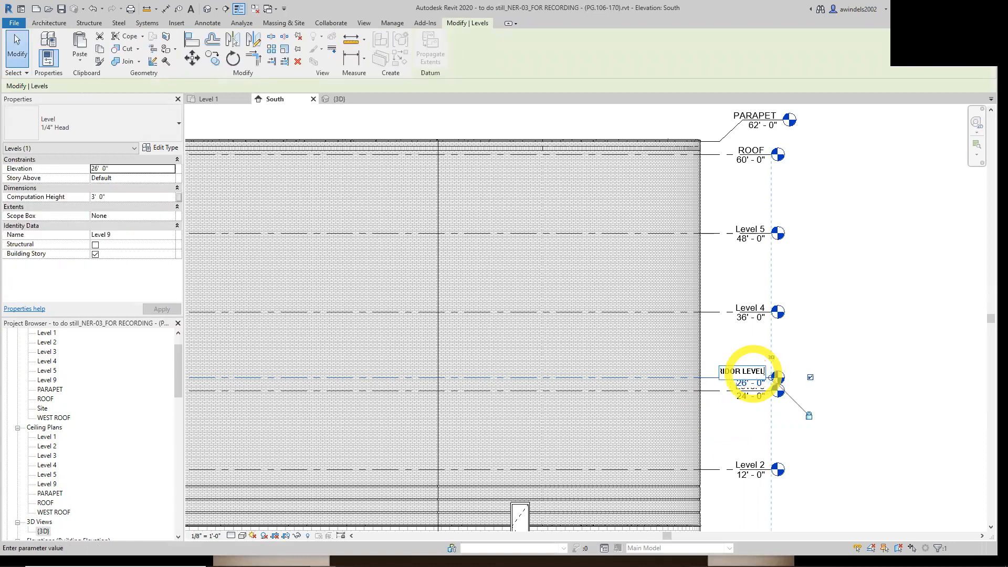
type("CORRIDOR LEVEL")
key("Return")
left_click(541, 288)
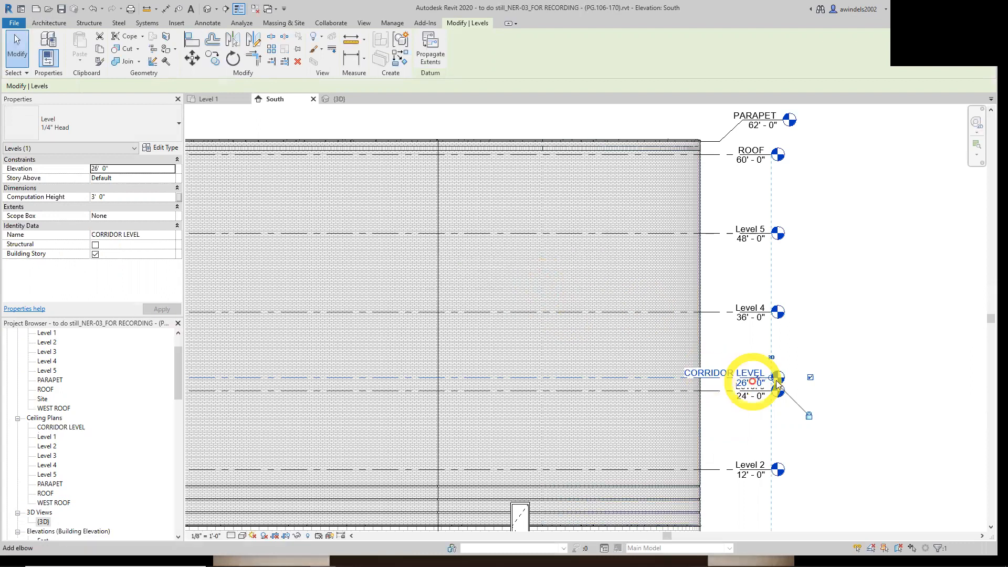
left_click(847, 398)
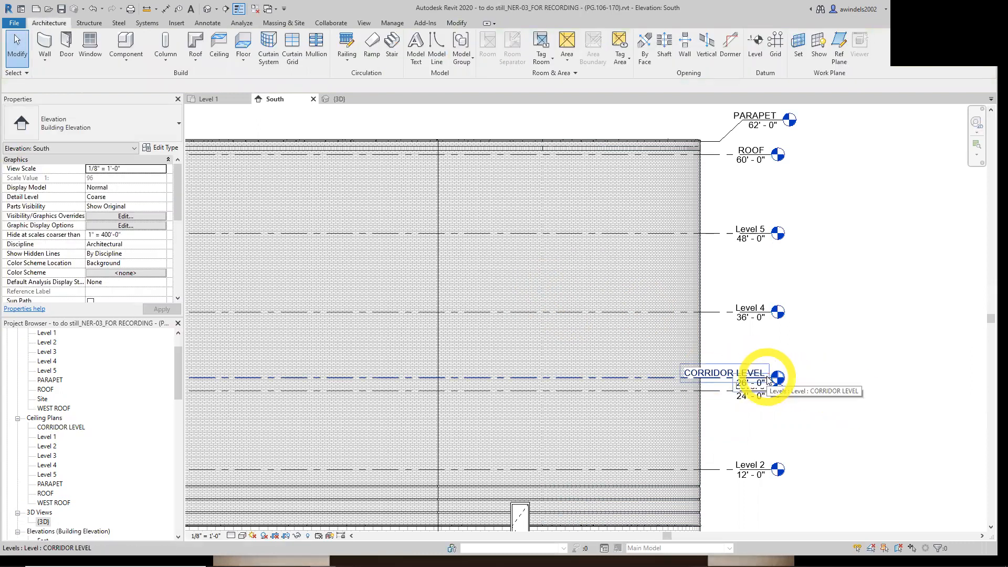
Select CORRIDOR LEVEL and unlock its headed east end from alignment with the other levels, keeping its level head shown.
left_click(722, 380)
left_click(809, 417)
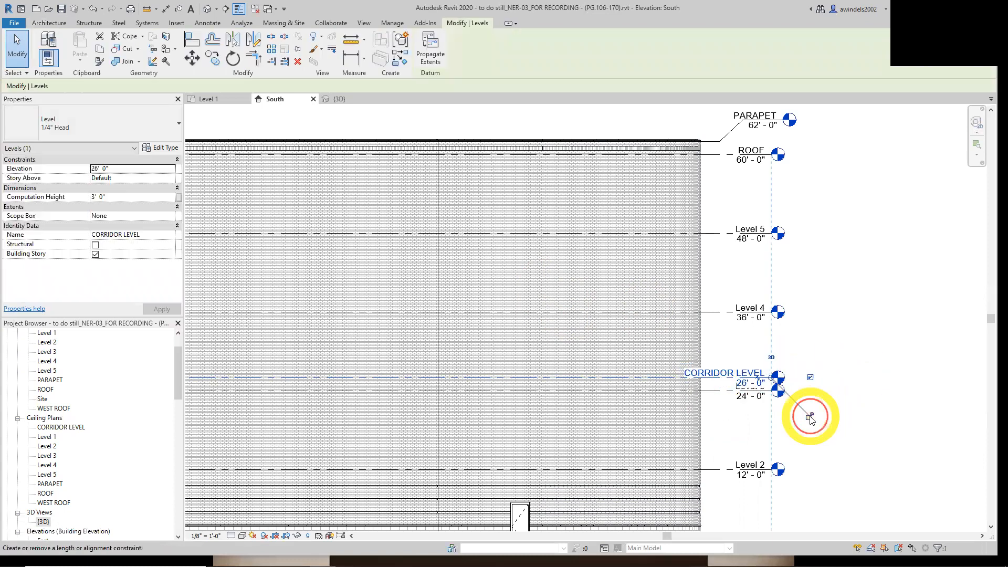
scroll(809, 418, "down", 4)
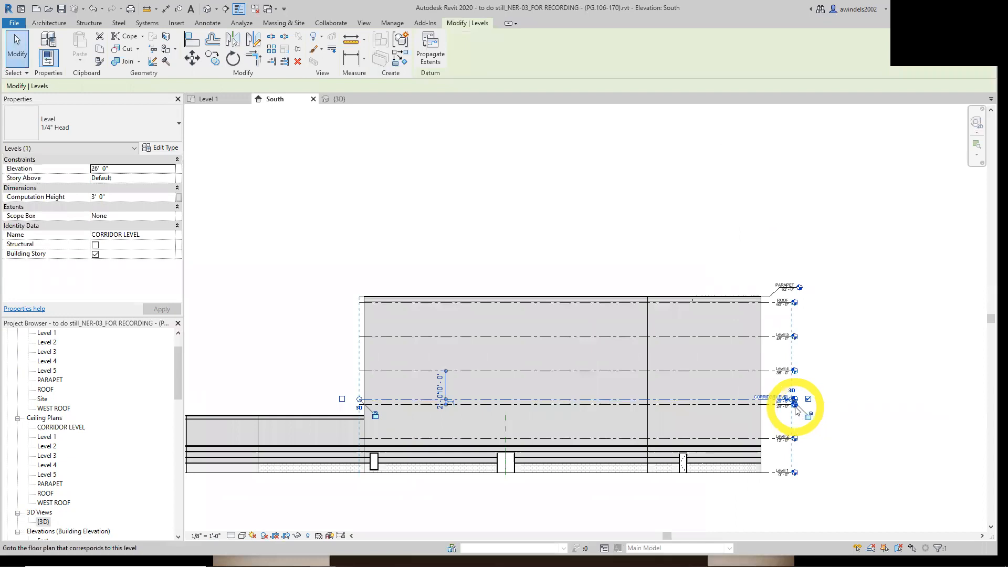
scroll(791, 402, "up", 3)
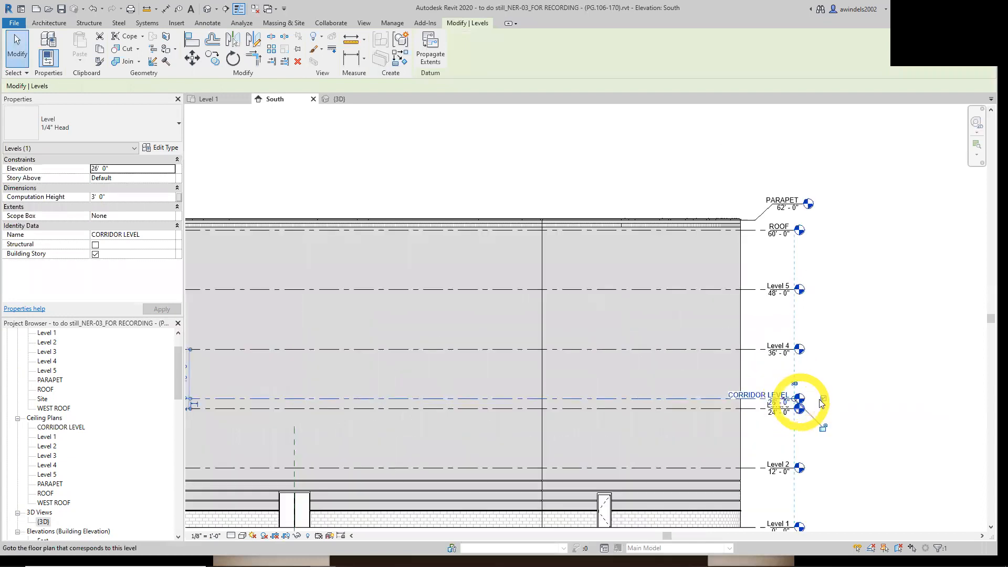
left_click(823, 400)
left_click(823, 400)
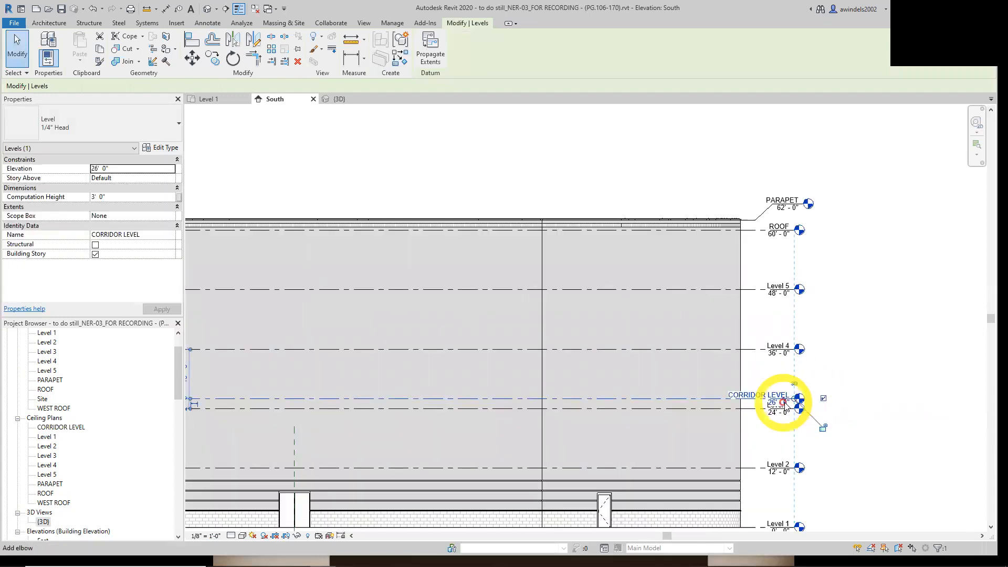
Move the headed end of the CORRIDOR LEVEL line west past the tall building so the line runs above the low building.
left_click_drag(715, 400, 241, 377)
scroll(530, 382, "down", 2)
scroll(475, 386, "down", 2)
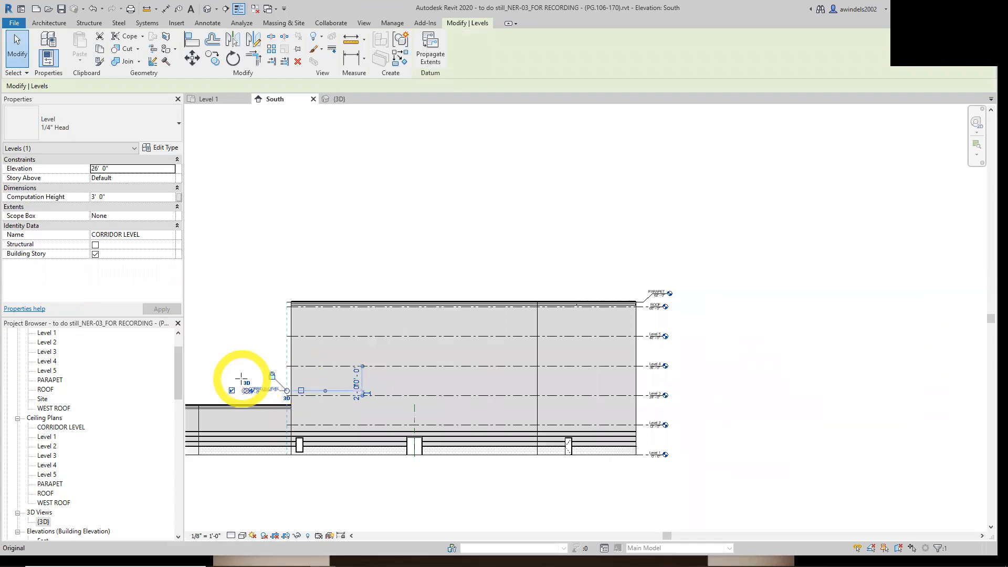
middle_click_drag(238, 360, 515, 373)
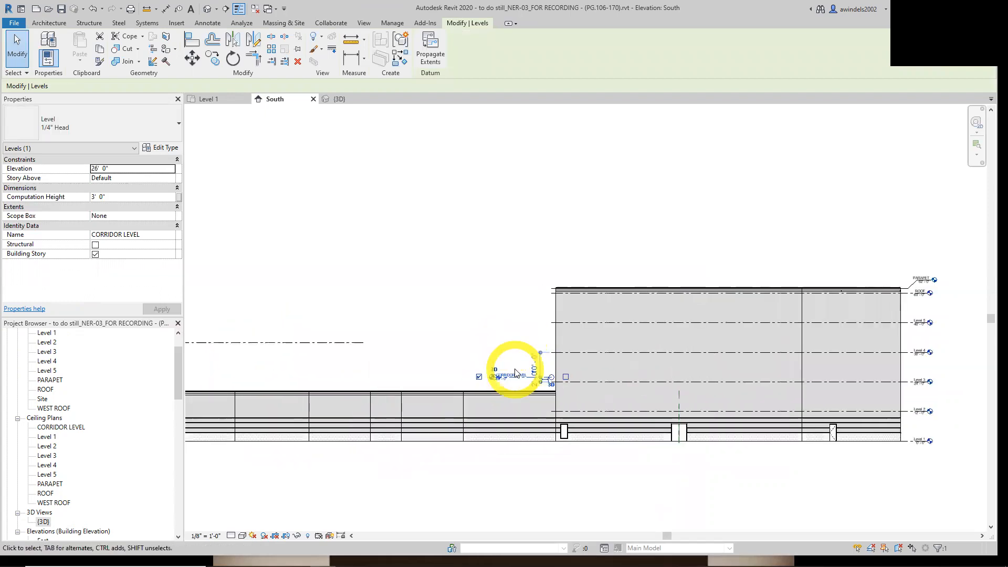
scroll(515, 373, "up", 3)
left_click_drag(490, 373, 218, 368)
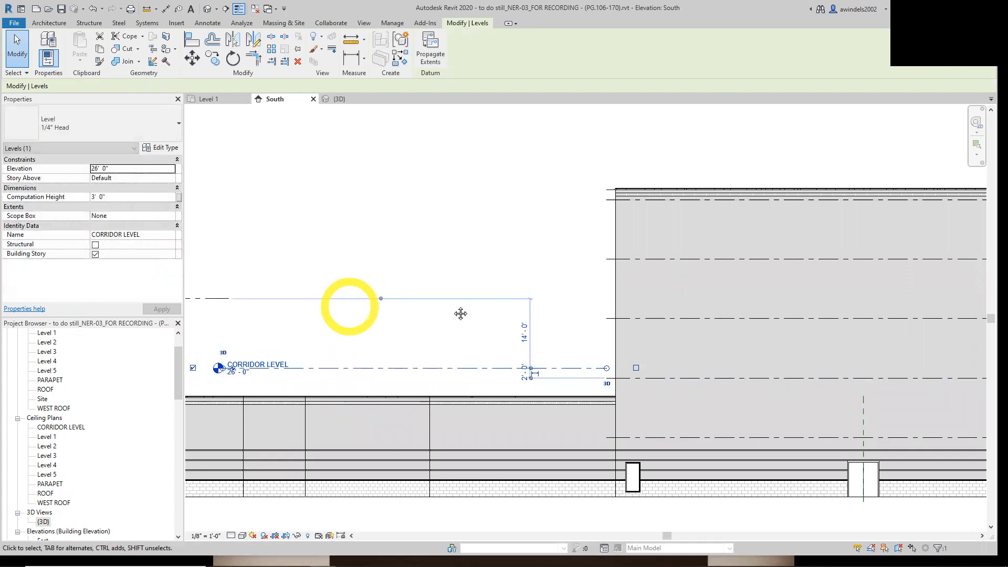
Move the headed end of the CORRIDOR LEVEL line slightly east to shorten it above the low building, and deselect it.
middle_click_drag(536, 362, 699, 362)
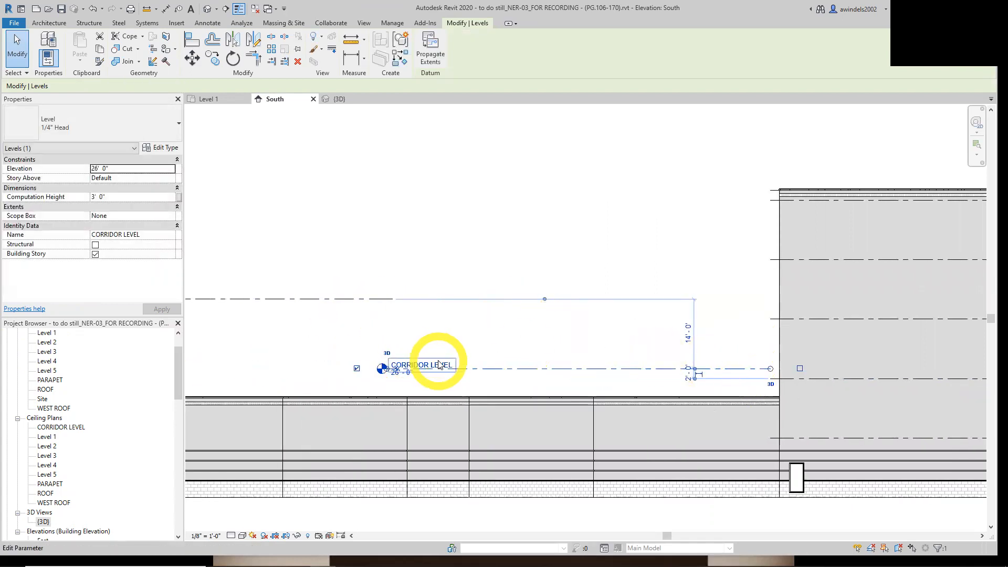
middle_click_drag(446, 355, 443, 353)
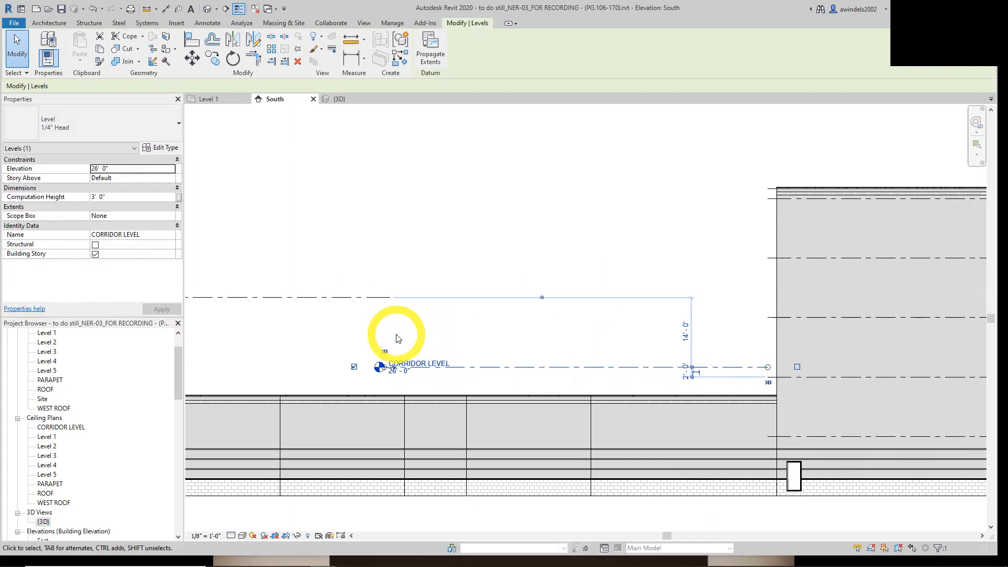
left_click_drag(385, 368, 405, 367)
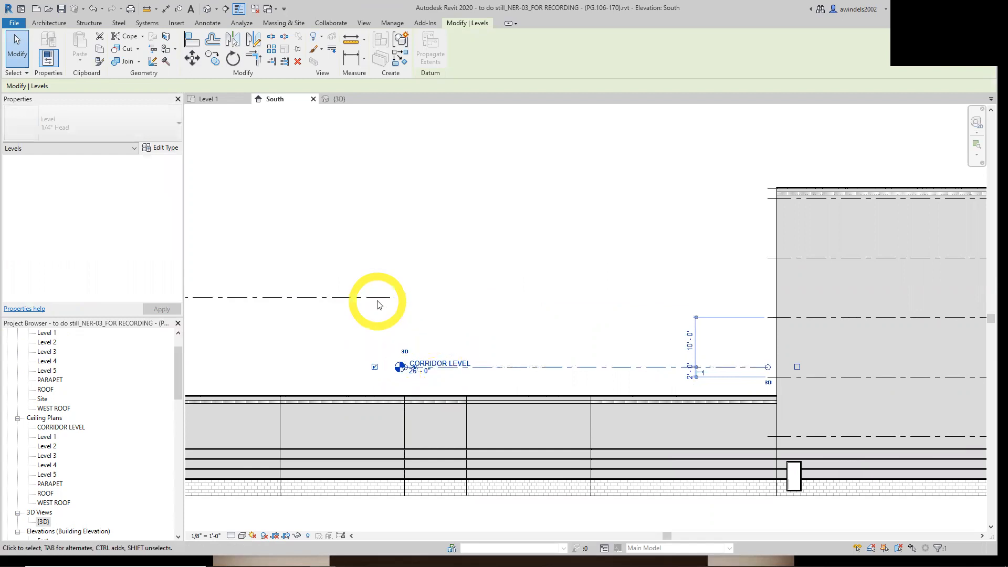
left_click(446, 326)
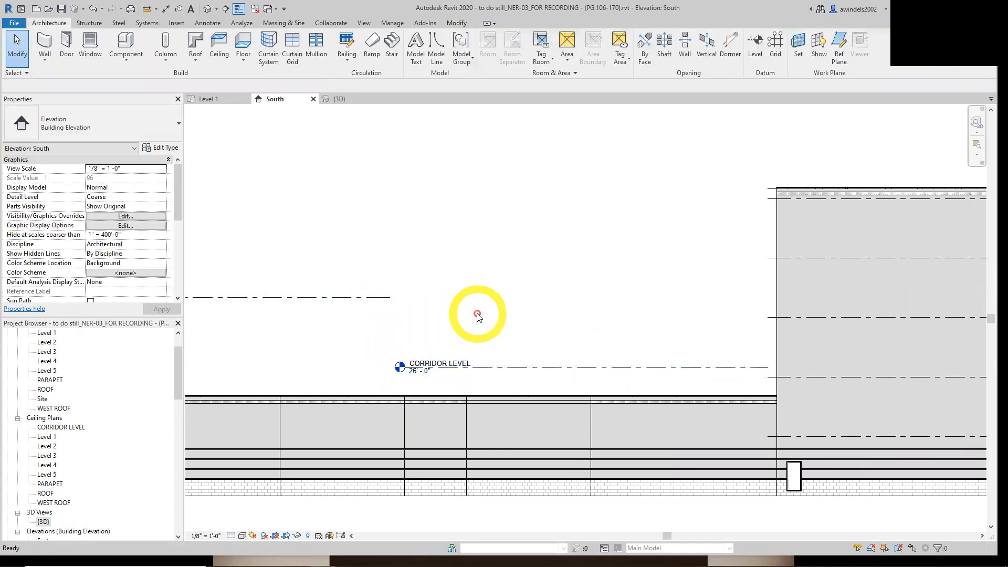
scroll(477, 315, "down", 5)
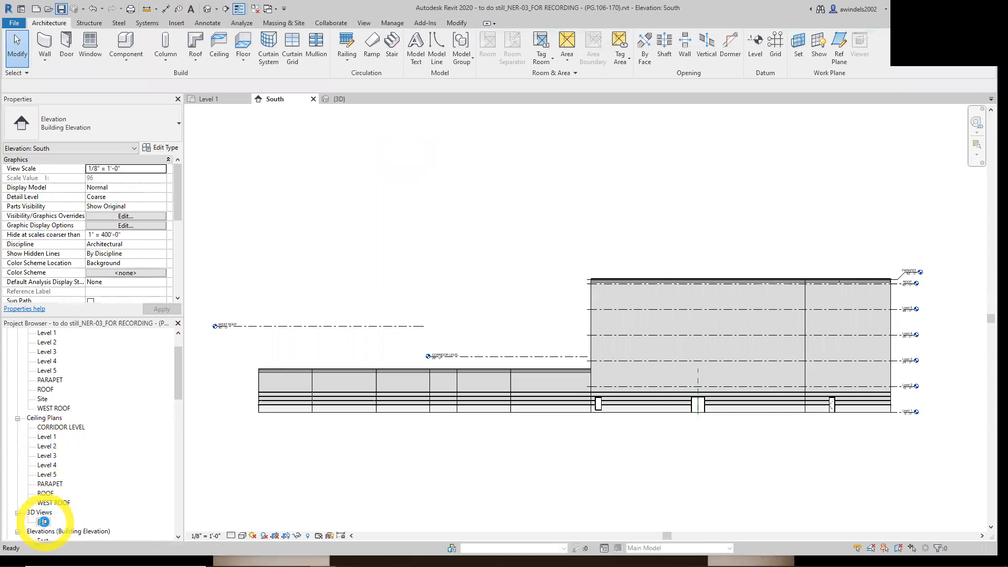
Open the default 3D view and frame the west building with its connecting corridor.
scroll(46, 519, "down", 1)
left_click(208, 10)
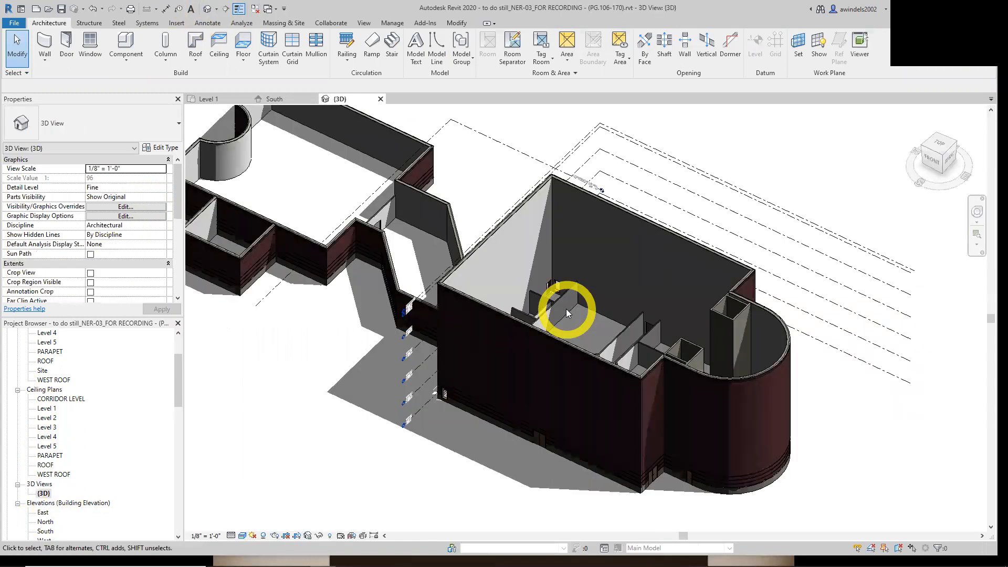
middle_click_drag(440, 265, 597, 363)
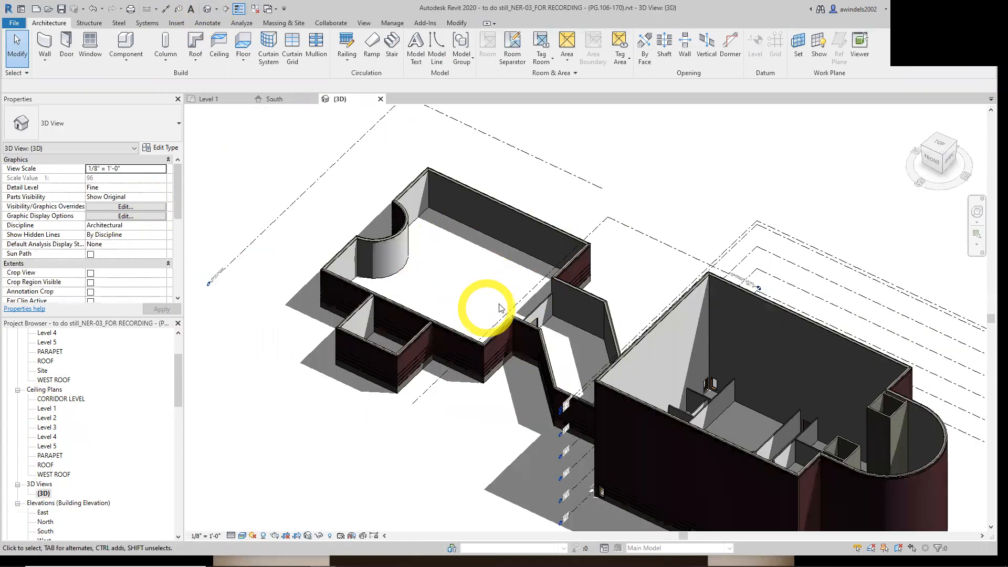
middle_click_drag(478, 283, 400, 273)
scroll(546, 282, "up", 2)
middle_click_drag(565, 282, 584, 243)
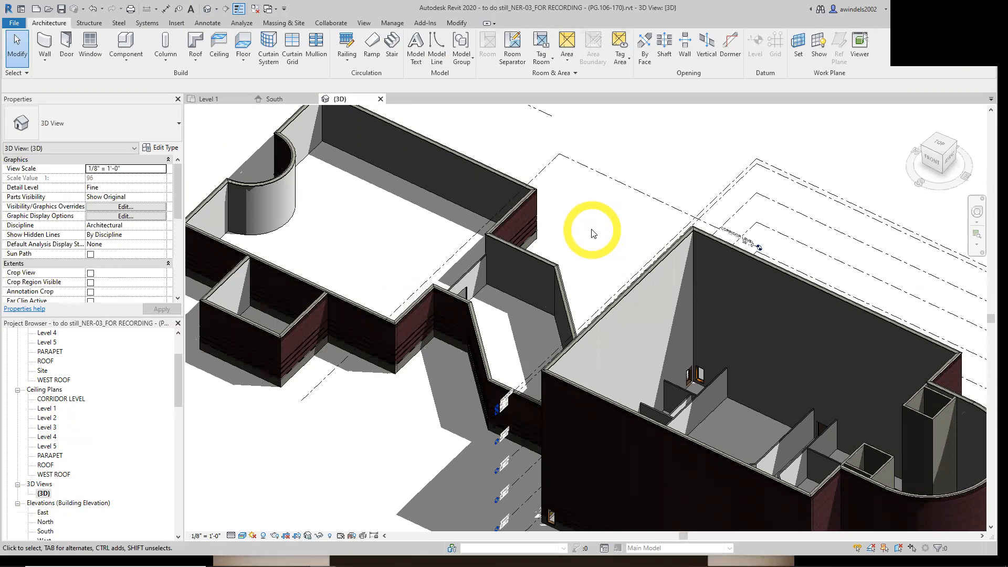
middle_click_drag(582, 234, 668, 282)
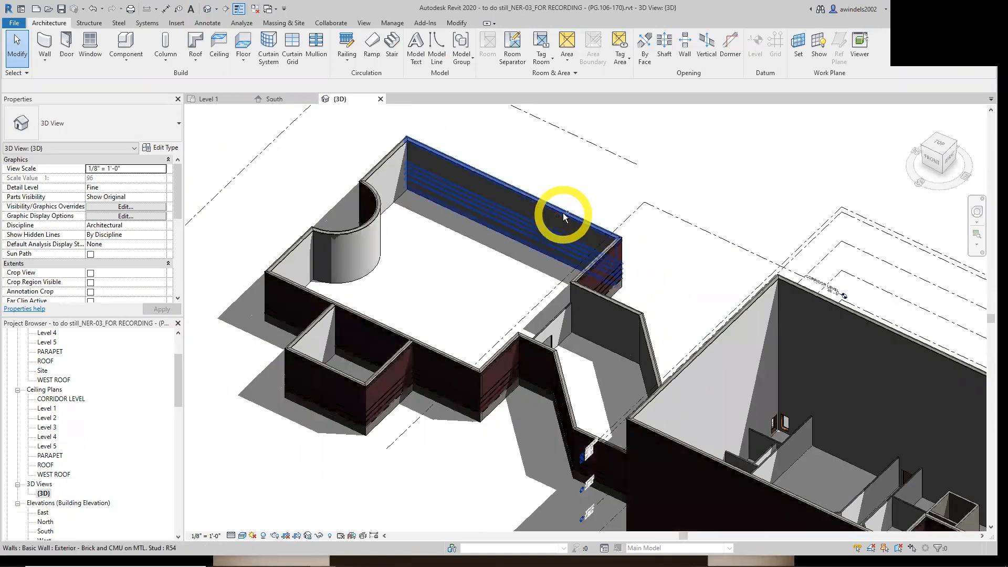
Select the seven main exterior walls of the west building, including the curved one, leaving out the small projecting room and the corridor.
left_click(581, 223)
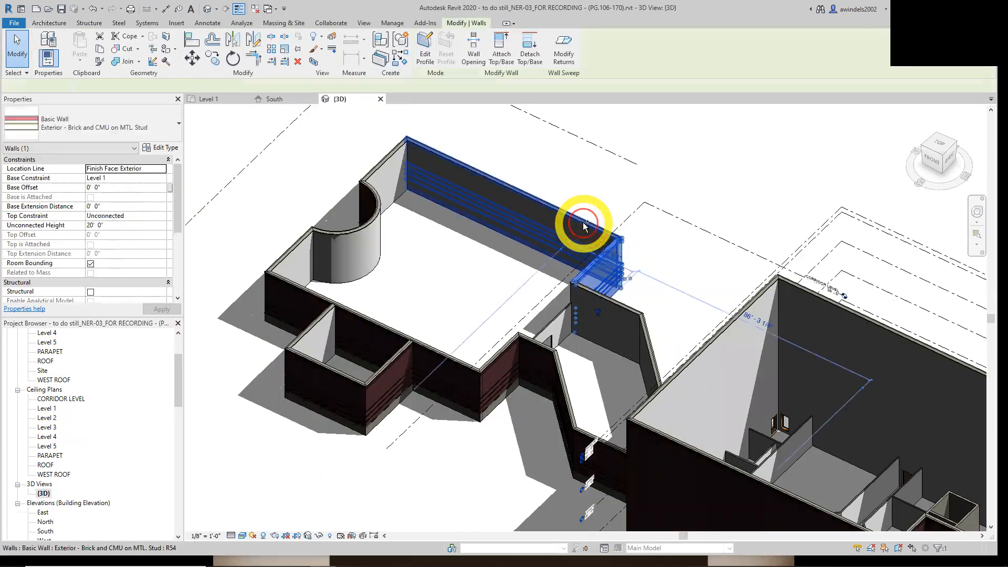
left_click(382, 165, "ctrl")
left_click(356, 230, "ctrl")
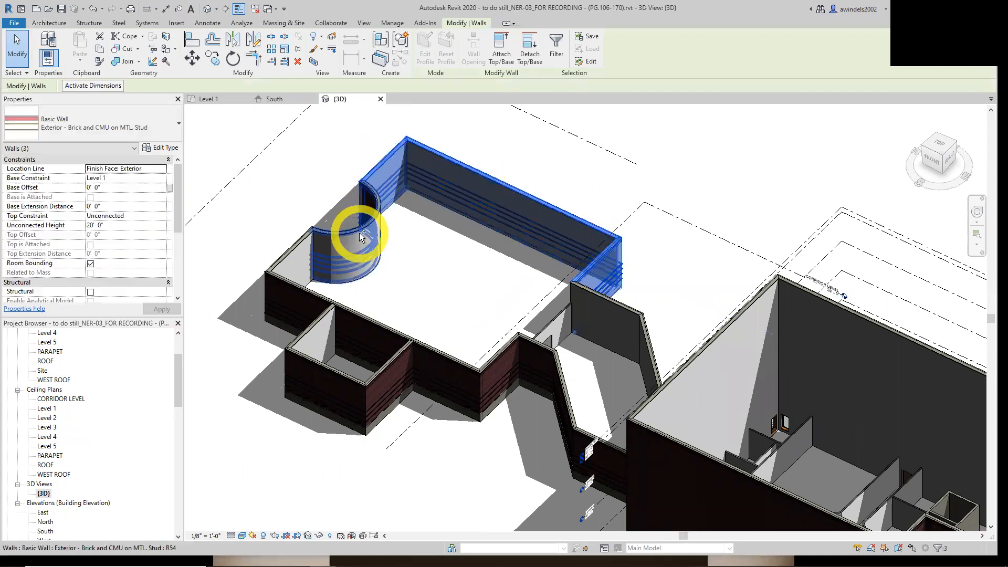
left_click(294, 243, "ctrl")
left_click(307, 325, "ctrl")
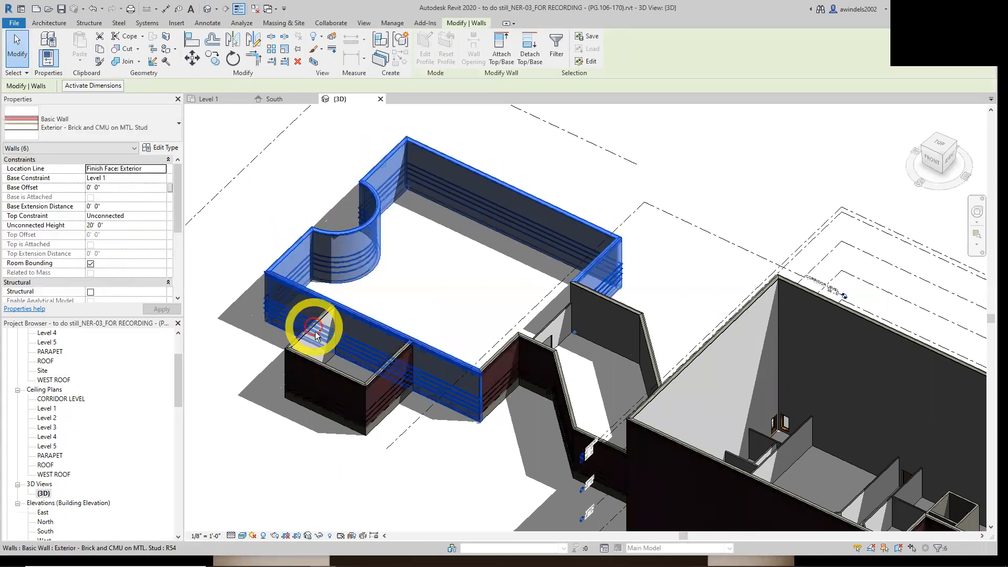
left_click(501, 357, "ctrl")
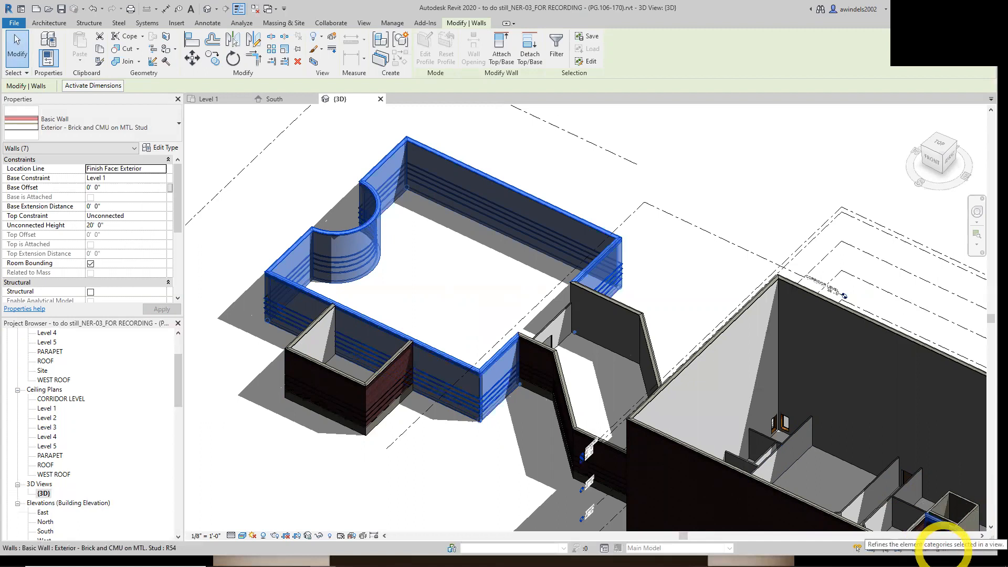
Set the selected west building walls' top constraint to Up to level: WEST ROOF.
middle_click_drag(455, 294, 430, 299)
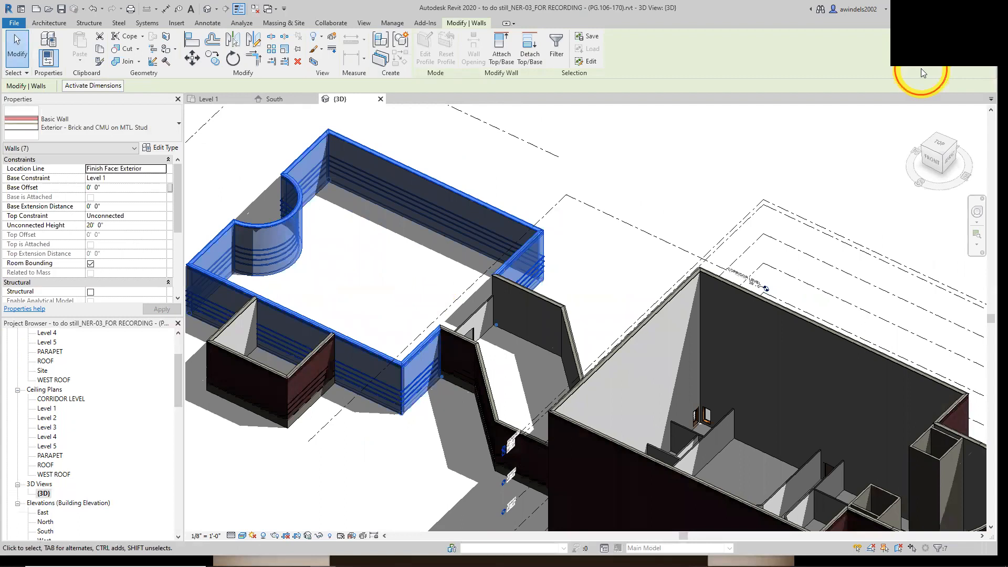
left_click(136, 215)
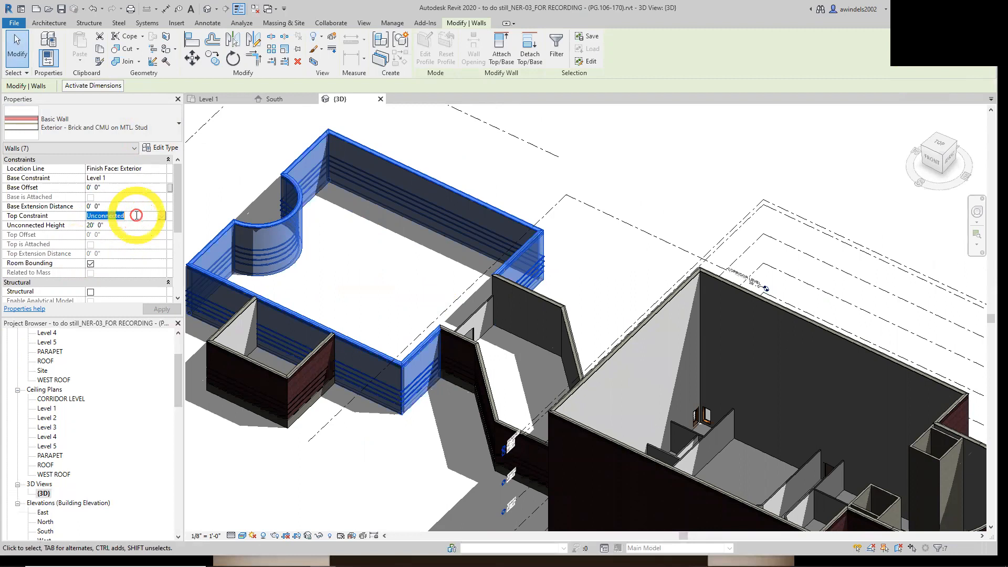
left_click(161, 215)
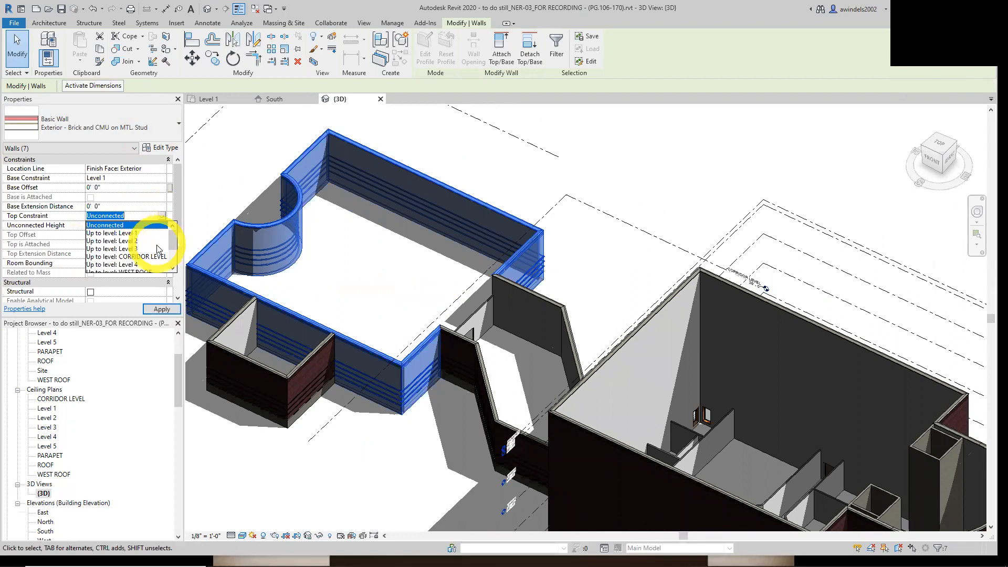
left_click_drag(173, 248, 172, 258)
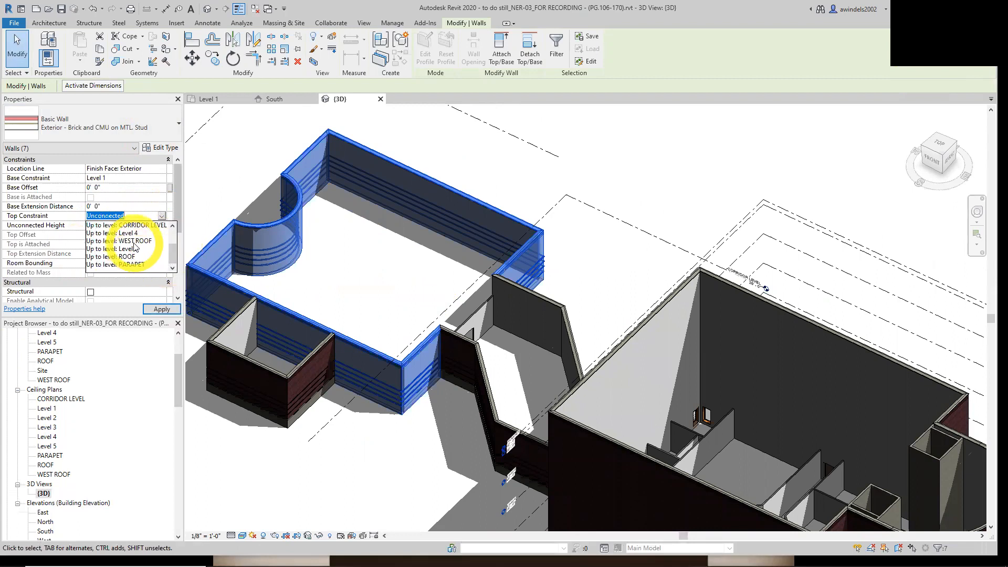
left_click(135, 241)
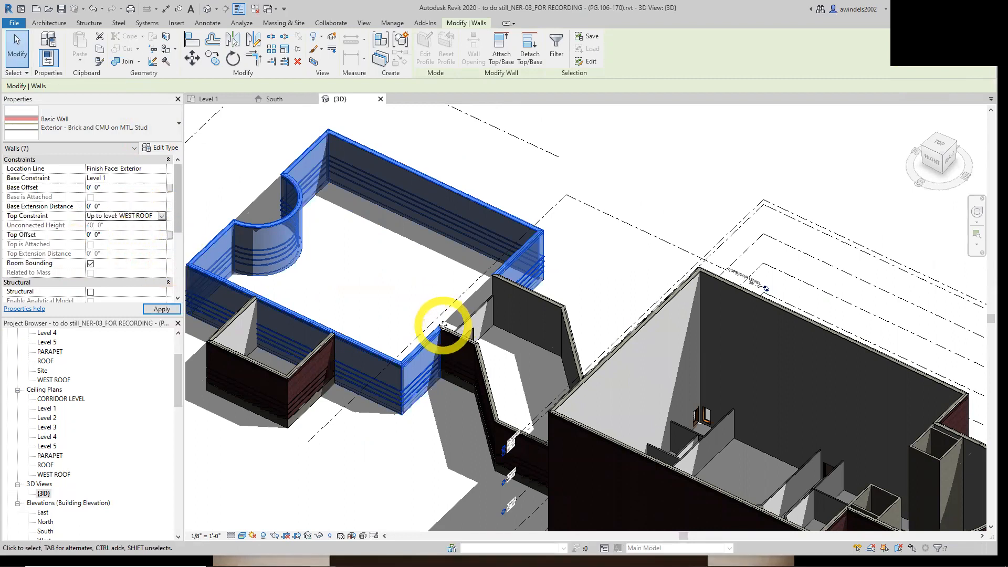
left_click(399, 274)
Select the six corridor walls that connect the west building to the tall east building.
middle_click_drag(399, 275, 444, 247)
scroll(431, 294, "down", 2)
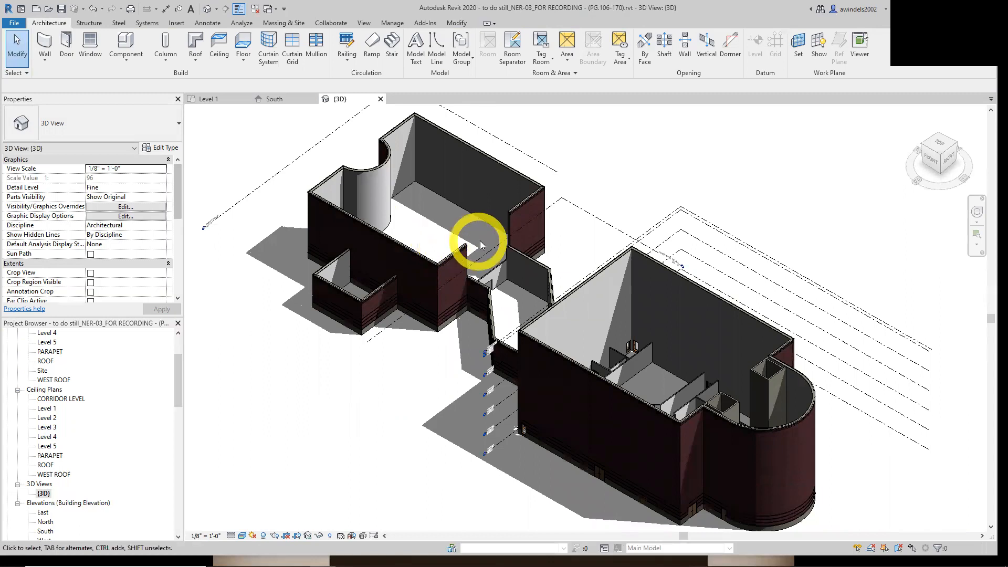
middle_click_drag(545, 305, 519, 298)
middle_click_drag(488, 333, 477, 338, "shift")
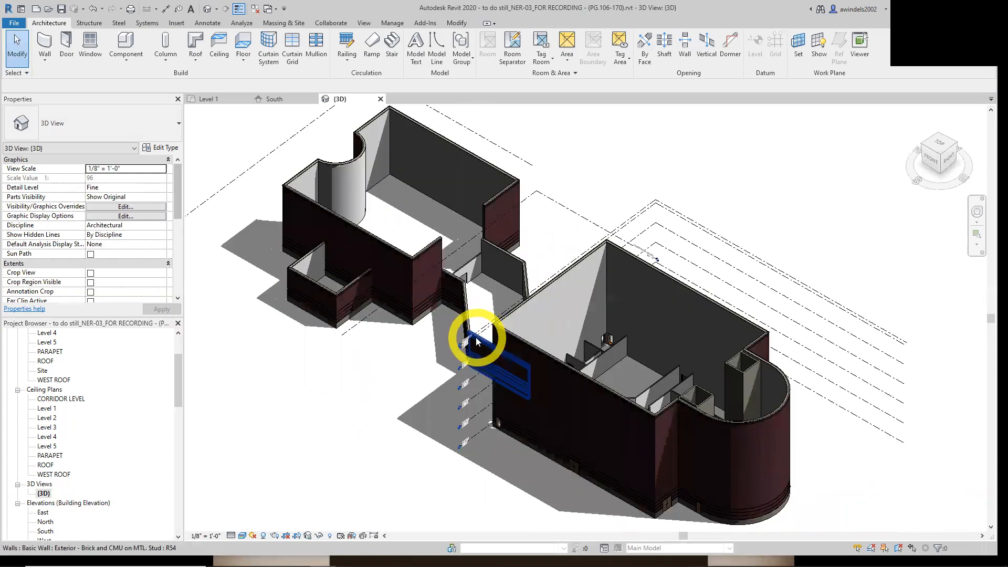
middle_click_drag(518, 366, 538, 376, "shift")
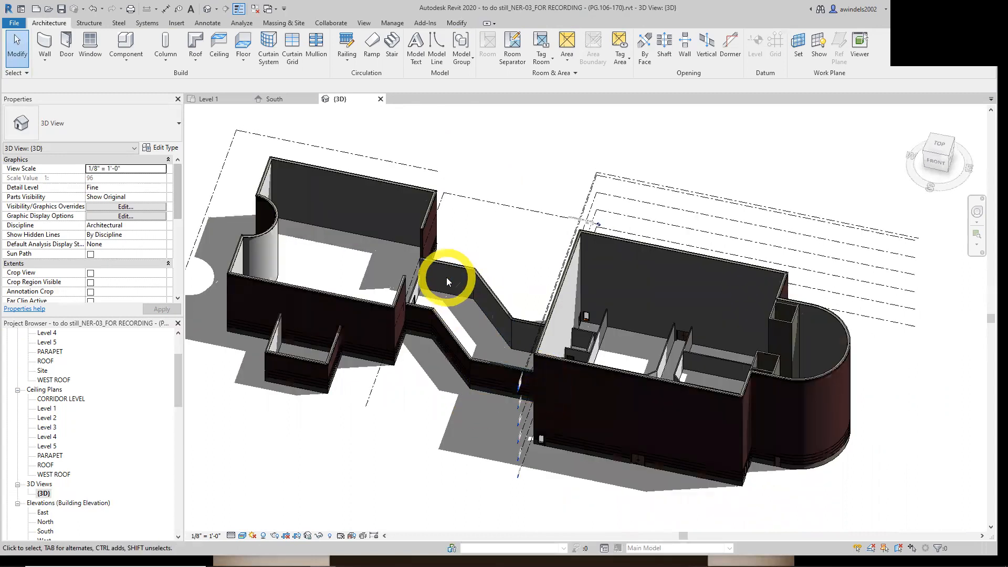
left_click(296, 361)
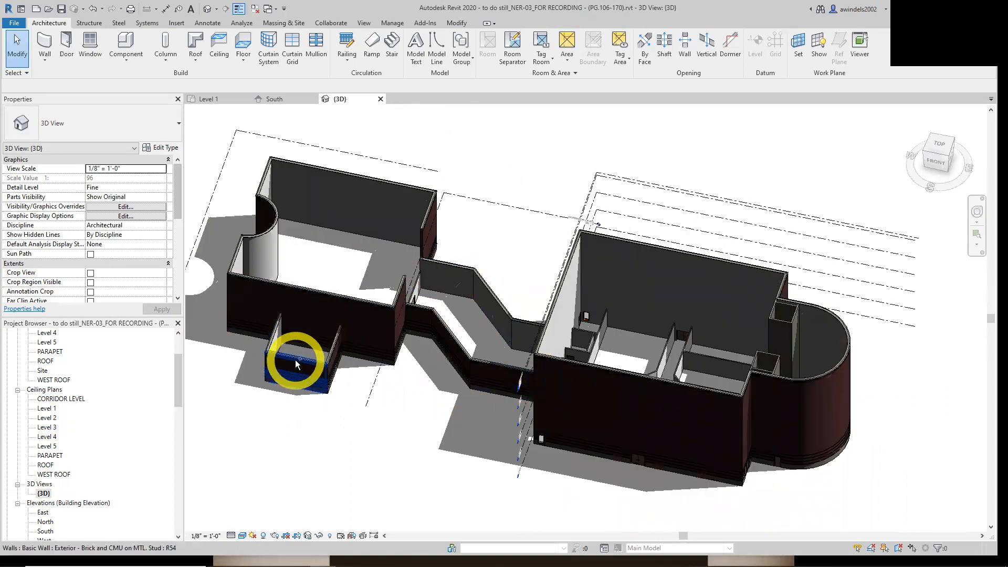
left_click(459, 264)
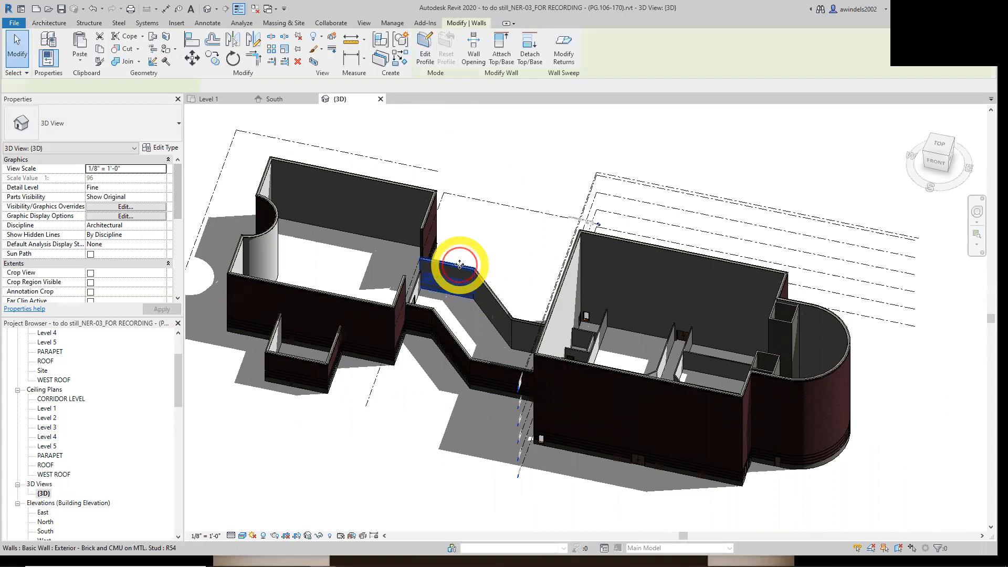
left_click(493, 293, "ctrl")
left_click(526, 328, "ctrl")
left_click(506, 367, "ctrl")
left_click(457, 348, "ctrl")
left_click(416, 306, "ctrl")
Add the three walls of the small projecting room to the selection, keeping the west building's long front wall out of it.
left_click(310, 360, "ctrl")
left_click(272, 338, "ctrl")
left_click(271, 339, "ctrl")
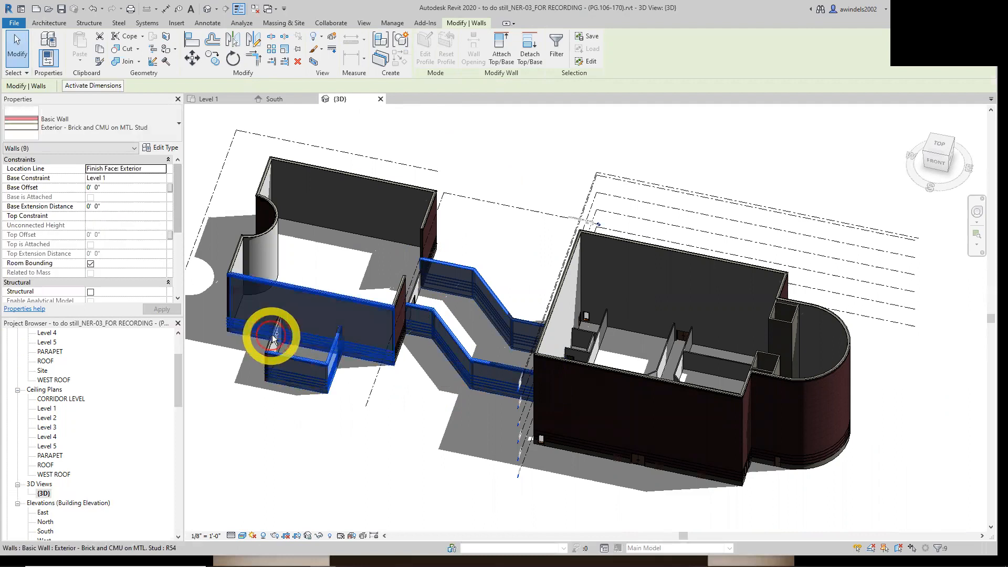
left_click(320, 293, "shift")
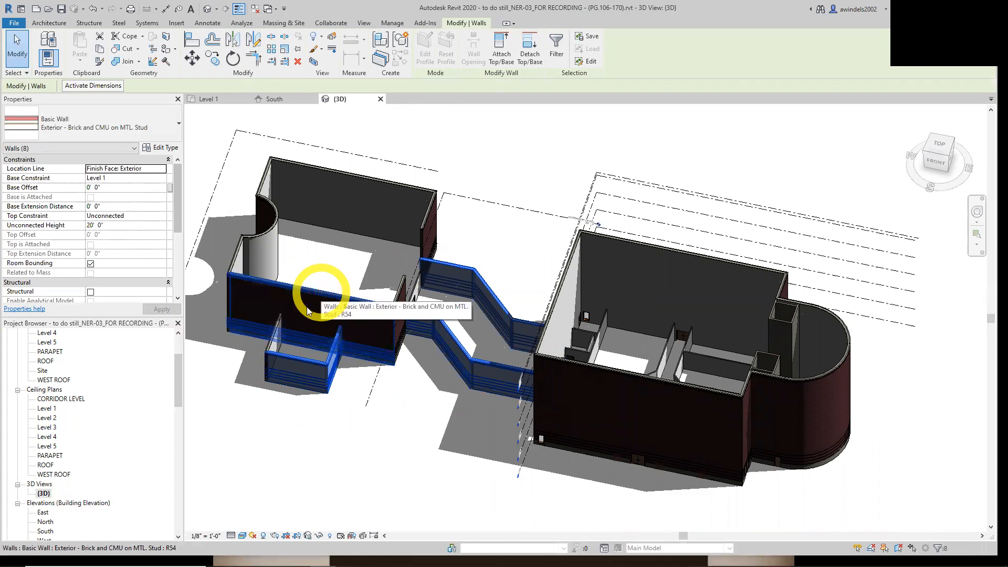
left_click(271, 339, "ctrl")
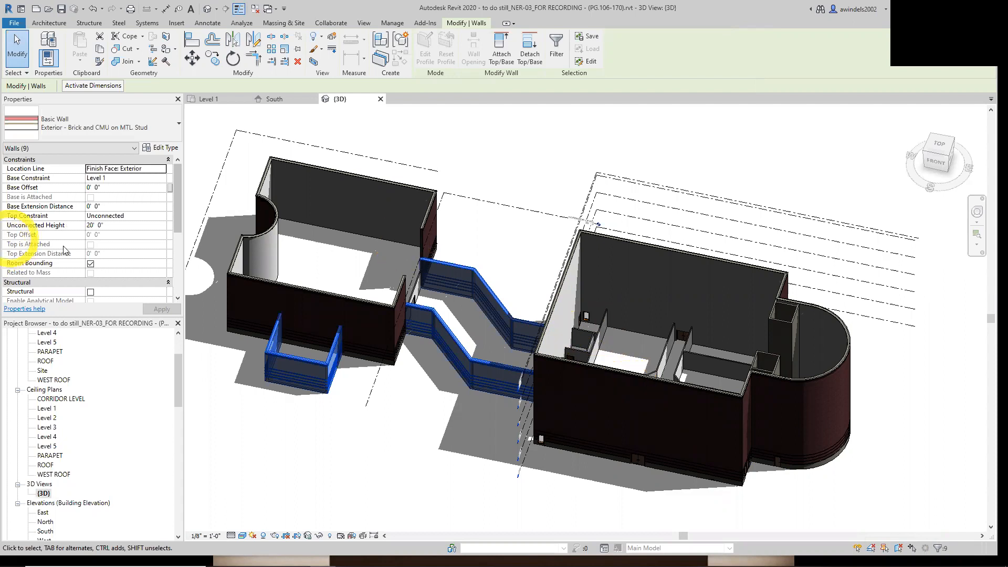
Set the selected corridor and small room walls' top constraint to Up to level: CORRIDOR LEVEL.
left_click(161, 219)
left_click(161, 217)
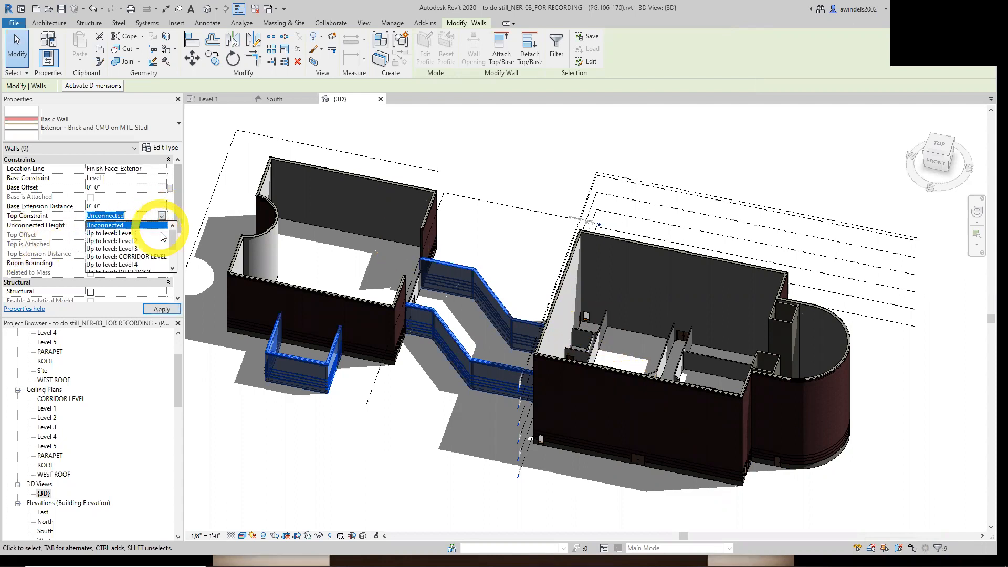
left_click(158, 258)
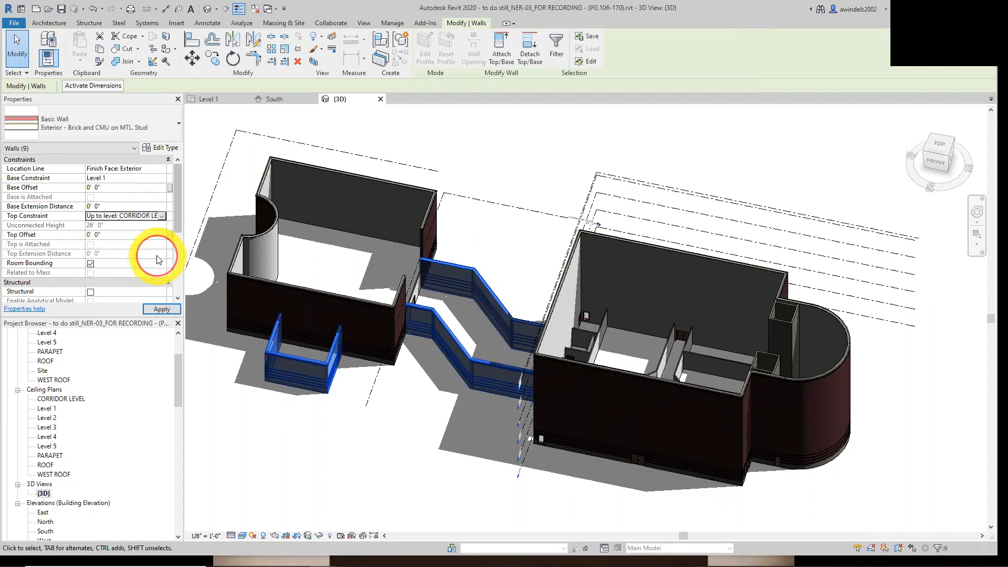
left_click(412, 471)
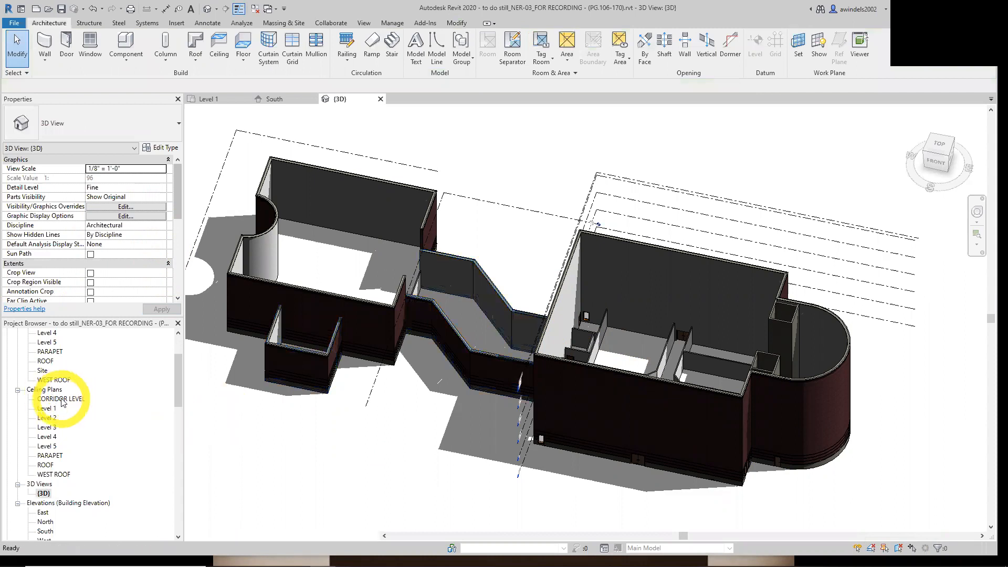
Rename the CORRIDOR LEVEL ceiling plan as CORRIDOR ROOF, including its corresponding level and views, and check the matching floor plan.
left_click(62, 400)
left_click(71, 400)
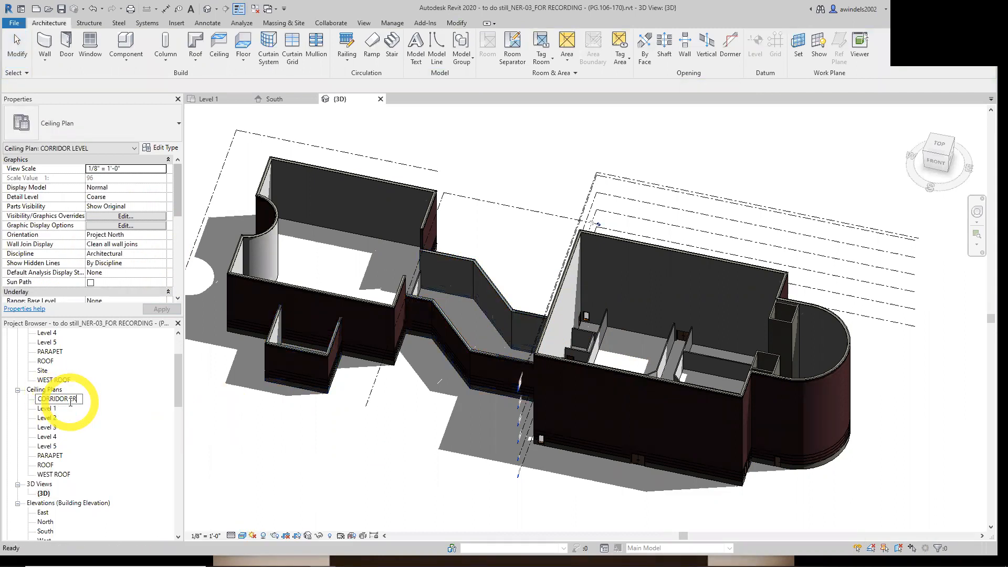
key("Return")
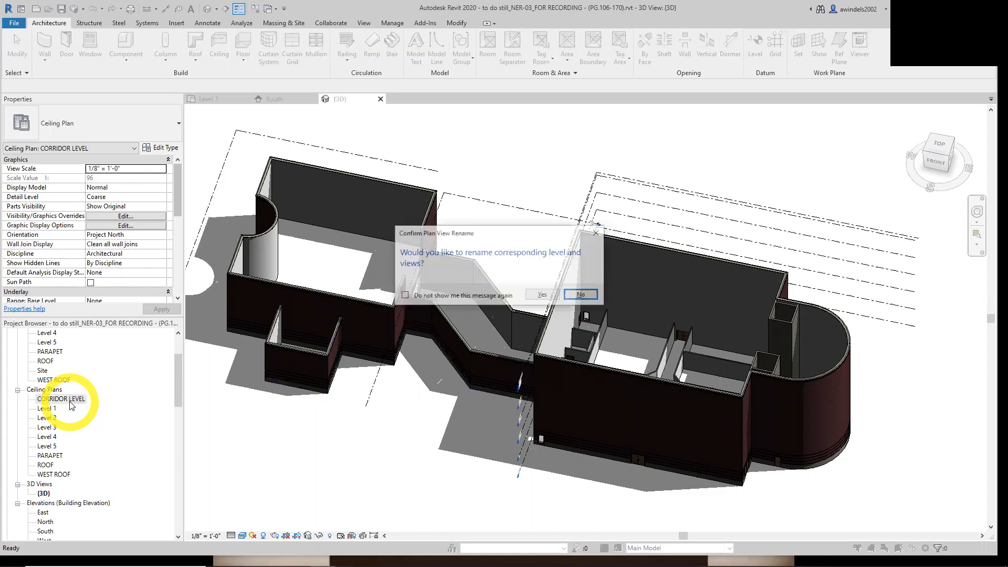
left_click(543, 295)
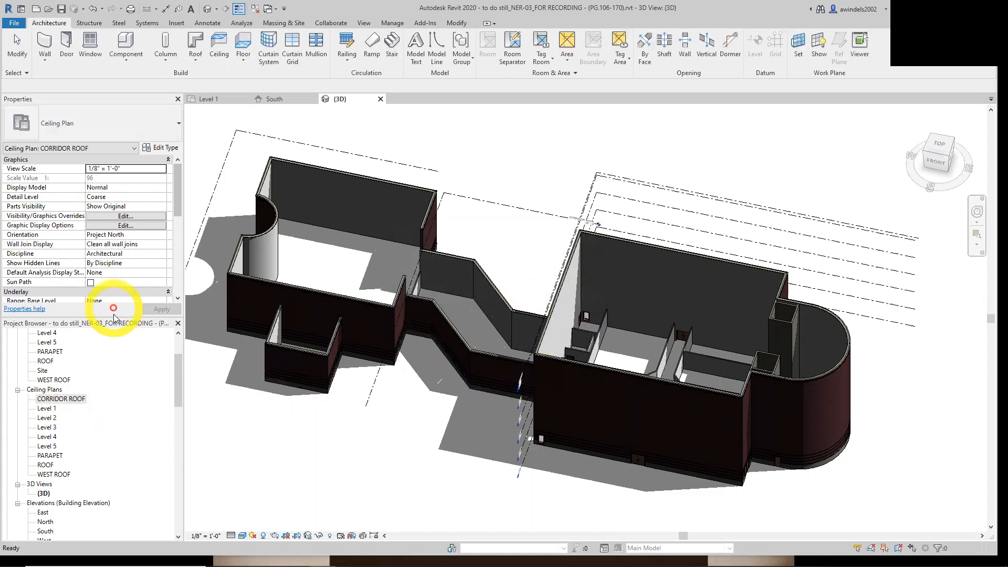
left_click_drag(176, 371, 176, 359)
left_click(73, 361)
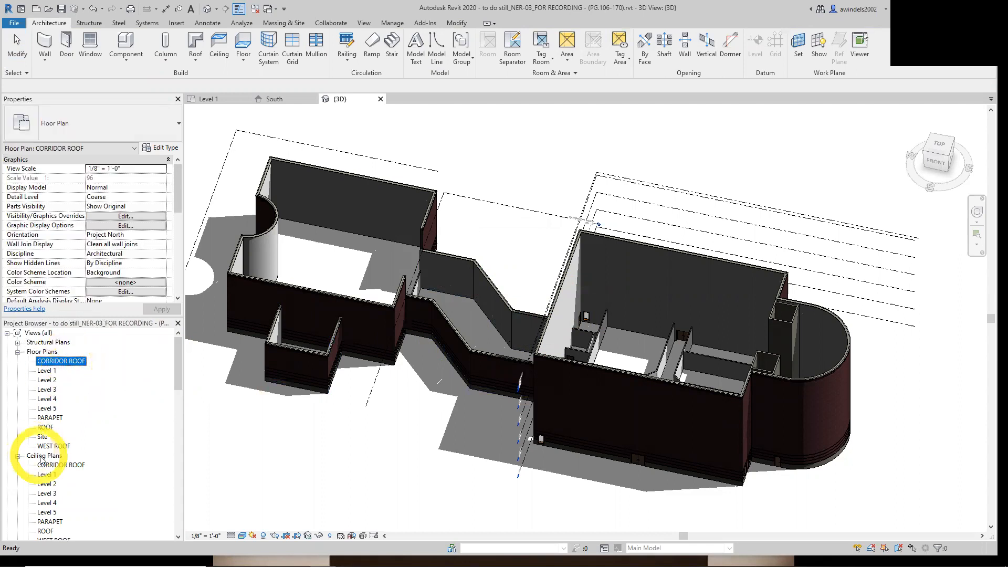
left_click(66, 465)
left_click(80, 363)
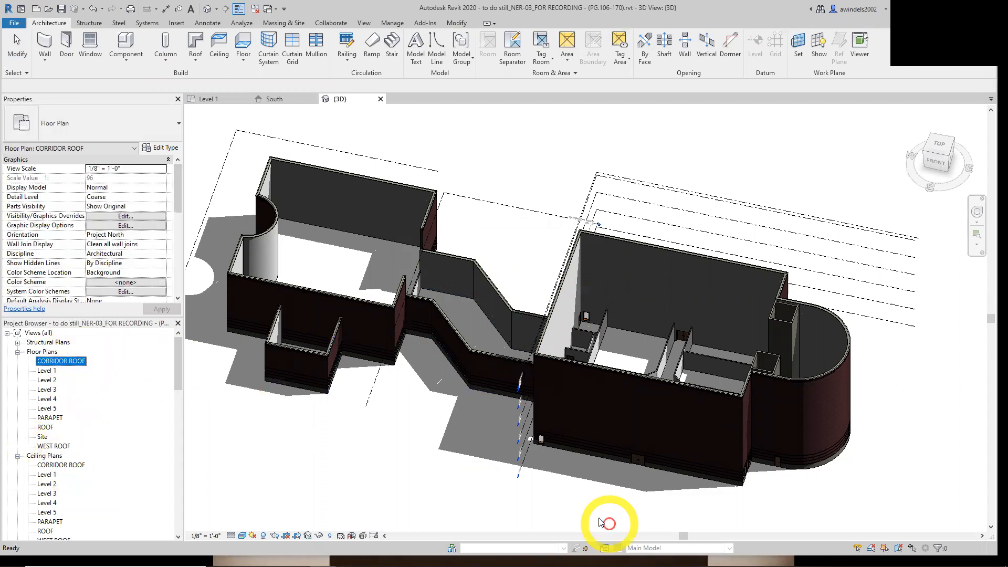
left_click(462, 465)
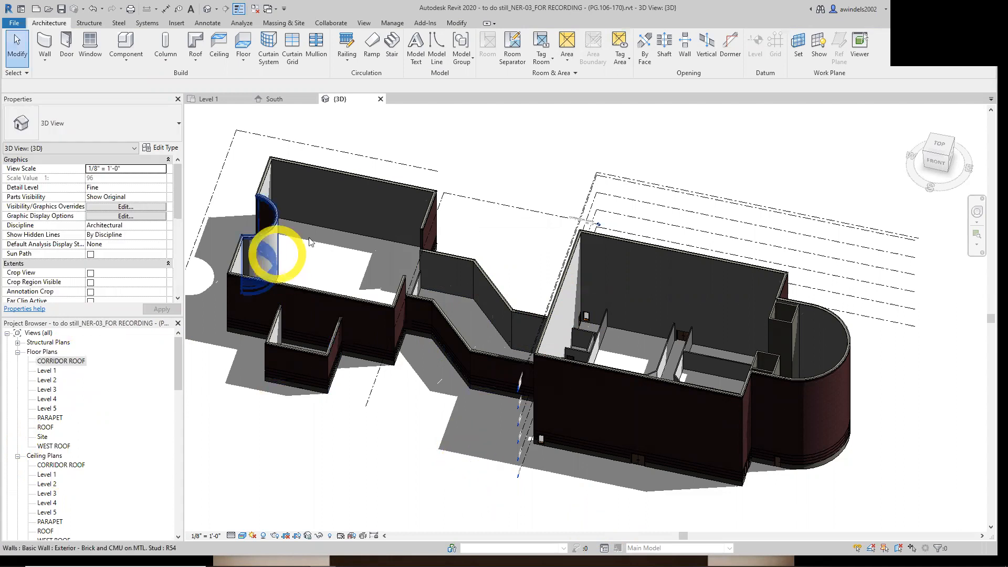
Examine the WEST ROOF and CORRIDOR ROOF levels against the wall tops in the South elevation, and return to the 3D view.
left_click(278, 99)
scroll(435, 372, "up", 3)
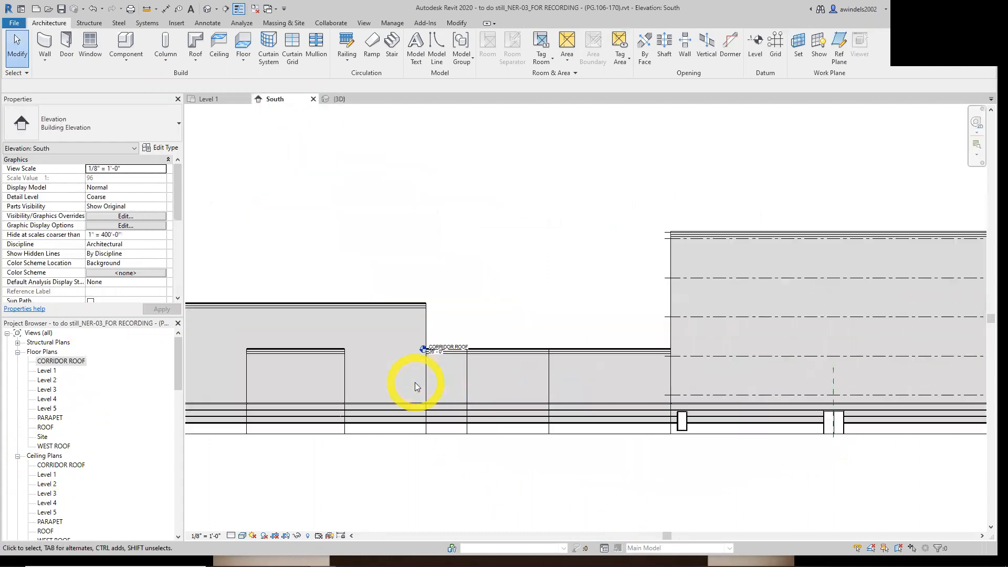
middle_click_drag(400, 382, 677, 411)
scroll(681, 415, "down", 4)
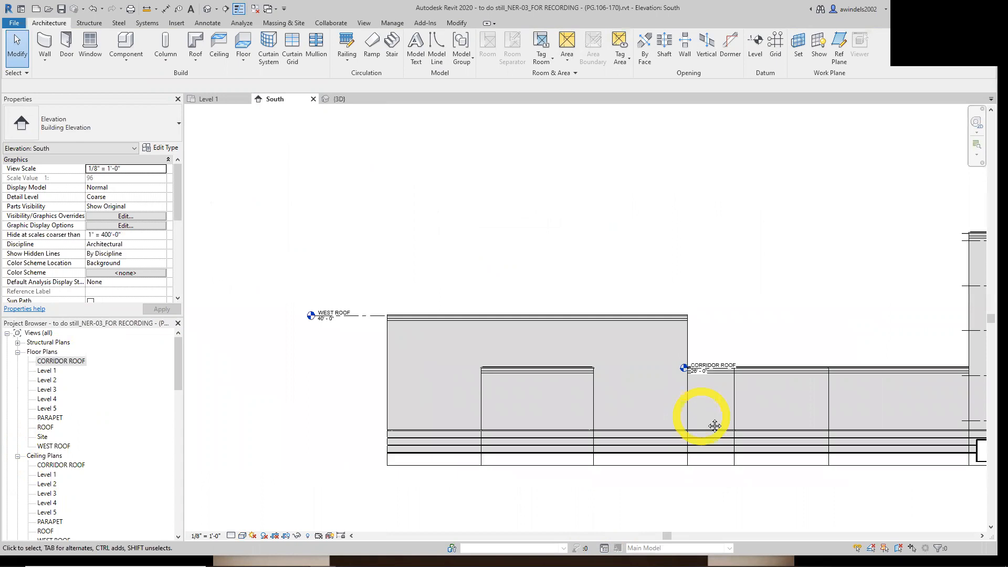
left_click(336, 102)
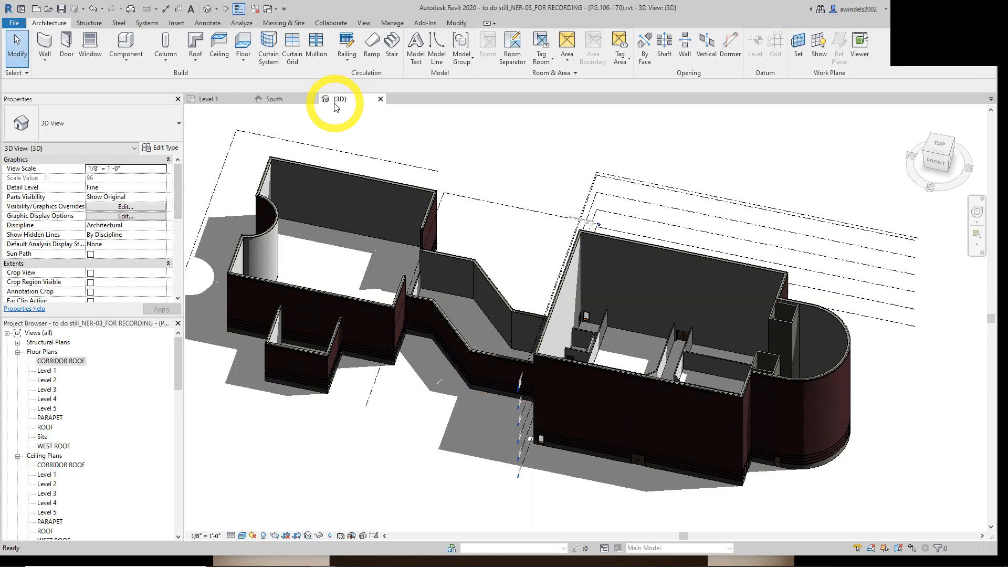
In the Level 1 plan, place a vertical building section through the corridor just east of the west building, looking west.
left_click(209, 99)
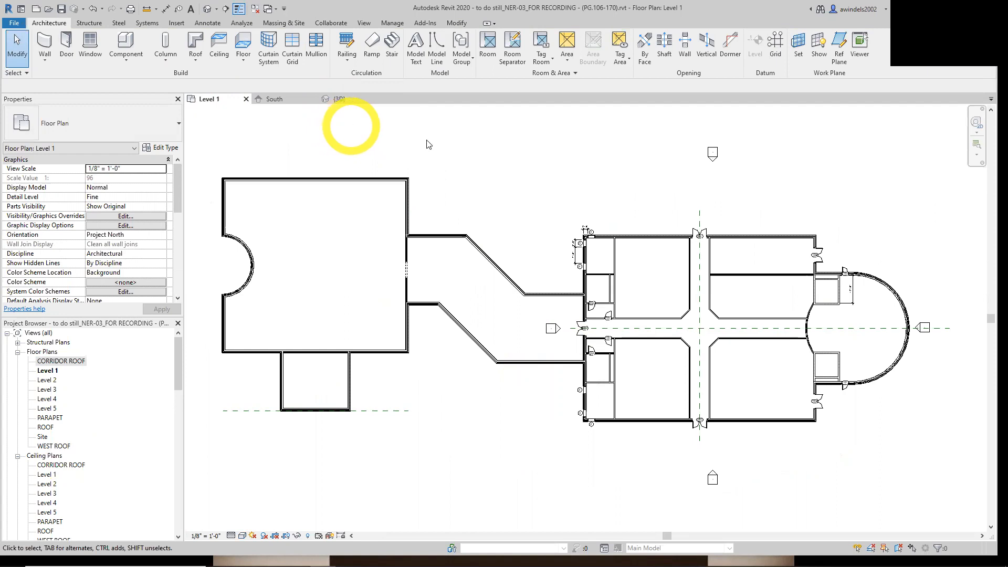
left_click(364, 23)
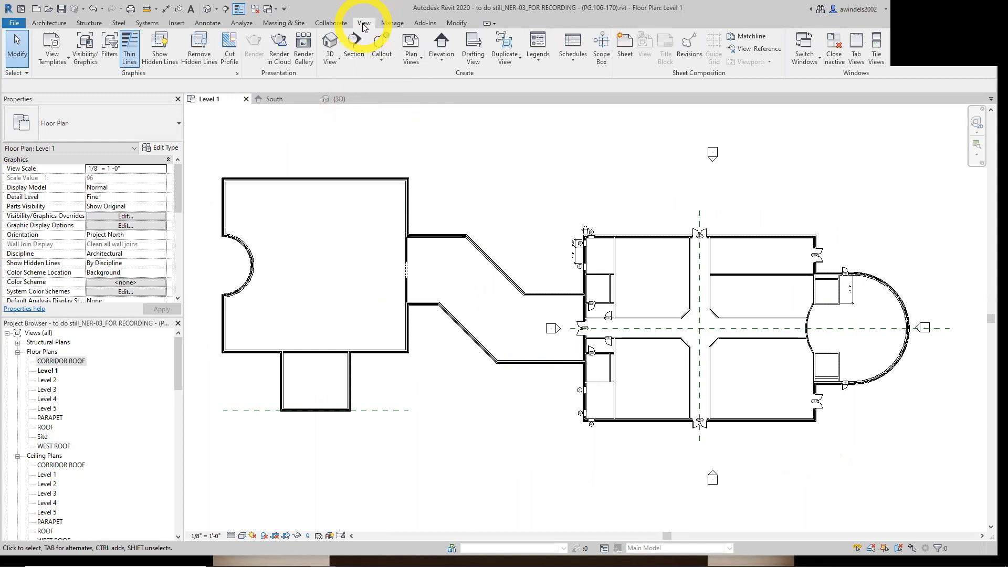
left_click(354, 54)
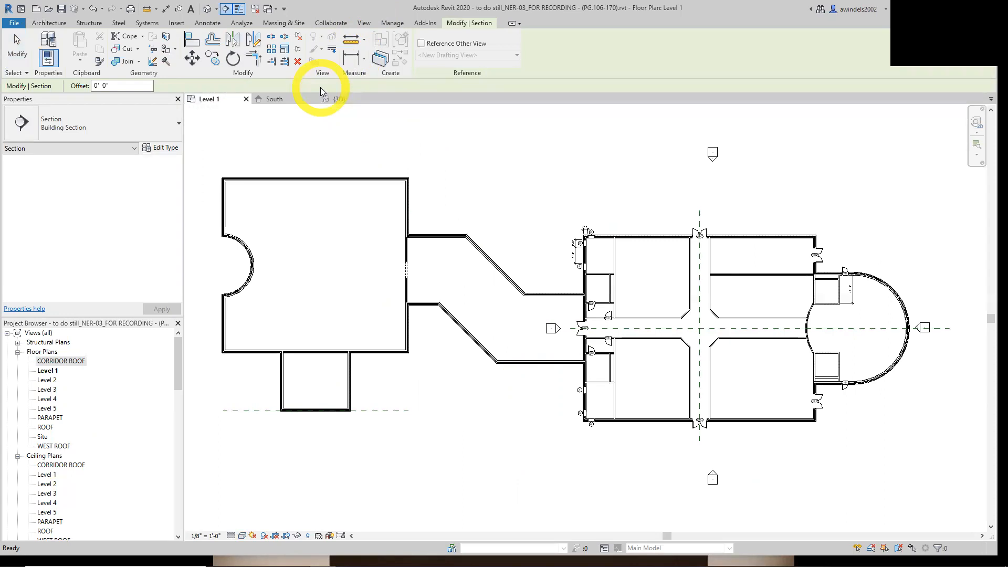
middle_click_drag(452, 208, 396, 162)
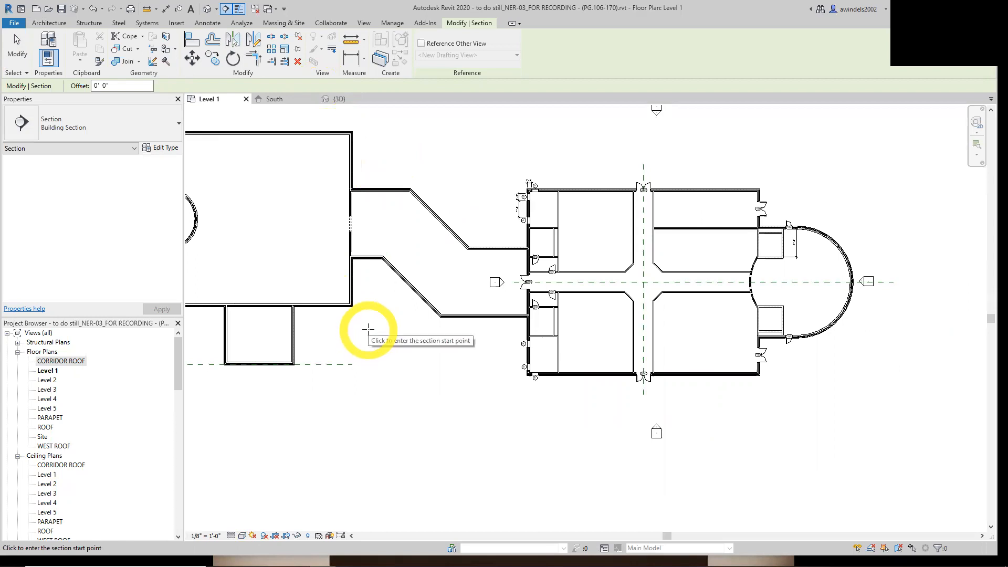
left_click(371, 333)
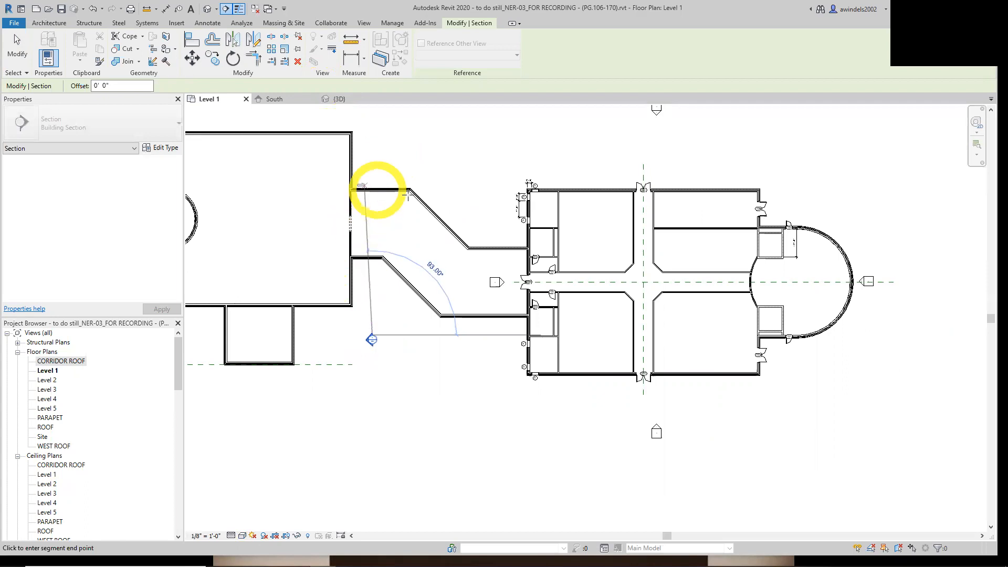
middle_click_drag(368, 121, 369, 134)
left_click(370, 131)
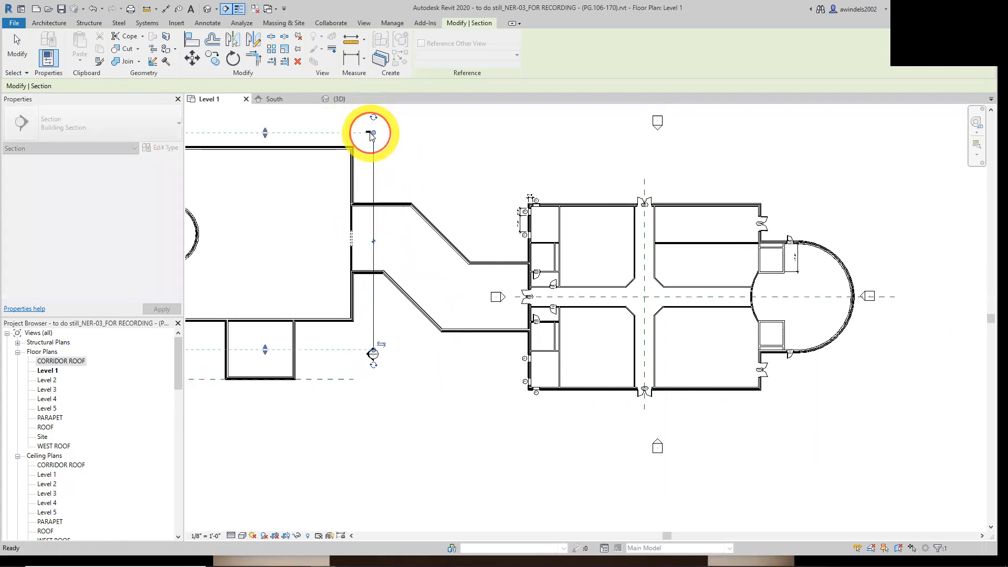
Extend the section's view range slightly farther west beyond the curved wall and slightly farther south.
middle_click_drag(297, 142, 402, 160)
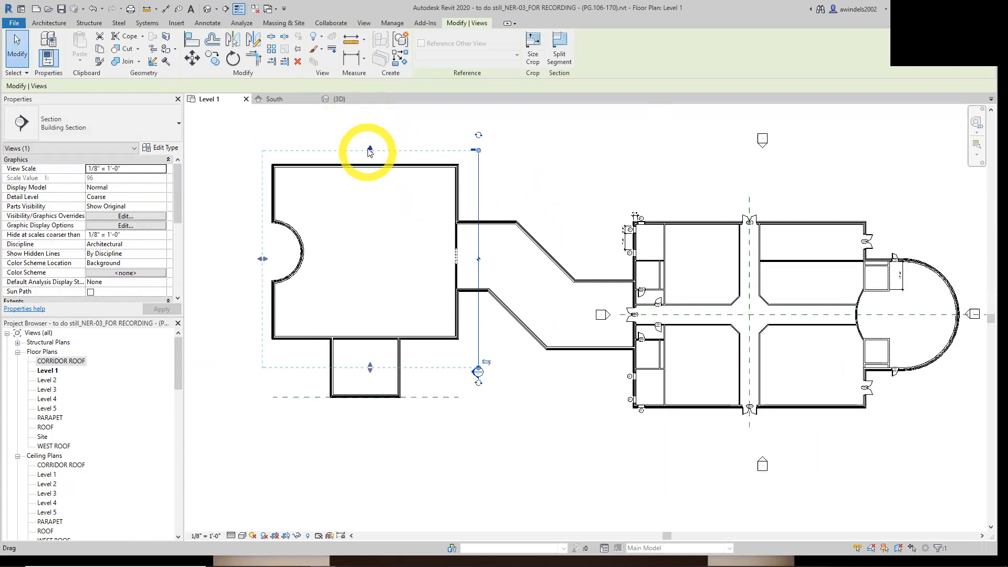
left_click_drag(263, 259, 257, 260)
mouse_move(366, 370)
left_mouse_down()
mouse_move(378, 448)
mouse_move(364, 377)
left_mouse_up()
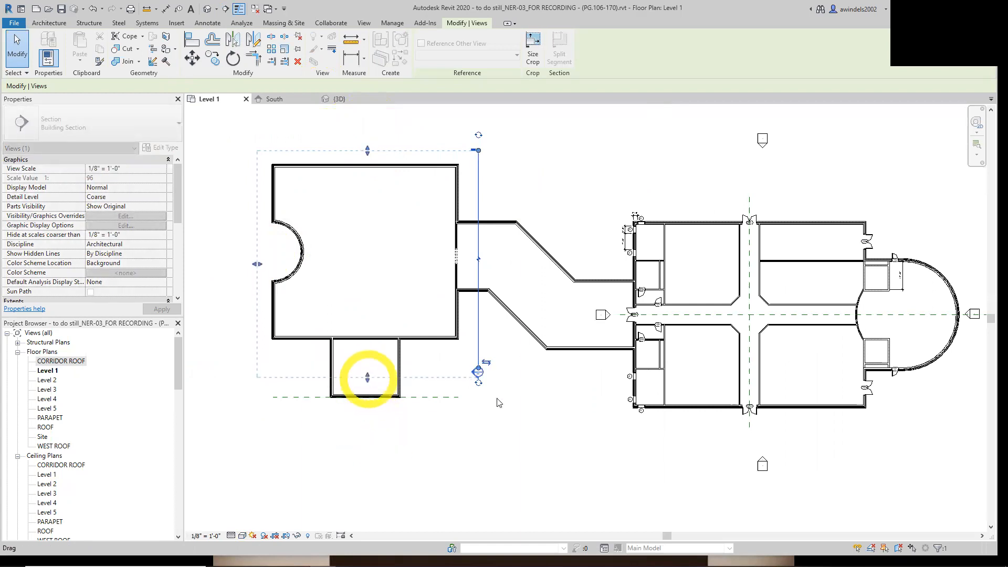
Try out the section marker's controls for cycling the head, flipping the direction and breaking the line with a gap.
left_click(478, 385)
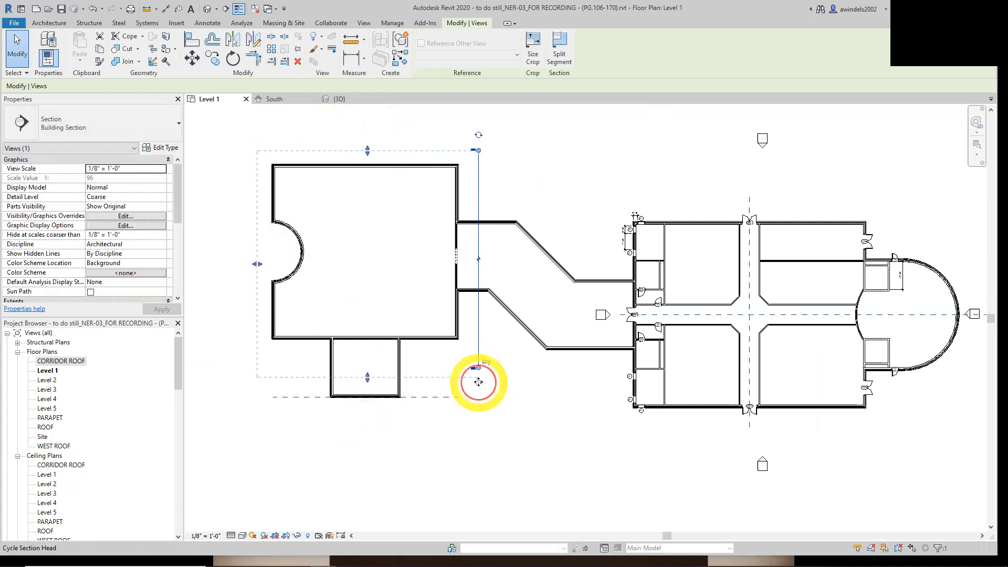
left_click(485, 363)
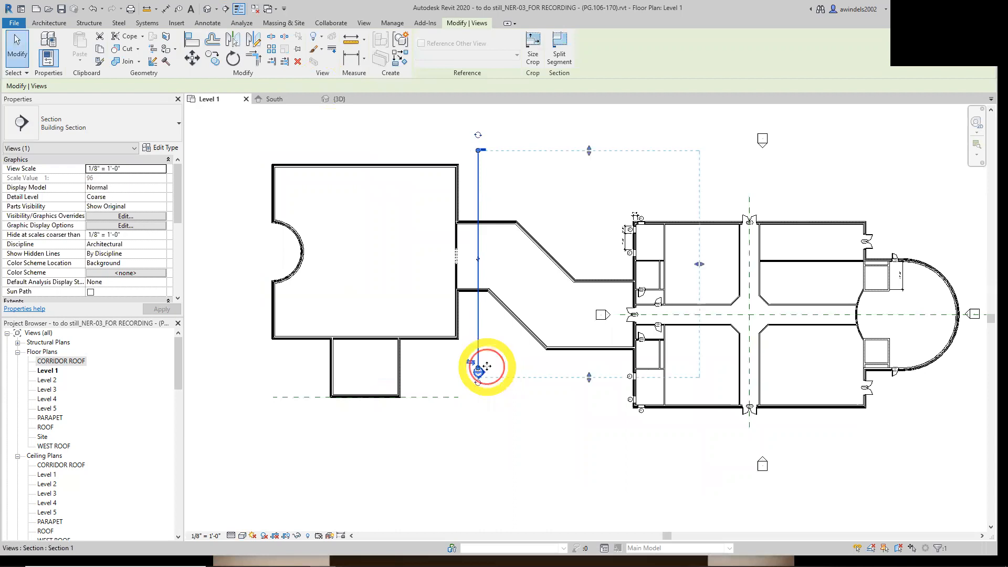
left_click(478, 259)
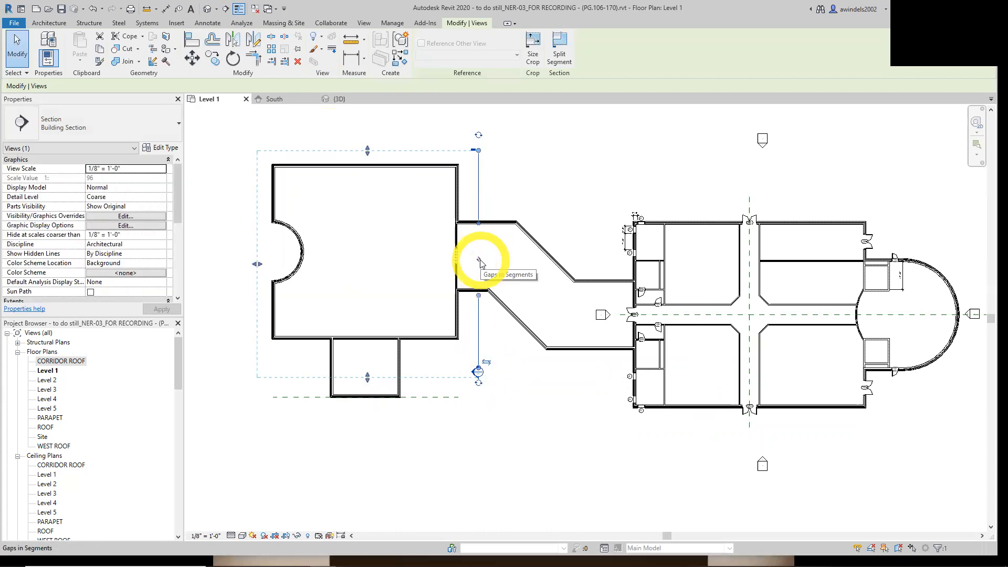
left_click_drag(478, 224, 479, 209)
left_click(480, 261)
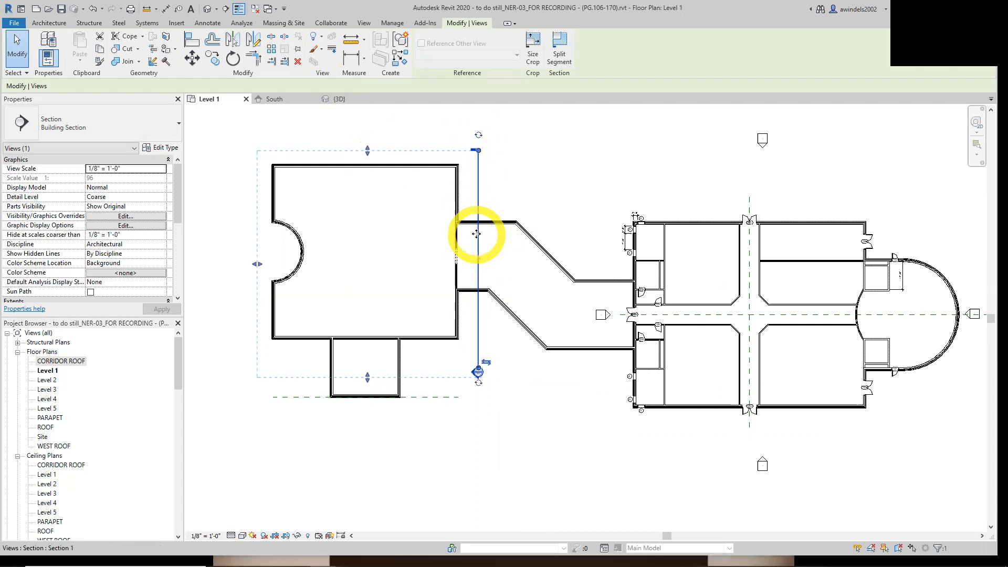
Try shortening the section line at both ends, undo it, and reselect the section.
mouse_move(478, 242)
left_mouse_down()
mouse_move(492, 245)
mouse_move(480, 236)
mouse_move(479, 244)
left_mouse_up()
left_click_drag(478, 153, 480, 201)
left_click_drag(479, 373, 479, 357)
left_click(502, 371)
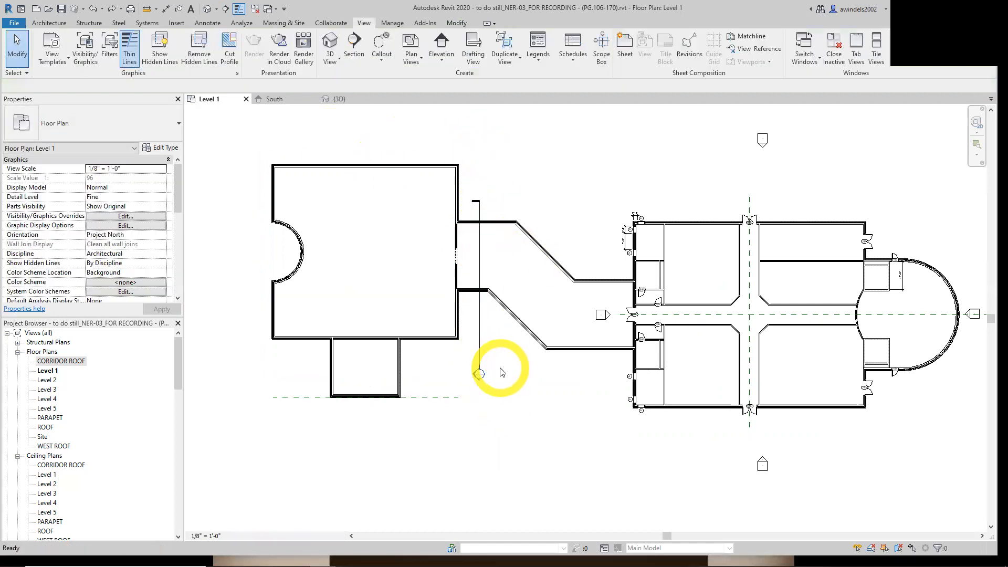
left_click(477, 166)
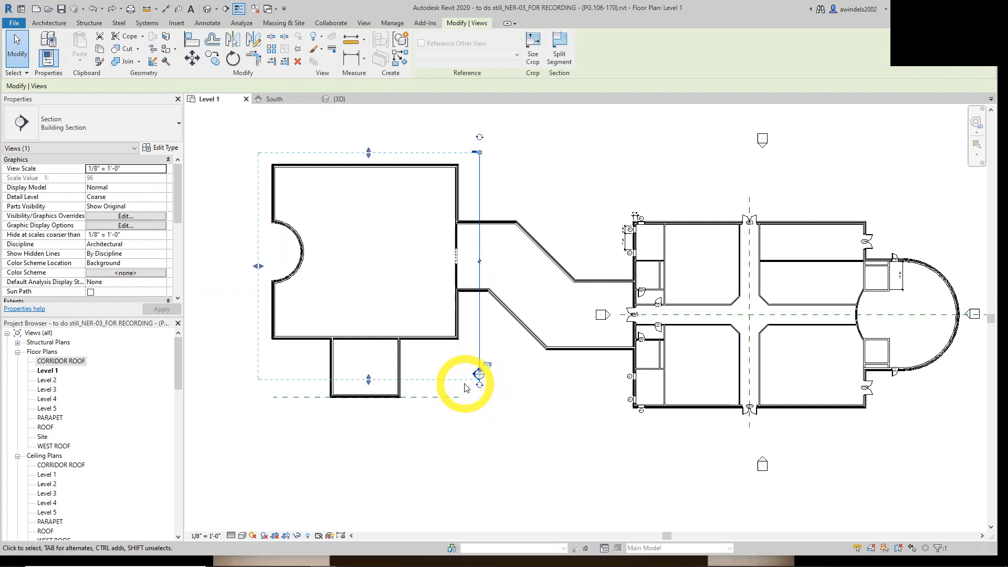
Expand the building sections in the project's view list and open Section 1 to examine the cut.
left_click_drag(178, 363, 169, 433)
left_click(17, 475)
left_click(7, 371)
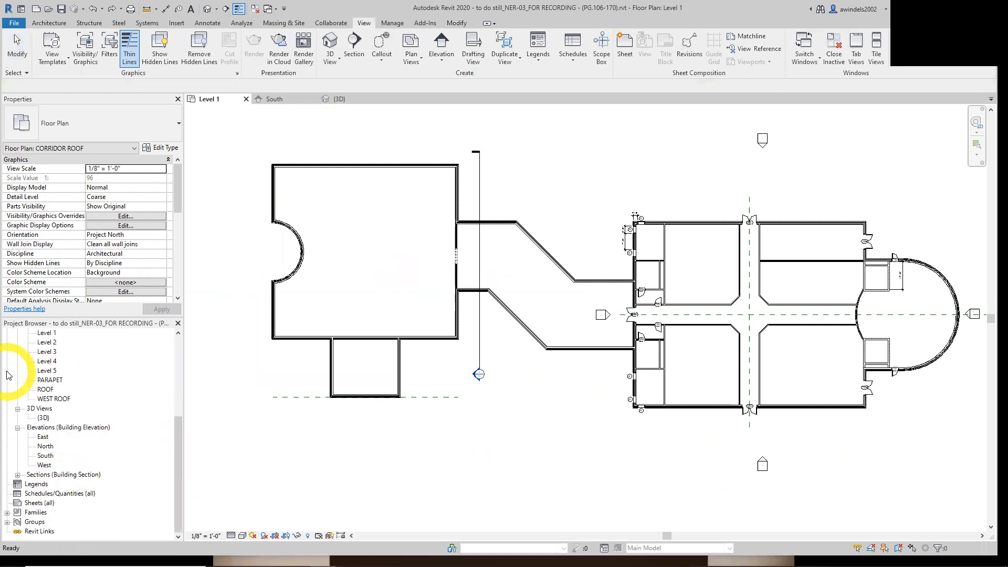
left_click(73, 474)
left_click(17, 474)
double_click(50, 483)
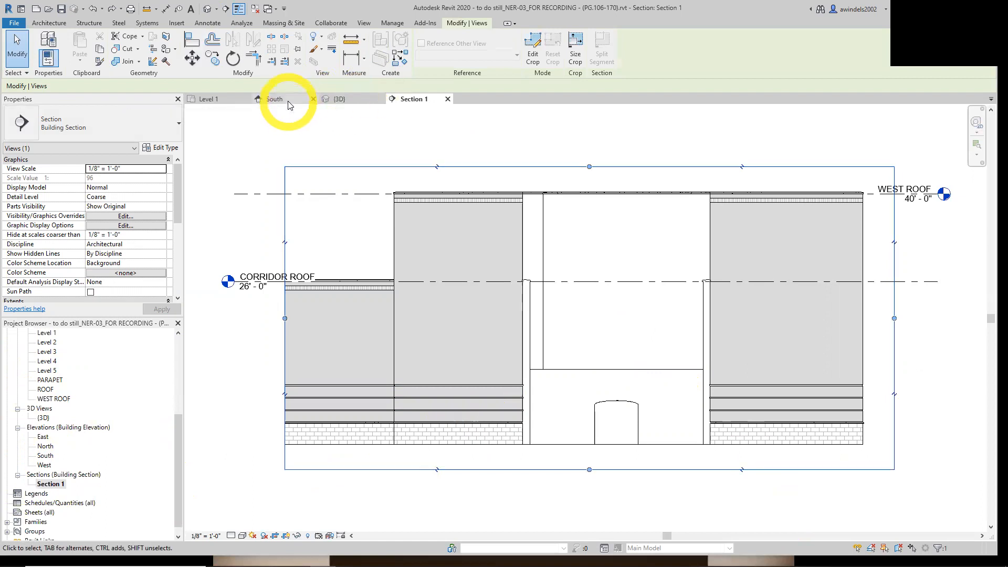
Back in the Level 1 plan, flip the section to look east, and flip it back to look west.
left_click(223, 100)
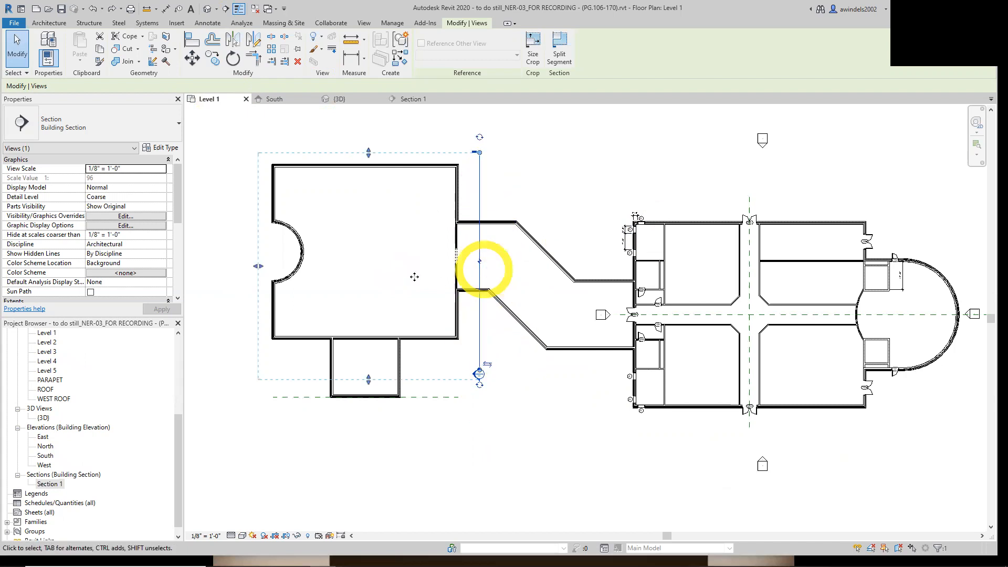
left_click(487, 364)
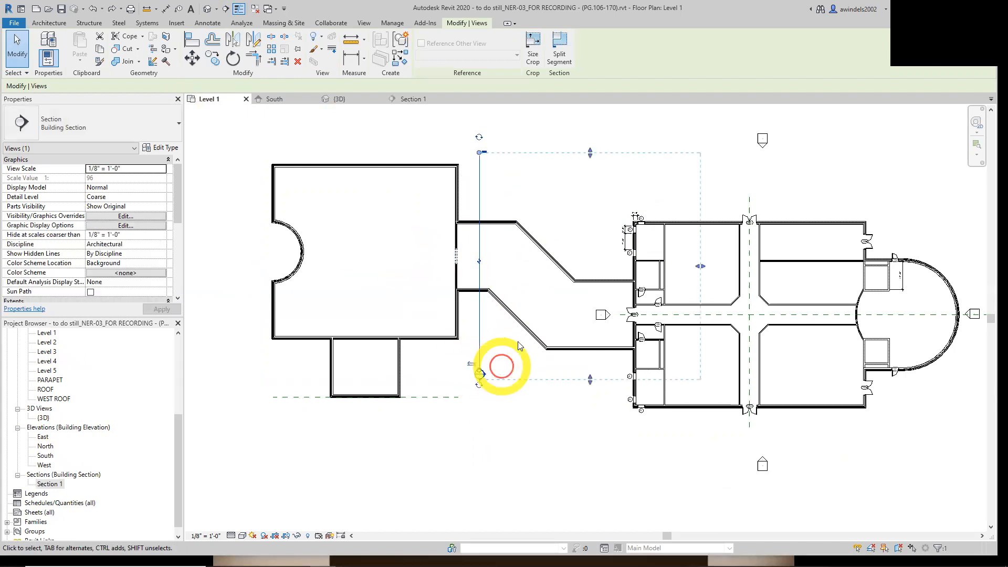
left_click(472, 364)
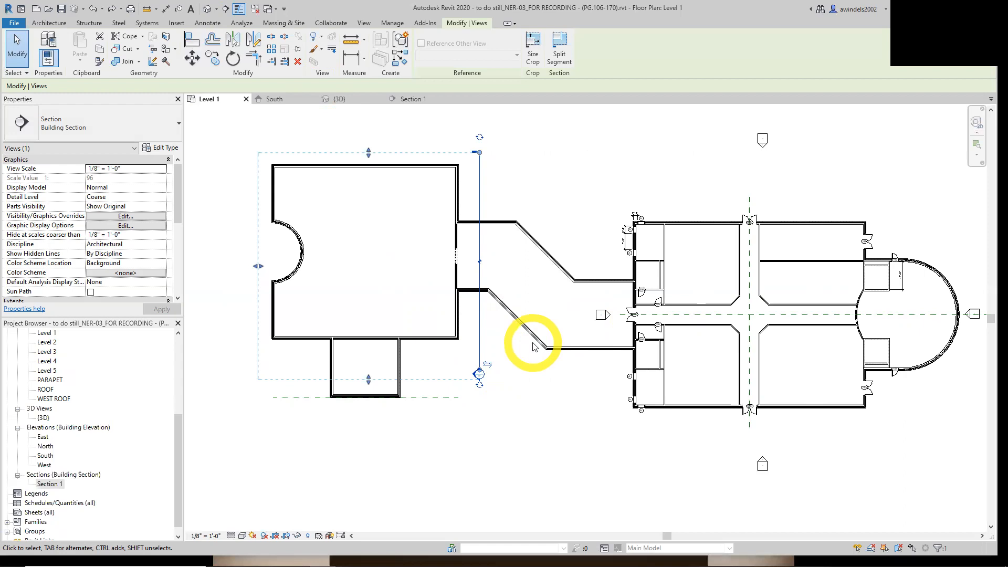
Close the Section 1 view, reopen it from its section head in the Level 1 plan, and close it again.
left_click(55, 487)
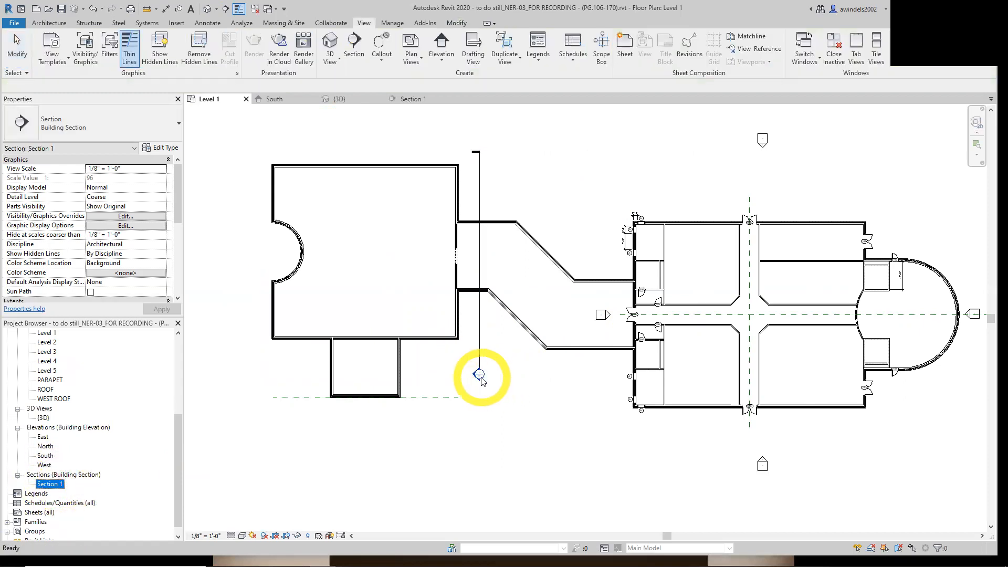
left_click(446, 100)
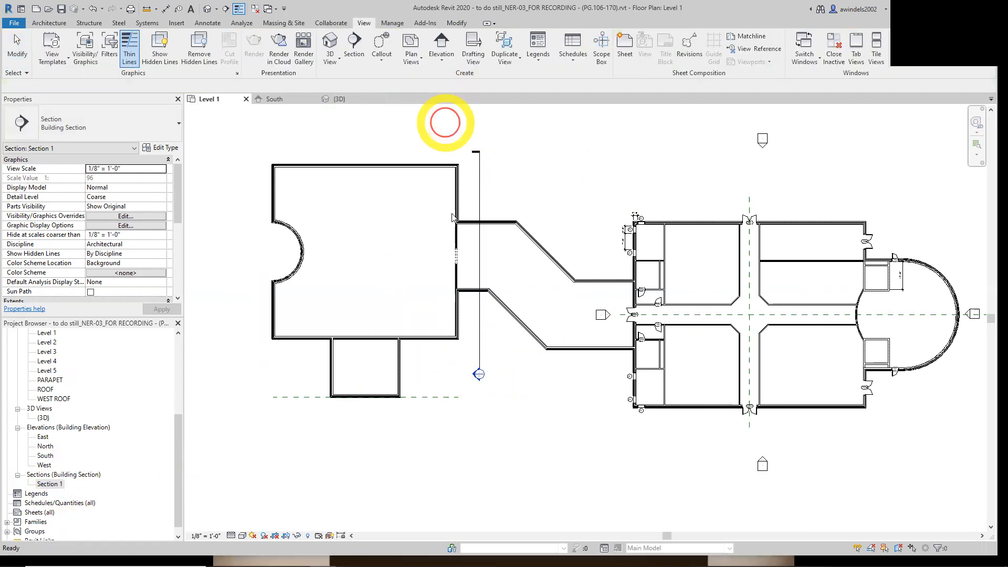
left_click(479, 374)
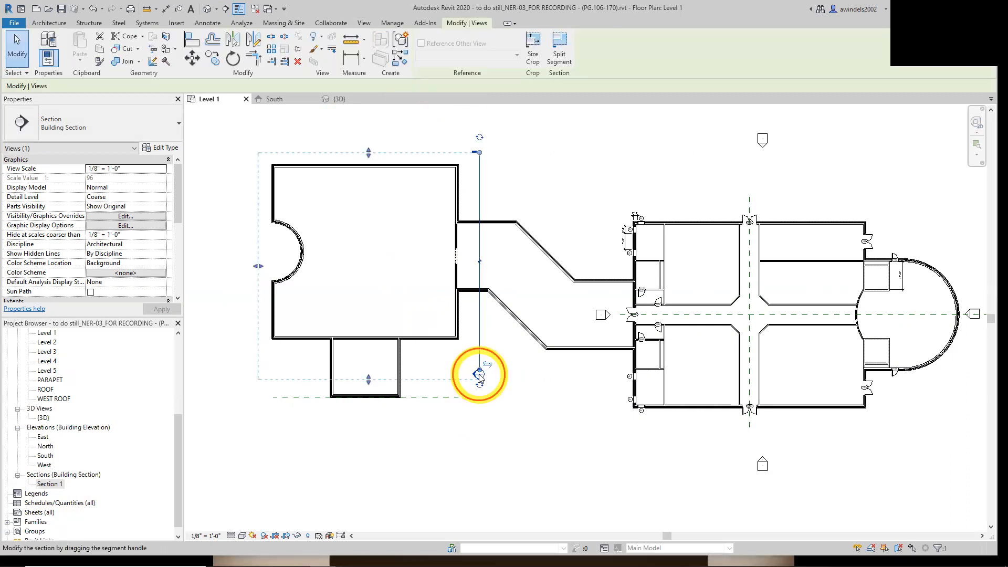
left_click(507, 369)
left_click(507, 370)
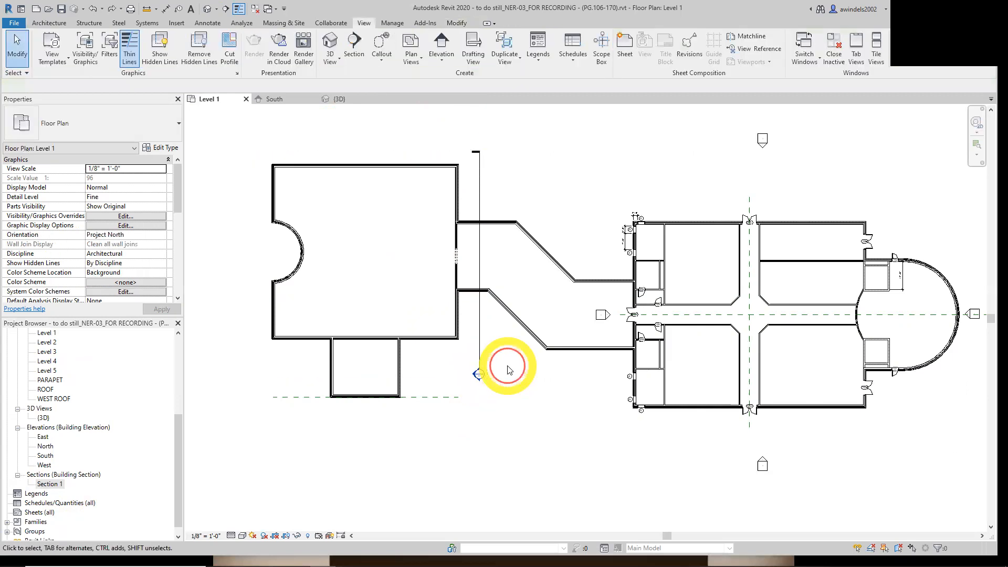
left_click(480, 375)
double_click(479, 375)
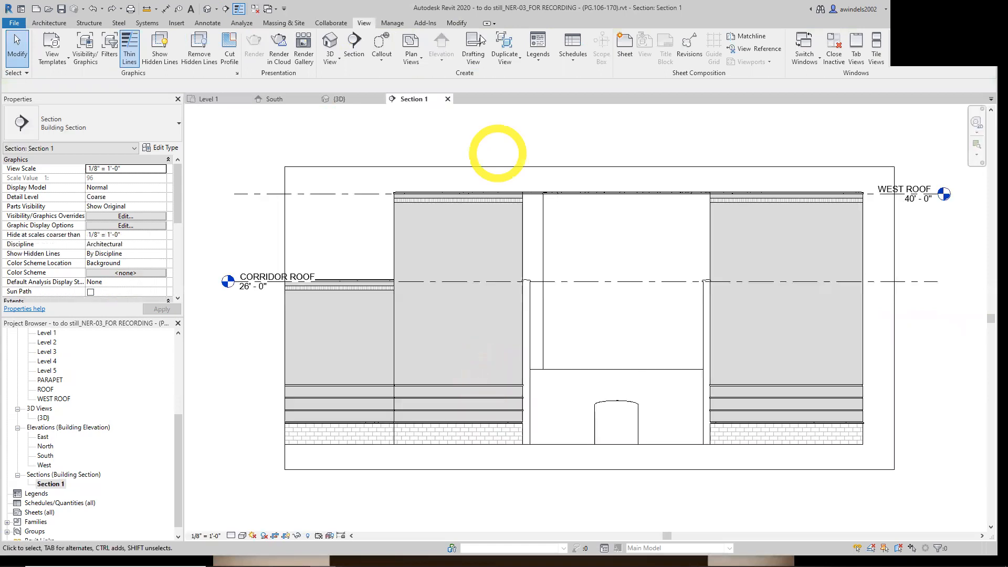
left_click(448, 100)
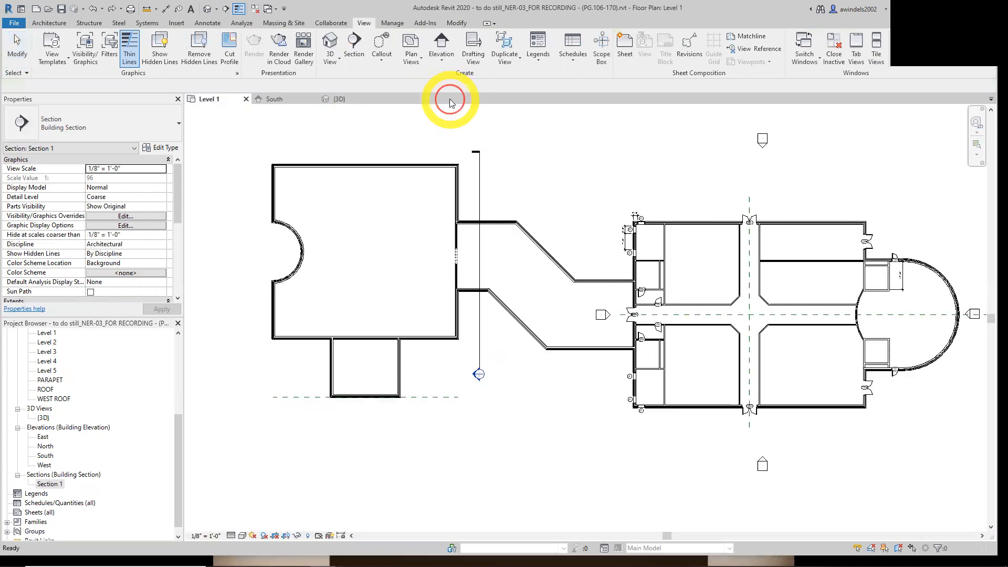
left_click(479, 273)
right_click(480, 275)
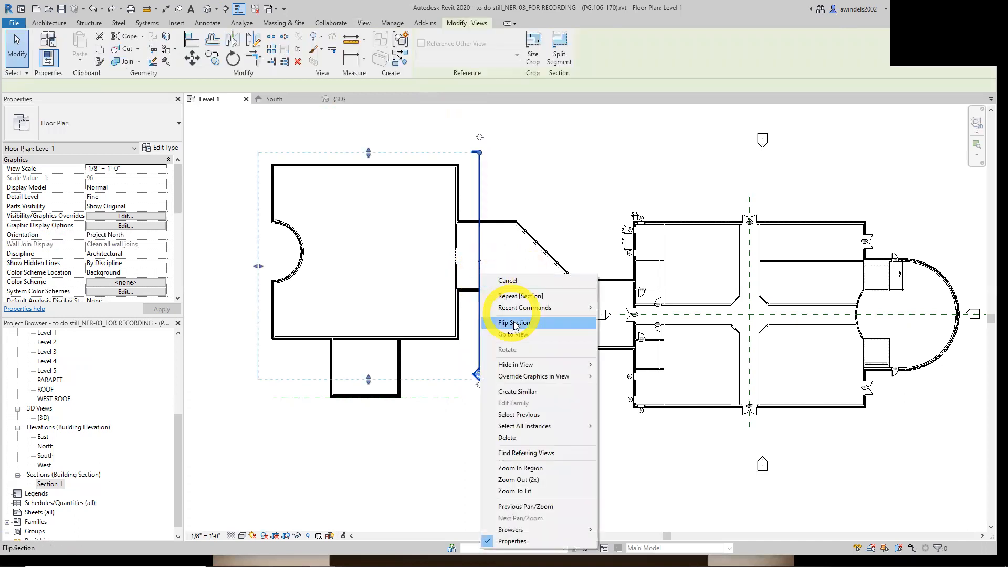
mouse_move(588, 364)
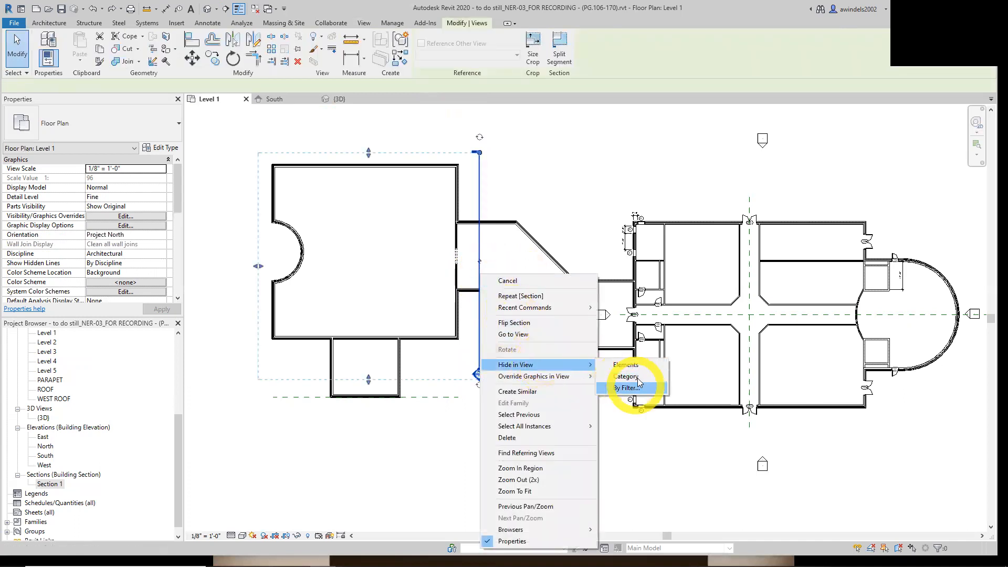
left_click(459, 365)
left_click(457, 361)
left_click(537, 394)
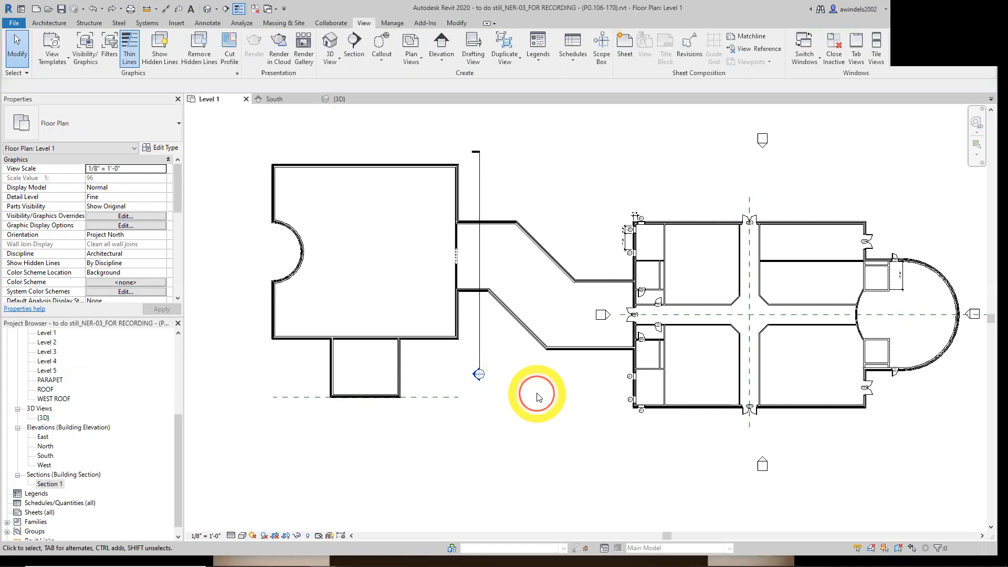
Rename the Section 1 view as WEST CORRIDOR SECTION.
left_click(50, 484)
left_click(55, 484)
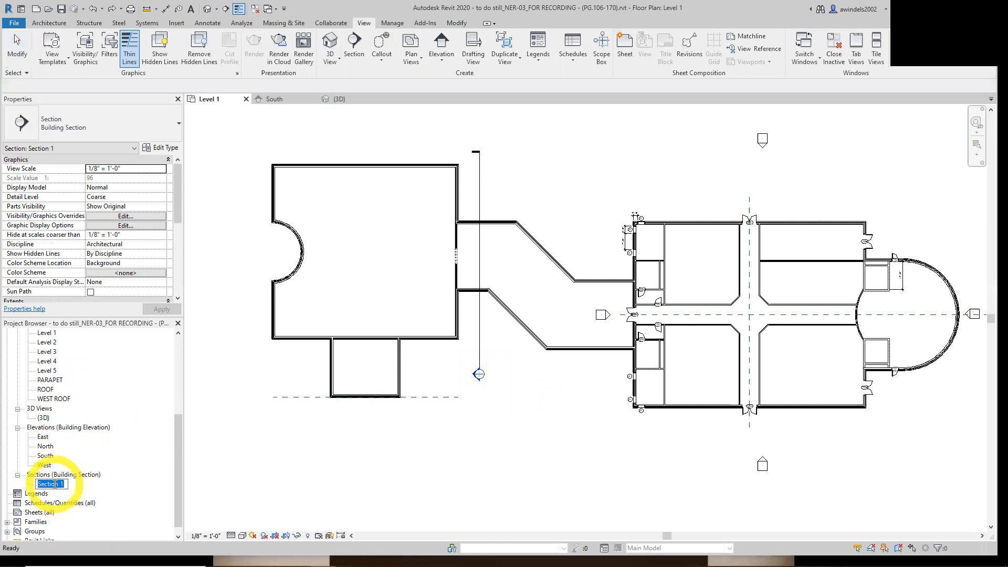
left_click_drag(177, 205, 178, 274)
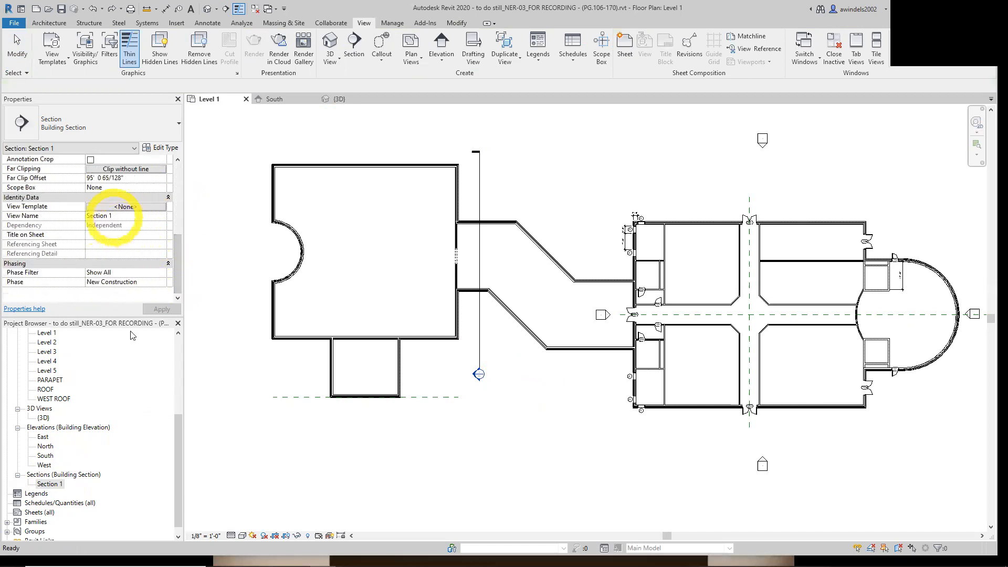
left_click(60, 484)
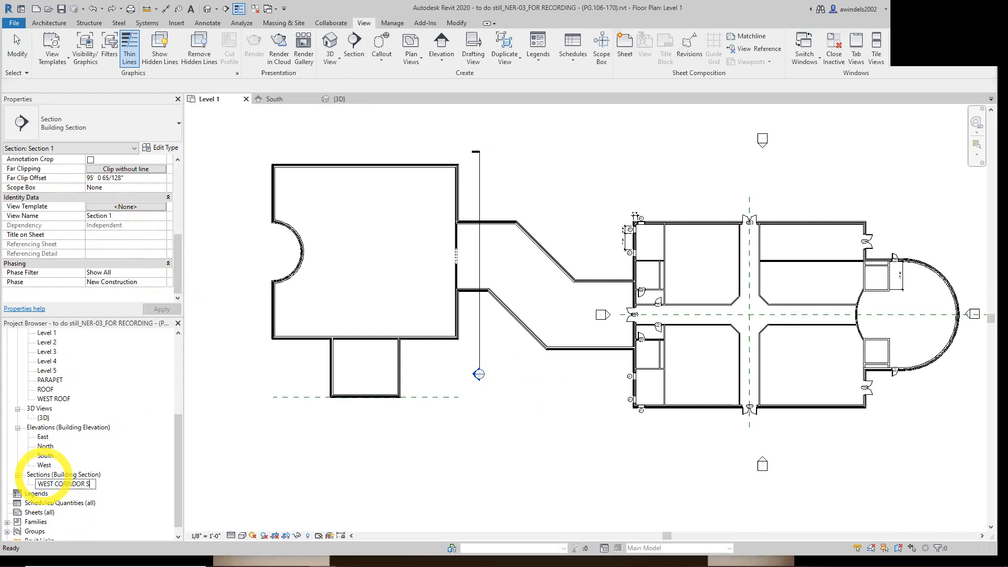
key("Return")
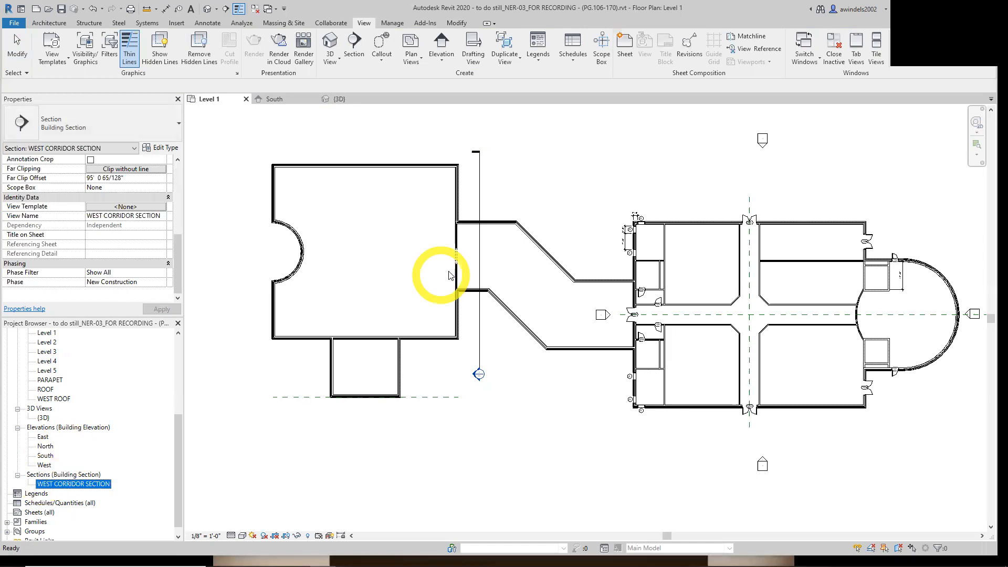
Move the WEST CORRIDOR SECTION line closer to the west building in the Level 1 plan, and move it back east in the South elevation.
left_click(569, 401)
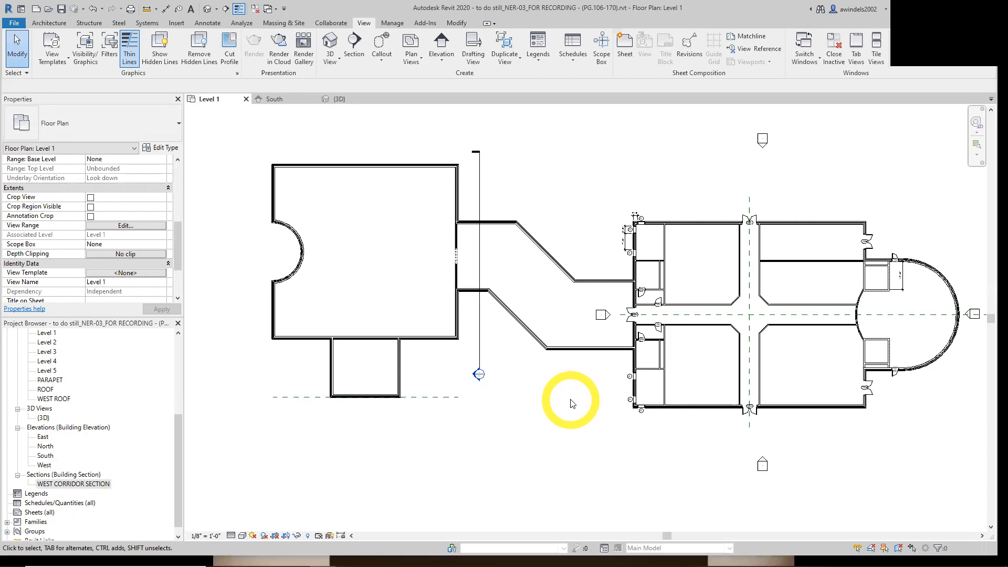
left_click(470, 193)
left_click_drag(470, 193, 458, 193)
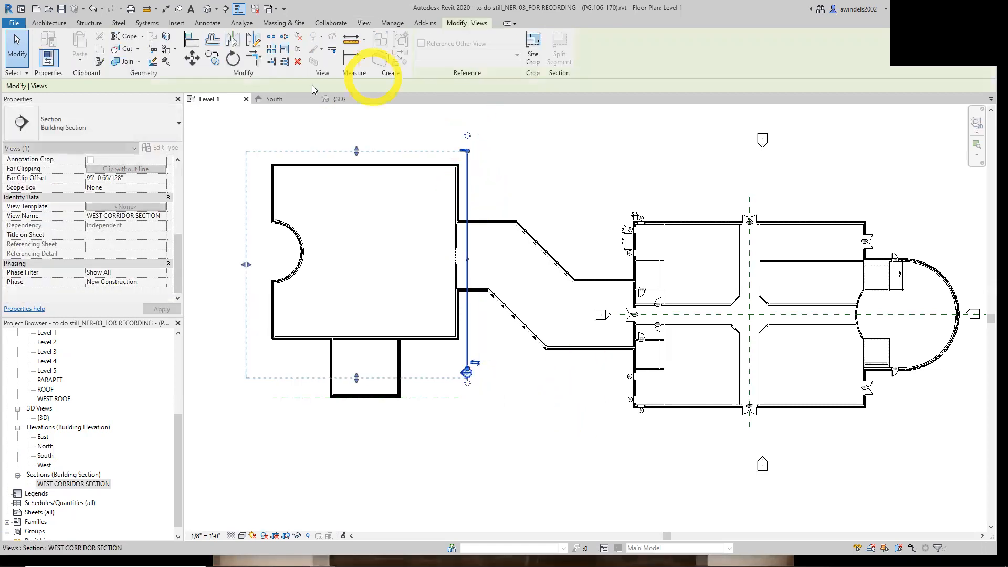
left_click(281, 99)
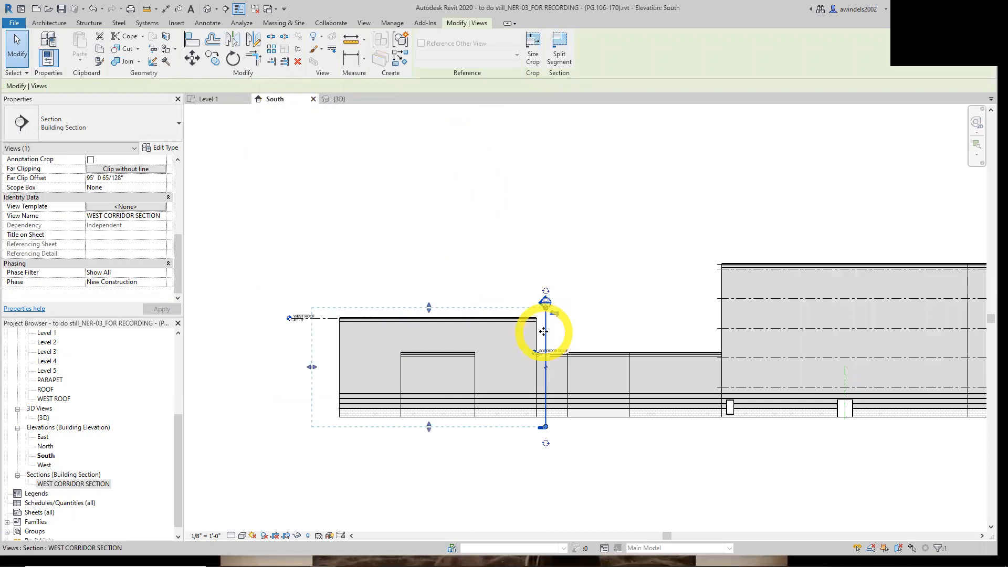
scroll(546, 329, "up", 2)
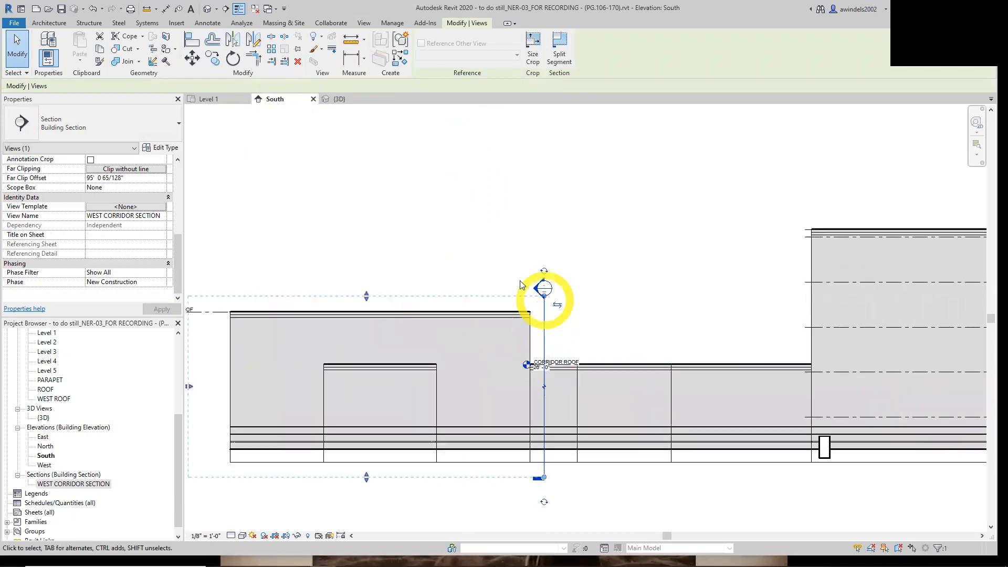
left_click(612, 292)
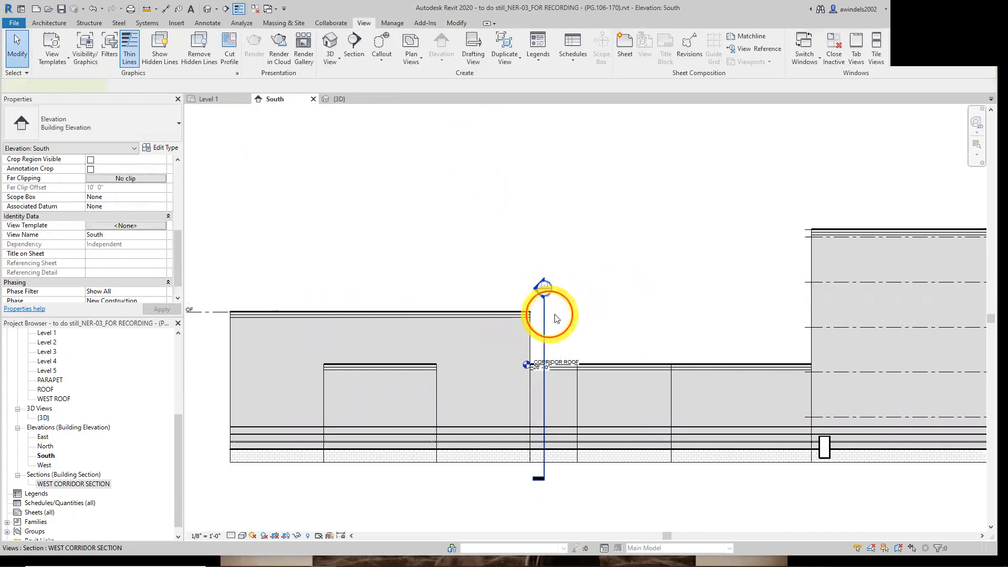
left_click_drag(557, 318, 577, 317)
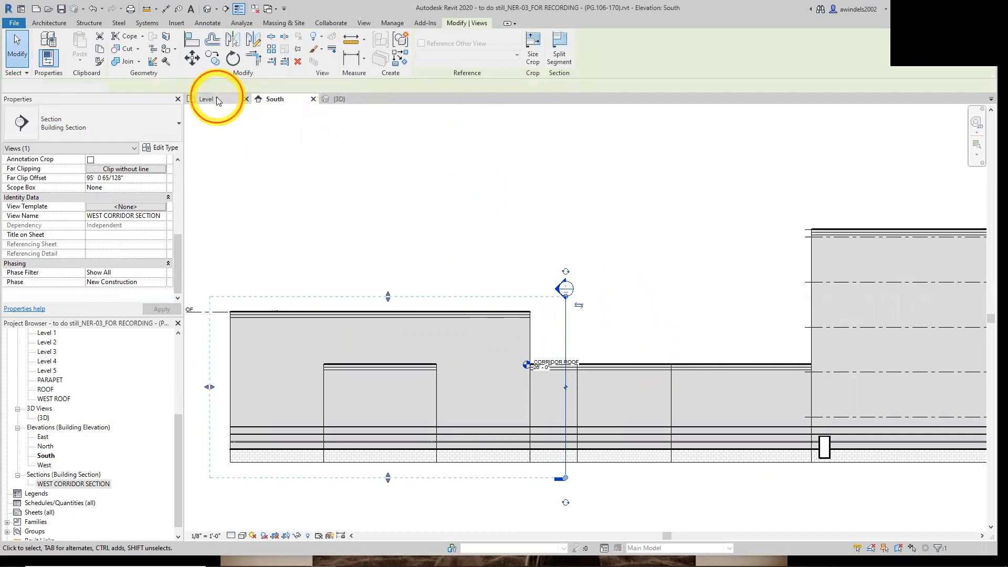
Shift the section line farther east in the Level 1 plan, and bring it back beside the west building's east wall in the South elevation.
left_click(217, 100)
mouse_move(478, 237)
left_mouse_down()
mouse_move(470, 238)
mouse_move(499, 236)
mouse_move(490, 236)
left_mouse_up()
left_click(279, 99)
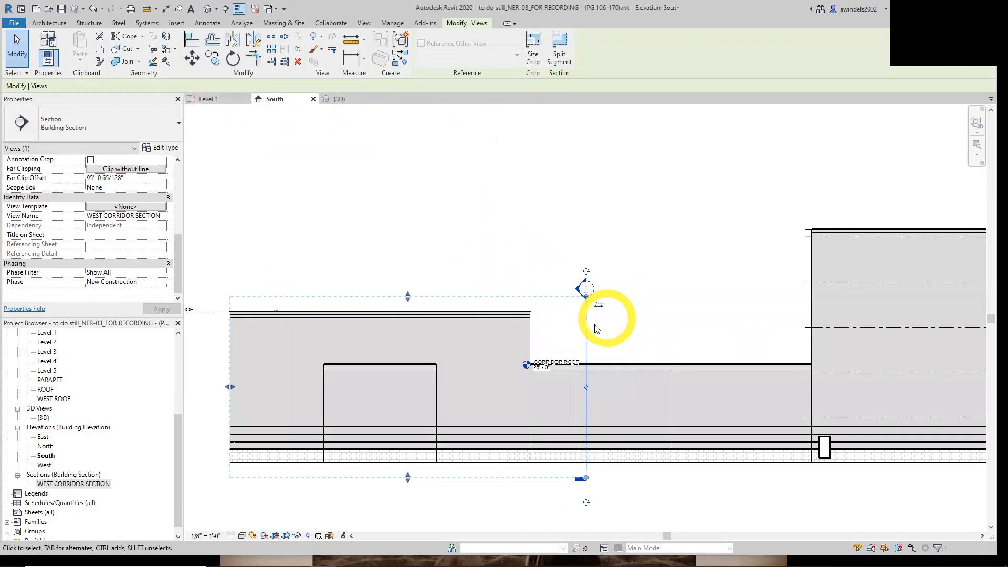
left_click_drag(585, 331, 553, 333)
left_click(219, 103)
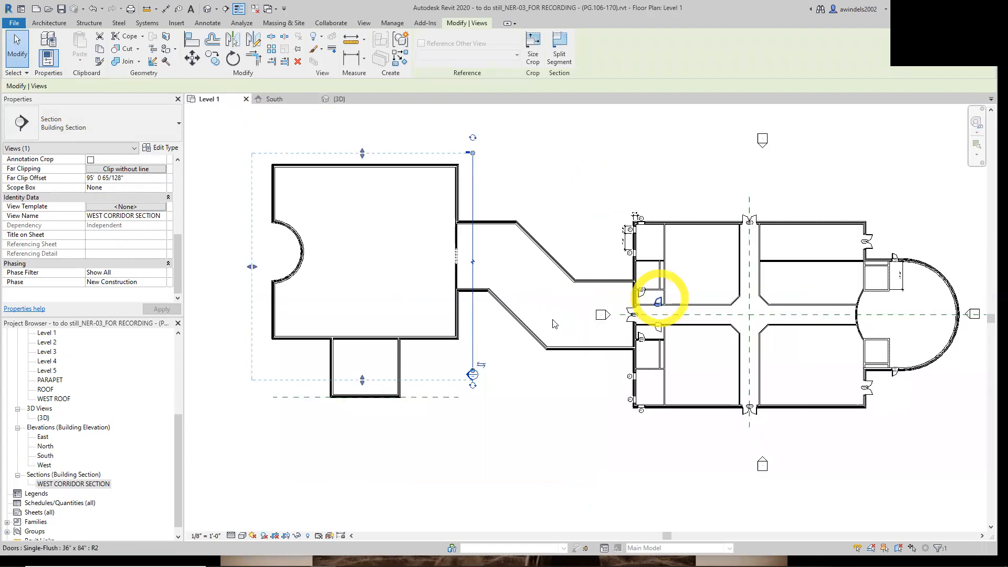
left_click(522, 410)
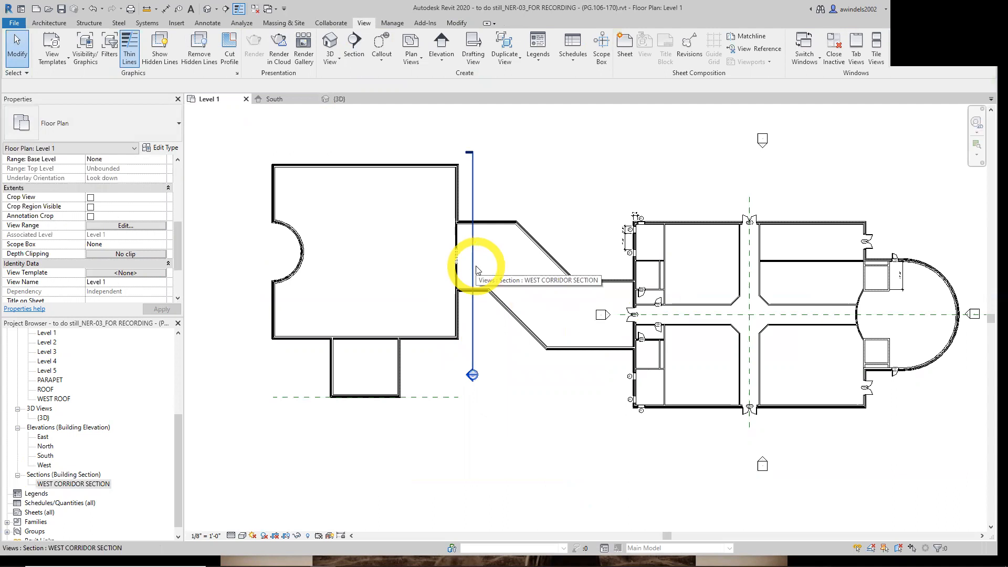
In the South elevation, unlock the west end of Level 1 and extend it past the west building, in line with the WEST ROOF head.
left_click(275, 99)
scroll(589, 459, "down", 6)
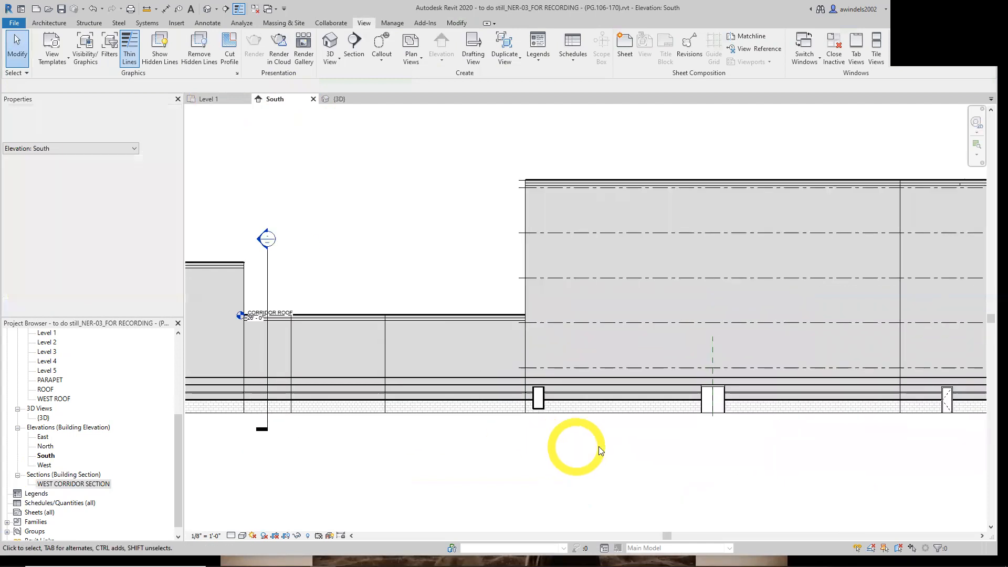
middle_click_drag(576, 456, 505, 451)
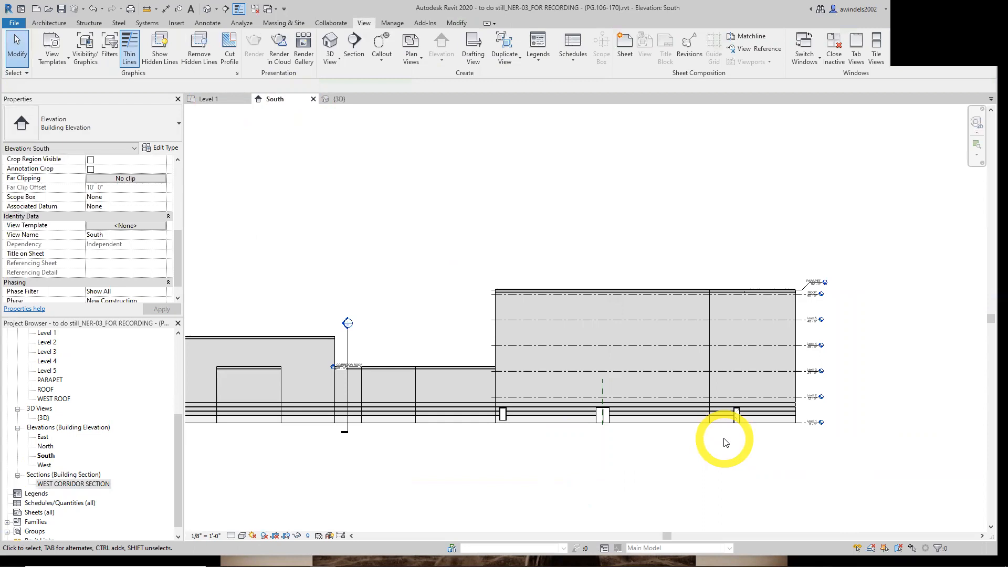
scroll(817, 414, "up", 2)
left_click(816, 423)
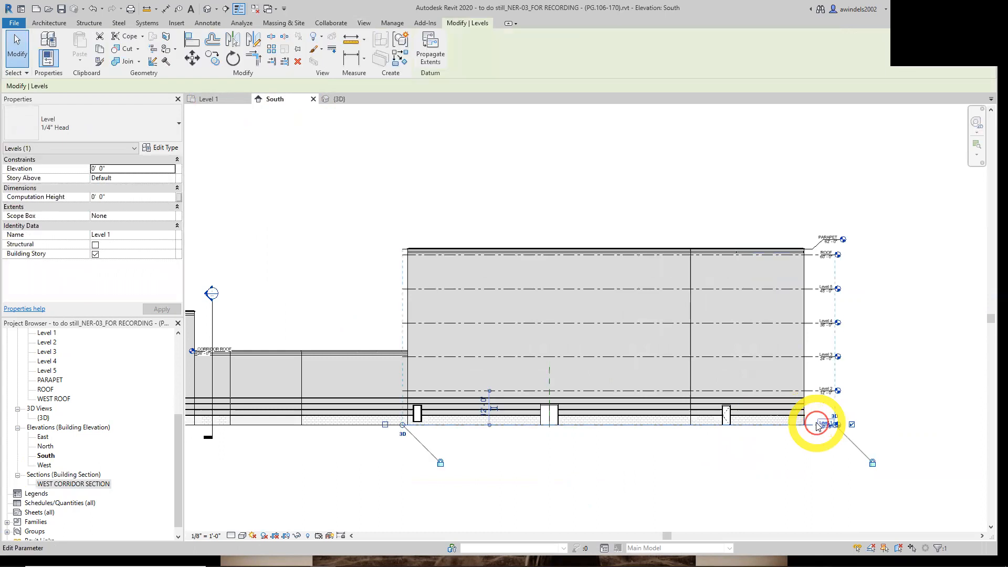
left_click(441, 463)
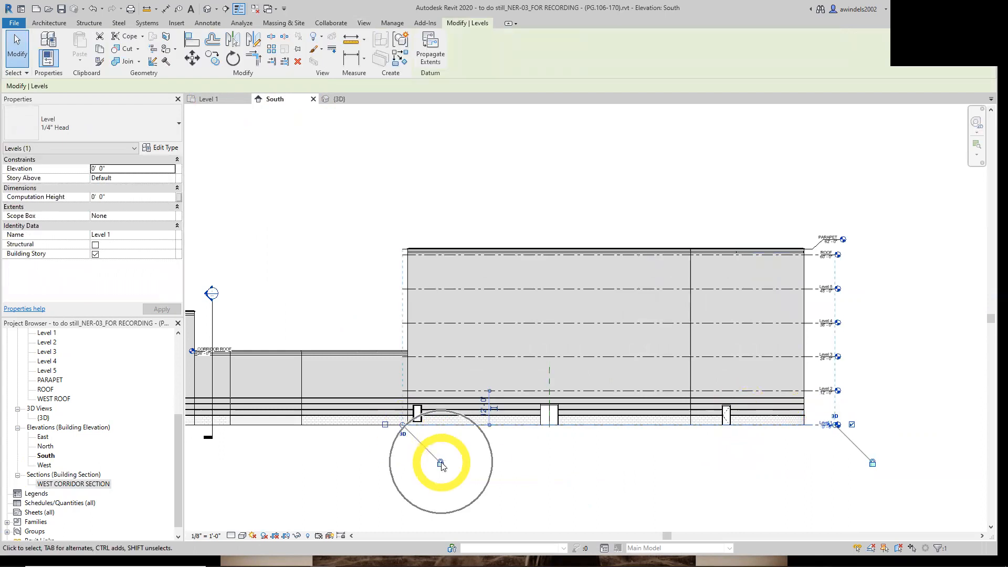
scroll(404, 426, "down", 1)
middle_click_drag(405, 428, 664, 437)
left_click_drag(664, 434, 237, 432)
left_click(303, 465)
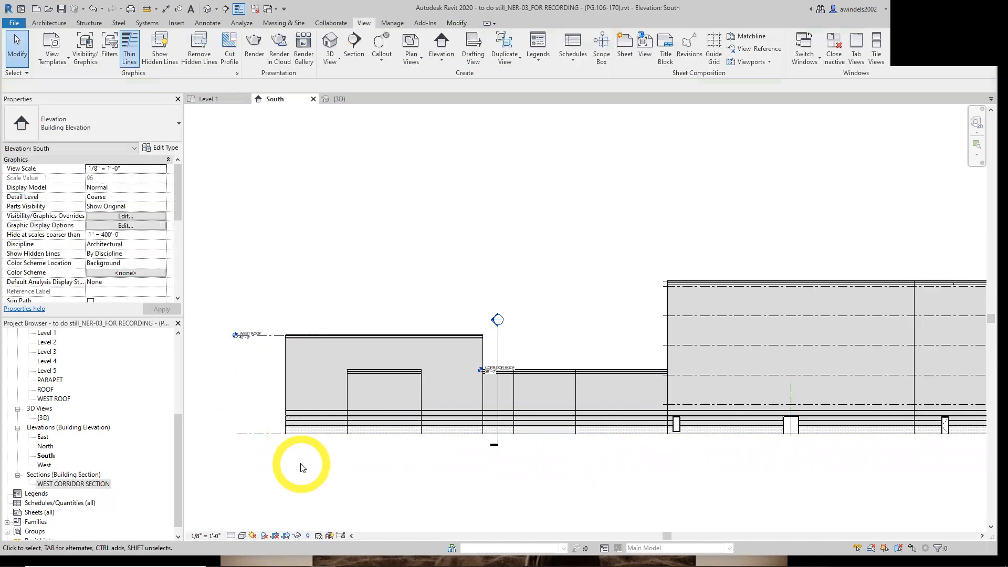
Open the WEST CORRIDOR SECTION view from its section head in the South elevation and check its Level 1 and WEST ROOF levels.
middle_click_drag(417, 495, 157, 438)
scroll(225, 444, "down", 1)
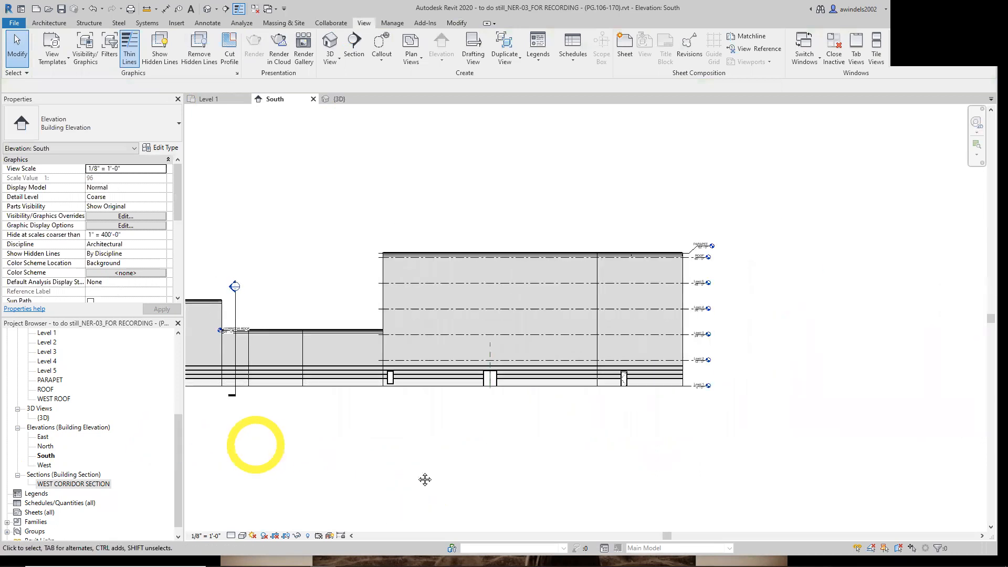
middle_click_drag(254, 444, 433, 472)
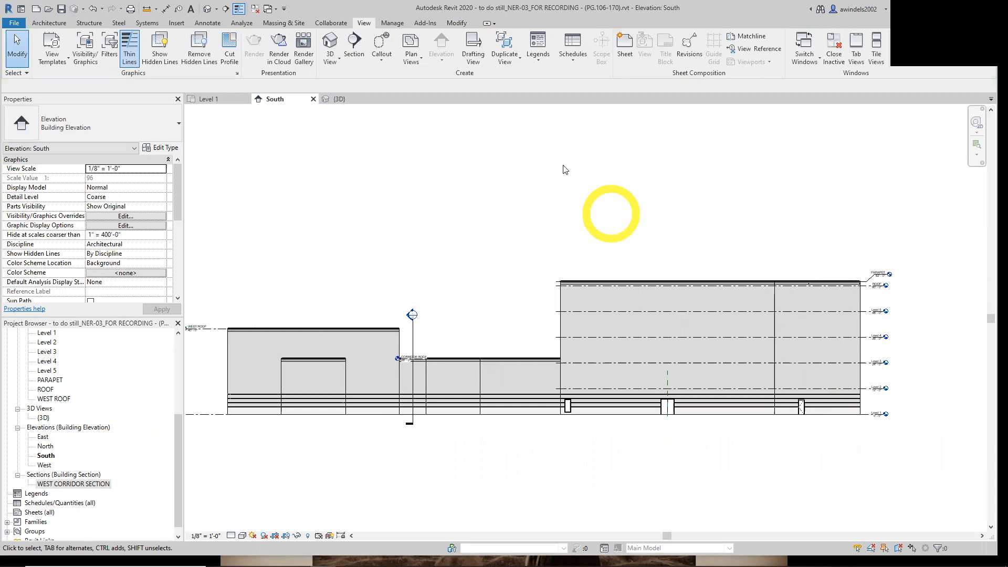
double_click(412, 314)
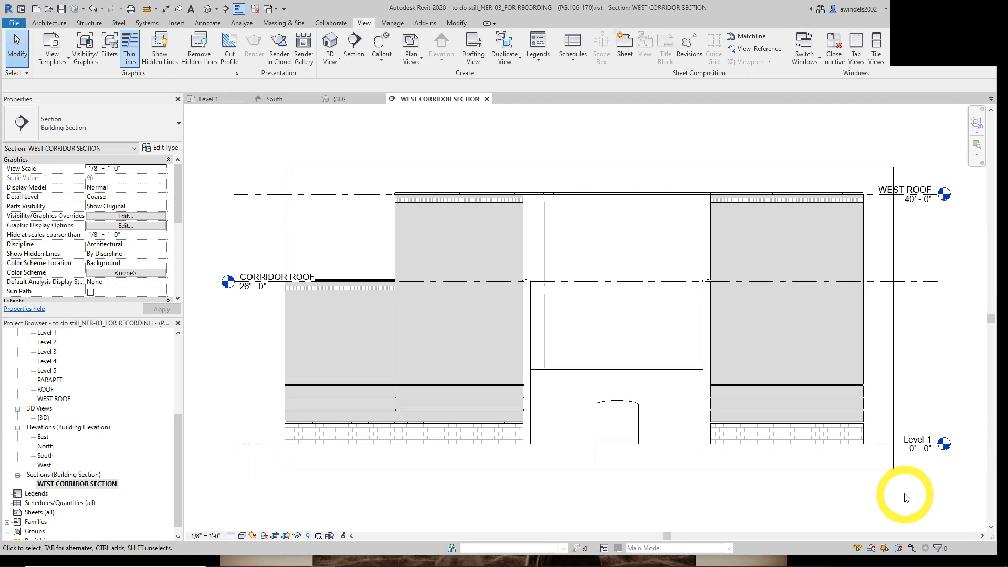
left_click(924, 446)
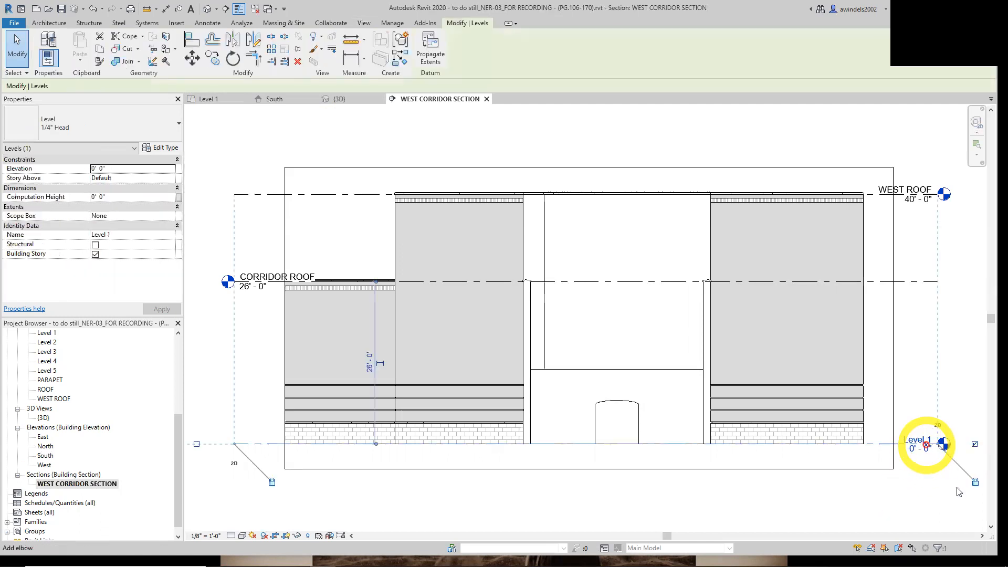
left_click(925, 192)
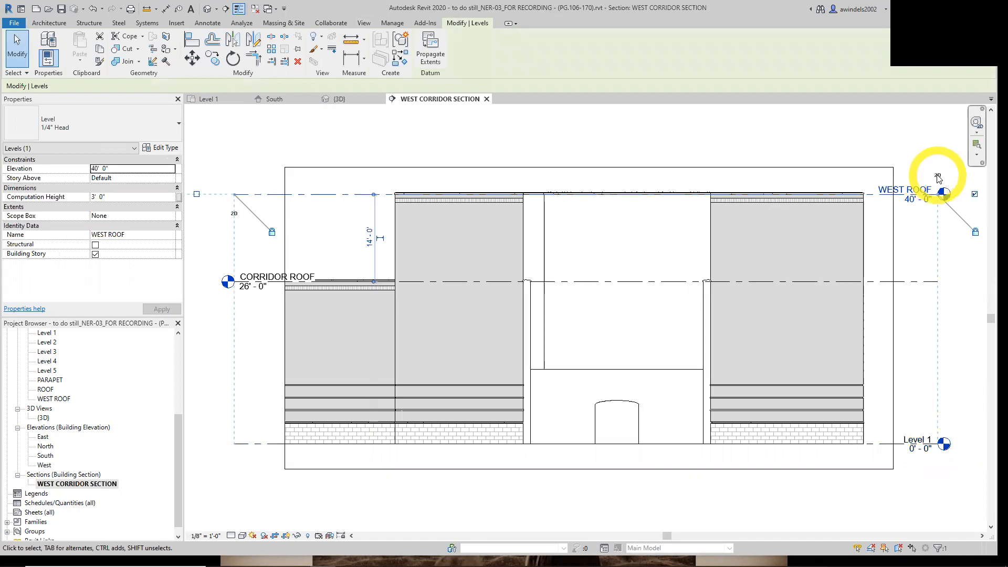
Try to unlock the CORRIDOR ROOF head and carry it to the section's north side, and pull the WEST ROOF head outward.
left_click(249, 282)
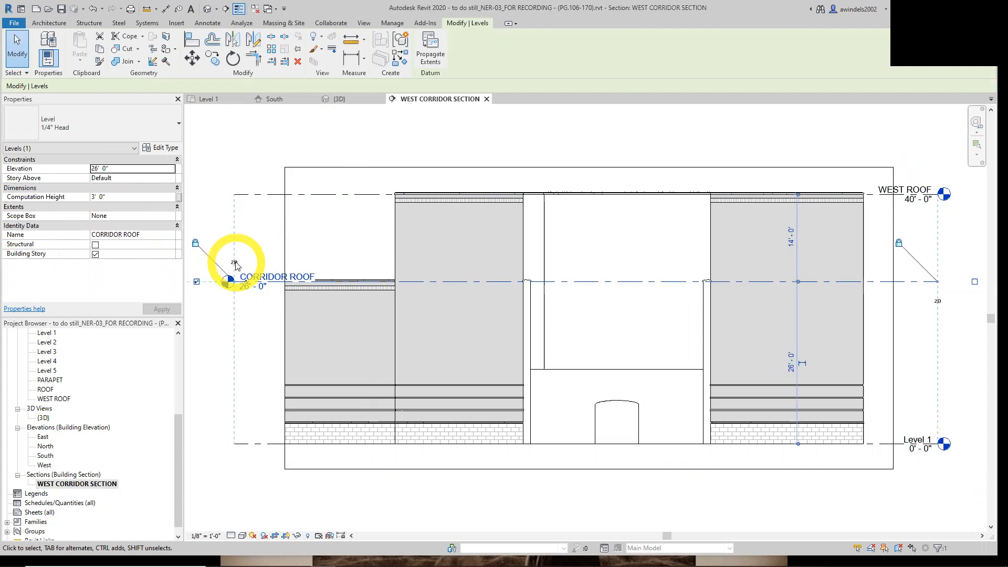
left_click(197, 247)
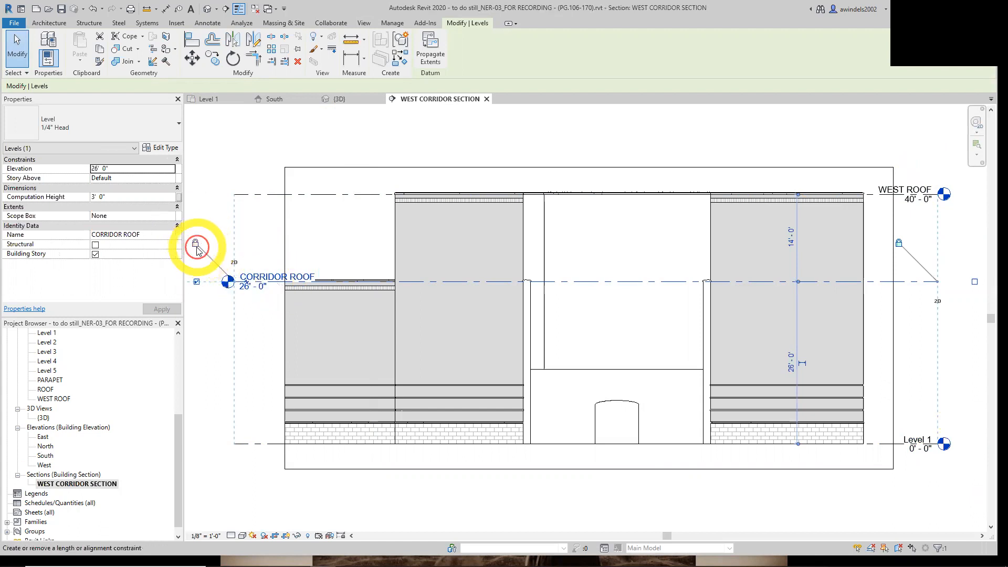
left_click_drag(235, 286, 970, 282)
middle_click_drag(945, 352, 731, 352)
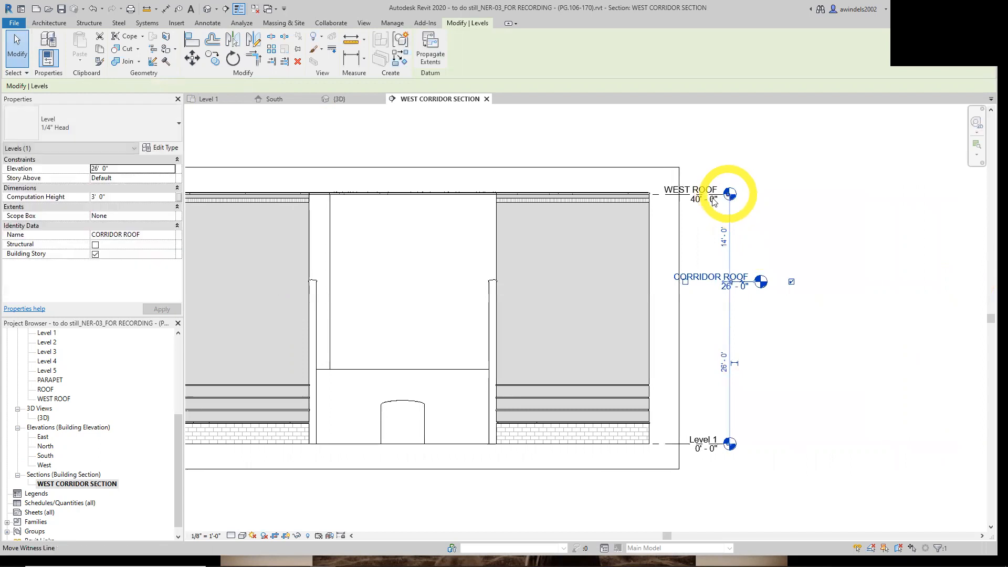
left_click(720, 198)
left_click_drag(724, 198, 763, 198)
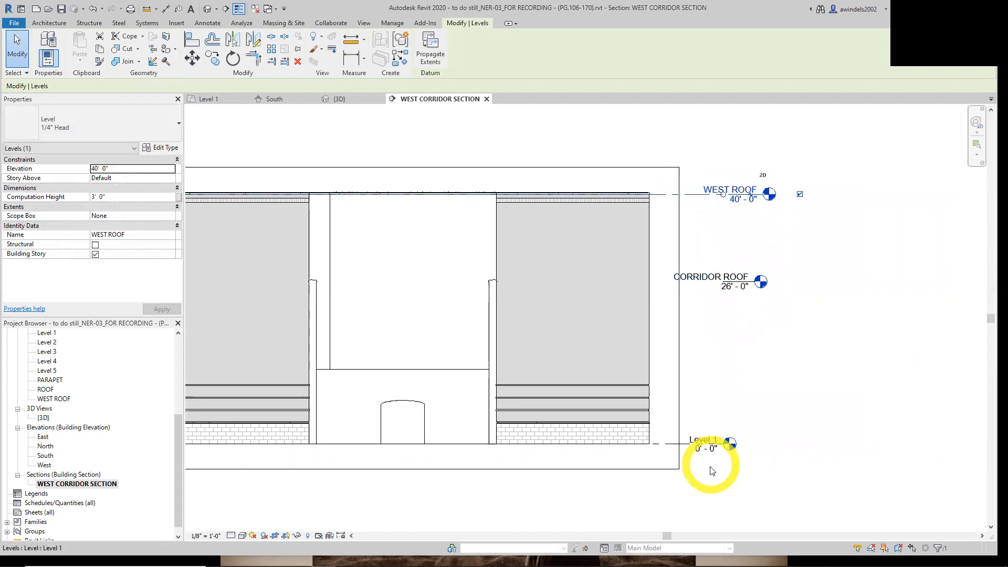
Undo the moves of the WEST ROOF and CORRIDOR ROOF level heads.
left_click(737, 288)
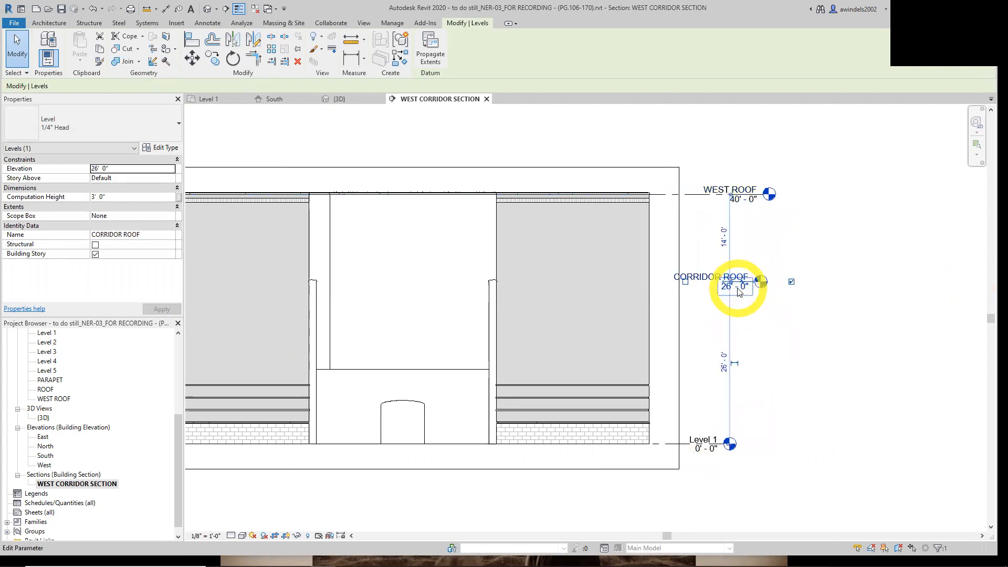
left_click(803, 337)
key("ctrl+z")
key("ctrl+z")
Hide the CORRIDOR ROOF level head at the south end of its line and show it at the north end instead.
left_click(259, 283)
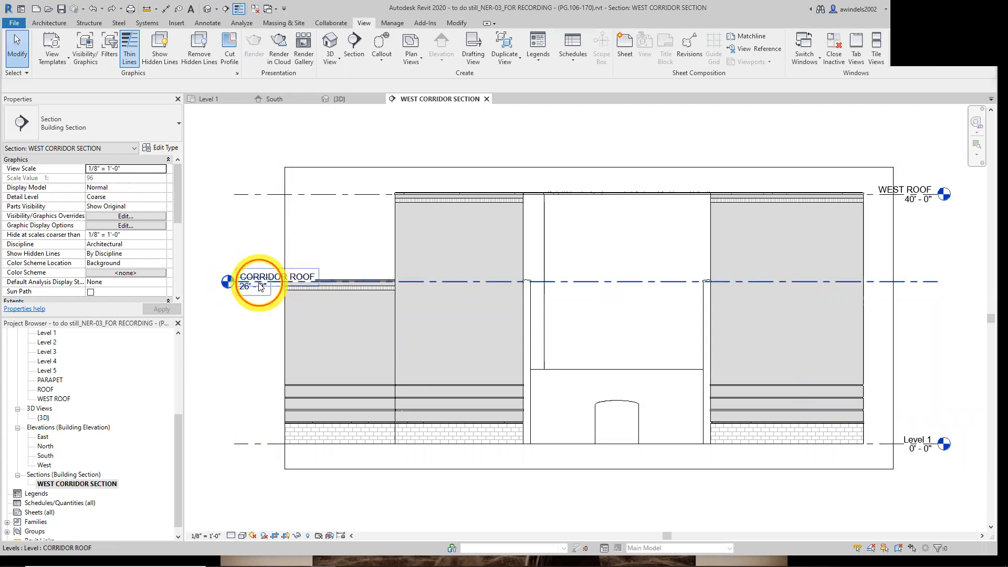
left_click(193, 244)
middle_click_drag(619, 320, 468, 331)
left_click(824, 293)
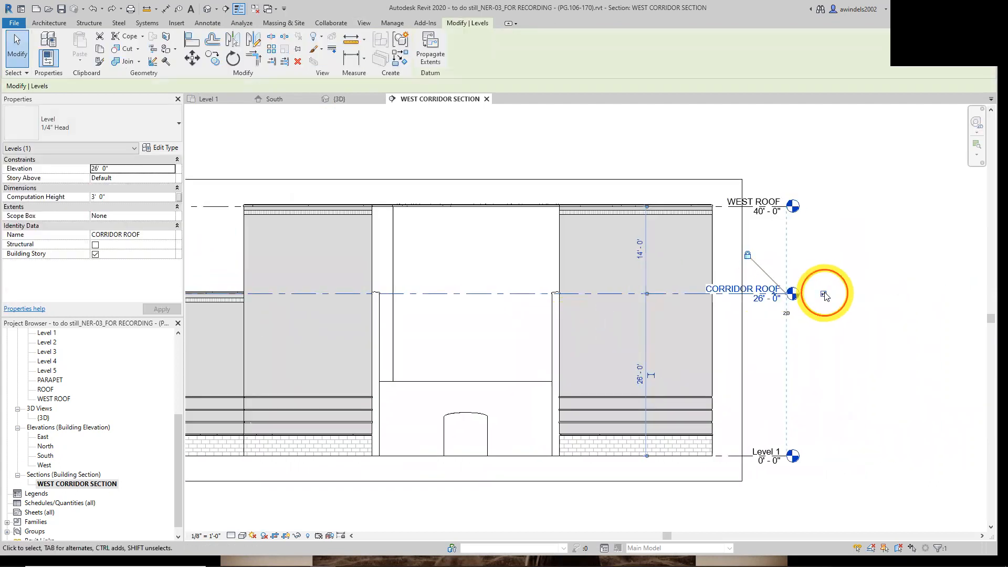
Extend the north ends of the aligned CORRIDOR ROOF, WEST ROOF and Level 1 lines farther beyond the section's crop boundary.
scroll(814, 314, "down", 1)
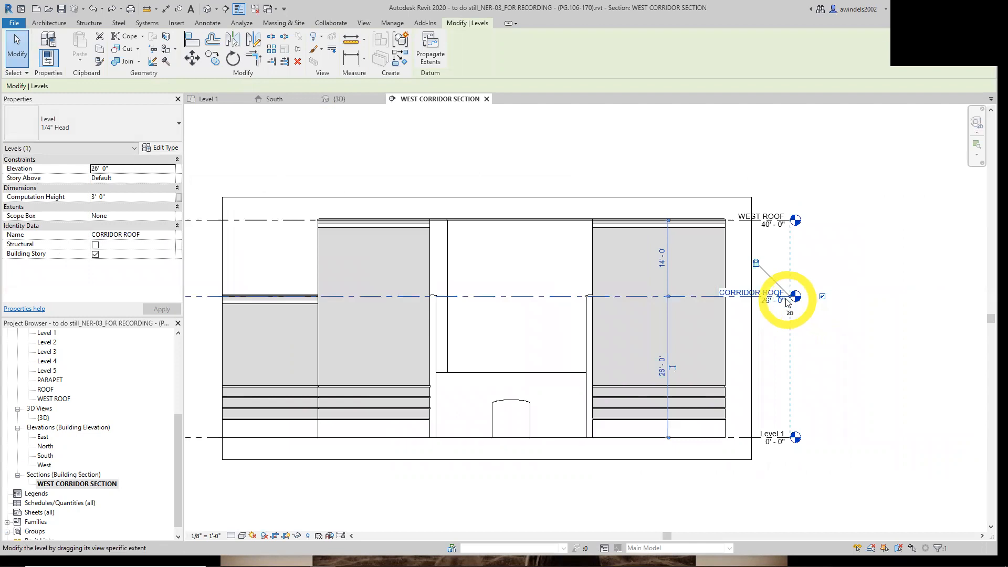
left_click(760, 265)
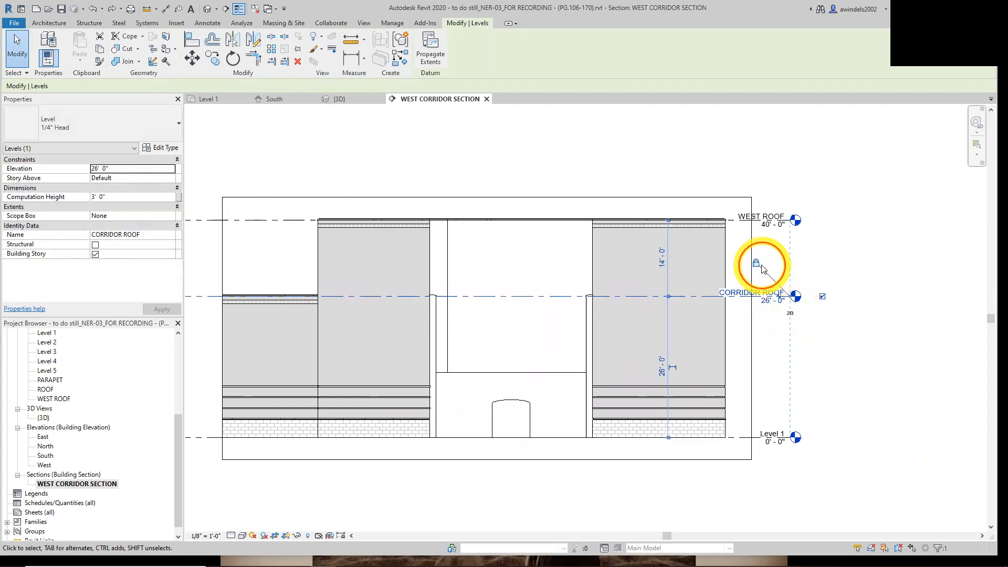
left_click_drag(791, 296, 827, 297)
left_click(881, 383)
mouse_move(914, 382)
middle_mouse_down()
mouse_move(922, 378)
mouse_move(893, 364)
middle_mouse_up()
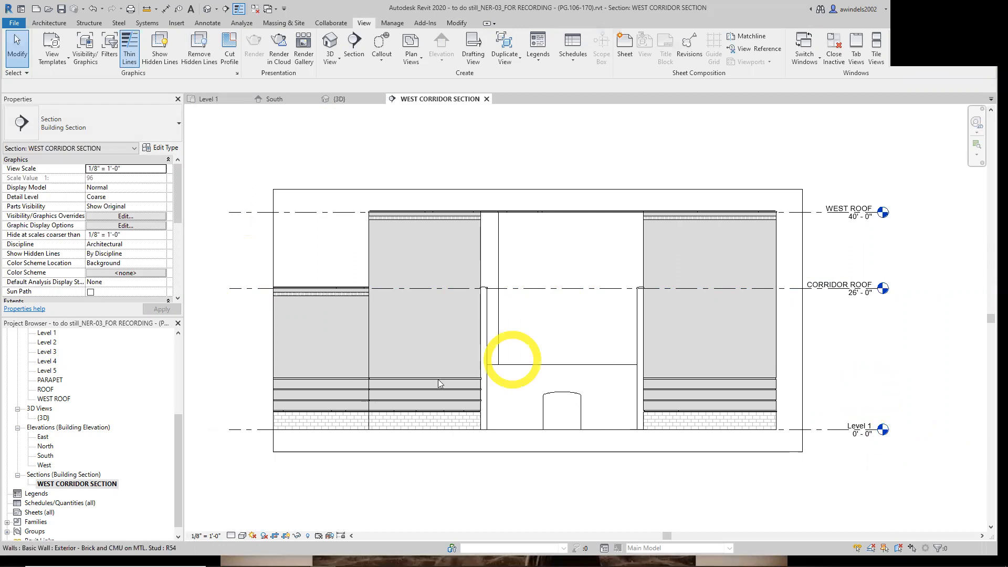
In the South elevation, unlock the west end of Level 2 and extend it past the west building, aligned with the end of Level 1.
left_click(269, 100)
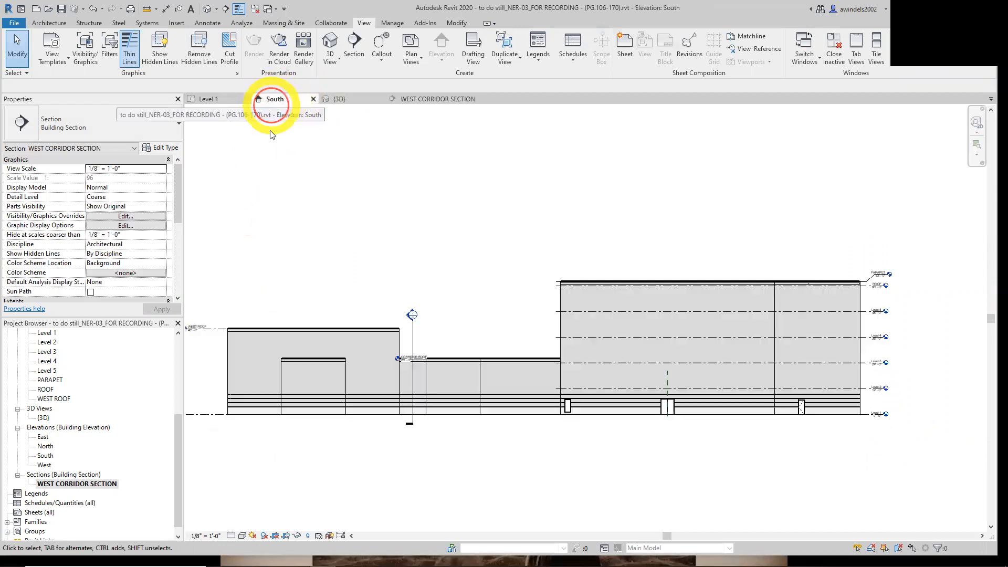
left_click(866, 388)
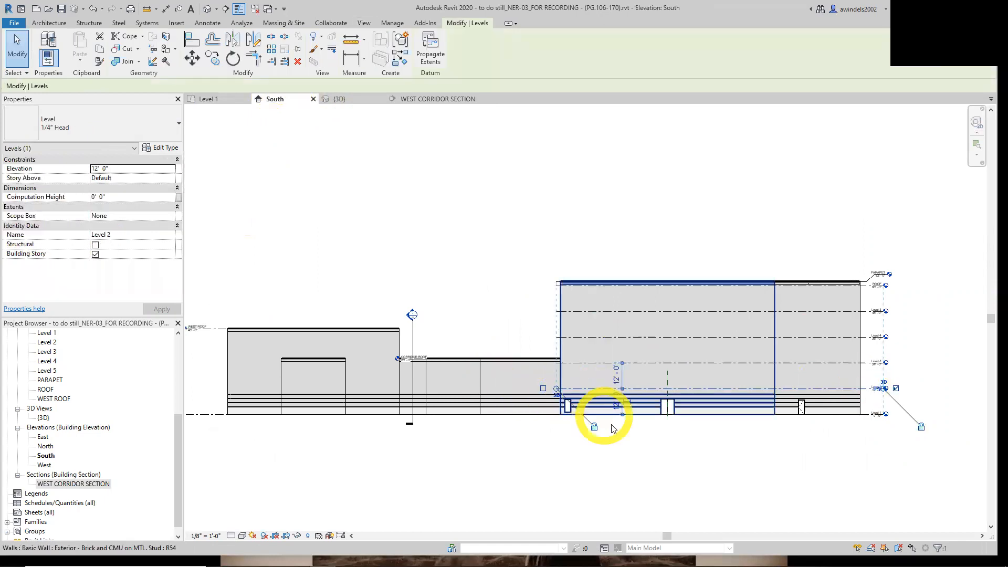
left_click(597, 420)
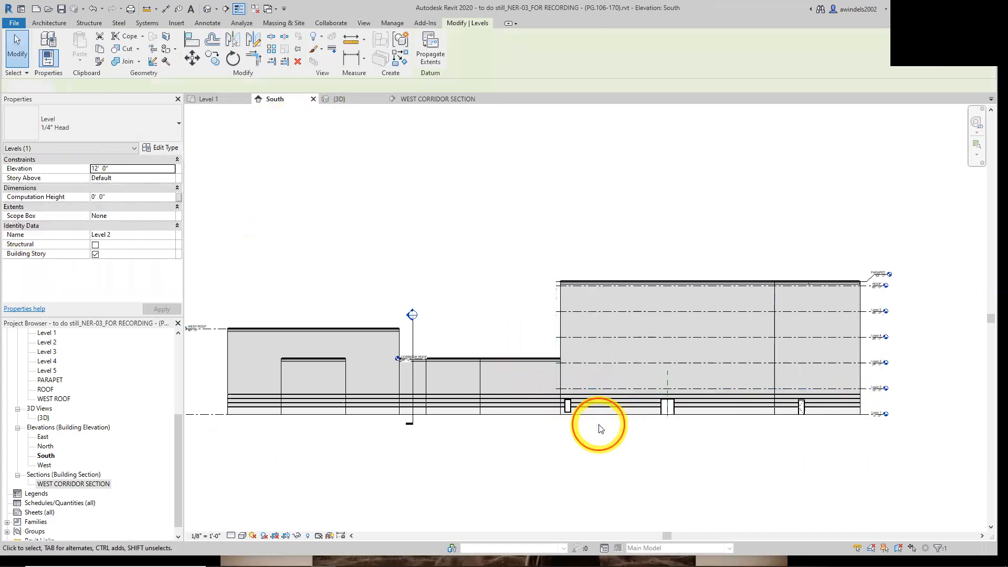
left_click(598, 389)
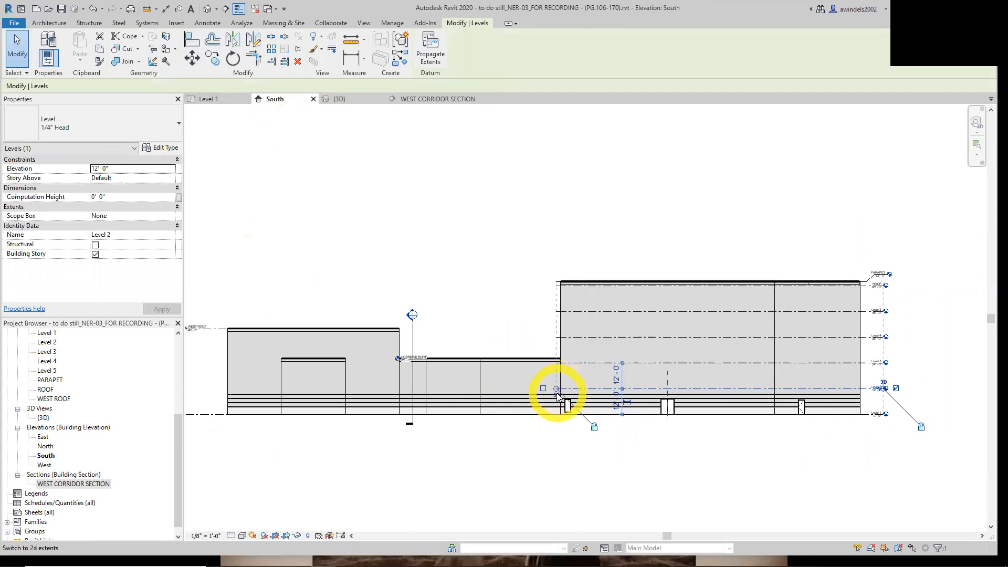
left_click_drag(556, 389, 379, 389)
left_click_drag(311, 379, 202, 373)
middle_click_drag(285, 380, 434, 383)
left_click_drag(340, 392, 333, 388)
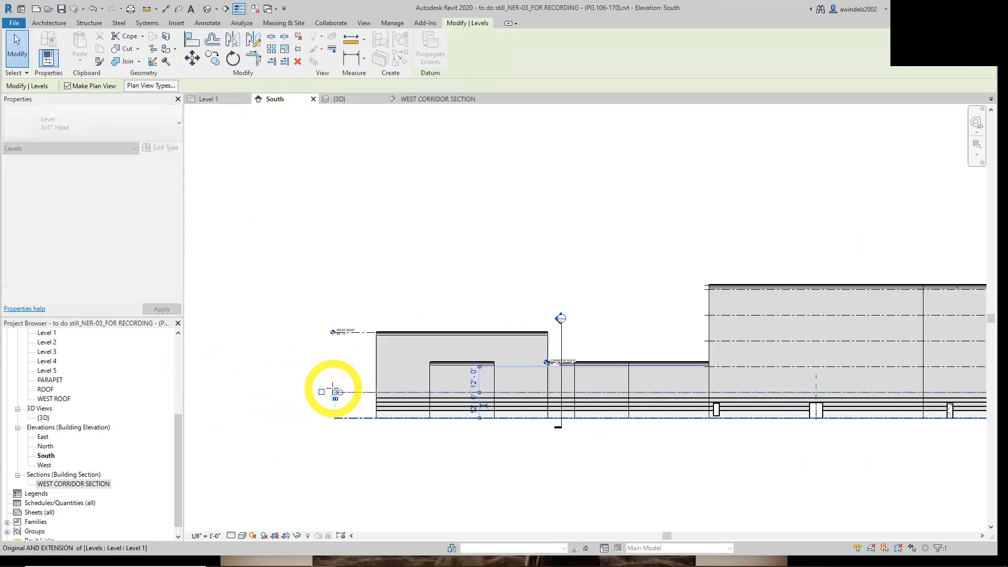
left_click(333, 376)
scroll(398, 416, "down", 2)
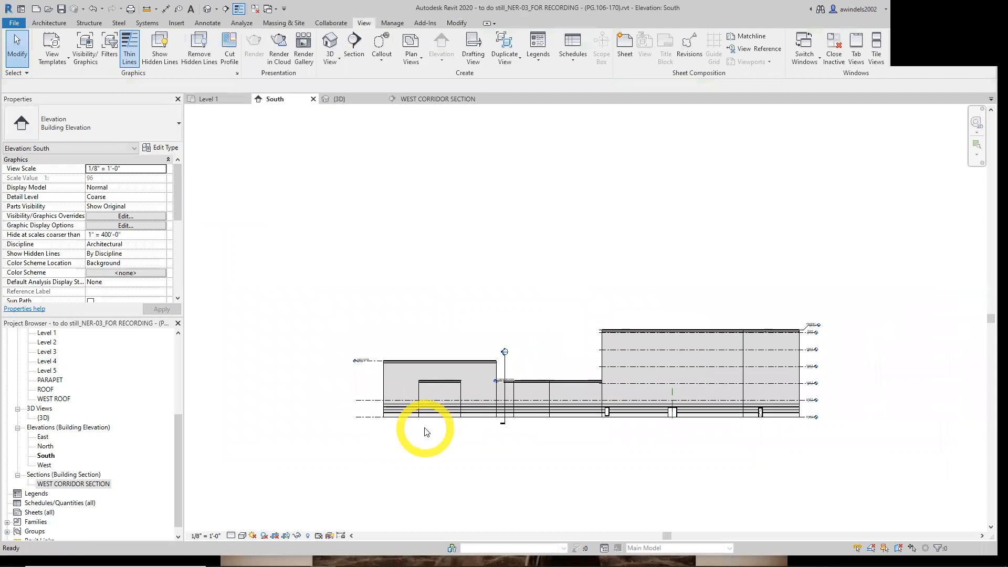
In WEST CORRIDOR SECTION, extend the north end of the Level 2 line to align with the other level heads.
scroll(424, 432, "up", 2)
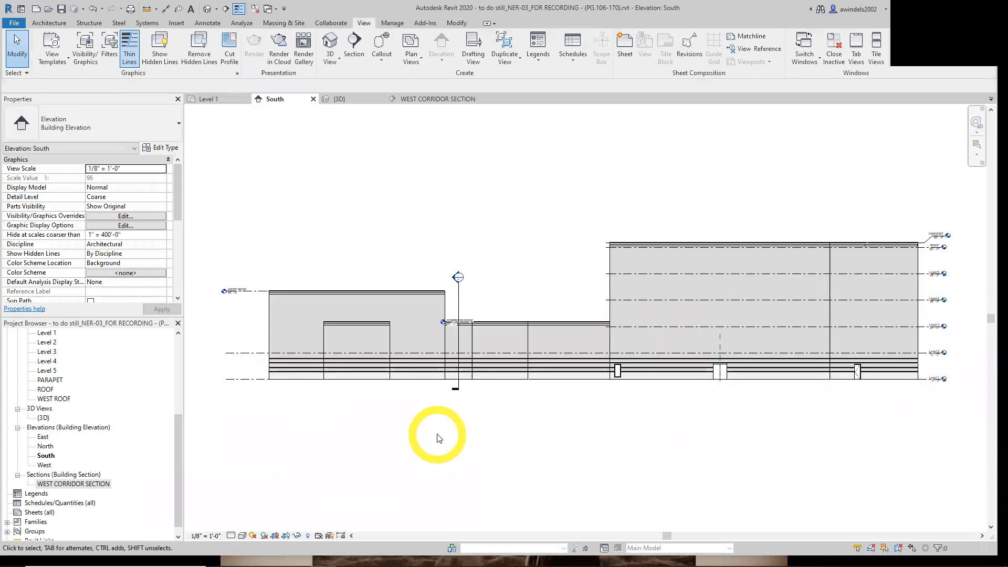
scroll(437, 433, "up", 8)
key("z")
key("e")
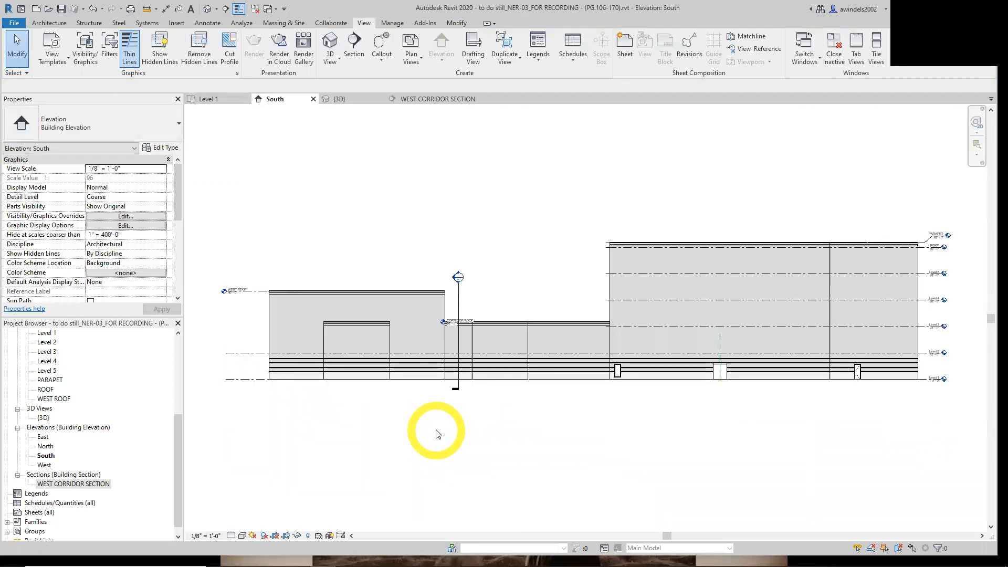
left_click(425, 99)
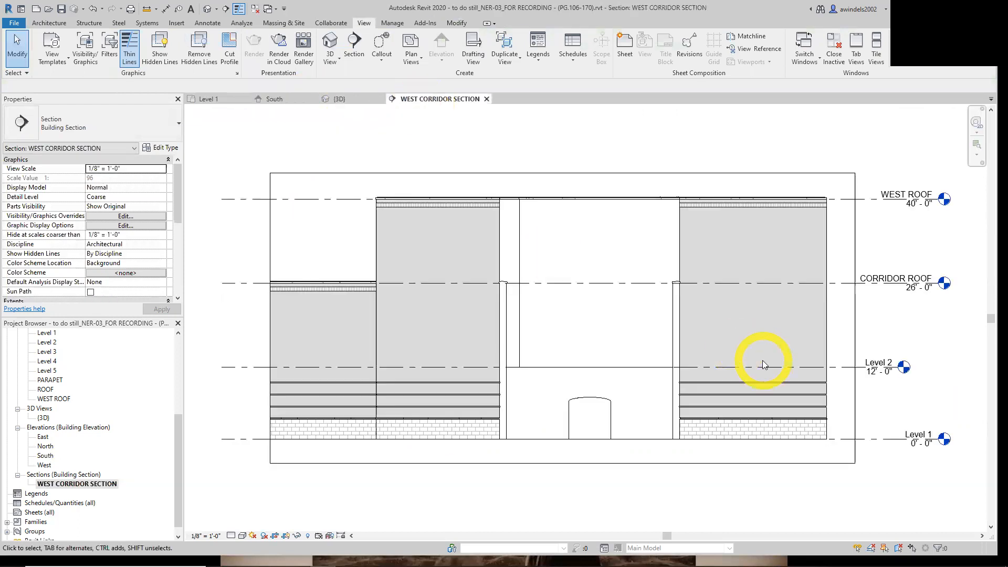
left_click(887, 382)
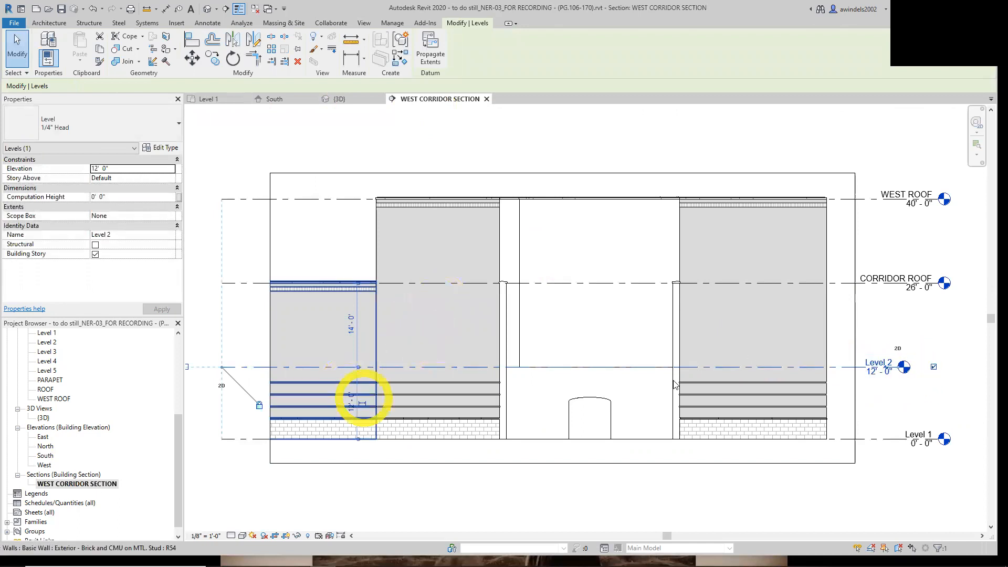
left_click(883, 394)
left_click(892, 367)
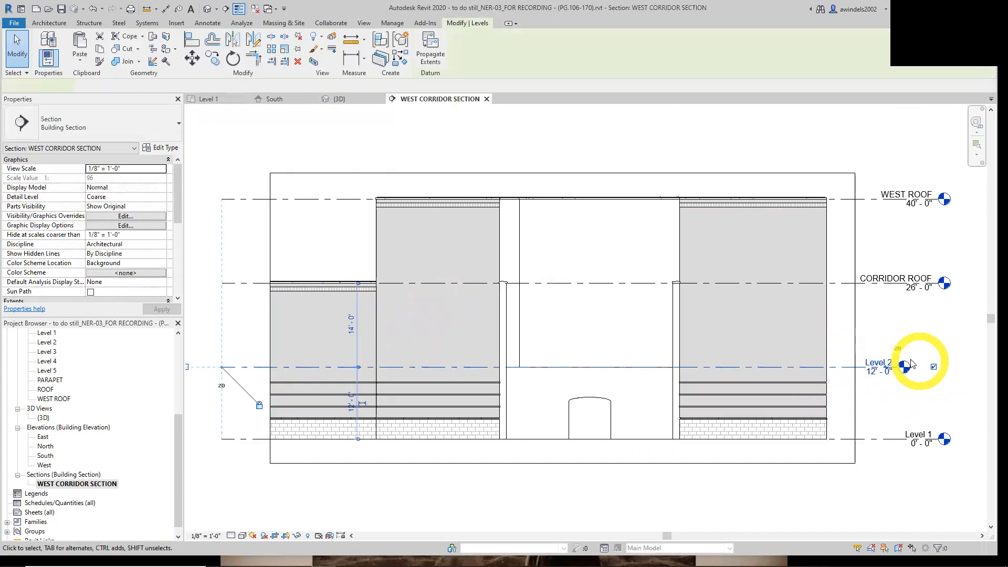
left_click_drag(903, 367, 937, 374)
left_click(922, 489)
scroll(921, 489, "down", 2)
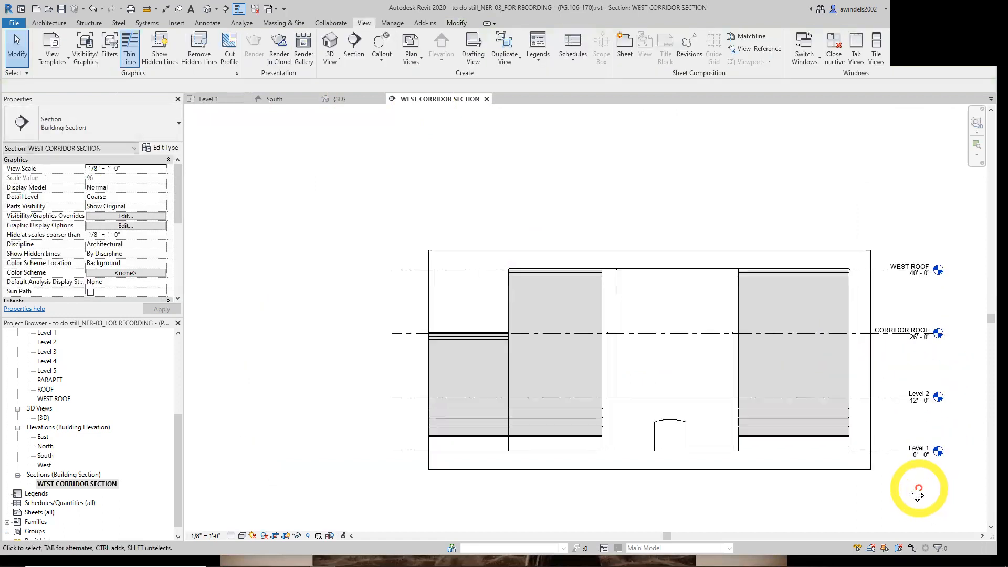
middle_click_drag(918, 488, 850, 482)
scroll(847, 473, "up", 1)
scroll(848, 477, "up", 1)
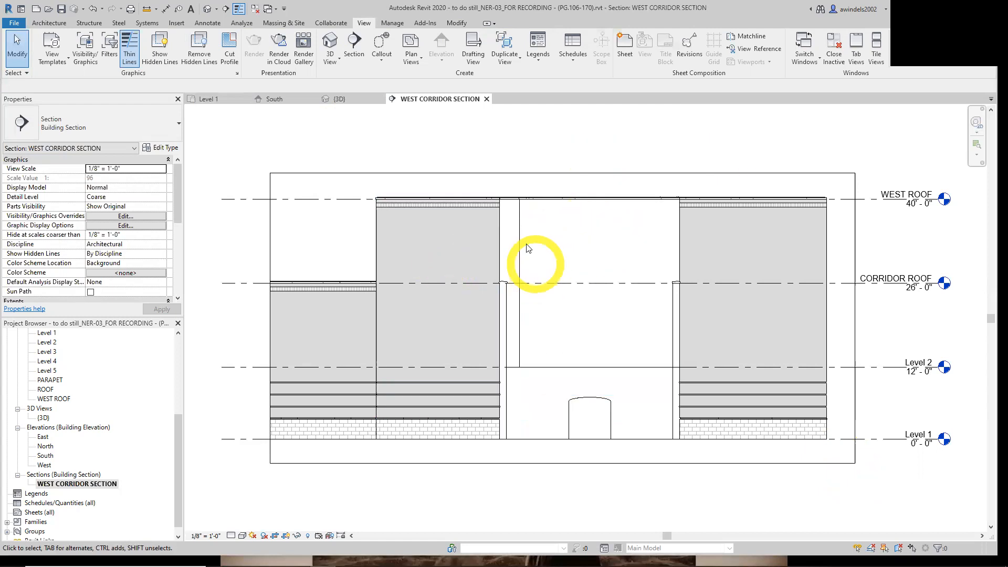
left_click_drag(489, 186, 656, 168)
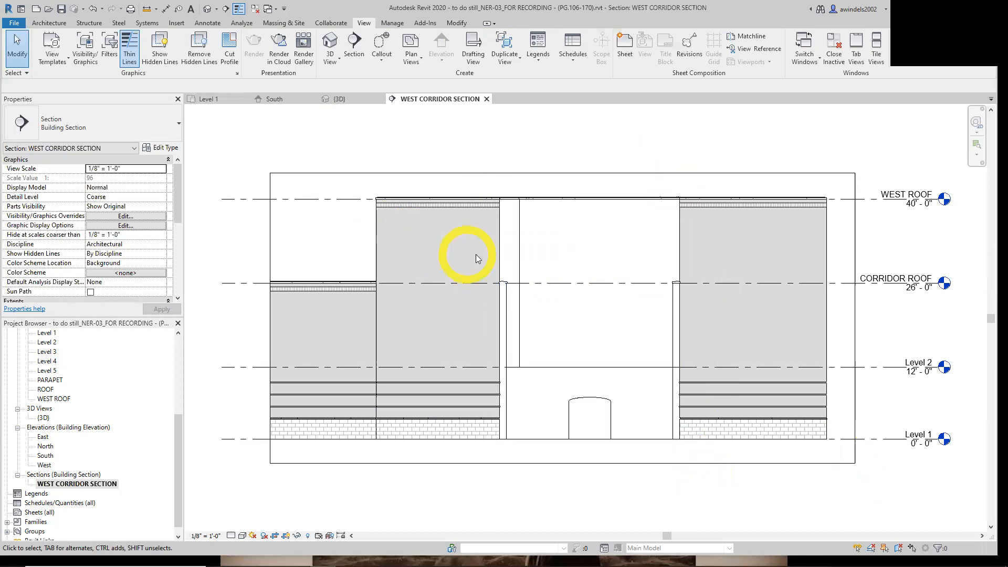
Edit the profile of the 40' wall directly south of the corridor, picking a line offset 2'-0" below the CORRIDOR ROOF level.
left_click(500, 262)
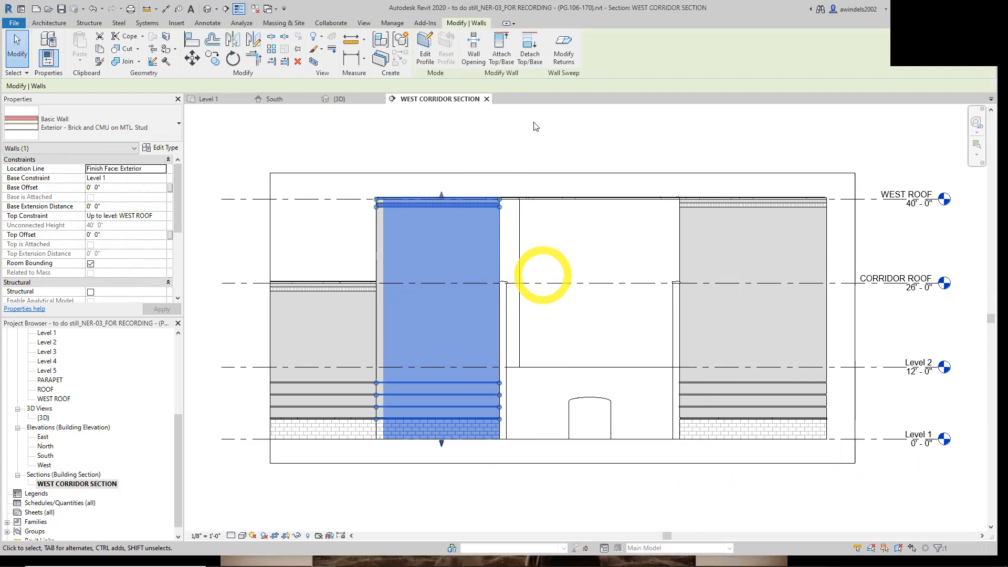
left_click(429, 59)
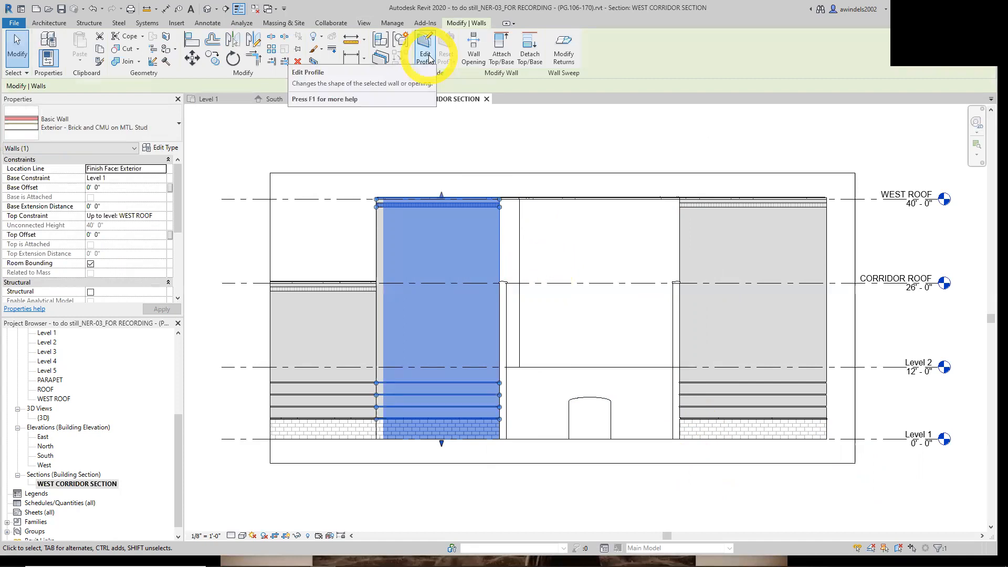
left_click(430, 59)
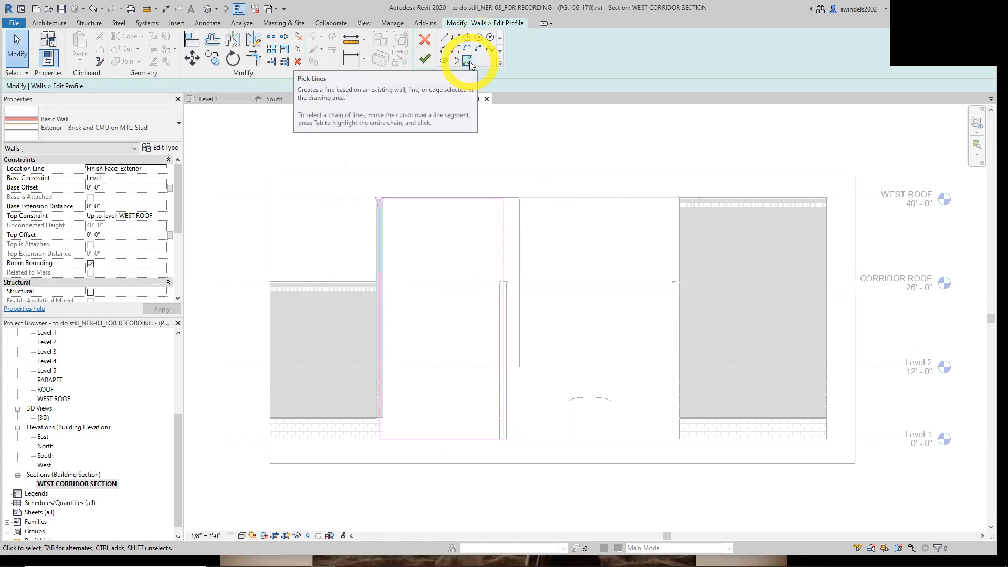
left_click(467, 62)
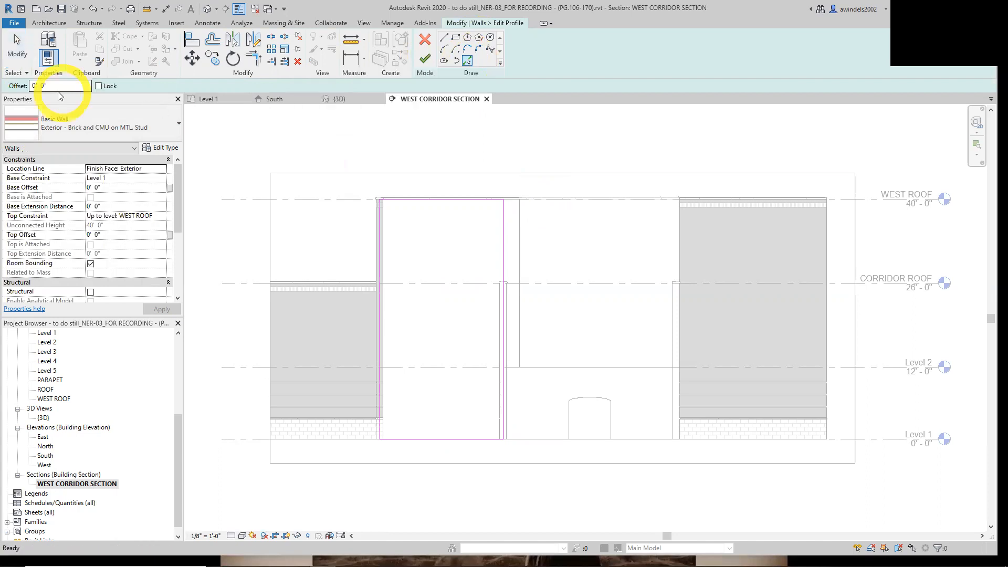
left_click(35, 85)
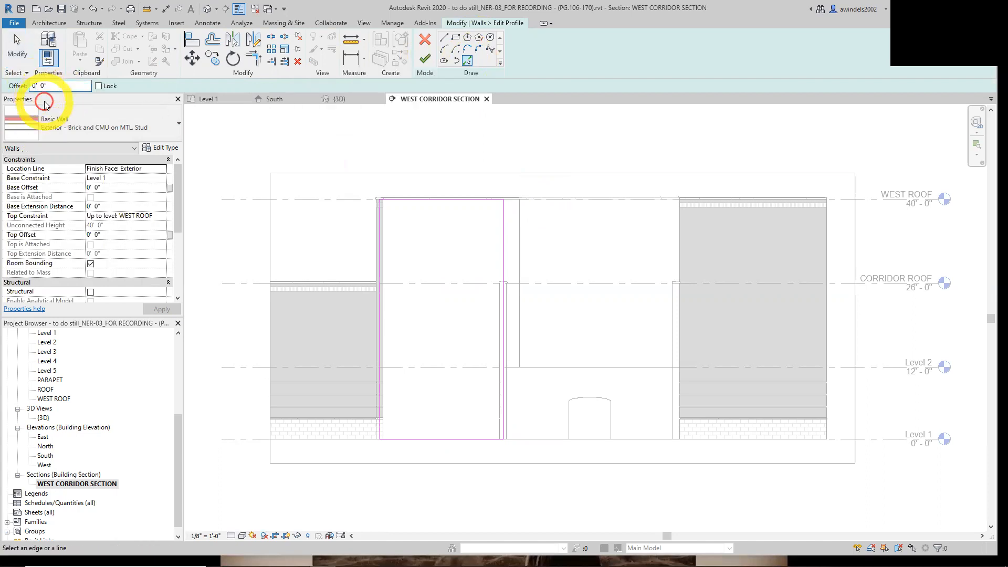
type("2")
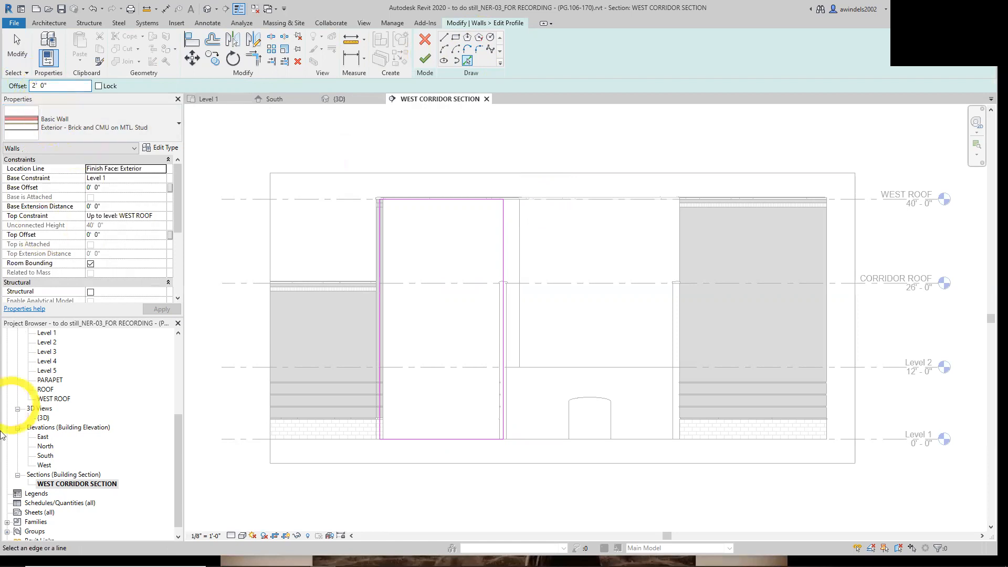
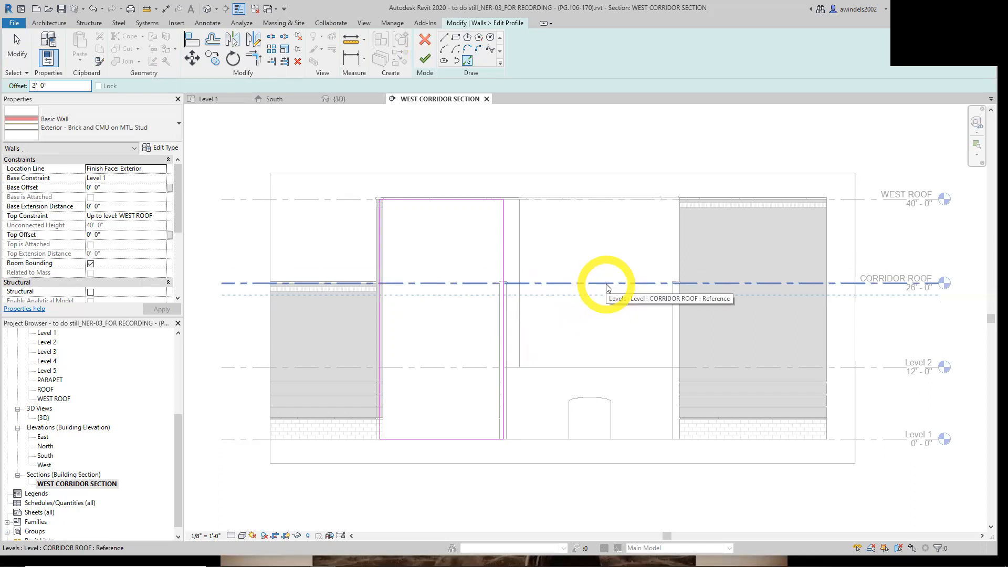
left_click(606, 287)
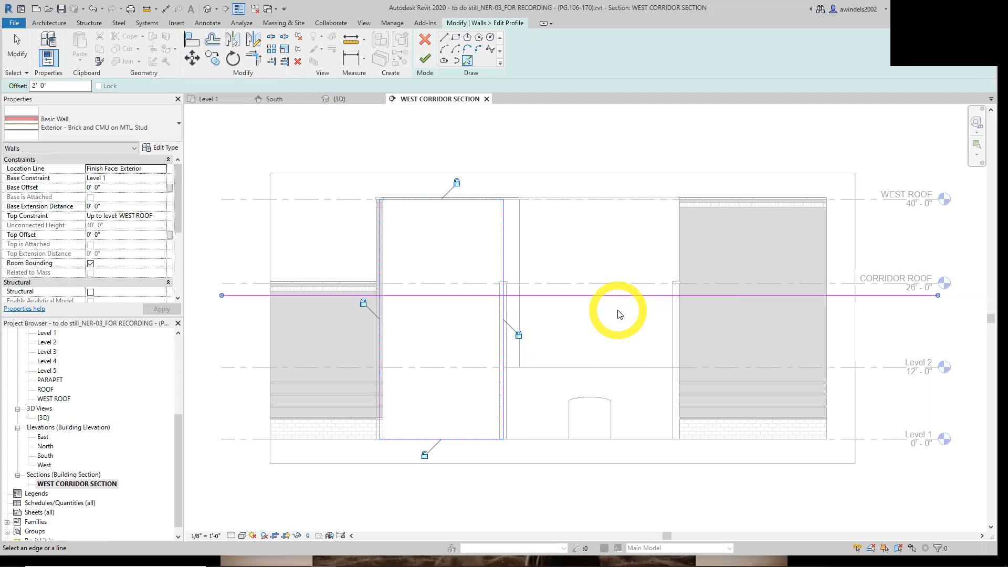
Reset the pick offset to 0 and add a profile line along the south edge of the wall north of the corridor.
left_click(35, 86)
key("BackSpace")
type("0")
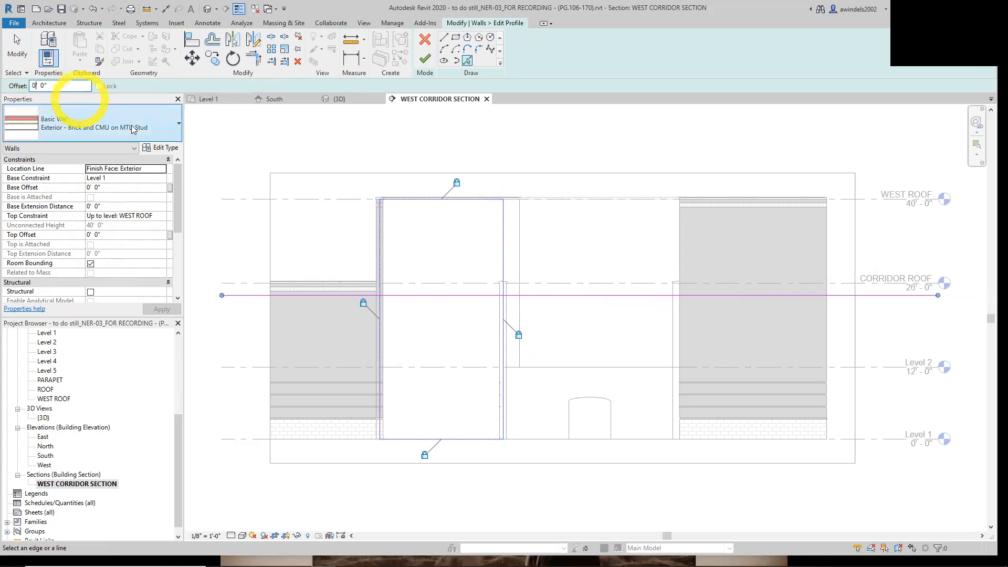
left_click(543, 327)
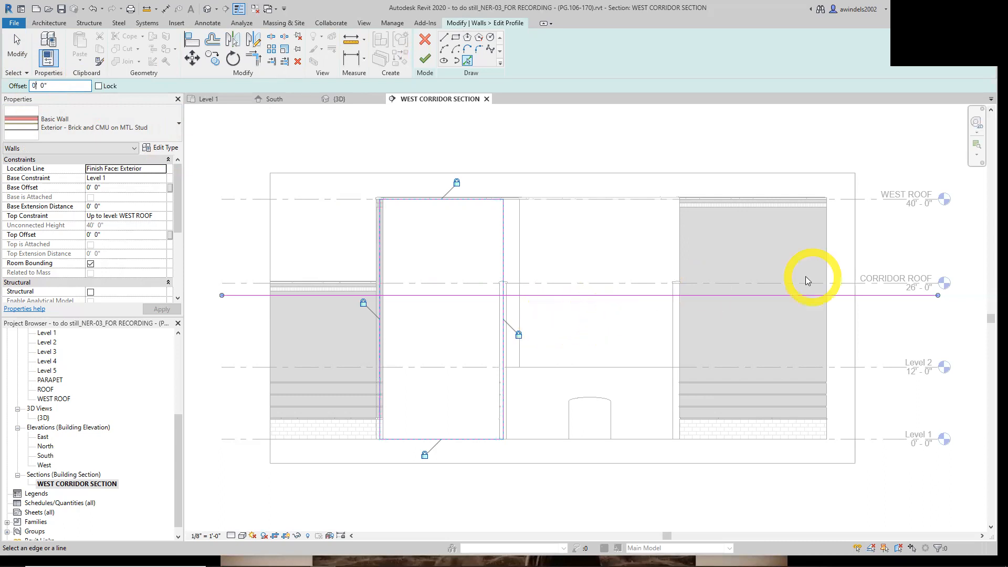
left_click(679, 265)
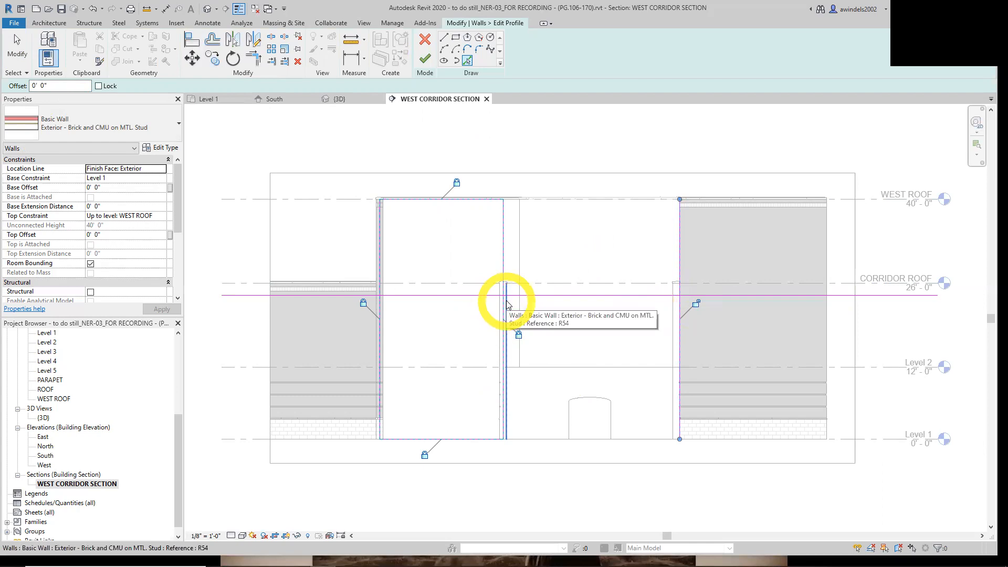
scroll(501, 341, "up", 3)
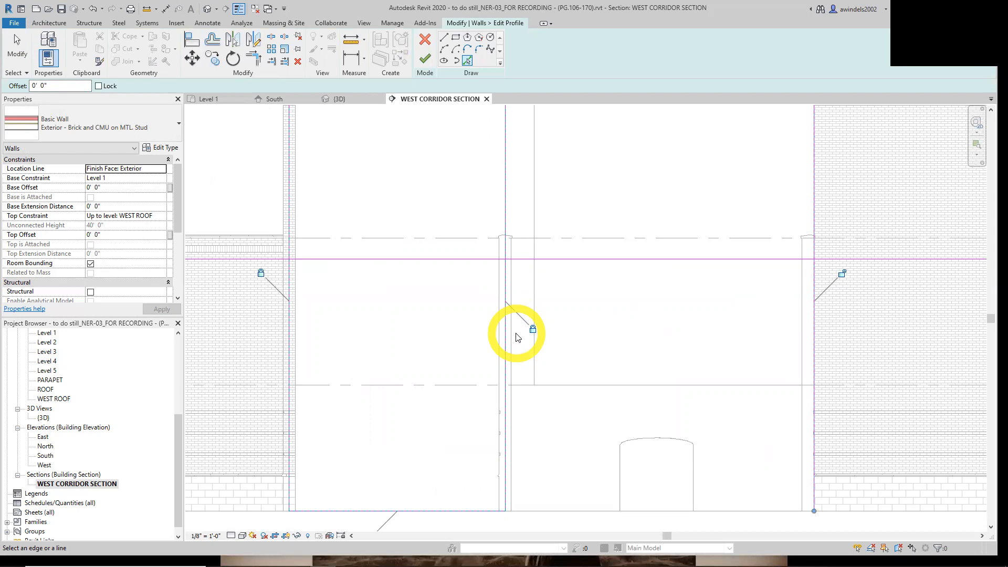
left_click(565, 265)
middle_click_drag(780, 283, 591, 325)
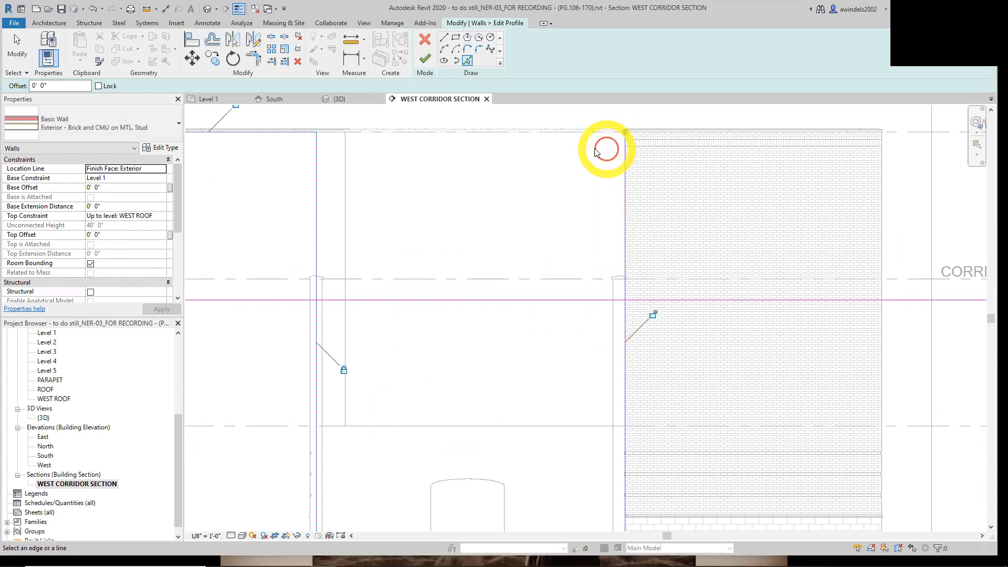
middle_click_drag(428, 187, 583, 223)
left_click(441, 180)
left_click(454, 175)
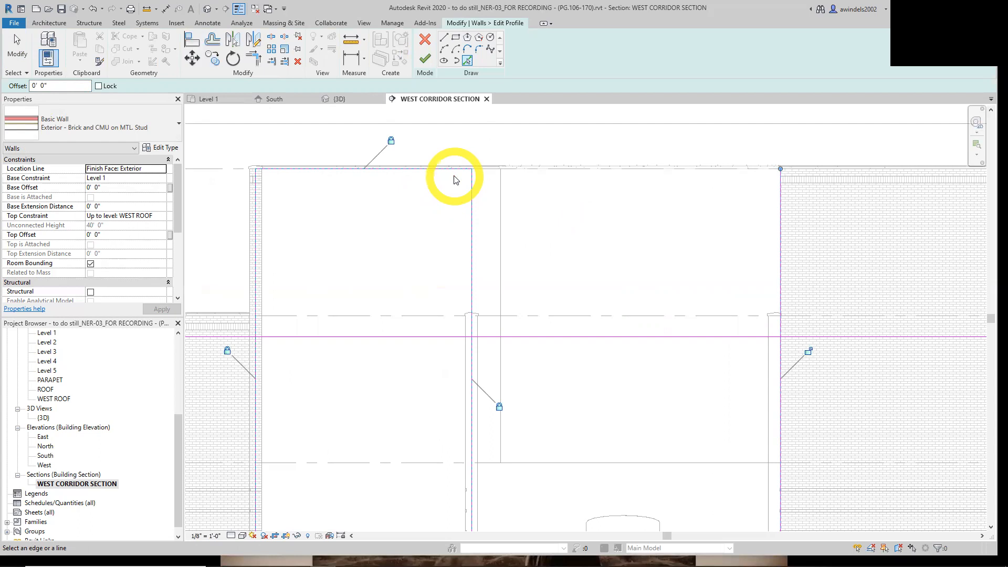
scroll(467, 194, "down", 2)
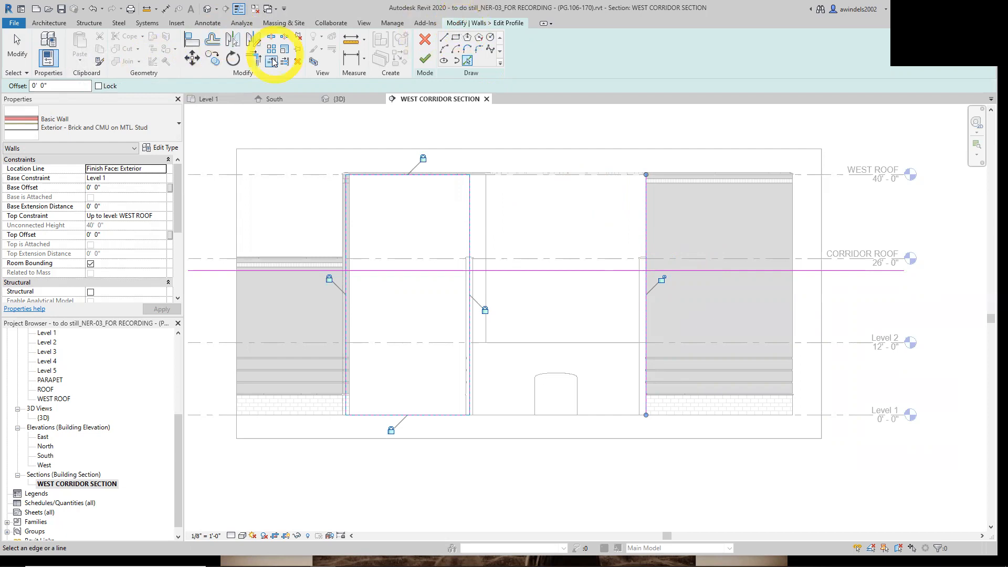
key("Escape")
key("Escape")
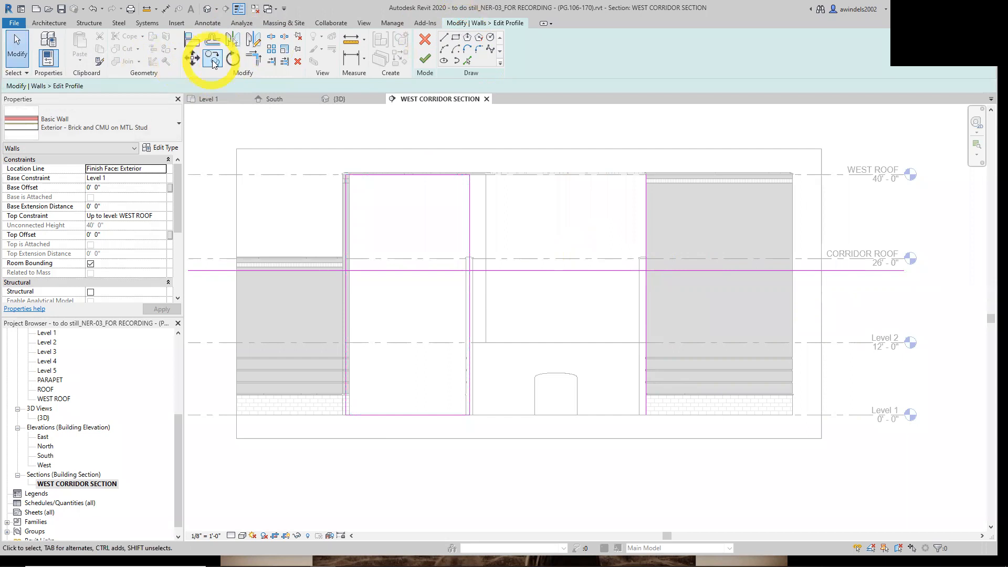
Trim the profile line below CORRIDOR ROOF to the wall profile's original north edge, keeping the portion over the corridor.
left_click(270, 63)
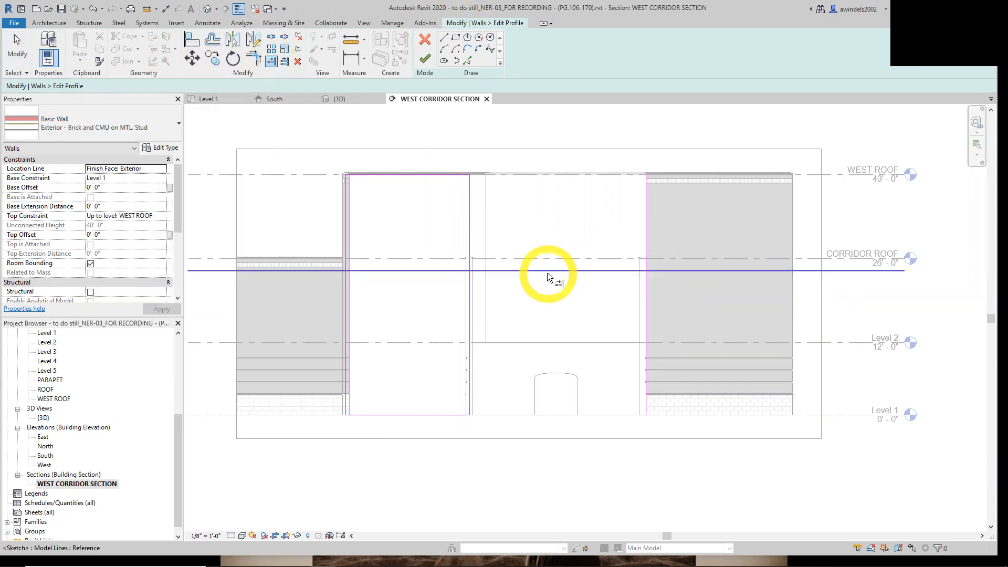
left_click(469, 286)
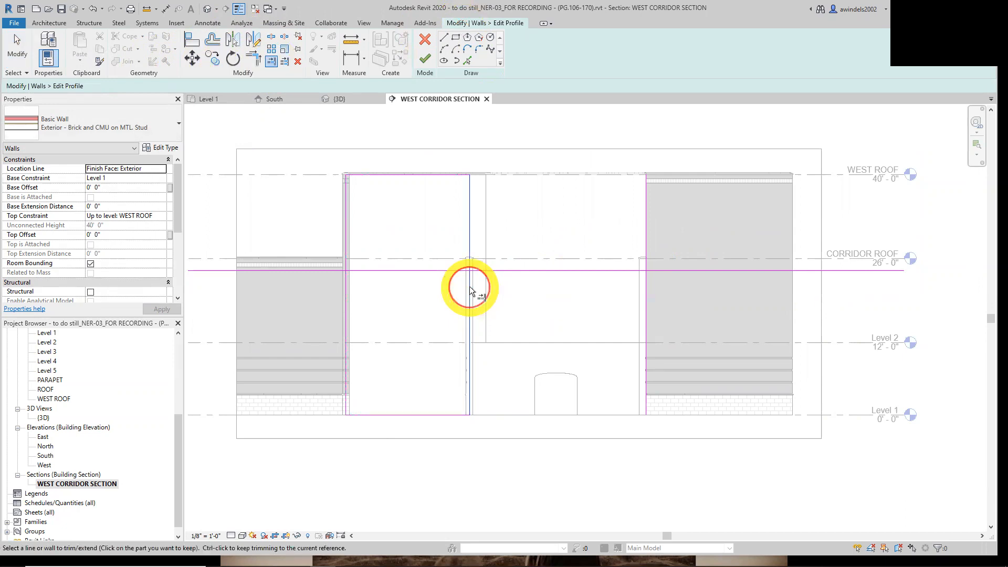
left_click(496, 269)
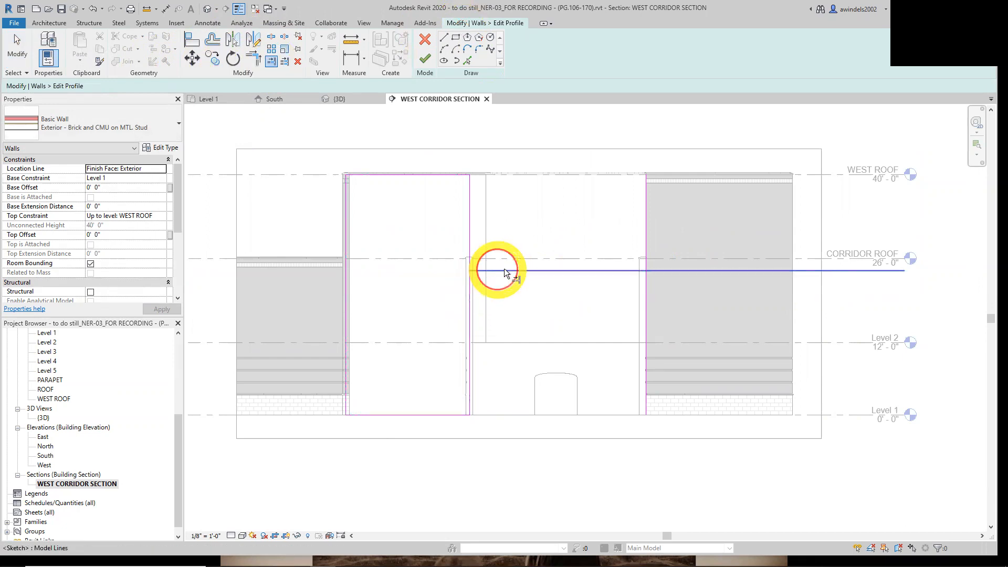
Trim the north vertical profile line to its part above the offset line, and extend the top profile line to meet it.
left_click(648, 276)
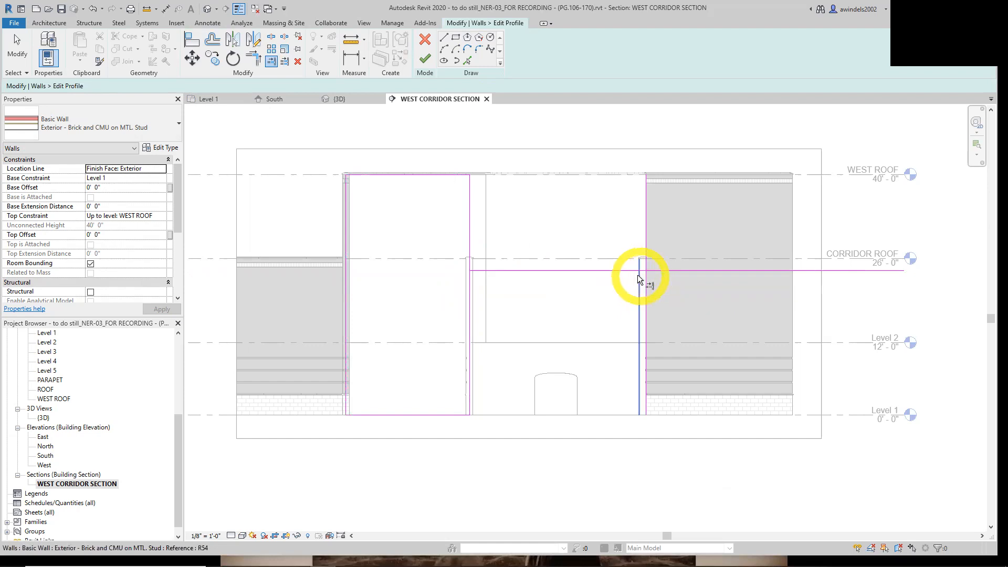
left_click(646, 240)
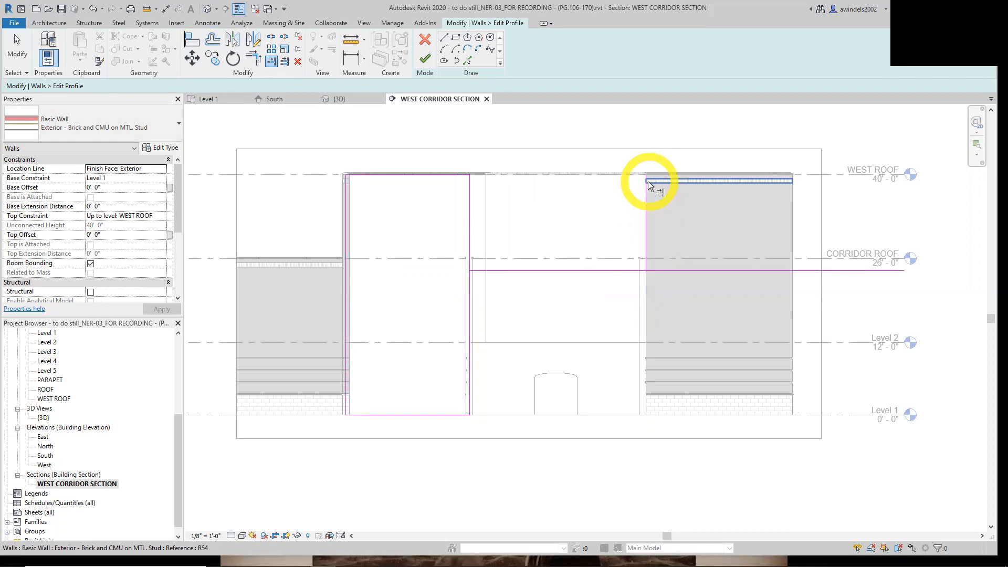
left_click(452, 176)
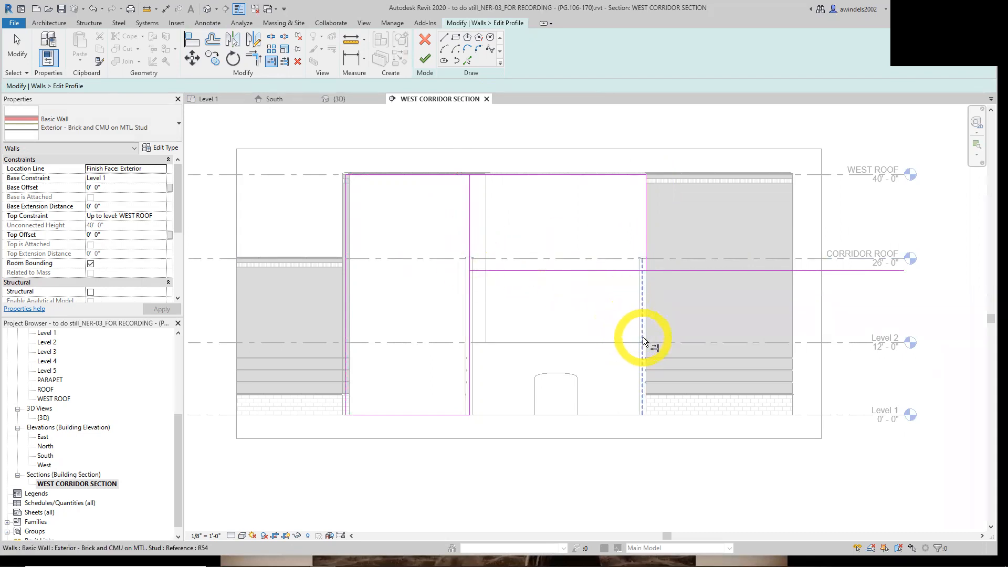
middle_click_drag(644, 336, 622, 294)
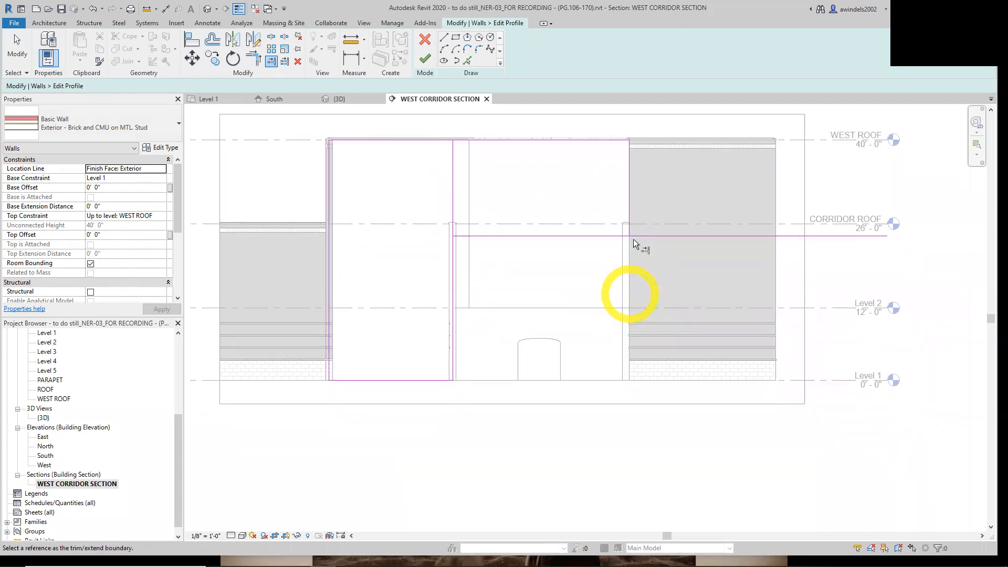
Try to finish the wall profile sketch with its intersecting lines, and discard the edits to the elevation profile.
left_click(425, 59)
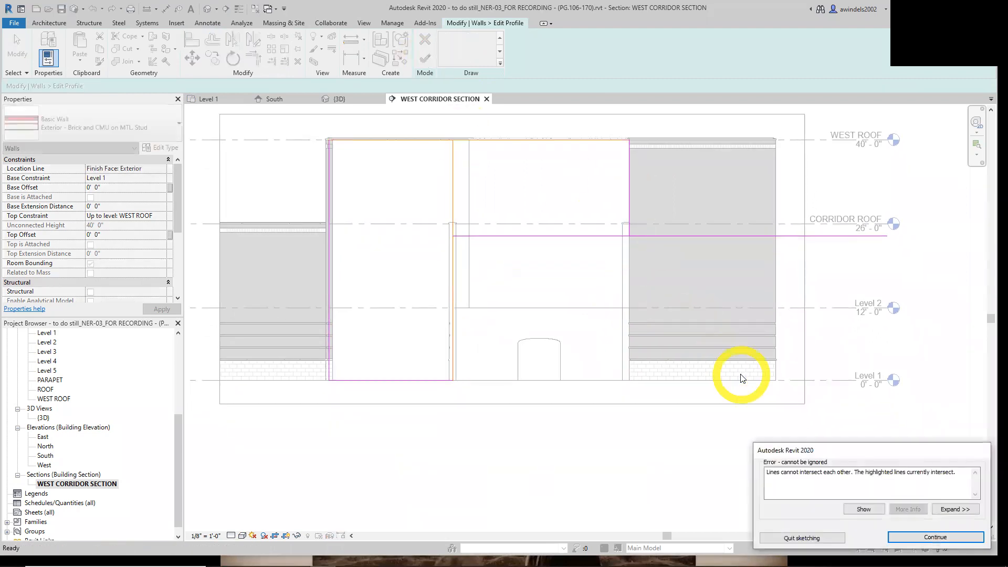
left_click(916, 537)
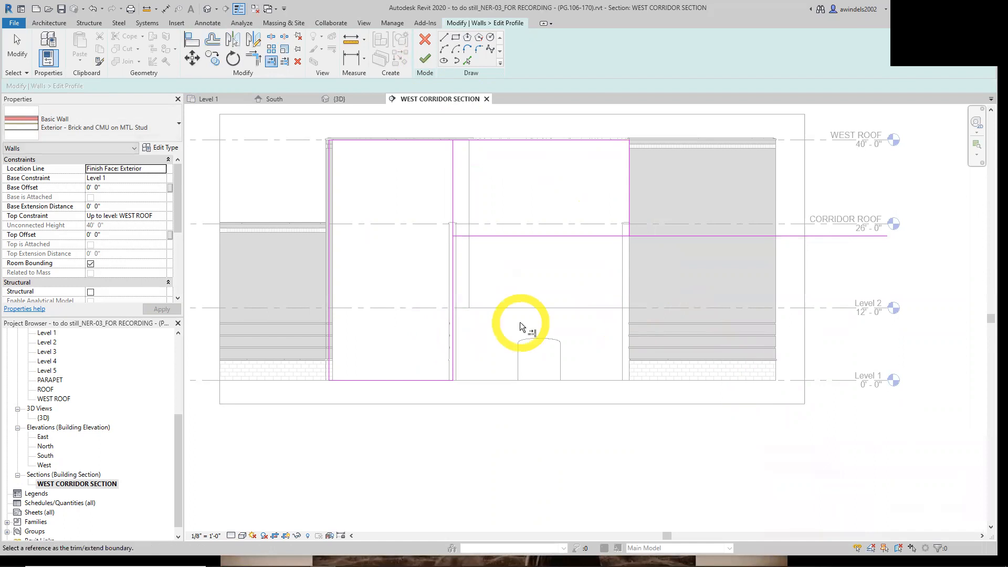
left_click(452, 190)
key("Escape")
key("Escape")
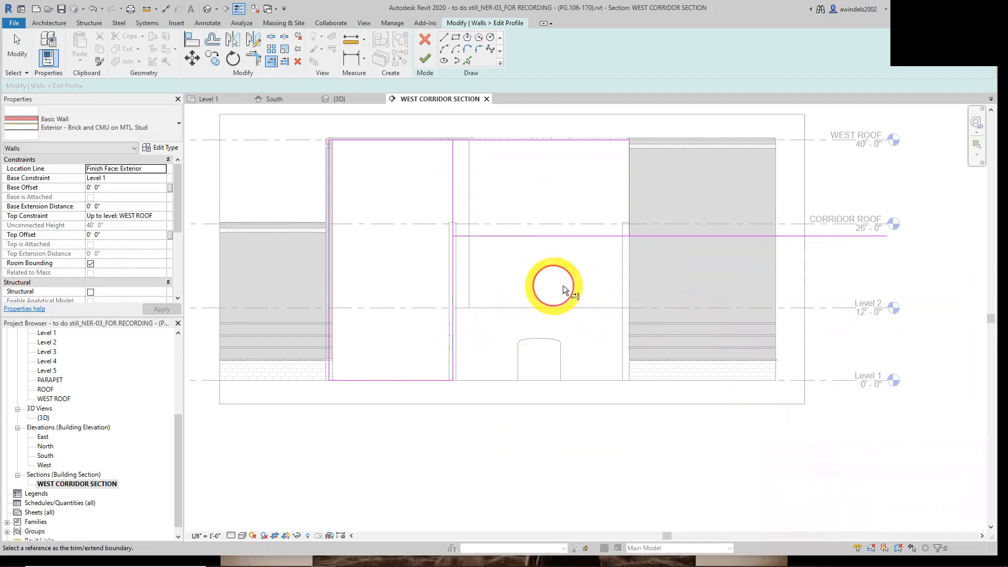
left_click(424, 40)
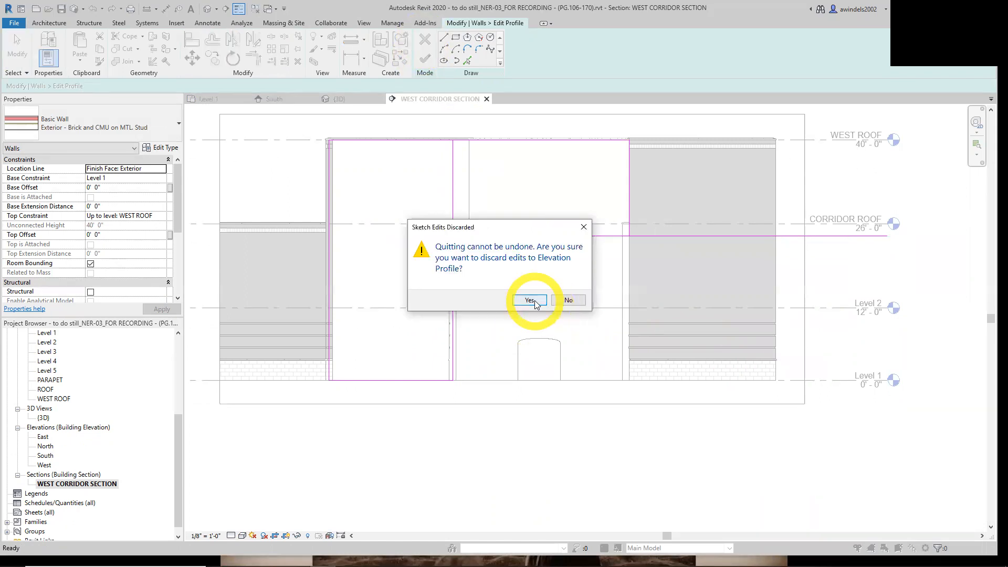
left_click(530, 300)
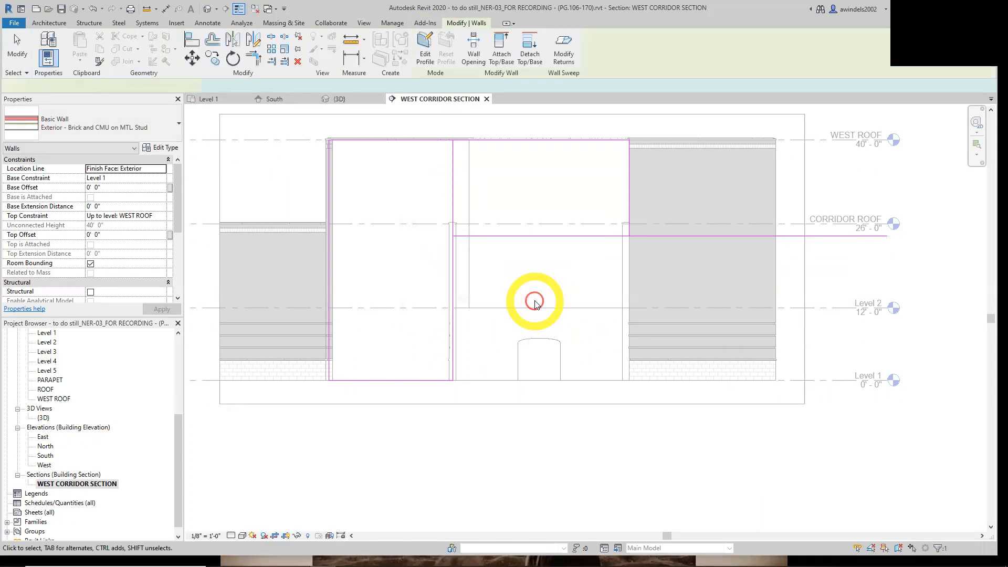
Edit the 40' wall's profile again and add a picked line offset 2'-0" below the CORRIDOR ROOF level.
left_click(425, 50)
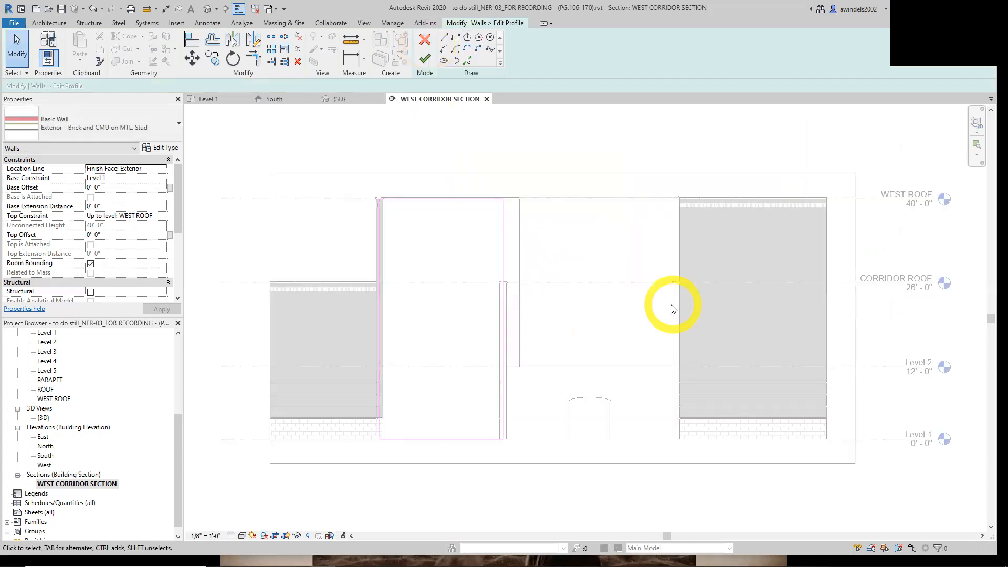
middle_click_drag(551, 323, 572, 313)
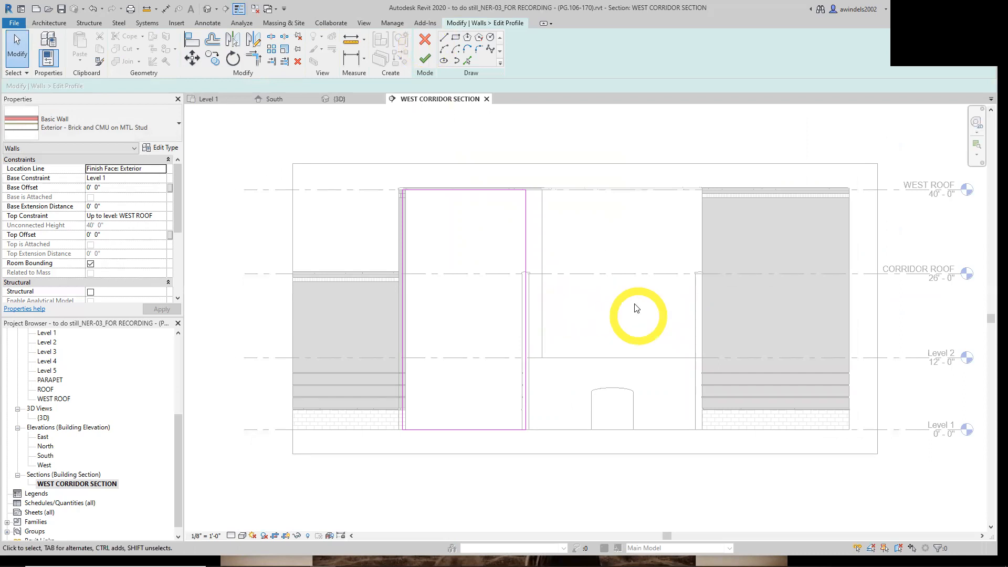
left_click(465, 62)
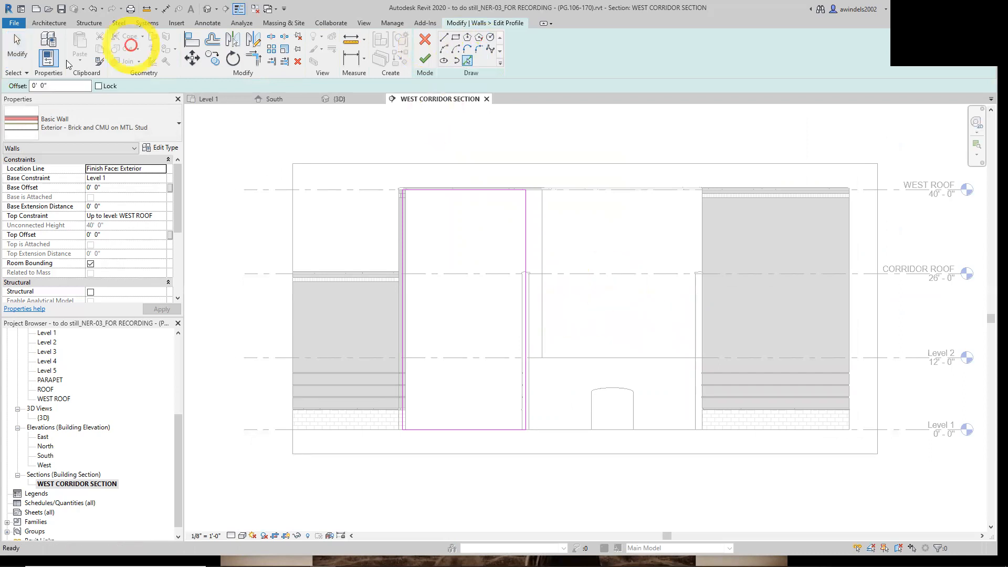
double_click(40, 87)
type("2")
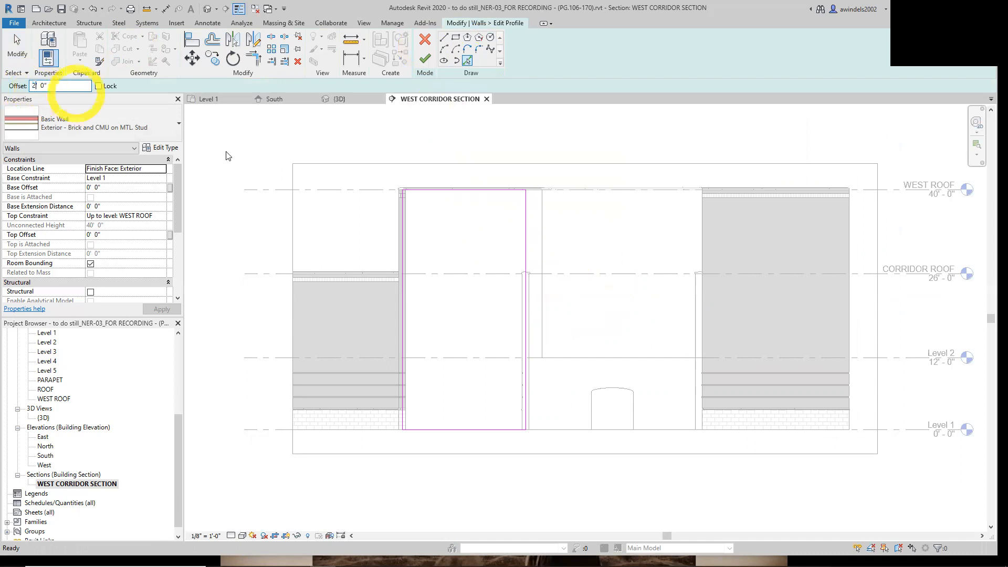
left_click(572, 282)
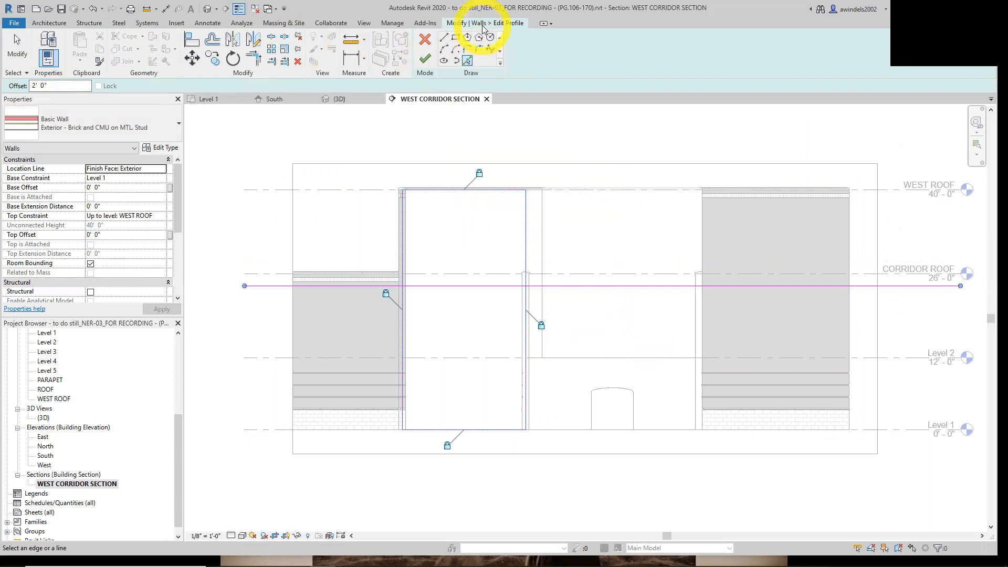
Set the pick offset to 0 and add a vertical profile line along the south edge of the wall north of the corridor.
left_click(467, 61)
double_click(32, 86)
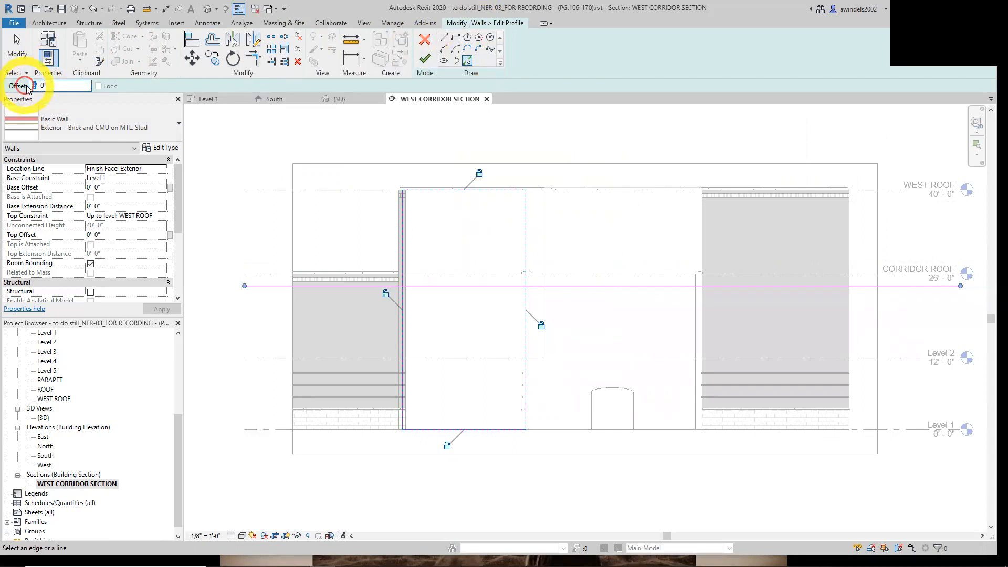
type("0")
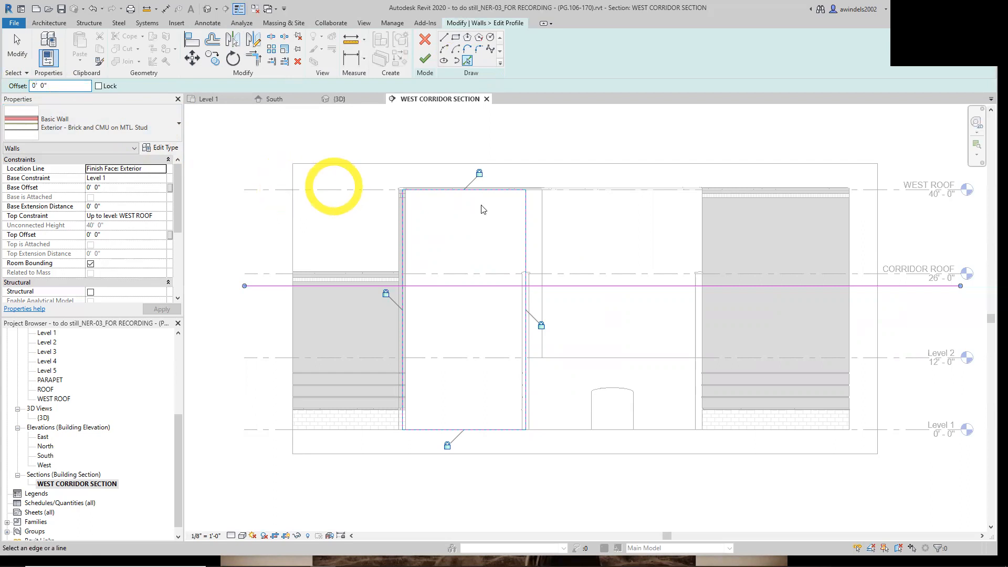
scroll(698, 265, "up", 5)
scroll(683, 277, "up", 2)
left_click(674, 285)
scroll(435, 231, "down", 2)
scroll(434, 233, "down", 3)
middle_click_drag(415, 233, 587, 301)
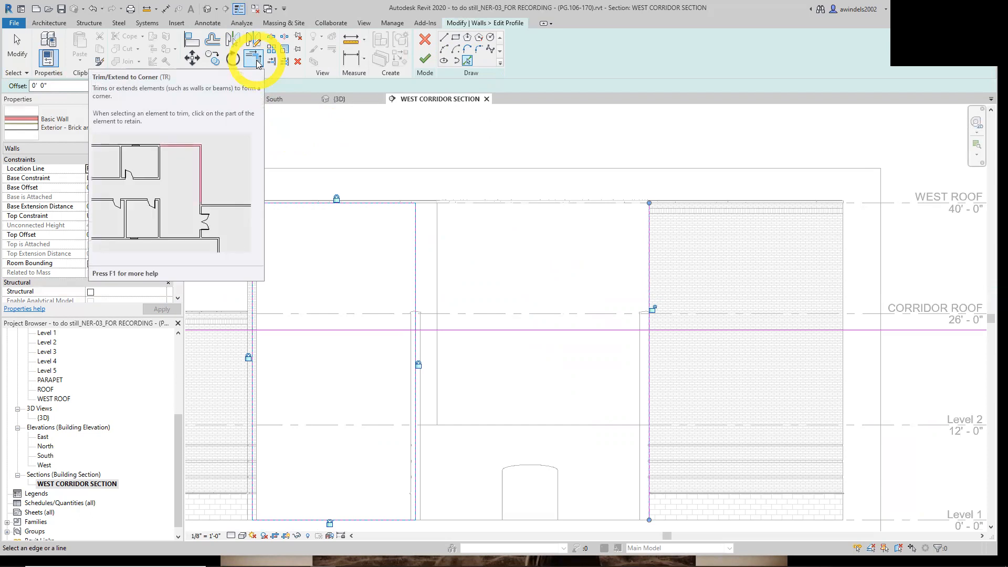
key("Escape")
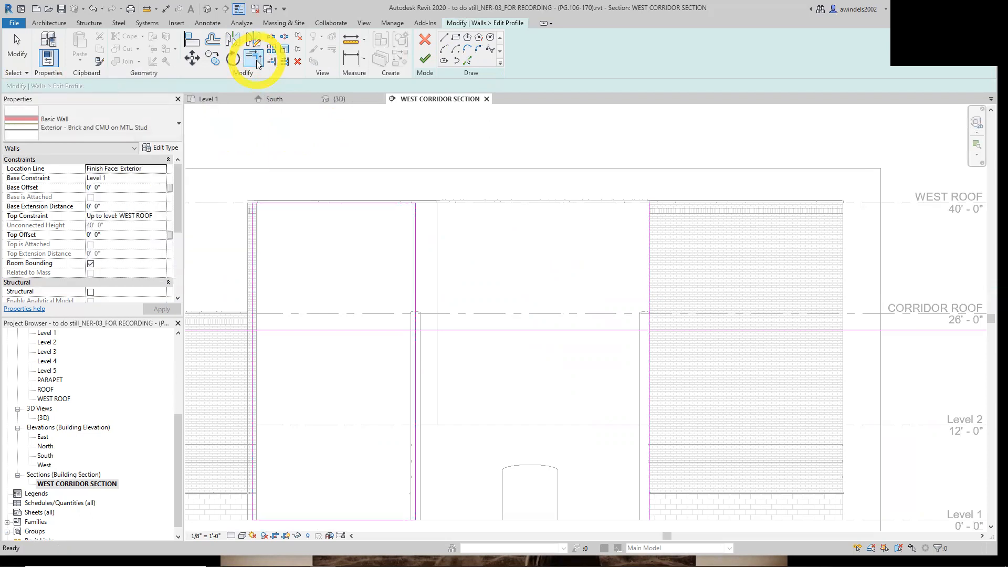
Trim the offset line to corners with the original north edge and the new vertical line, keeping the part over the corridor.
left_click(257, 62)
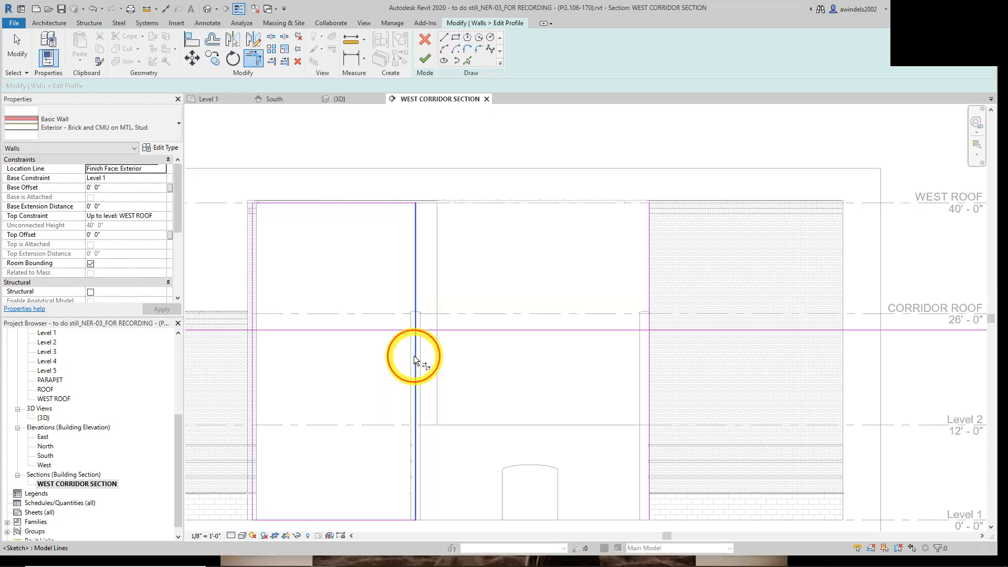
left_click(444, 329)
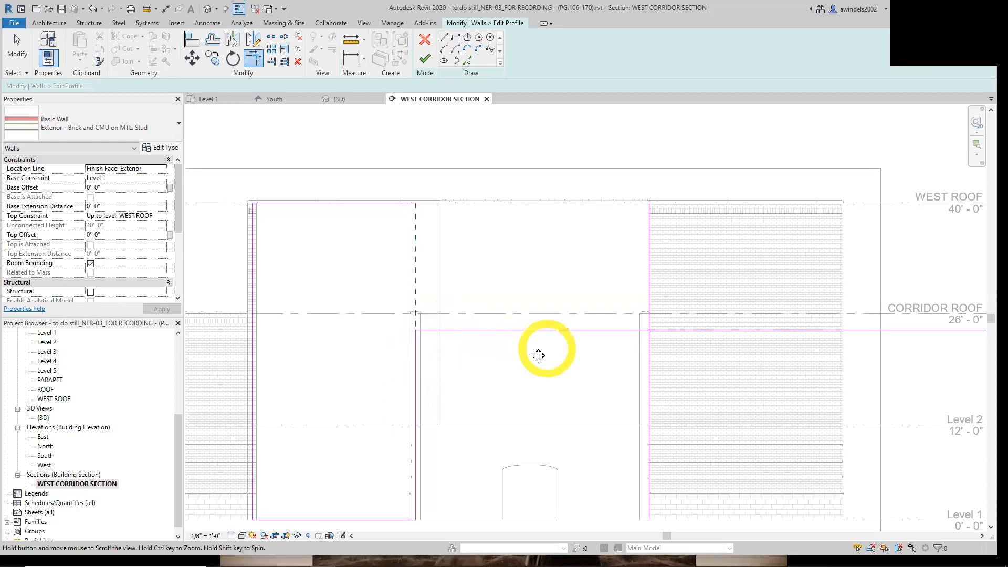
middle_click_drag(534, 352, 443, 348)
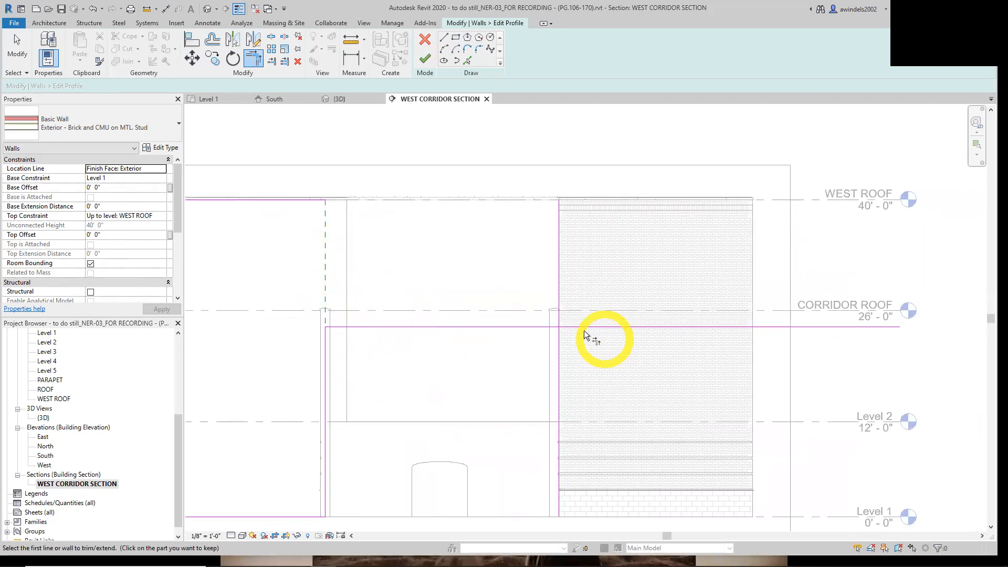
left_click(542, 326)
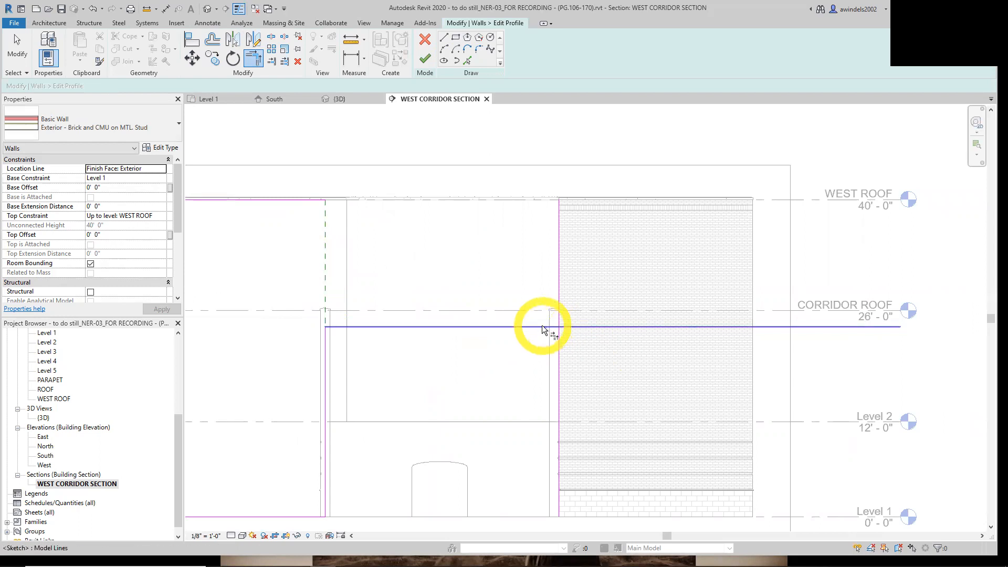
left_click(559, 293)
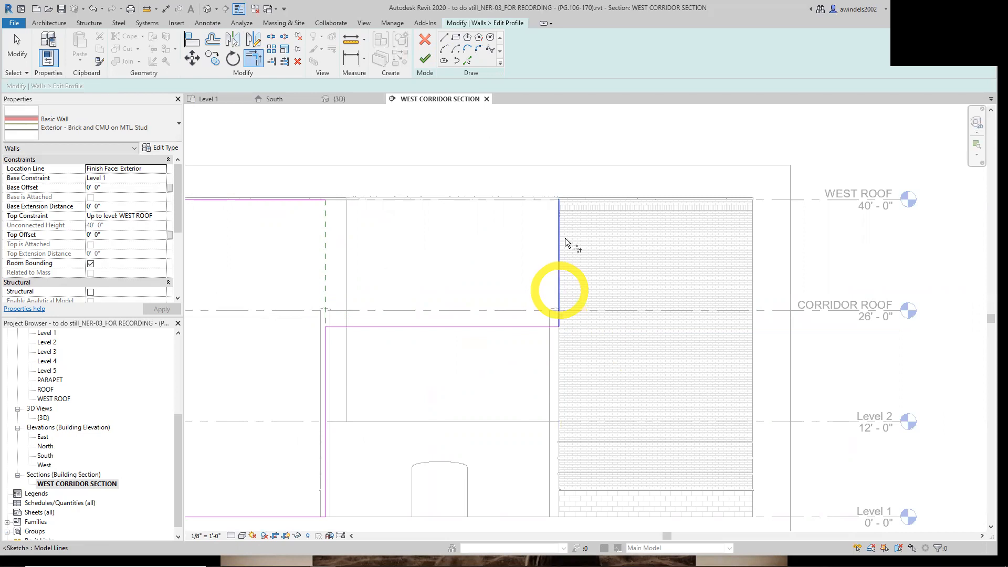
Extend the top profile line to meet the new vertical line, and finish the wall profile edit.
left_click(300, 200)
scroll(602, 329, "down", 2)
middle_click_drag(602, 329, 652, 303)
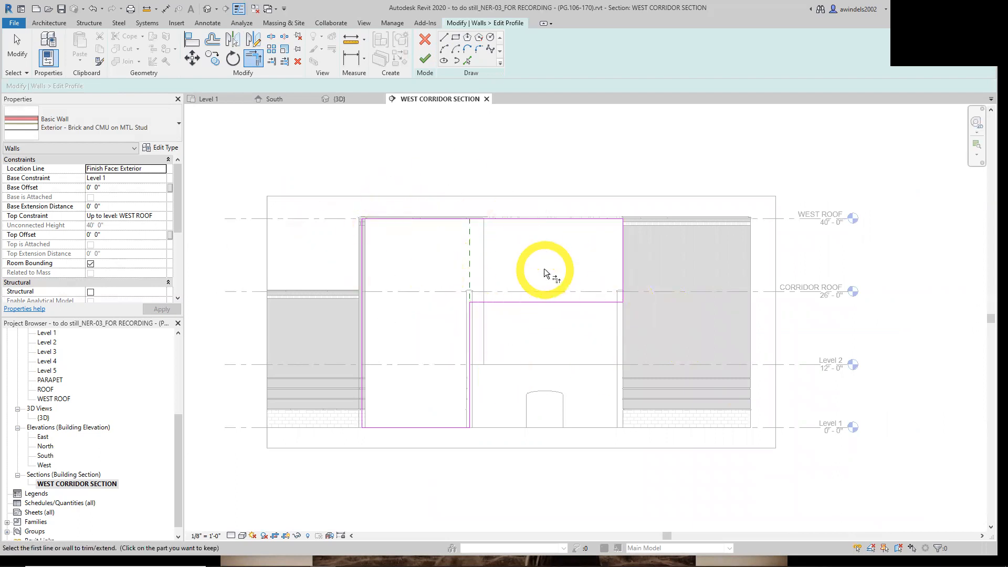
left_click(425, 60)
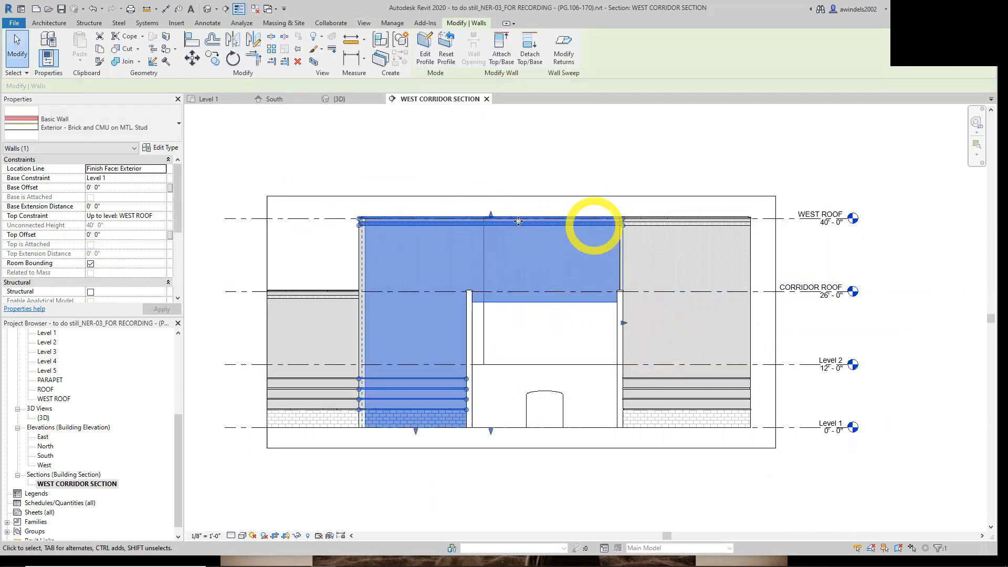
key("Escape")
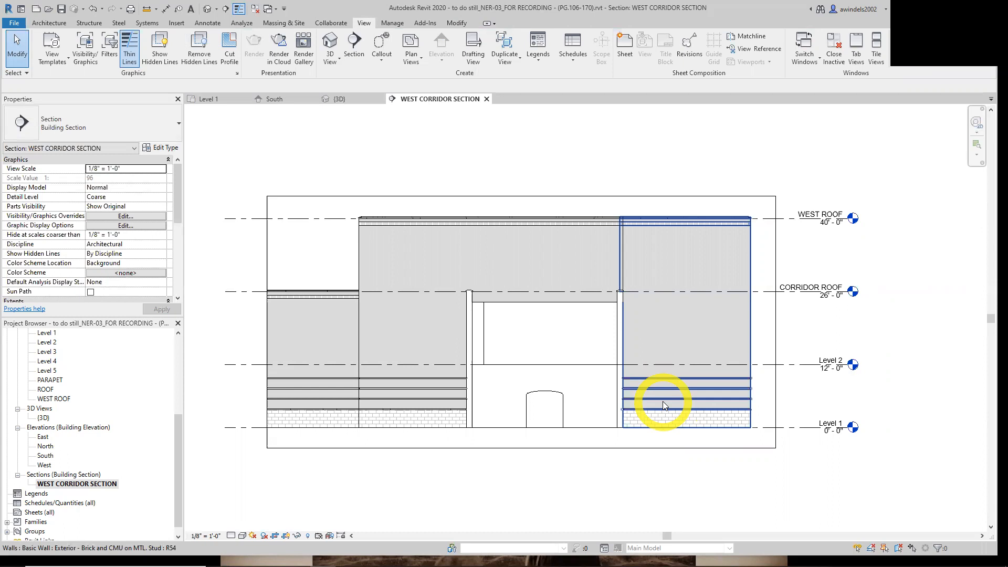
Reopen the wall's profile and try to align its north vertical line and the dashed wall end line, then finish the sketch.
scroll(685, 279, "up", 5)
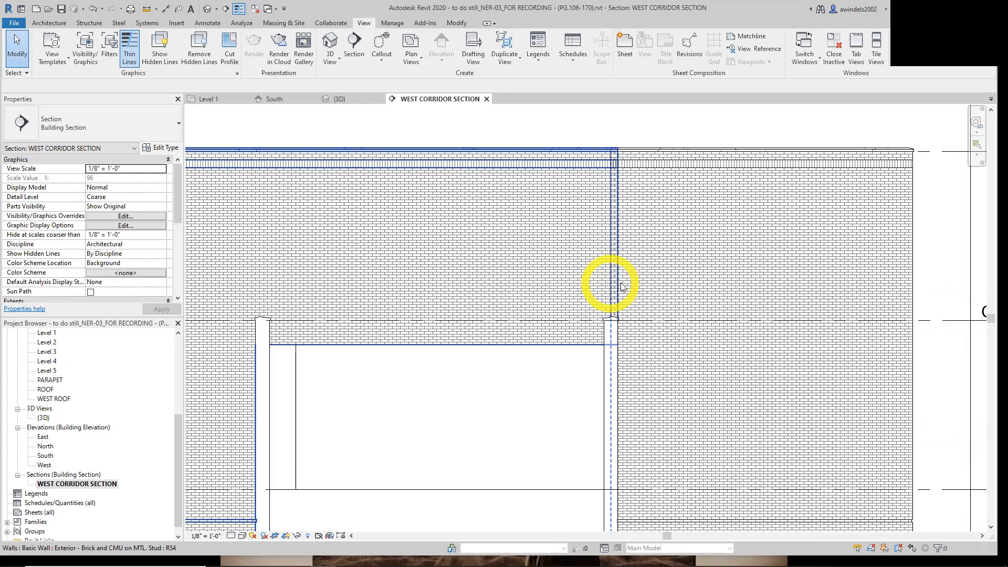
scroll(616, 304, "up", 2)
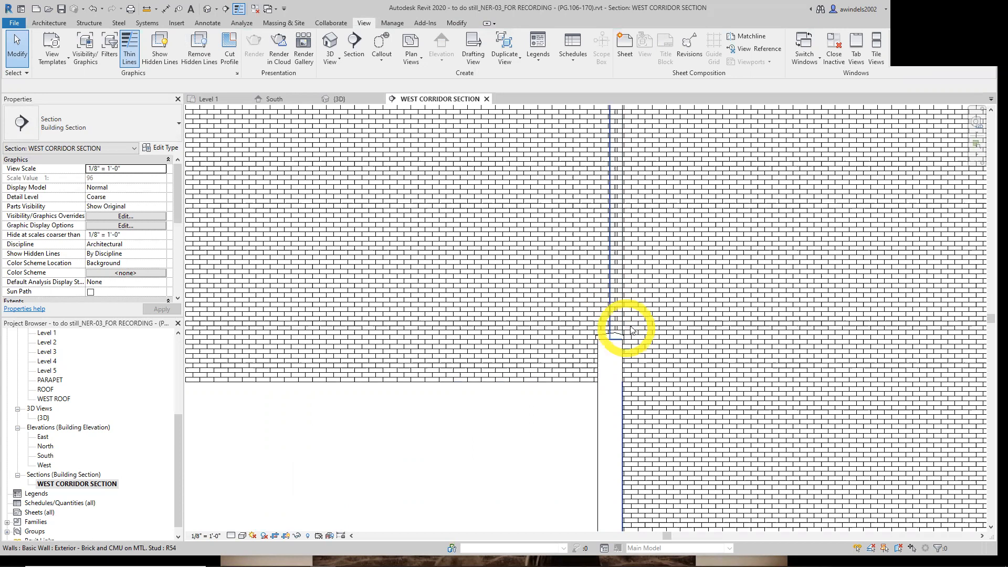
scroll(596, 306, "down", 5)
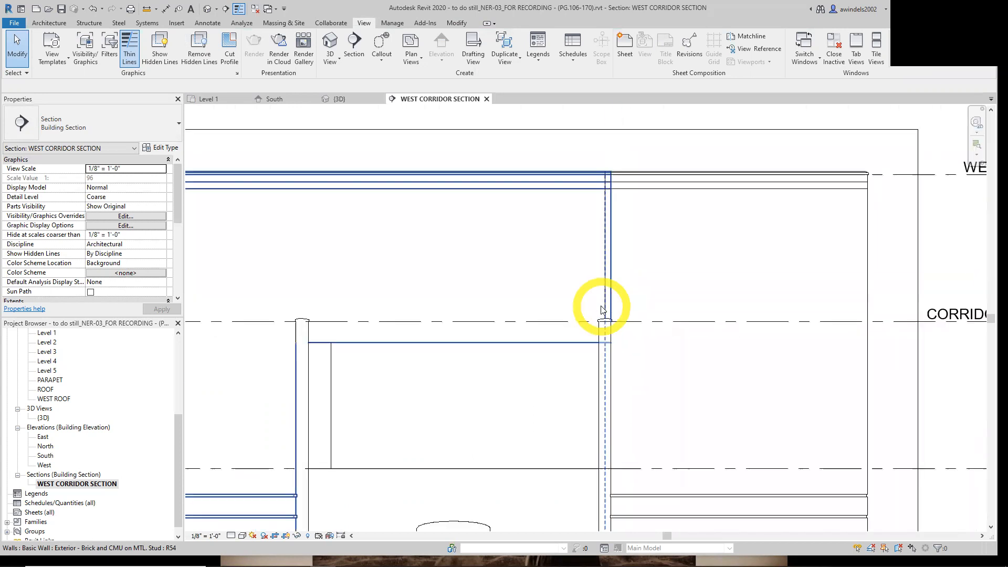
scroll(598, 307, "up", 3)
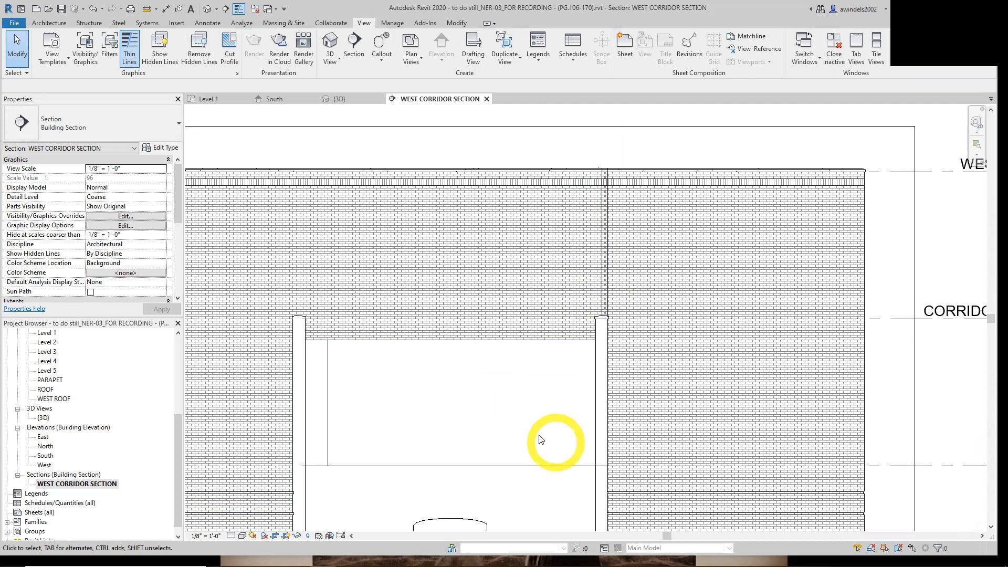
left_click(494, 339)
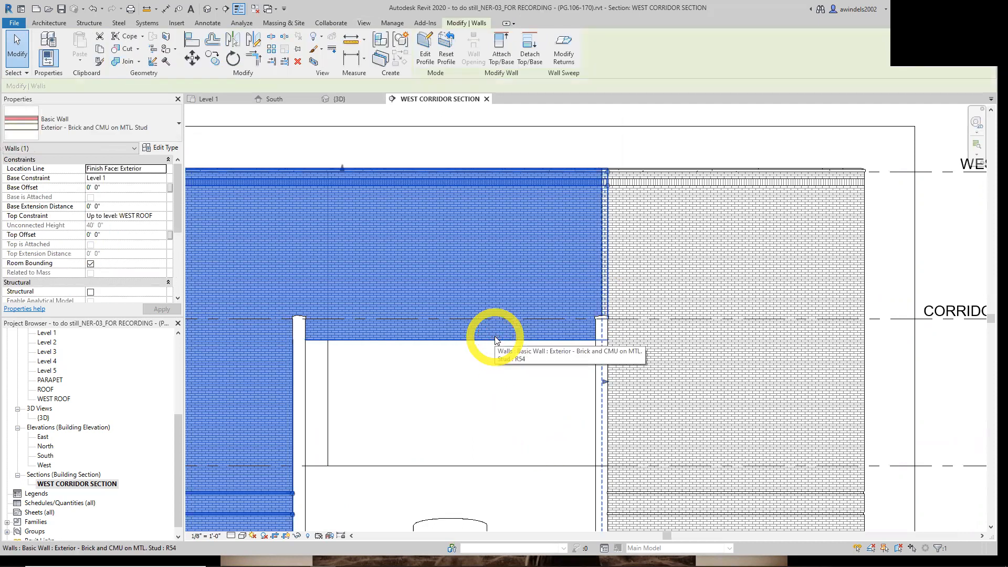
left_click(424, 41)
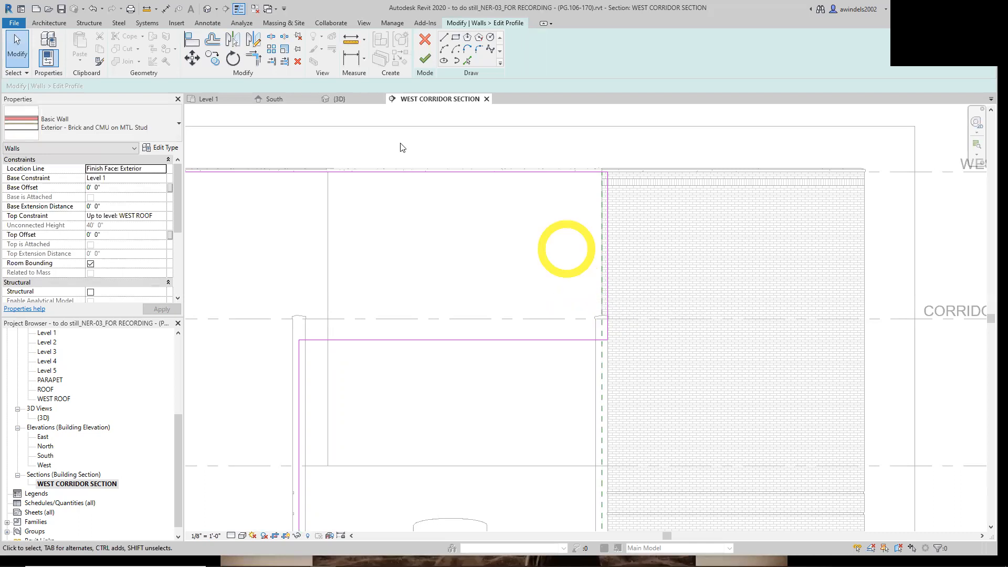
left_click(192, 40)
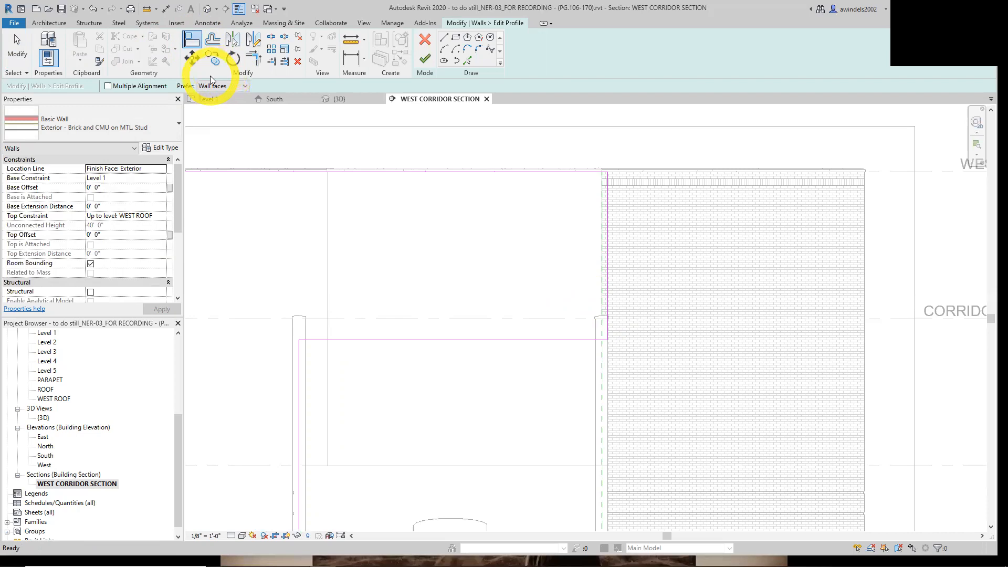
left_click(609, 297)
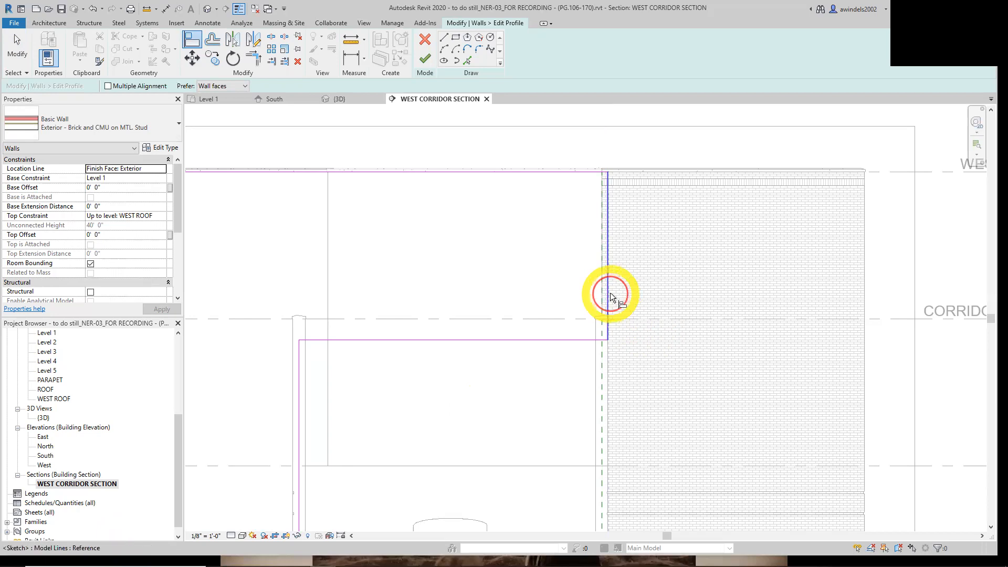
left_click(601, 295)
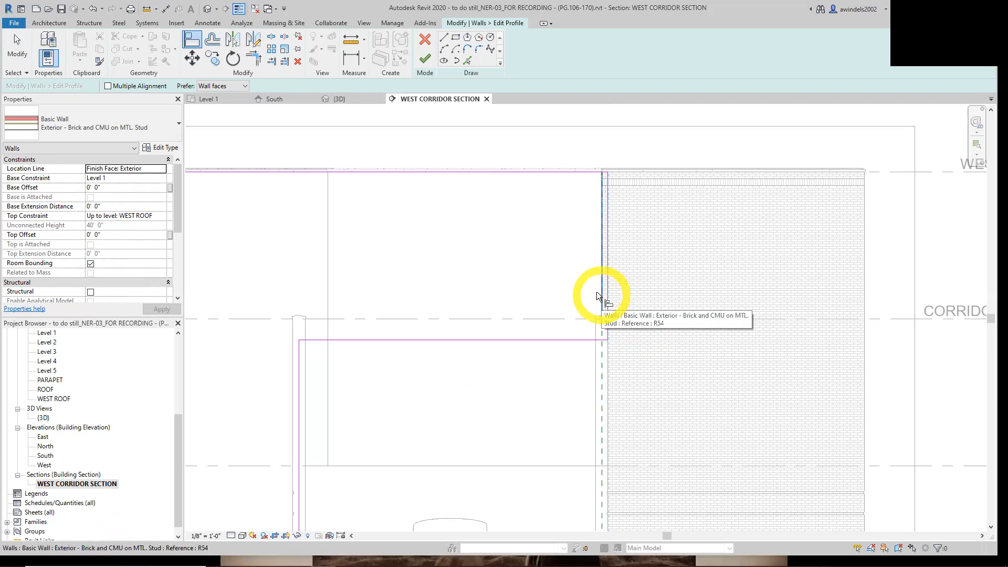
left_click(602, 297)
left_click(427, 60)
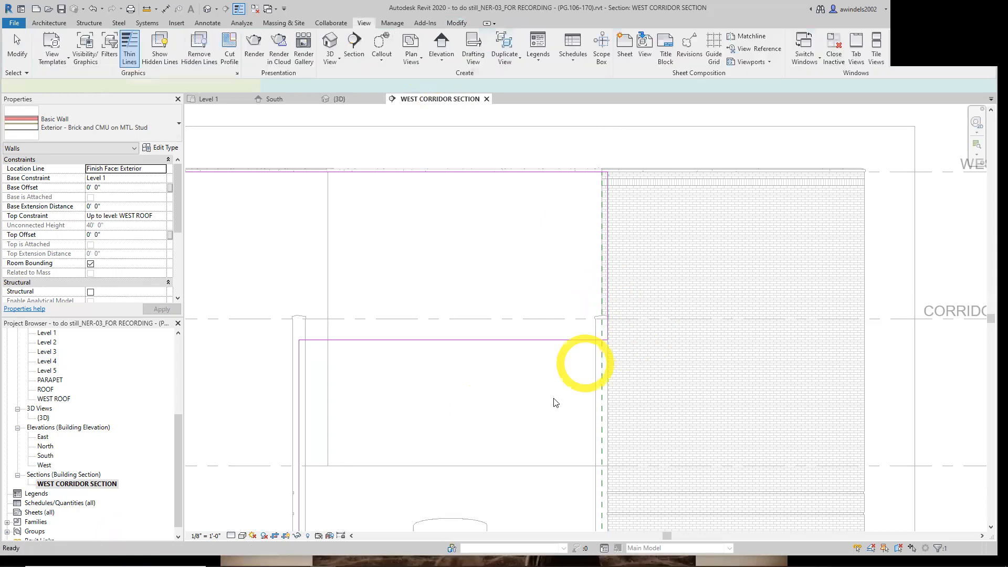
left_click(554, 402)
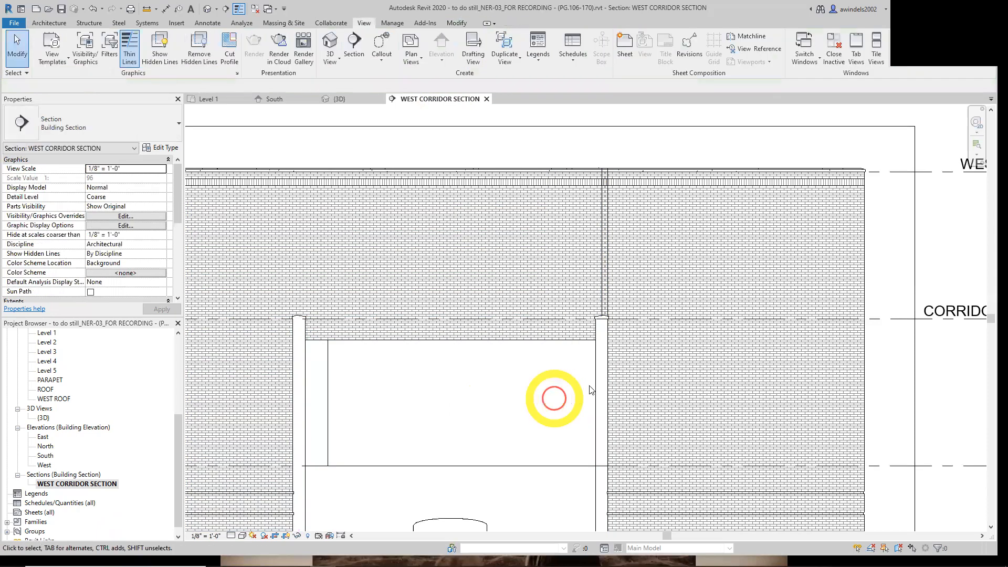
Inspect the joint between the wall over the corridor and the wall north of it, selecting both walls to compare their extents.
left_click(603, 313)
left_click(557, 355)
scroll(624, 303, "up", 1)
middle_click_drag(624, 302, 572, 340)
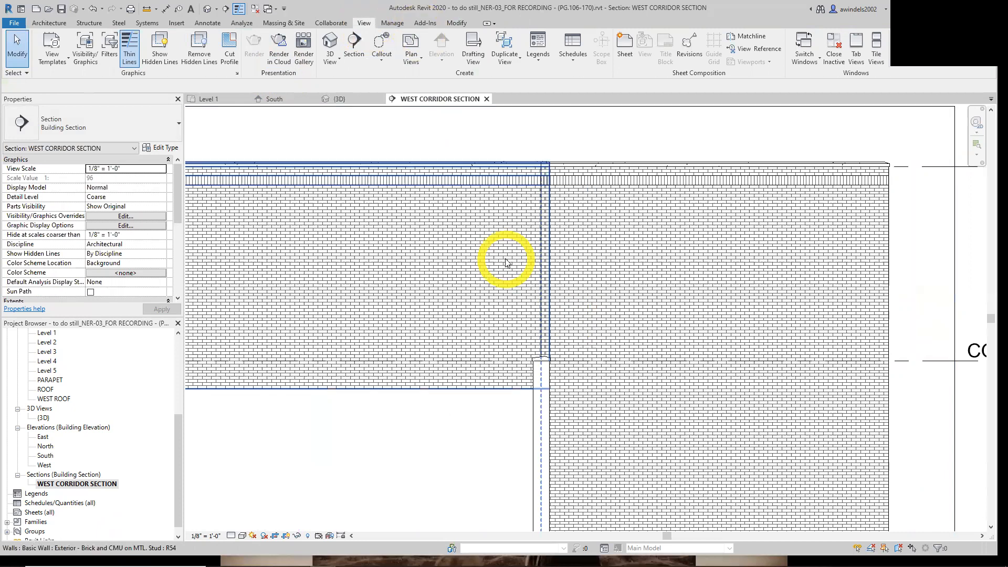
left_click(490, 336)
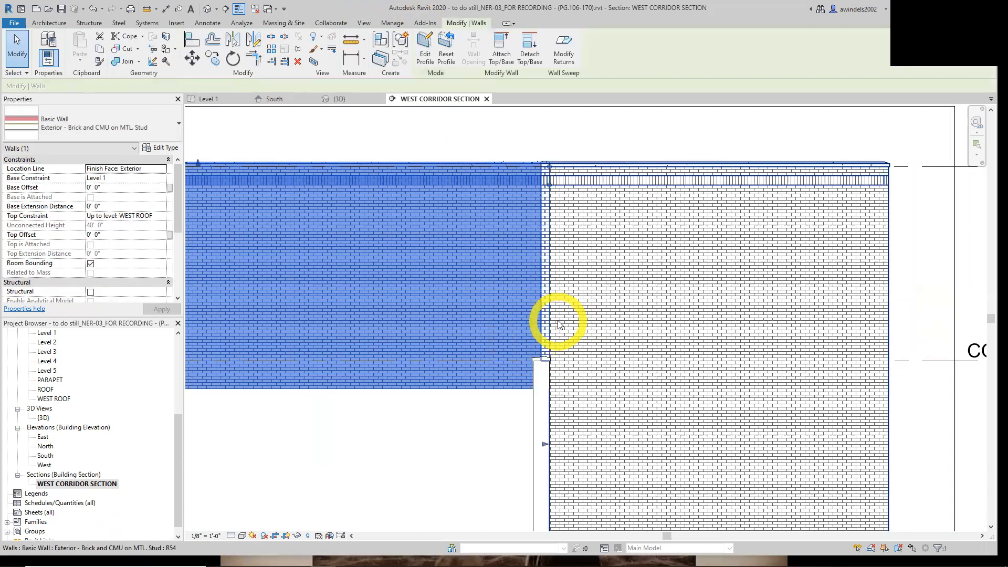
scroll(557, 322, "up", 2)
left_click(410, 536)
scroll(539, 393, "down", 2)
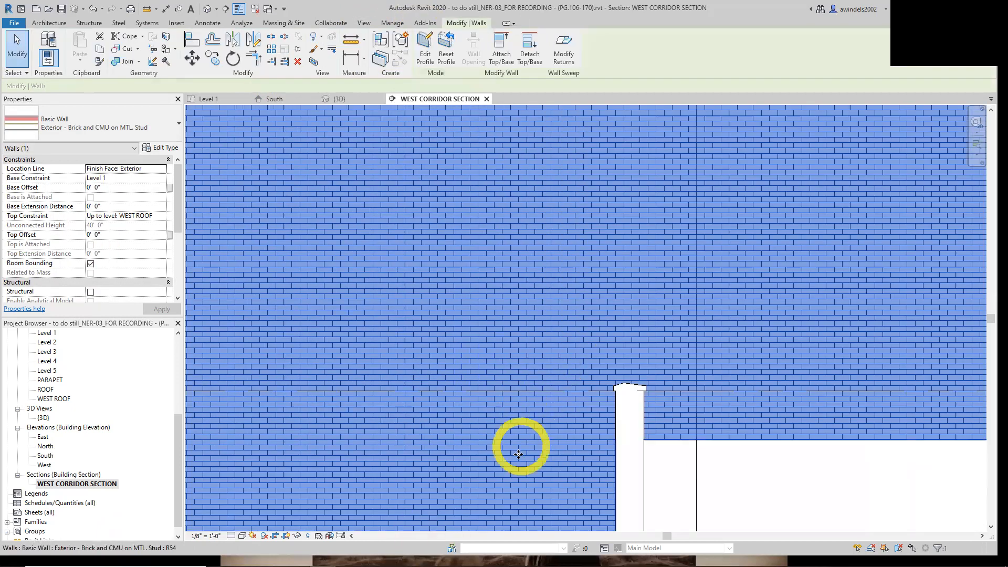
middle_click_drag(673, 447, 370, 407)
left_click(492, 423)
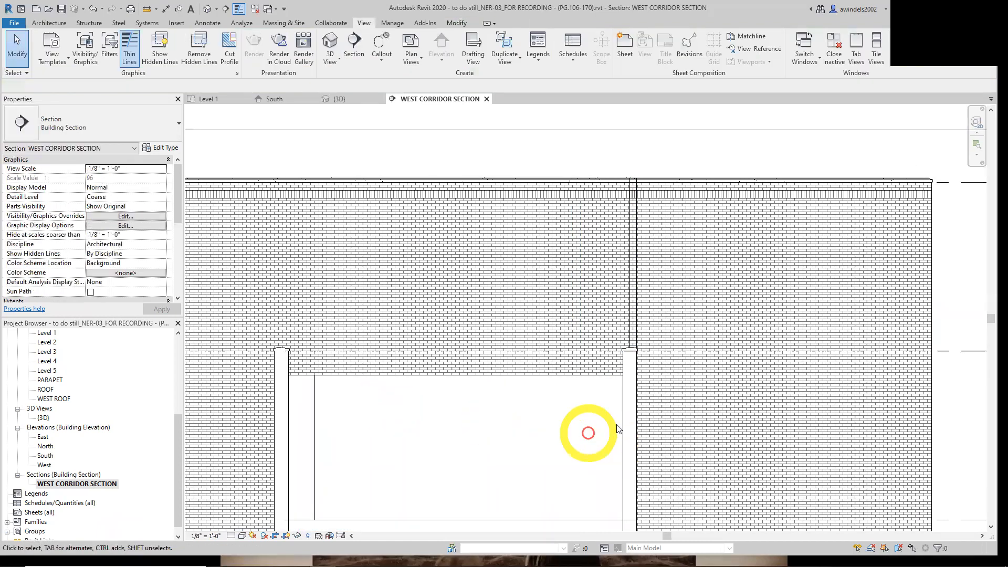
scroll(401, 387, "down", 2)
scroll(383, 382, "up", 3)
left_click(383, 383)
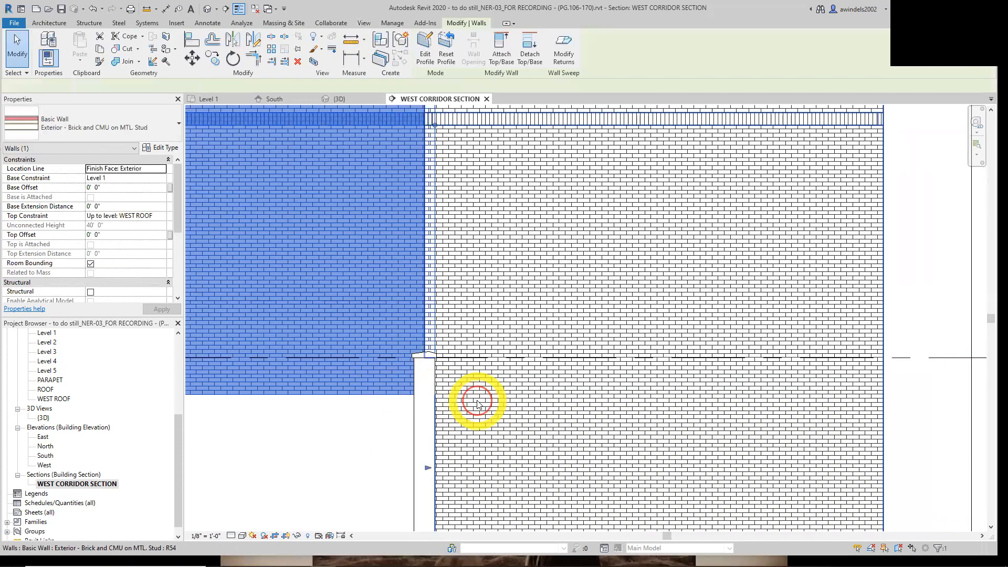
left_click(474, 402)
left_click(379, 394)
left_click(368, 420)
scroll(382, 429, "down", 4)
scroll(442, 415, "down", 2)
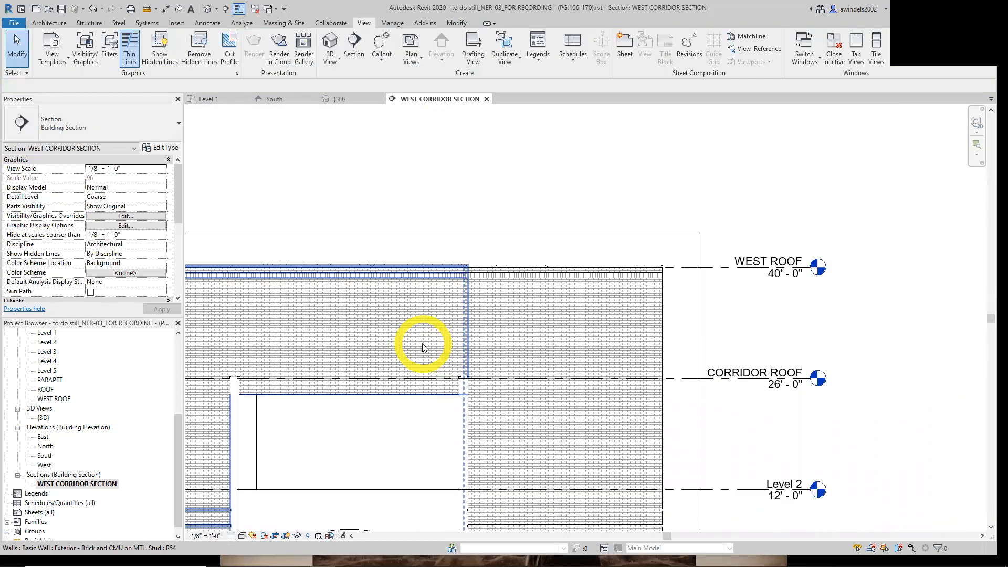
Reopen the profile of the wall over the corridor, align its north vertical line to the dashed wall end line, and finish the edit.
left_click(425, 341)
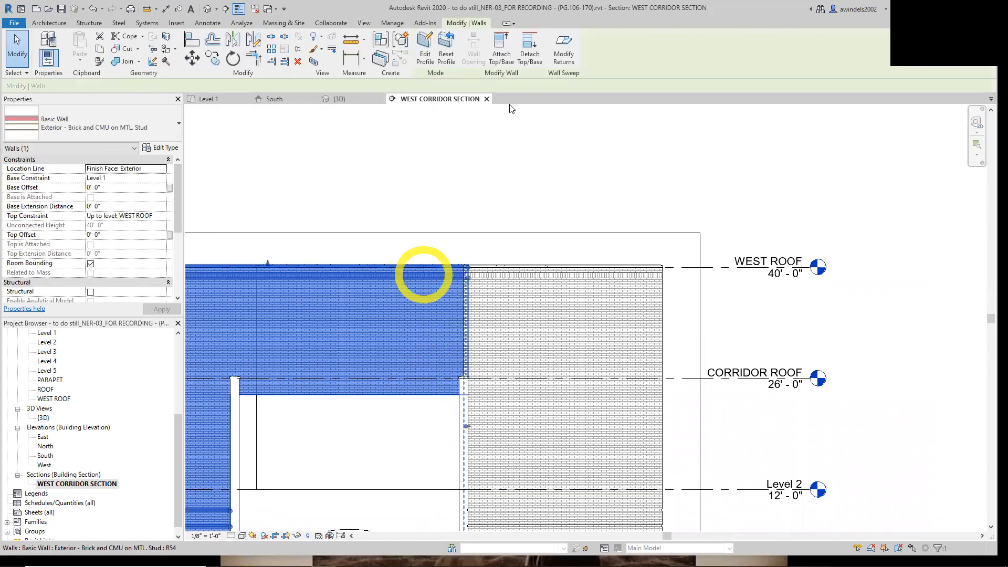
left_click(421, 51)
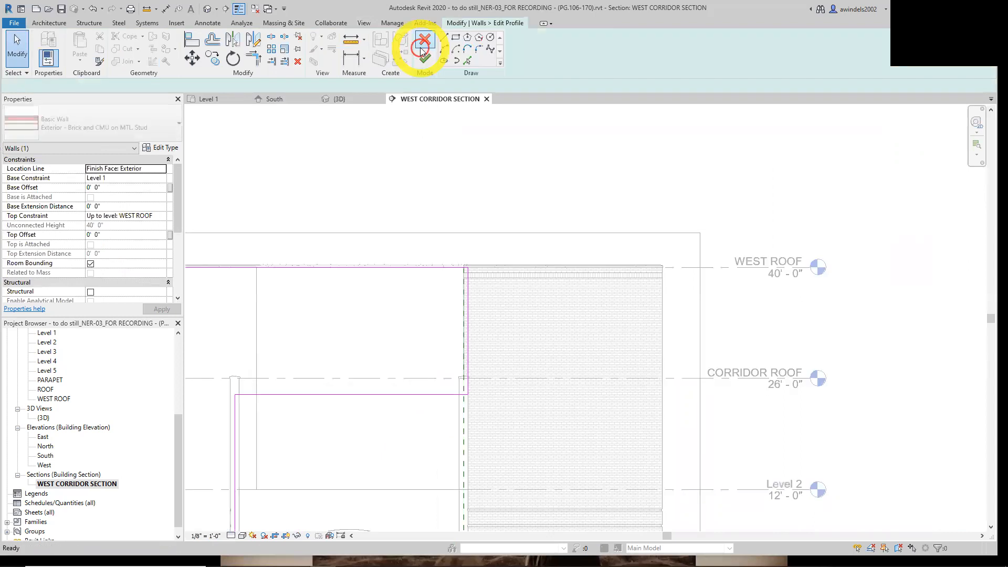
left_click(192, 46)
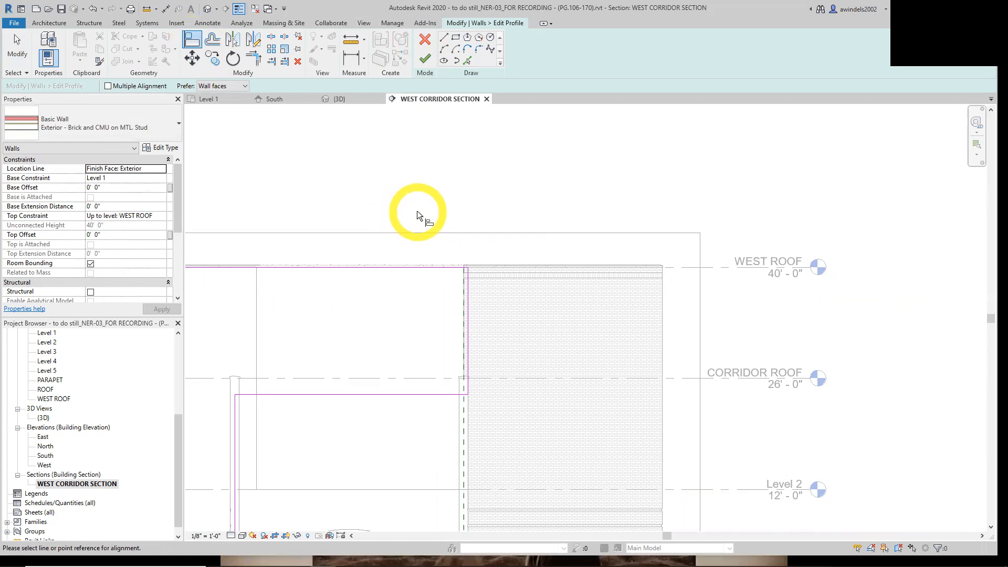
scroll(467, 355, "up", 2)
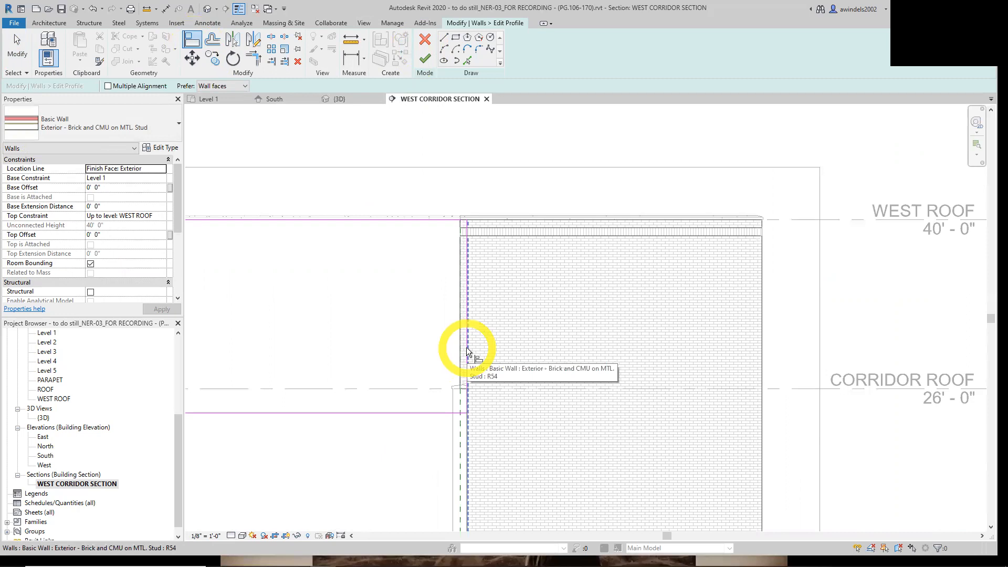
scroll(467, 350, "up", 3)
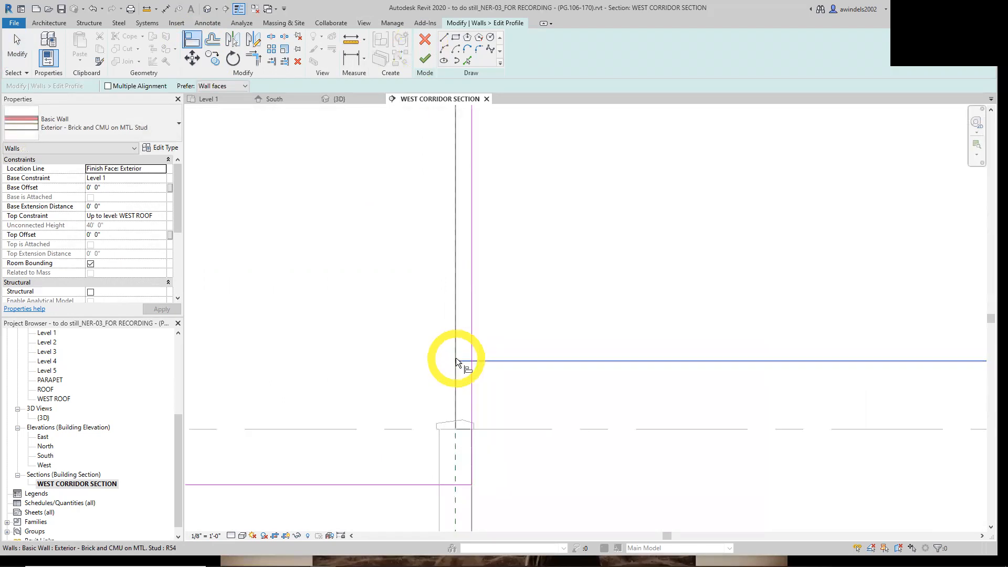
scroll(457, 352, "up", 5)
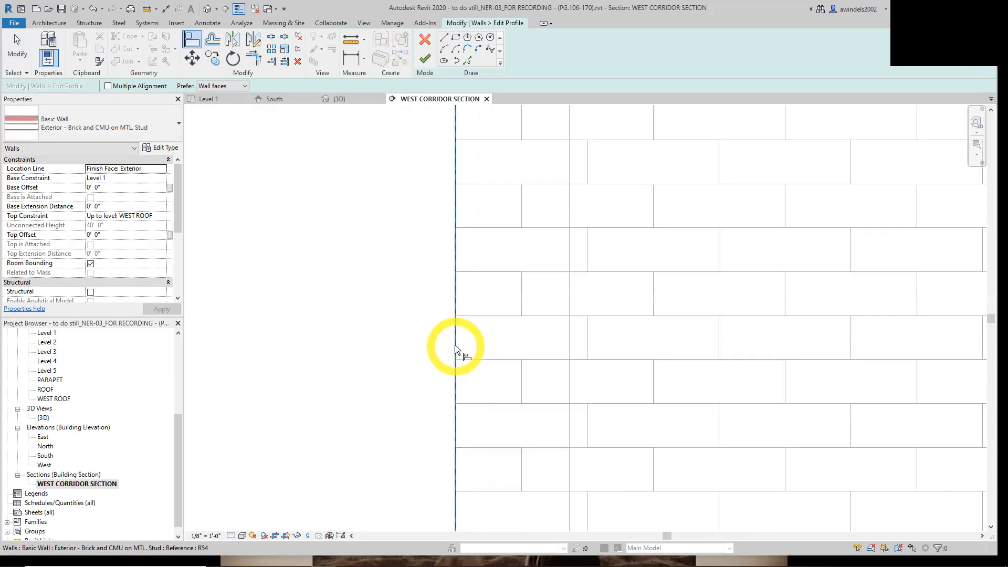
left_click(571, 346)
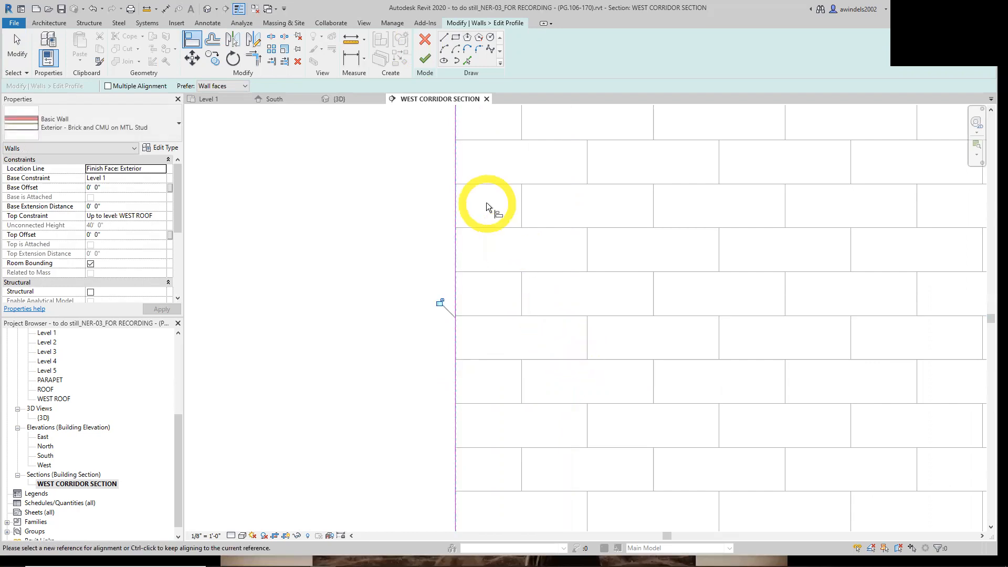
left_click(423, 61)
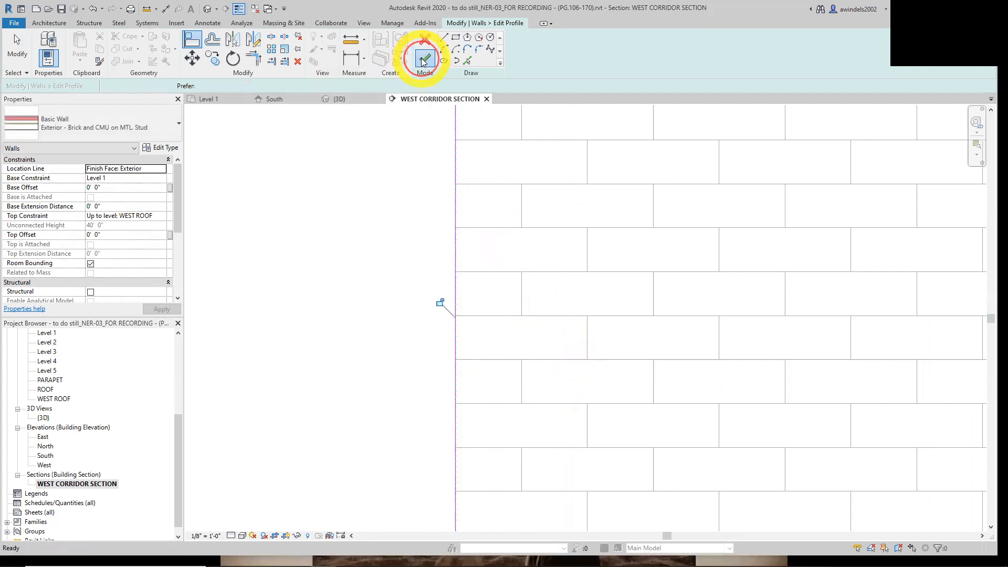
Examine the brick walls on both sides of the north joint and review the whole corridor section.
scroll(442, 212, "down", 10)
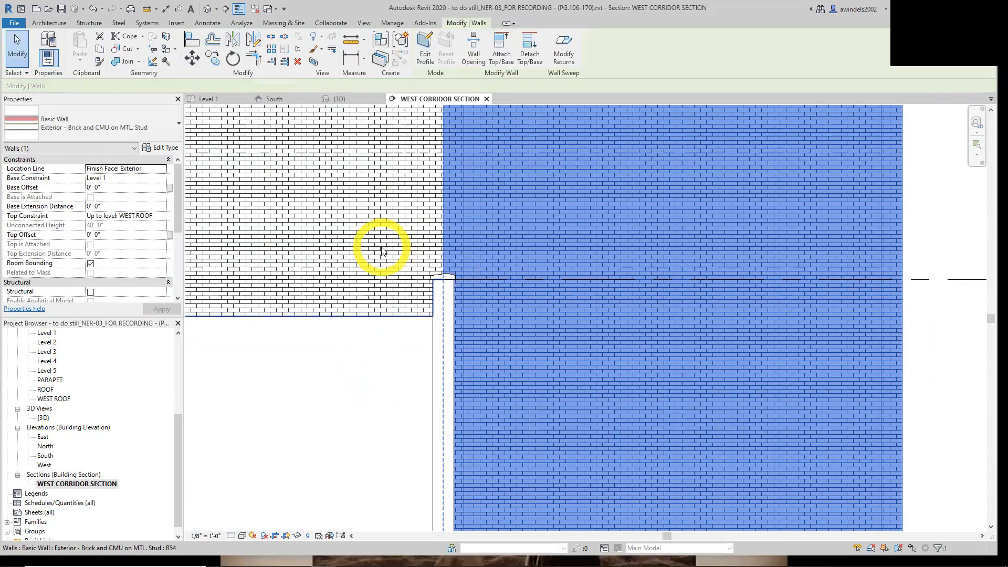
scroll(378, 243, "down", 3)
middle_click_drag(377, 239, 386, 283)
left_click(386, 283)
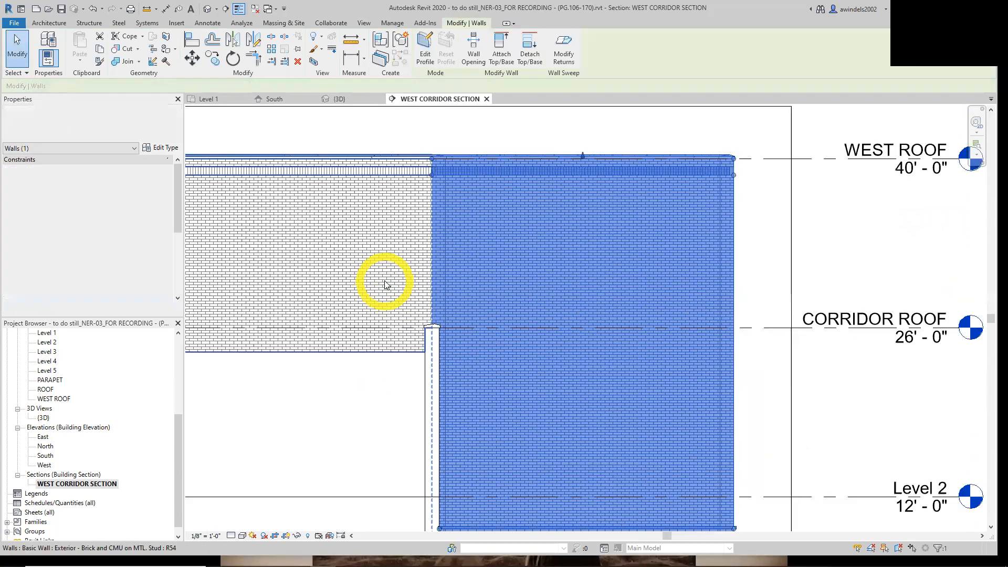
left_click(470, 274)
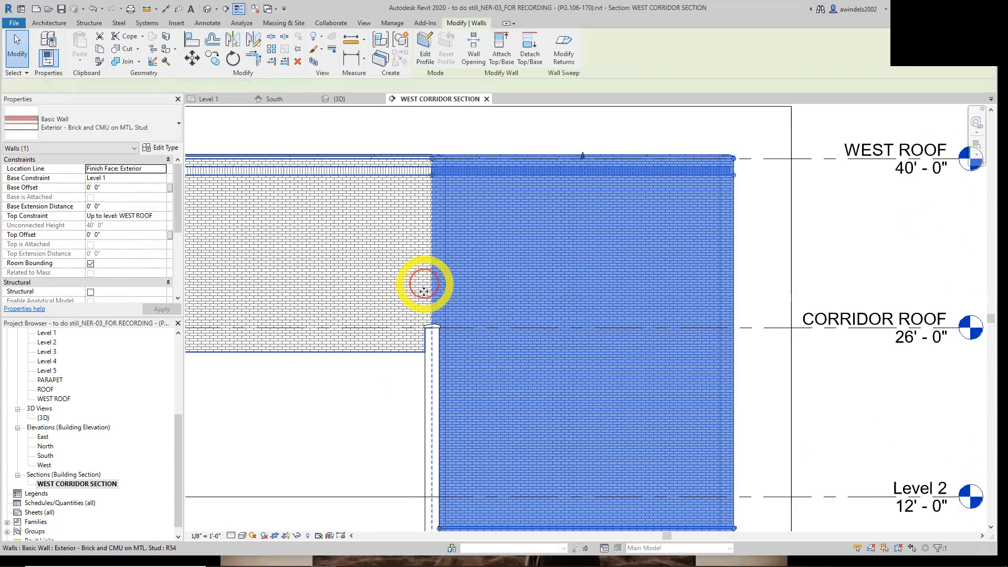
scroll(441, 291, "up", 3)
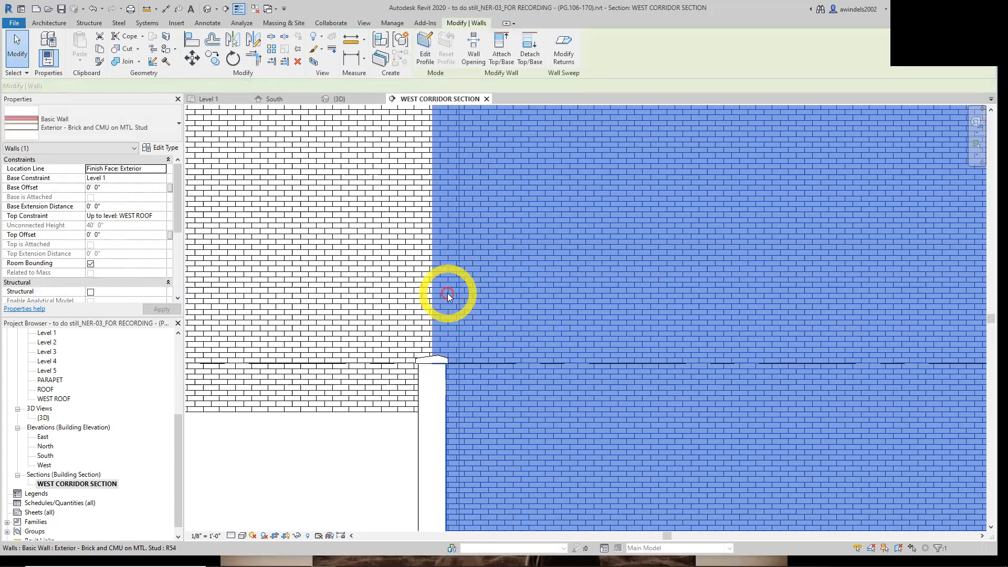
left_click(409, 292)
left_click(477, 293)
scroll(422, 304, "down", 3)
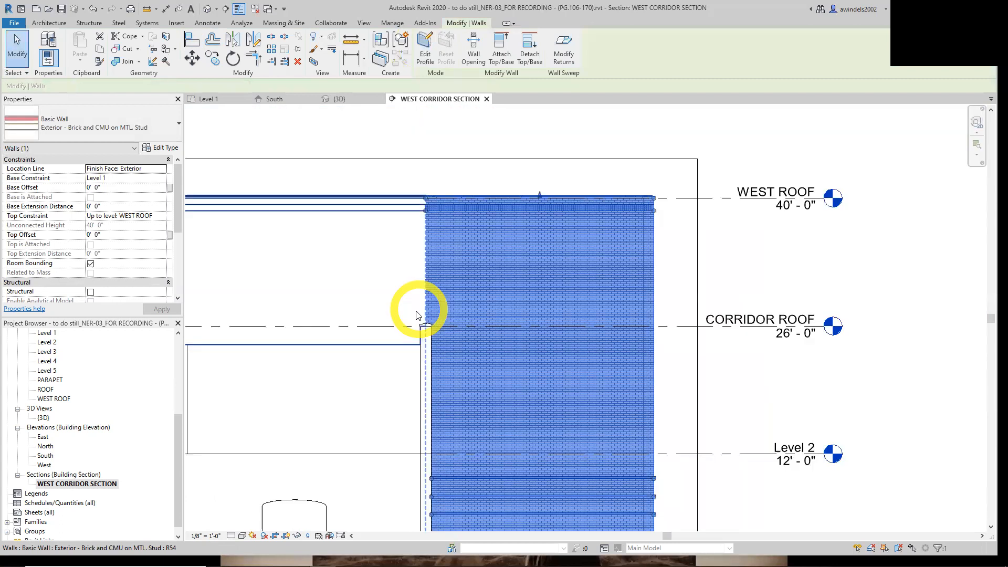
left_click(369, 398)
scroll(369, 396, "down", 2)
middle_click(370, 397)
middle_click(370, 397)
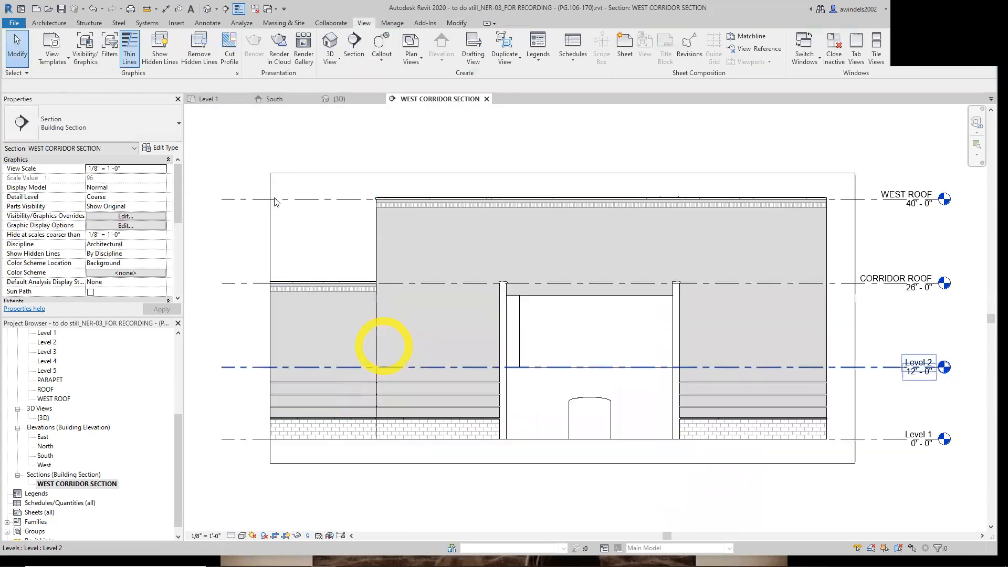
Save the project and inspect the corridor opening below the reshaped wall in the {3D} view.
left_click(61, 9)
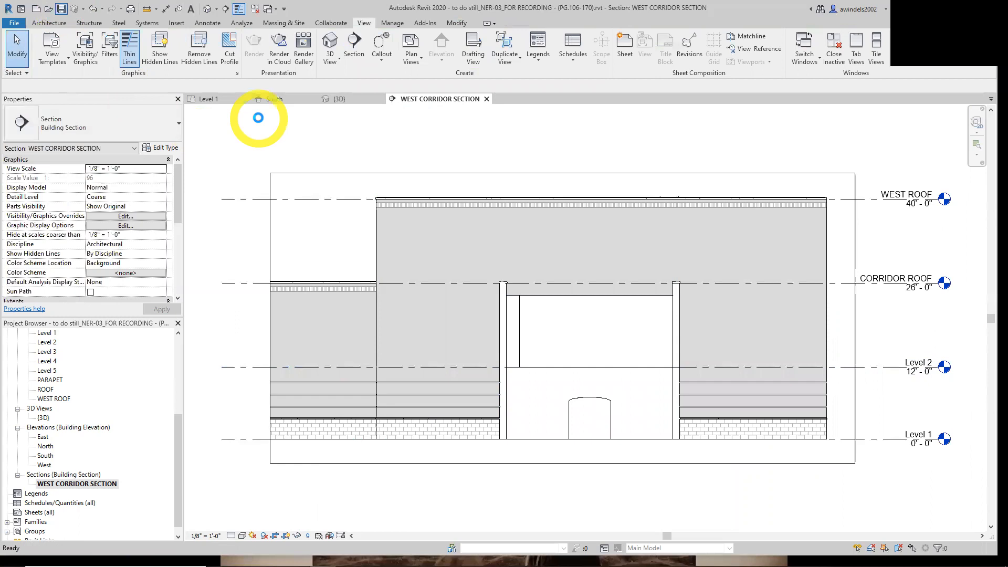
left_click(342, 100)
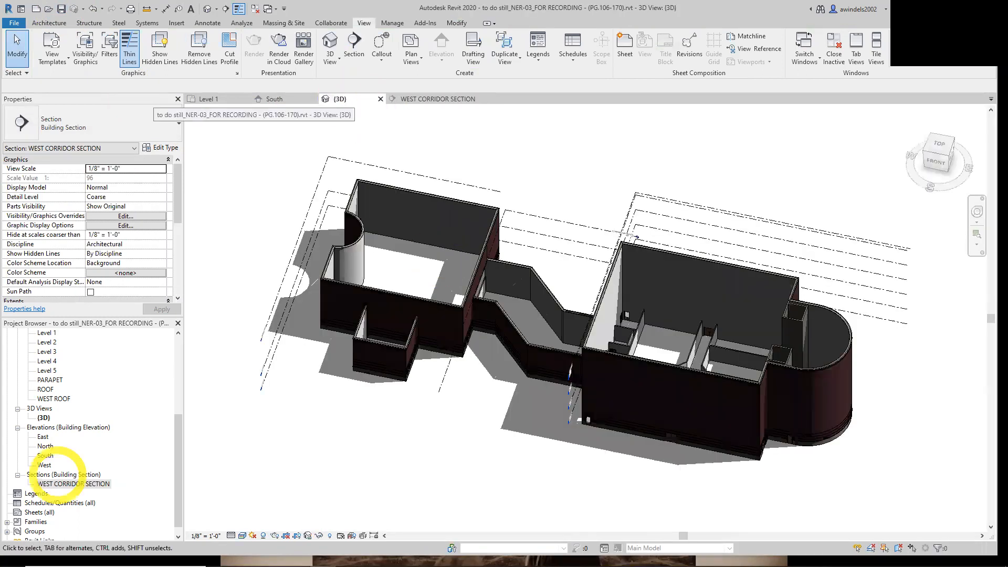
middle_click_drag(508, 377, 457, 378, "shift")
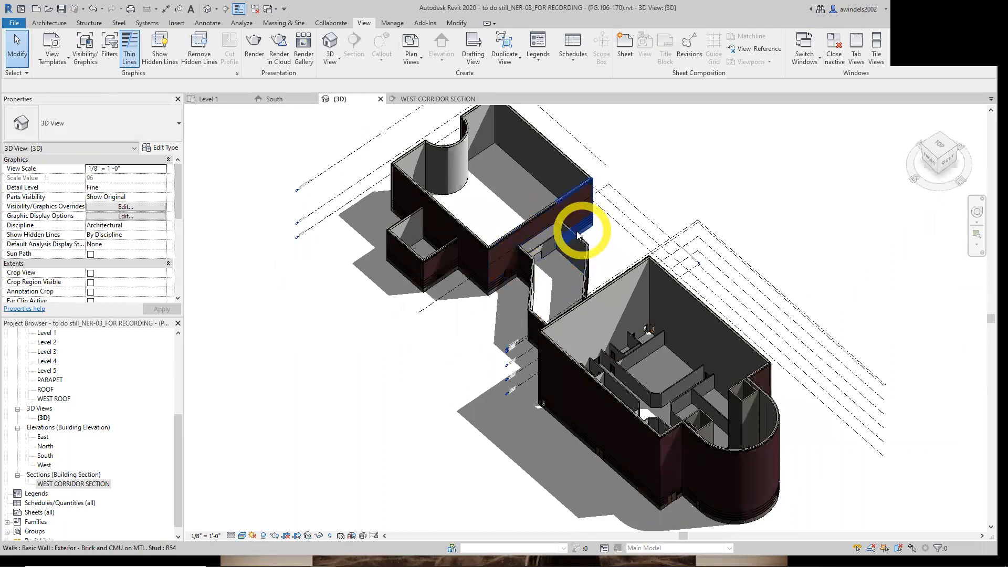
scroll(581, 225, "up", 5)
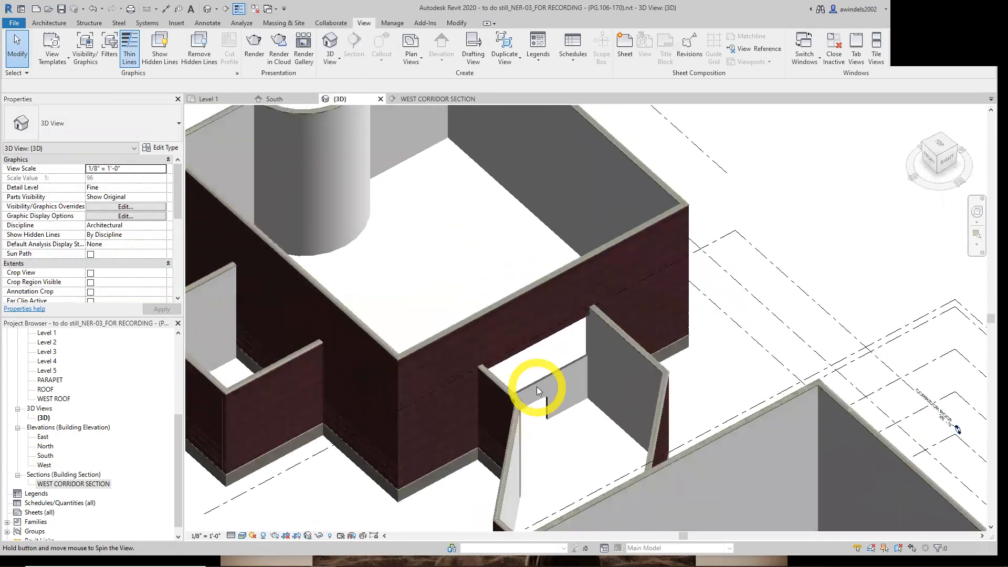
scroll(624, 238, "up", 5)
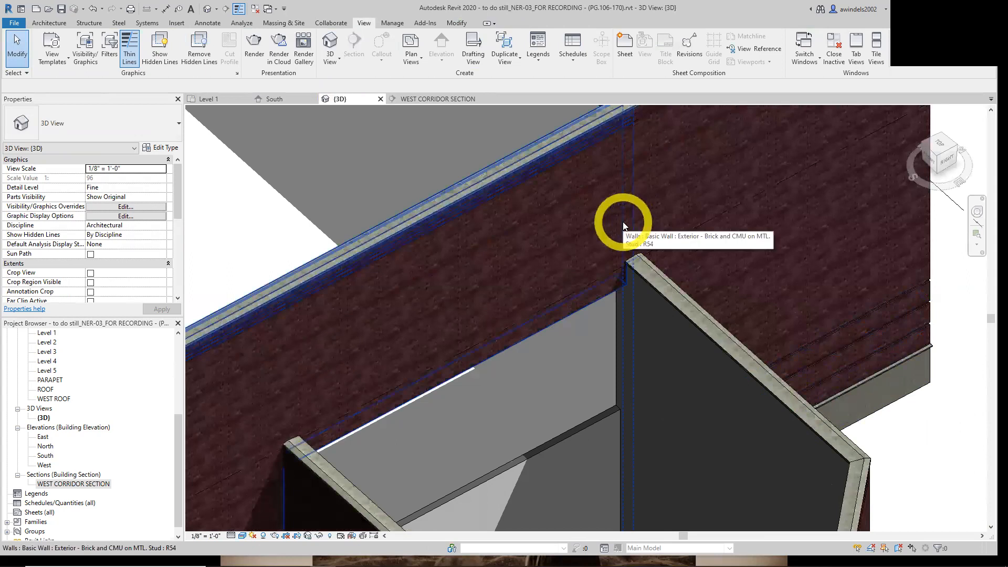
scroll(571, 315, "down", 5)
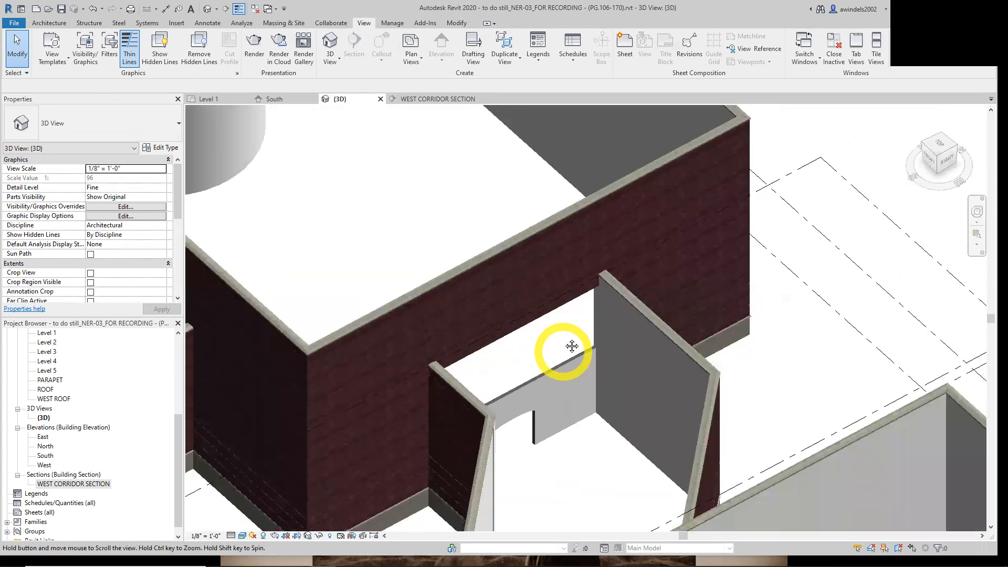
scroll(560, 347, "up", 4)
middle_click_drag(566, 383, 578, 393, "shift")
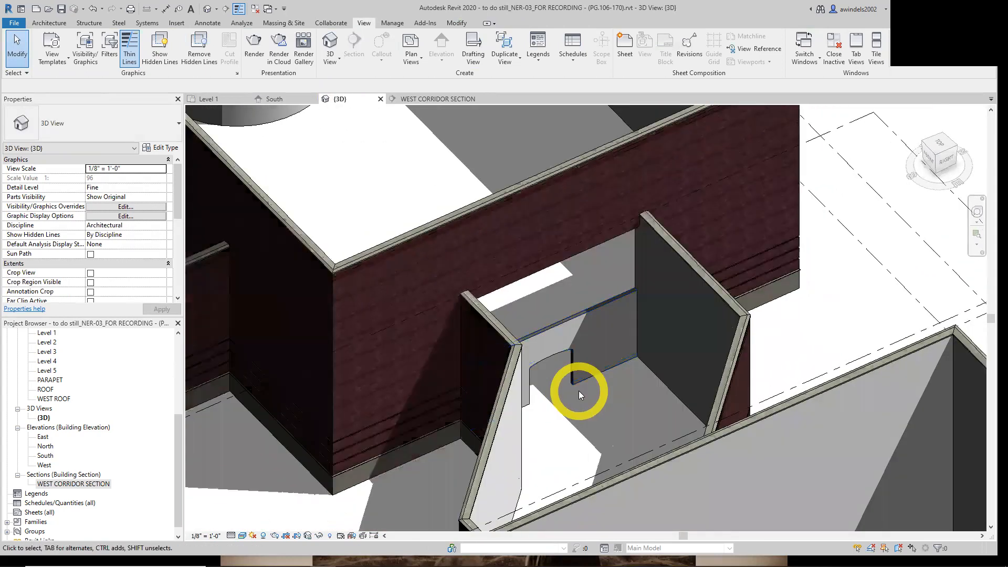
left_click(61, 9)
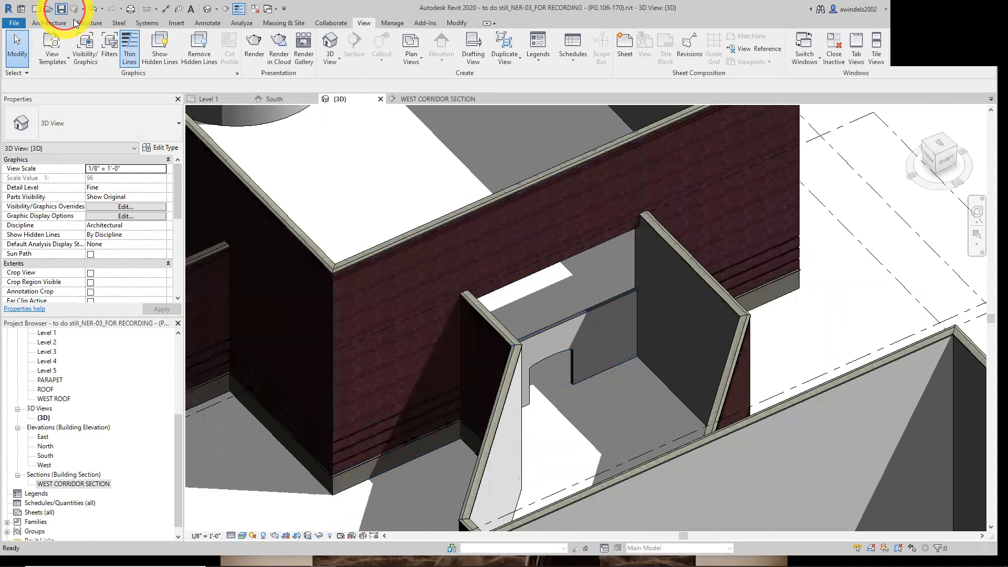
double_click(629, 409)
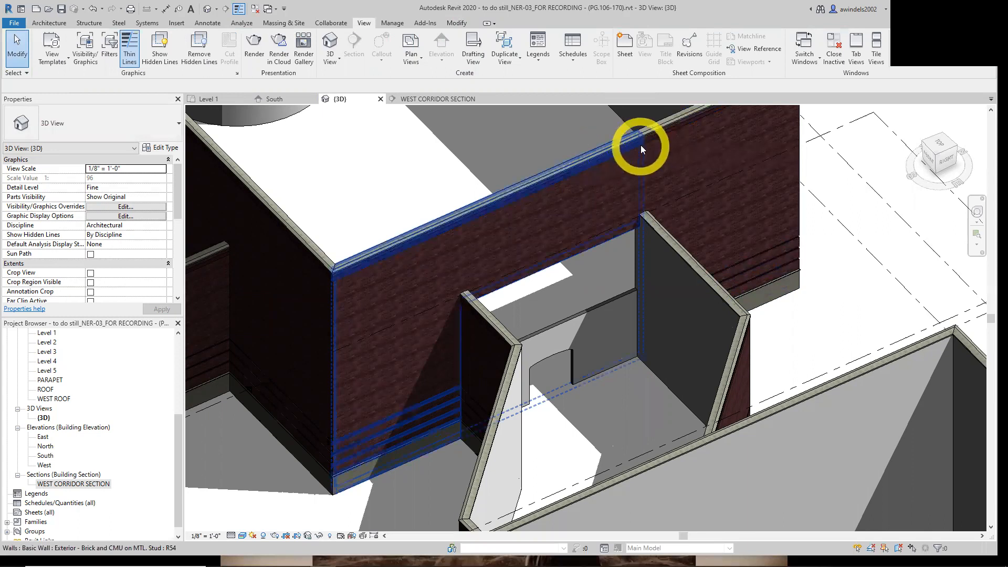
scroll(627, 220, "down", 3)
scroll(636, 341, "down", 3)
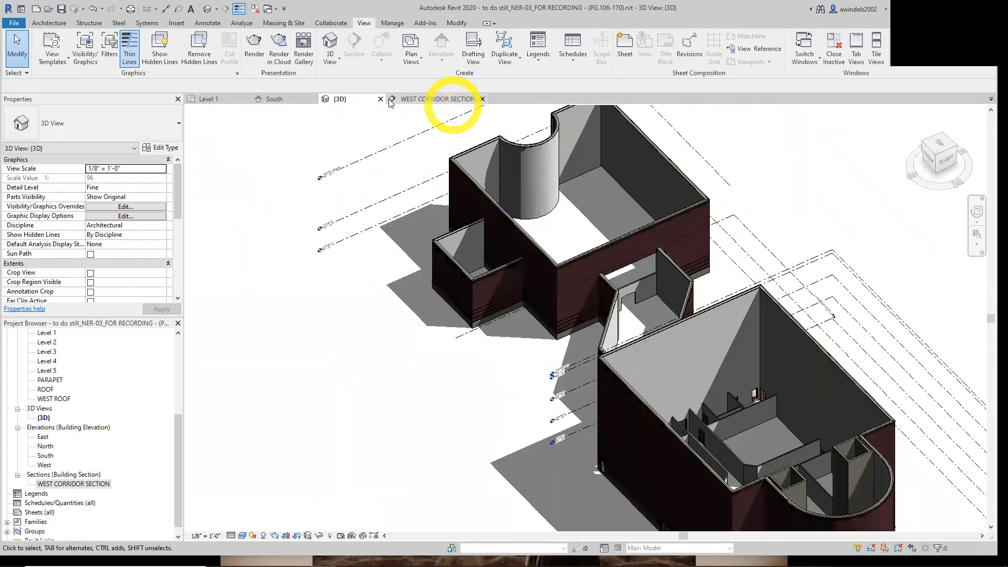
In WEST CORRIDOR SECTION, raise the arched-opening partition's top to about 12'-11" above Level 2, behind the brick wall, and return to the {3D} view.
left_click(436, 100)
scroll(494, 245, "down", 6)
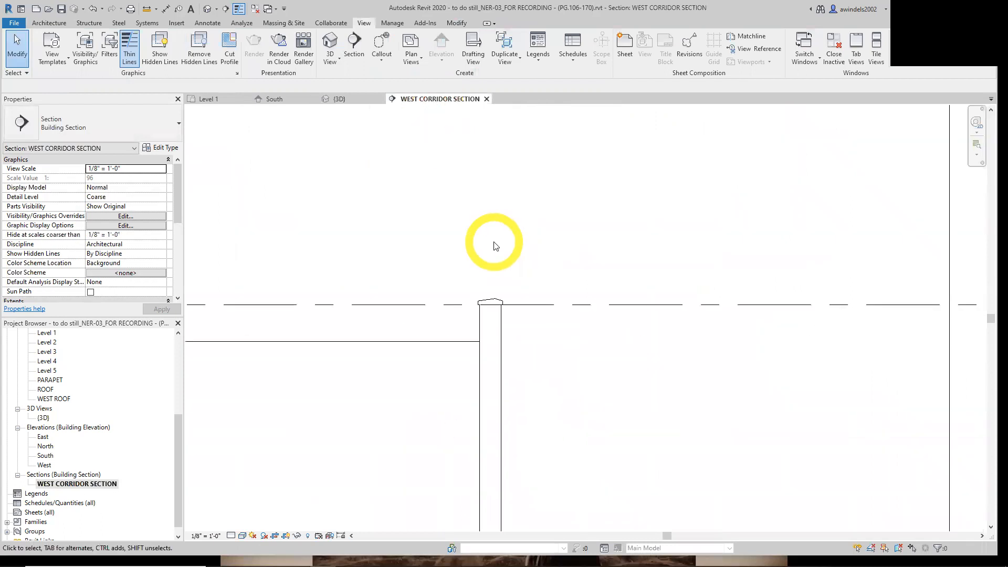
scroll(574, 288, "up", 3)
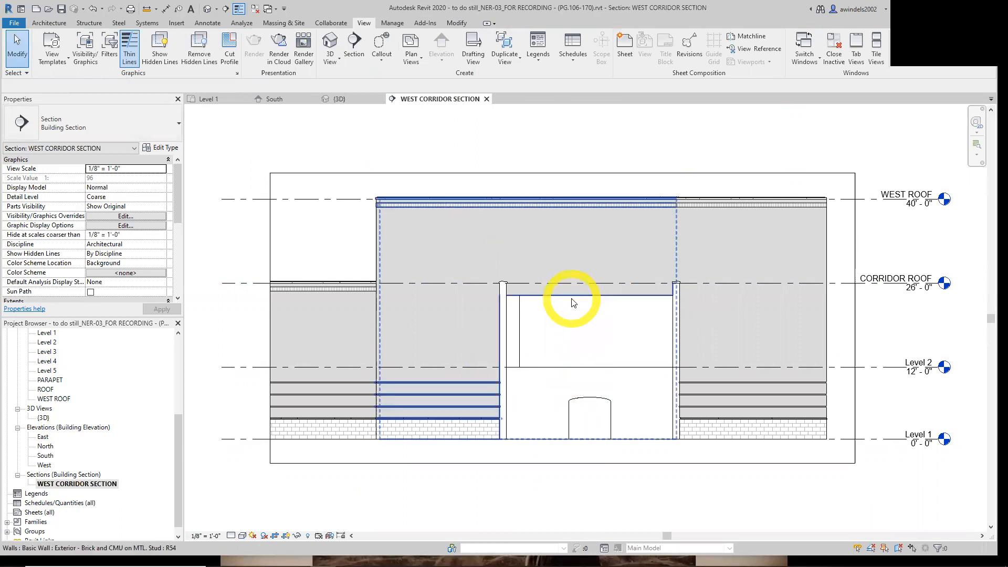
left_click(590, 366)
left_click_drag(588, 358, 584, 292)
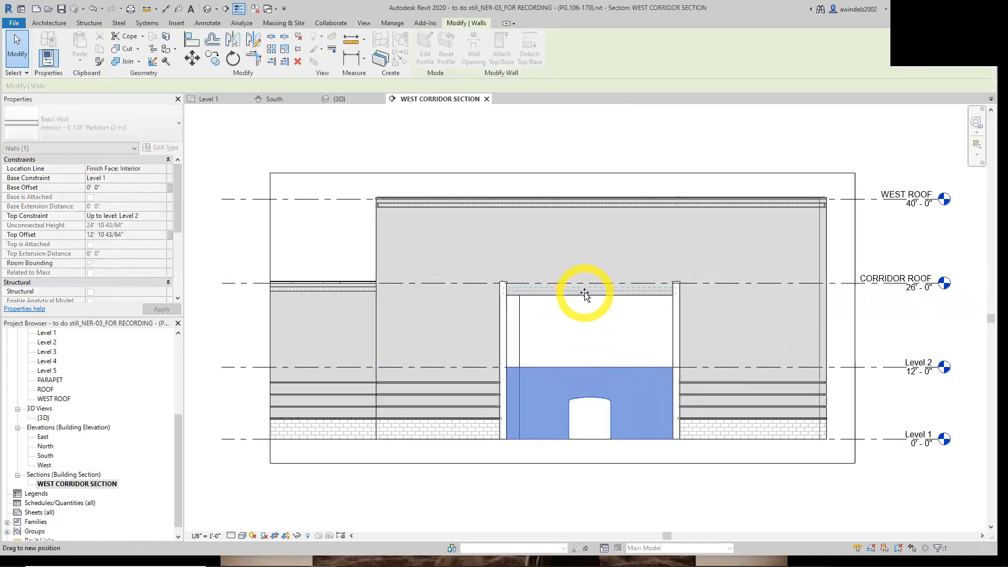
left_click(623, 504)
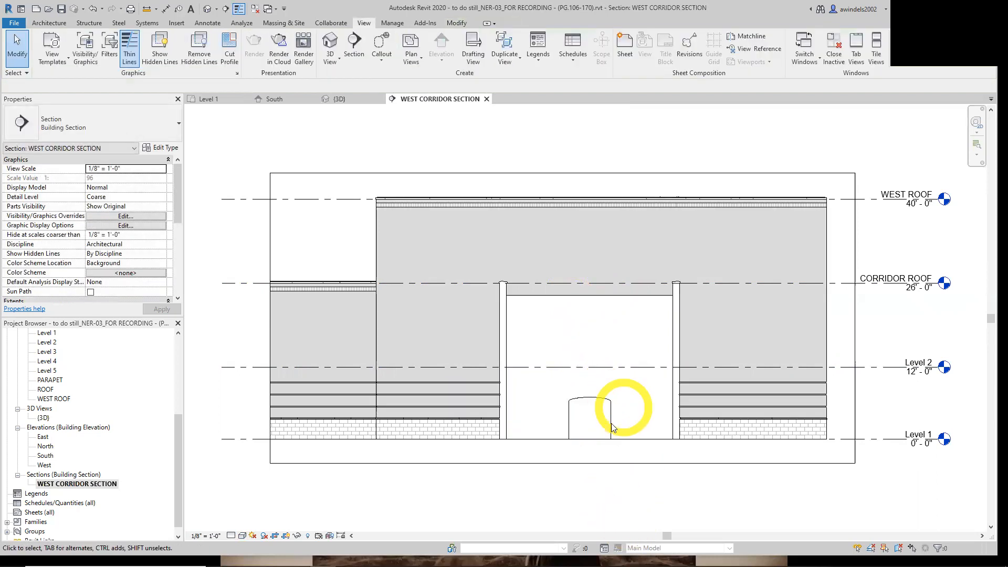
left_click(339, 98)
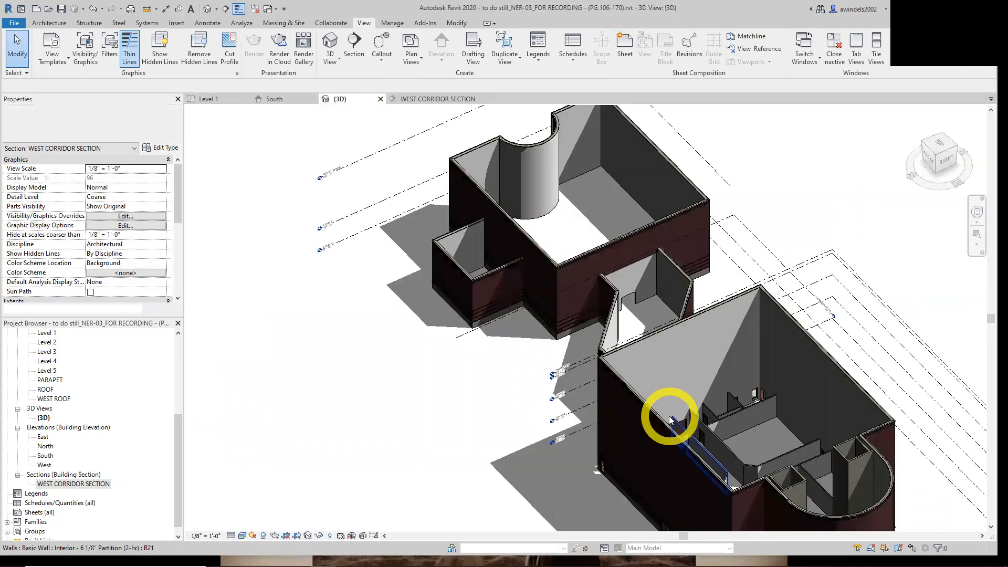
In WEST CORRIDOR SECTION, constrain the arched-opening partition's top up to CORRIDOR ROOF with a top offset of -2' 0".
scroll(646, 315, "up", 5)
scroll(649, 314, "up", 2)
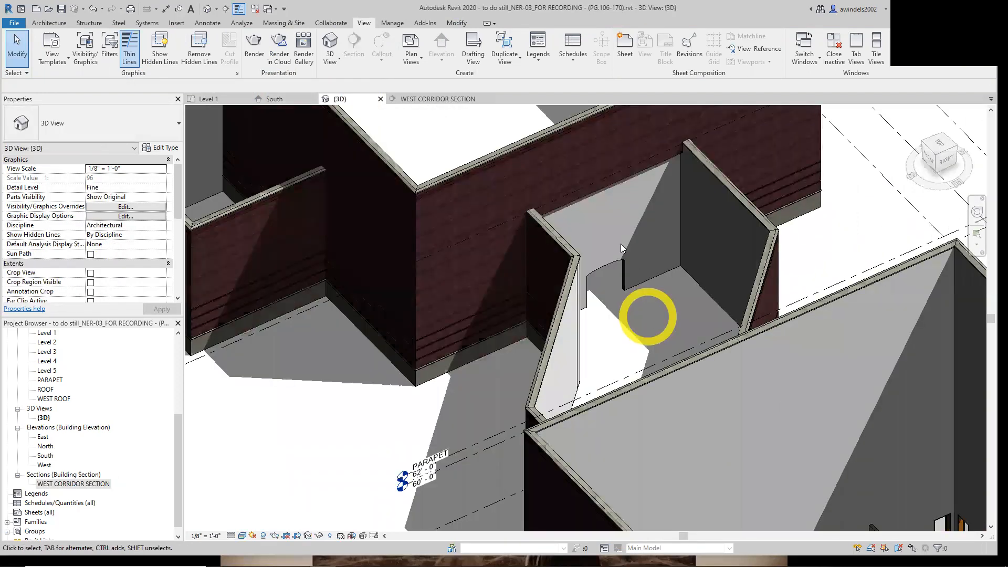
left_click(409, 100)
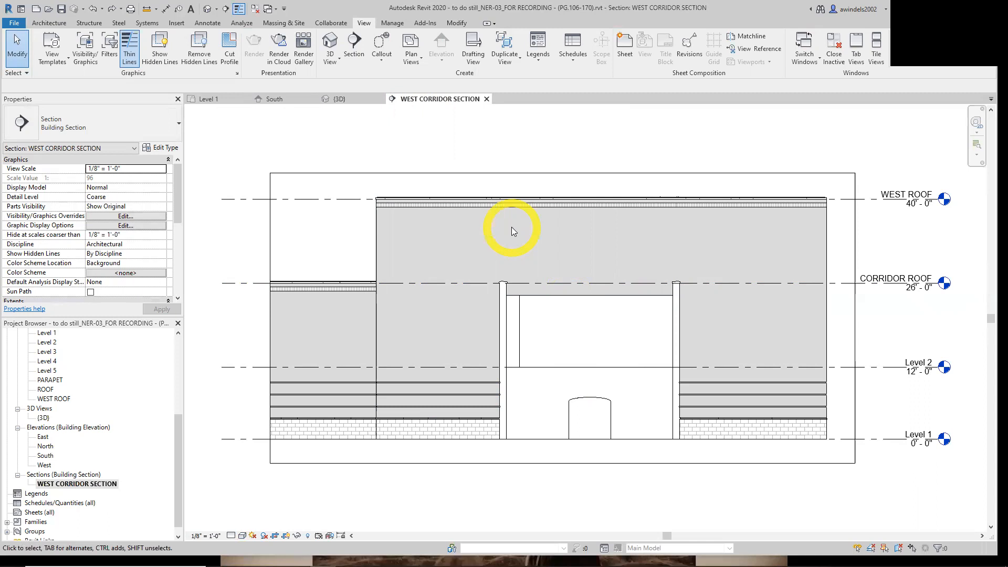
left_click(600, 370)
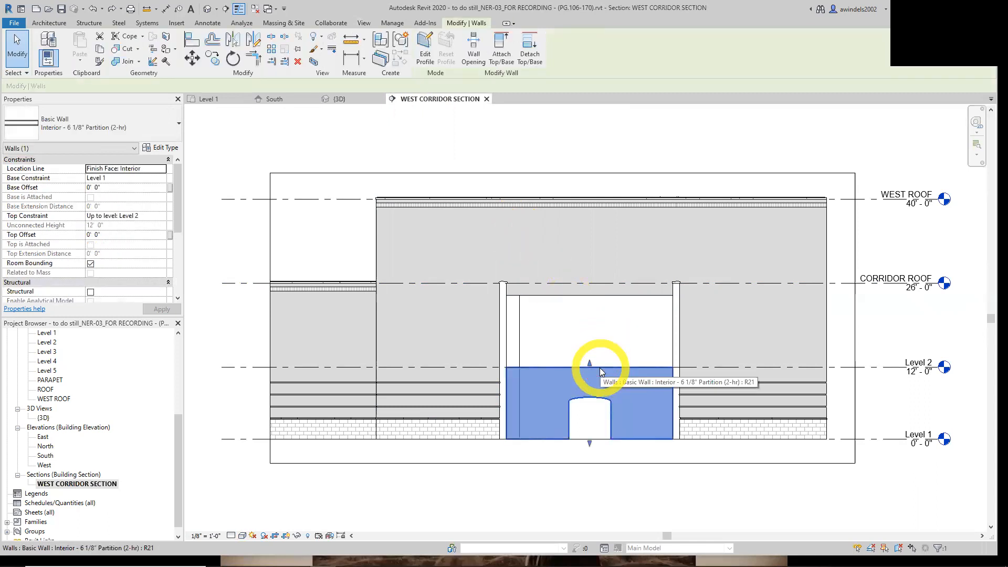
left_click(164, 216)
left_click(163, 216)
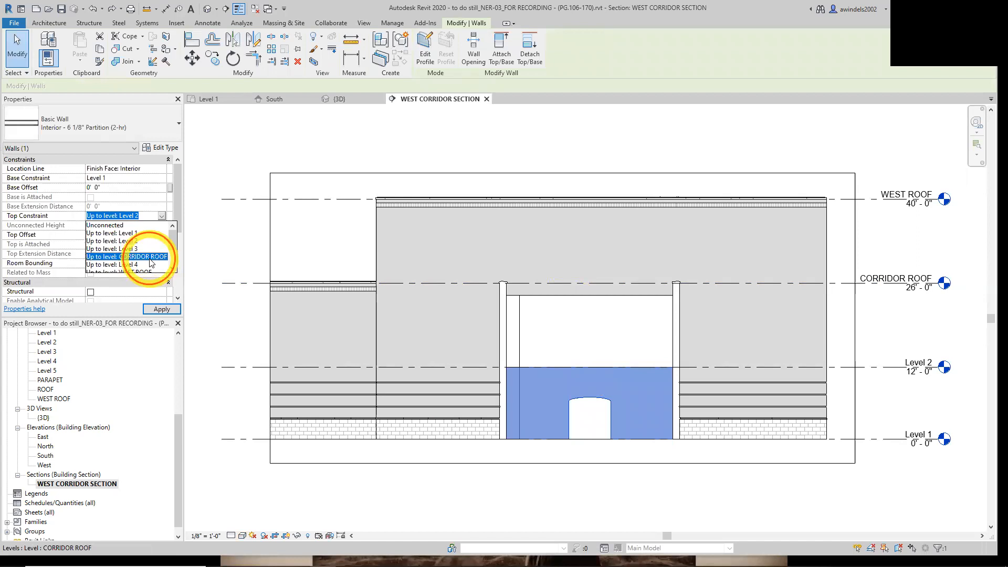
left_click(141, 256)
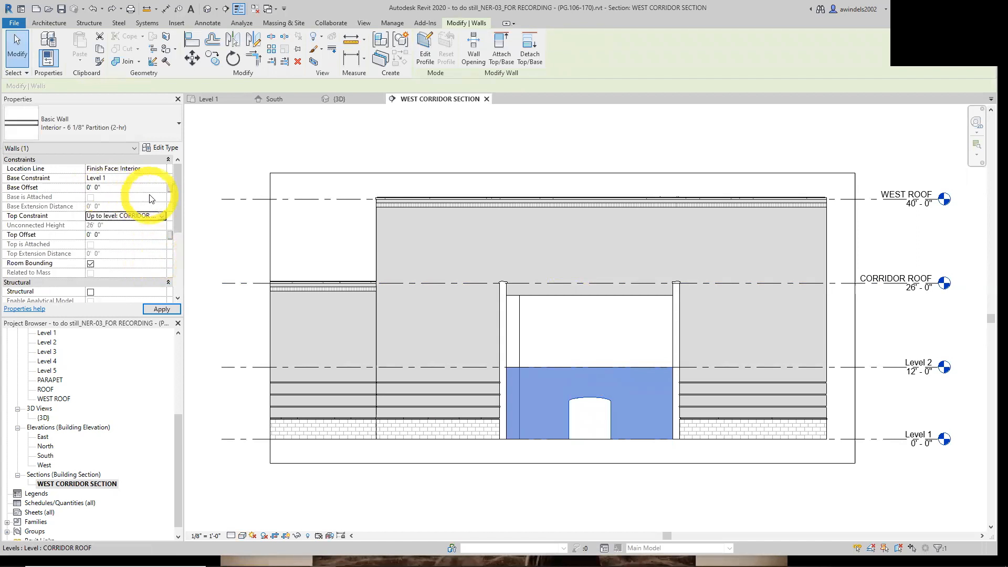
left_click(68, 239)
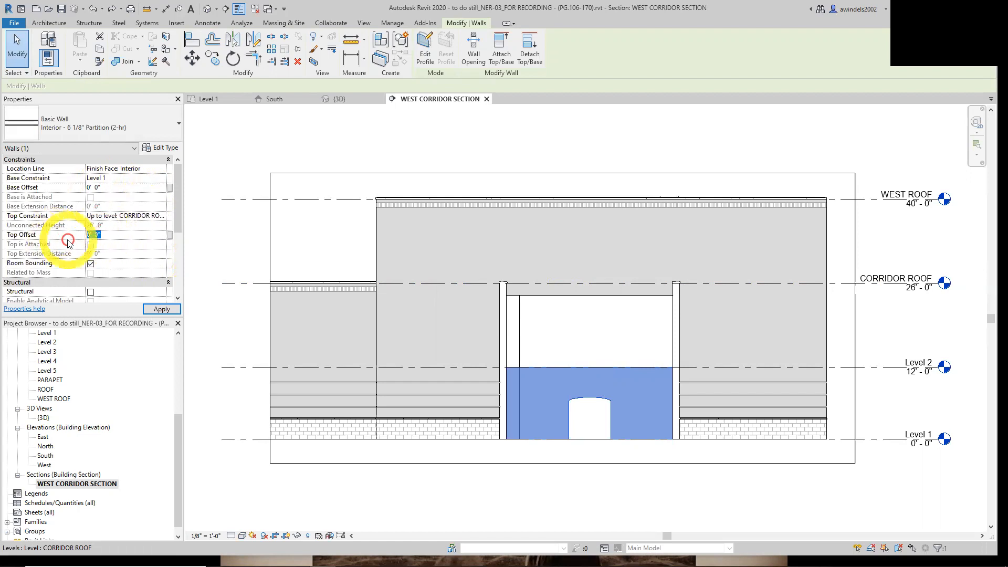
type("-2")
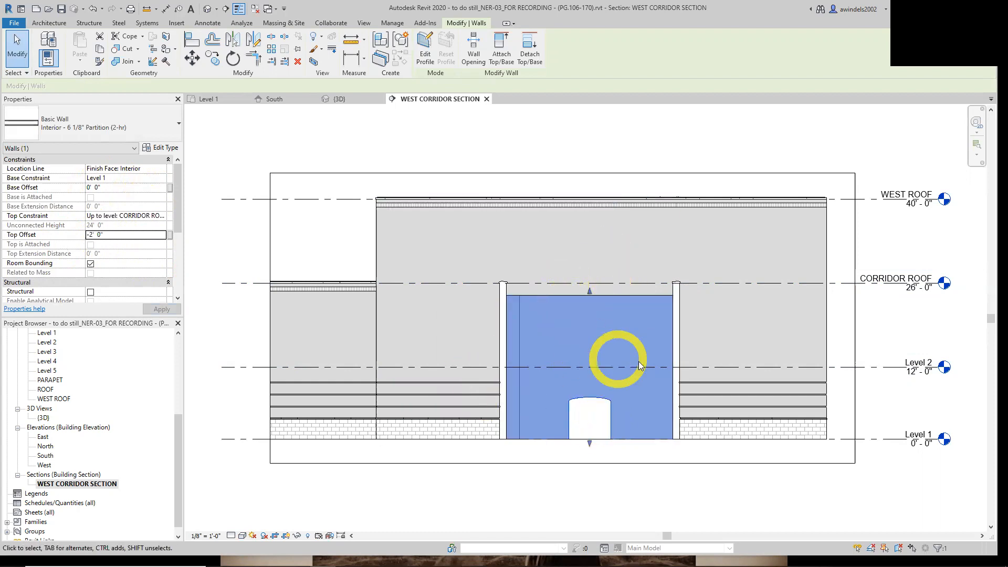
left_click(588, 416)
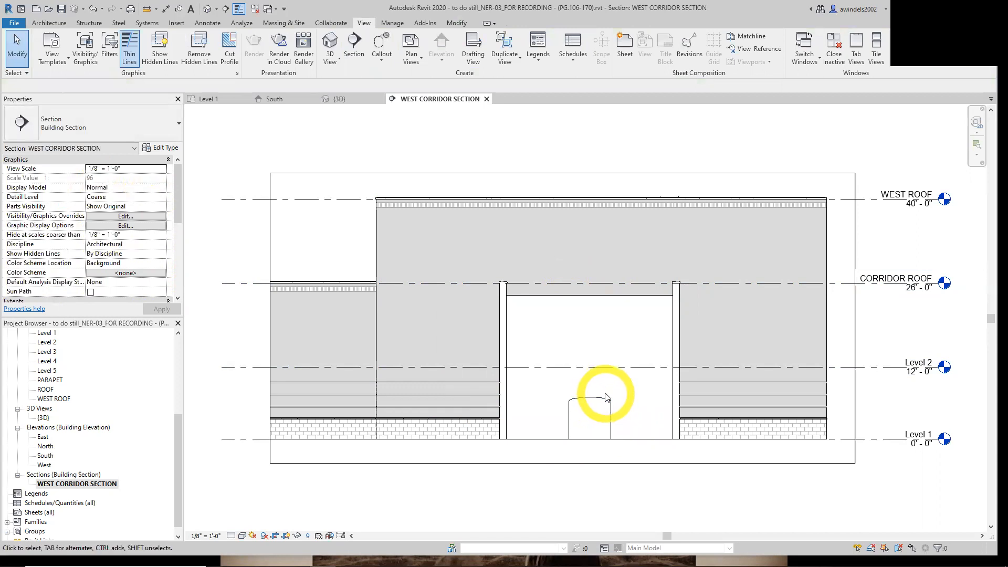
Set the detail level to Fine in WEST CORRIDOR SECTION and in the Level 3 ceiling plan.
left_click(231, 535)
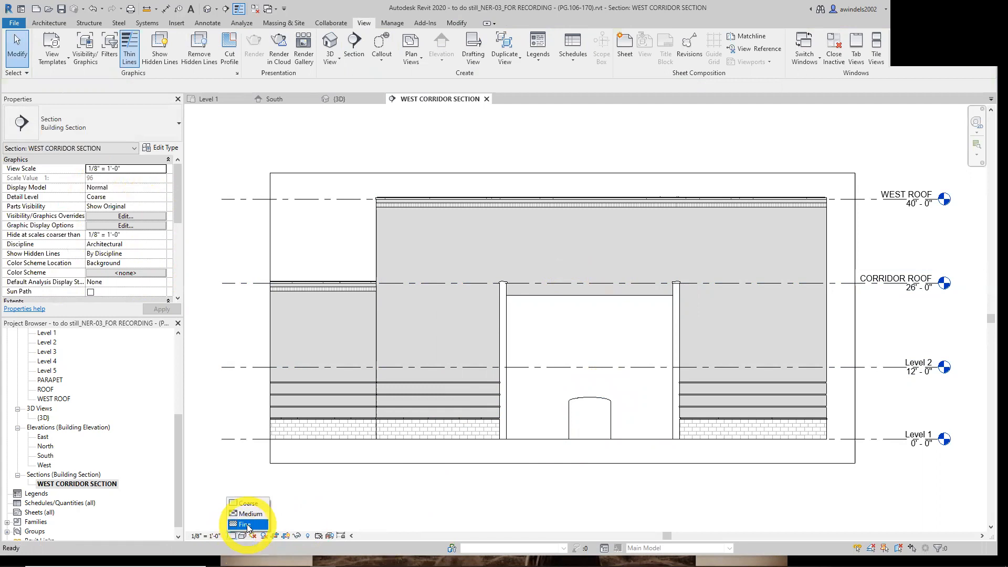
left_click(245, 524)
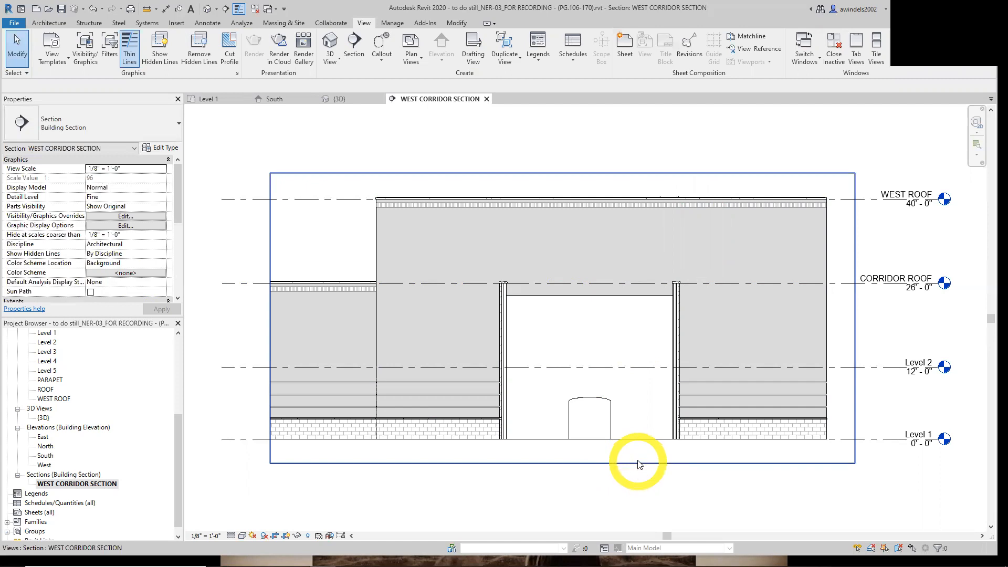
double_click(44, 351)
middle_click_drag(439, 432, 592, 482)
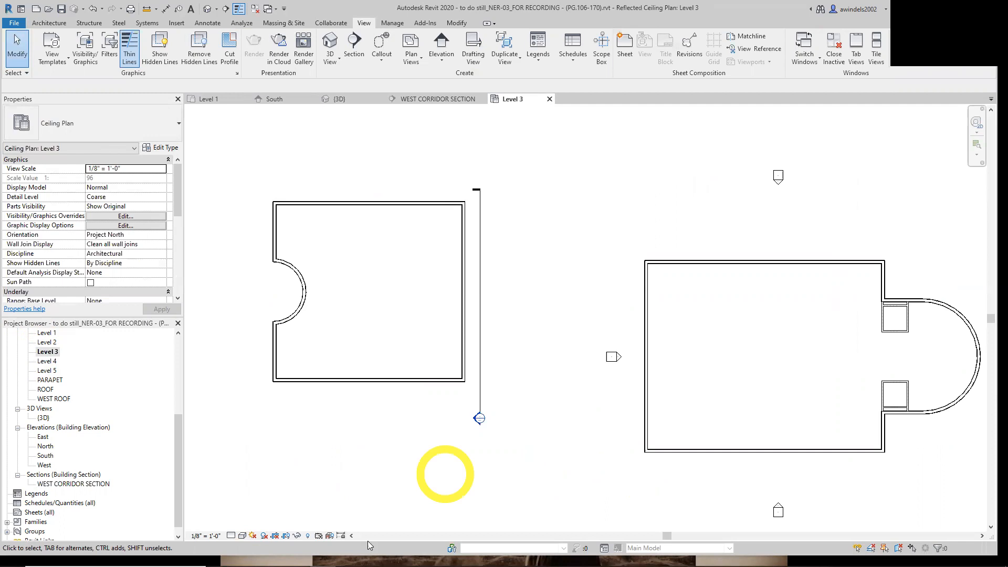
left_click(231, 535)
left_click(248, 525)
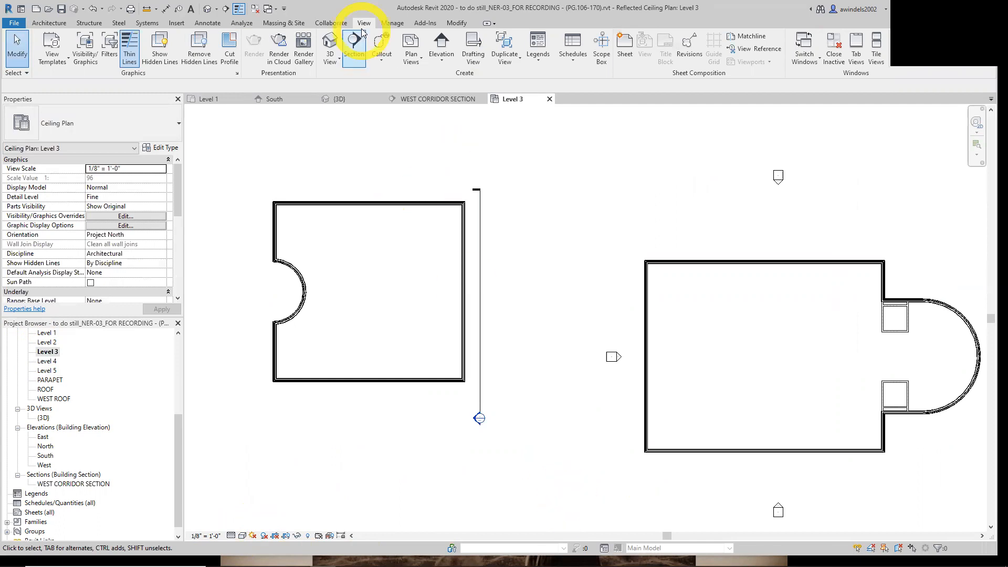
left_click(354, 44)
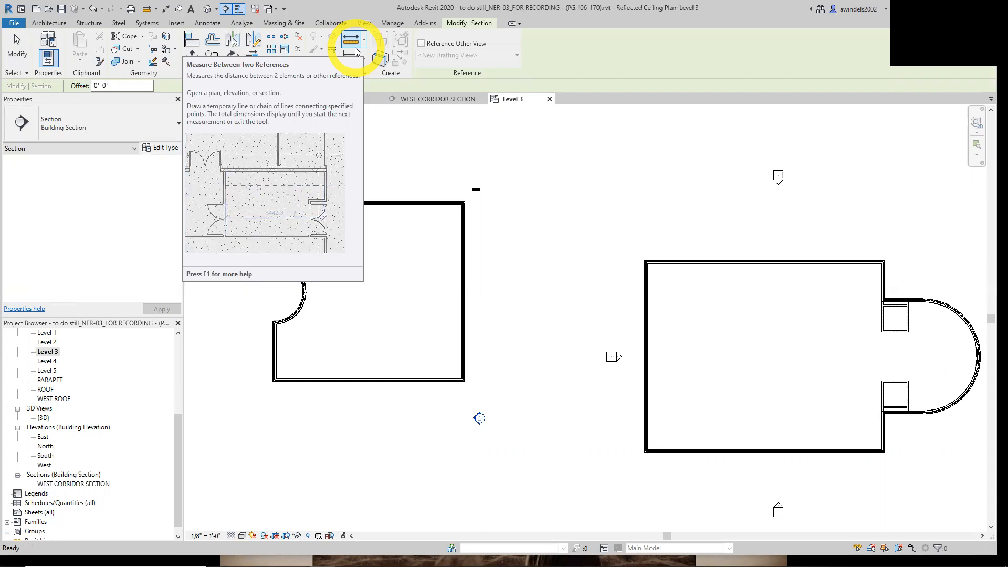
middle_click_drag(614, 302, 620, 310)
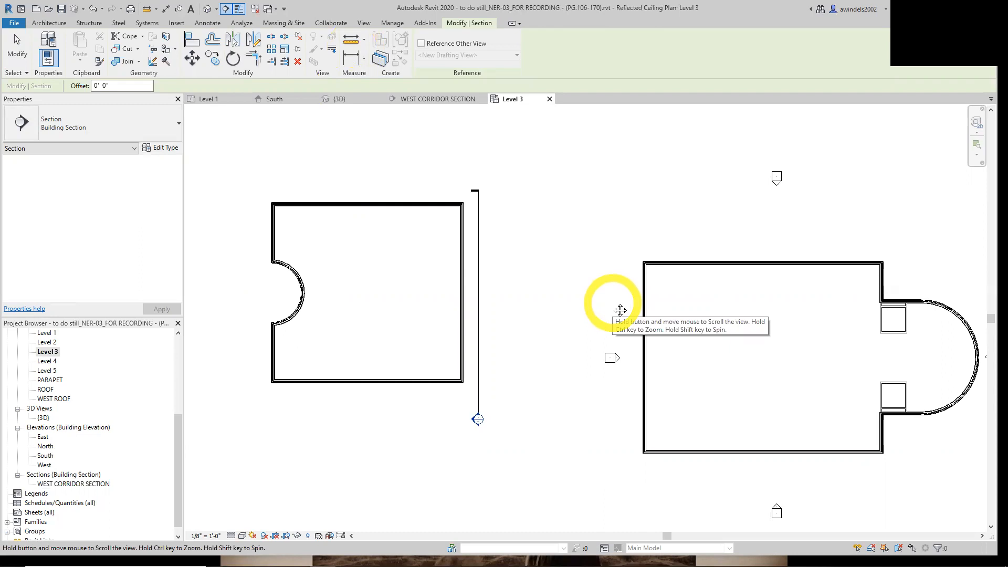
middle_click_drag(620, 310, 619, 309)
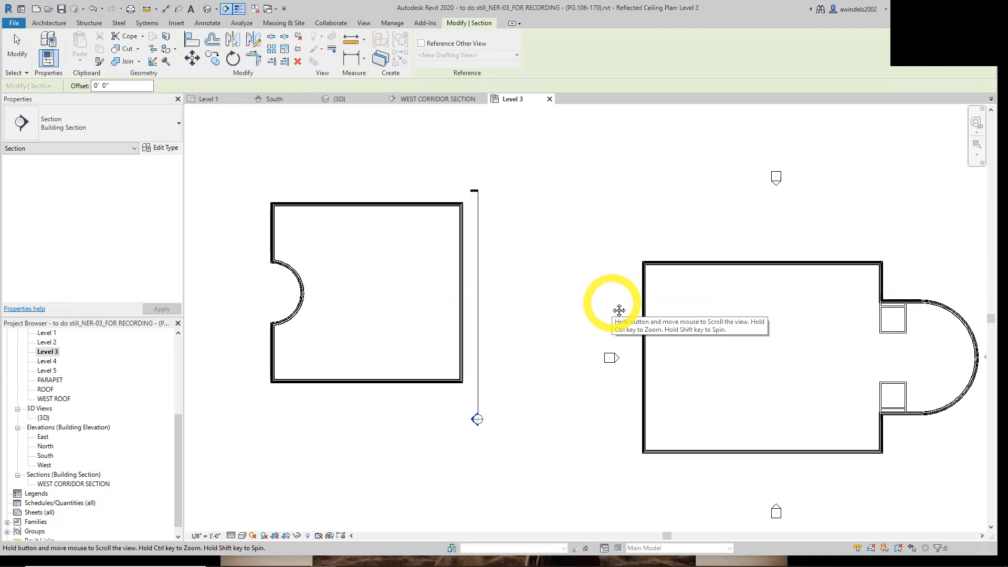
middle_click_drag(620, 310, 639, 300)
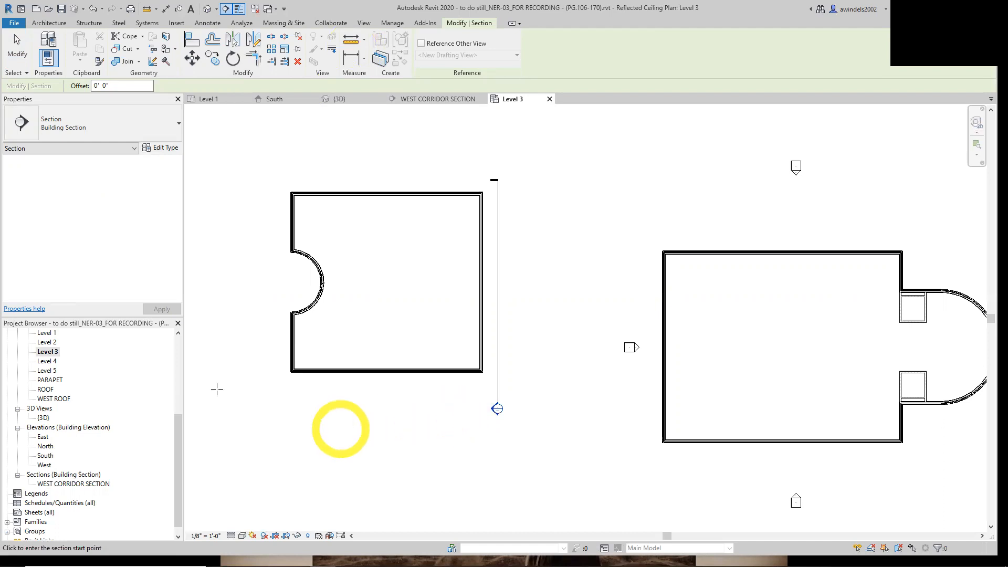
middle_click_drag(434, 468, 410, 447)
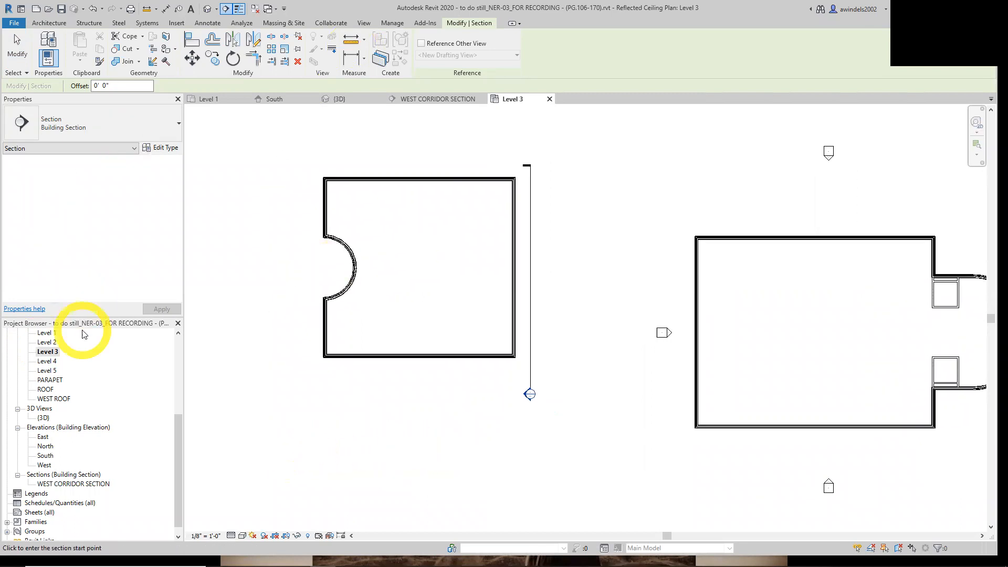
Open the Level 2 ceiling plan and set its detail level to Fine.
double_click(46, 342)
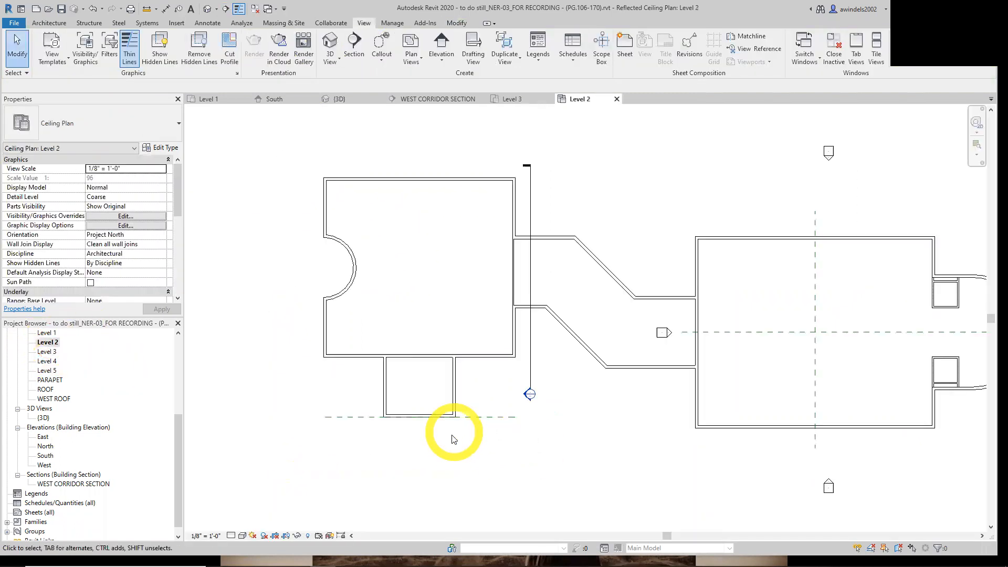
left_click(232, 535)
left_click(244, 524)
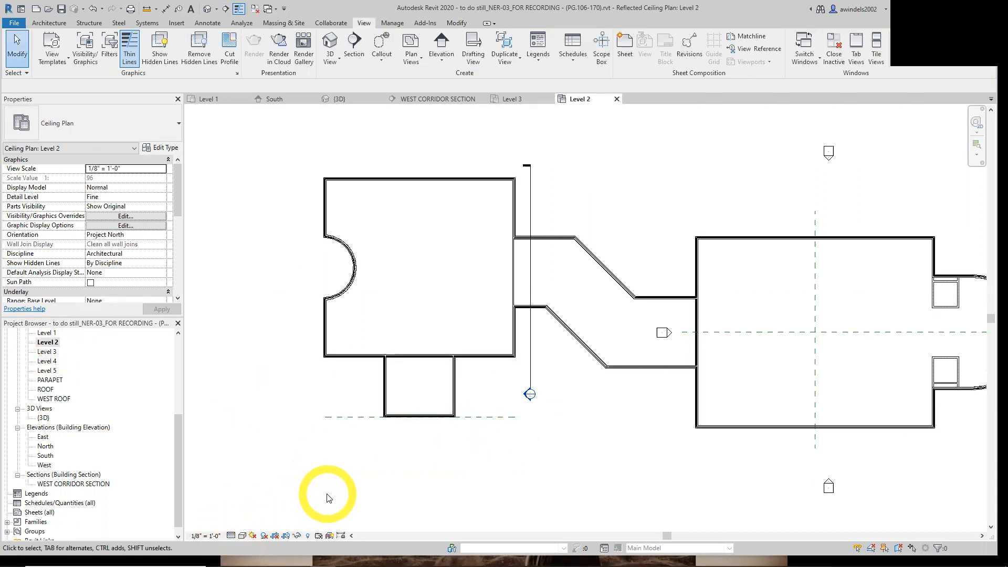
Return to the Level 3 ceiling plan and start a new building section with the Section tool.
double_click(47, 351)
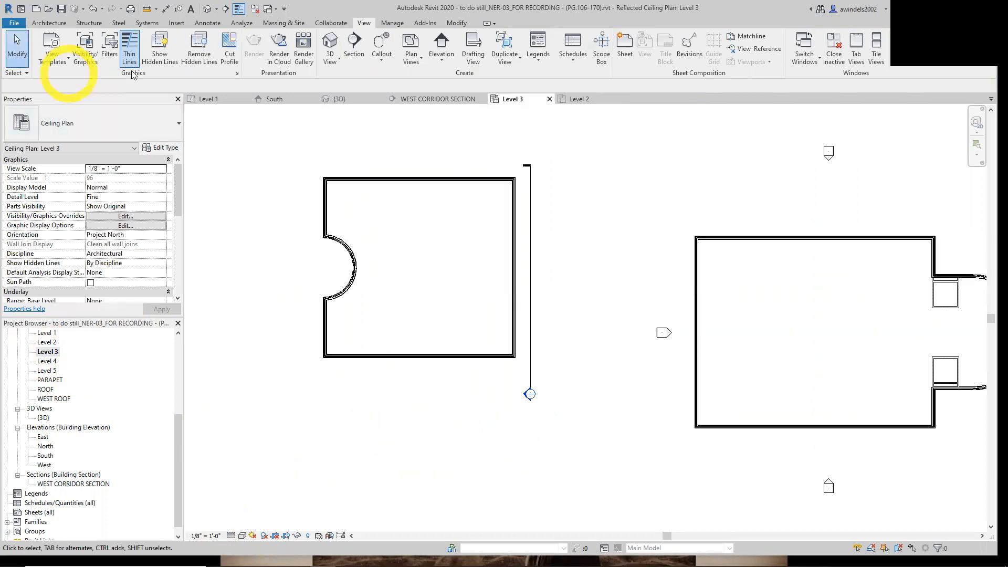
left_click(350, 53)
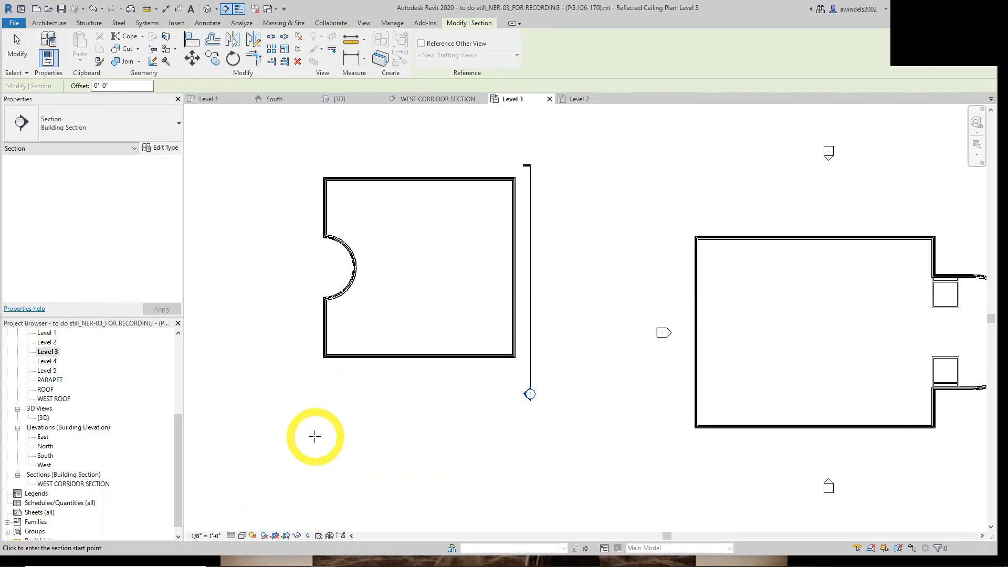
Draw a horizontal north-facing section just south of the west wing in the Level 3 reflected ceiling plan.
left_click(318, 410)
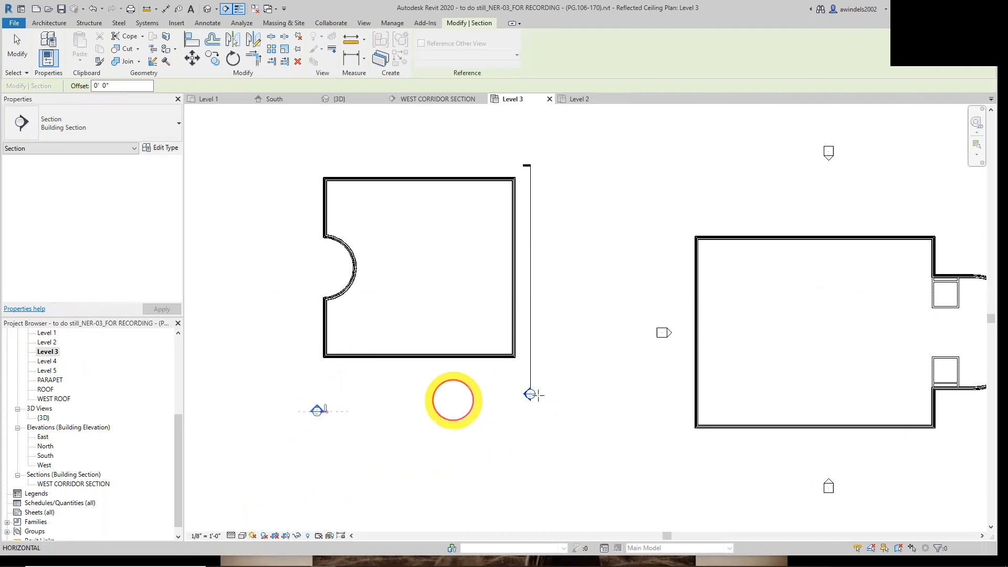
left_click(536, 411)
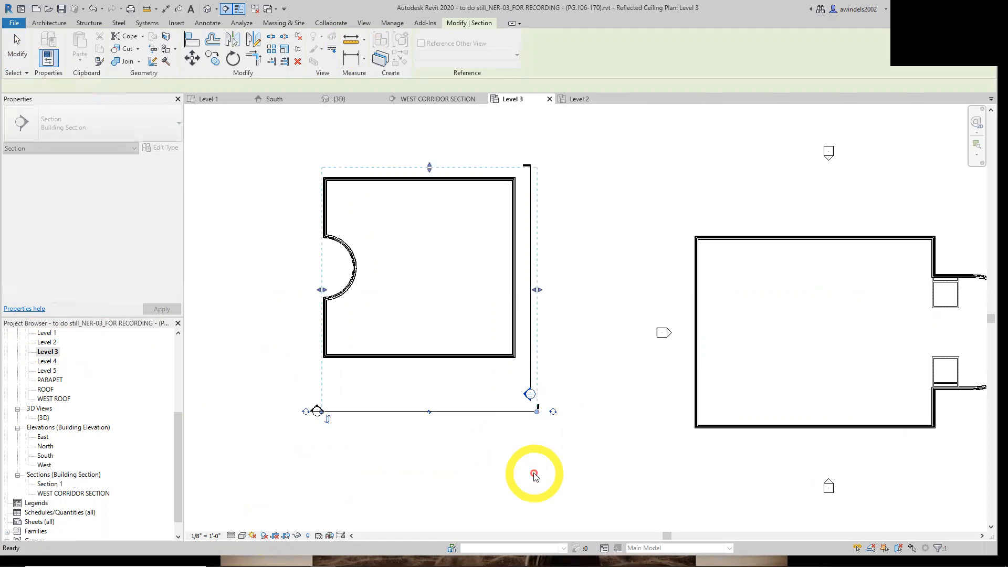
left_click(554, 443)
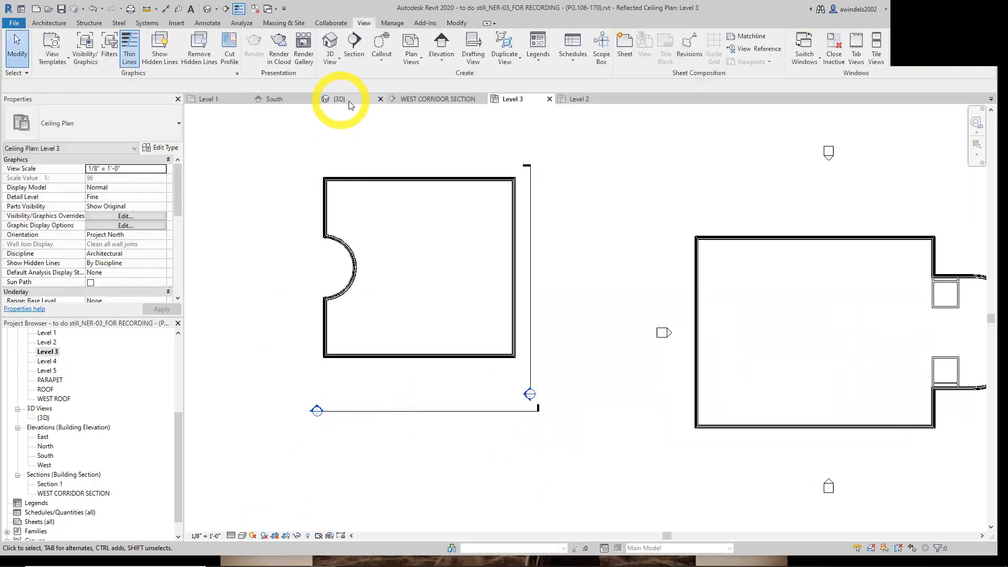
Inspect the low wall of the west wing's south projection in 3D and compare its height with Level 3 in the South elevation.
left_click(350, 105)
middle_click_drag(415, 369, 442, 400)
left_click(355, 300)
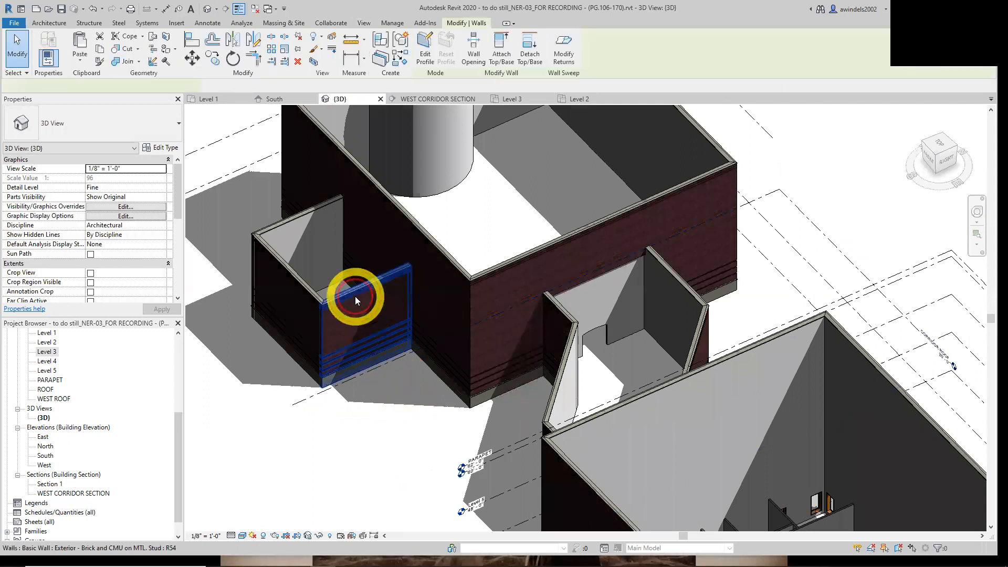
middle_click_drag(341, 290, 410, 344)
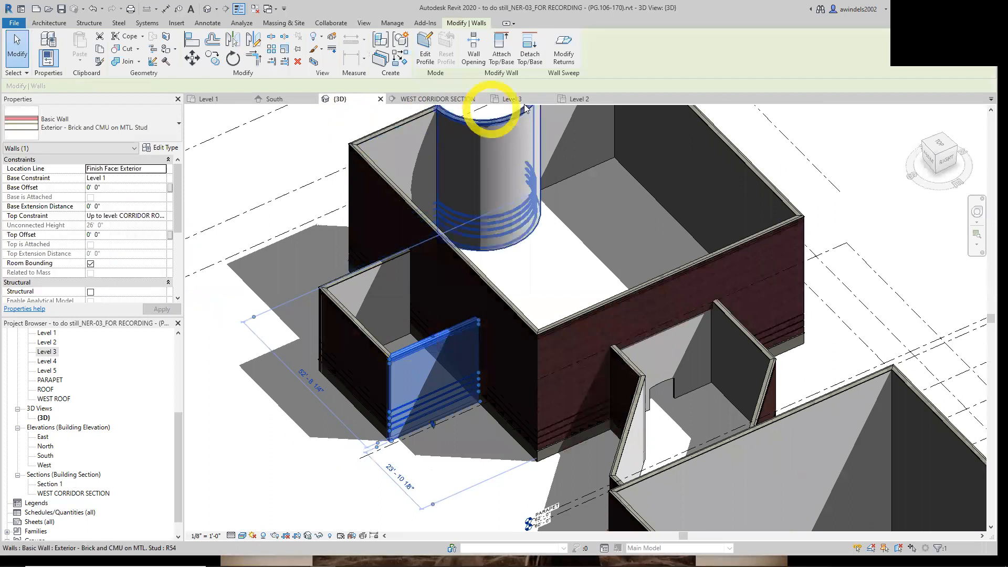
left_click(275, 99)
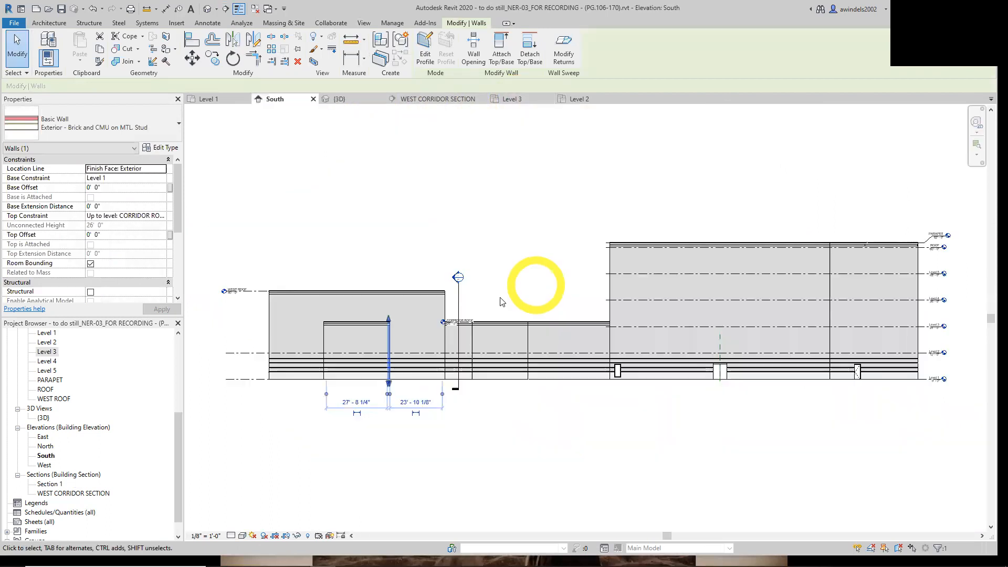
middle_click_drag(462, 354, 341, 373)
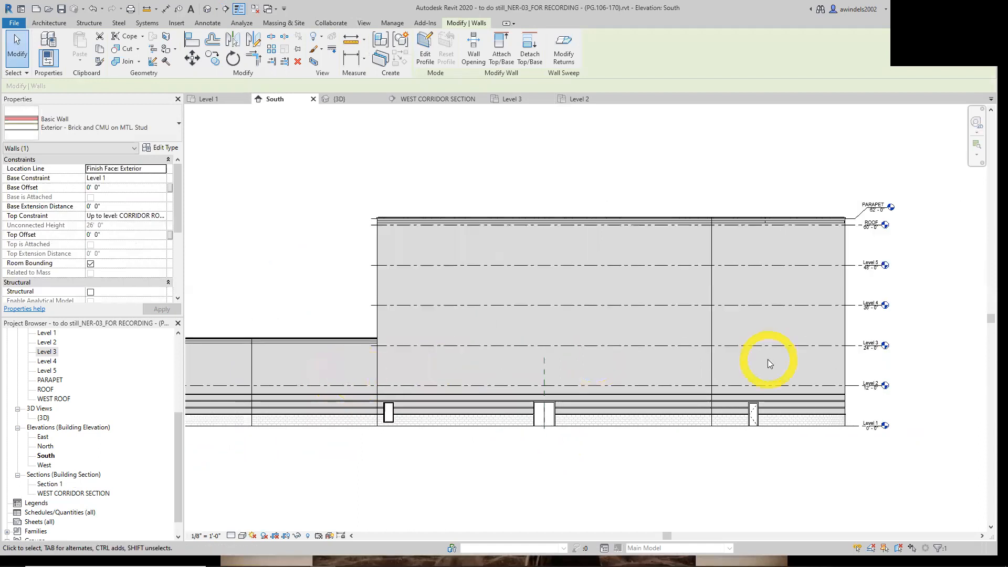
left_click(868, 346)
middle_click_drag(558, 378, 675, 378)
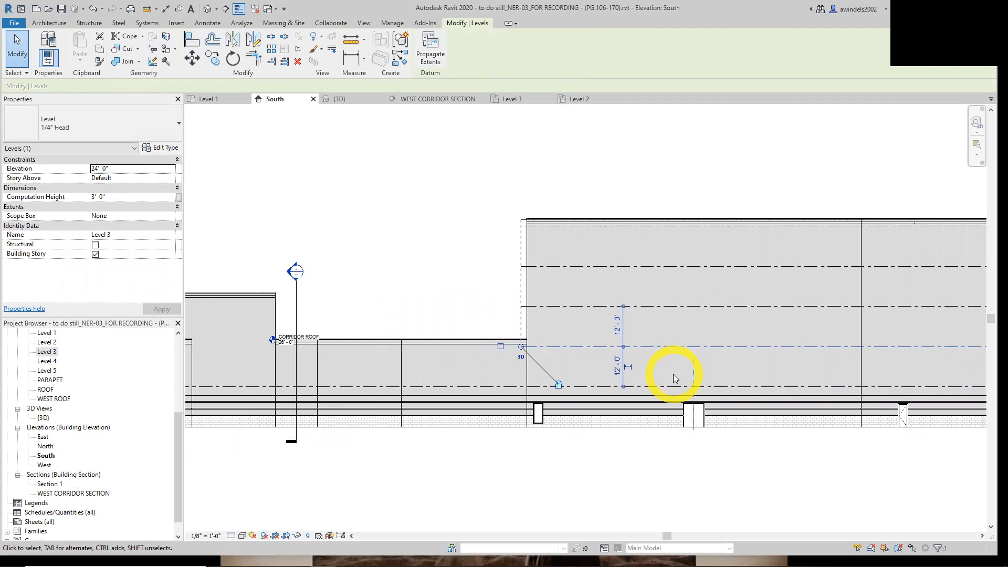
left_click(548, 482)
scroll(533, 480, "down", 2)
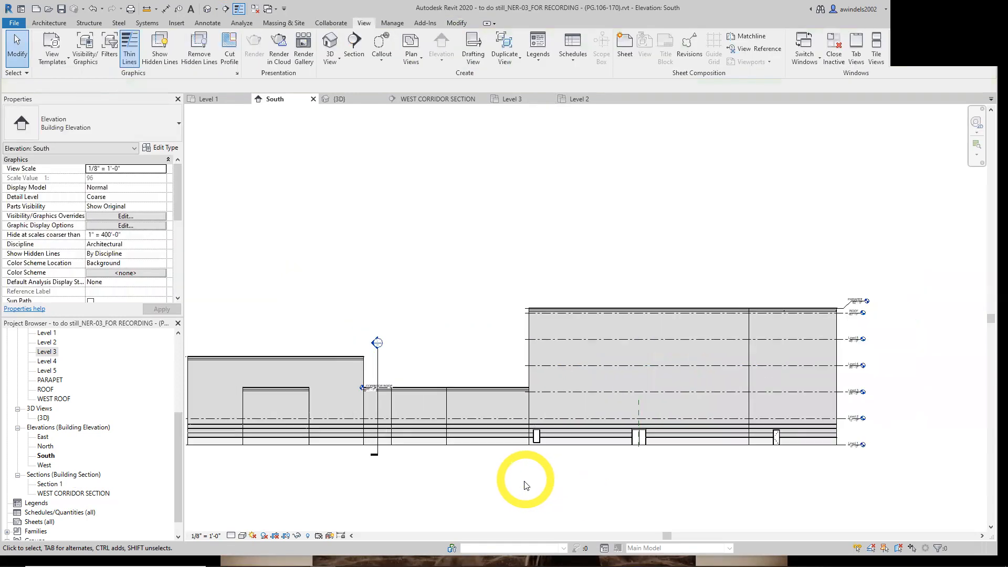
middle_click_drag(527, 481, 668, 465)
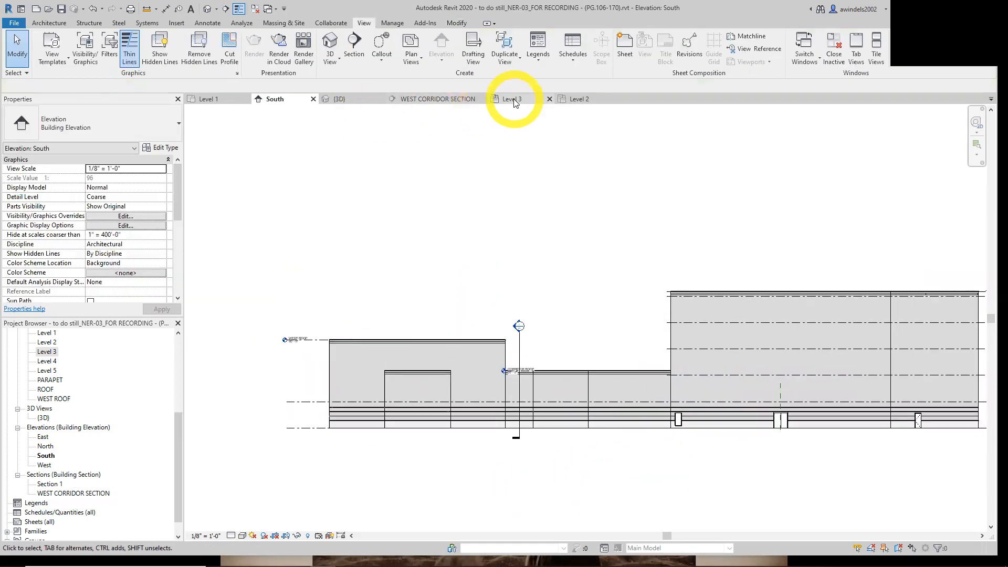
Close the Level 3 and Level 2 views and undo the section drawn in the ceiling plan.
left_click(543, 101)
left_click(549, 98)
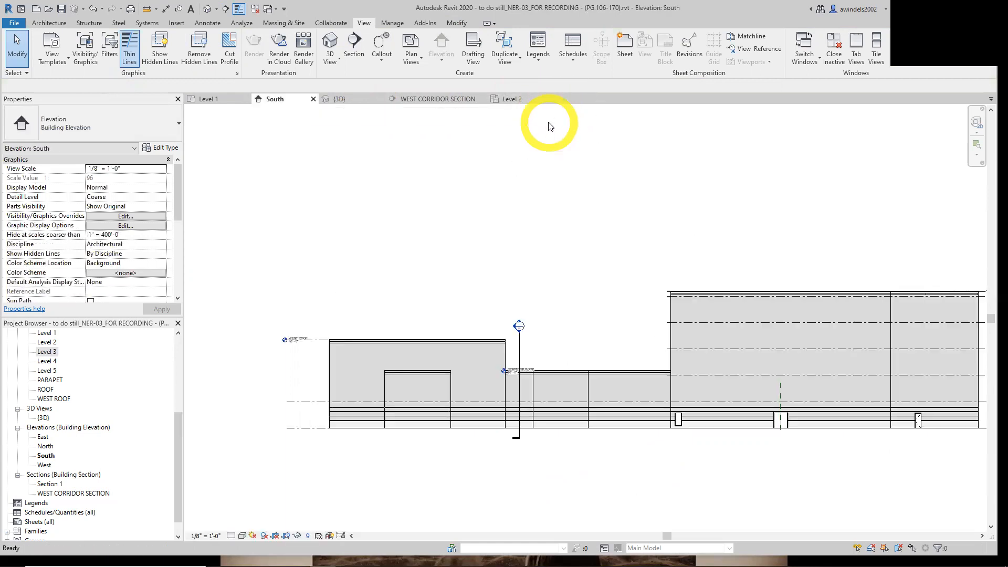
key("ctrl+z")
left_click(552, 99)
Open the Level 3 floor plan and close the Level 3 reflected ceiling plan.
scroll(63, 414, "up", 3)
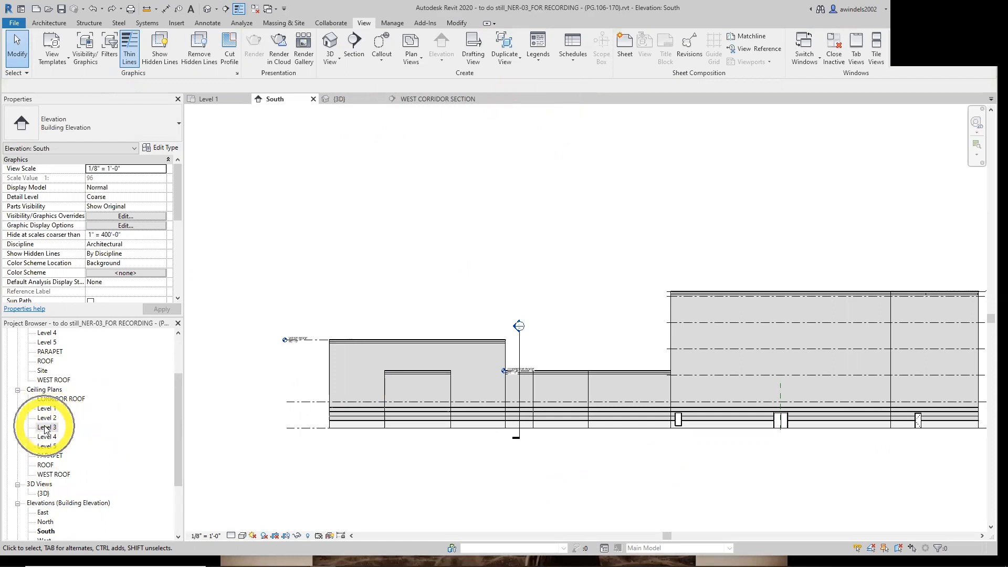
double_click(46, 427)
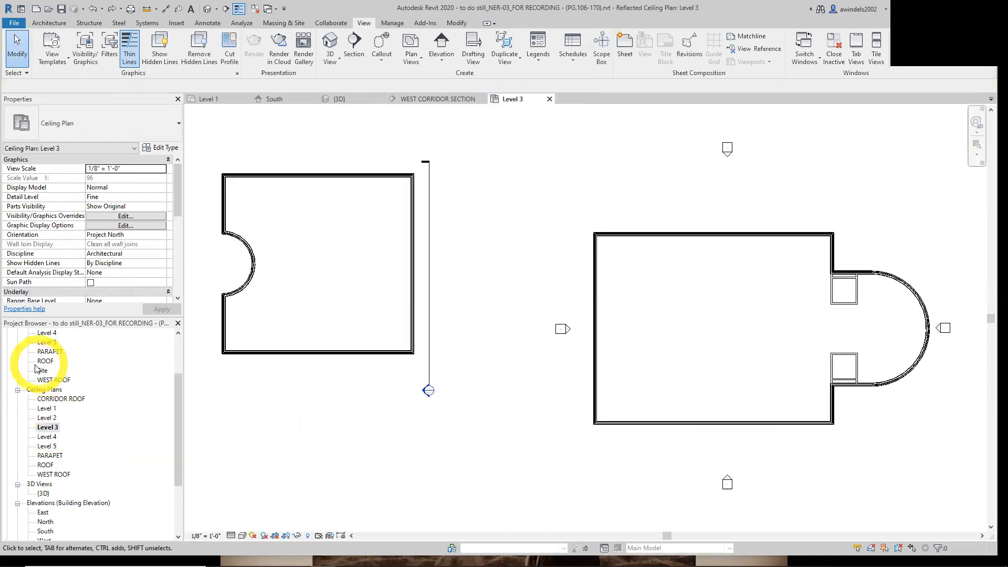
scroll(42, 357, "up", 2)
double_click(47, 361)
middle_click_drag(473, 461, 505, 477)
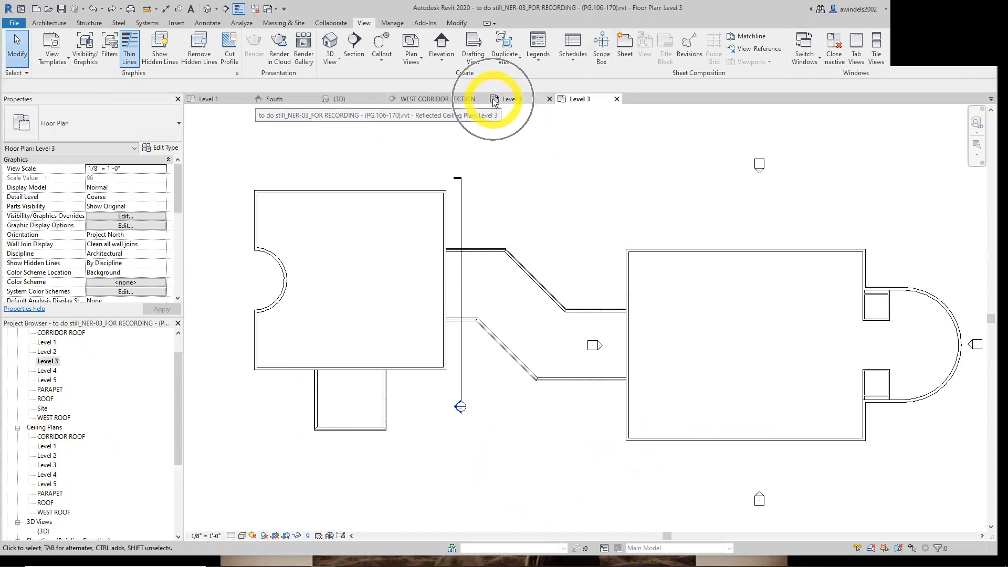
left_click(549, 99)
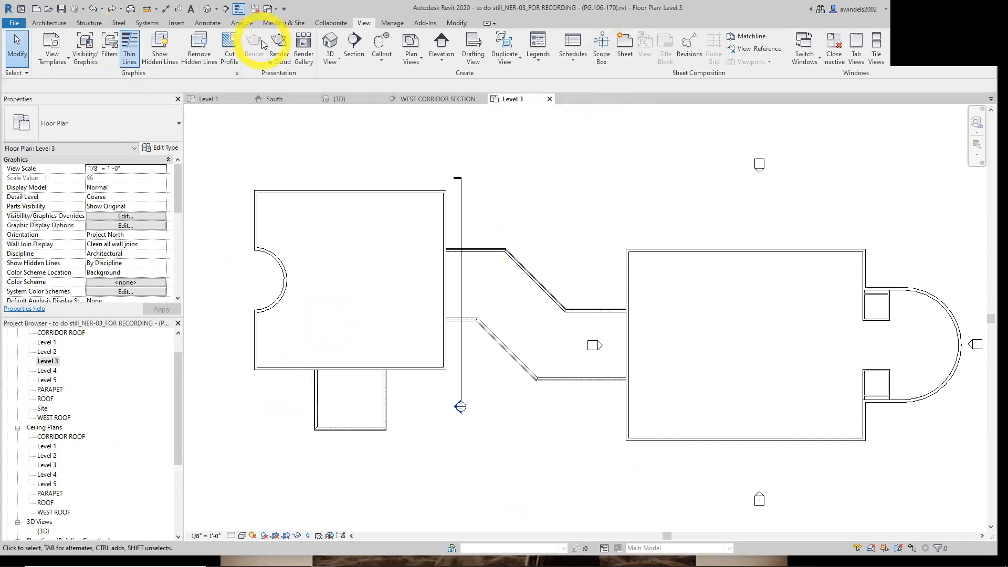
Draw a horizontal north-facing building section through the west wing's small south projection and shift it slightly north.
left_click(359, 44)
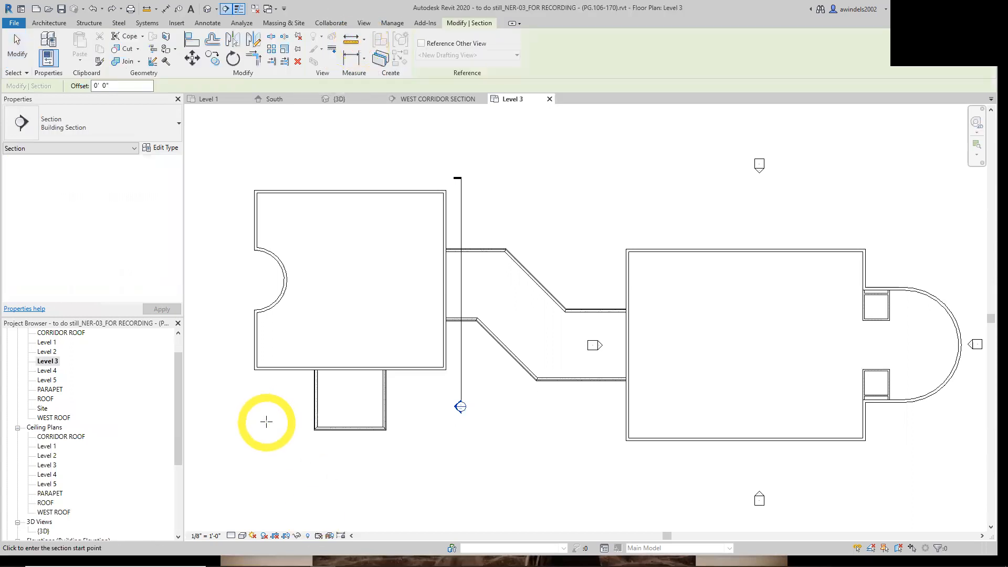
left_click(226, 423)
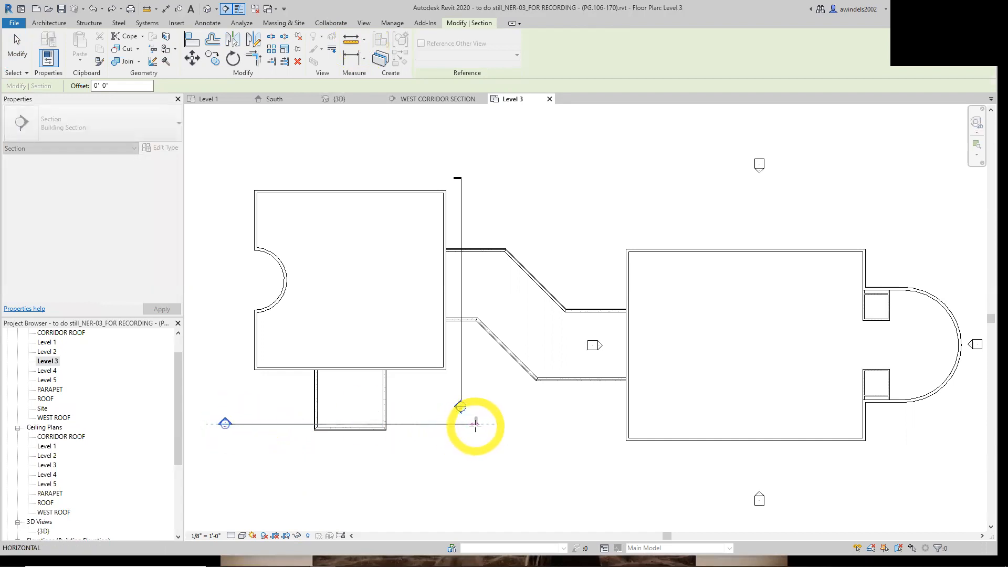
left_click(475, 424)
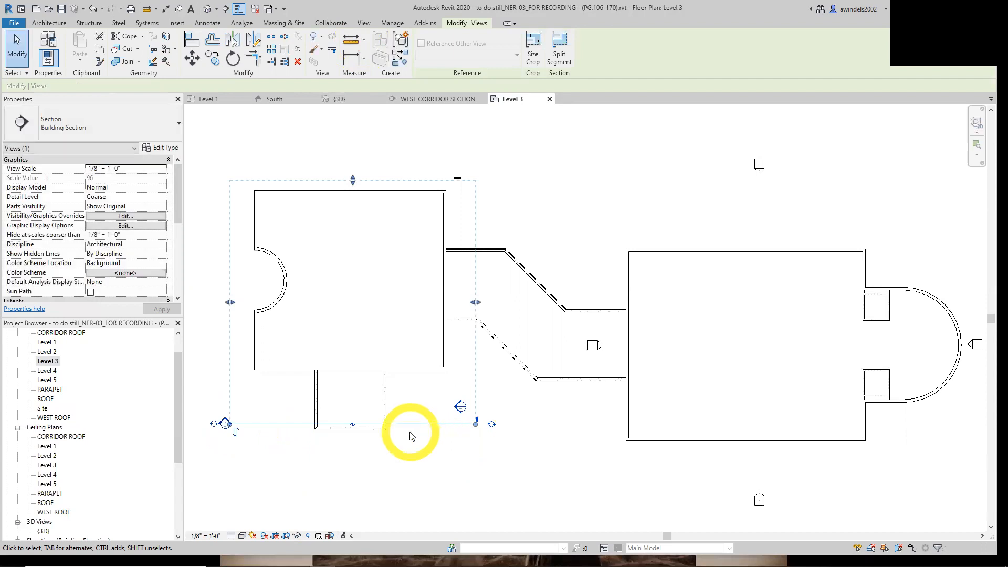
left_click(367, 417)
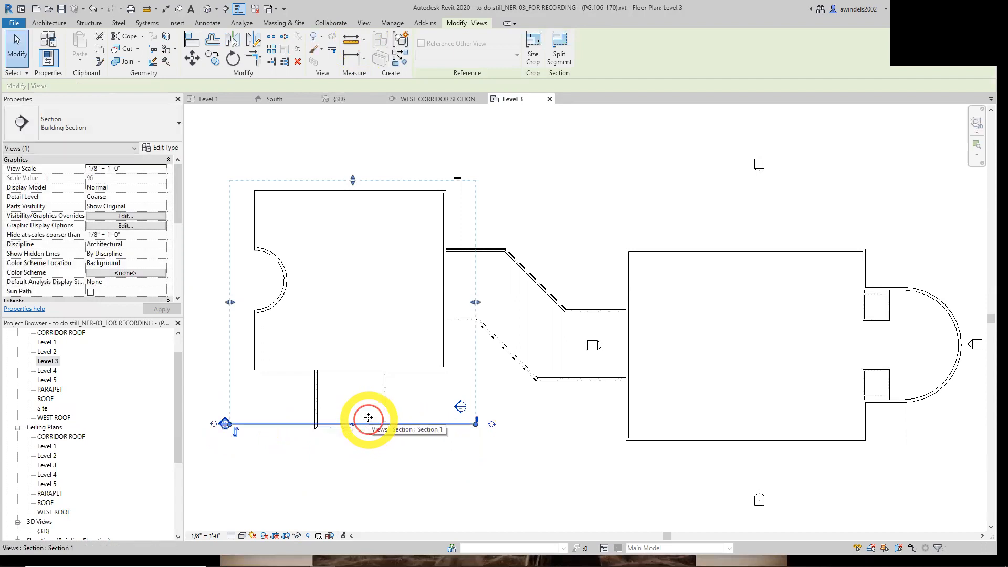
left_click_drag(368, 415, 375, 415)
left_click(499, 443)
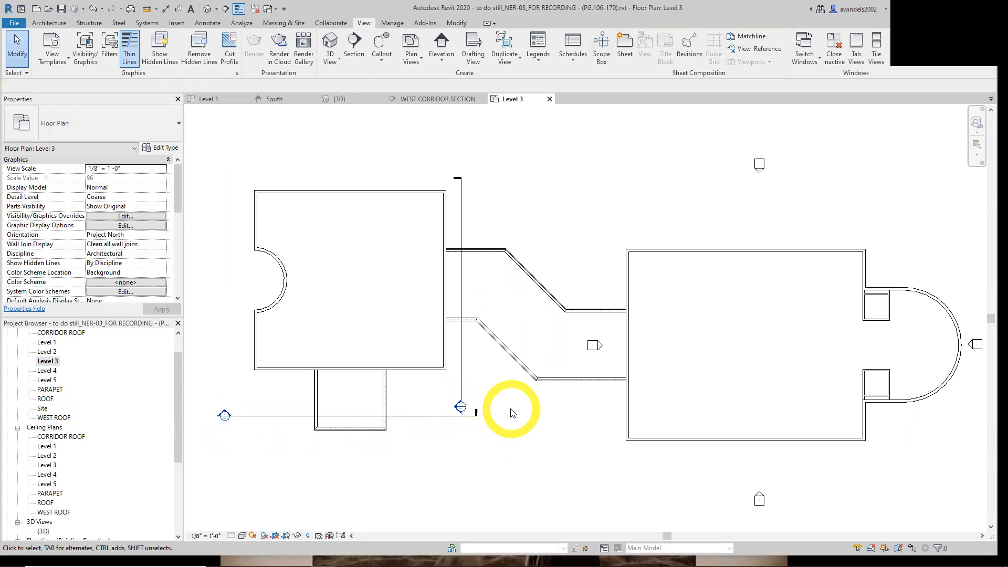
Rename Section 1 as WEST WING SOUTH WALL SECTION and check the view name in the section's properties.
left_click_drag(180, 447, 177, 521)
left_click(55, 466)
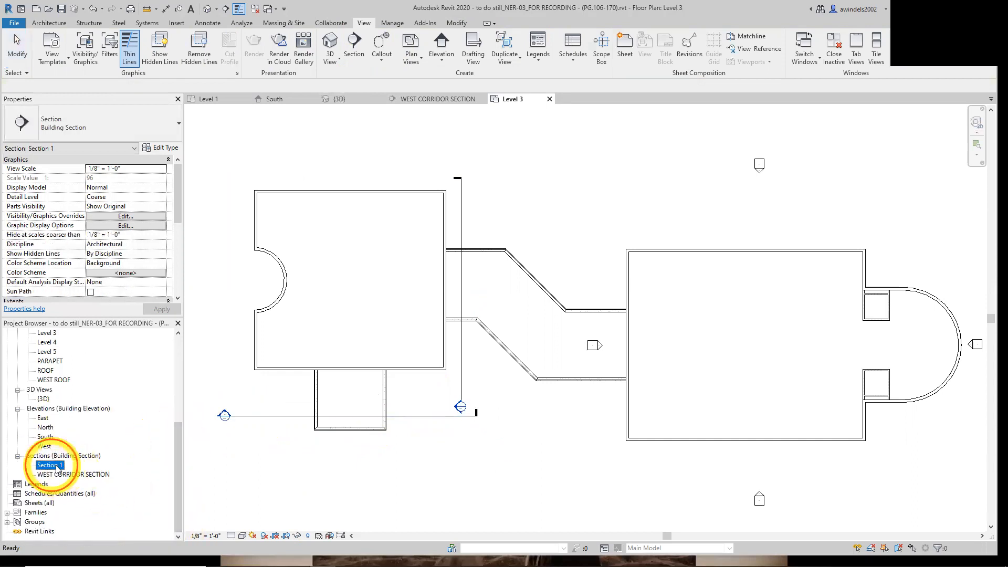
left_click(56, 466)
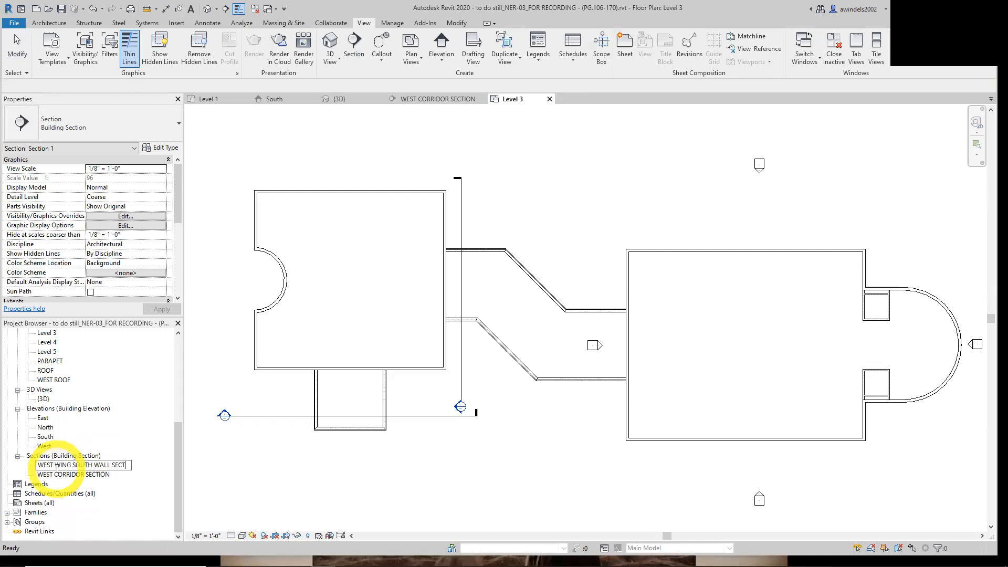
key("Return")
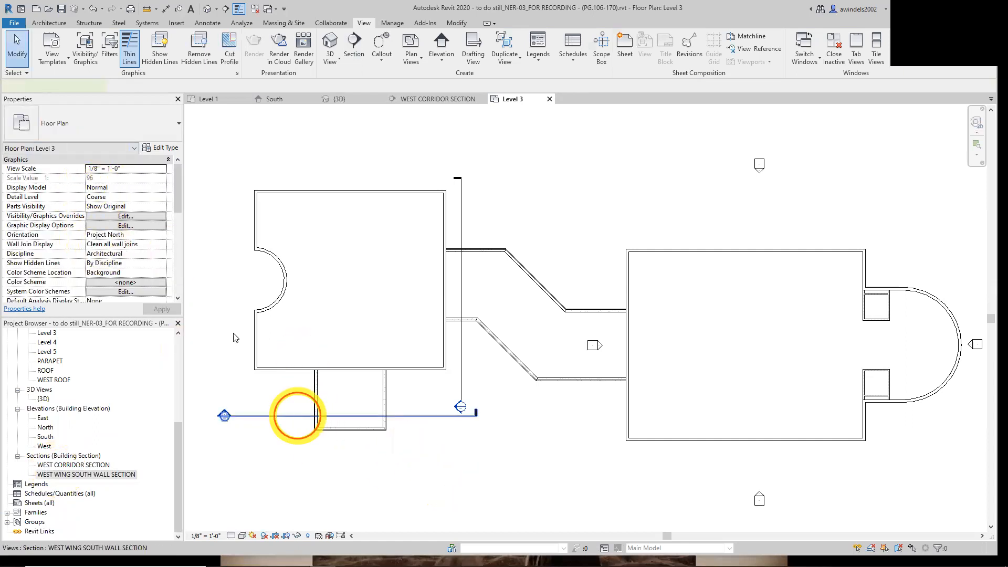
left_click(236, 415)
left_click_drag(178, 194, 179, 262)
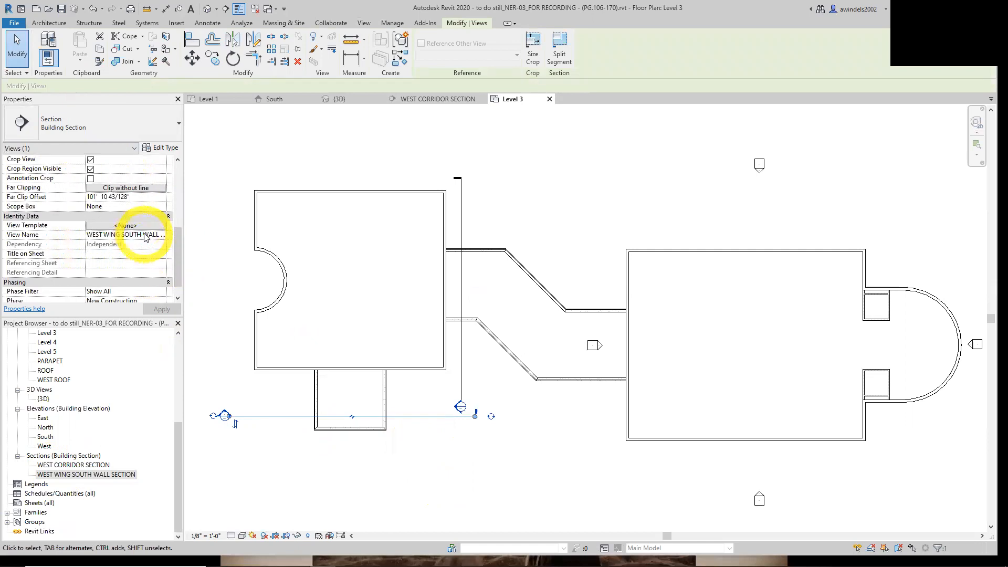
left_click(421, 505)
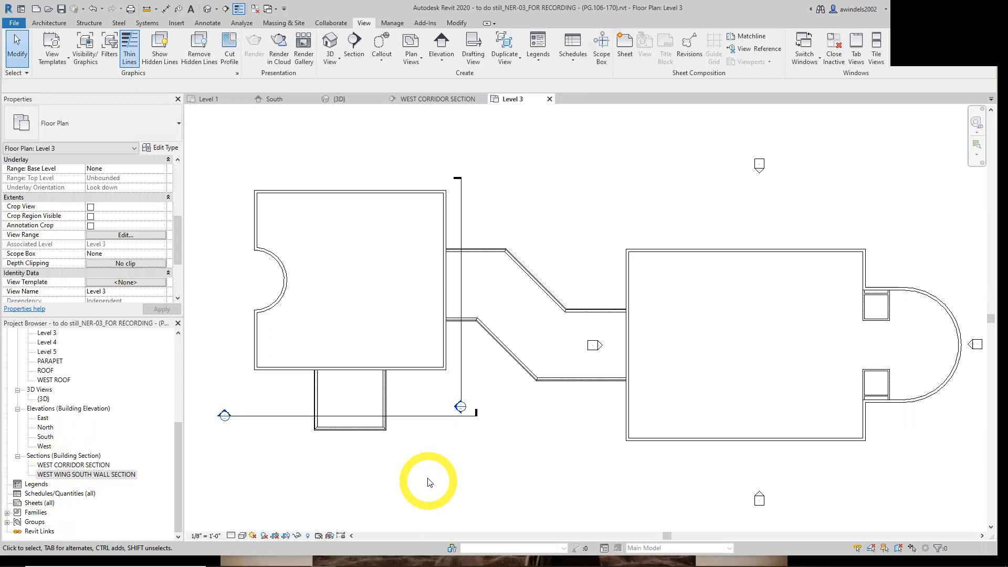
Switch to File Explorer and open the wall Section1 artistic rendering from the Ch.3 folder of 6_Industry Examples with Textbook Ch's.
mouse_move(332, 549)
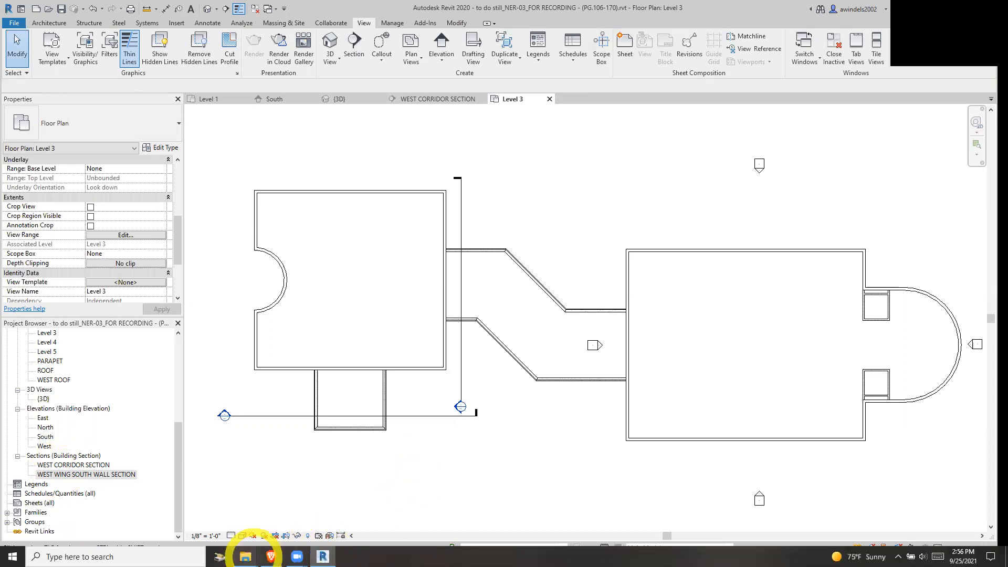
mouse_move(254, 551)
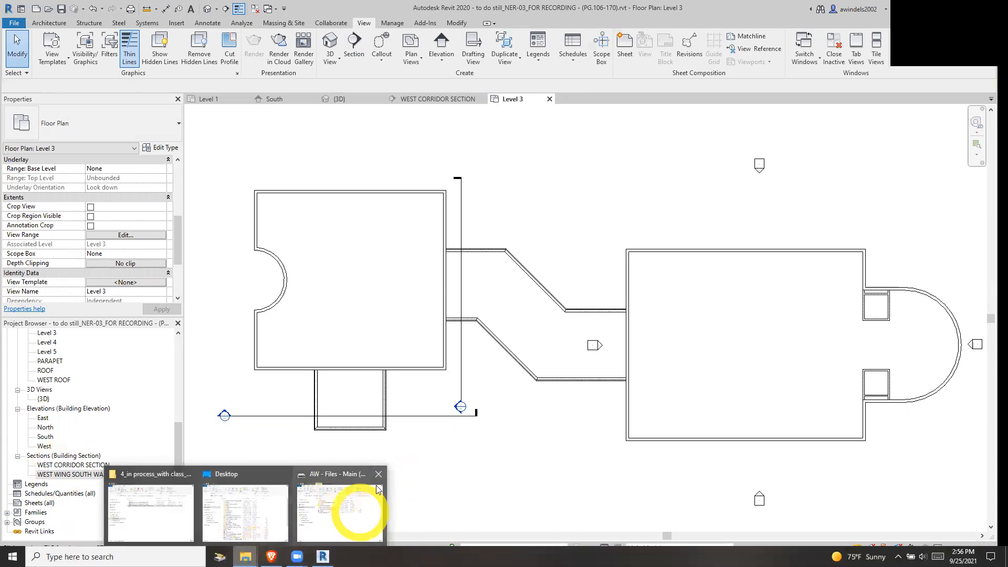
left_click(151, 507)
key("alt+Left")
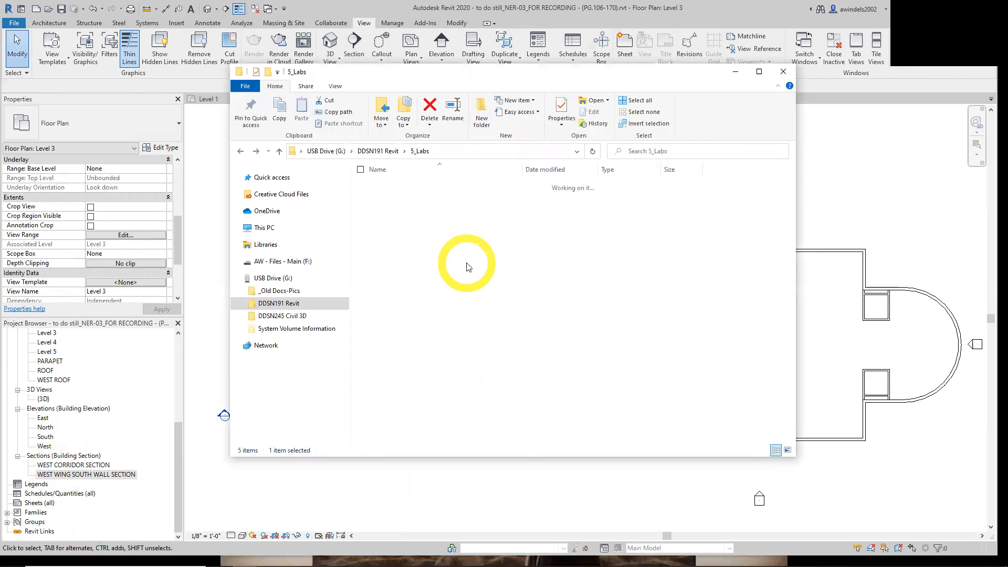
key("alt+Left")
left_click(415, 231)
double_click(415, 231)
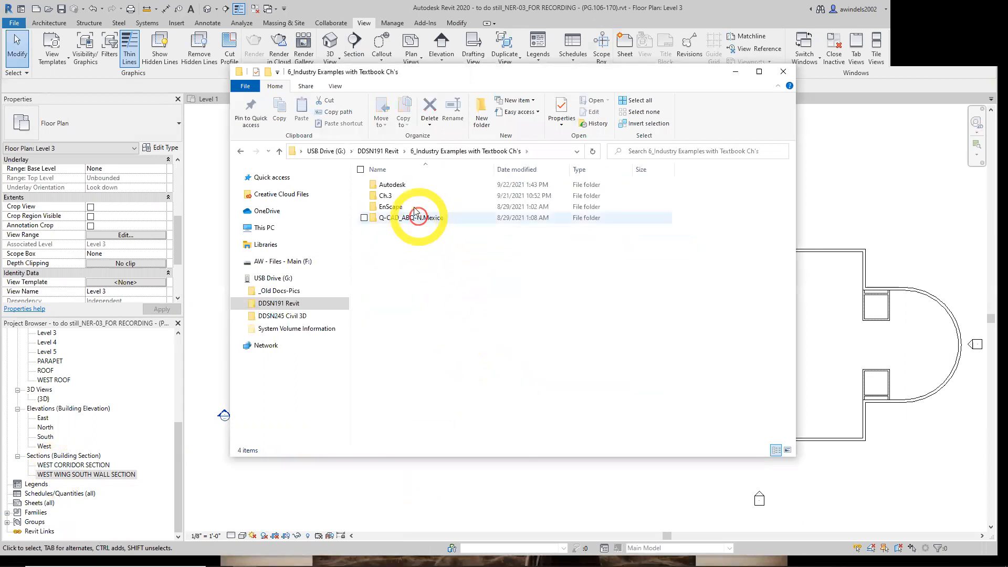
double_click(400, 197)
left_click(475, 218)
key("Return")
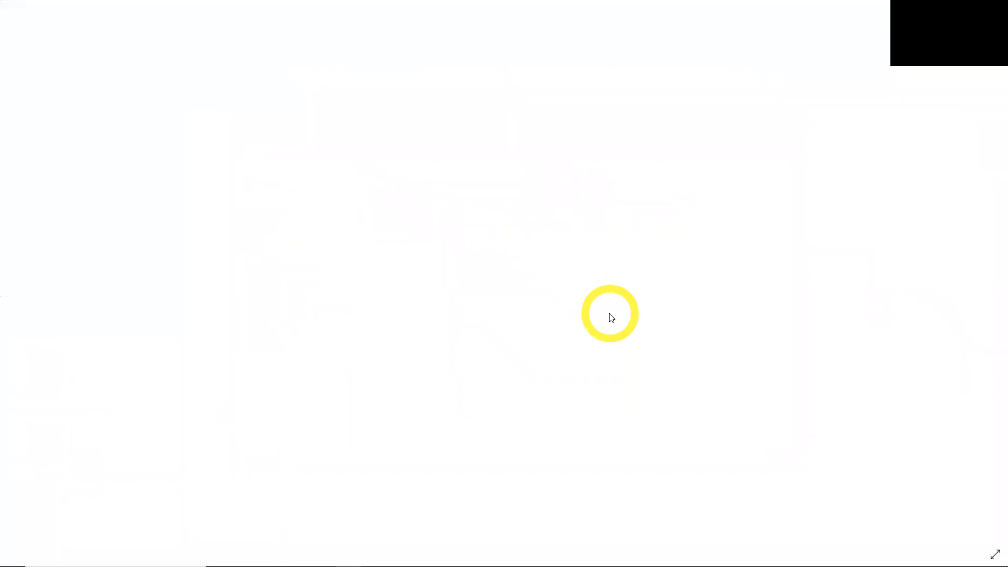
Examine the example drawings wall Section2 and wall Section3 up close, and return to the Ch.3 folder.
key("Right")
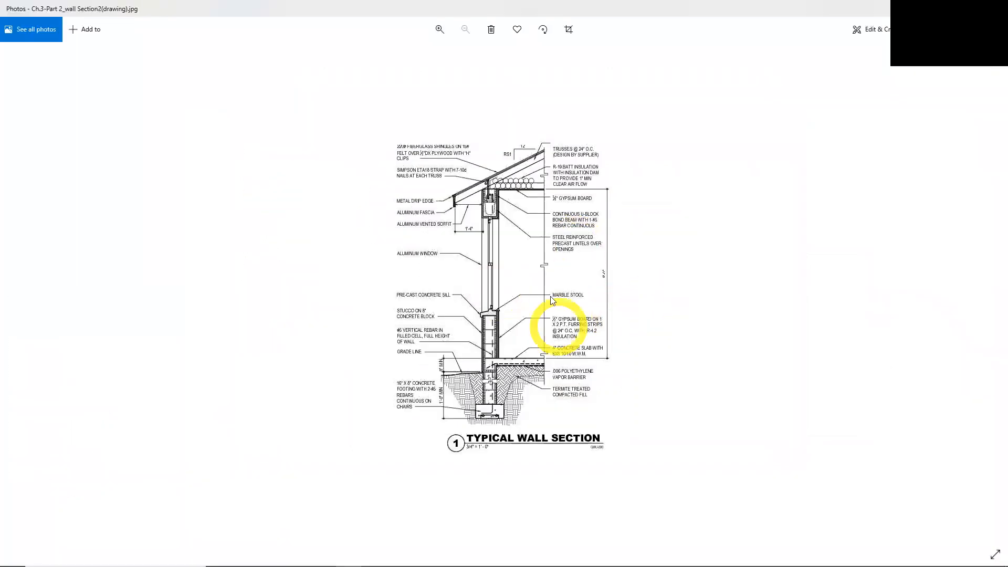
scroll(489, 311, "up", 5)
scroll(489, 311, "down", 2)
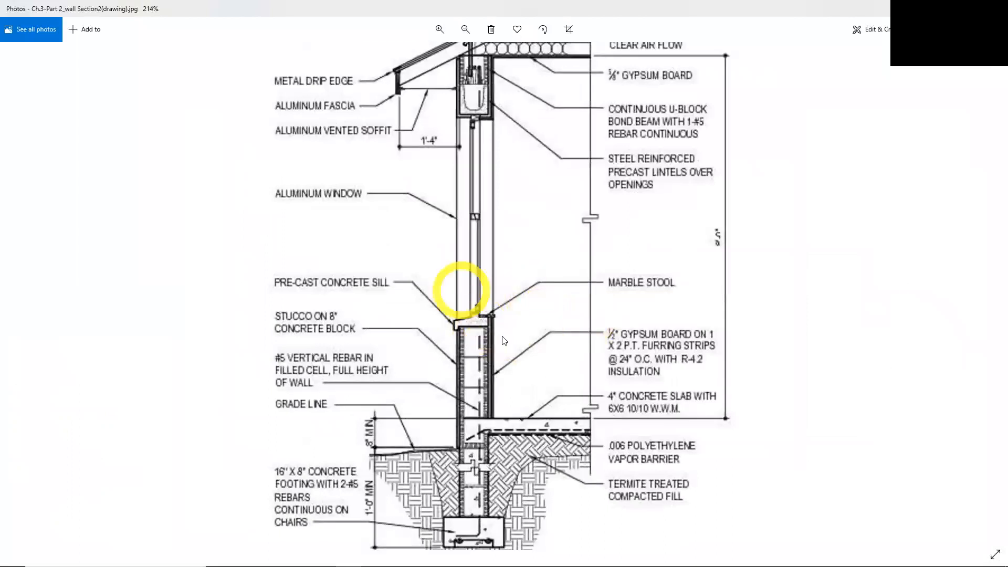
scroll(538, 356, "down", 2)
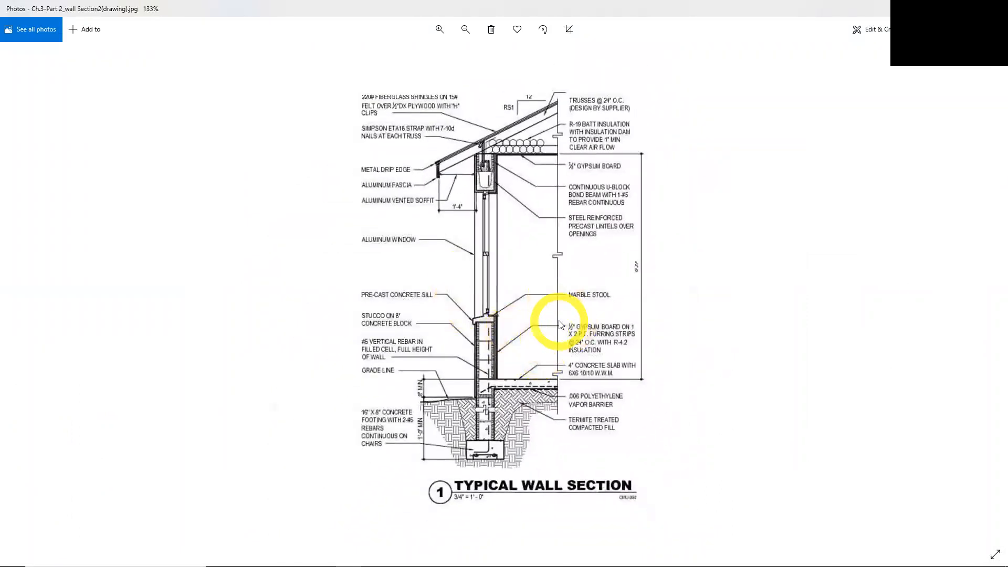
key("Right")
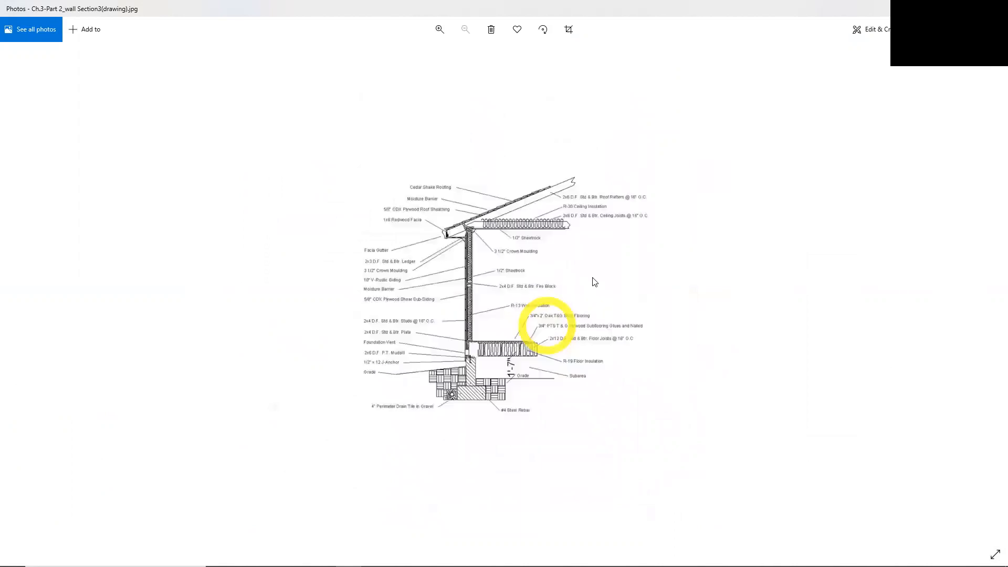
left_click(1000, 74)
left_click(581, 181)
left_click(726, 444)
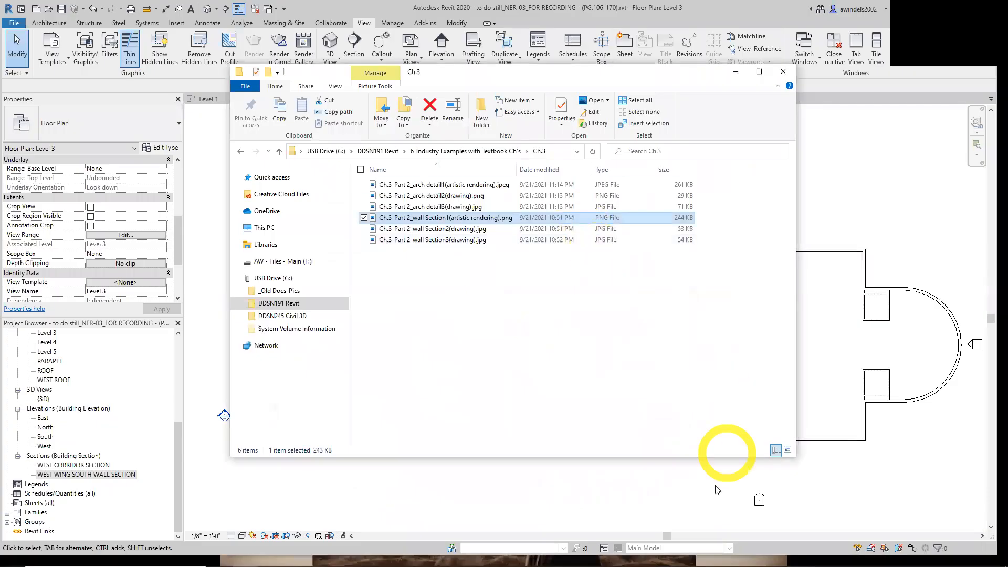
Switch back to Revit, collapse the ceiling plan and 3D view groups in the project browser, and open the Level 1 floor plan.
left_click(603, 510)
left_click(527, 460)
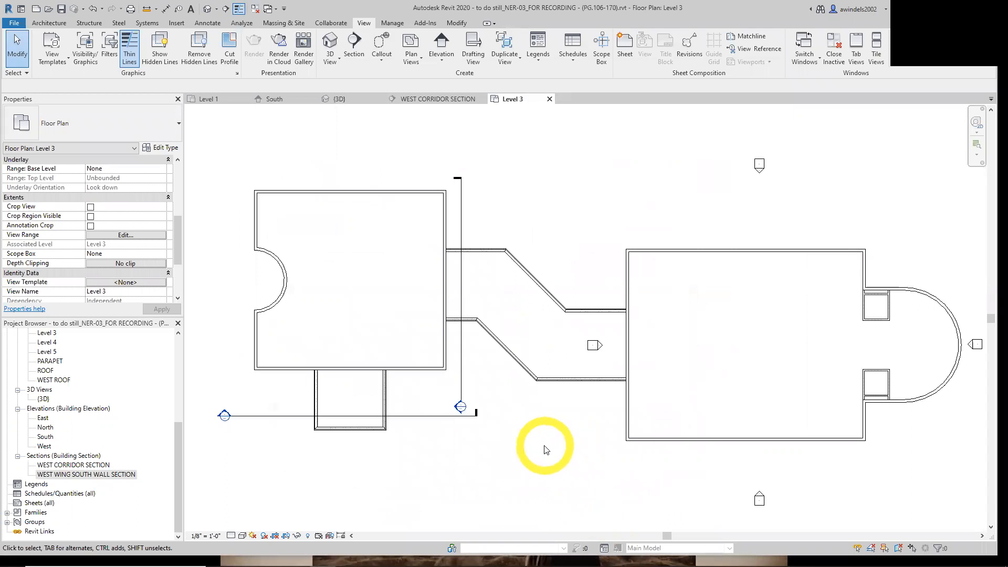
scroll(36, 378, "up", 4)
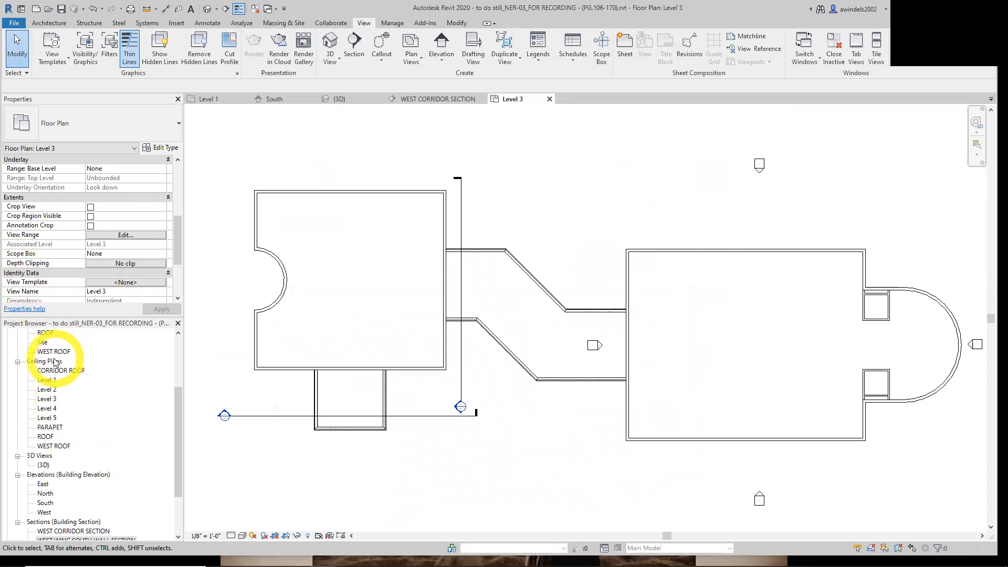
left_click(18, 446)
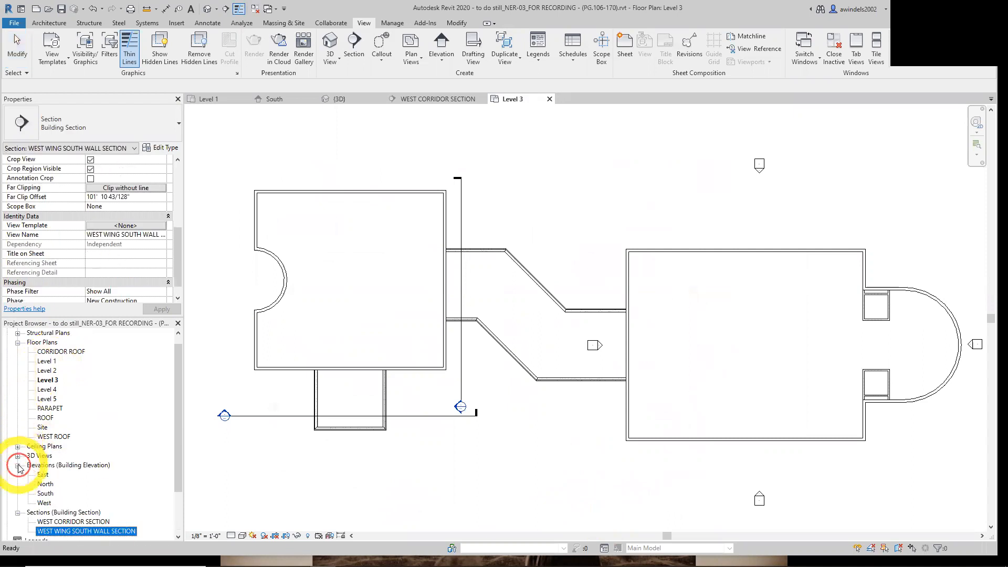
scroll(26, 451, "up", 1)
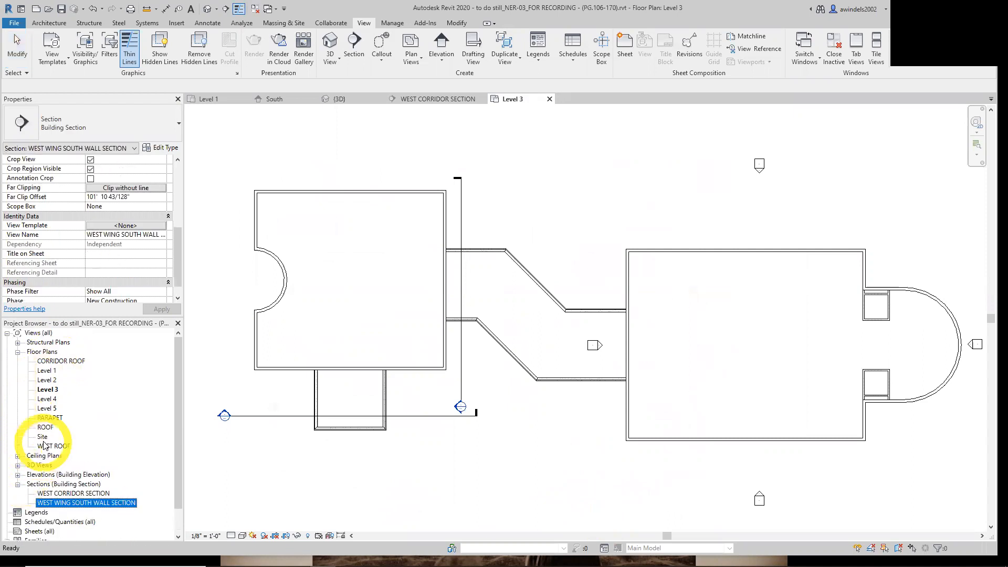
left_click(47, 371)
double_click(47, 371)
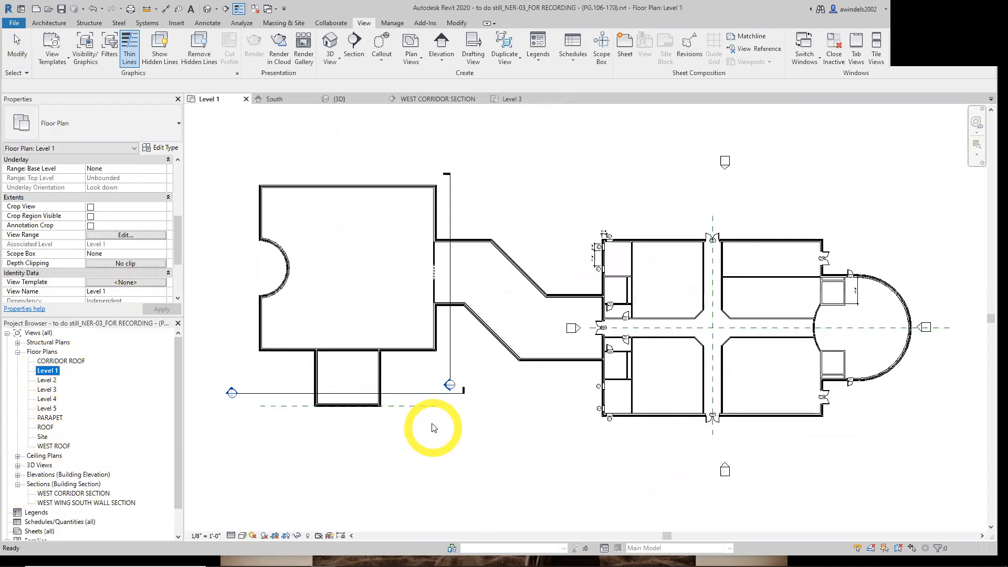
Draw a short horizontal, north-facing Wall Section through the opening in the west wing's east wall at the corridor entry.
middle_click_drag(556, 438, 573, 447)
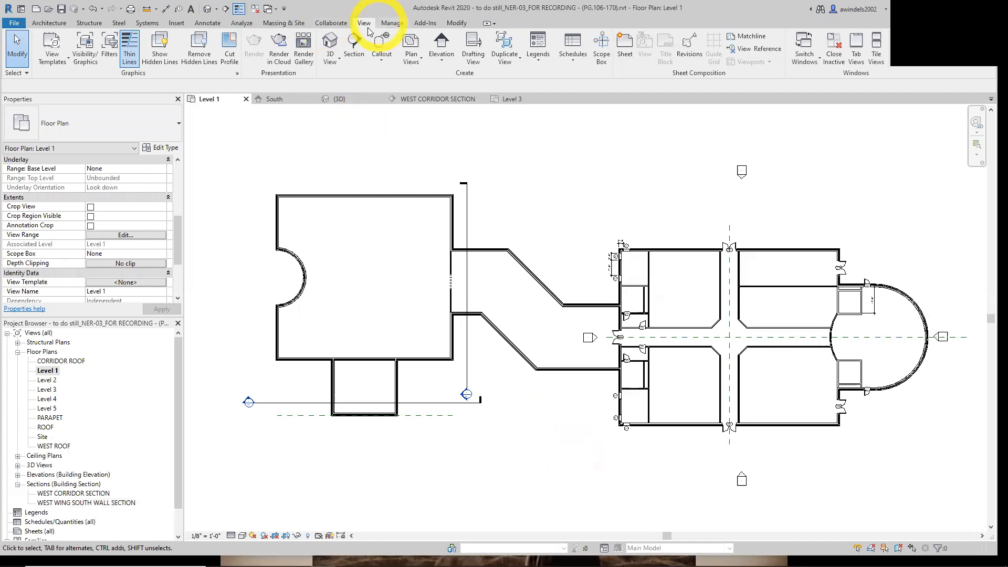
left_click(364, 46)
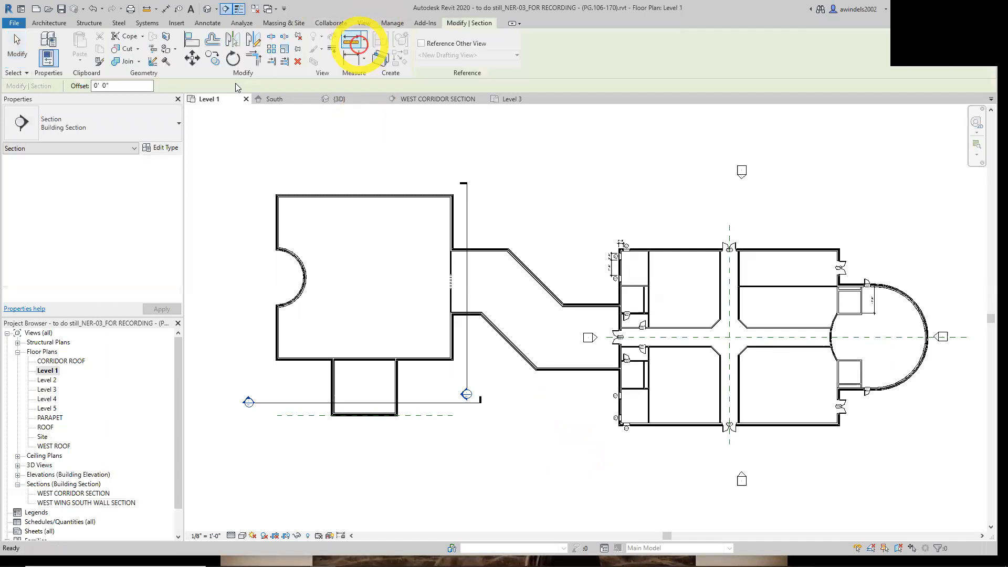
left_click(126, 130)
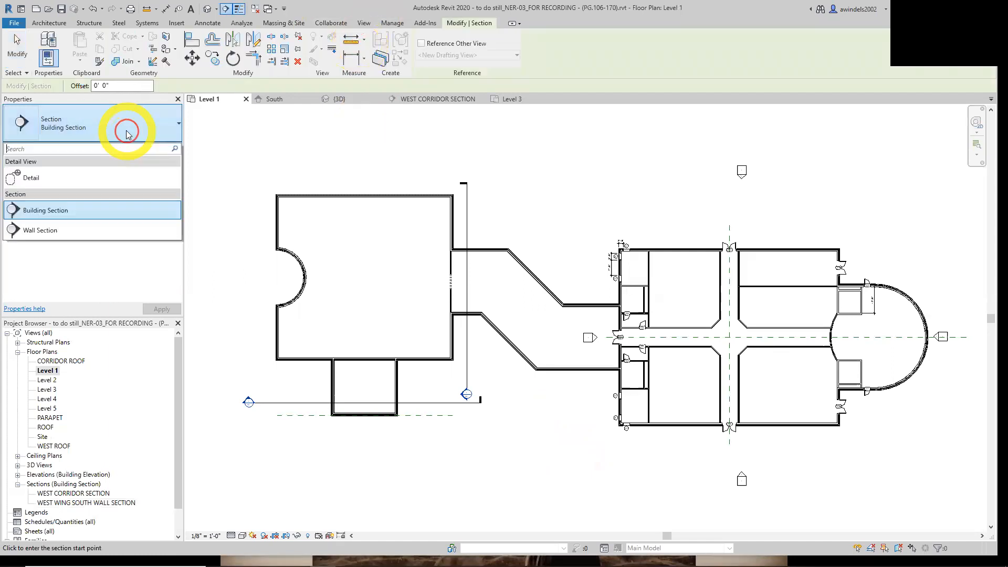
left_click(102, 229)
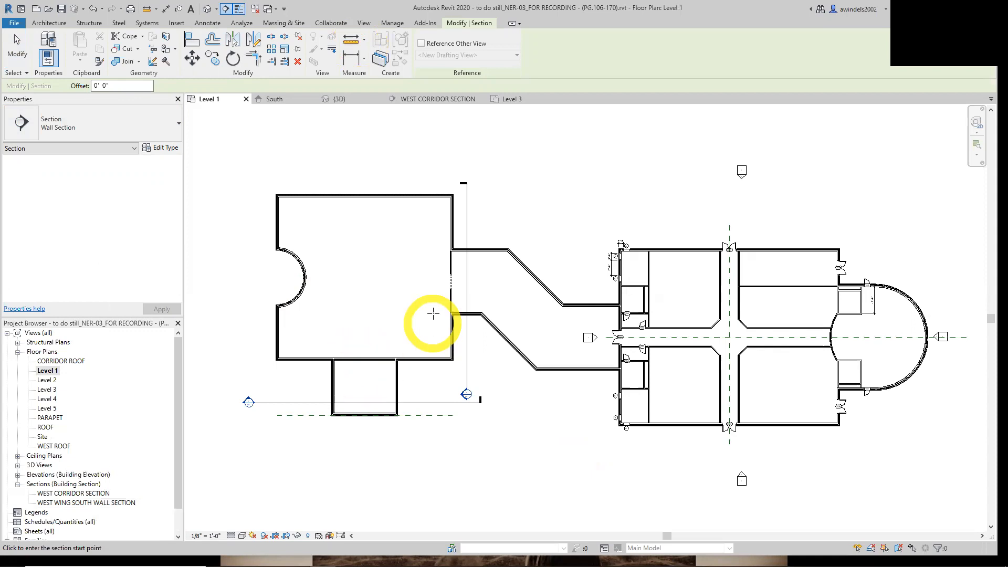
scroll(450, 283, "up", 5)
scroll(449, 286, "up", 2)
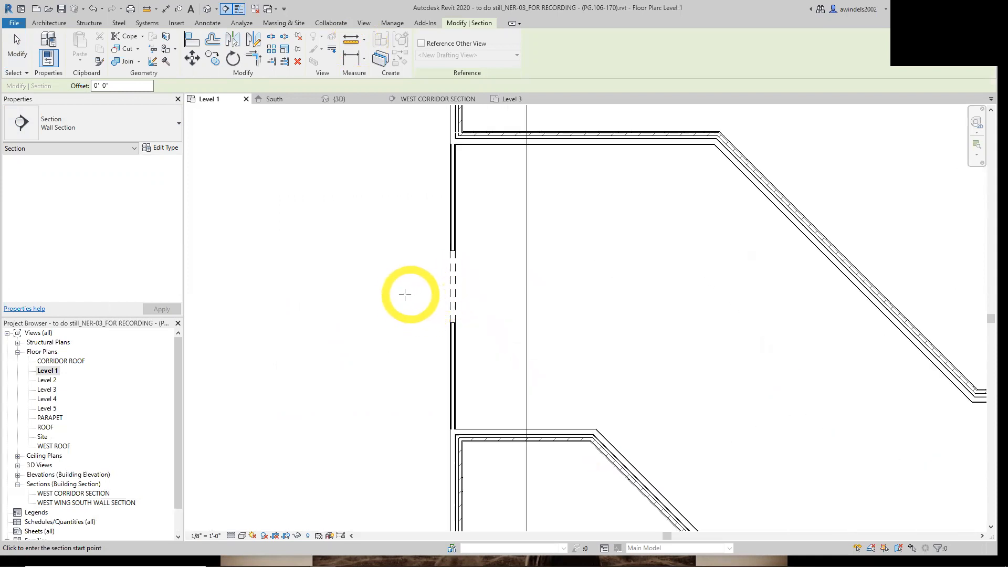
left_click(405, 295)
left_click(510, 296)
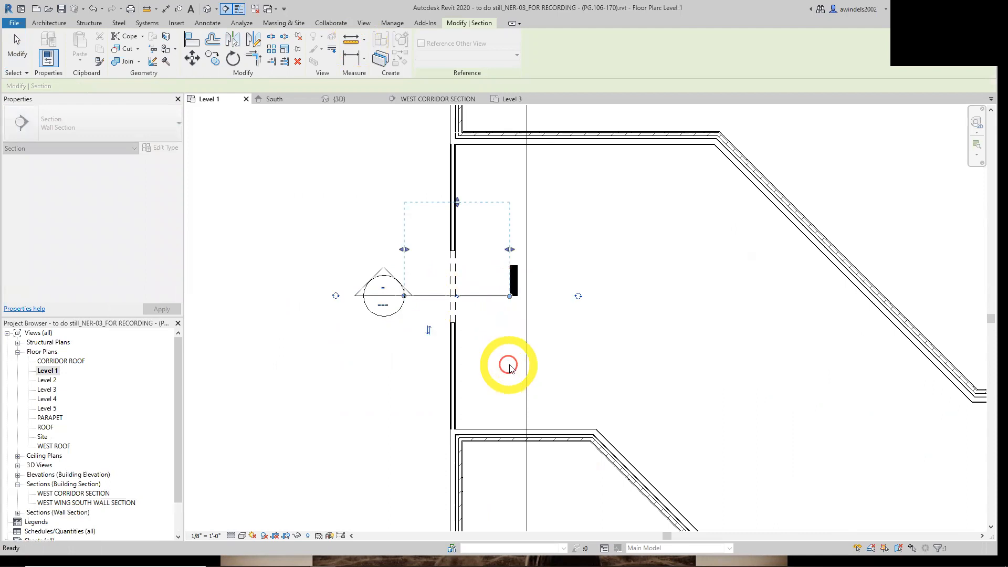
key("Escape")
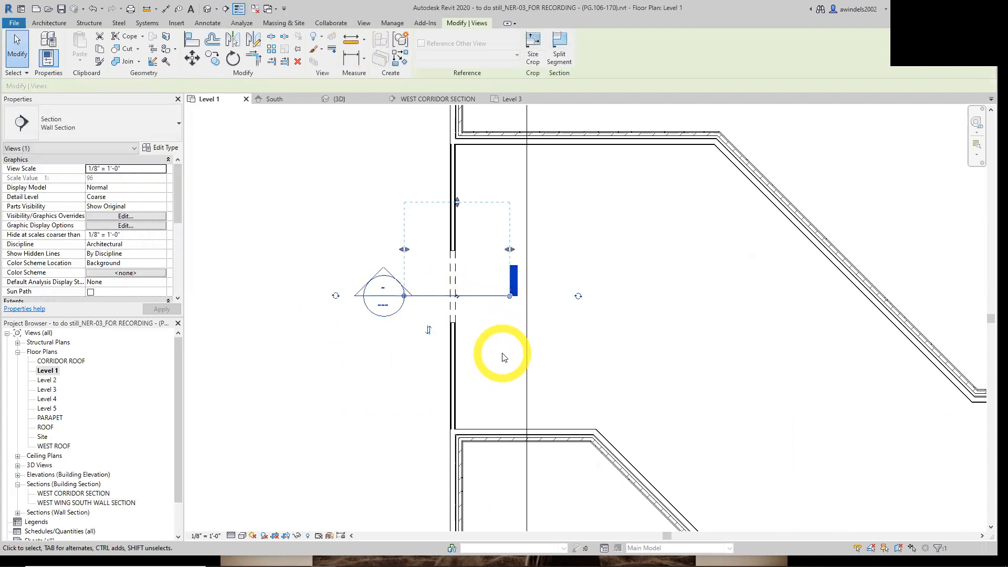
Collapse the other view groups in the project browser and rename the wall section Section 1 as CORRIDOR ENTRY SECTION.
left_click_drag(176, 354, 175, 427)
left_click(17, 446)
scroll(18, 349, "up", 2)
left_click(17, 352)
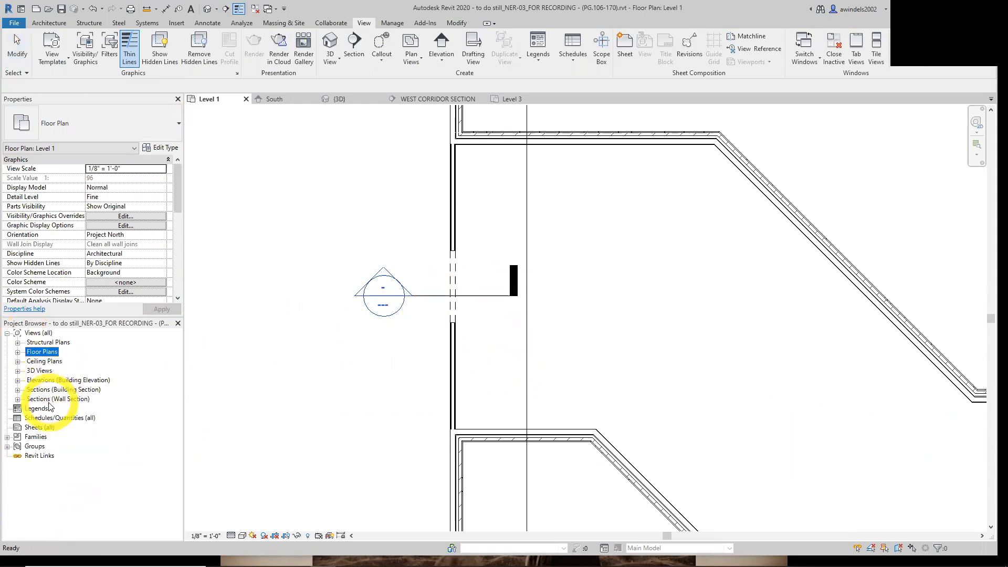
left_click(21, 399)
left_click(17, 399)
left_click(52, 408)
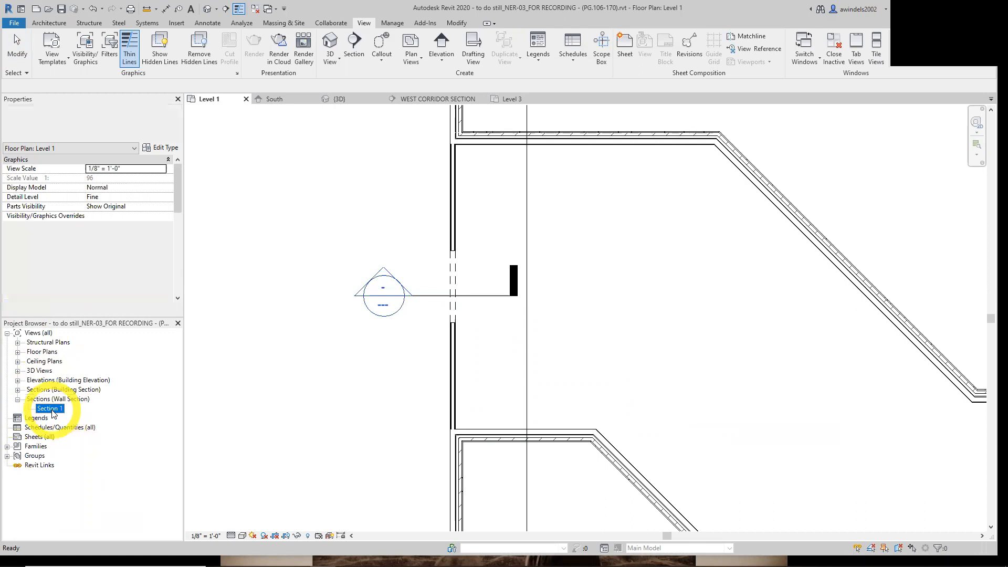
left_click(57, 408)
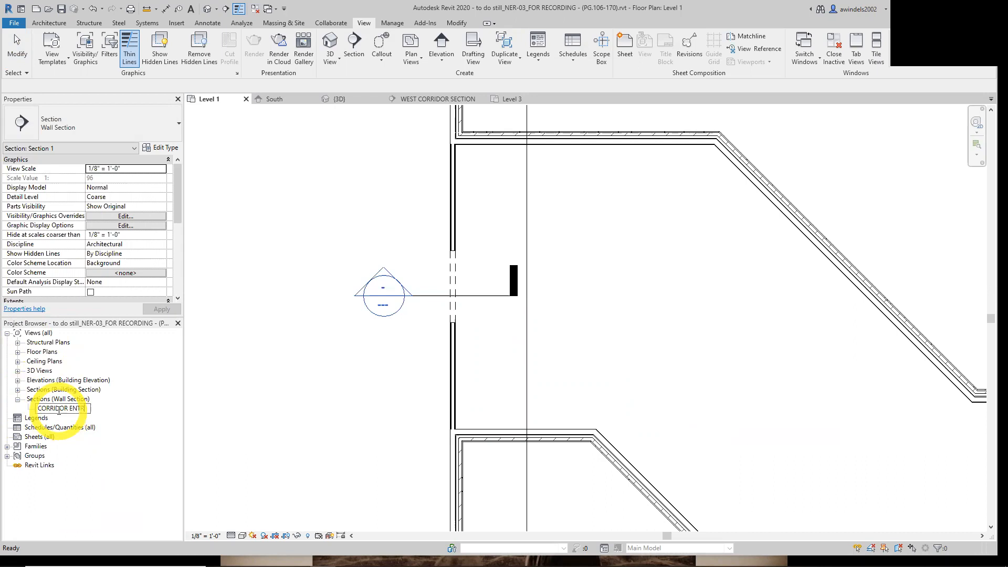
type("CORRIDOR ENTRY SECTION")
key("Return")
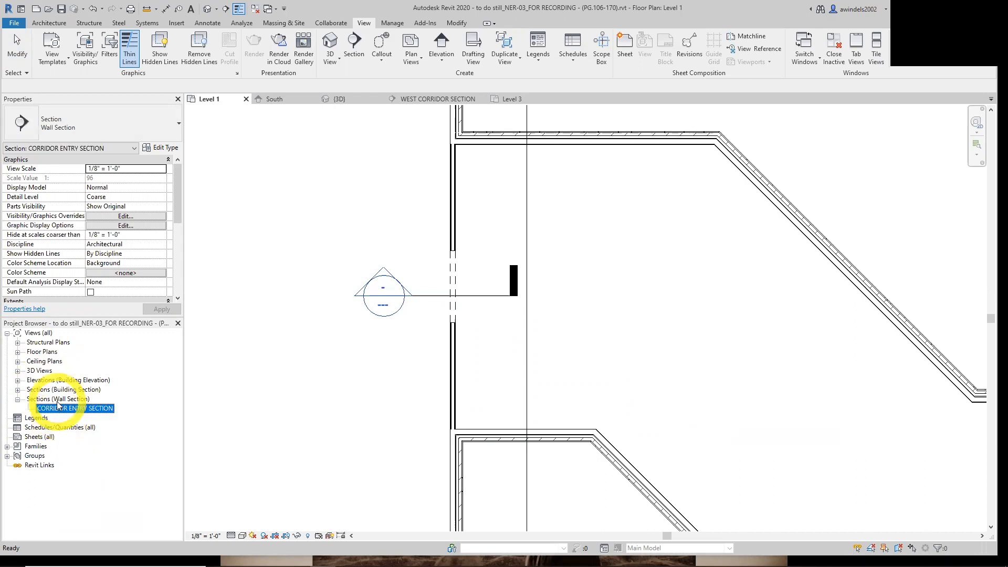
left_click(204, 536)
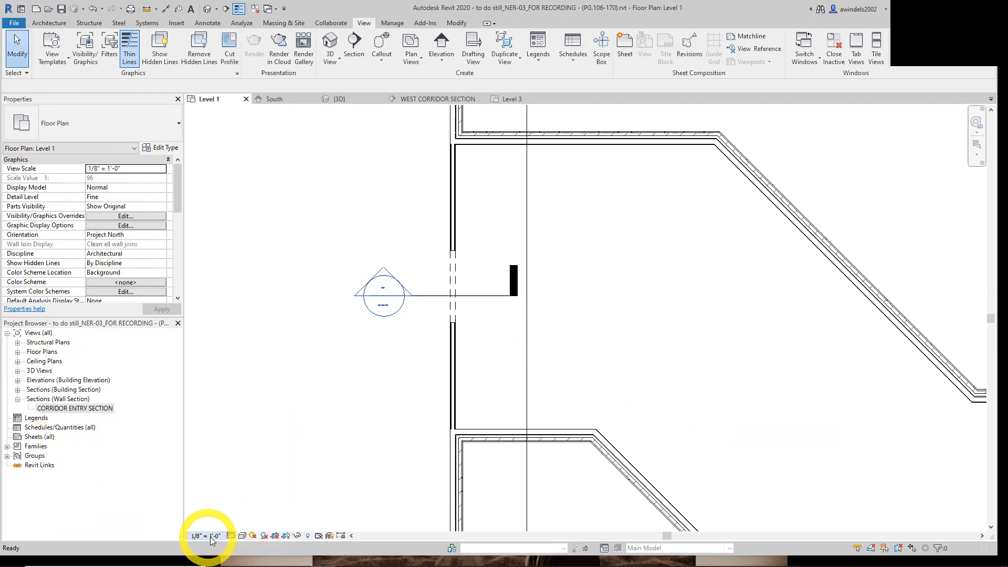
left_click(213, 536)
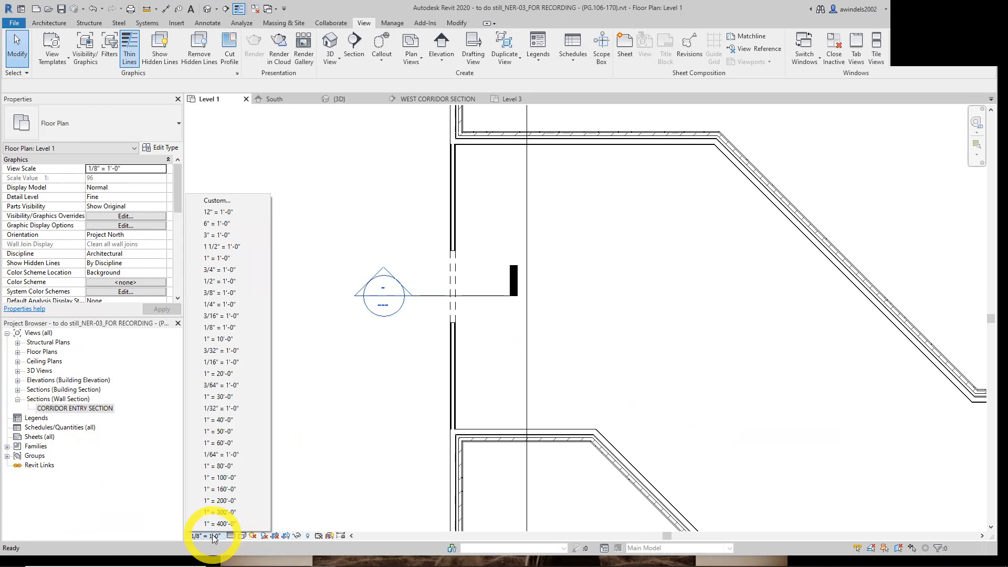
left_click(213, 536)
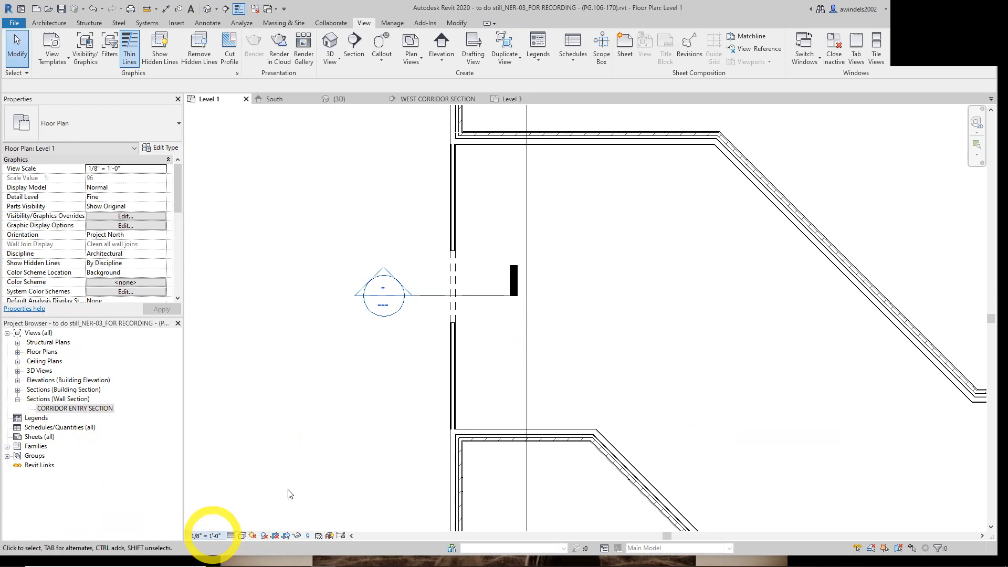
Open the CORRIDOR ENTRY SECTION view from its section head and set its scale to 1/2" = 1'-0".
double_click(385, 295)
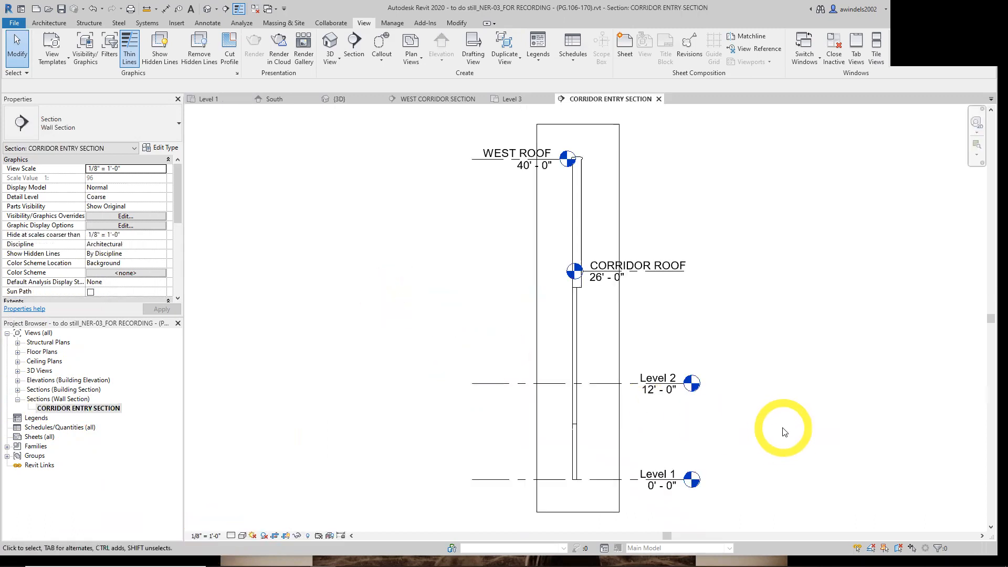
left_click(205, 536)
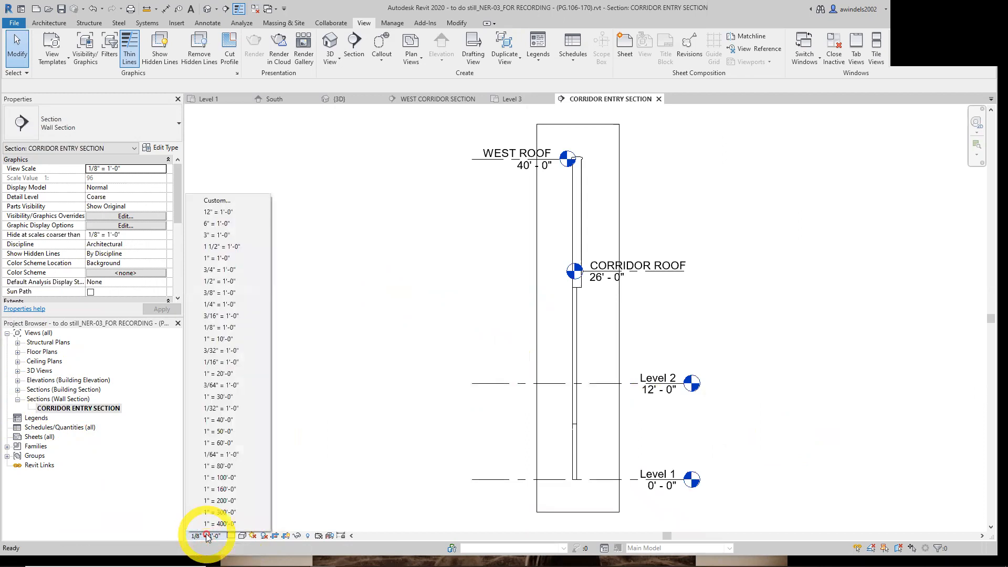
left_click(231, 281)
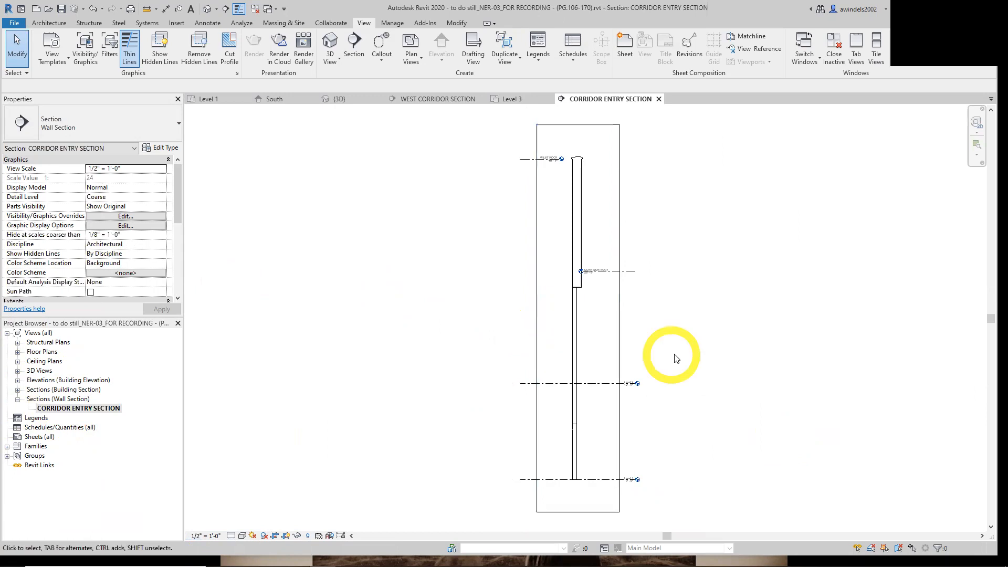
middle_click_drag(614, 360, 600, 354)
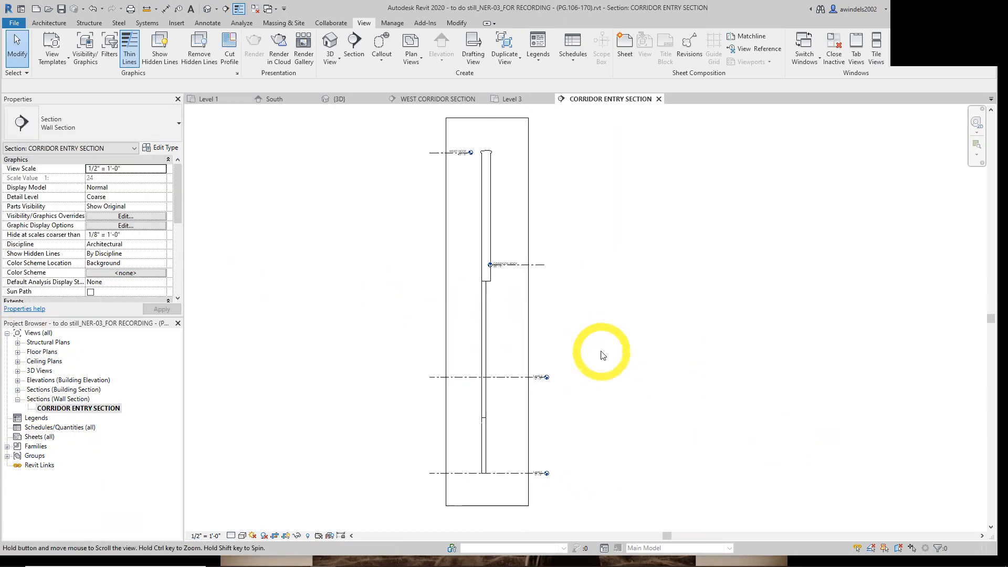
middle_click(601, 351)
middle_click(601, 352)
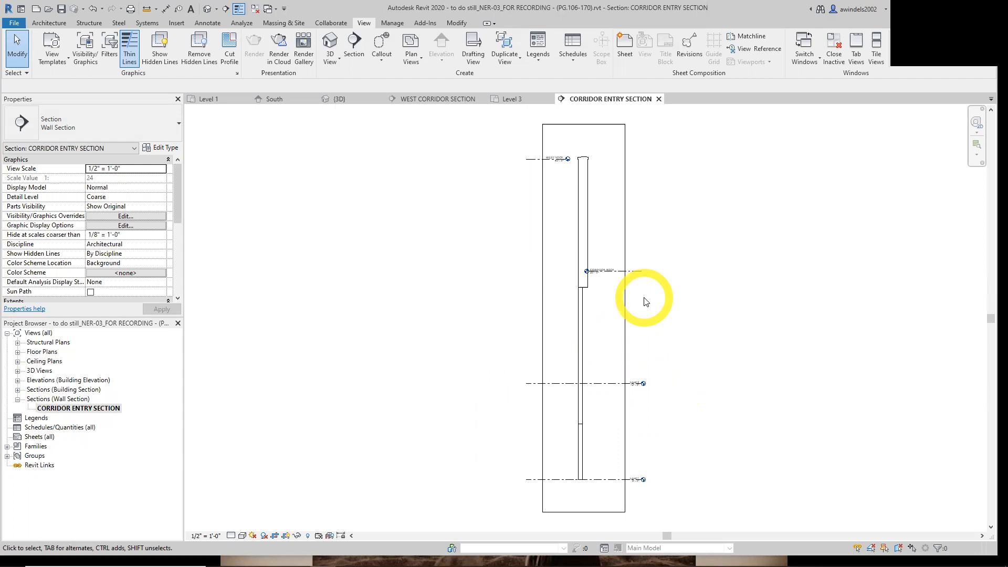
Unlock the head end of the WEST ROOF level and extend it across the wall to beyond the east side of the crop region.
scroll(558, 169, "up", 5)
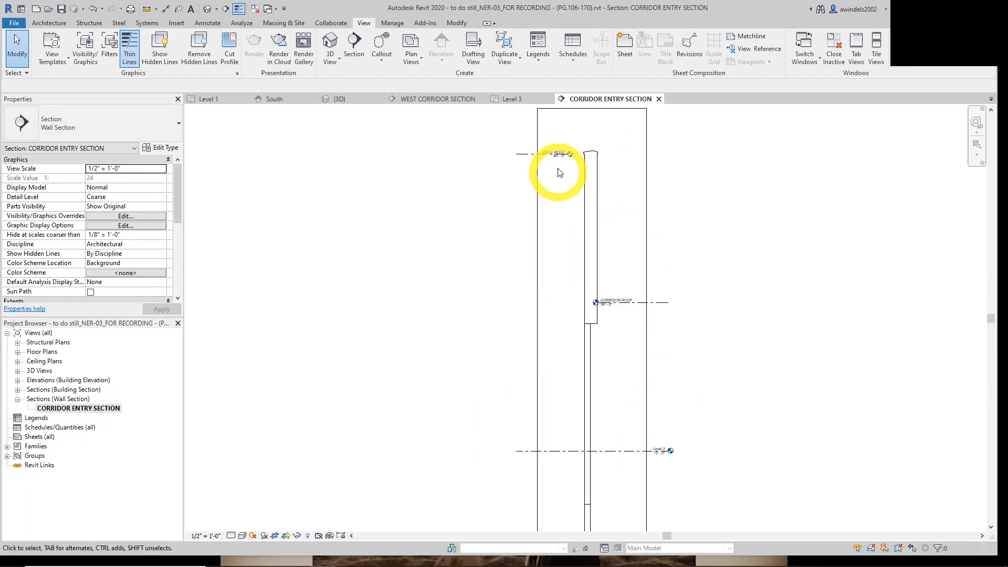
left_click(496, 181)
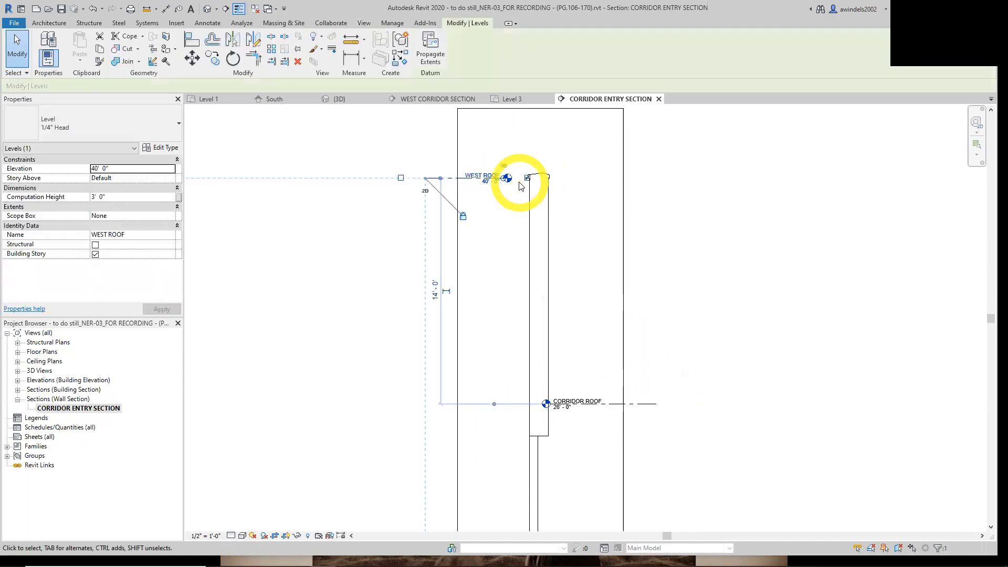
left_click(490, 181)
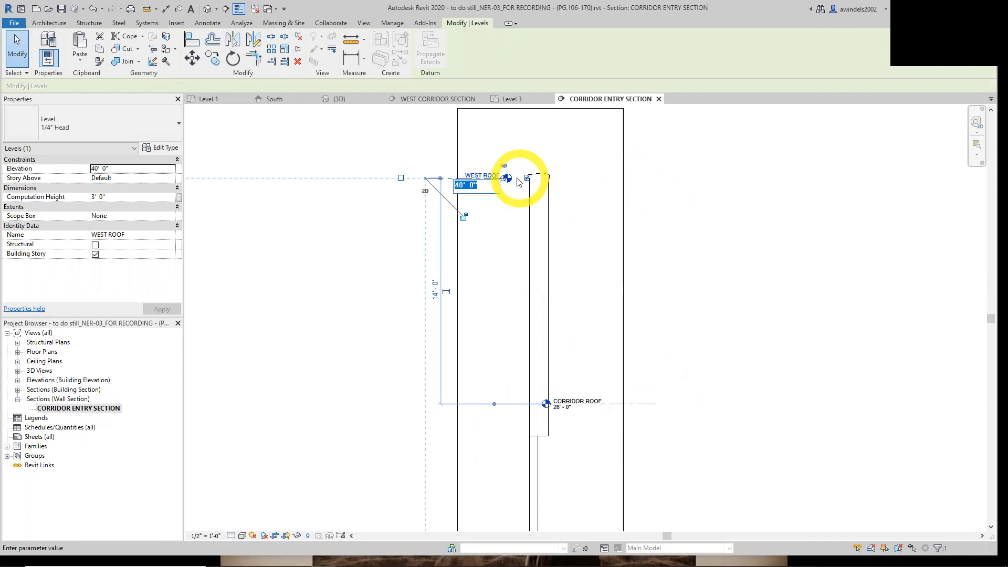
left_click(429, 182)
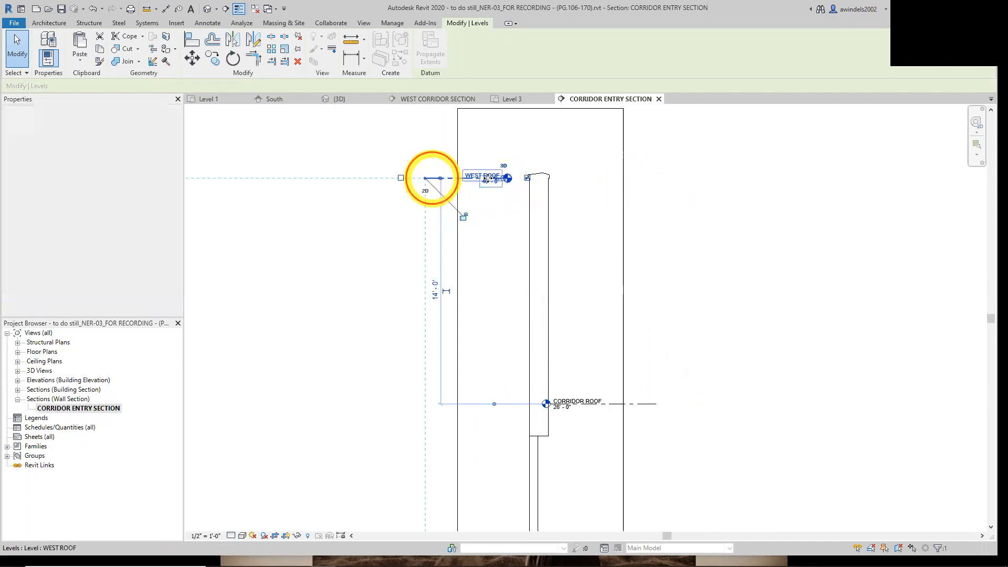
left_click_drag(505, 181, 666, 183)
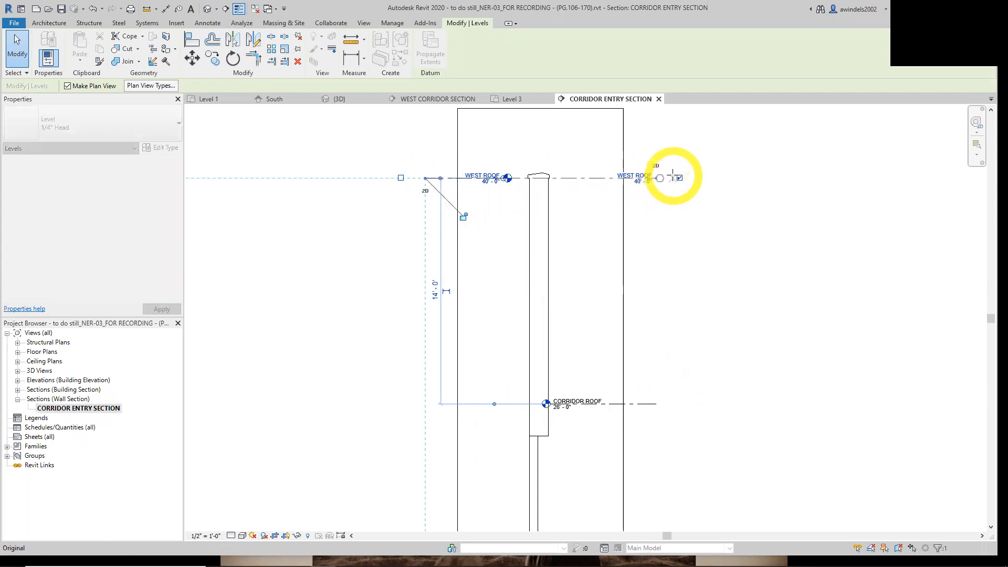
left_click(664, 177)
left_click_drag(679, 175, 682, 177)
Move the CORRIDOR ROOF level's head to its east end, hide the one at the wall, and extend the unlocked end farther outward.
middle_click_drag(656, 335, 610, 267)
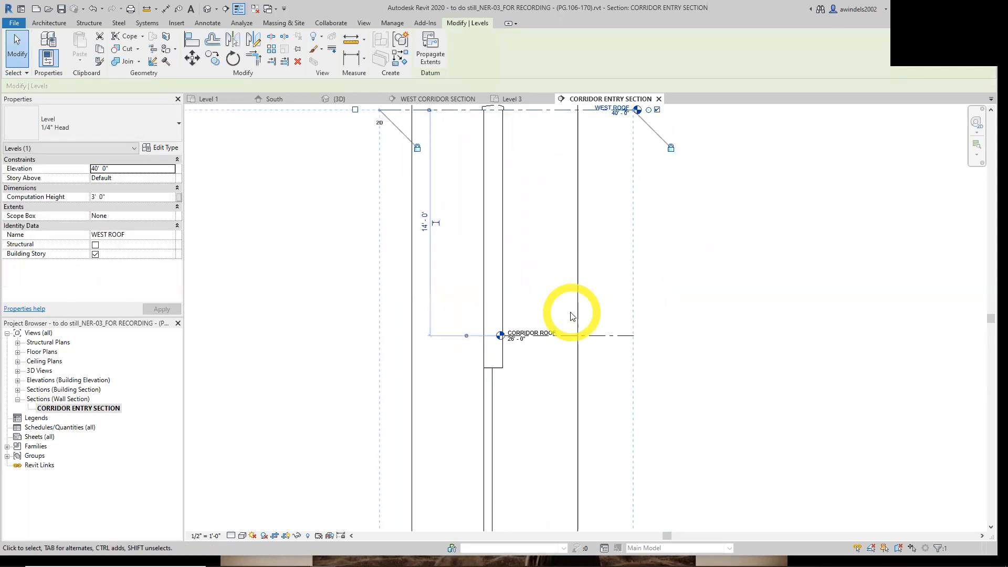
left_click(542, 338)
left_click(664, 338)
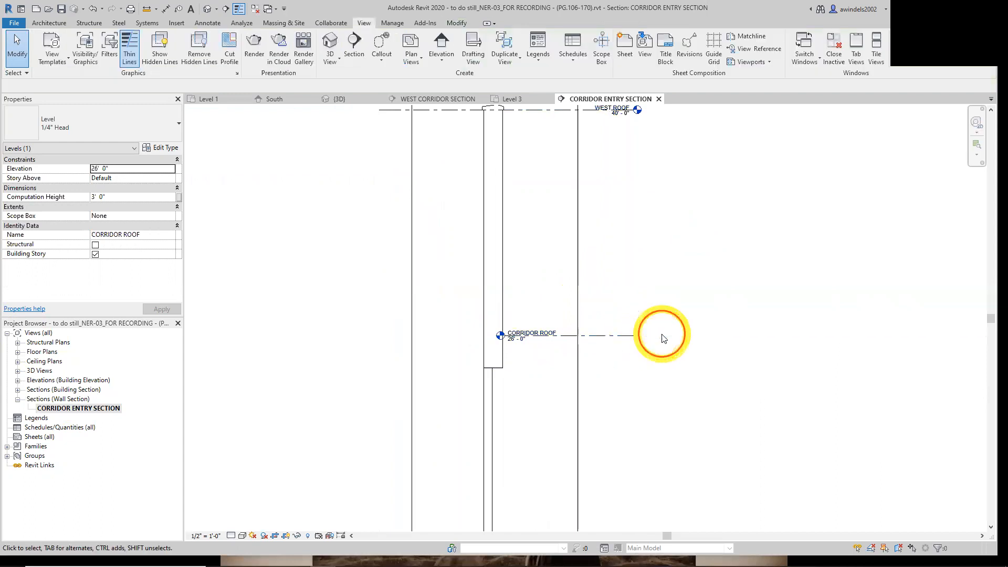
left_click(552, 336)
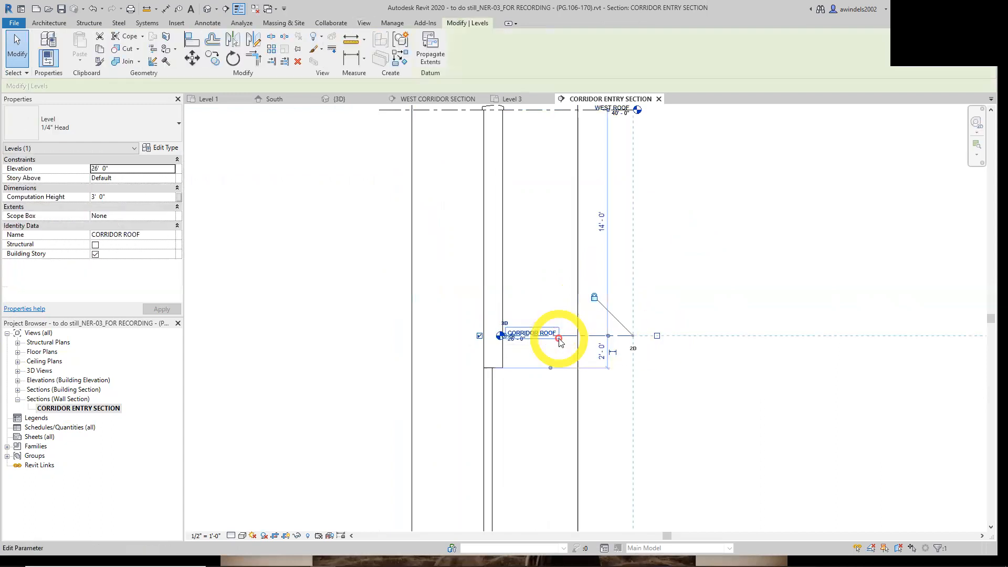
left_click(656, 336)
left_click(480, 337)
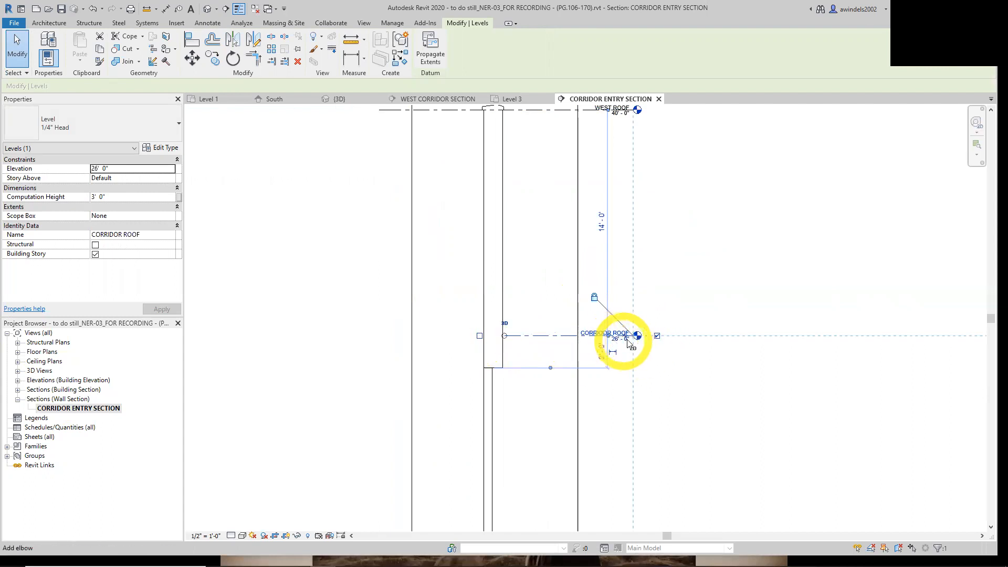
left_click(594, 298)
left_click_drag(636, 336, 656, 335)
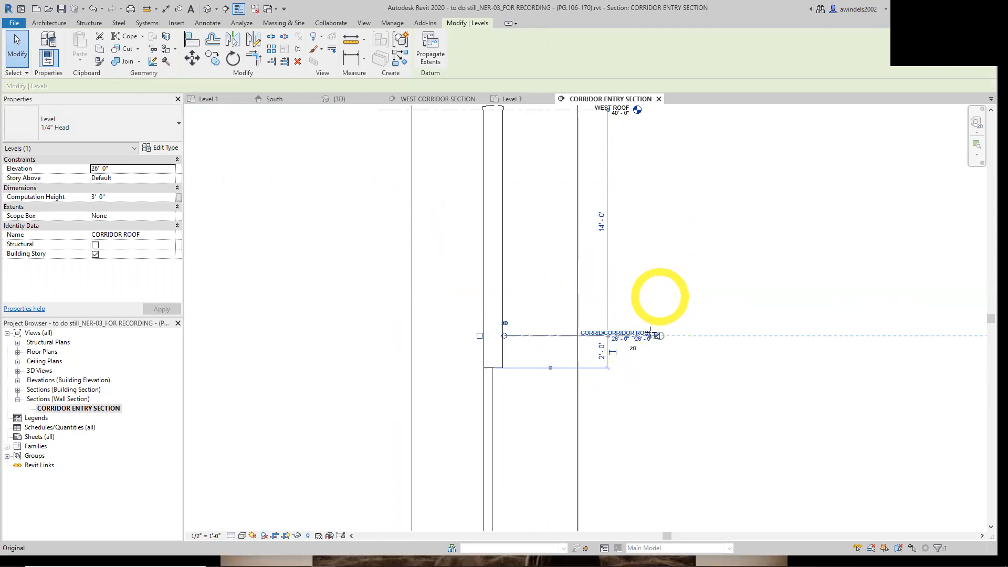
Unlock the head end of the WEST ROOF level and extend it to align with the CORRIDOR ROOF level head.
middle_click_drag(660, 295, 645, 367)
left_click(625, 185)
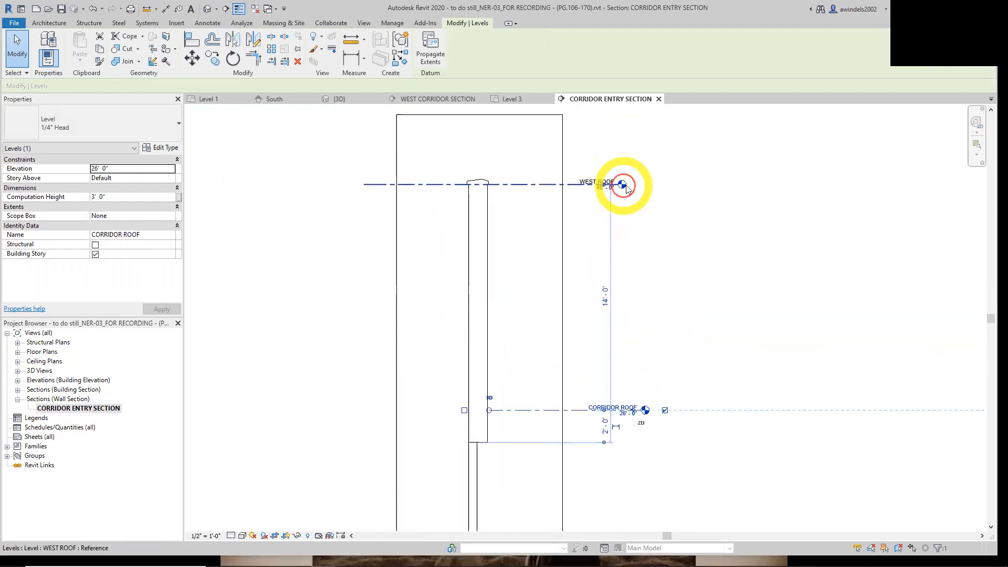
left_click_drag(624, 186, 634, 186)
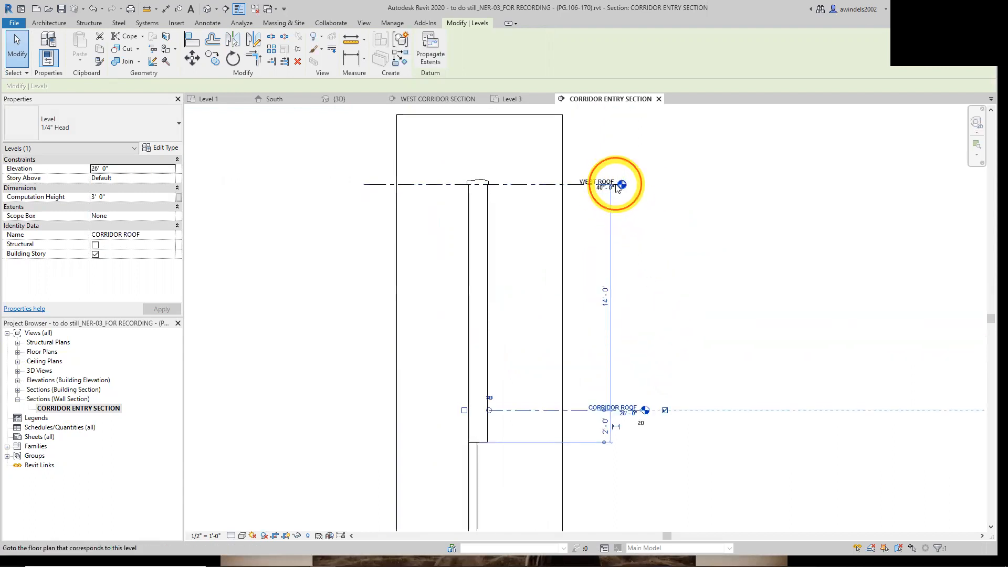
left_click(598, 188)
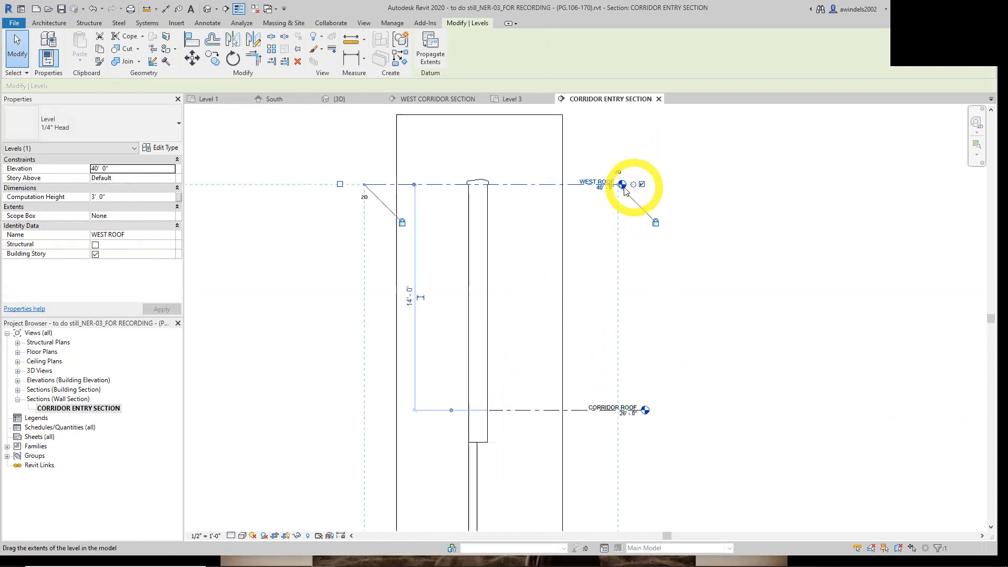
left_click(656, 221)
left_click_drag(617, 185, 641, 185)
scroll(675, 287, "down", 1)
middle_click_drag(675, 290, 657, 241)
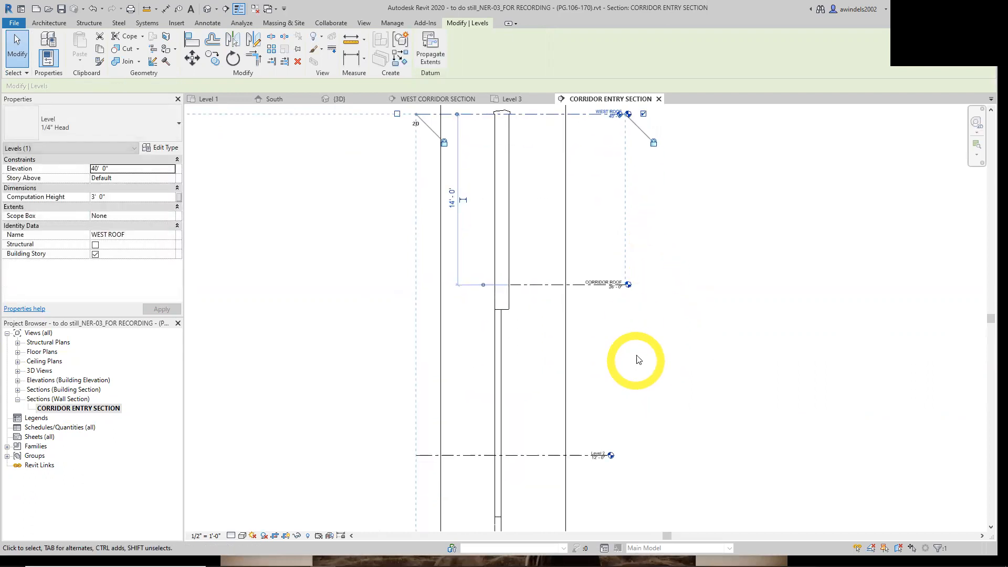
Extend the locked head ends of Level 2 and Level 1 together to align with the roof level heads.
middle_click_drag(654, 385, 654, 287)
left_click(598, 349)
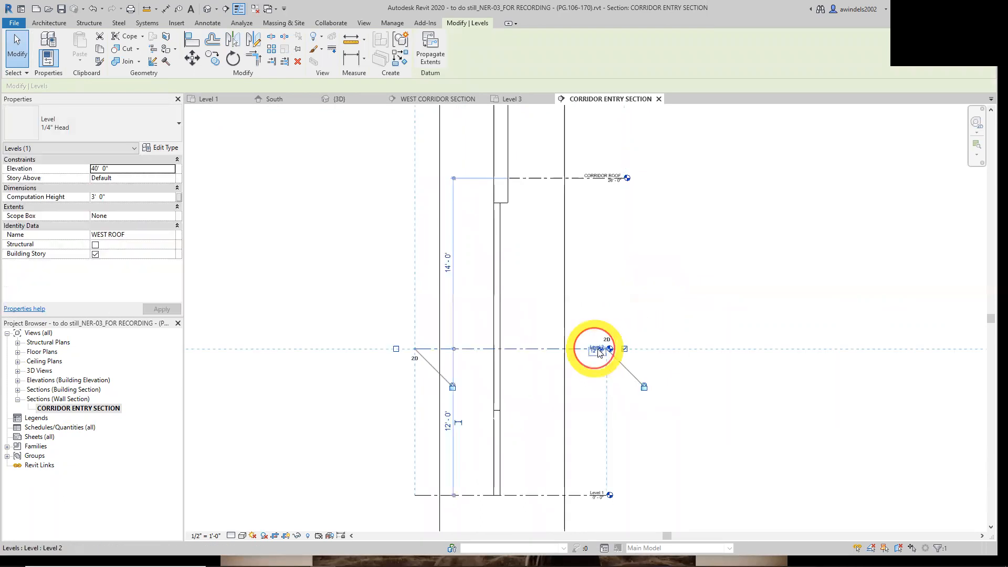
mouse_move(606, 350)
left_mouse_down()
mouse_move(636, 344)
mouse_move(619, 344)
left_mouse_up()
left_click(736, 424)
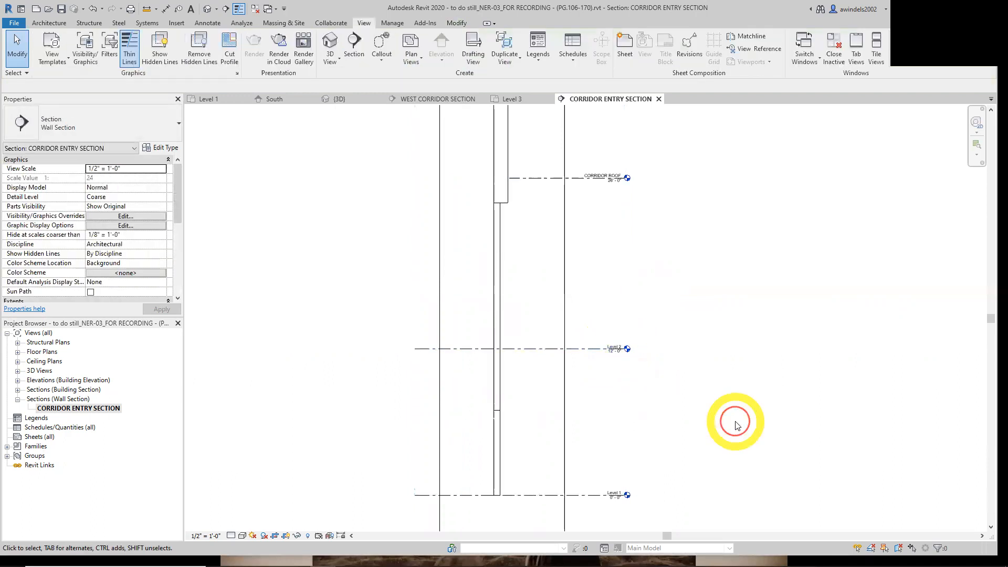
scroll(729, 460, "down", 3)
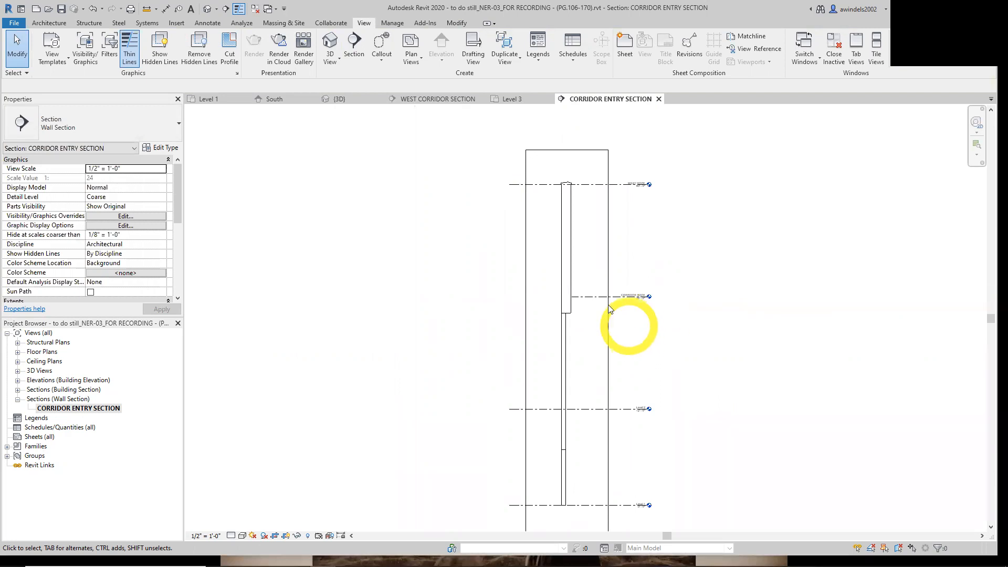
left_click(587, 297)
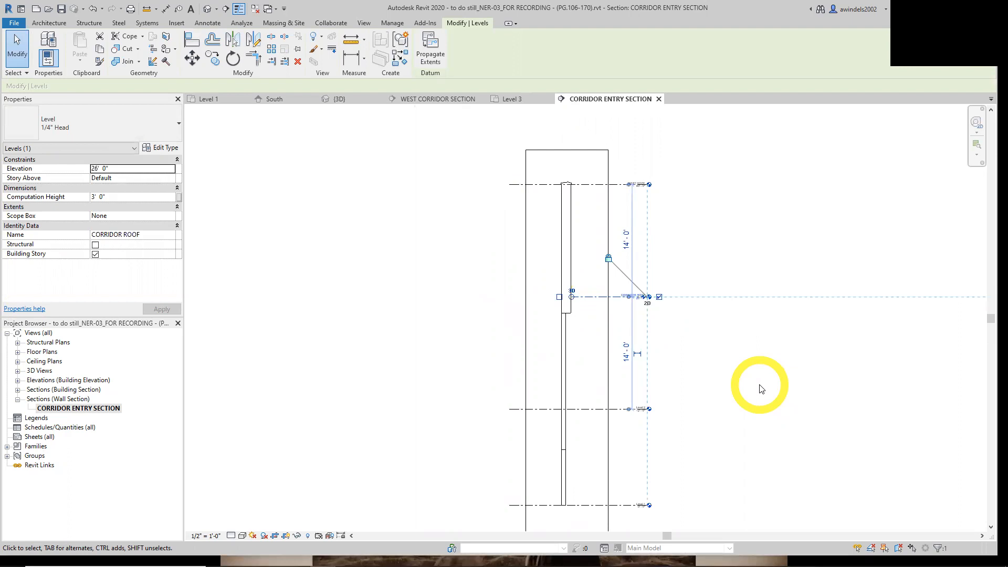
left_click(742, 398)
mouse_move(742, 402)
middle_mouse_down()
mouse_move(713, 376)
mouse_move(694, 387)
middle_mouse_up()
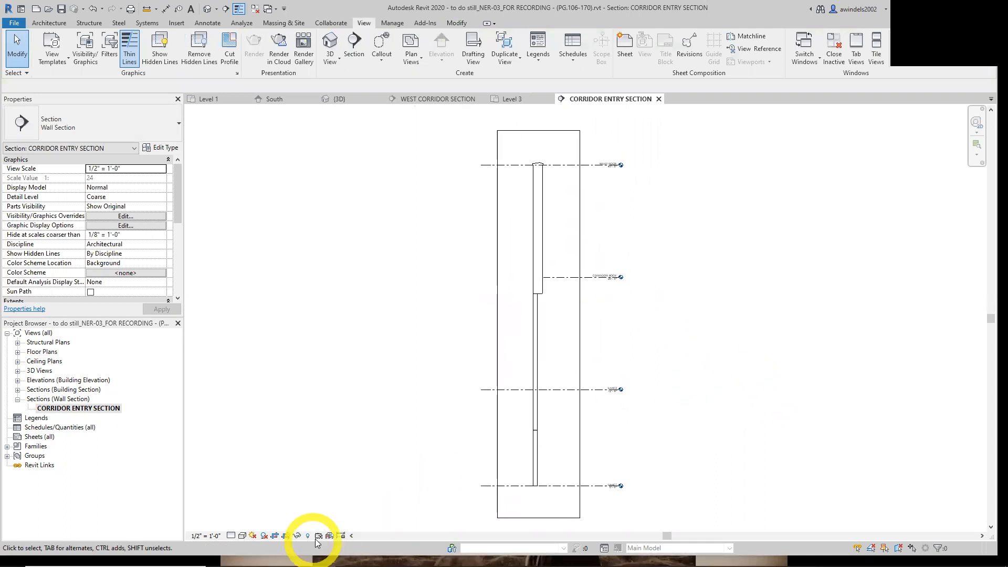
Set the CORRIDOR ENTRY SECTION view's detail level to Fine and save the project.
left_click(242, 535)
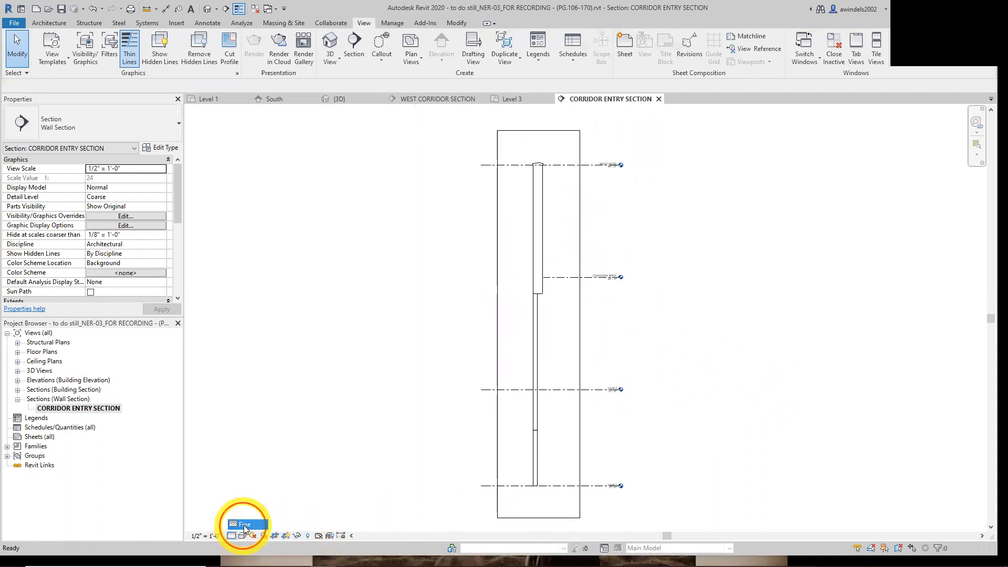
left_click(245, 524)
left_click(403, 431)
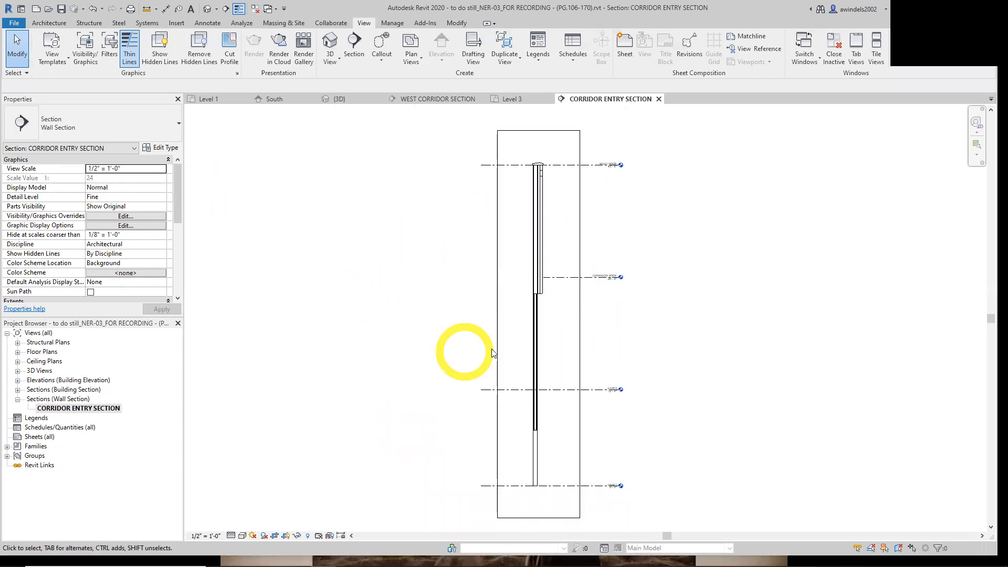
left_click(61, 10)
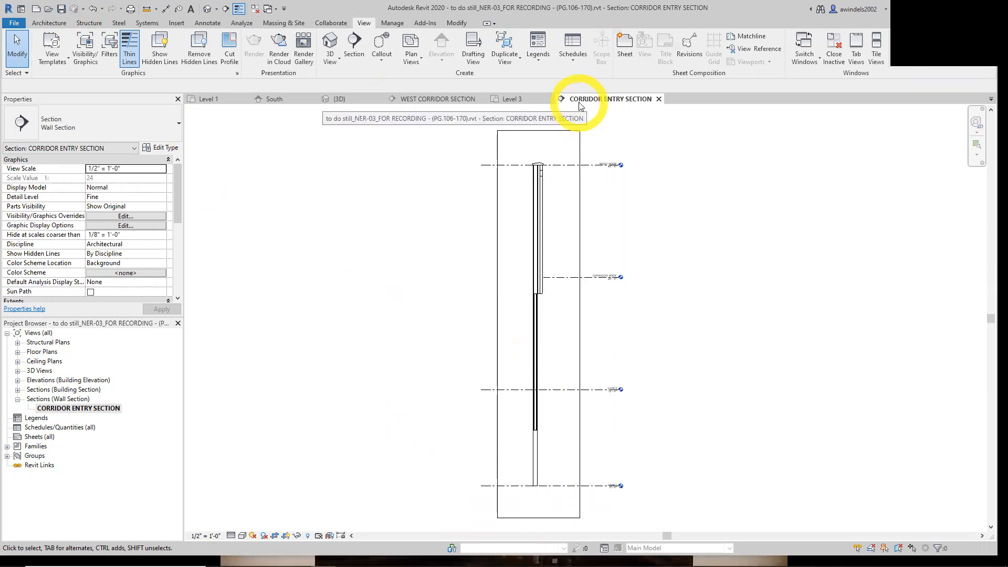
Draw a horizontal section of type Detail View: Detail across the corridor opening, between Level 1 and the bottom of the wall above.
left_click(354, 45)
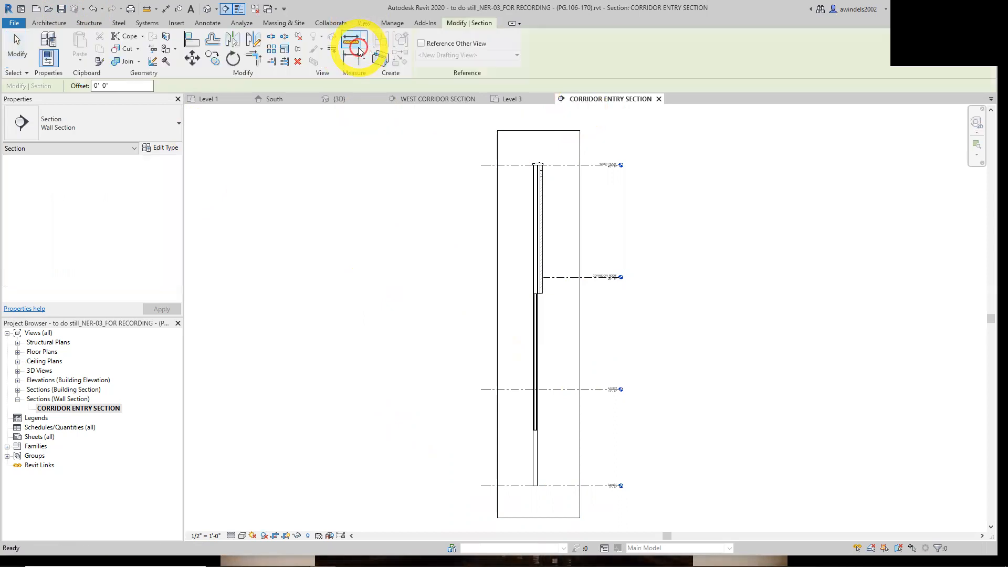
left_click(129, 124)
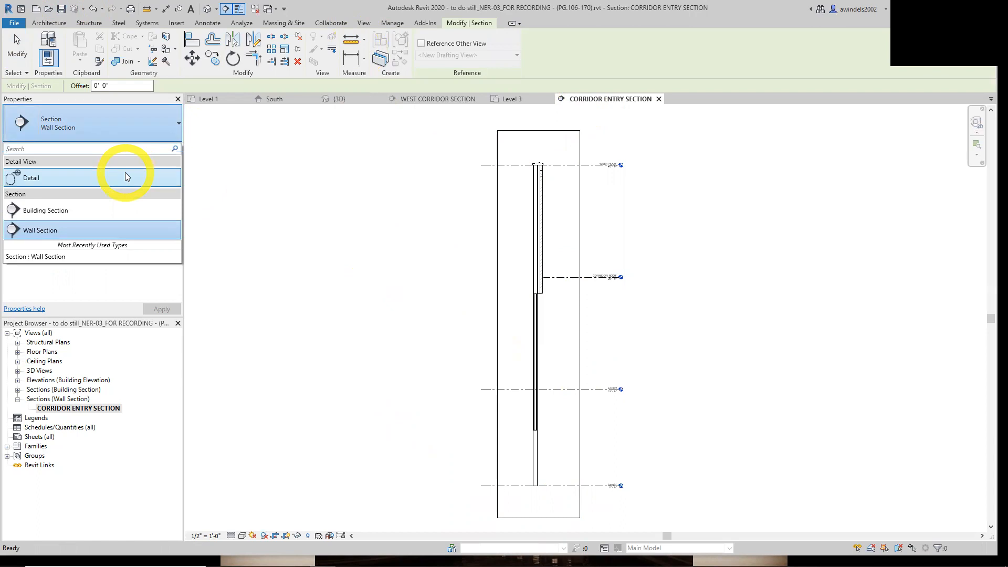
left_click(125, 173)
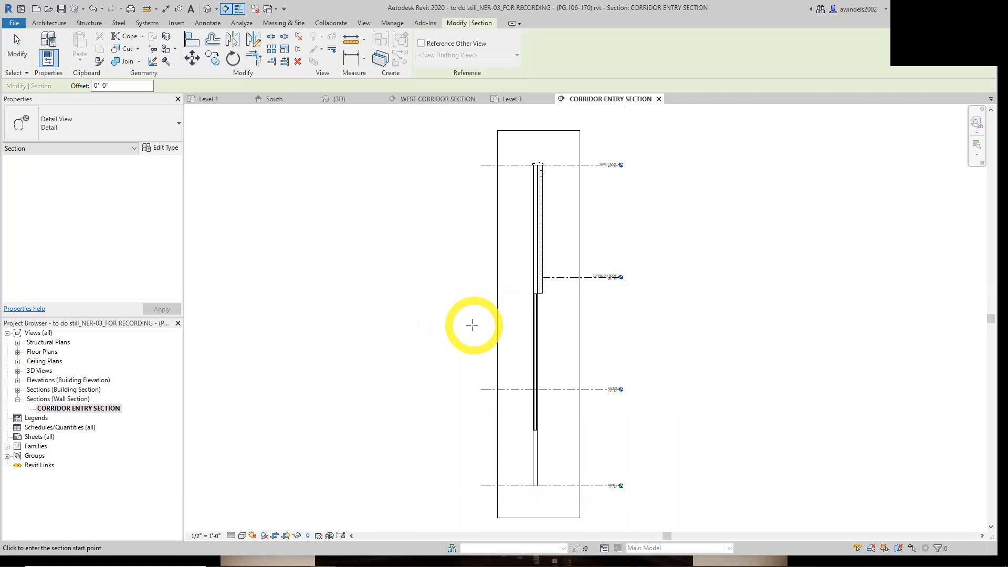
middle_click_drag(551, 349, 464, 401)
scroll(371, 355, "up", 2)
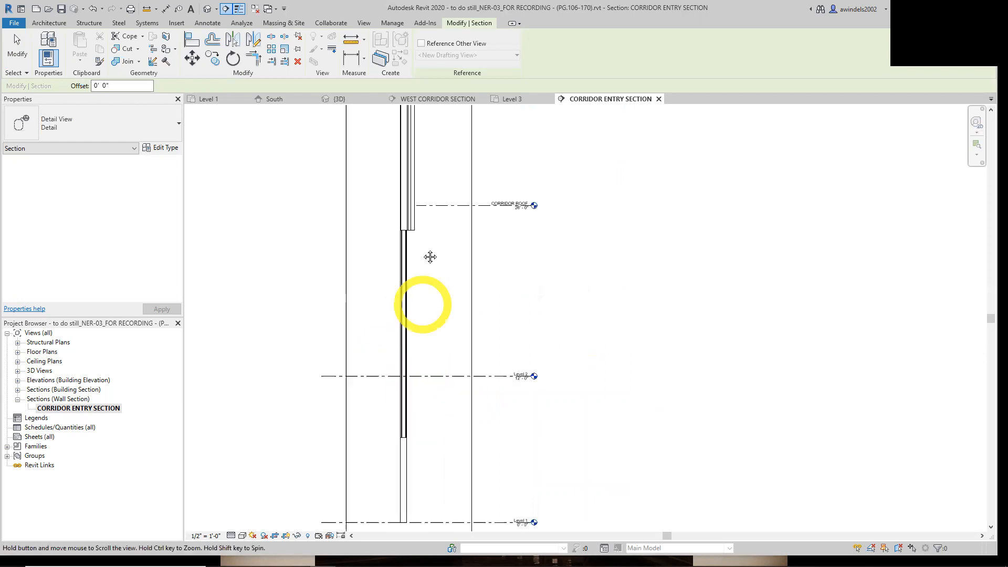
middle_click_drag(423, 304, 436, 371)
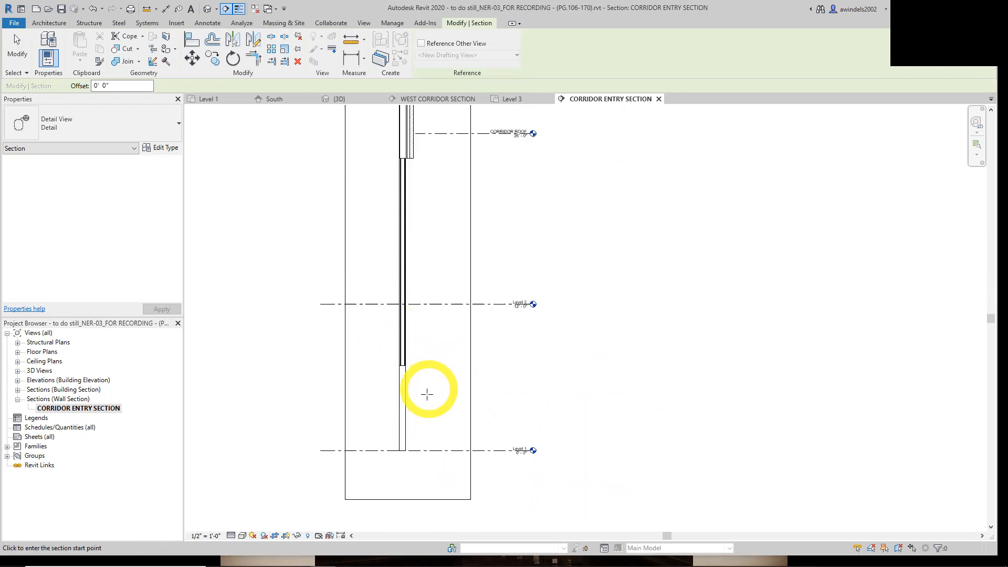
middle_click_drag(388, 395, 416, 465)
scroll(411, 402, "up", 1)
scroll(409, 398, "up", 1)
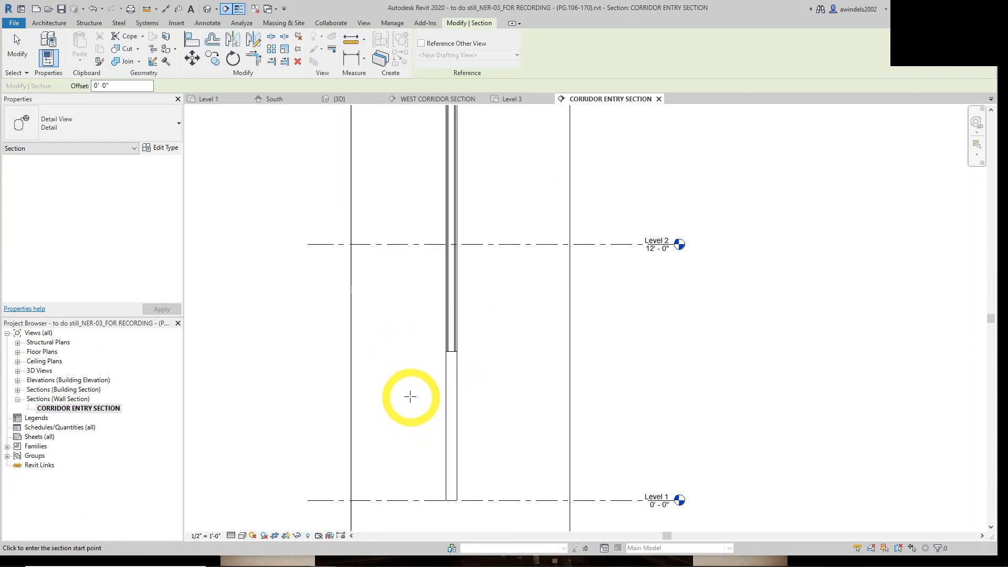
left_click(414, 388)
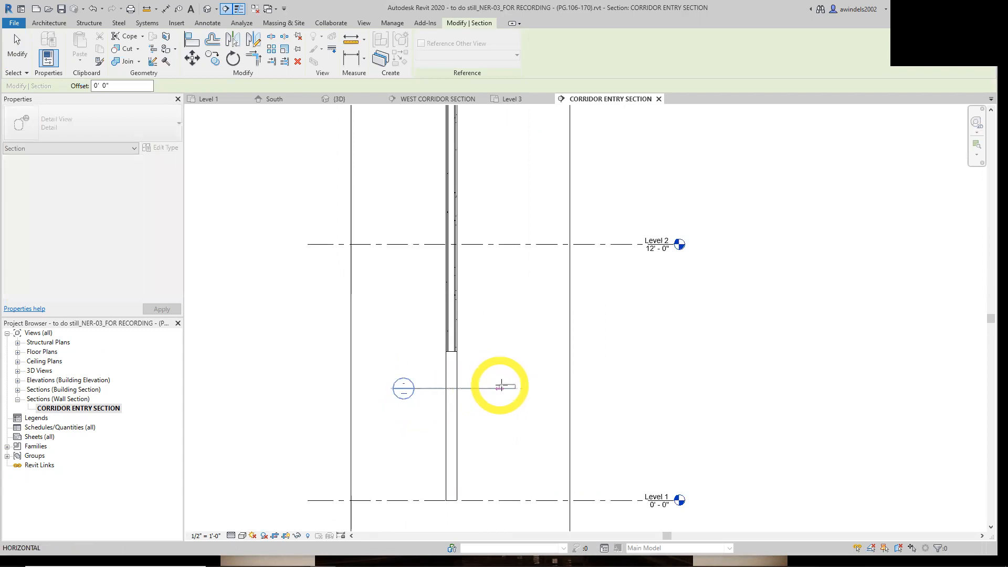
left_click(505, 388)
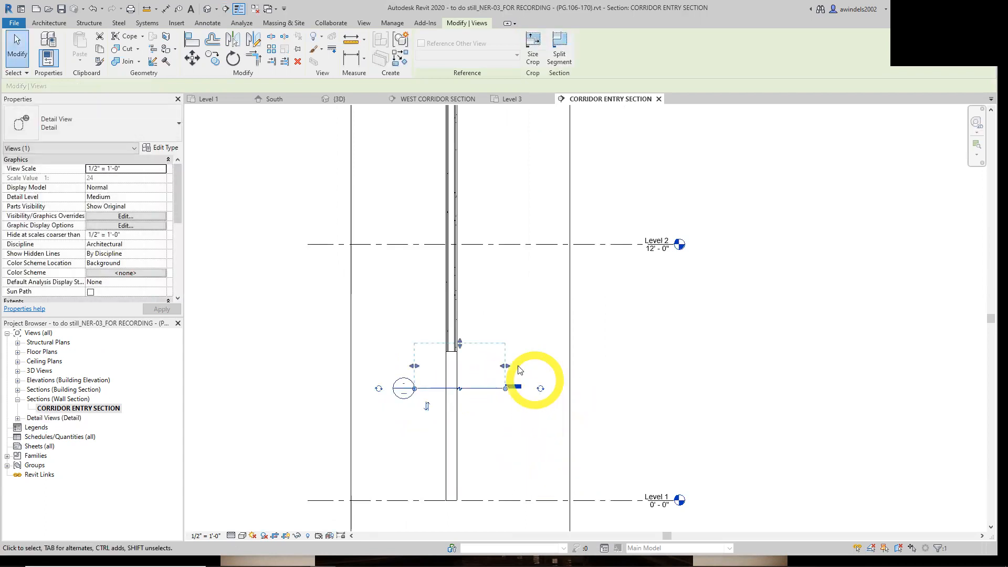
Flip the detail section to look downward and move it slightly up within the corridor opening.
left_click(426, 406)
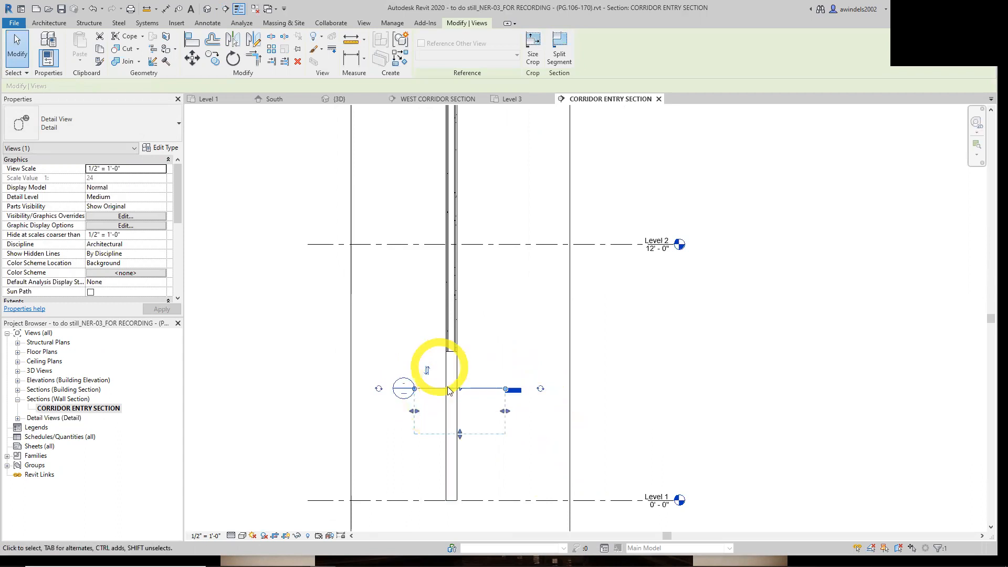
left_click(466, 383)
left_click_drag(467, 378, 459, 382)
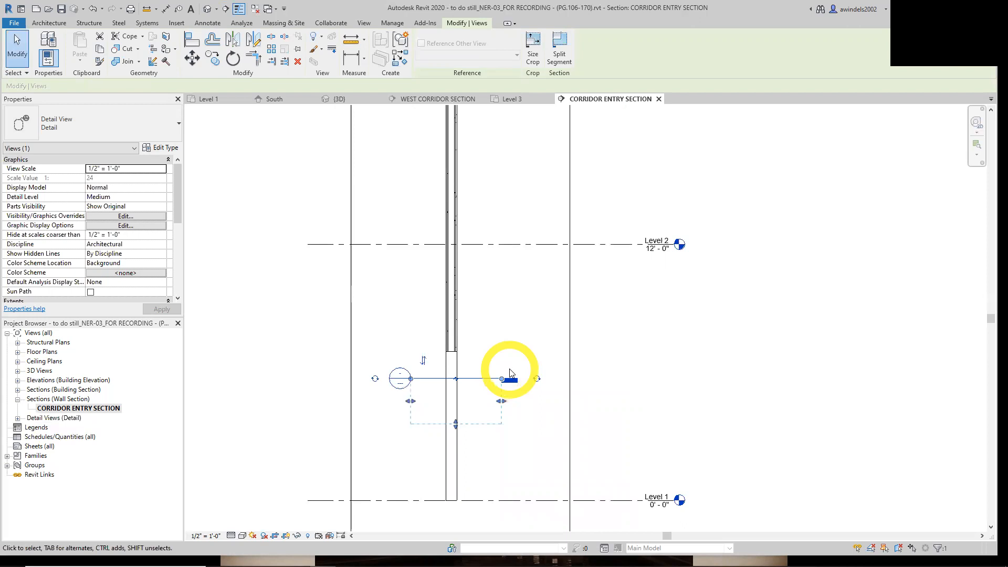
Collapse the wall sections group, expand the detail views, and rename Detail 0 as PLAN DETAIL AT CORRIDOR OPENING.
left_click(18, 399)
left_click(18, 408)
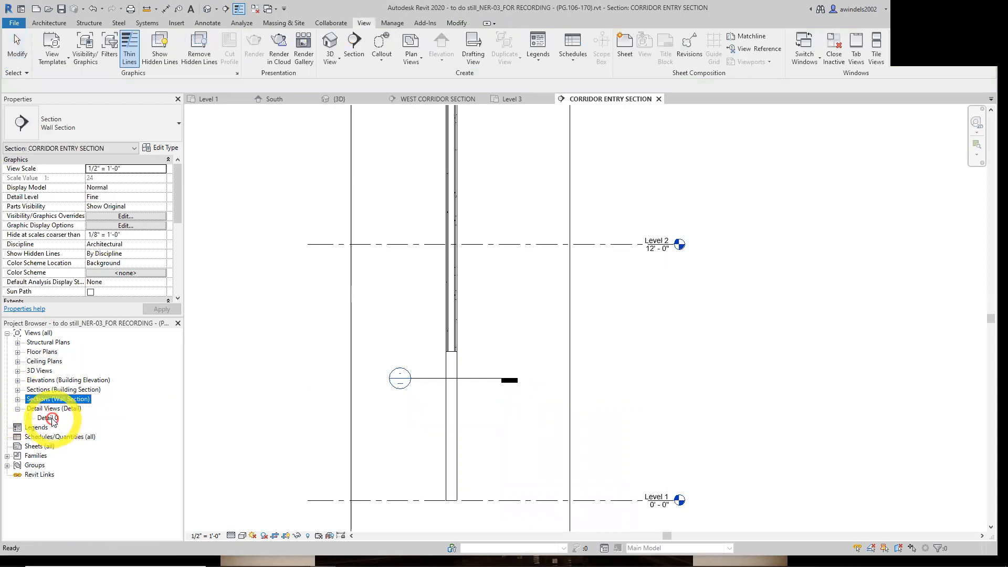
left_click(48, 418)
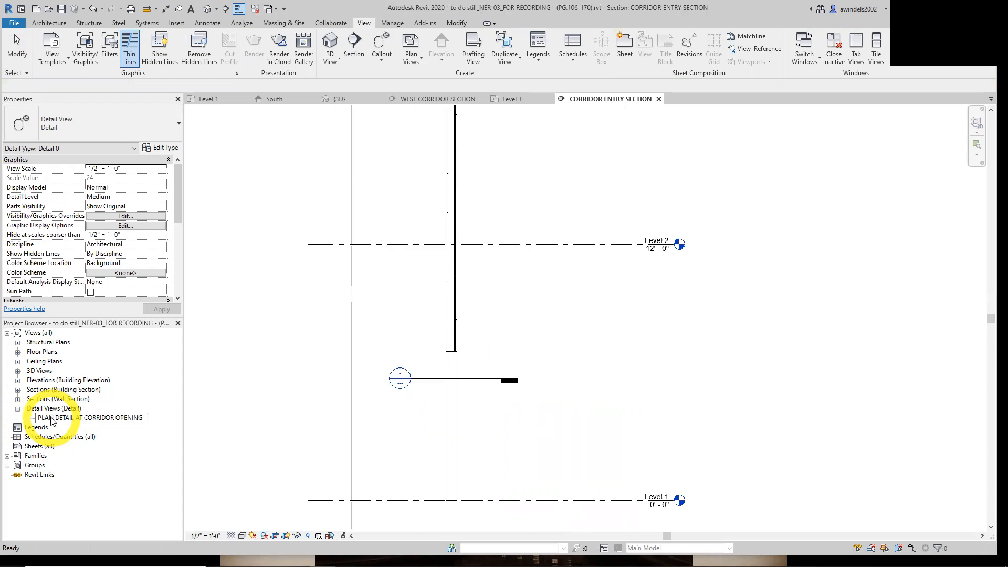
left_click(53, 418)
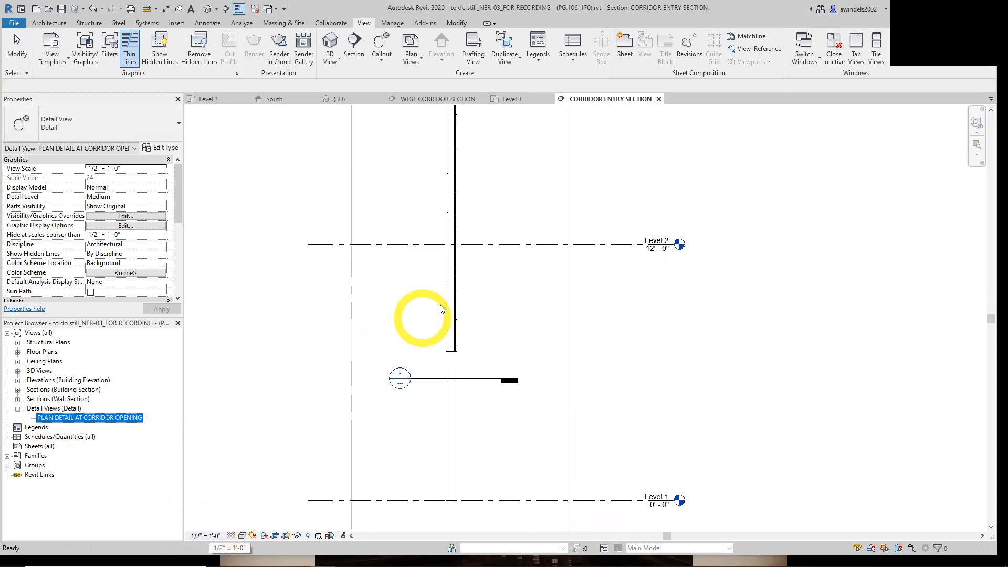
Open the PLAN DETAIL AT CORRIDOR OPENING view from its section head and set its scale to 1 1/2" = 1'-0".
double_click(399, 377)
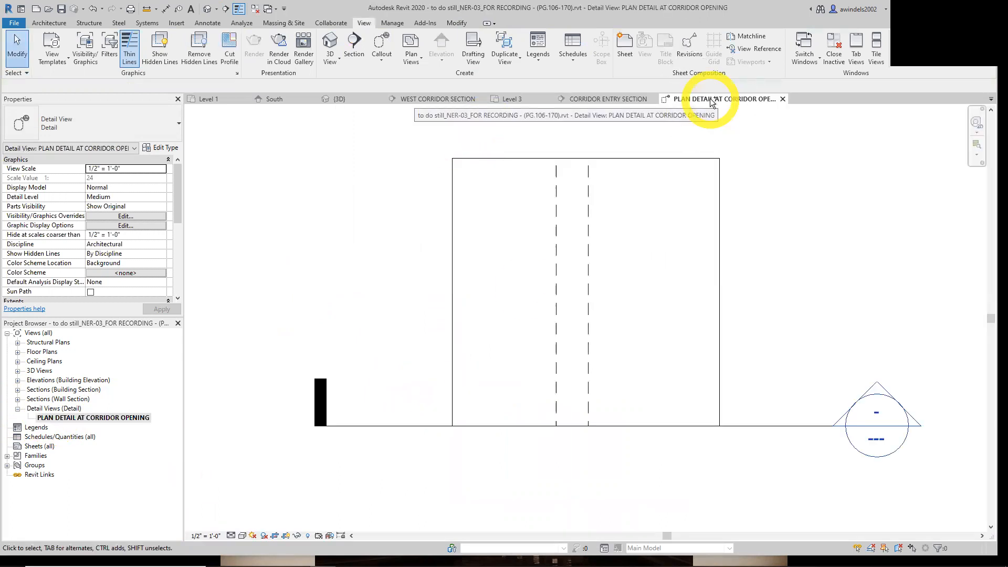
middle_click_drag(742, 243, 732, 274)
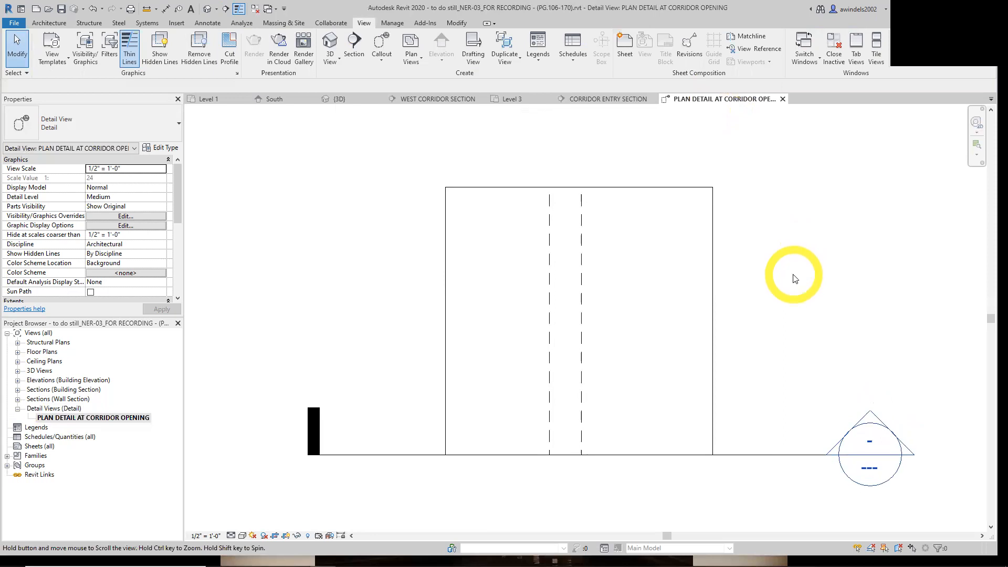
left_click(682, 187)
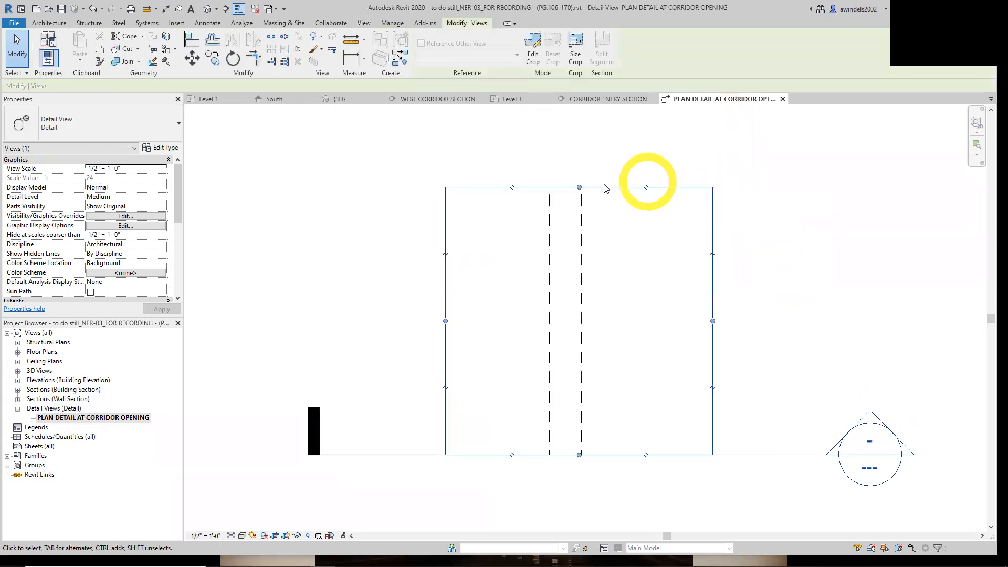
scroll(598, 185, "down", 3)
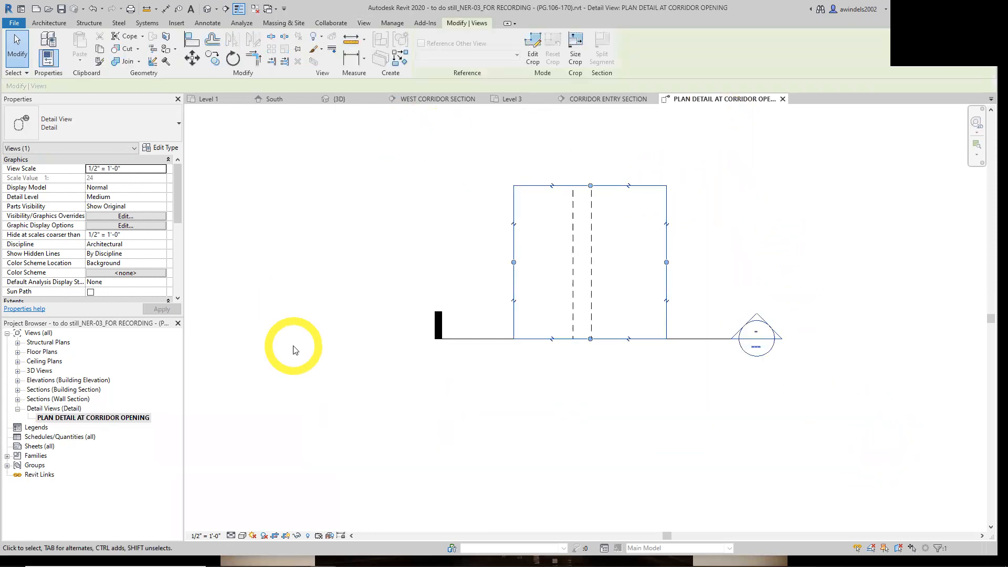
left_click(342, 297)
left_click(207, 535)
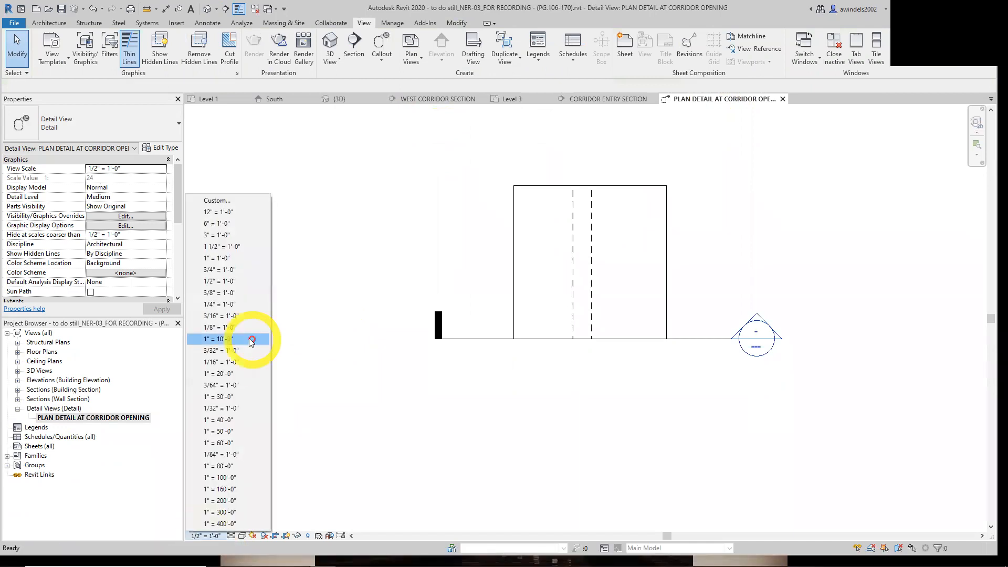
left_click(238, 246)
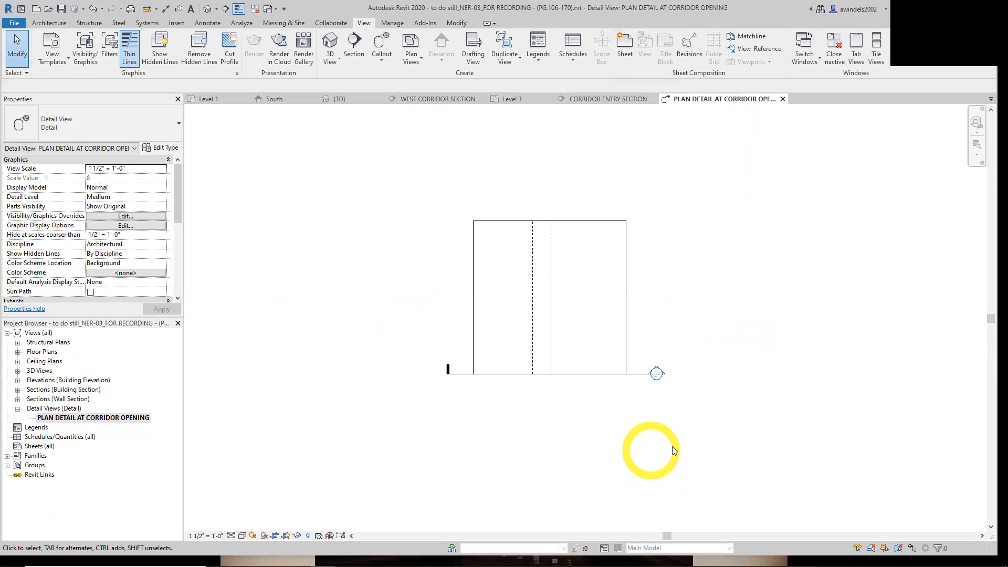
Stretch the plan detail's crop region upward to include the end of the wall beside the opening, and widen it on both sides.
scroll(556, 282, "up", 2)
left_click(556, 280)
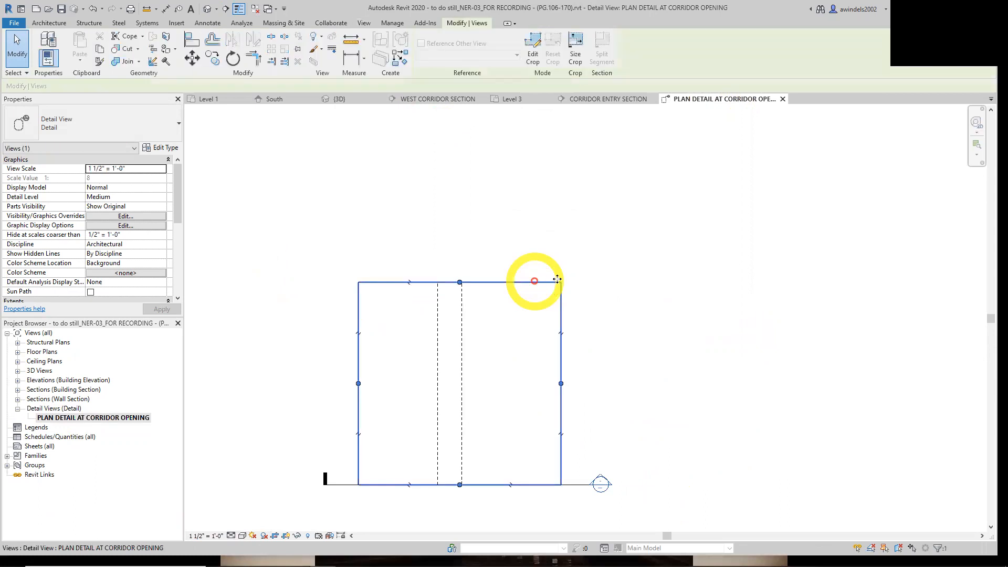
left_click_drag(459, 282, 454, 155)
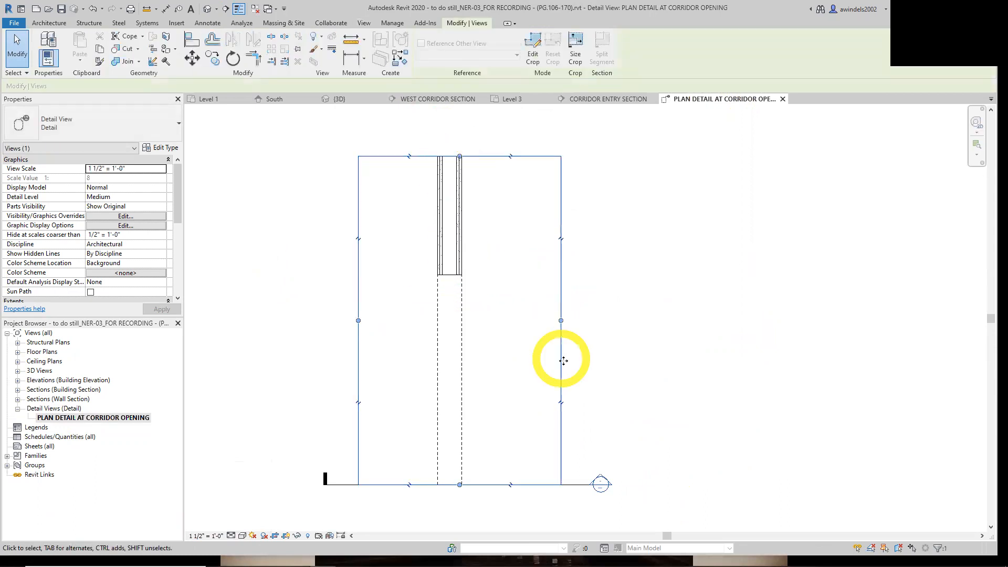
left_click_drag(562, 321, 599, 321)
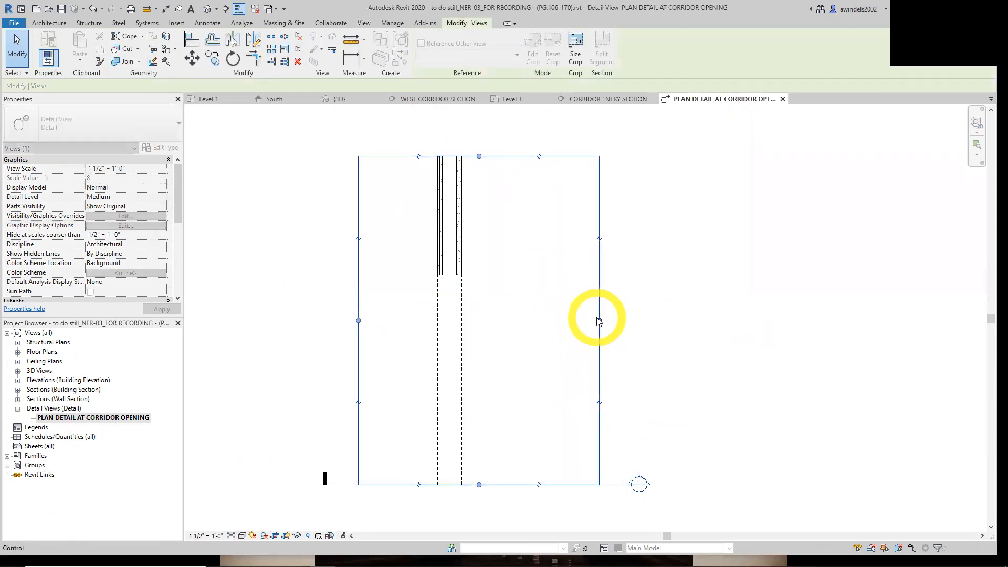
left_click_drag(358, 320, 314, 321)
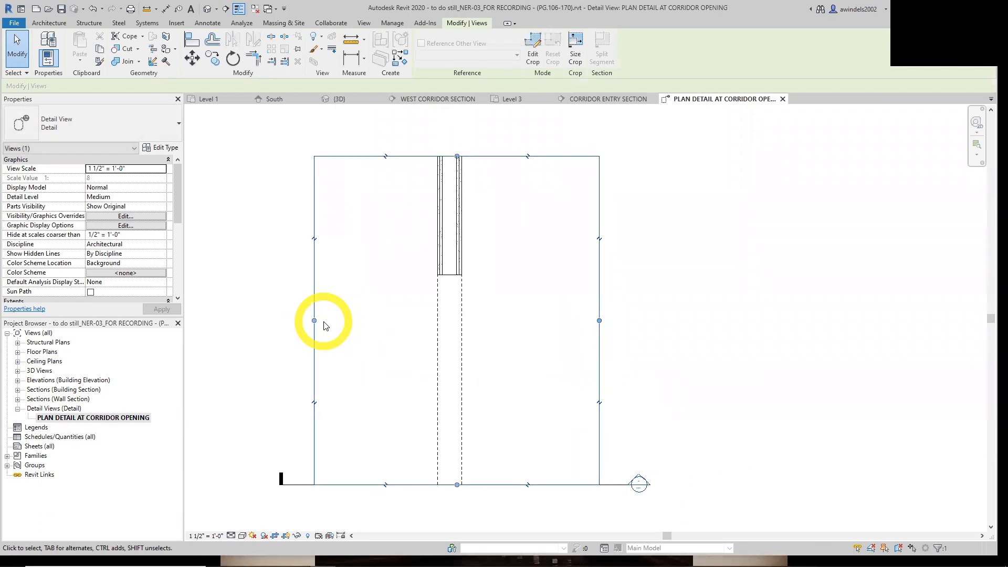
Switch to CORRIDOR ENTRY SECTION, select the plan detail's section line, and readjust its view depth within the corridor opening.
left_click(520, 397)
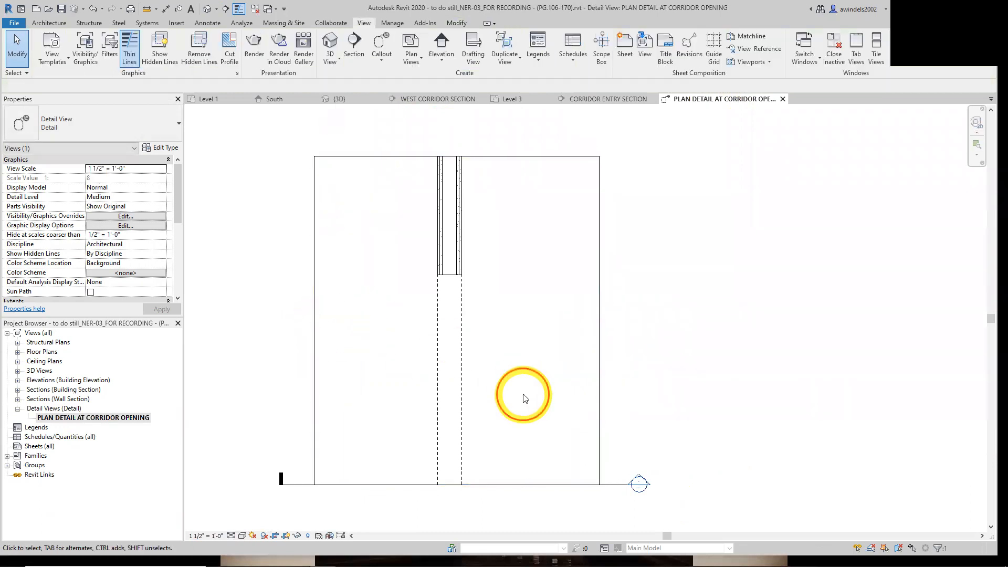
left_click(612, 100)
left_click(497, 378)
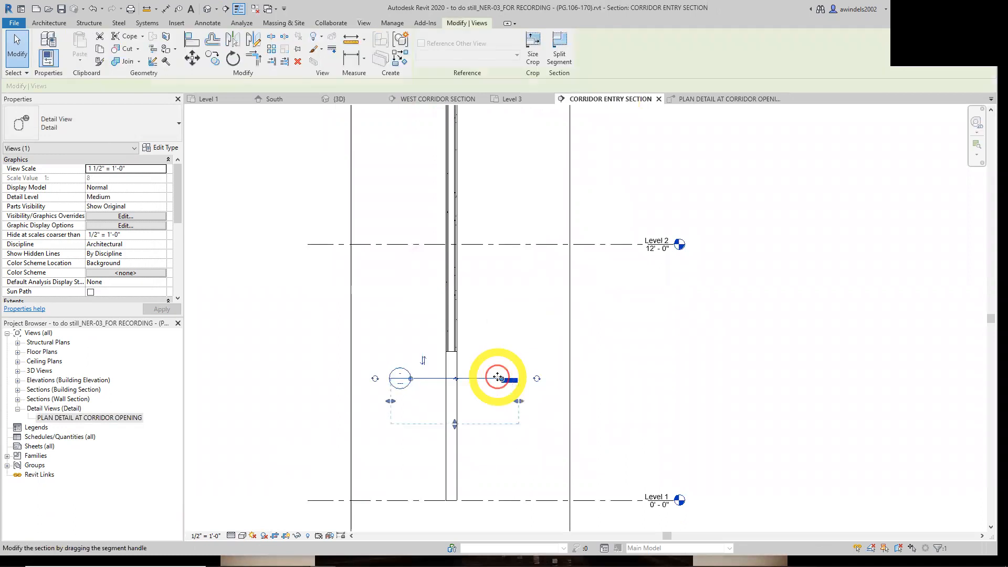
mouse_move(453, 423)
left_mouse_down()
mouse_move(466, 340)
mouse_move(455, 424)
left_mouse_up()
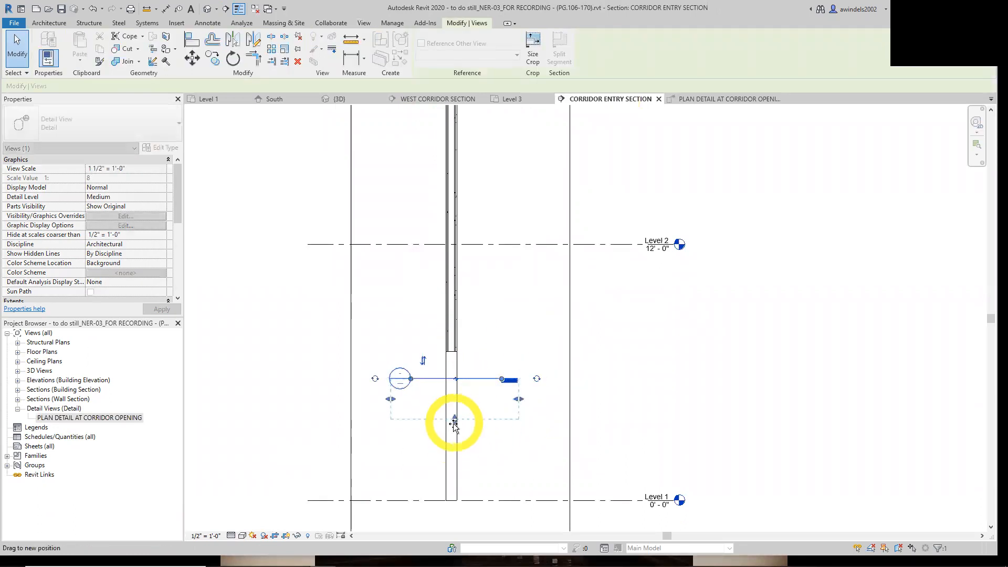
Return to PLAN DETAIL AT CORRIDOR OPENING and widen its crop region slightly on the side of the section head.
left_click(698, 99)
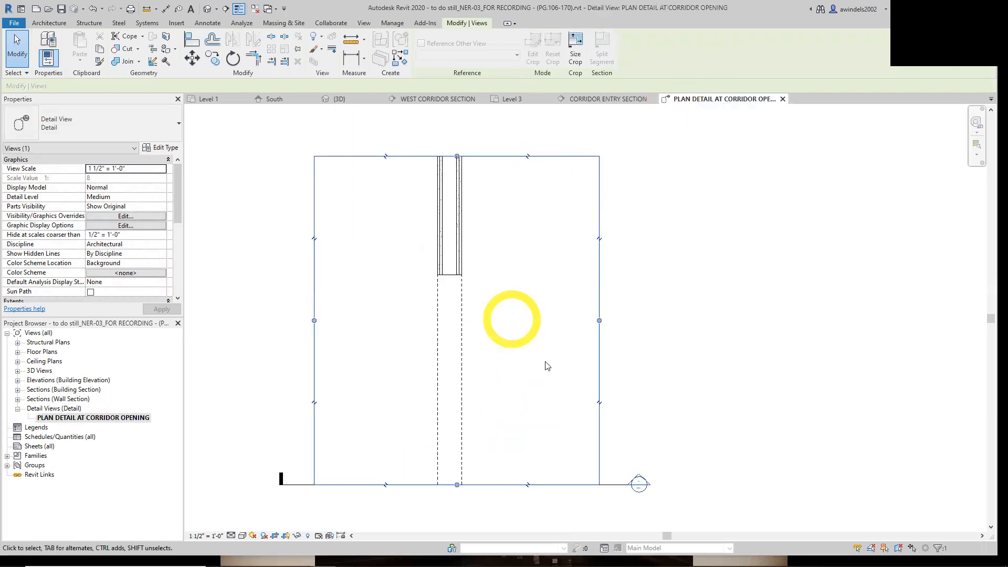
left_click_drag(601, 320, 610, 321)
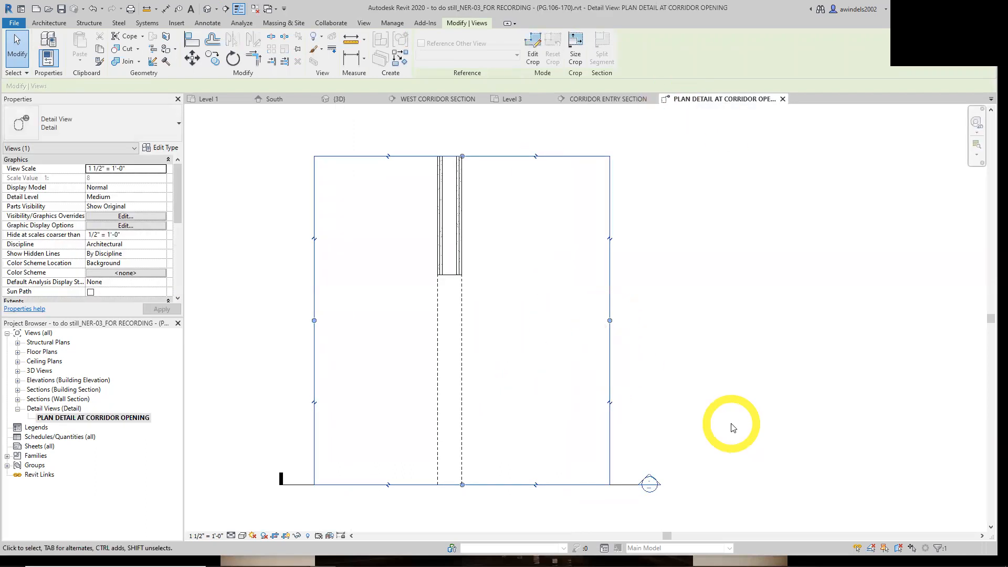
left_click(733, 427)
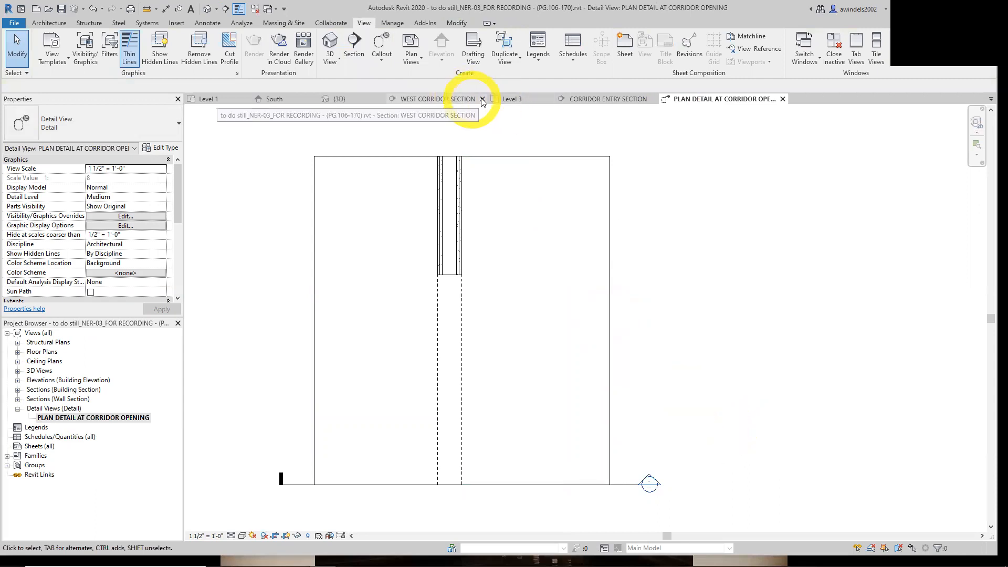
Close the Level 3, CORRIDOR ENTRY SECTION, PLAN DETAIL AT CORRIDOR OPENING and 3D views.
left_click(549, 98)
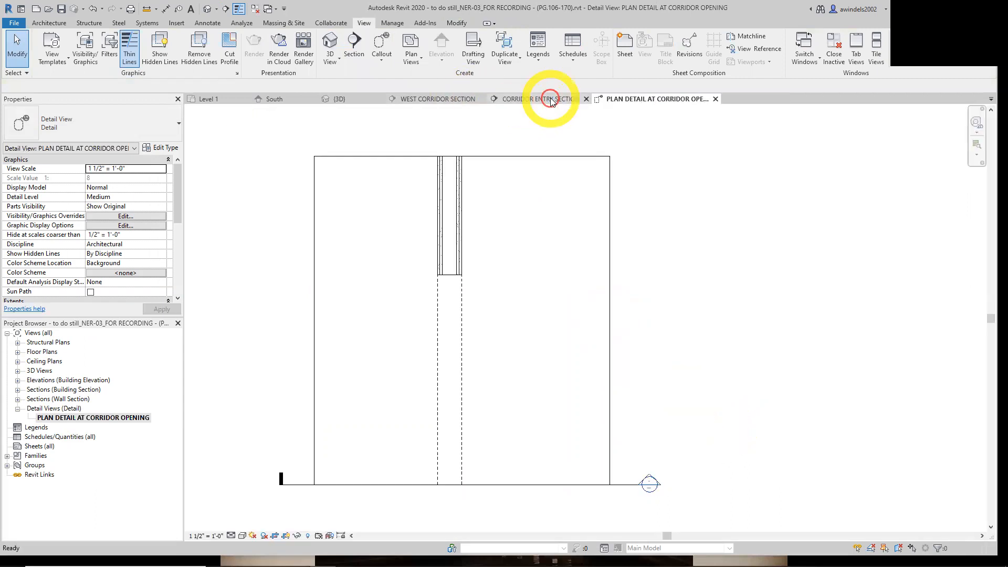
left_click(548, 100)
left_click(591, 98)
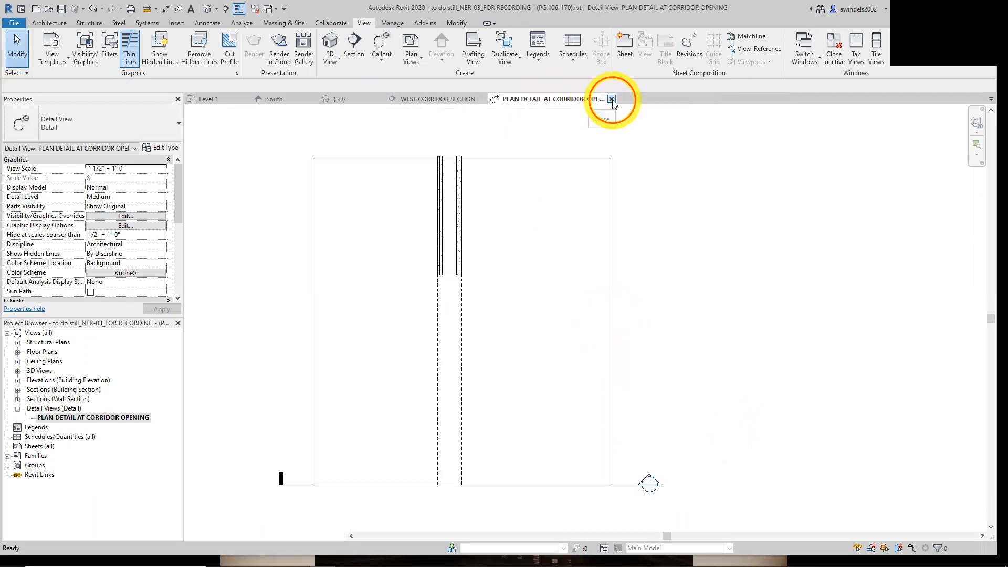
left_click(611, 98)
left_click(380, 99)
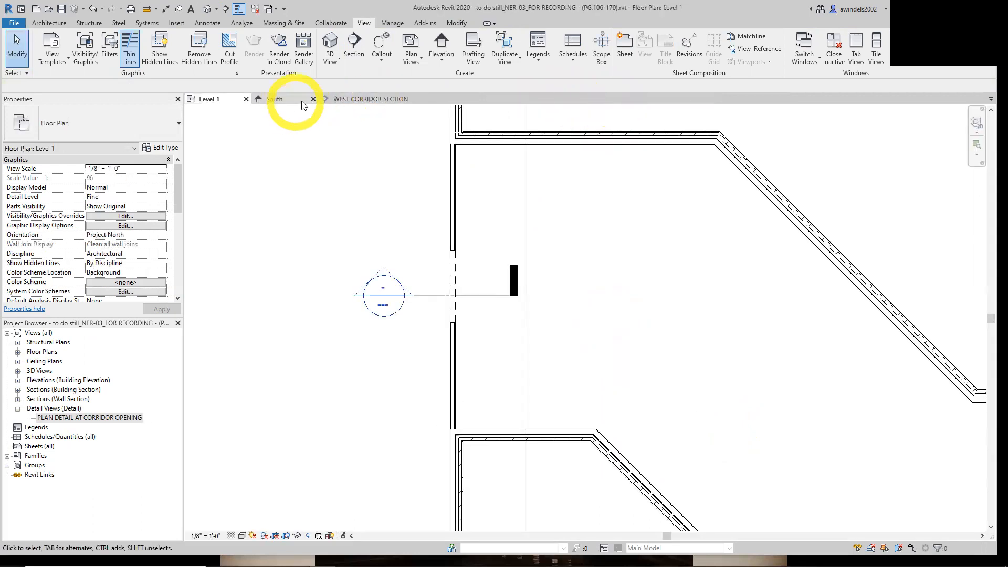
Bring up WEST CORRIDOR SECTION and reopen the PLAN DETAIL AT CORRIDOR OPENING view.
left_click(396, 100)
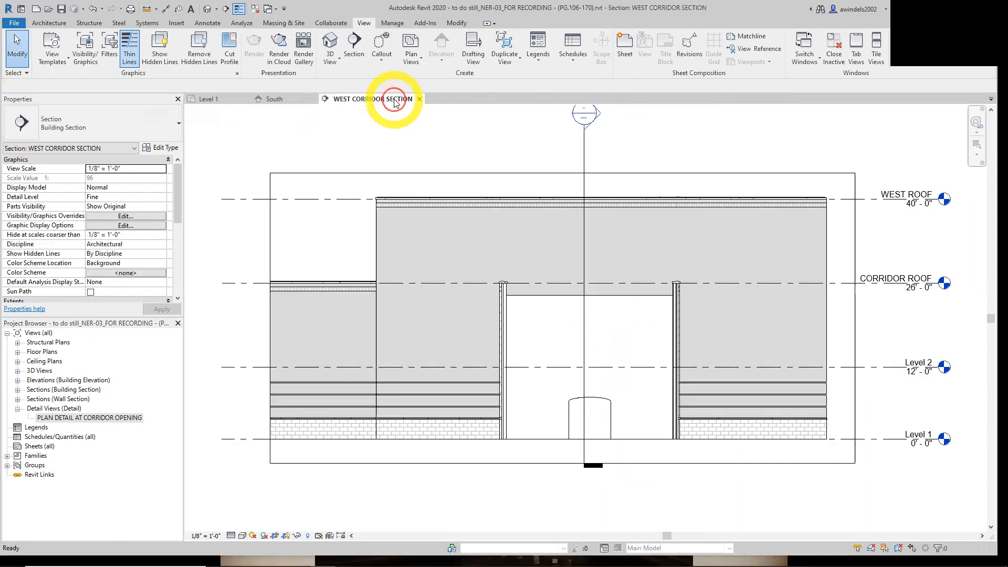
left_click(74, 418)
double_click(71, 421)
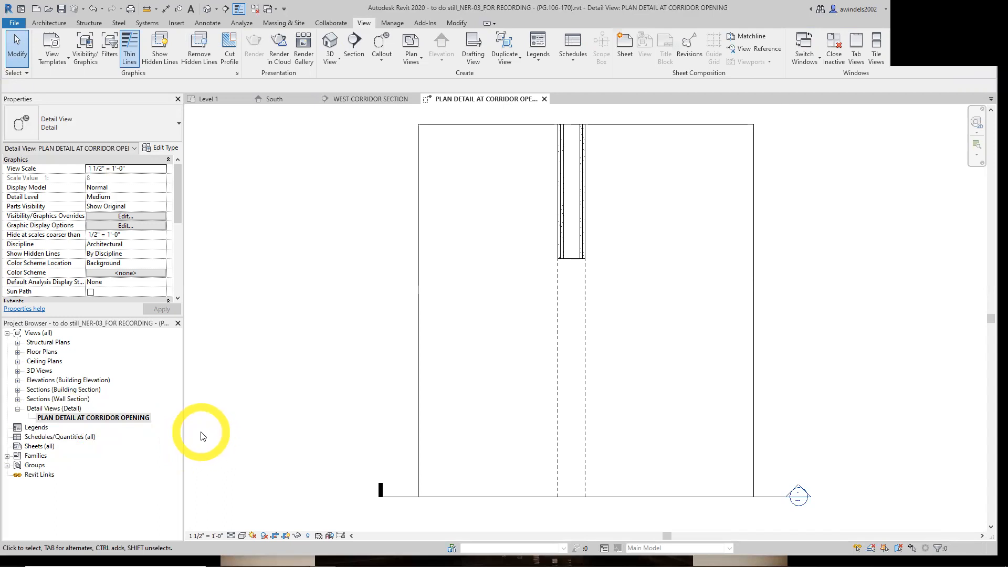
Stretch the plan detail's crop region up and down to include the wall ends on both sides of the opening.
scroll(497, 307, "down", 3)
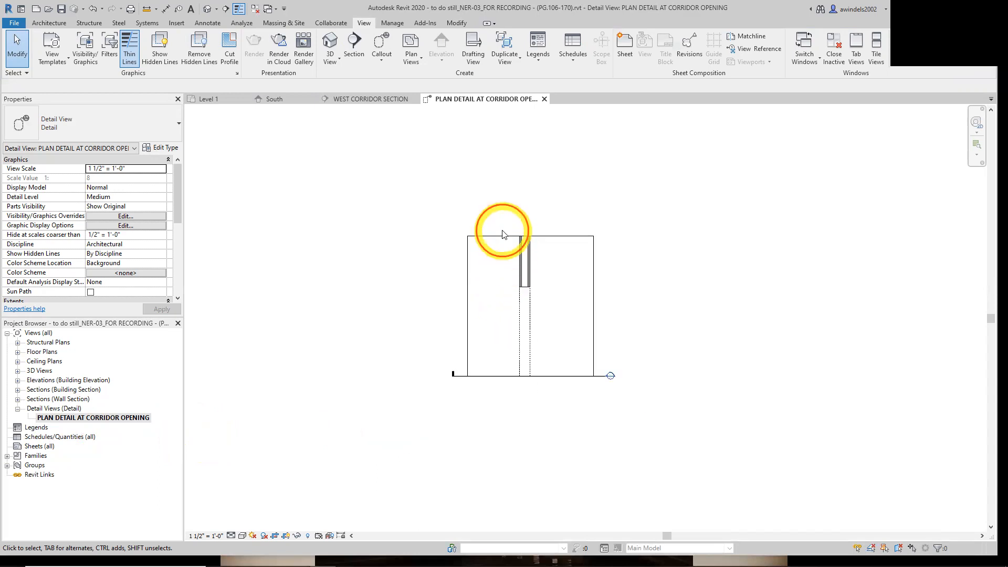
left_click(505, 236)
left_click_drag(531, 237, 530, 160)
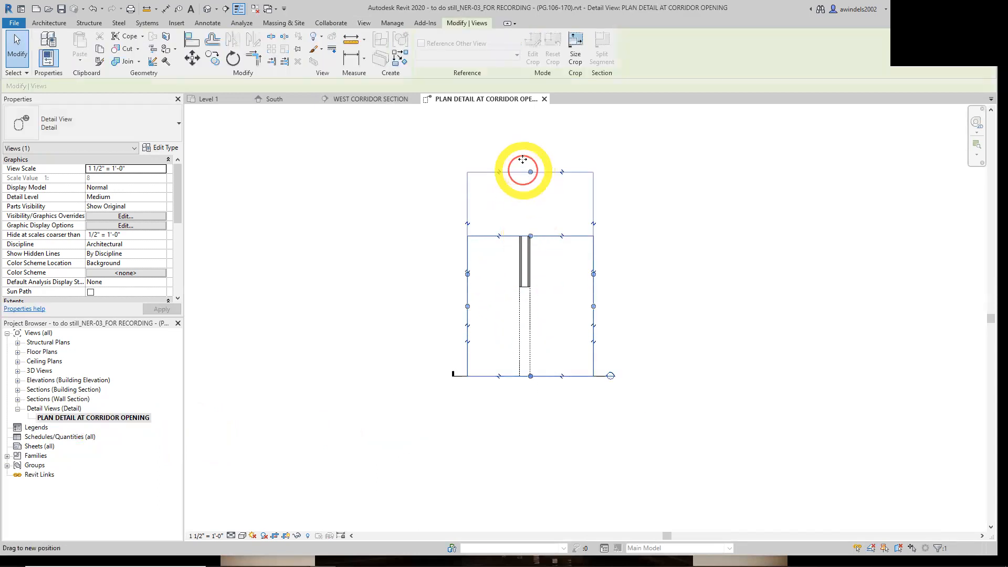
left_click_drag(530, 376, 552, 489)
scroll(568, 448, "down", 1)
middle_click_drag(558, 491, 529, 353)
scroll(529, 353, "up", 1)
left_click_drag(525, 351, 517, 373)
Widen the plan detail's crop region outward on both its left and right edges.
left_click_drag(455, 213, 393, 208)
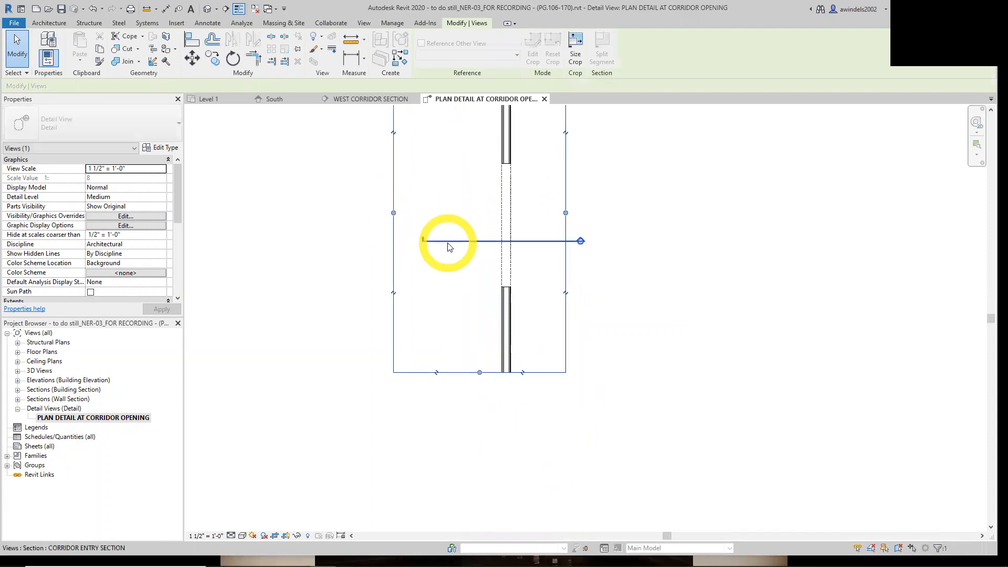
middle_click_drag(580, 286, 493, 337)
left_click_drag(477, 265, 517, 264)
middle_click_drag(617, 335, 459, 382)
scroll(378, 326, "down", 1)
middle_click_drag(378, 326, 495, 302)
left_click(454, 315)
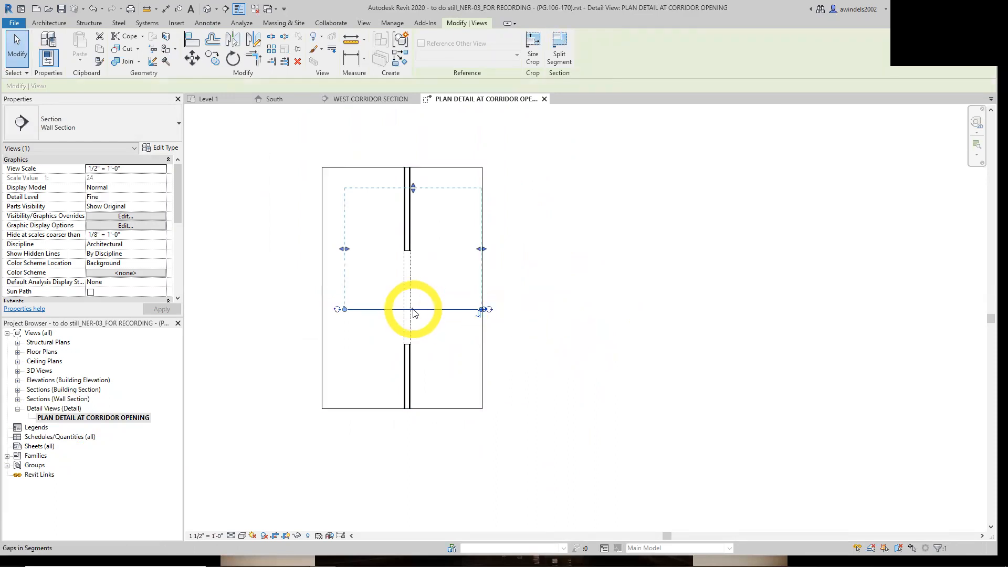
left_click(514, 333)
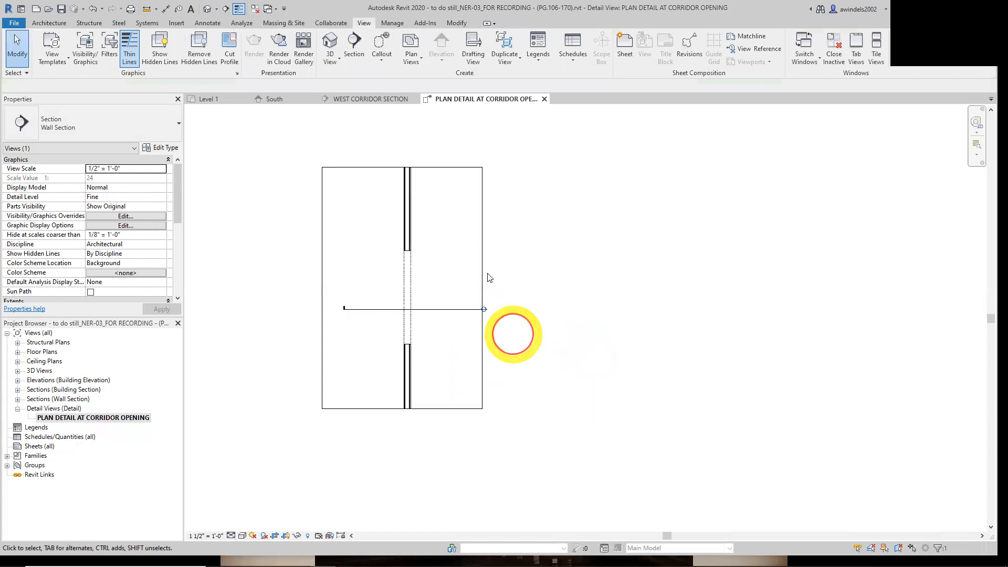
Split the plan detail's crop region with a horizontal break and extend both pieces' inner edges past the wall ends.
left_click(480, 259)
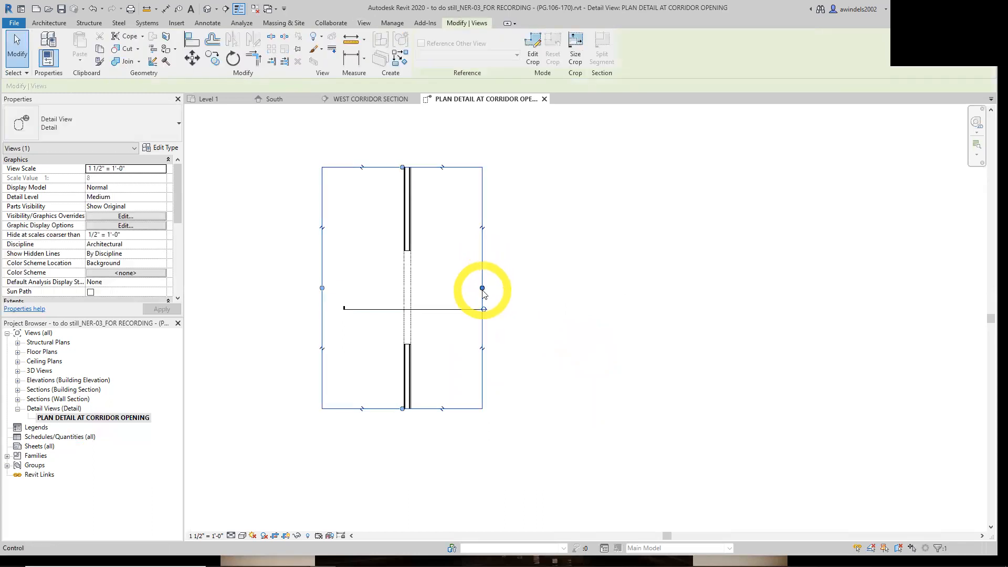
left_click(482, 349)
left_click_drag(403, 350, 402, 313)
left_click_drag(402, 227, 388, 268)
scroll(427, 281, "up", 2)
middle_click_drag(577, 315, 634, 344)
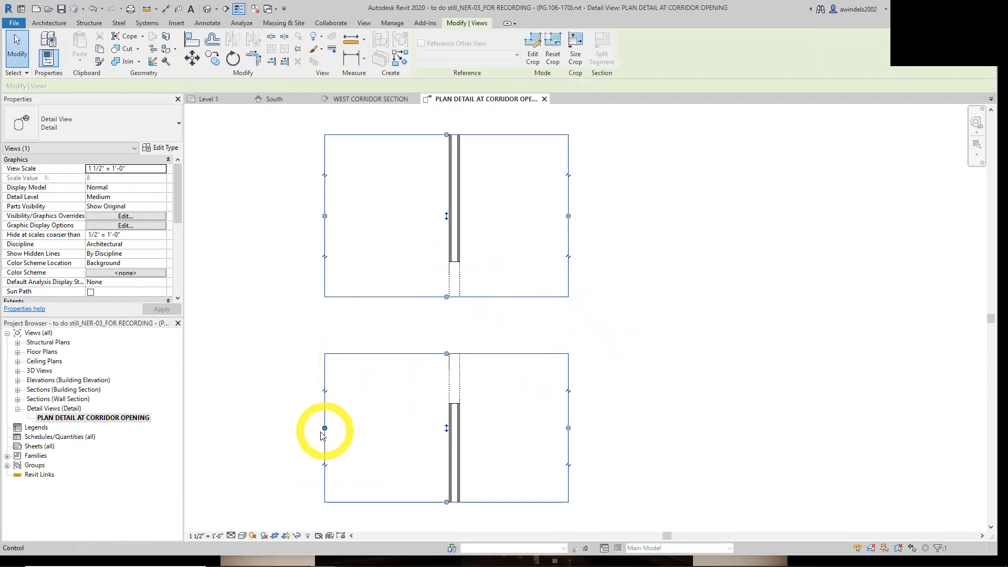
Narrow both pieces of the split crop region by pulling in their left and right edges toward the wall.
left_click_drag(322, 430, 369, 428)
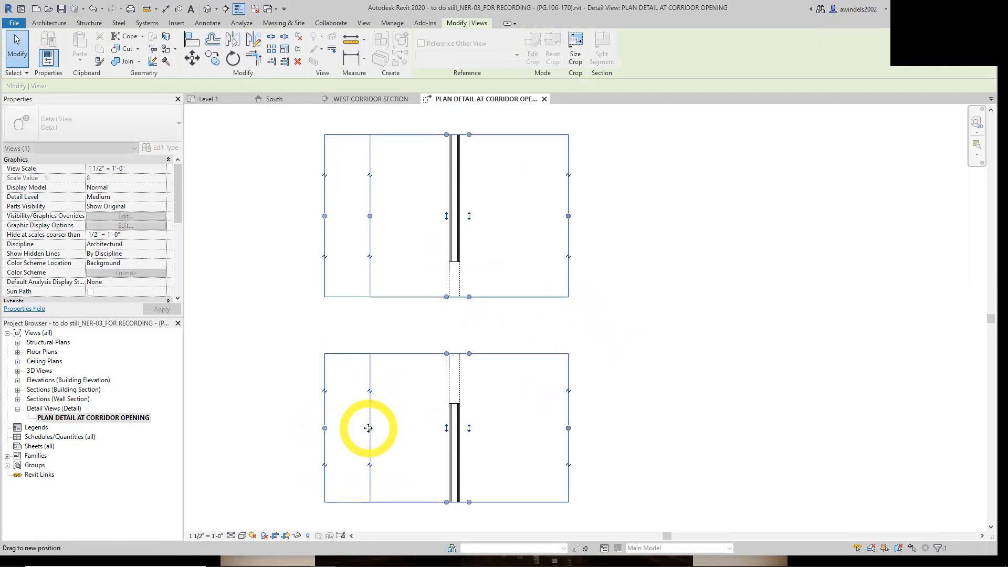
left_click(568, 391)
key("ctrl+z")
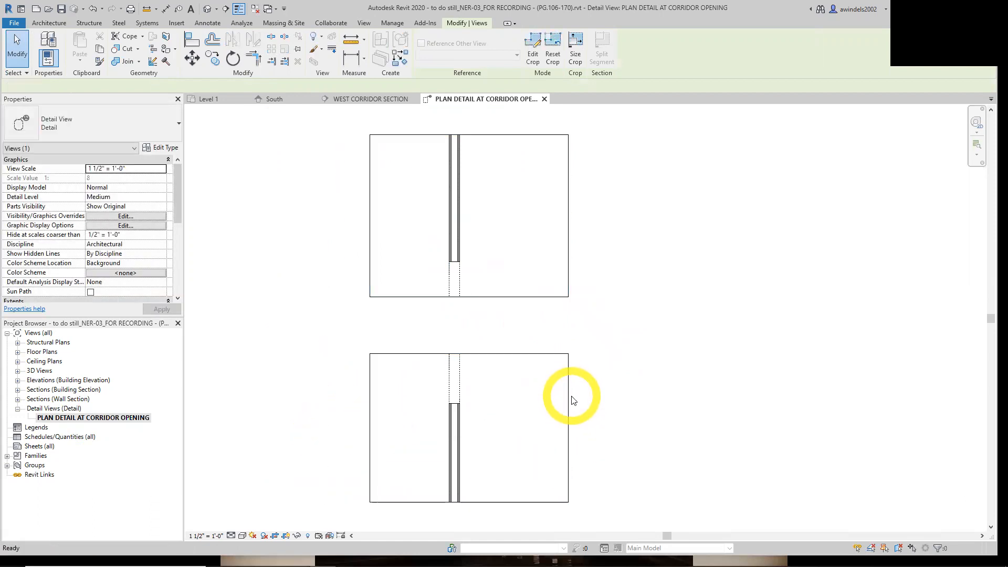
left_click(568, 402)
left_click_drag(569, 428, 529, 428)
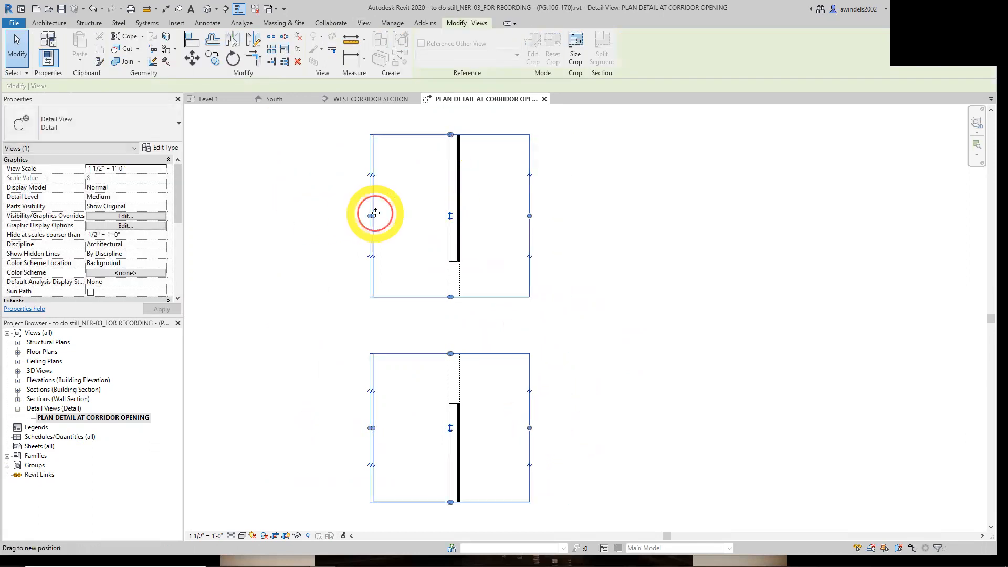
left_click_drag(375, 213, 373, 214)
Shorten the upper crop piece around its wall end and move it down closer to the lower piece.
left_click_drag(451, 135, 475, 212)
left_click_drag(474, 294, 482, 271)
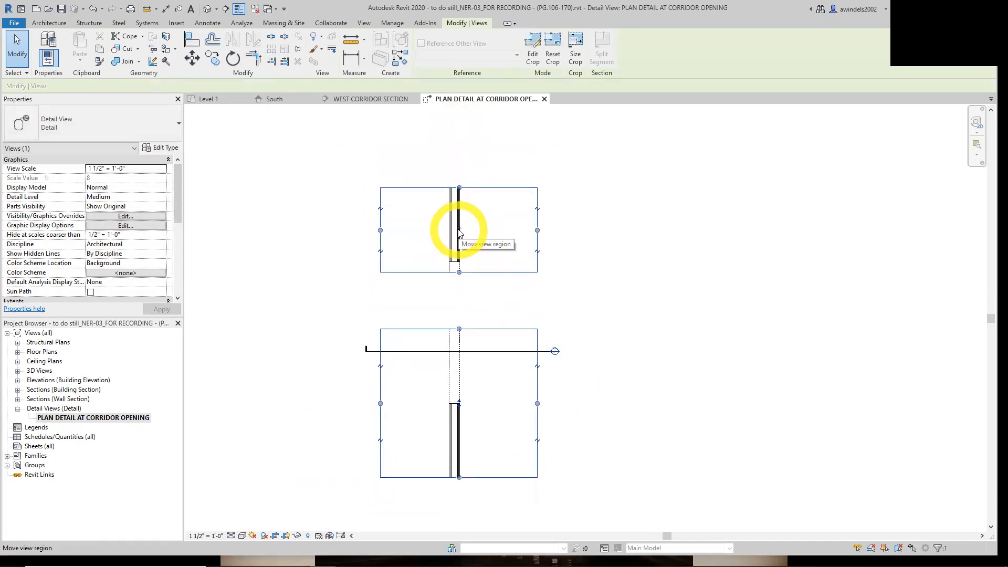
left_click_drag(459, 231, 459, 277)
Shorten the lower crop piece from below and adjust its upper edge within the opening.
left_click_drag(459, 476, 458, 425)
mouse_move(459, 329)
left_mouse_down()
mouse_move(459, 358)
mouse_move(459, 320)
left_mouse_up()
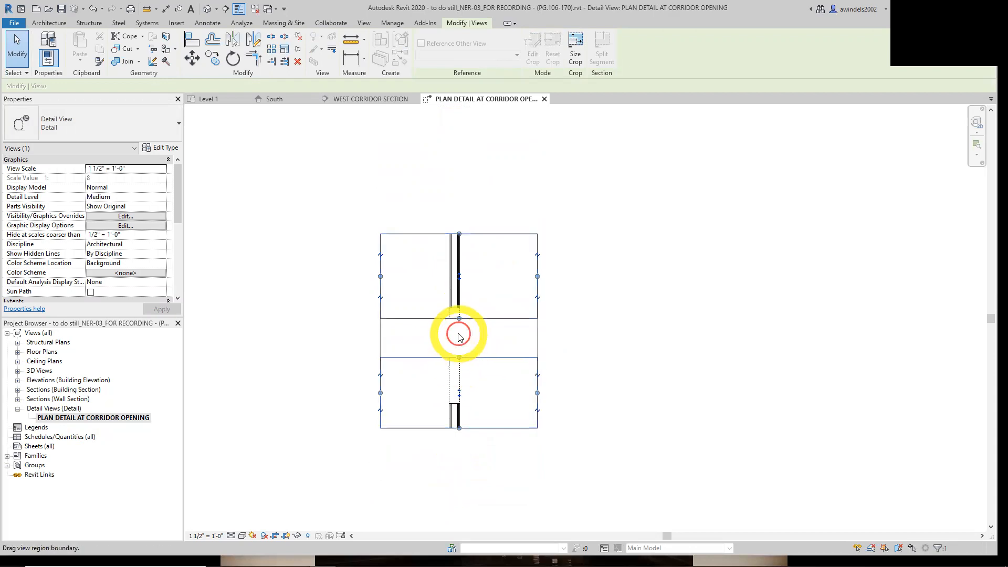
left_click(548, 363)
left_click(472, 359)
left_click_drag(472, 359, 461, 339)
left_click(615, 366)
scroll(533, 337, "up", 3)
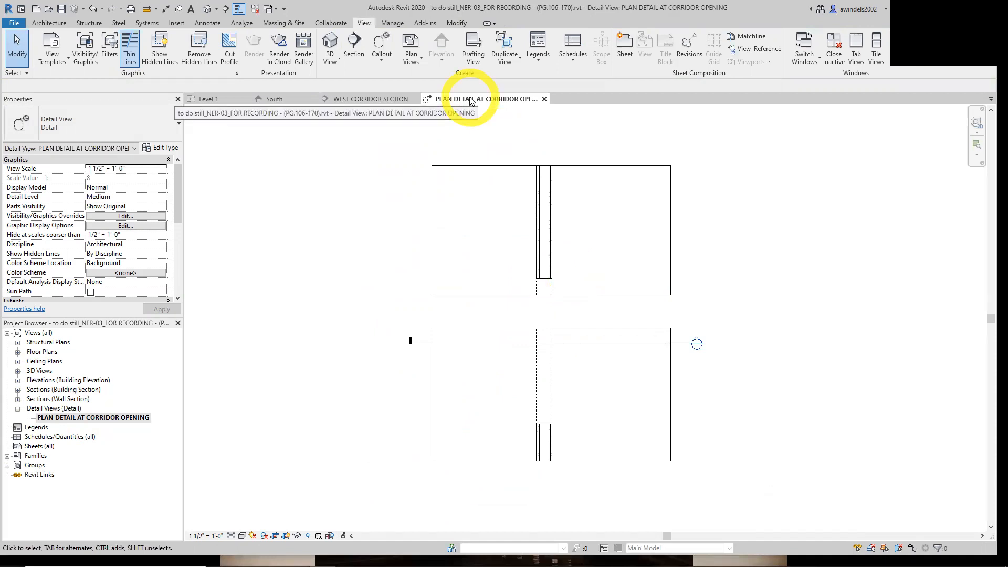
Close the plan detail and WEST CORRIDOR SECTION views, and show the whole building in the Level 1 plan.
left_click(544, 99)
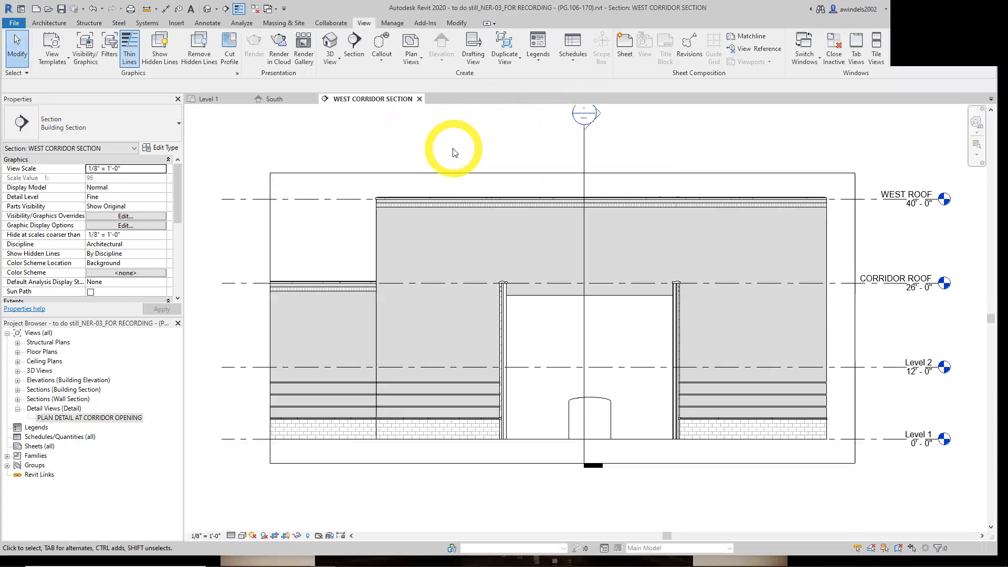
left_click(419, 99)
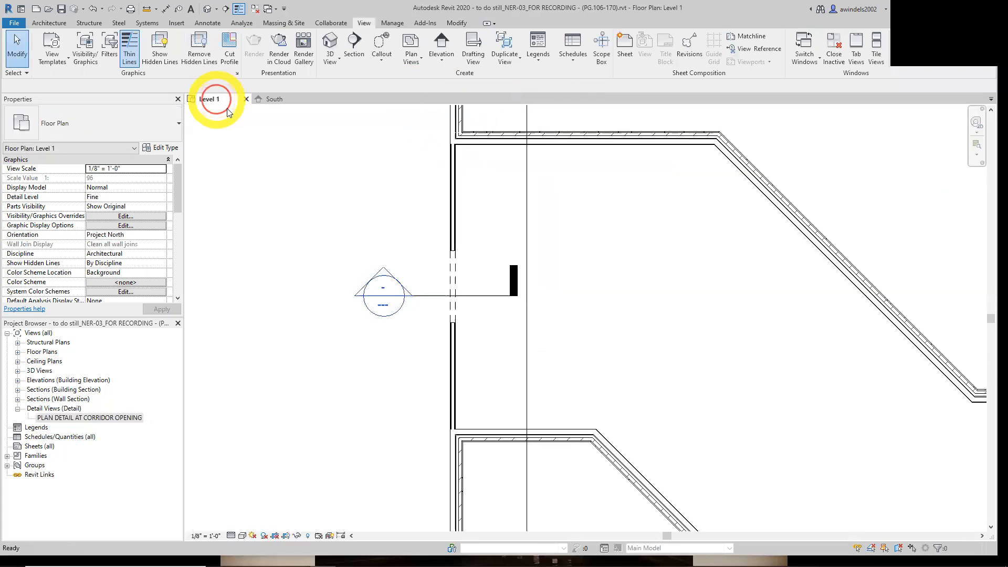
middle_click(247, 181)
middle_click(247, 181)
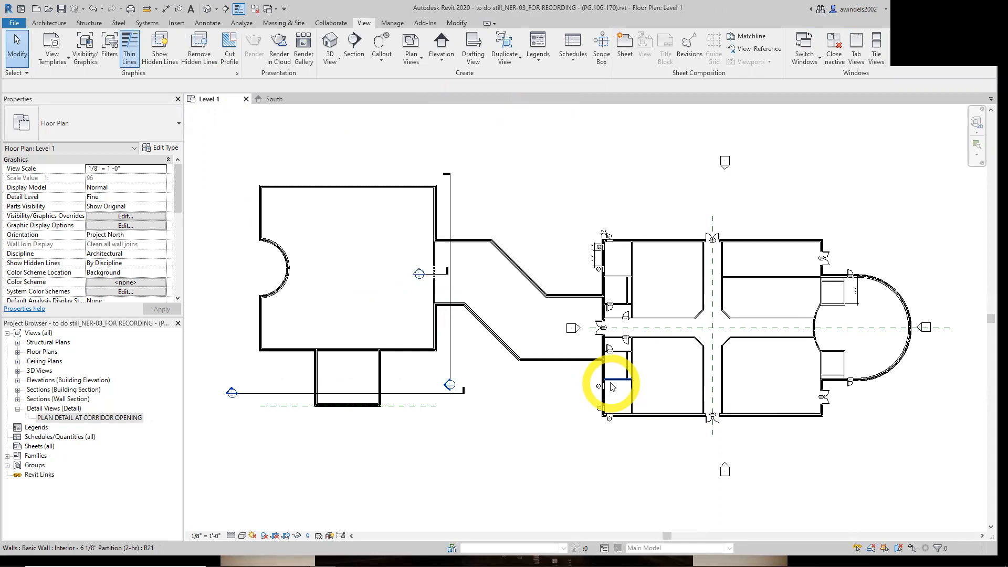
Draw a vertical Building Section line just outside the east wing's west wall, looking toward the wing and spanning its full width.
left_click(354, 44)
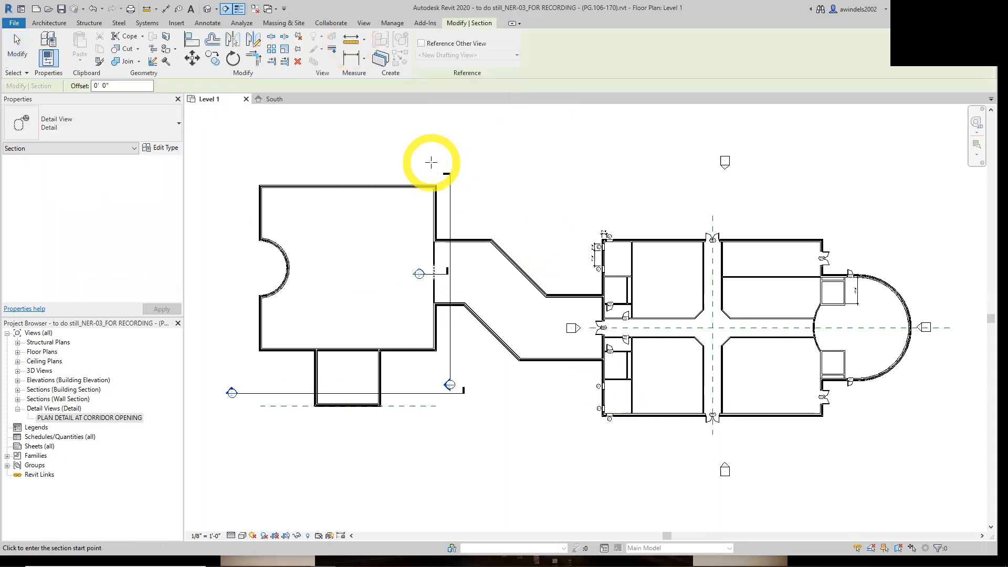
left_click(124, 120)
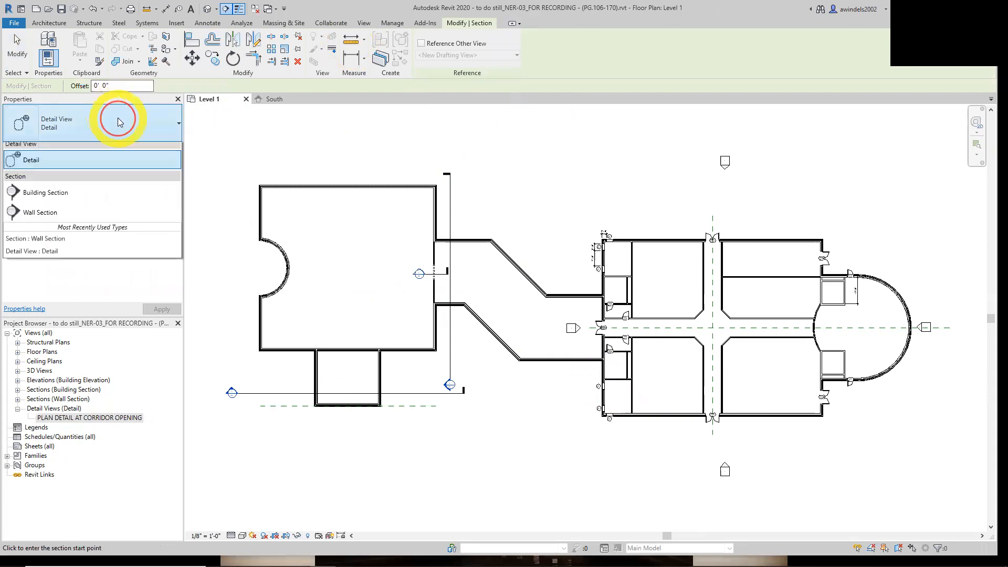
left_click(86, 202)
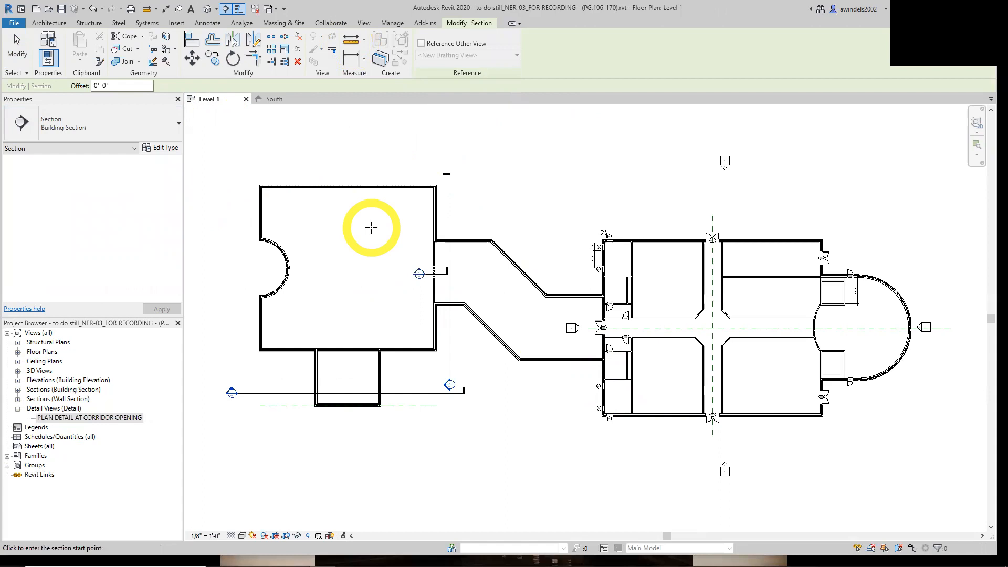
middle_click_drag(470, 277, 371, 289)
scroll(472, 233, "up", 2)
middle_click_drag(490, 246, 466, 232)
scroll(471, 229, "up", 1)
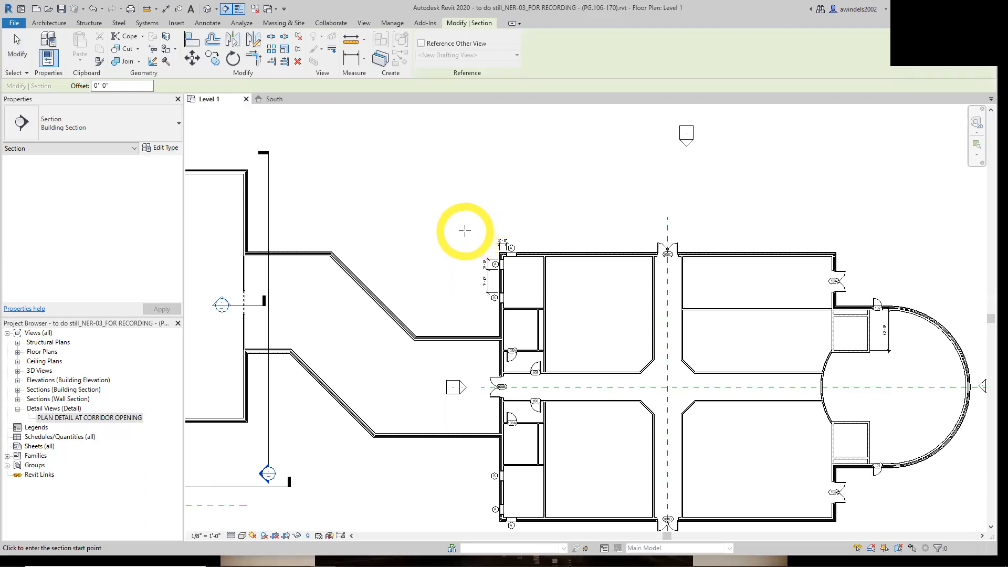
left_click(465, 230)
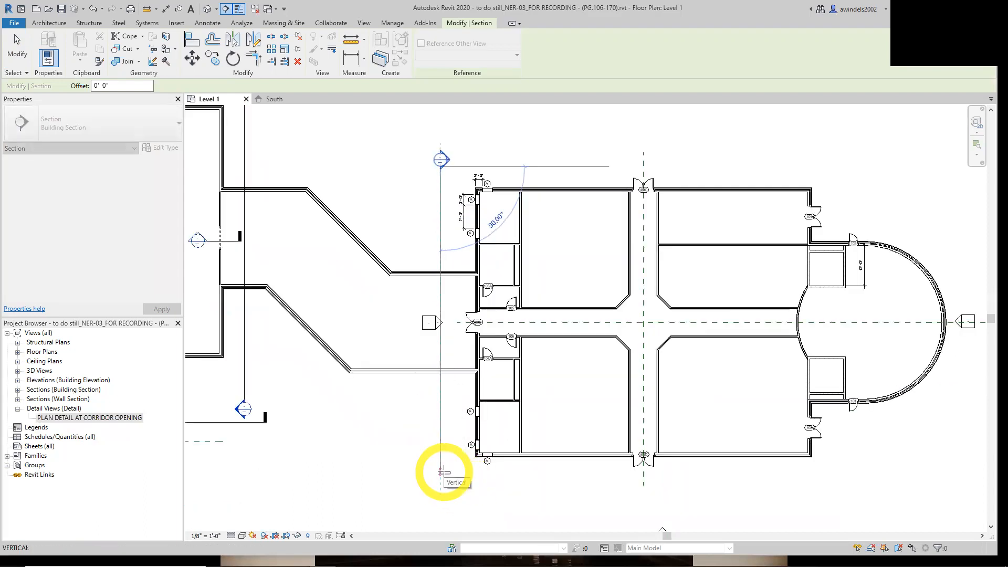
left_click(441, 476)
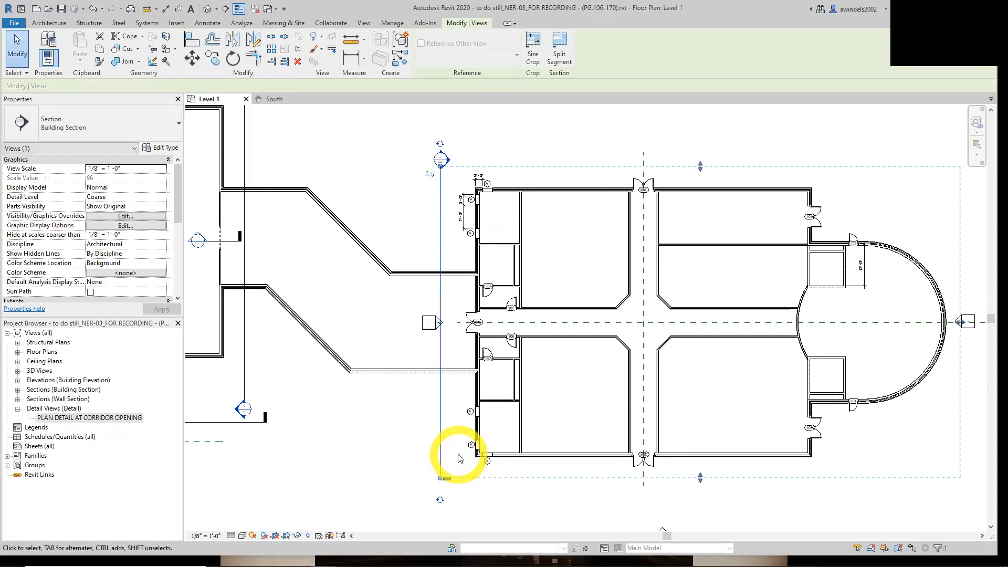
left_click(459, 458)
left_click(441, 462)
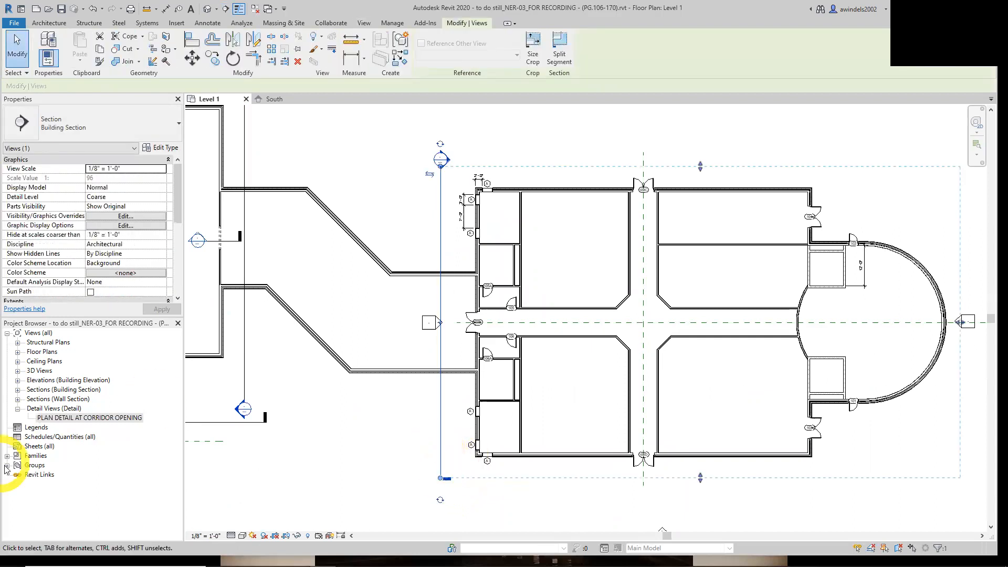
Rename the new building section view Section 1 as EAST CORRIODOR SECTION.
left_click(19, 395)
left_click(18, 390)
left_click(49, 399)
left_click(48, 399)
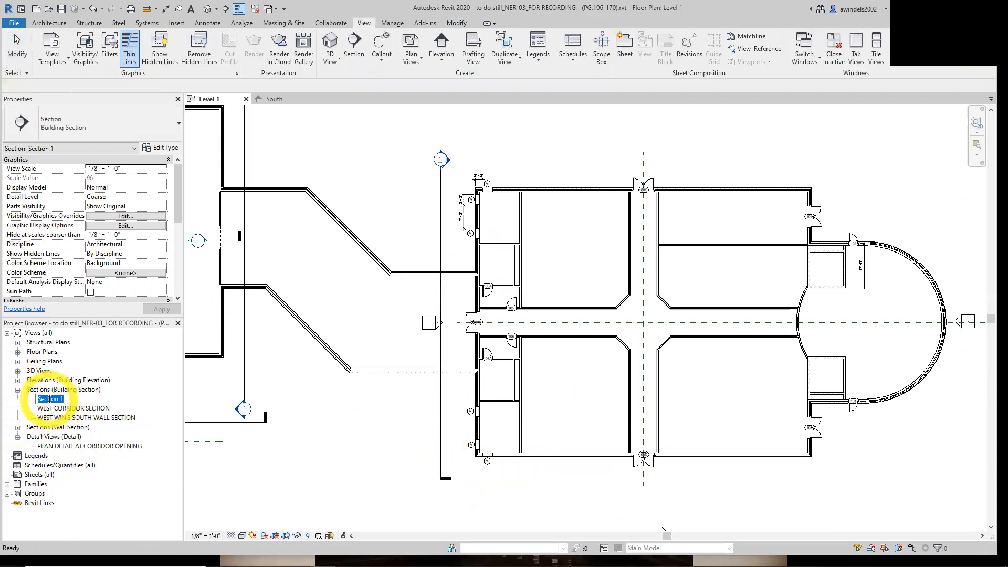
type("EAST CORRIDOR SECTION")
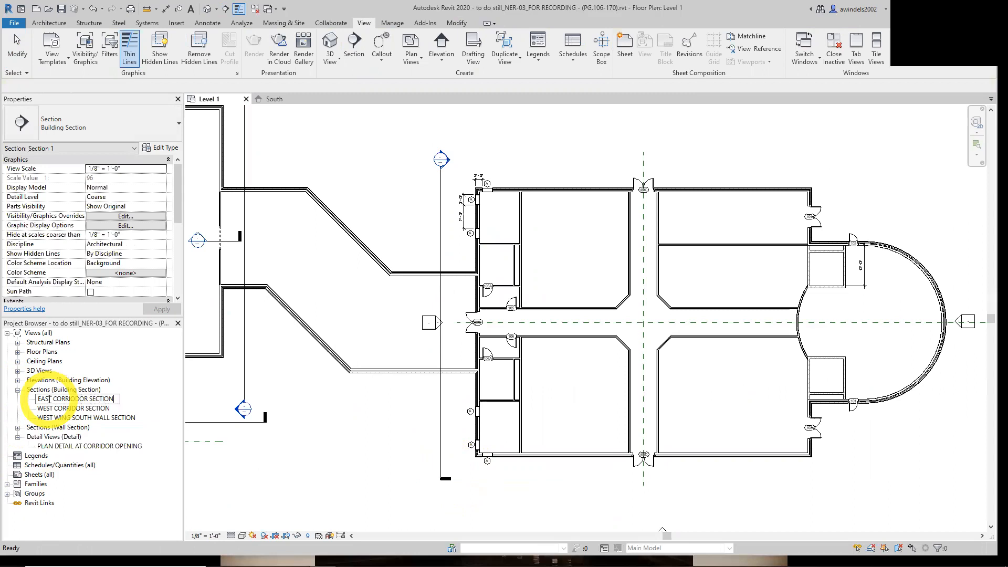
key("Return")
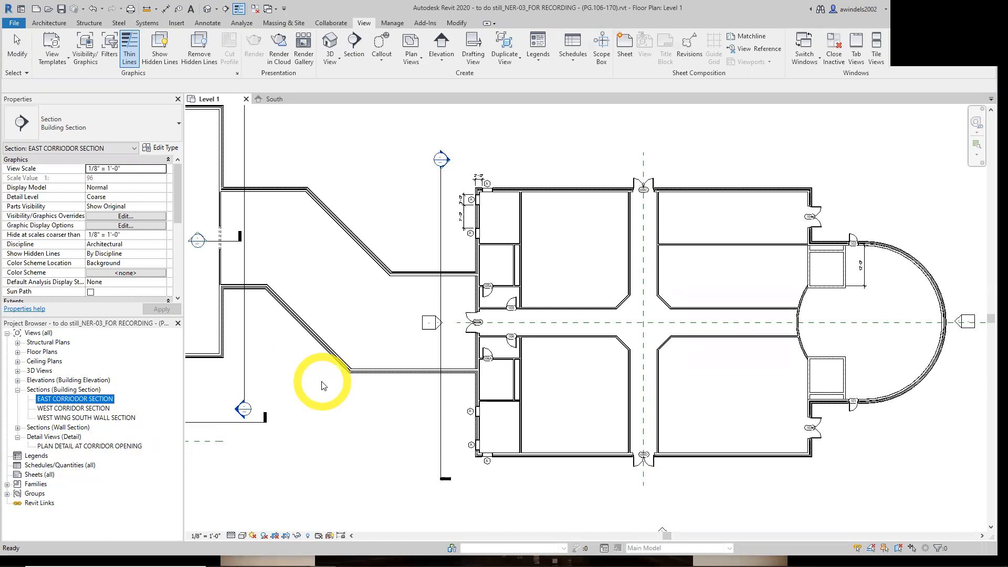
left_click(443, 296)
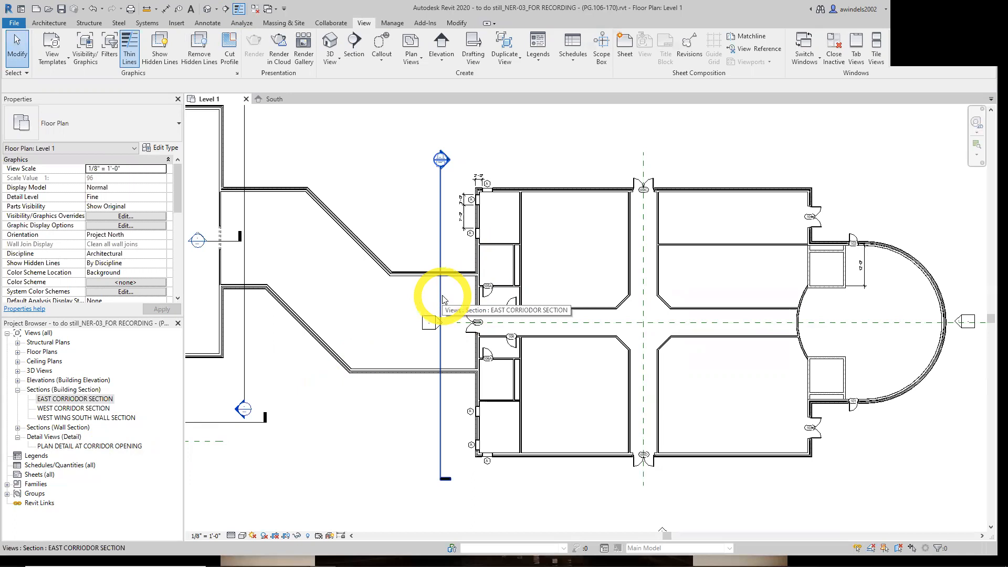
left_click(443, 242)
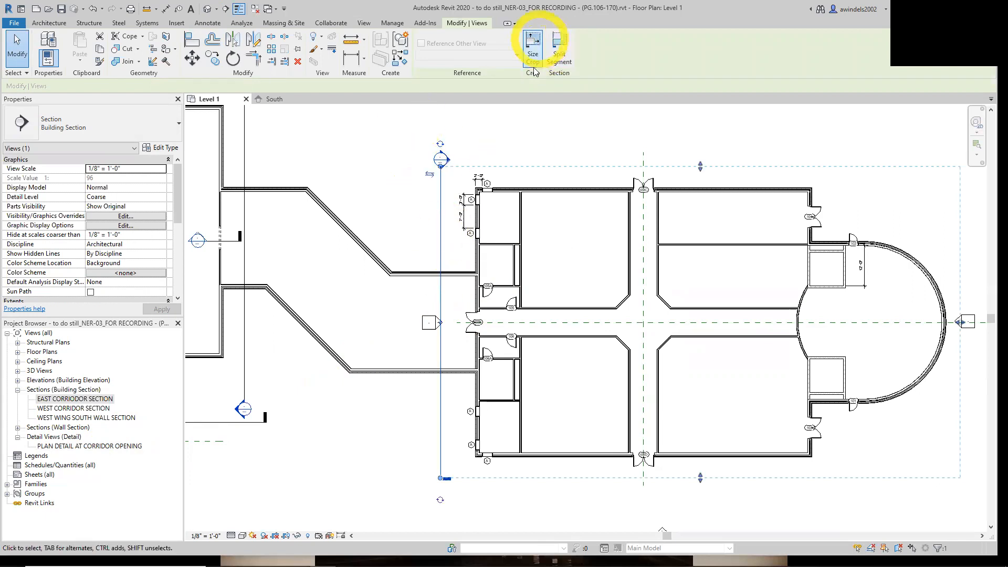
left_click(559, 52)
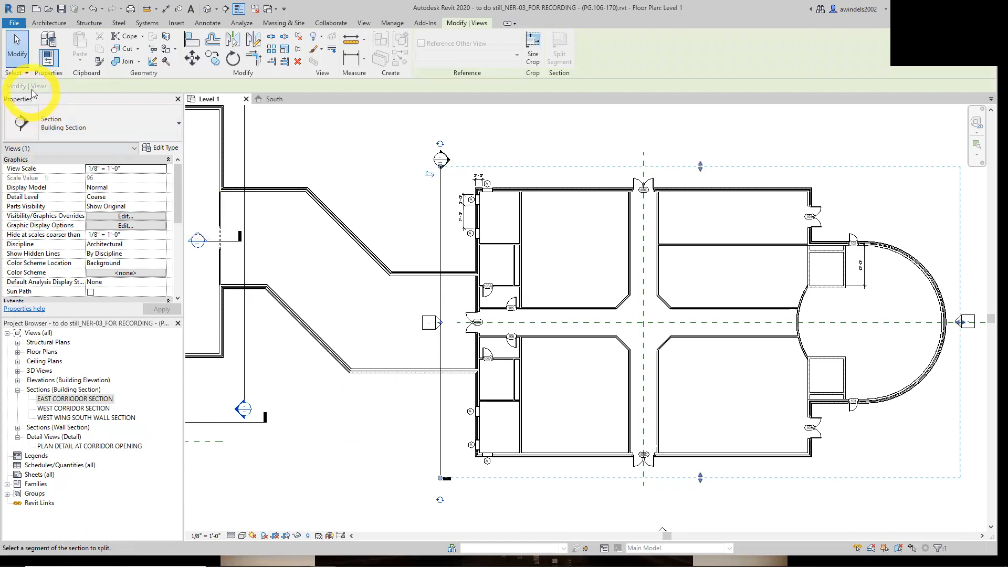
left_click(441, 326)
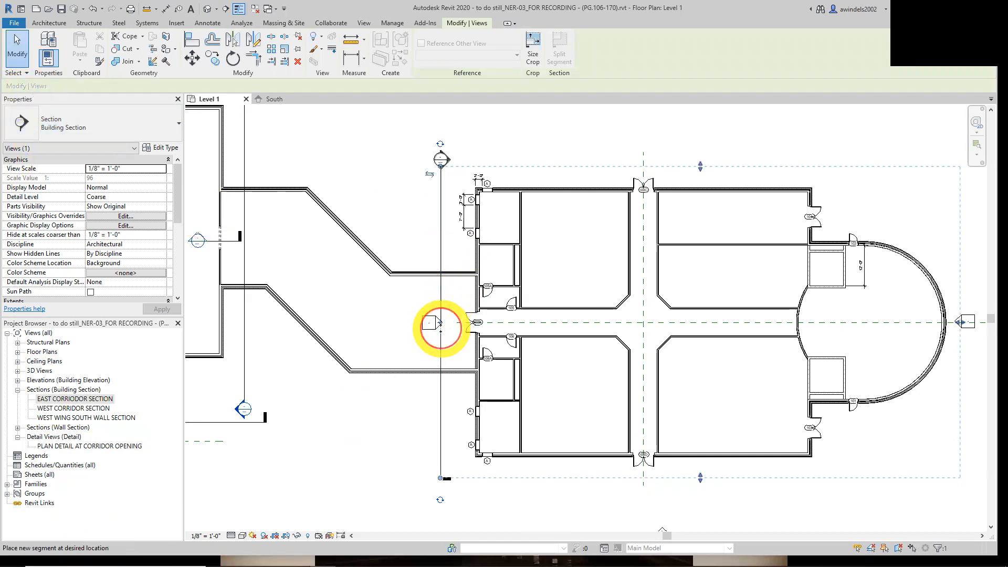
left_click(435, 323)
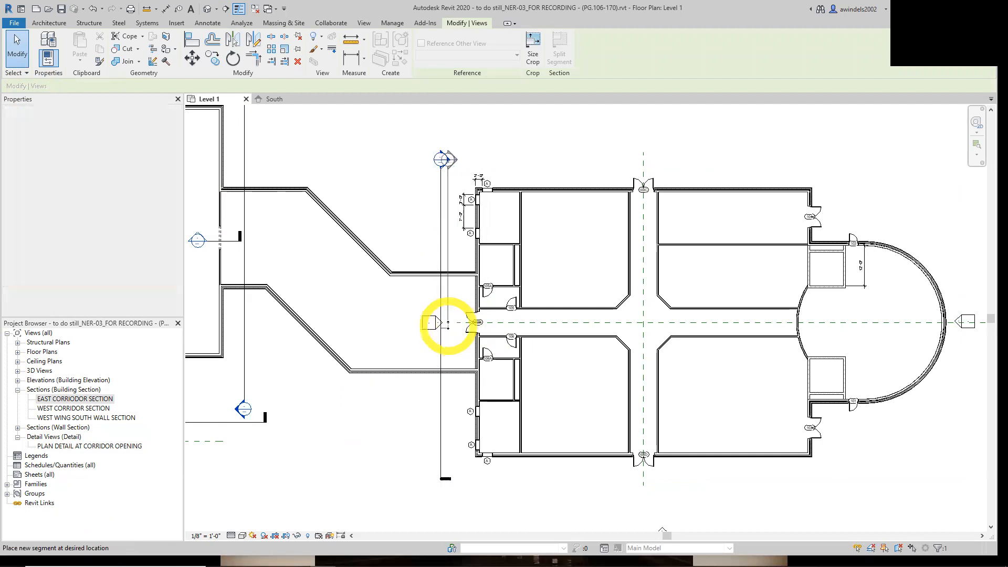
key("Escape")
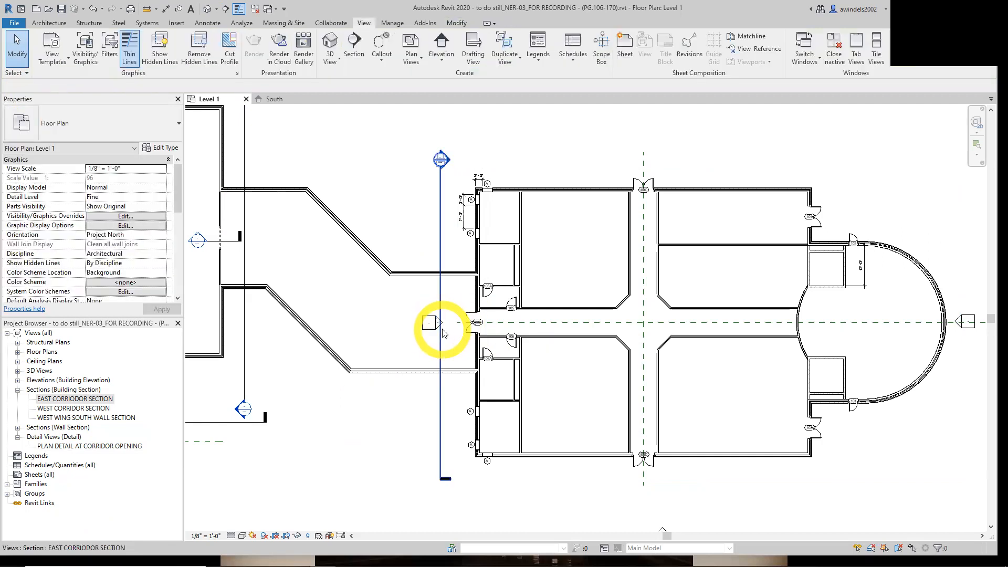
Split the east corridor section line near the wing's horizontal centerline and offset its lower segment into the room just past the small west rooms.
left_click(442, 328)
left_click(559, 55)
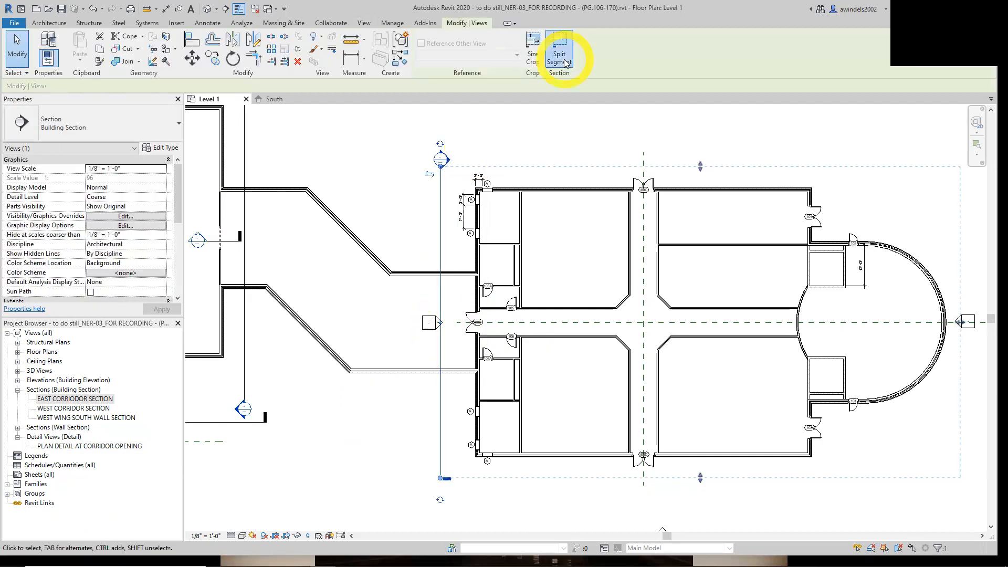
left_click(442, 326)
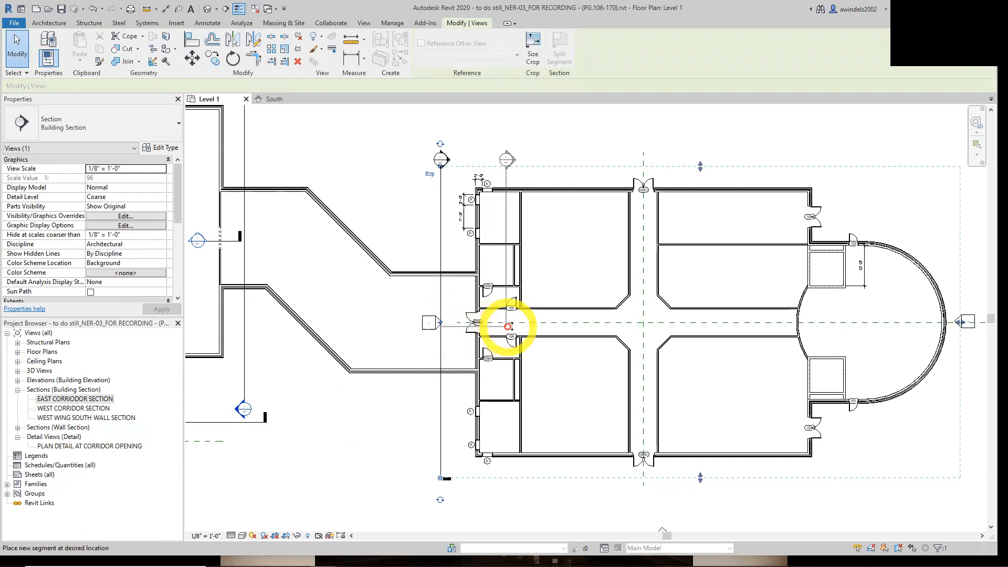
left_click(534, 328)
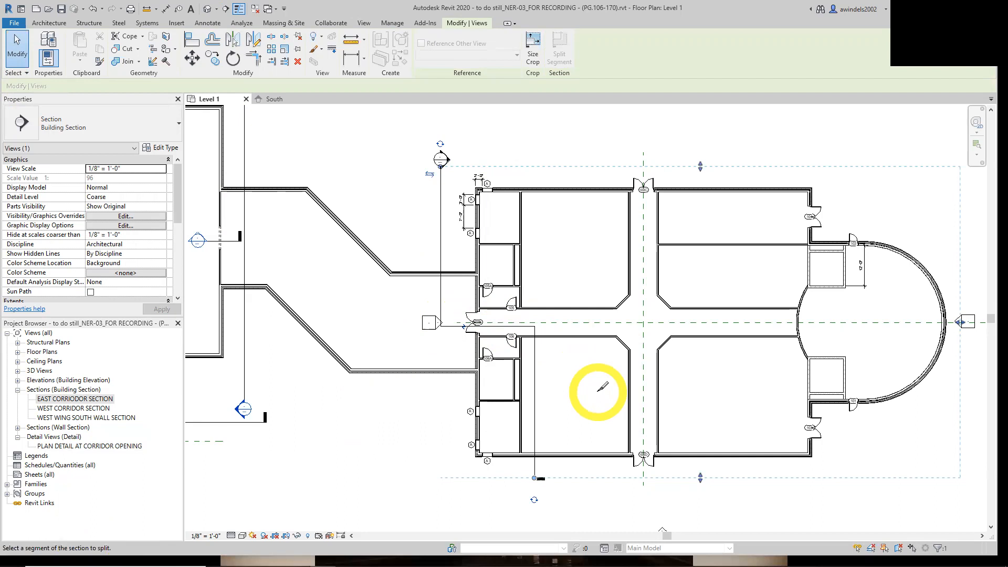
key("Escape")
key("Escape")
scroll(504, 388, "down", 2)
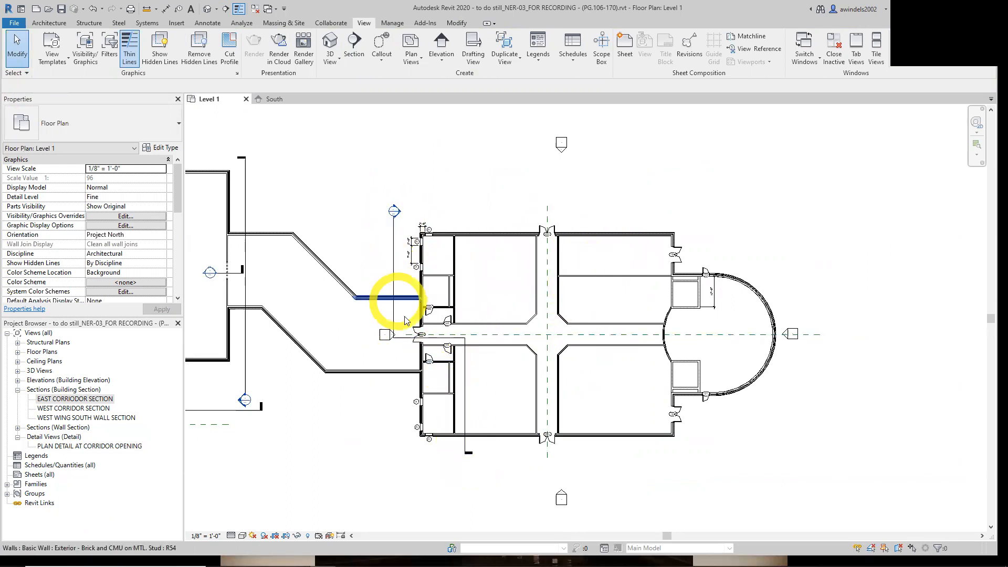
Open the view of the split east corridor section to examine the jogged cut, and close it again.
left_click(423, 336)
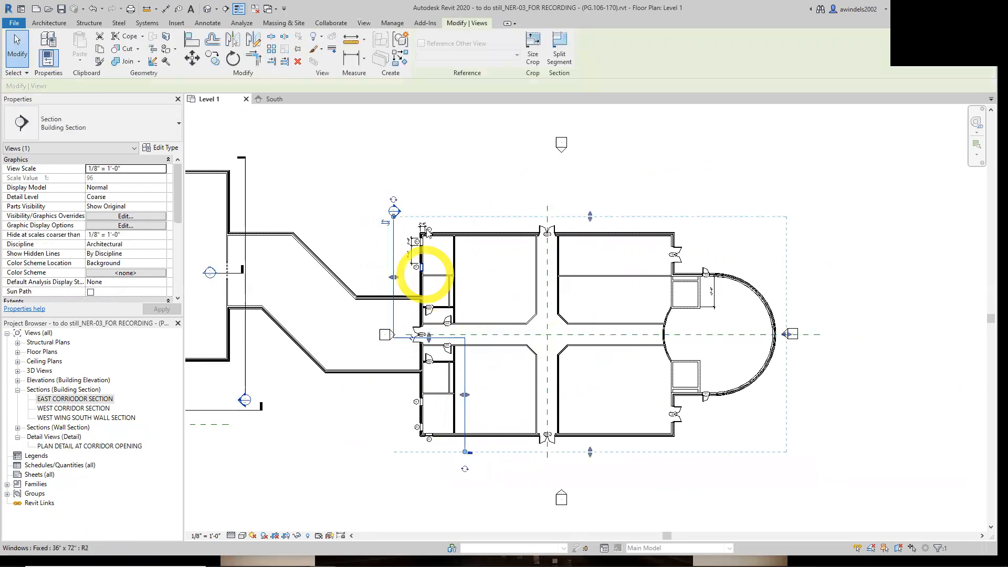
left_click(401, 196)
double_click(394, 212)
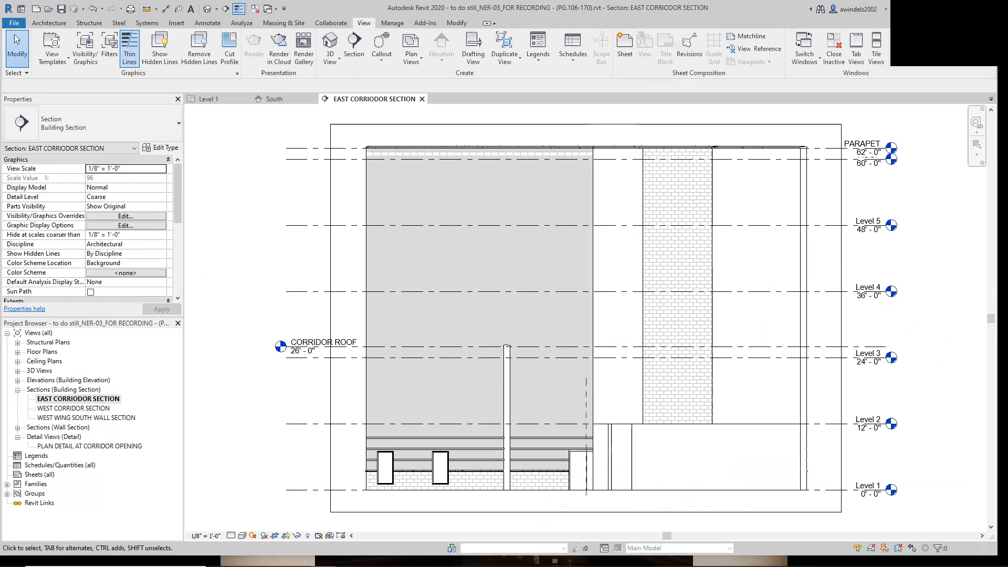
left_click(421, 99)
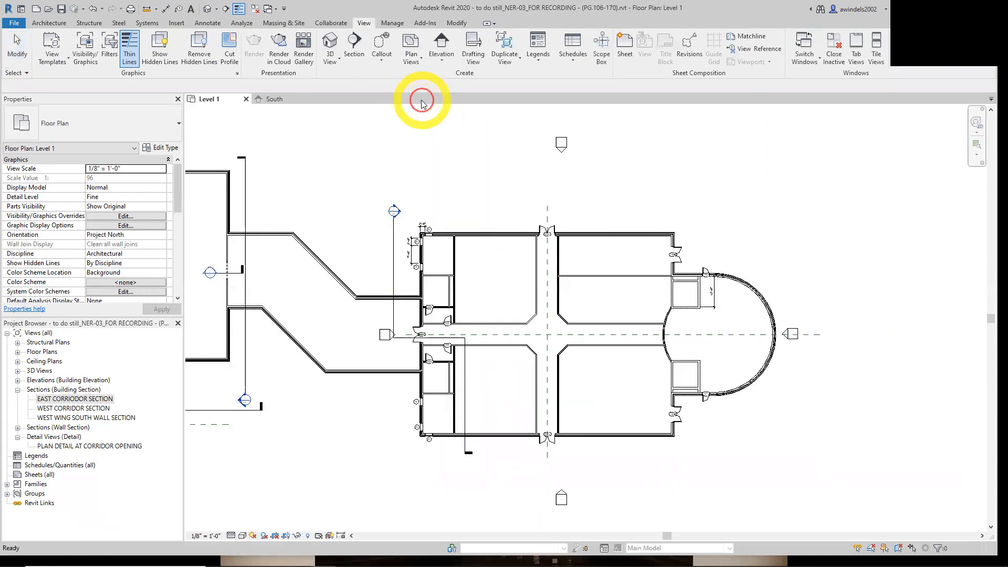
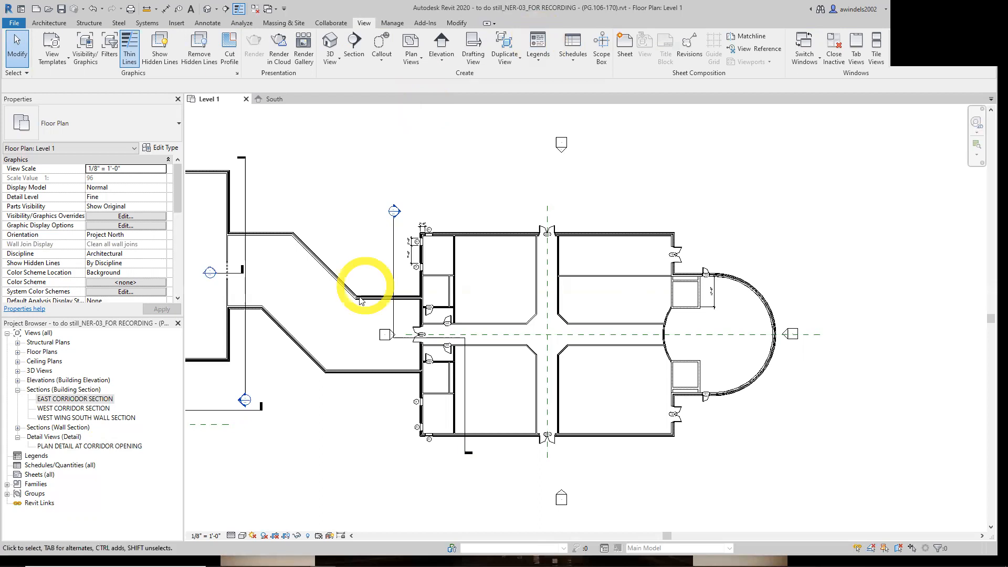
scroll(360, 288, "down", 2)
left_click_drag(560, 231, 661, 335)
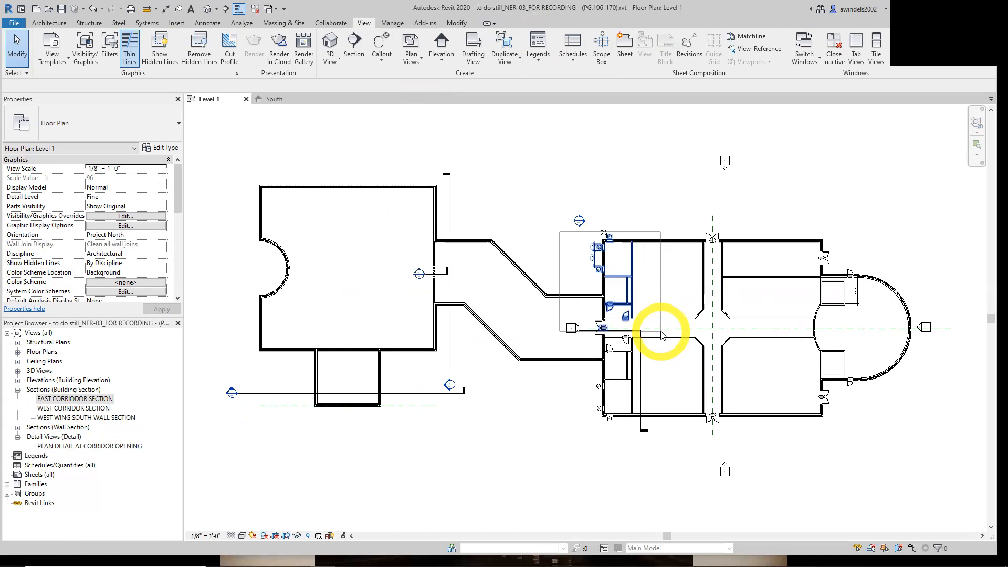
left_click_drag(661, 335, 662, 335)
left_click(676, 288)
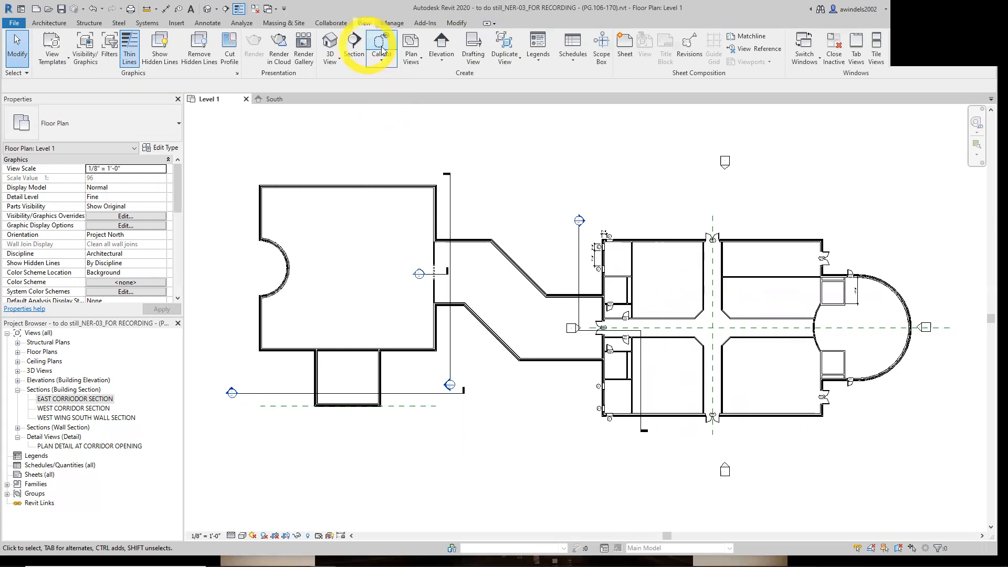
Cycle the ribbon through its minimized display states and return it to full size.
double_click(364, 24)
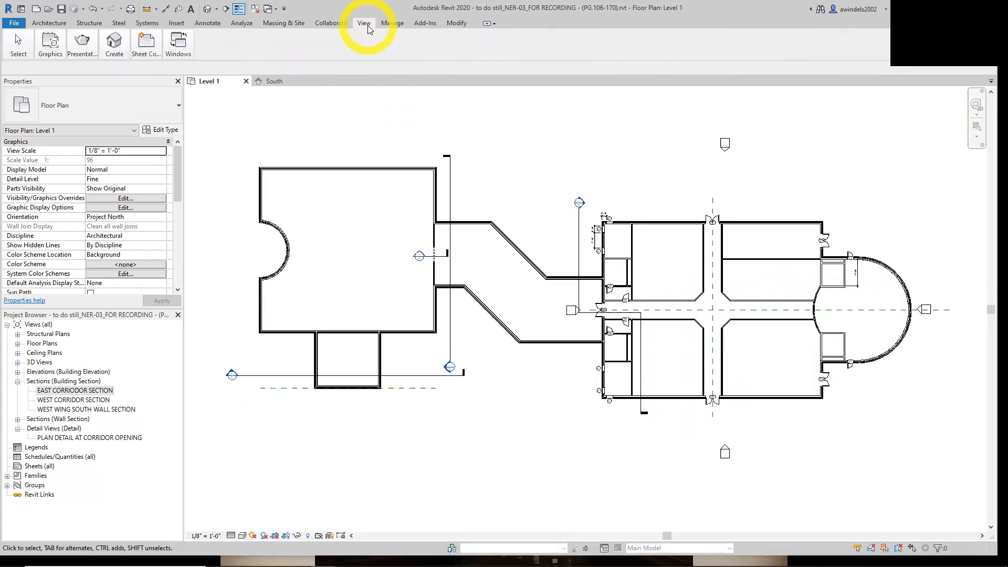
double_click(364, 24)
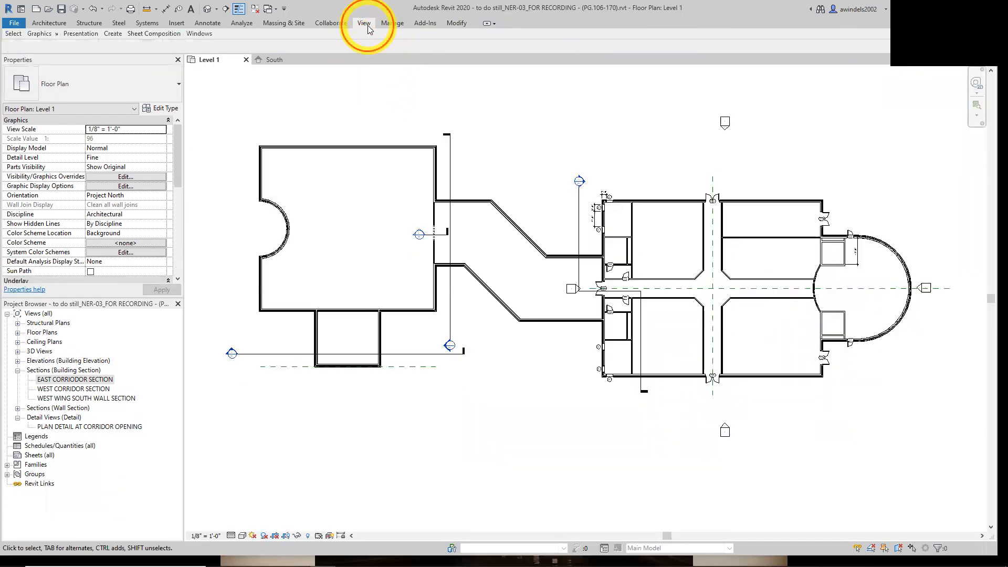
double_click(365, 24)
double_click(365, 24)
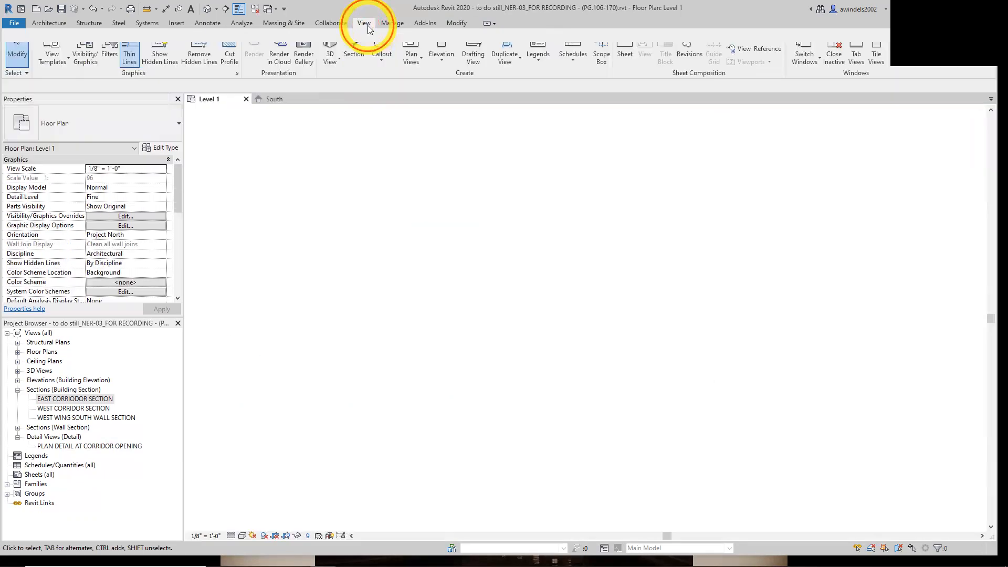
double_click(364, 23)
double_click(367, 24)
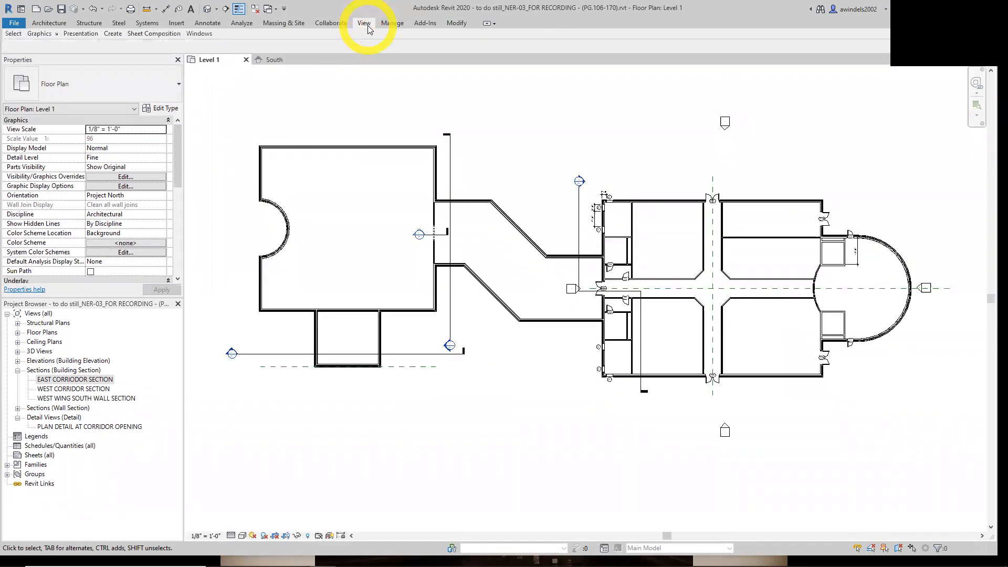
double_click(366, 24)
double_click(366, 25)
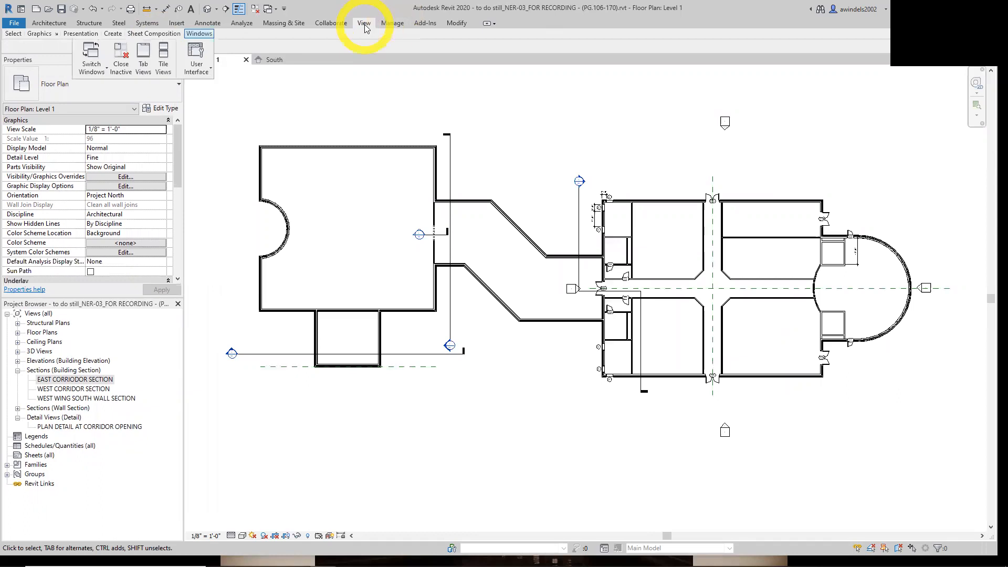
double_click(365, 24)
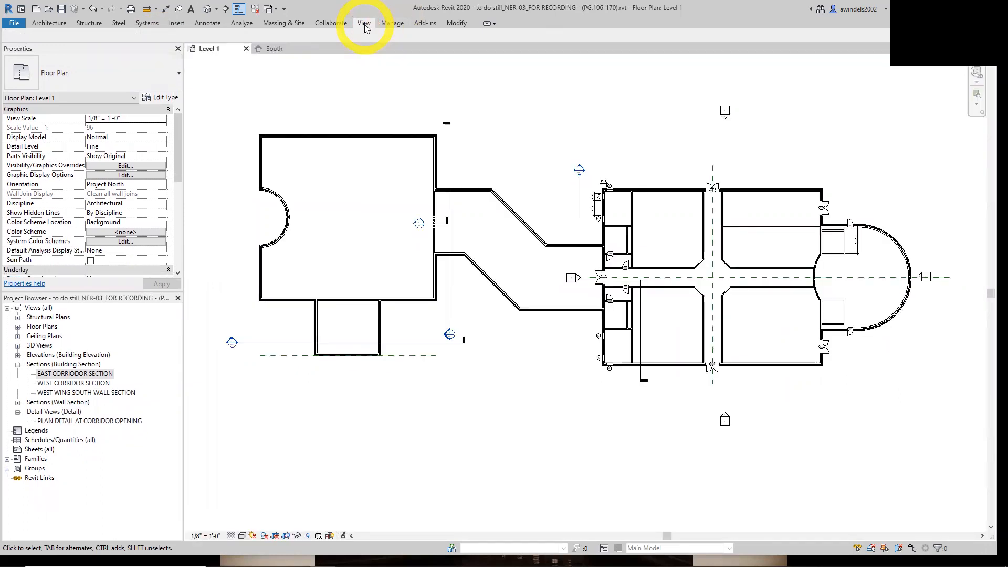
double_click(366, 25)
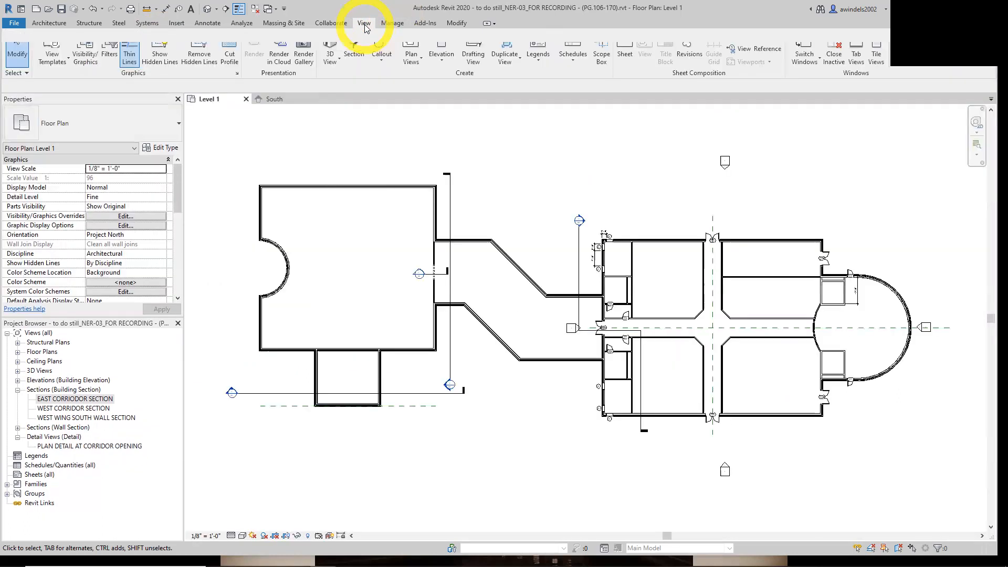
middle_click_drag(401, 157, 440, 168)
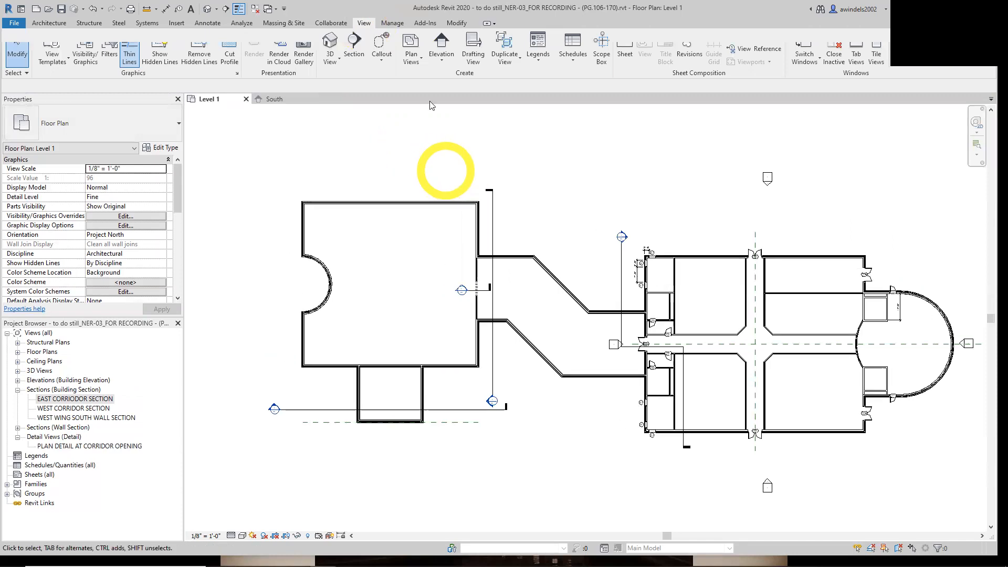
left_click(384, 61)
left_click(384, 37)
left_click(383, 38)
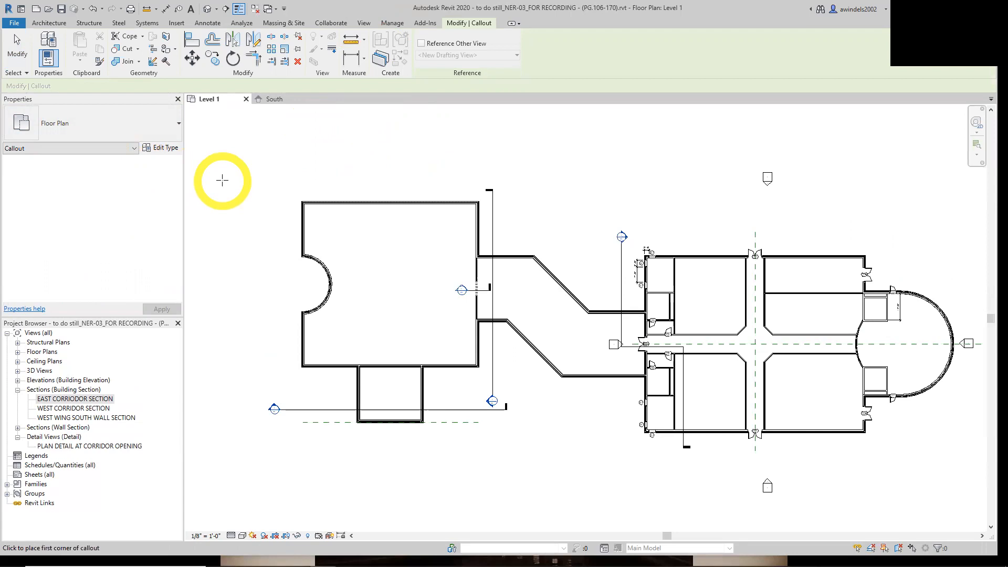
key("Escape")
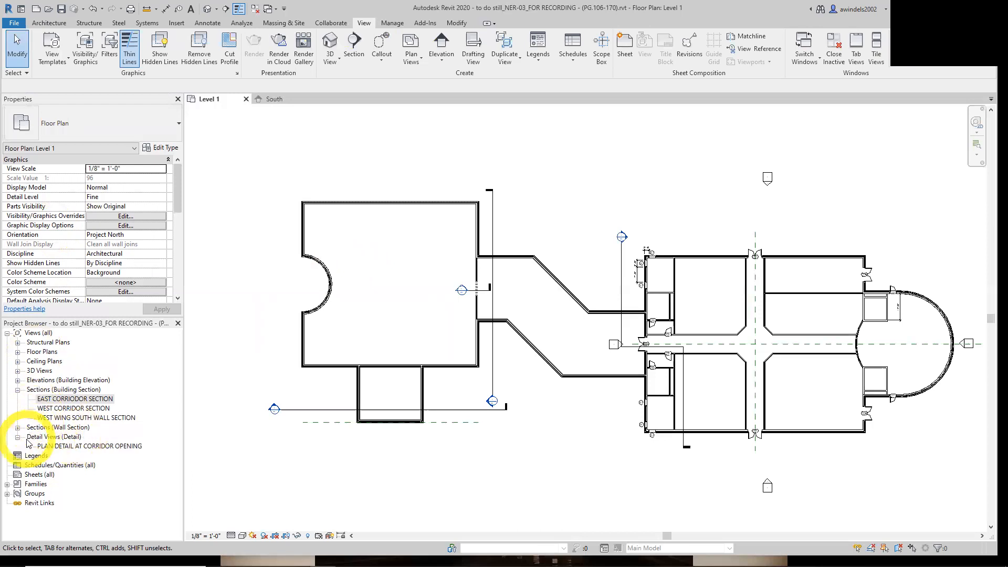
Open the CORRIDOR ENTRY SECTION wall section and draw a Building Section callout around the wall transition just below the CORRIDOR ROOF level.
left_click(18, 427)
double_click(78, 436)
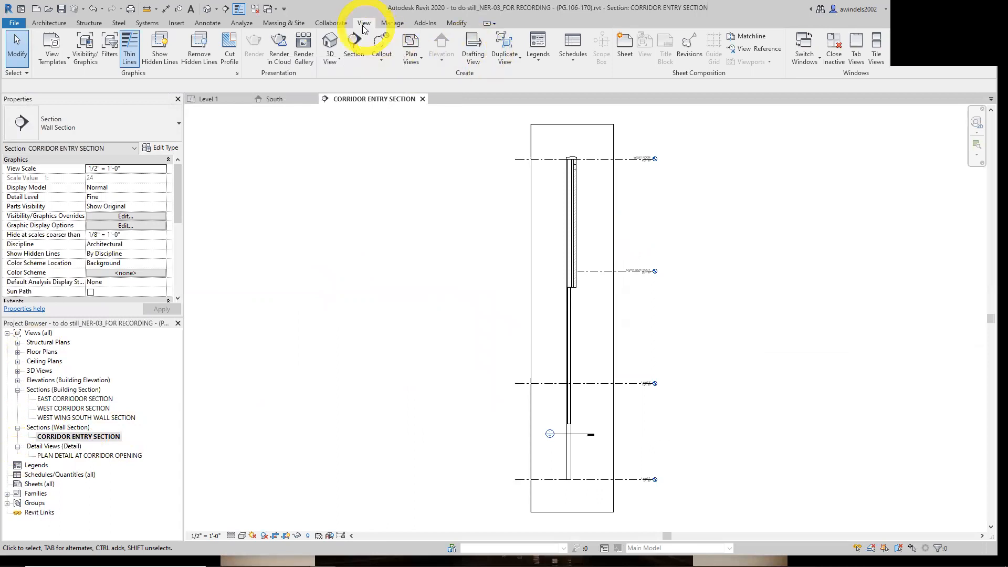
left_click(379, 46)
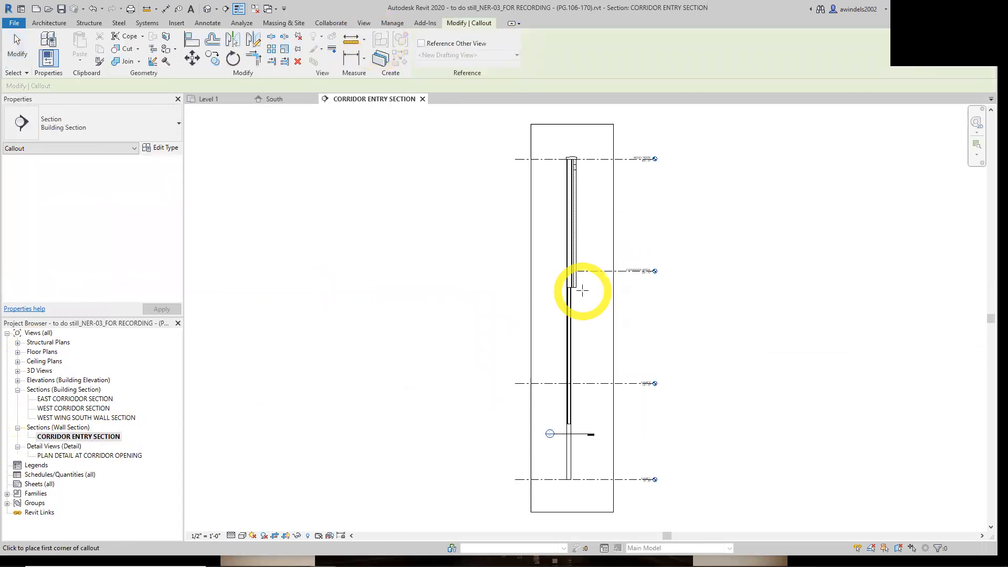
scroll(551, 294, "up", 3)
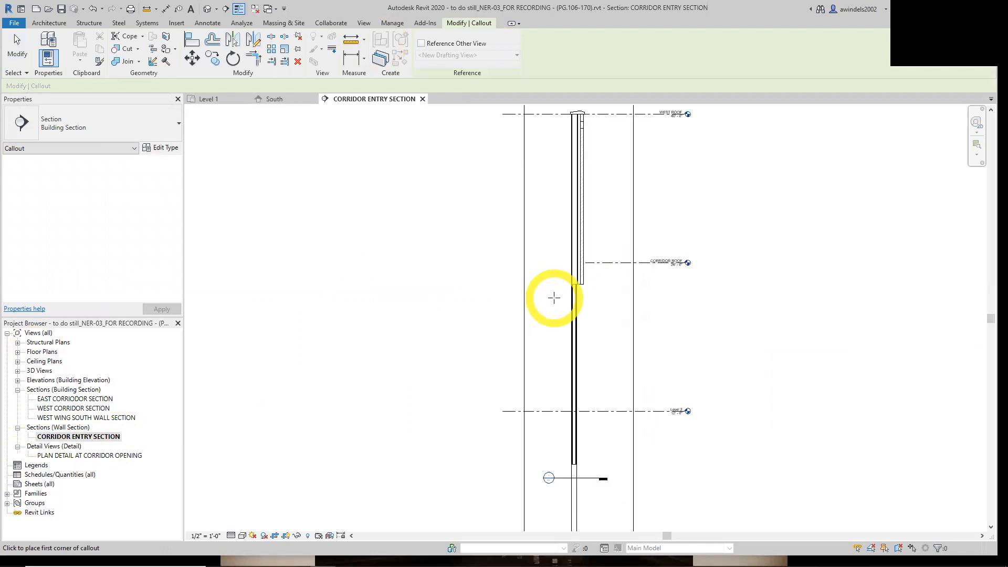
left_click(530, 269)
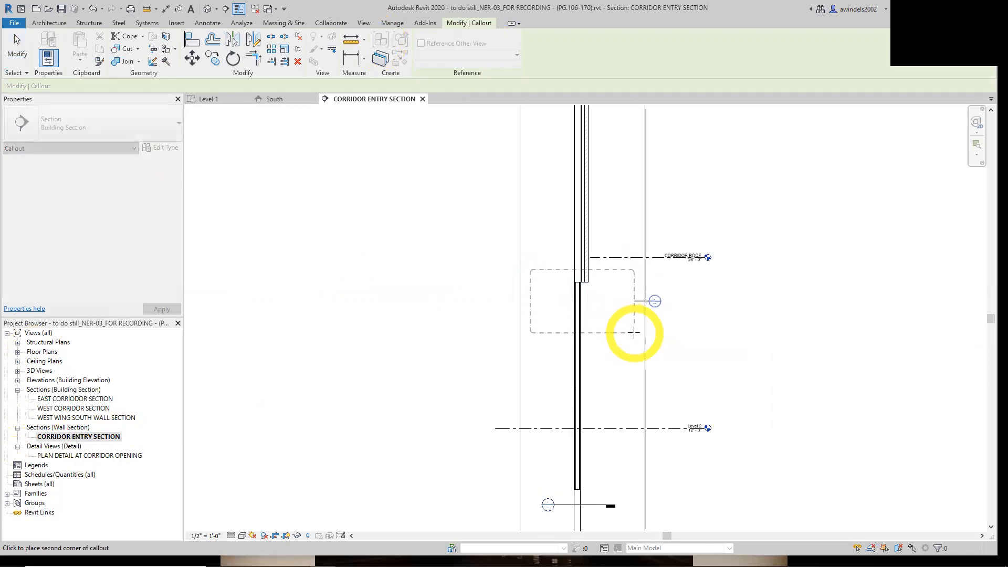
left_click(635, 332)
key("Escape")
key("Escape")
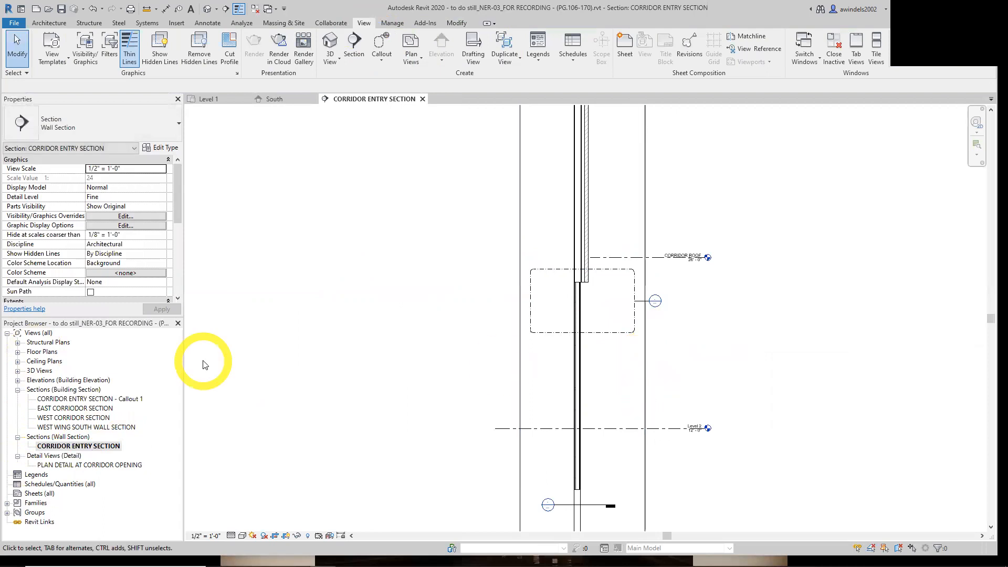
left_click(20, 354)
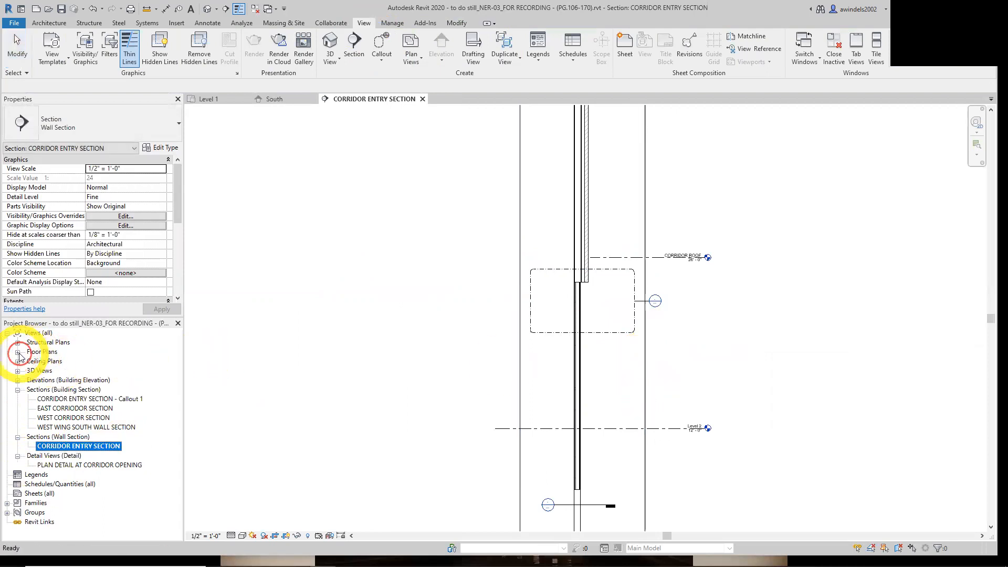
Collapse the wall section and detail view groups and rename the new building section callout view as DETAIL AT ENTRY LINTEL.
left_click(18, 353)
left_click(19, 353)
left_click(426, 398)
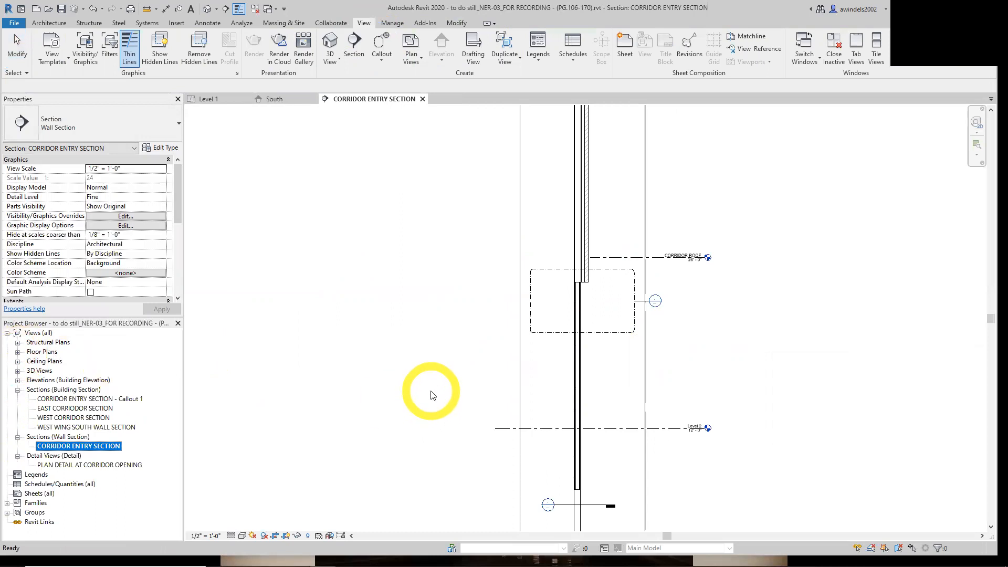
left_click(434, 395)
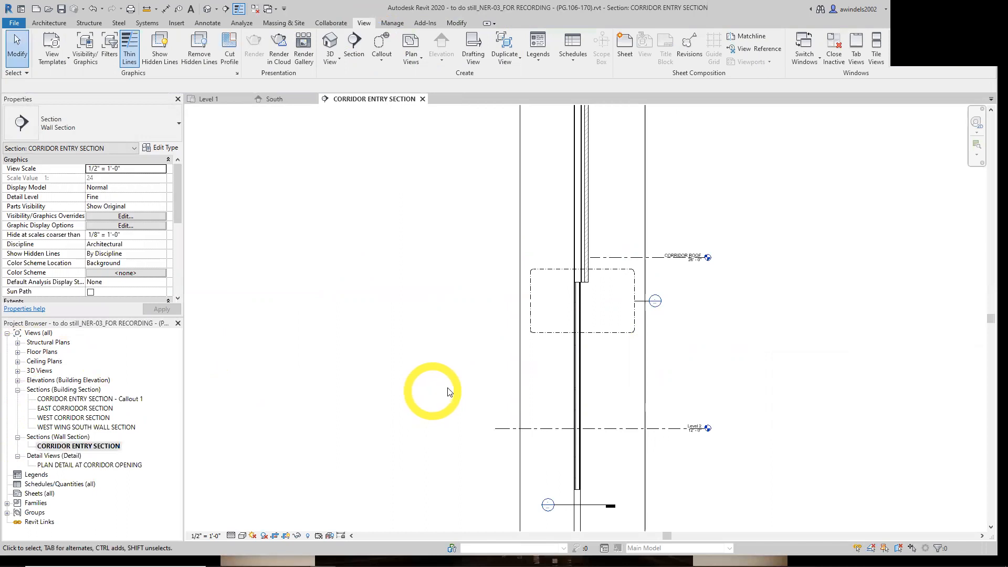
left_click(18, 437)
left_click(17, 446)
left_click(84, 399)
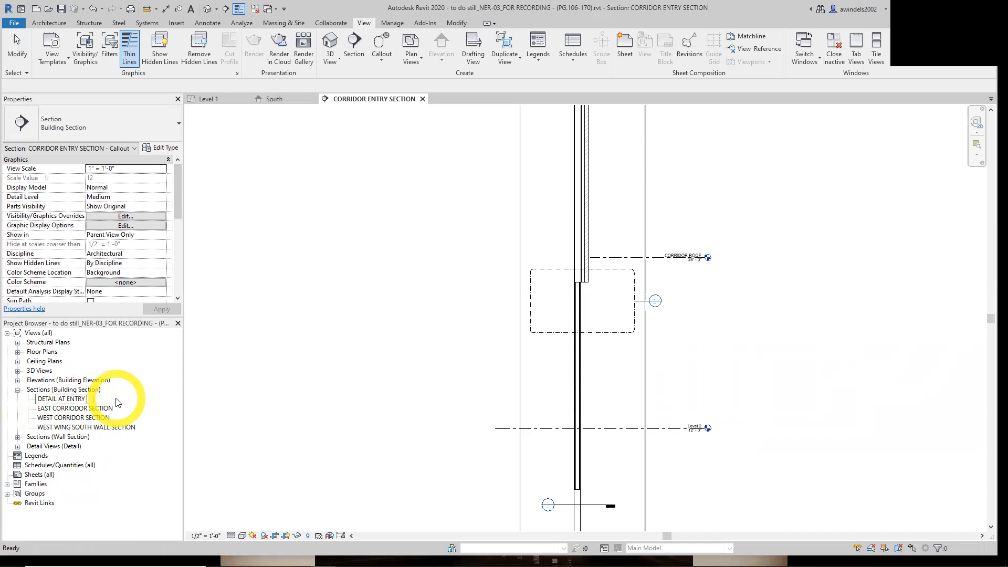
key("Return")
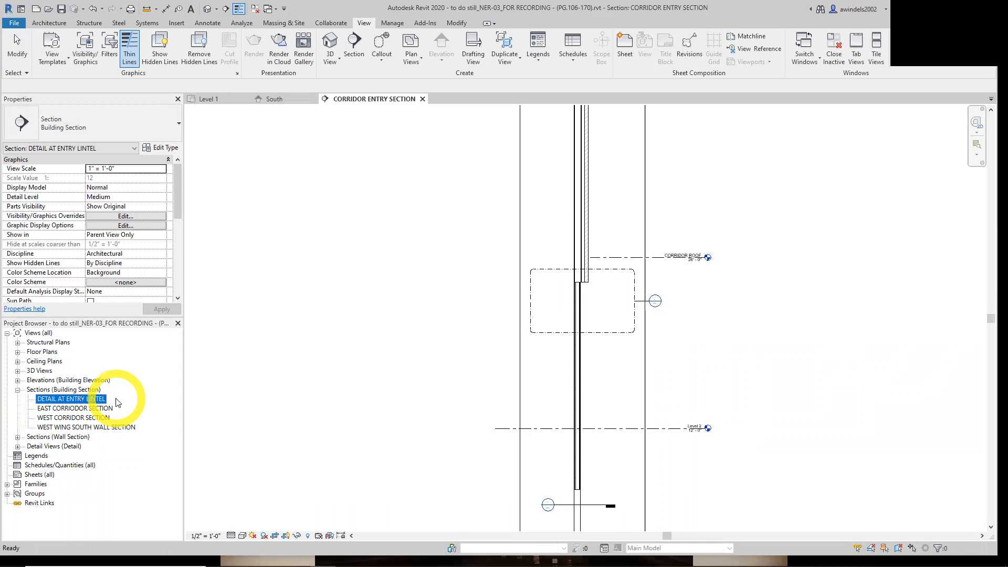
left_click(357, 486)
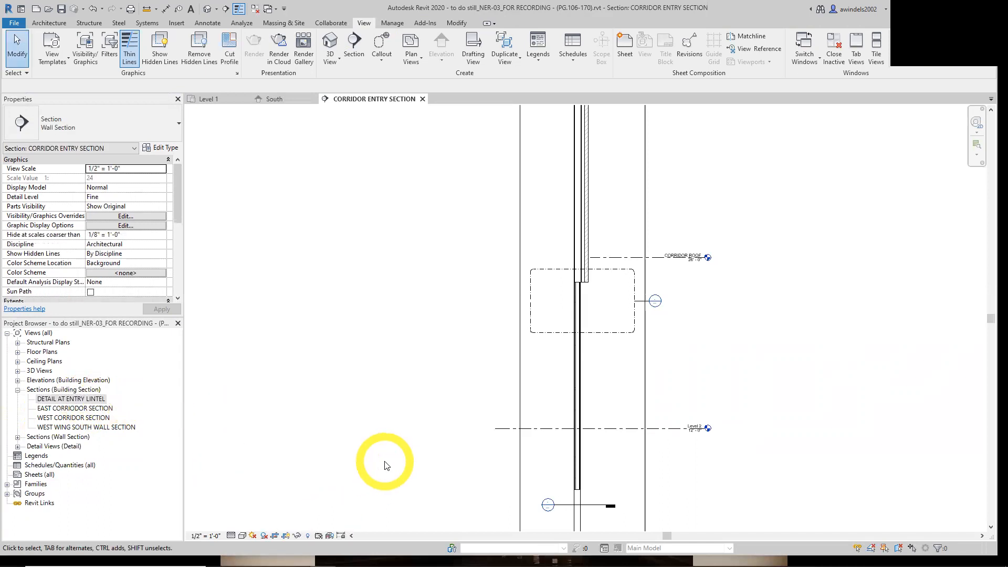
Move the entry lintel callout's head above its right corner and extend the callout boundary upward past the CORRIDOR ROOF level.
middle_click_drag(479, 483, 371, 548)
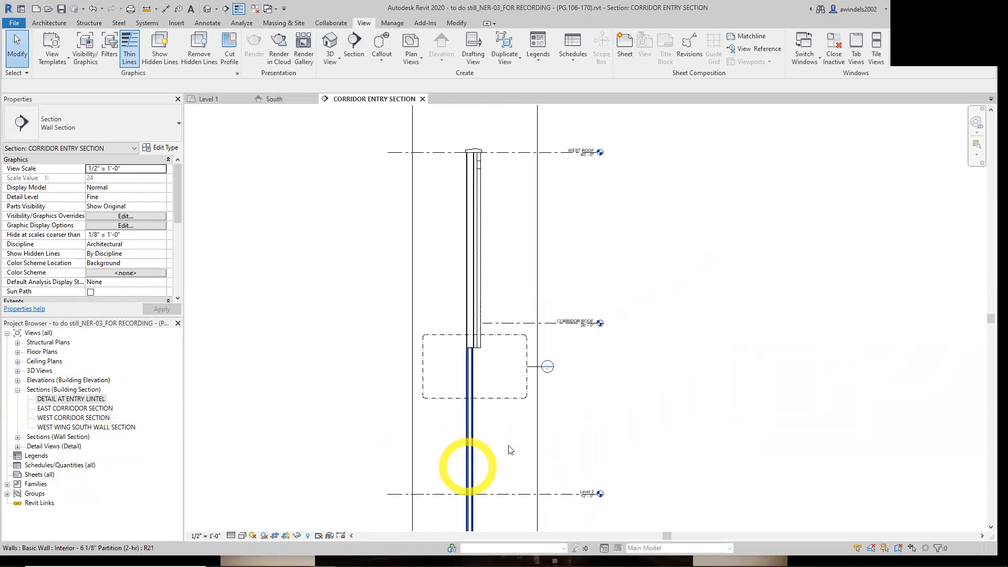
left_click(514, 403)
scroll(524, 347, "up", 4)
left_click_drag(549, 389, 517, 270)
left_click(544, 272)
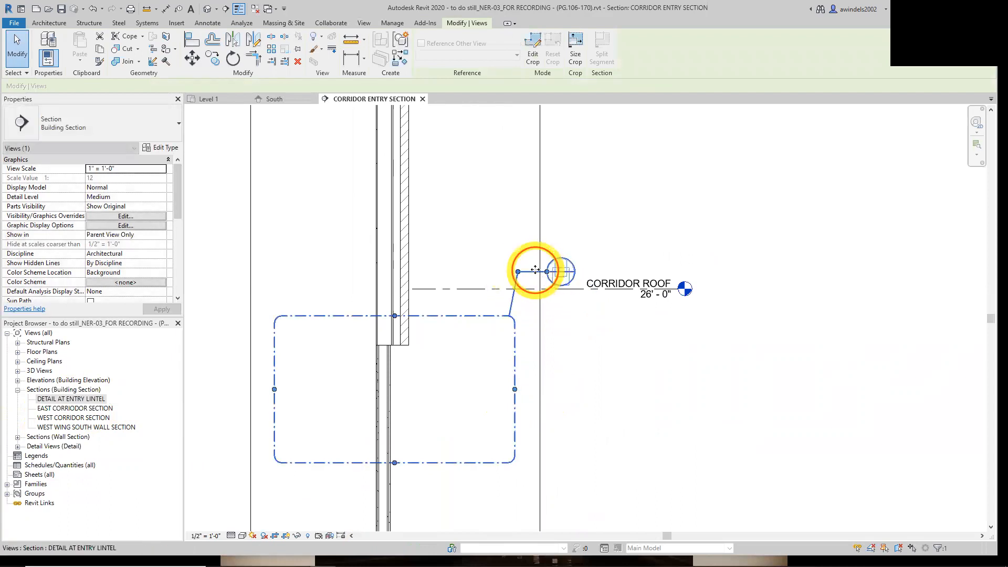
double_click(536, 269)
left_click(424, 40)
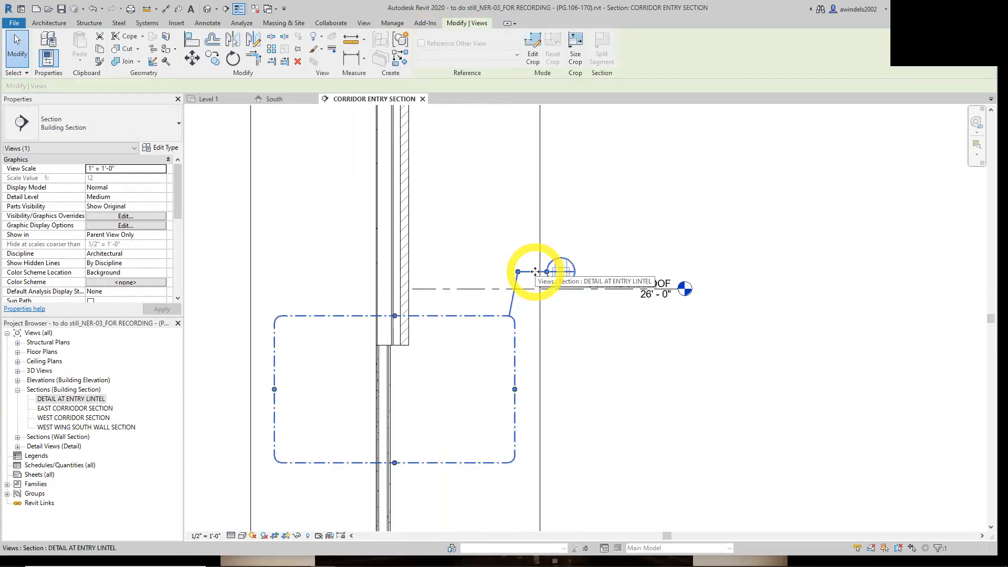
mouse_move(534, 271)
left_mouse_down()
mouse_move(369, 268)
mouse_move(527, 272)
mouse_move(535, 259)
left_mouse_up()
left_click_drag(382, 305, 401, 278)
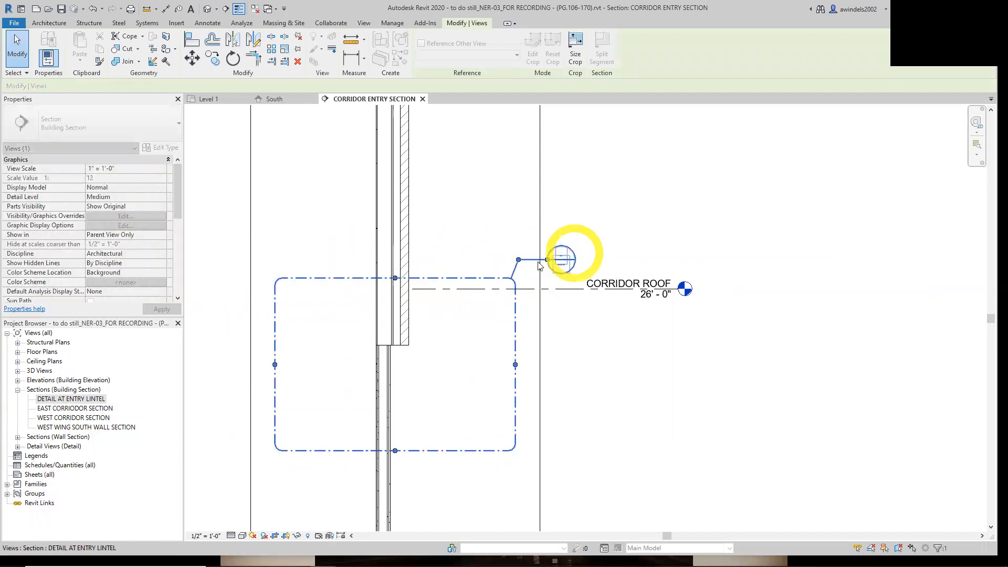
Relocate the entry lintel callout's head and leader elbow to the upper left of the callout boundary.
left_click_drag(519, 260, 269, 256)
left_click_drag(551, 254, 269, 232)
middle_click_drag(409, 242, 720, 279)
left_click_drag(308, 267, 533, 274)
left_click_drag(543, 293, 593, 279)
key("Escape")
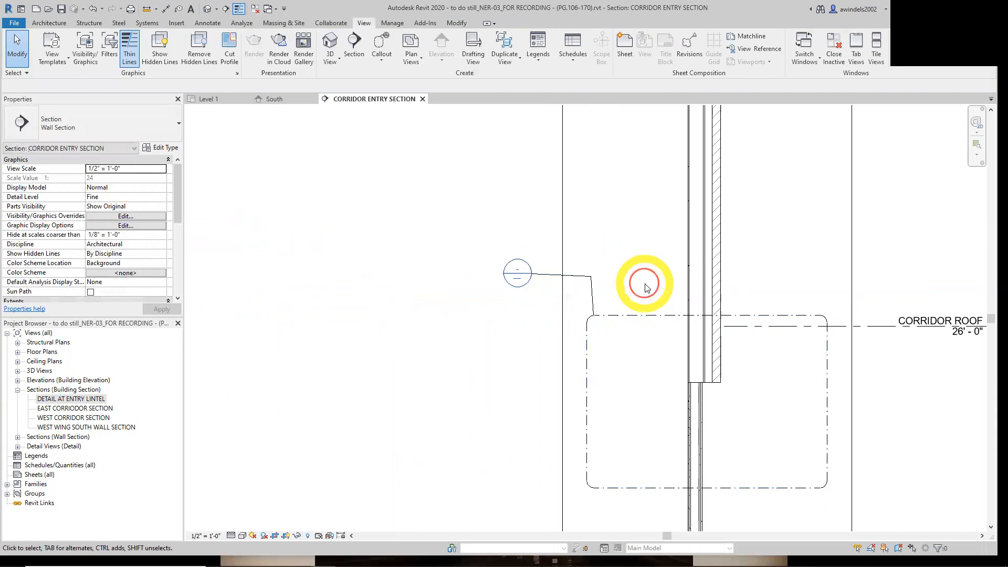
Extend the left end of the CORRIDOR ROOF level line across the wall to beyond the callout boundary in this section only.
scroll(656, 291, "down", 1)
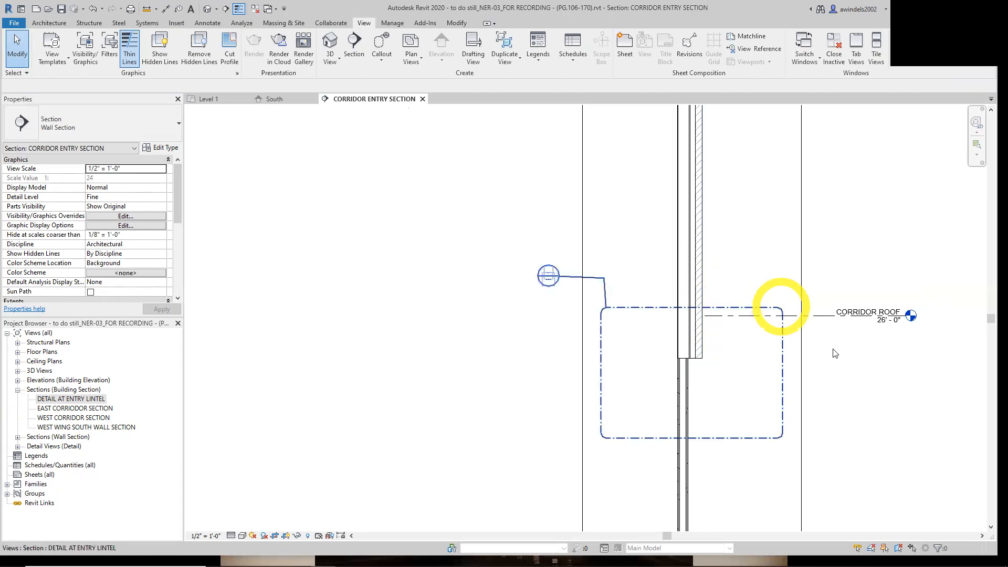
middle_click_drag(849, 367, 654, 330)
left_click(663, 280)
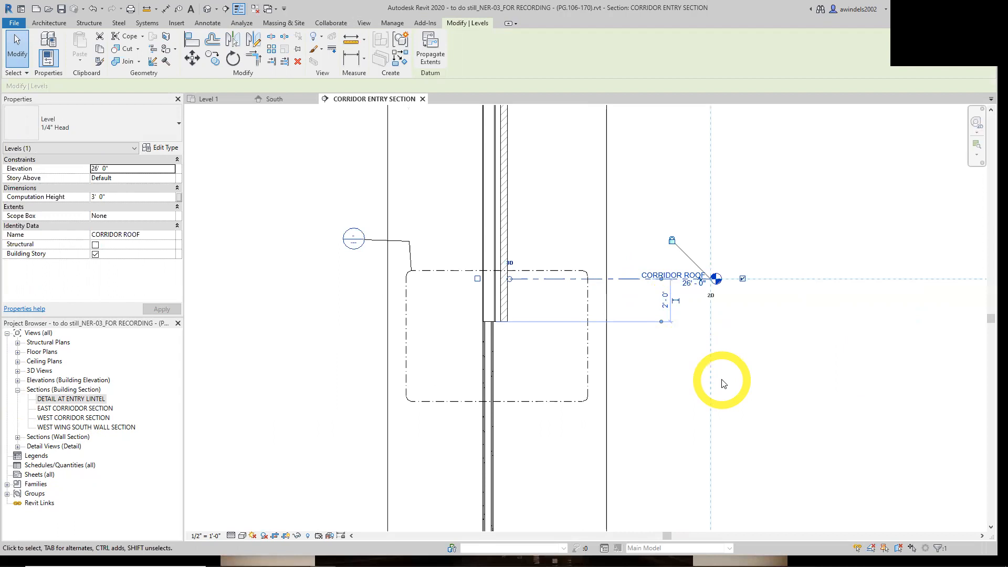
left_click(659, 348)
left_click(633, 280)
left_click_drag(477, 287, 326, 292)
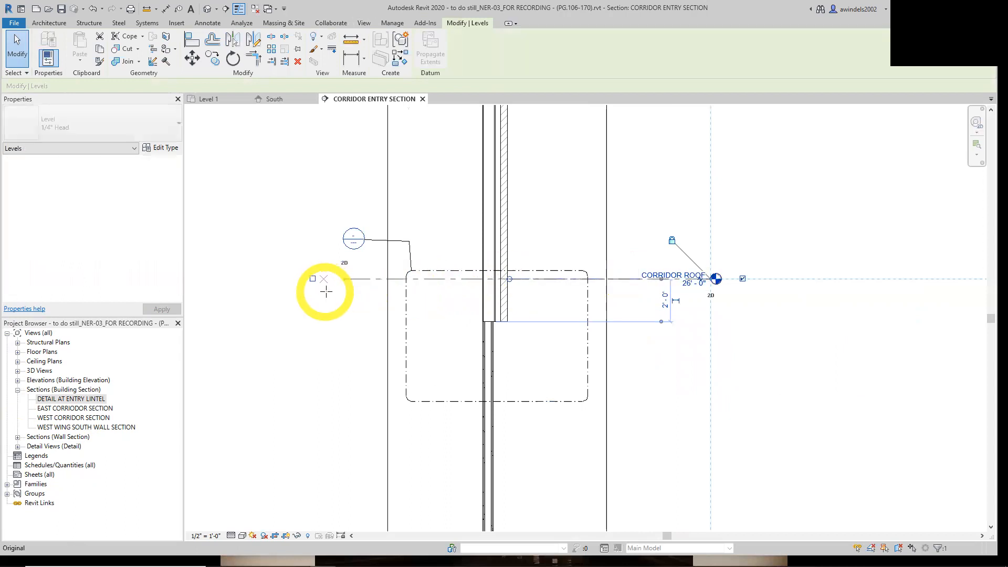
left_click(790, 408)
Examine the CORRIDOR ROOF level line in the South elevation and again in the CORRIDOR ENTRY SECTION view.
left_click(274, 99)
scroll(501, 370, "up", 3)
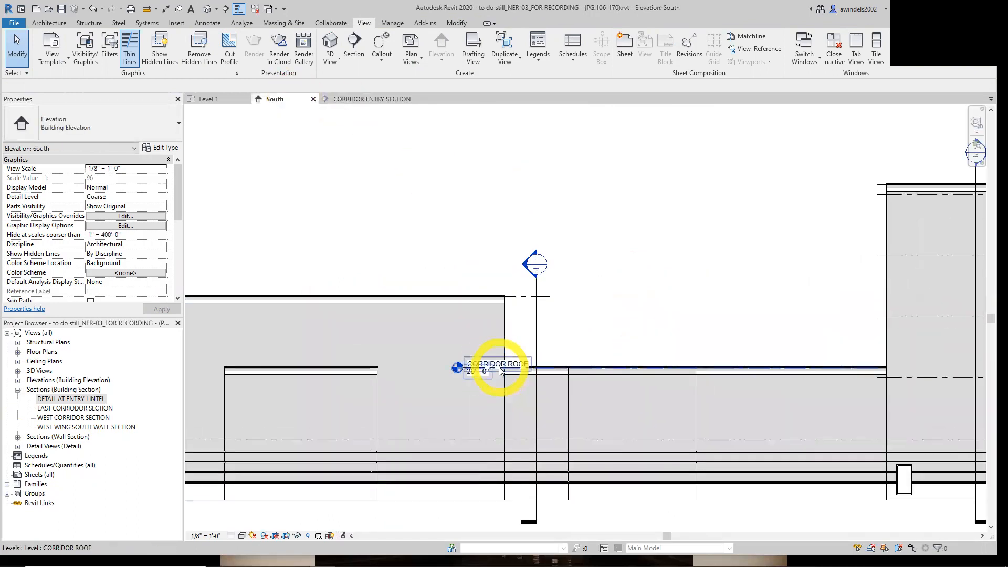
middle_click_drag(437, 274, 448, 337)
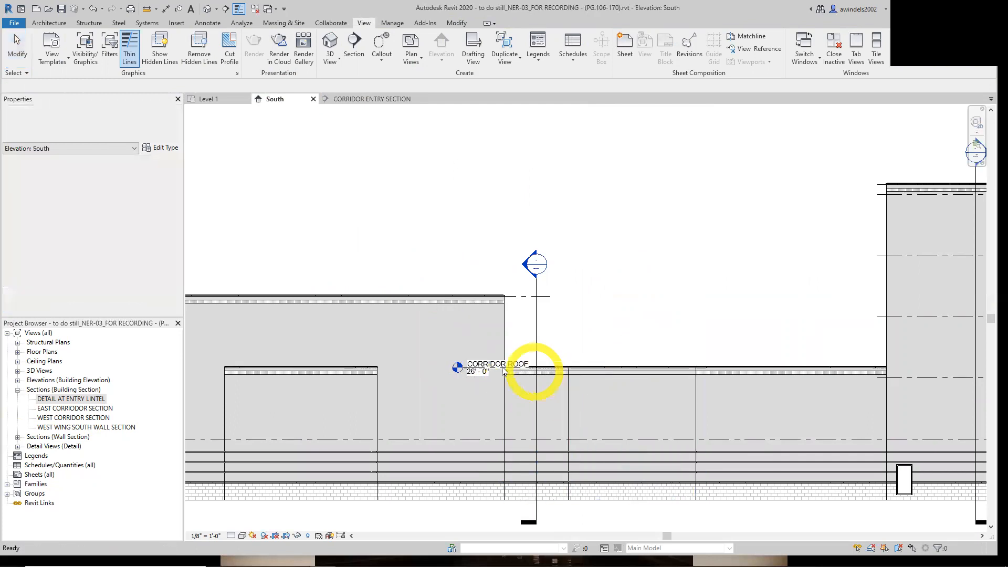
left_click(378, 99)
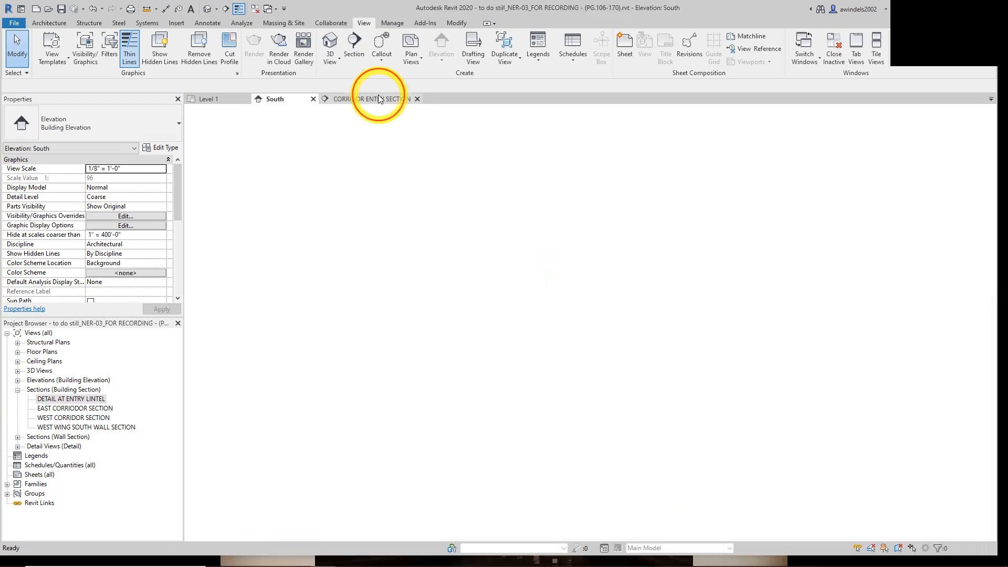
left_click(632, 280)
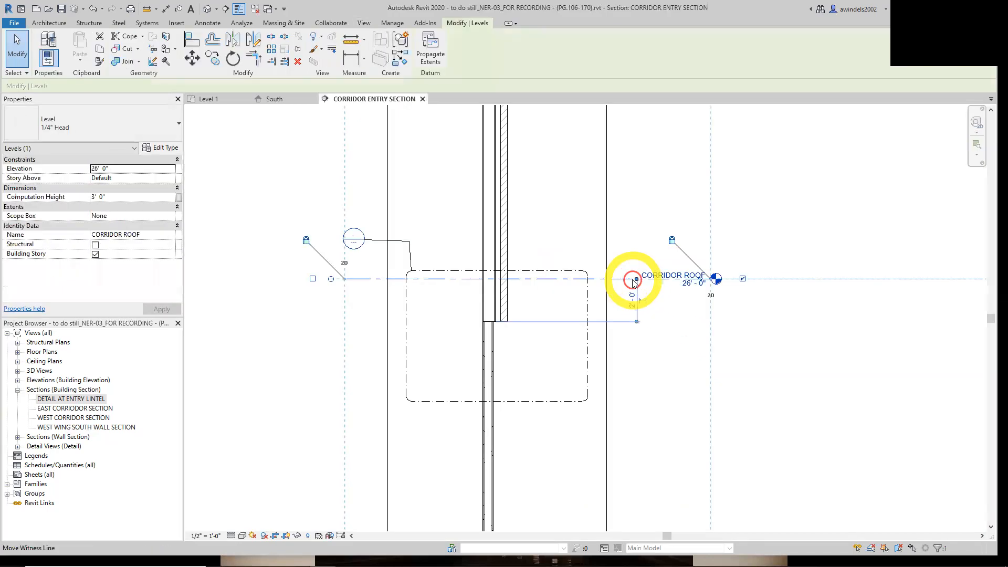
left_click(792, 365)
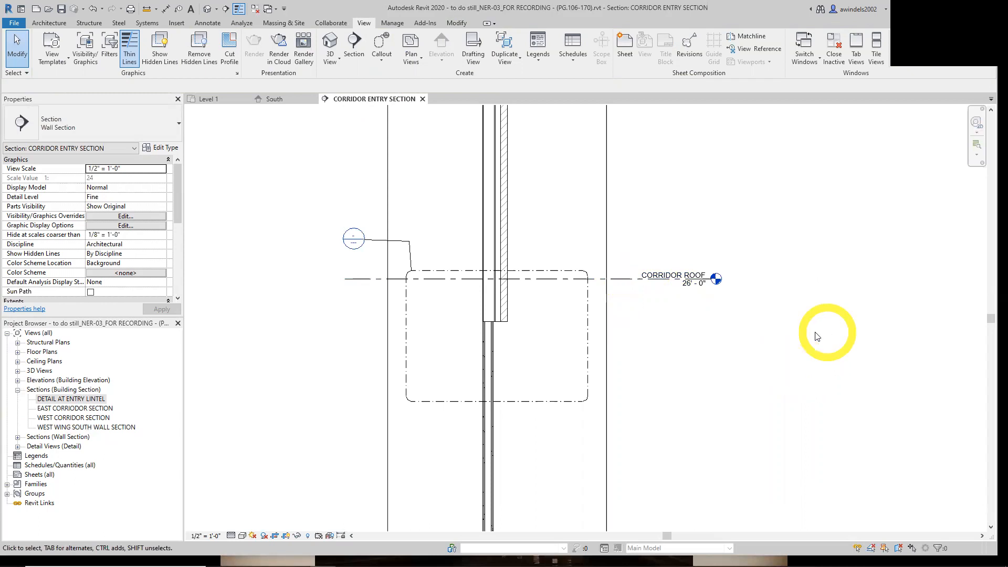
Set the CORRIDOR ENTRY SECTION view's scale to 1 1/2" = 1'-0" and its detail level to Fine.
left_click(213, 534)
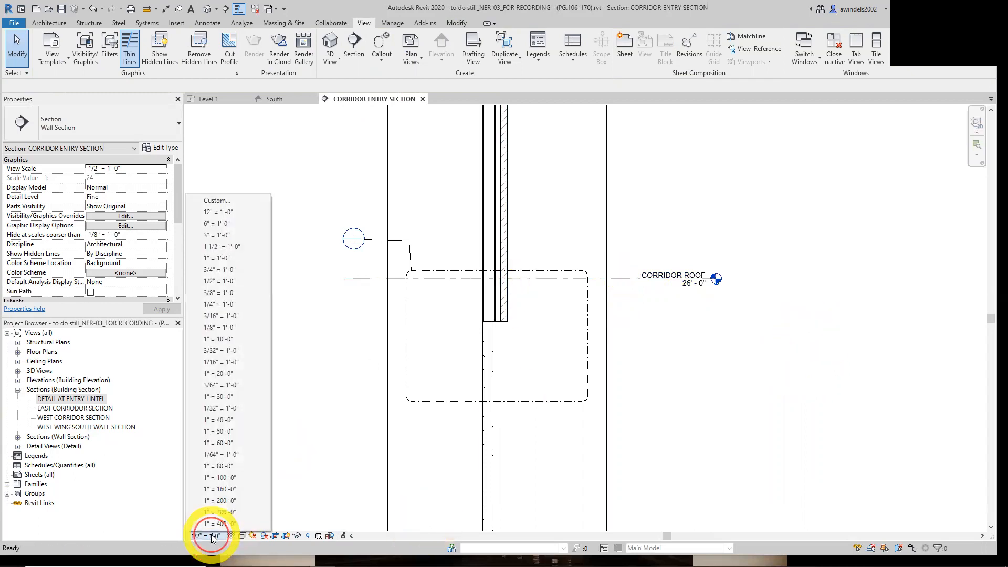
left_click(228, 247)
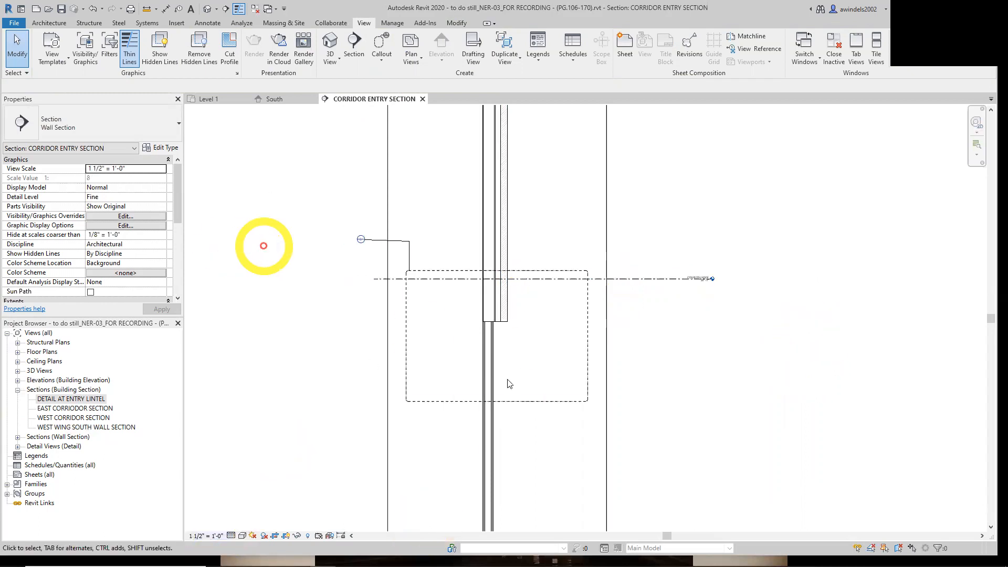
scroll(543, 279, "up", 2)
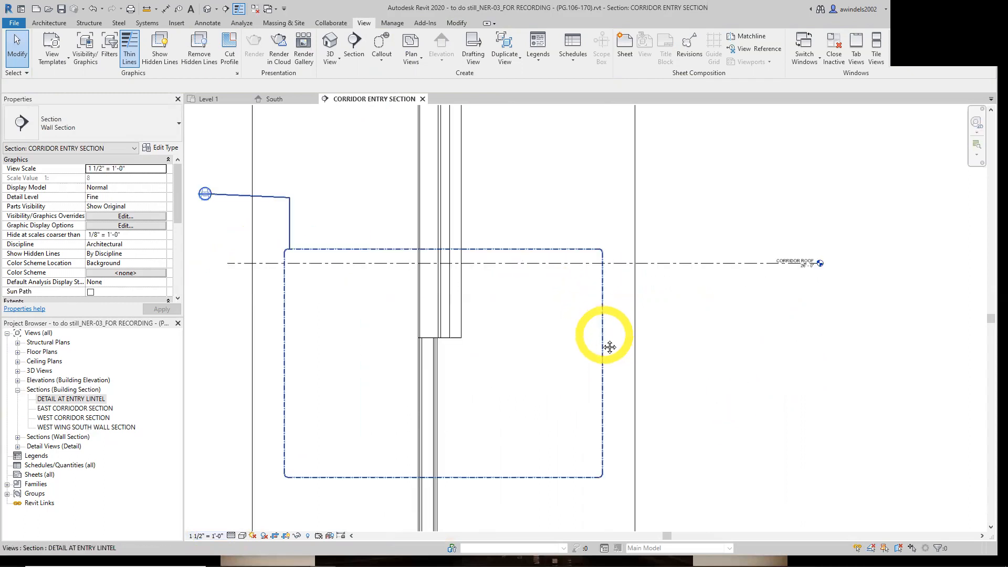
scroll(598, 334, "up", 1)
left_click(232, 535)
left_click(248, 524)
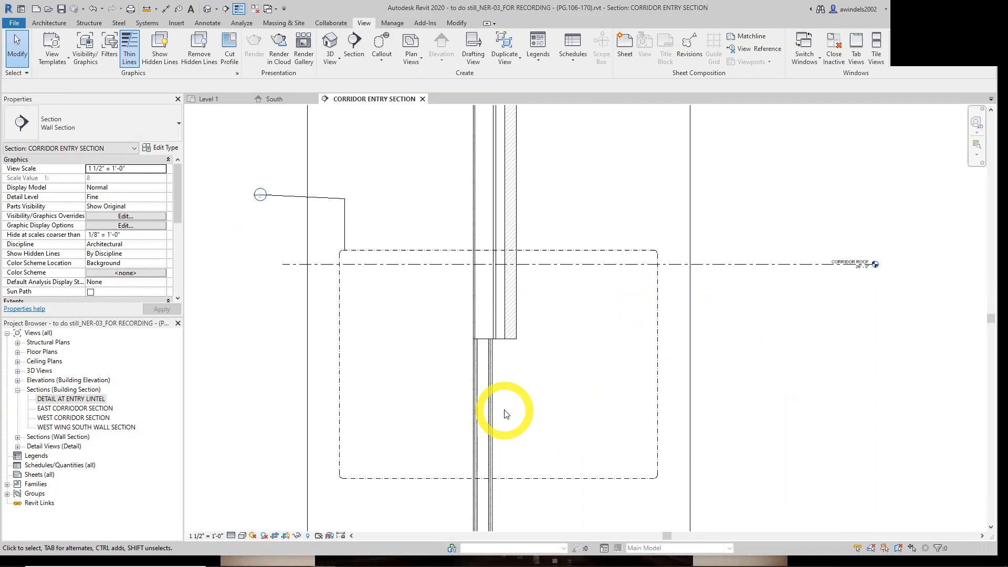
Resize the entry lintel callout into a tall, narrow boundary close around the wall transition, reaching well above the CORRIDOR ROOF level.
left_click(657, 377)
left_click_drag(657, 363, 557, 364)
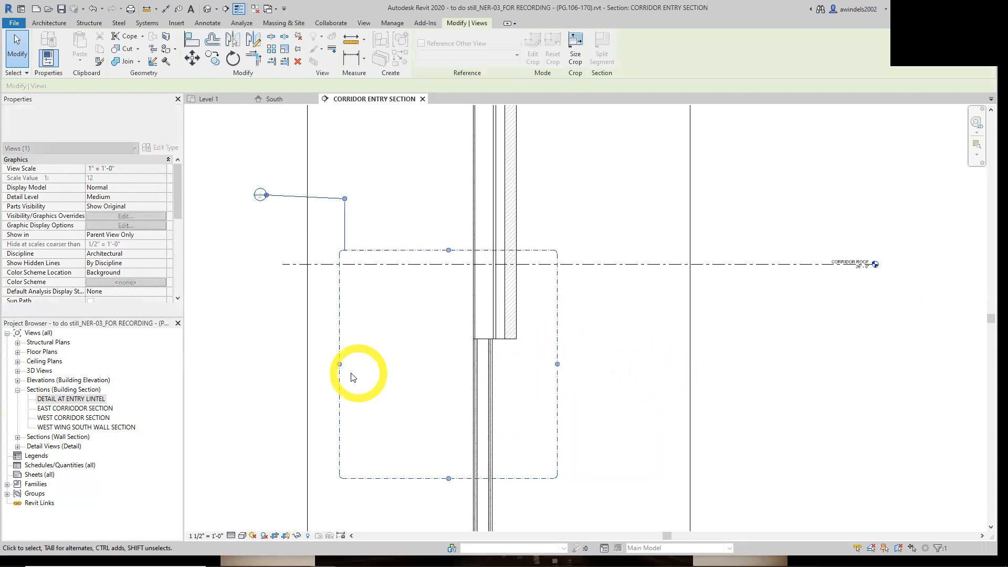
left_click_drag(339, 364, 428, 363)
left_click_drag(494, 478, 493, 420)
left_click_drag(493, 250, 496, 183)
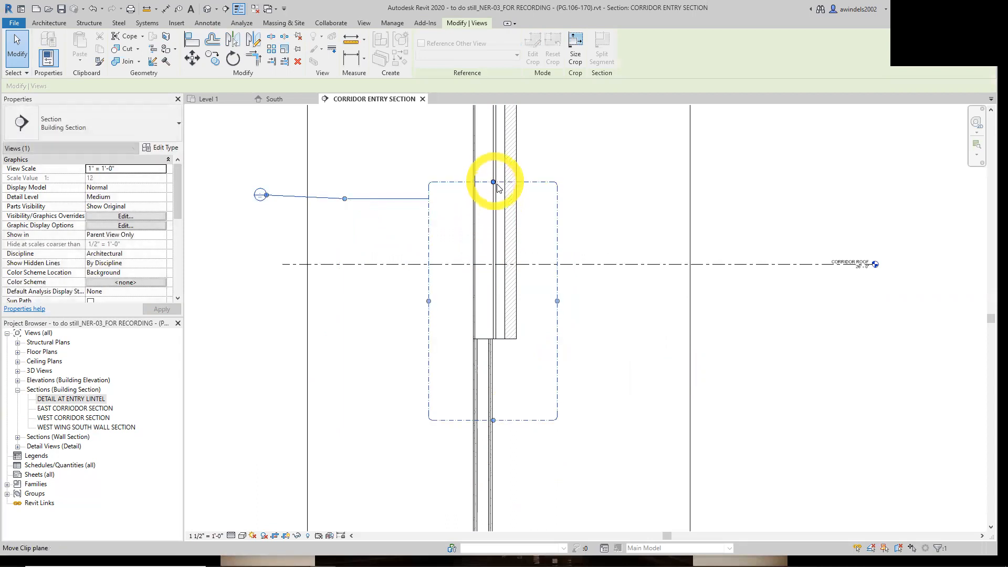
Reposition the callout's head and leader elbow close to the upper left corner of the narrowed boundary.
middle_click_drag(427, 270, 397, 312)
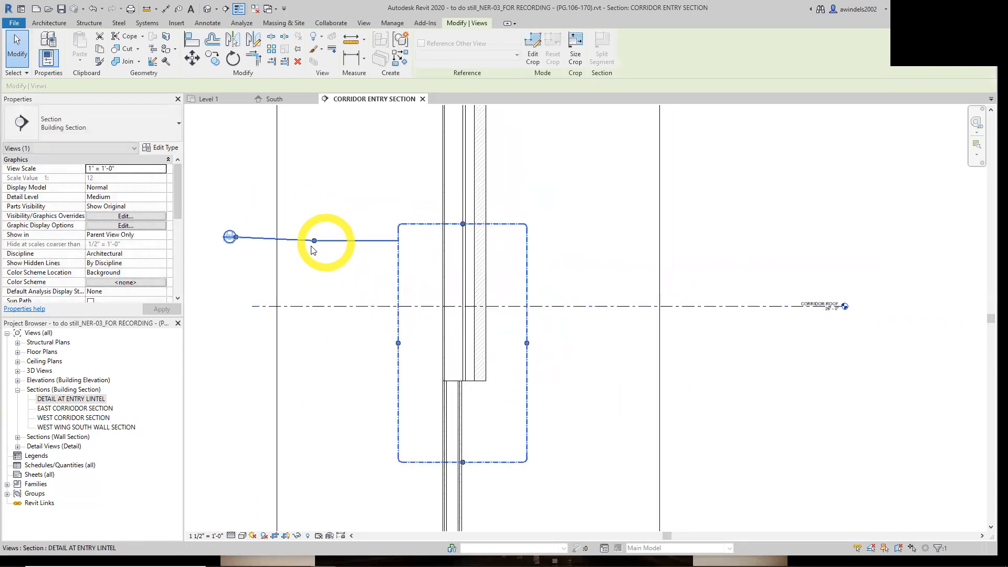
left_click_drag(314, 241, 389, 188)
left_click_drag(236, 237, 314, 205)
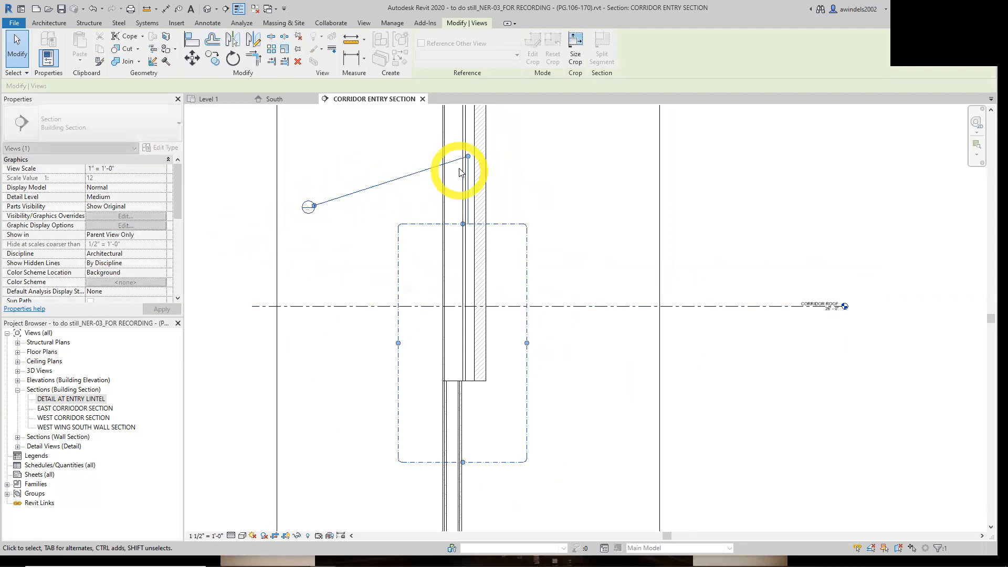
left_click_drag(468, 155, 387, 208)
mouse_move(315, 205)
left_mouse_down()
mouse_move(343, 209)
mouse_move(323, 209)
left_mouse_up()
left_click_drag(396, 211, 372, 212)
left_click(337, 253)
scroll(502, 337, "down", 1)
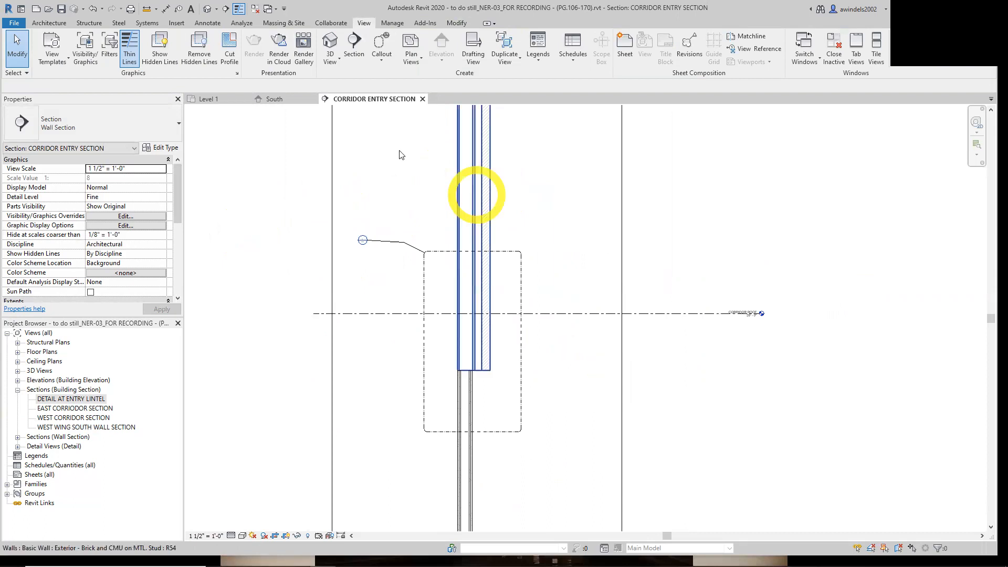
Close the CORRIDOR ENTRY SECTION and South elevation views, leaving the Level 1 floor plan open, and save the project.
left_click(422, 99)
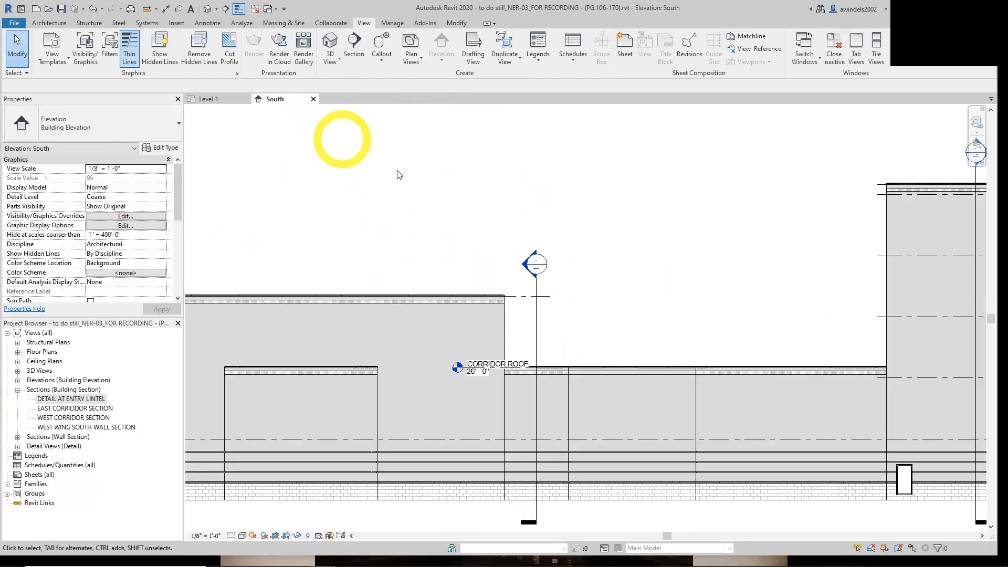
middle_click(398, 172)
middle_click(398, 172)
left_click(313, 100)
middle_click(583, 189)
middle_click(583, 190)
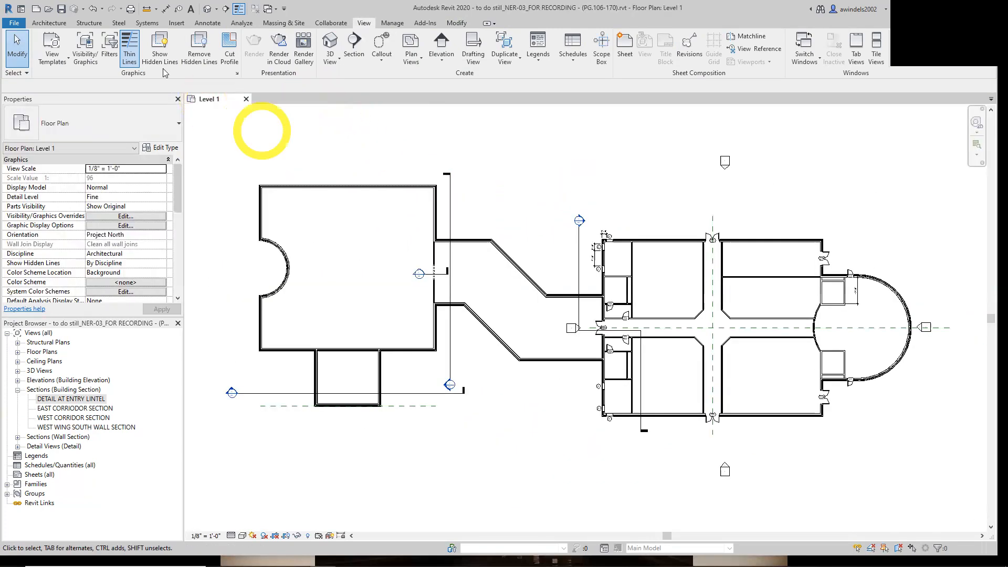
left_click(61, 9)
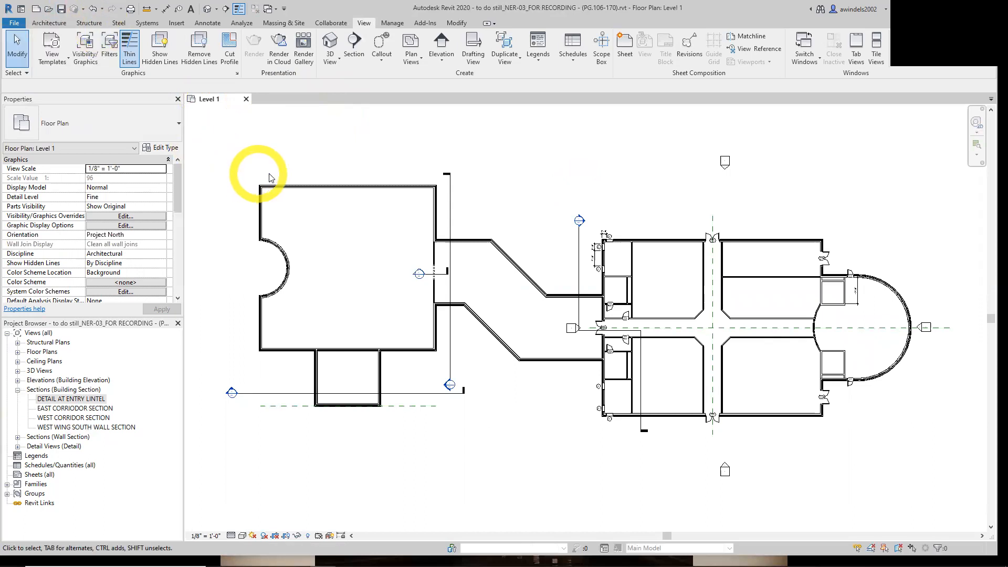
Add a rectangular callout on the Level 1 plan around the lavatory and vestibule at doors 105 and 105A, north of the corridor entry.
middle_click_drag(513, 314, 418, 329)
scroll(508, 291, "up", 2)
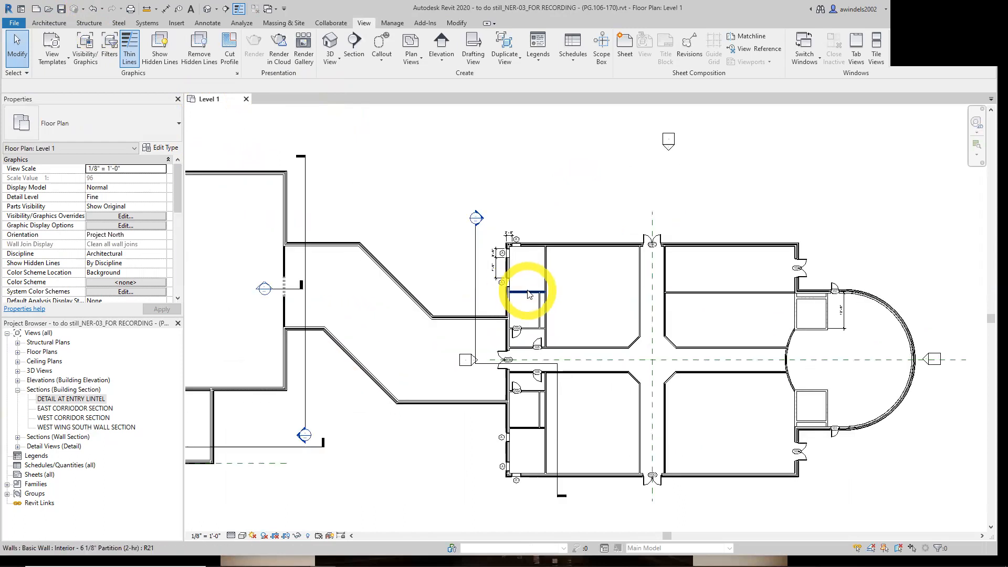
scroll(525, 297, "up", 1)
middle_click_drag(525, 298, 601, 331)
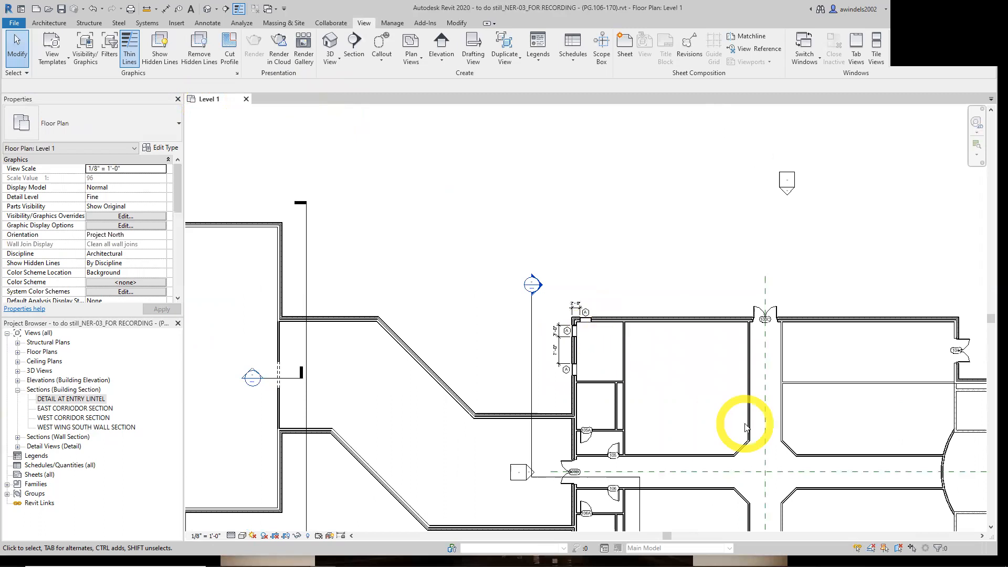
middle_click_drag(740, 415, 736, 350)
scroll(735, 347, "down", 1)
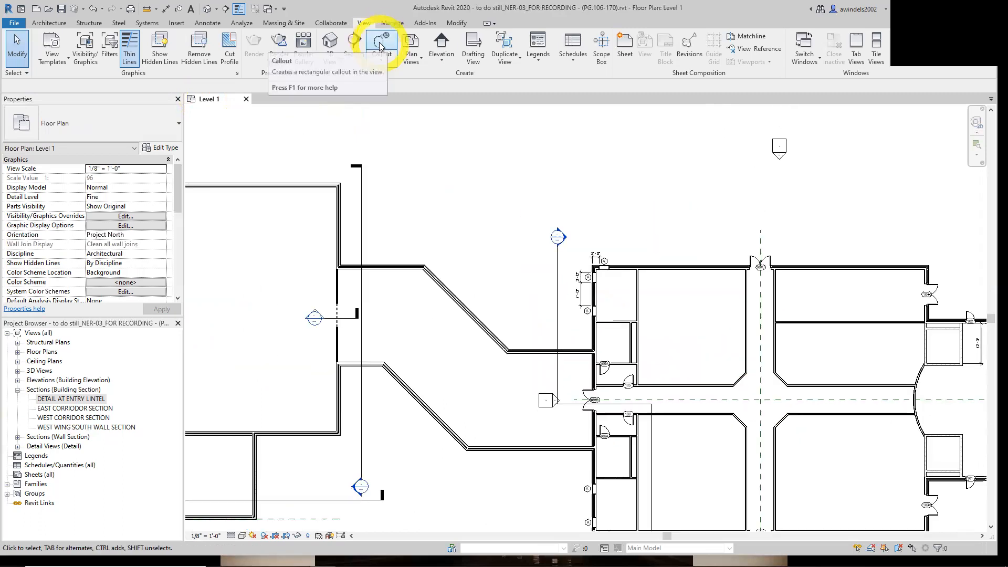
left_click(380, 43)
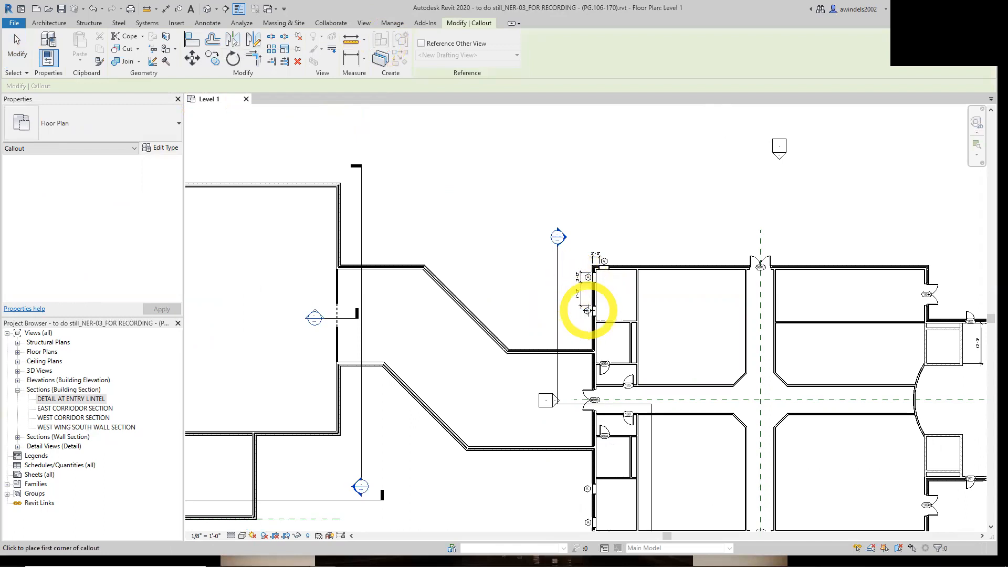
scroll(587, 310, "up", 1)
middle_click_drag(604, 326, 589, 304)
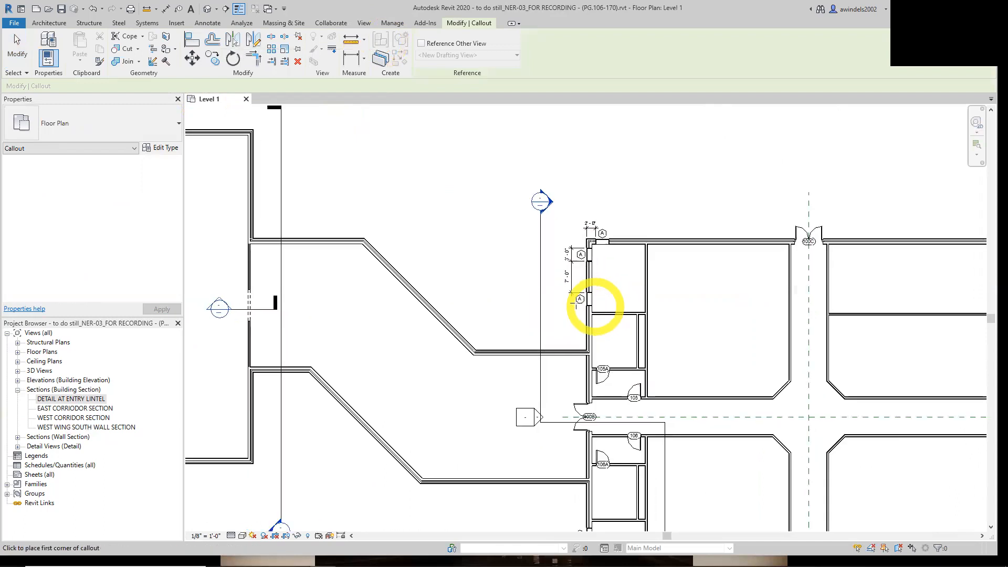
left_click(559, 282)
left_click(673, 406)
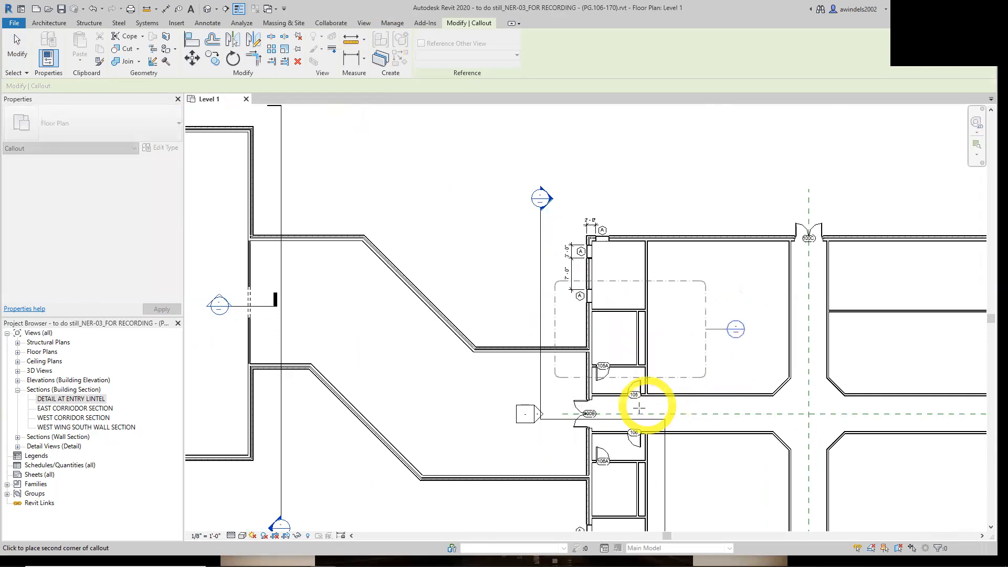
left_click(661, 407)
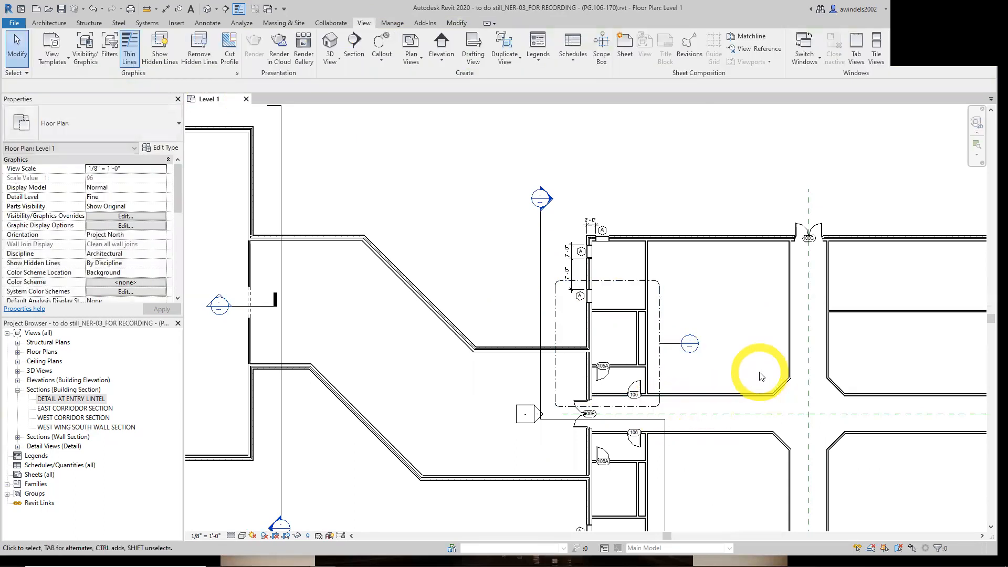
Rename the floor plan view Level 1 - Callout 1 as TYPICAL MEN'S LAVATORY.
middle_click_drag(754, 375, 714, 362)
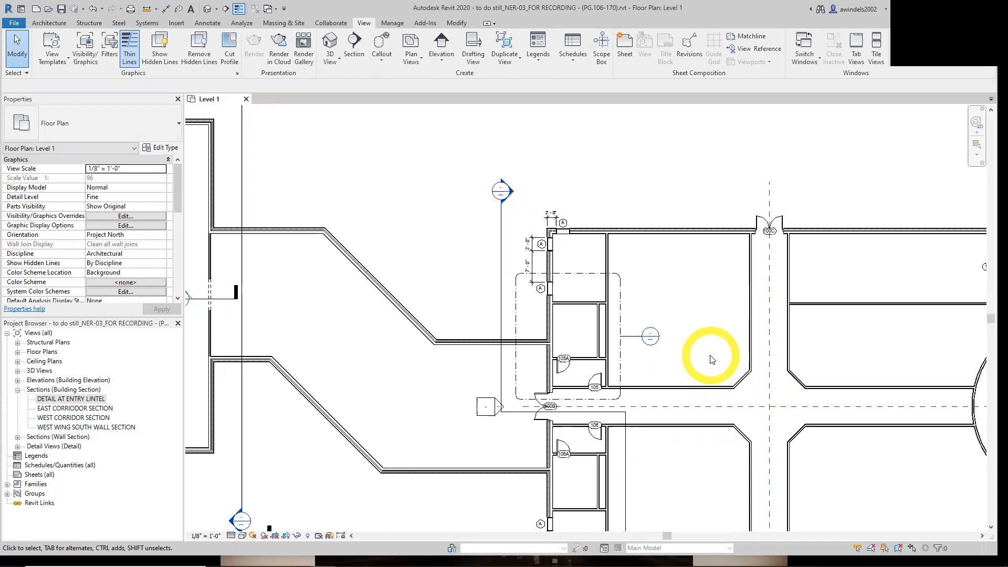
middle_click_drag(407, 358, 499, 354)
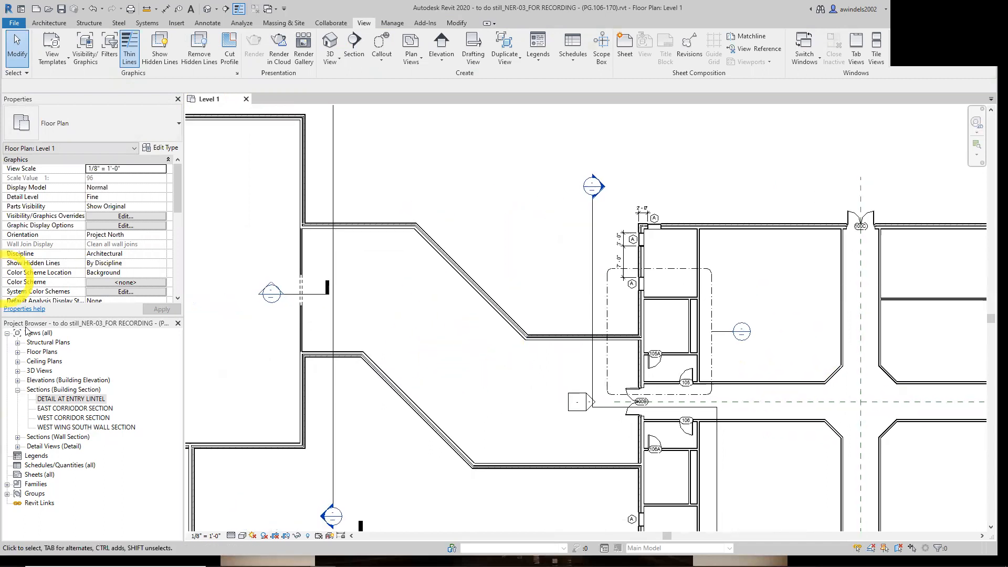
left_click(17, 351)
left_click(86, 379)
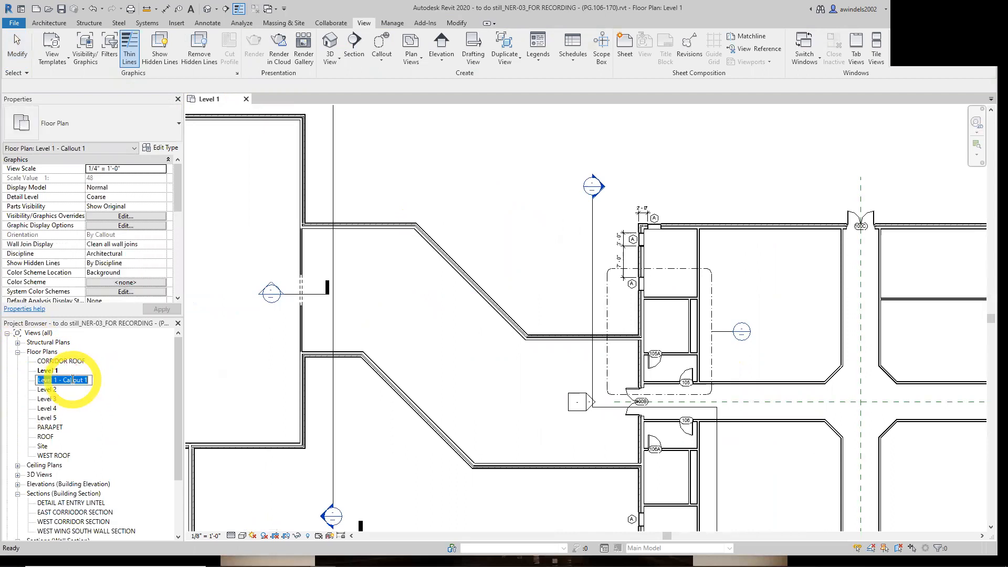
left_click_drag(86, 380, 60, 384)
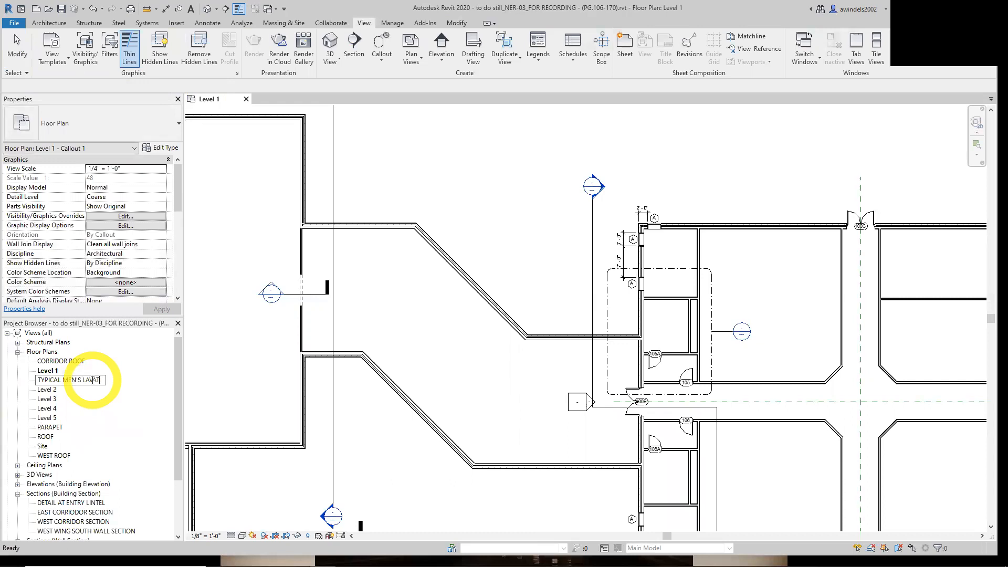
key("Return")
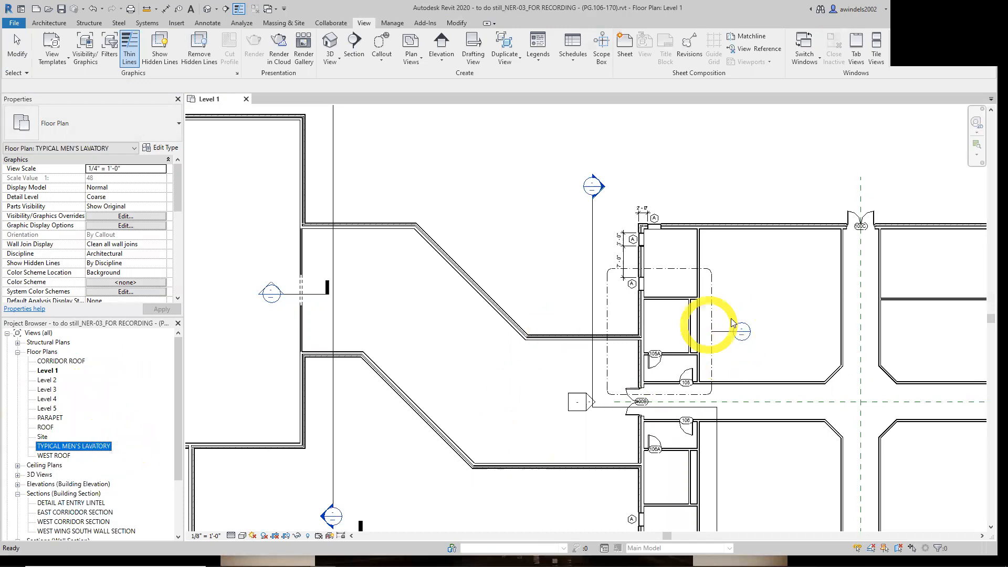
Open the TYPICAL MEN'S LAVATORY floor plan view and examine the area it crops.
double_click(92, 447)
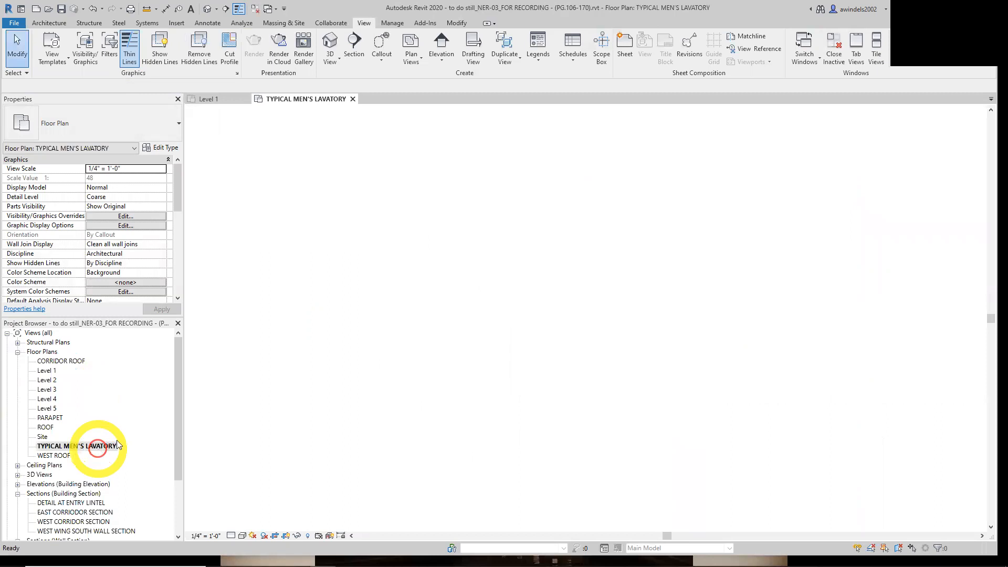
middle_click_drag(459, 391, 410, 380)
scroll(504, 387, "up", 2)
middle_click_drag(506, 387, 512, 371)
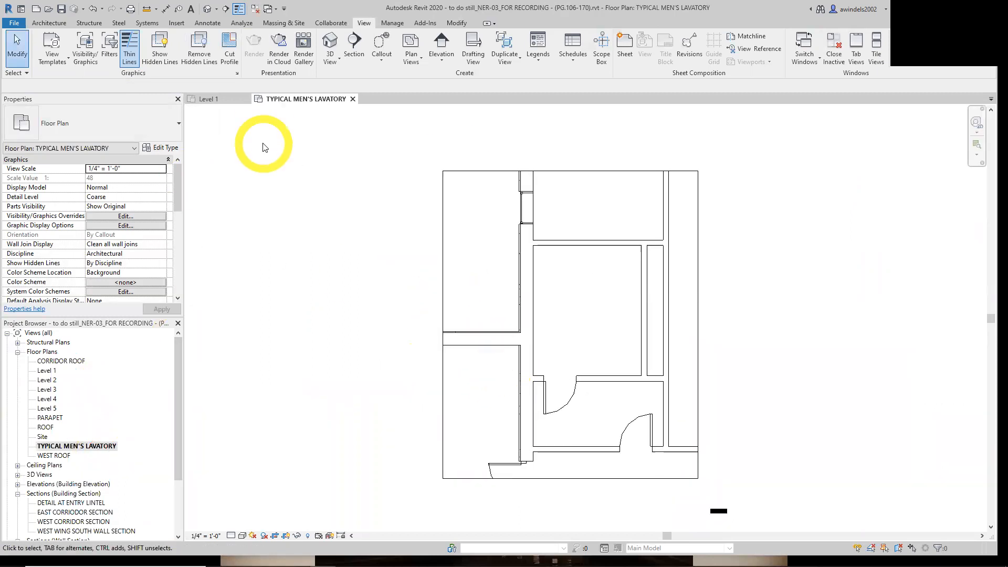
On the Level 1 plan, move the EAST CORRIODOR SECTION line north until its horizontal jog crosses just inside the lavatory callout's south edge.
left_click(217, 100)
middle_click_drag(771, 462, 715, 458)
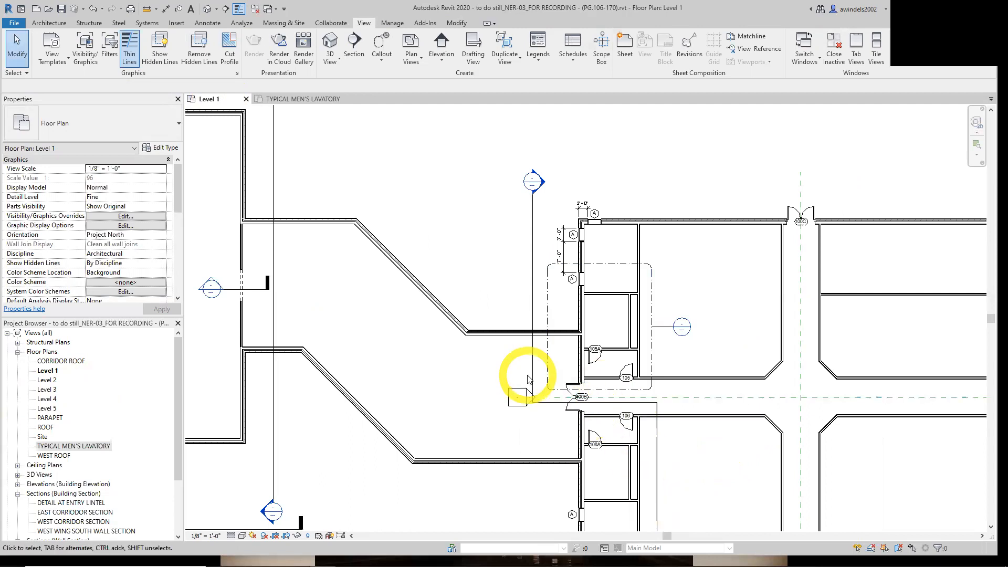
left_click(639, 405)
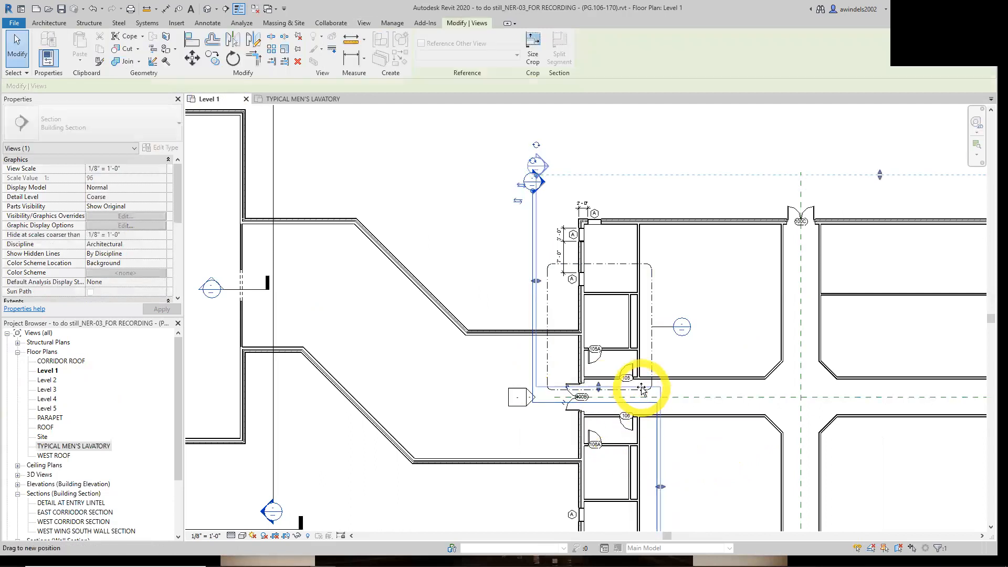
left_click_drag(643, 386, 645, 385)
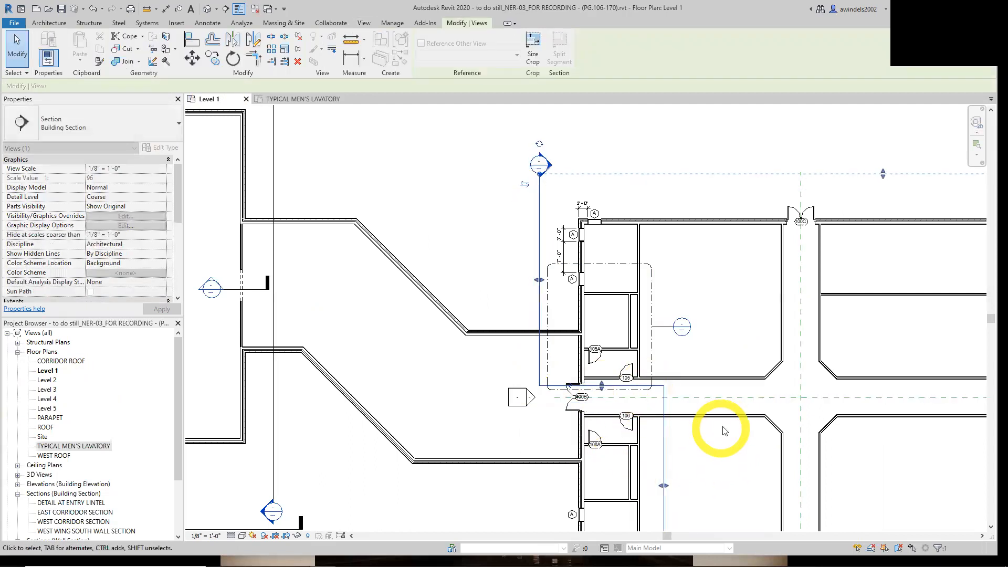
left_click(742, 469)
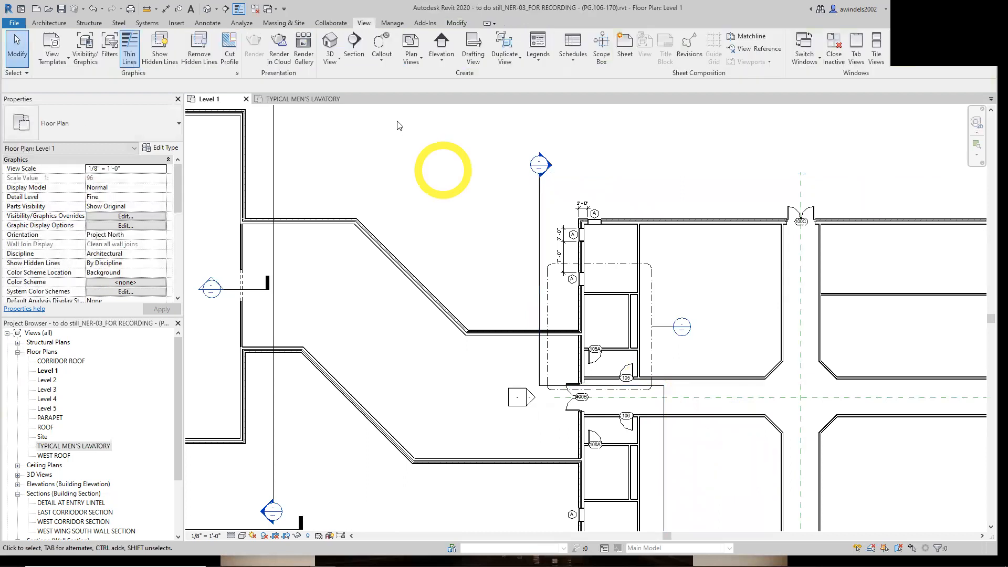
Hide the EAST CORRIODOR SECTION marker as an individual element in the TYPICAL MEN'S LAVATORY view.
left_click(301, 100)
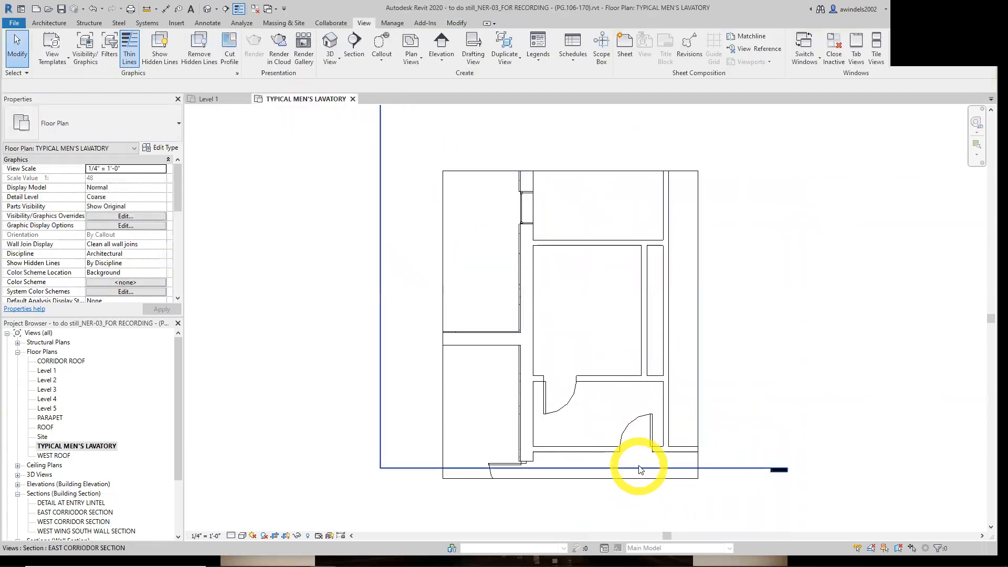
scroll(641, 469, "down", 2)
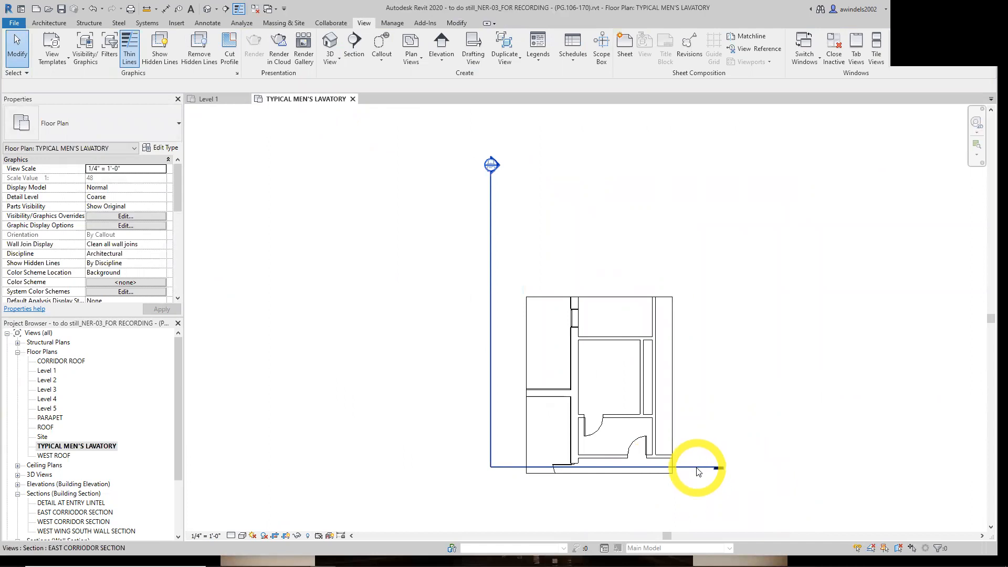
left_click(696, 469)
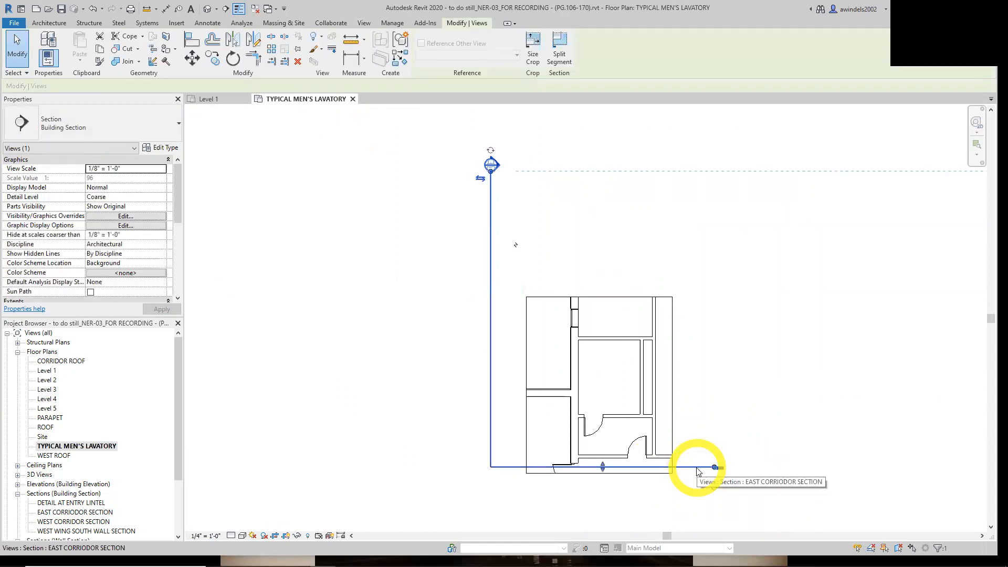
right_click(698, 470)
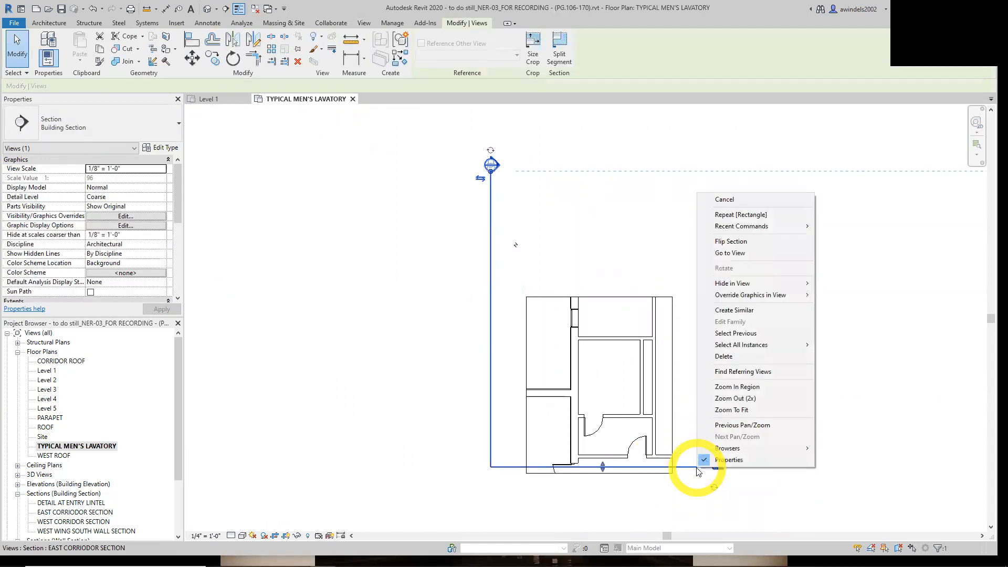
mouse_move(749, 300)
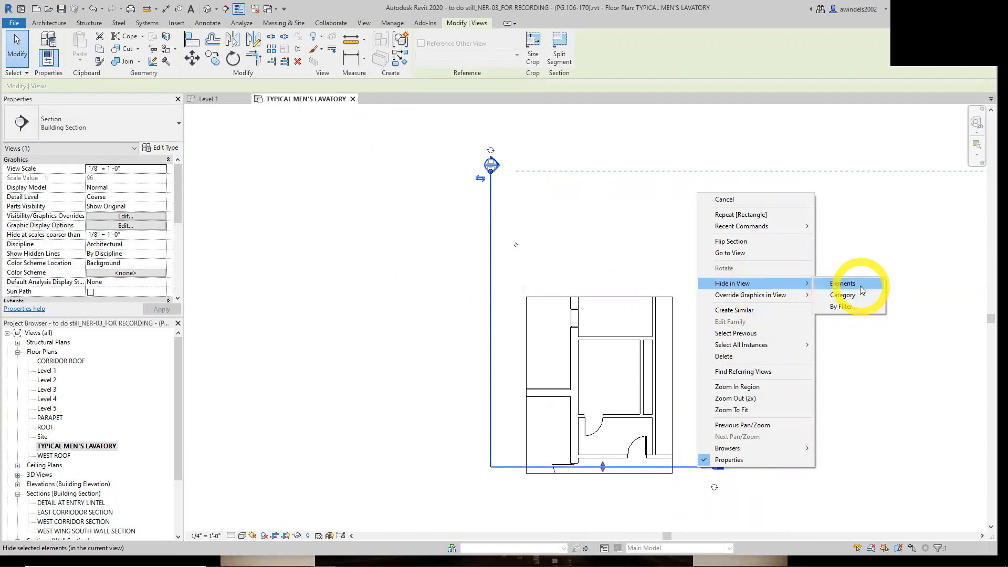
left_click(860, 289)
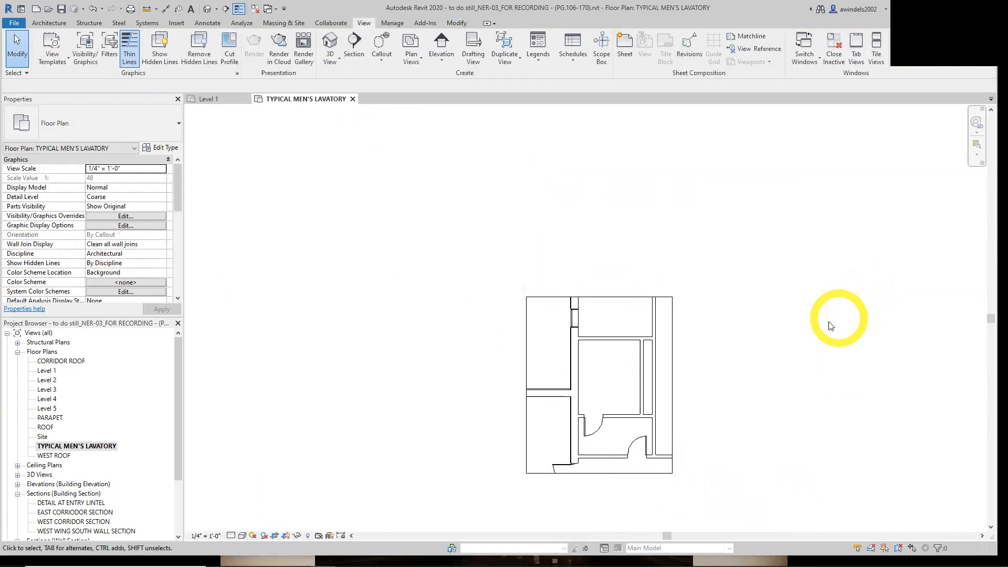
Set the TYPICAL MEN'S LAVATORY view's detail level to Fine and close the view.
scroll(800, 326, "up", 4)
scroll(801, 321, "down", 3)
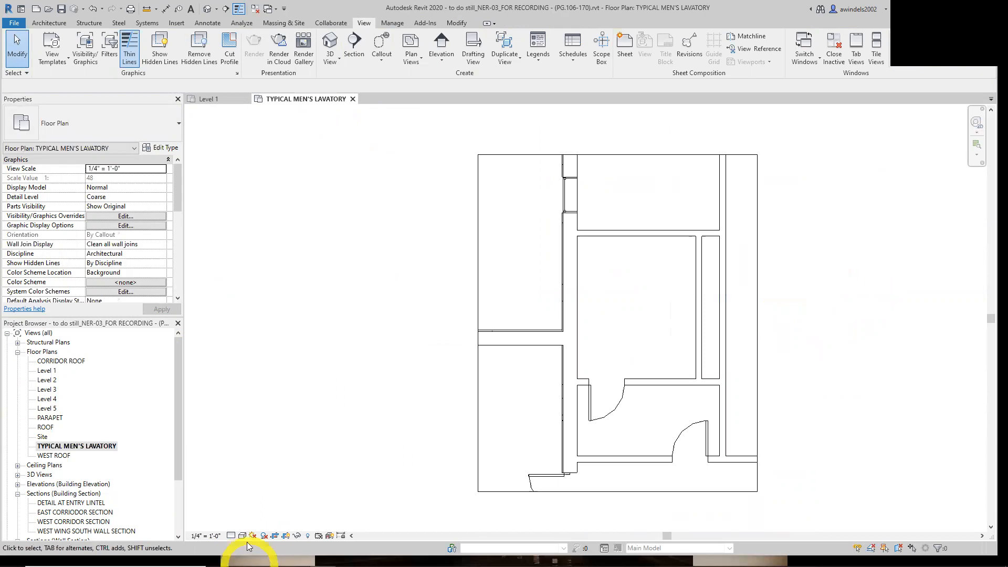
left_click(230, 535)
left_click(247, 524)
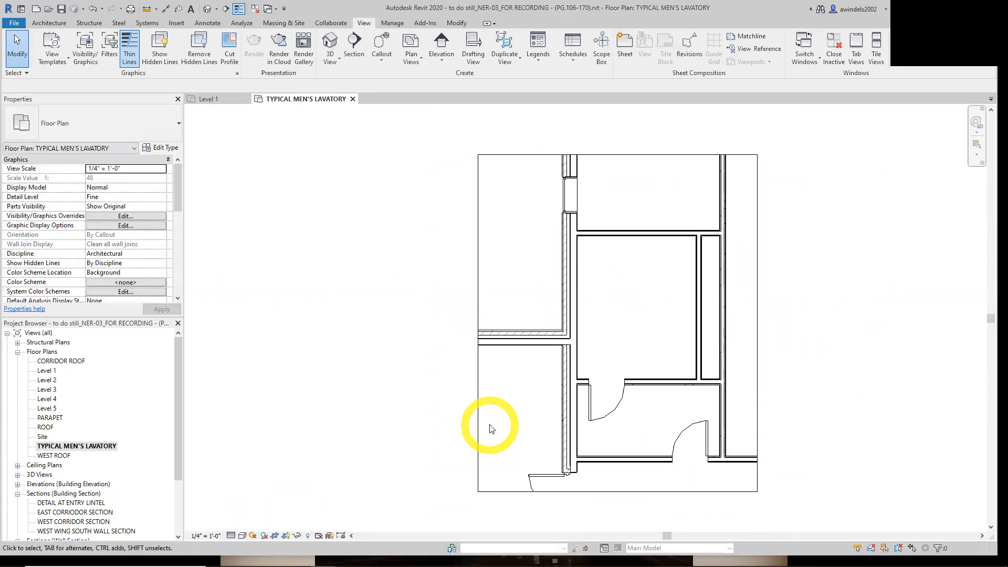
left_click(353, 100)
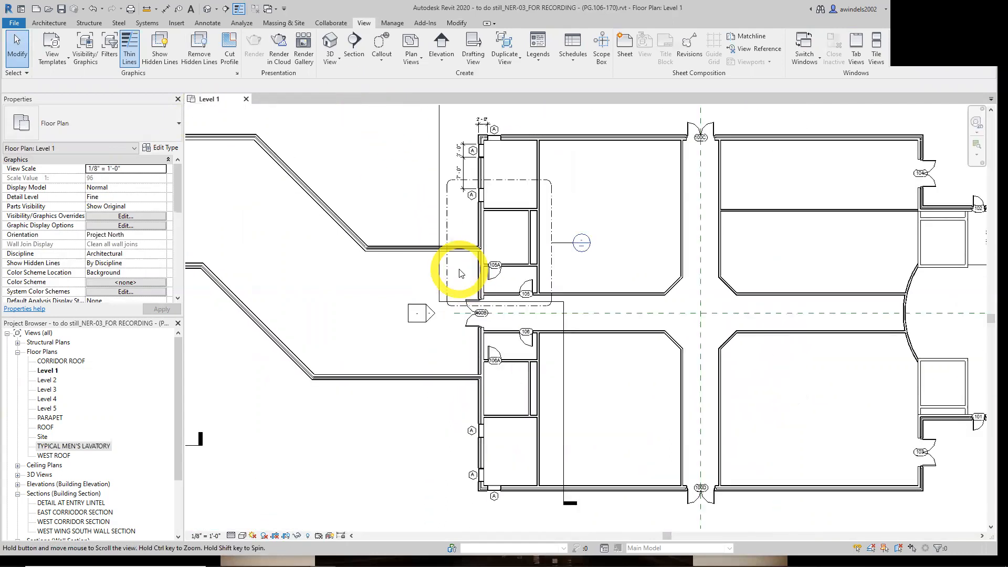
Add a second rectangular callout around the lavatory and vestibule at doors 106 and 106A, south of the corridor entry.
left_click(380, 48)
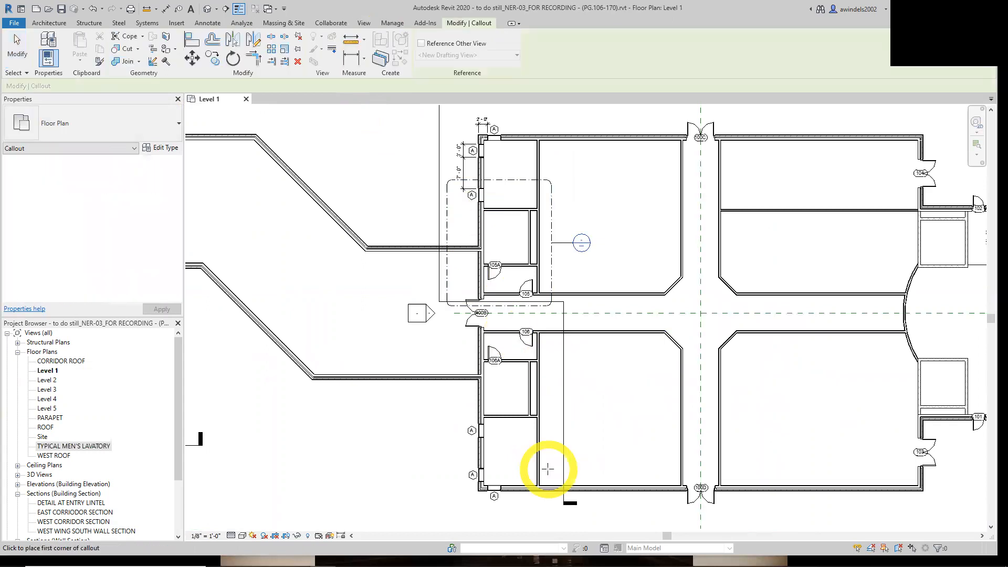
scroll(517, 428, "up", 2)
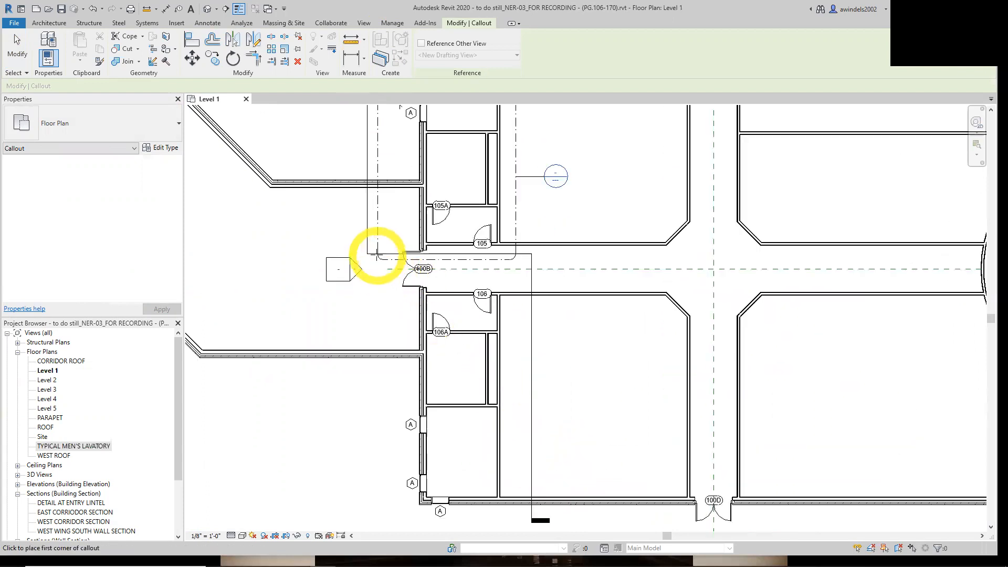
left_click(382, 280)
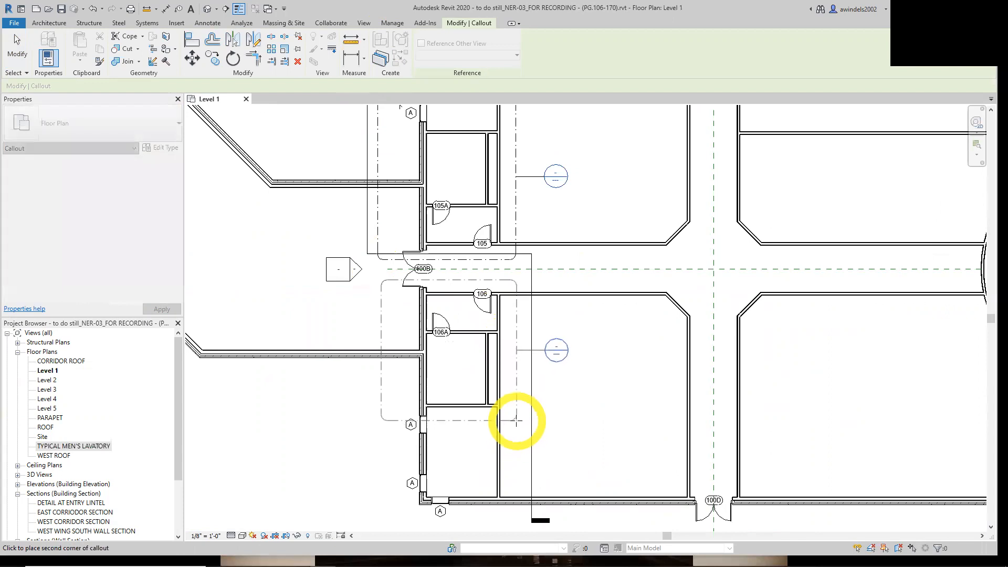
left_click(520, 414)
middle_click_drag(529, 429, 513, 428)
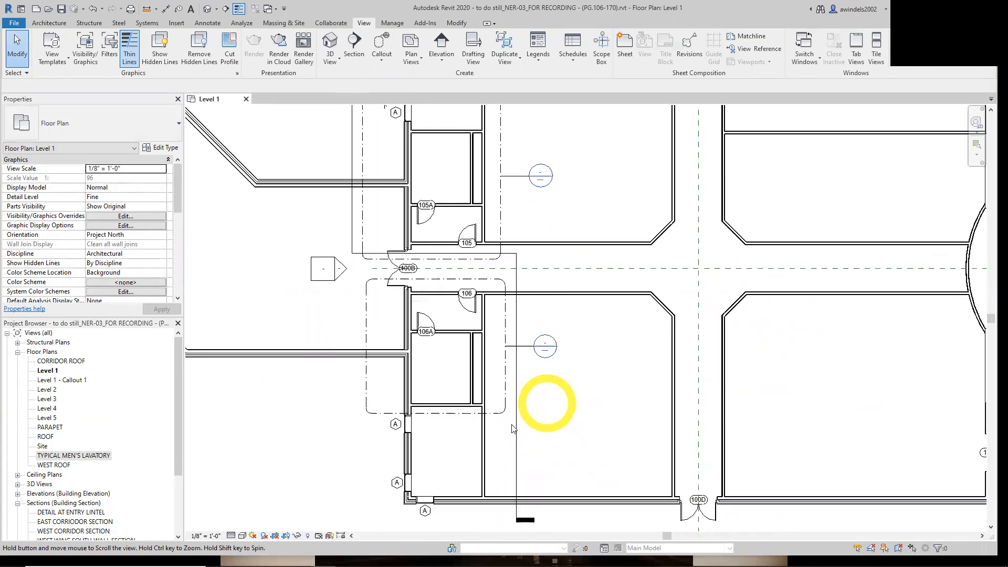
Shift the south lavatory callout slightly southward, and extend its north edge back up into the corridor to enlarge the boundary.
left_click_drag(463, 417, 464, 440)
left_click_drag(435, 302, 434, 277)
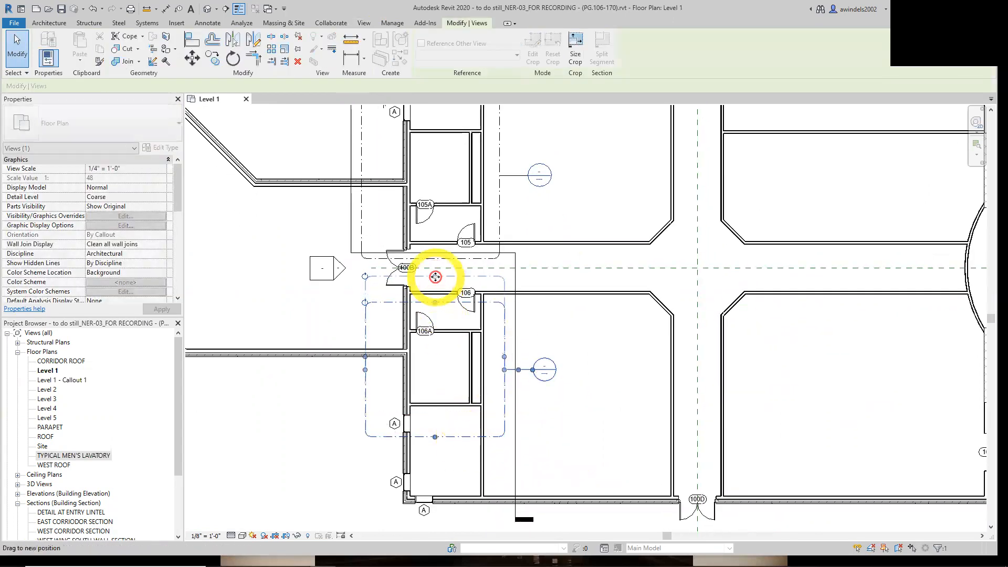
left_click(621, 430)
Rename the south lavatory callout's plan view, Level 1 - Callout 1, as TYPICAL WOMEN'S LAVATORY.
left_click(79, 379)
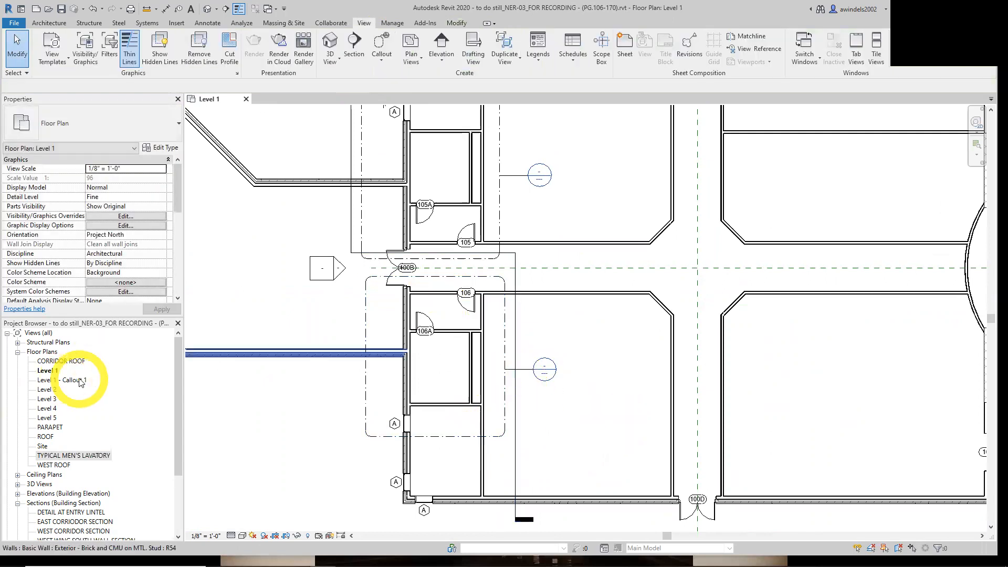
left_click(76, 455)
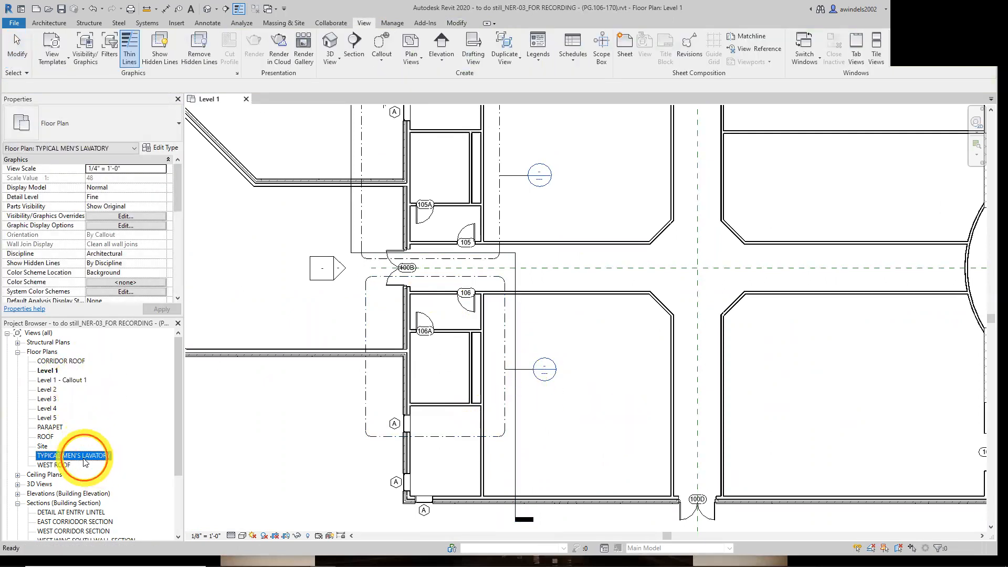
left_click(78, 381)
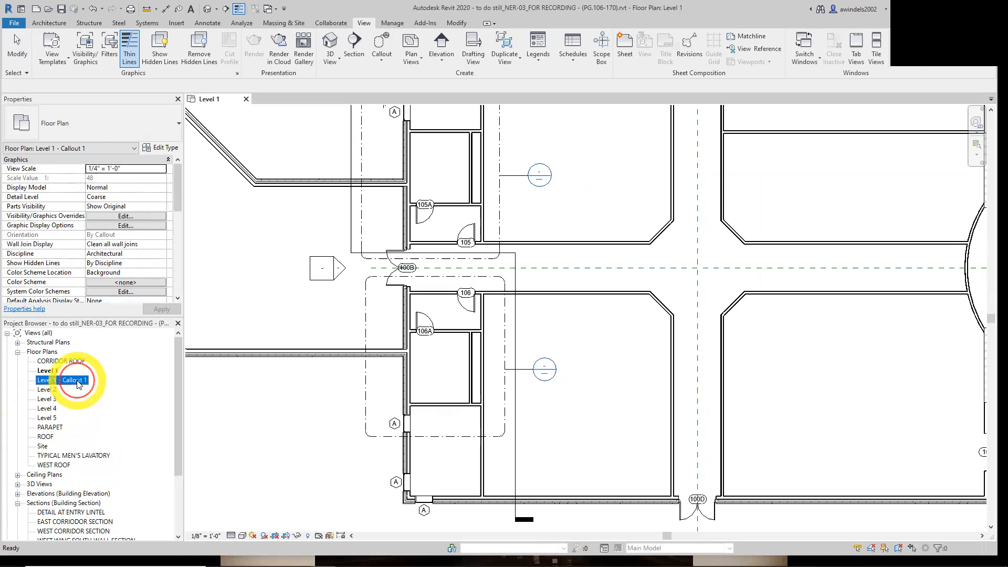
type("TYPICAL MEN'S LAVATORY")
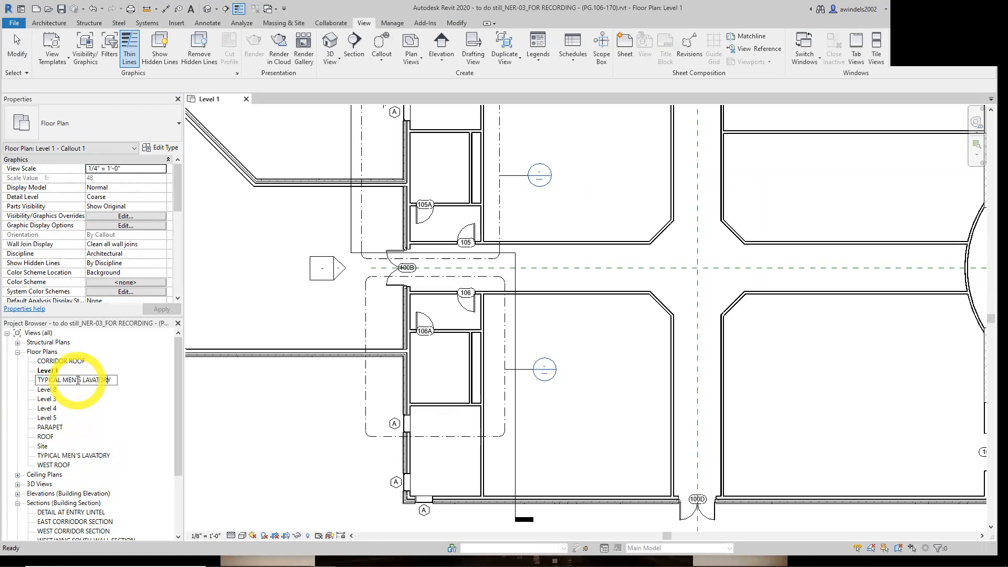
type("WO")
key("Return")
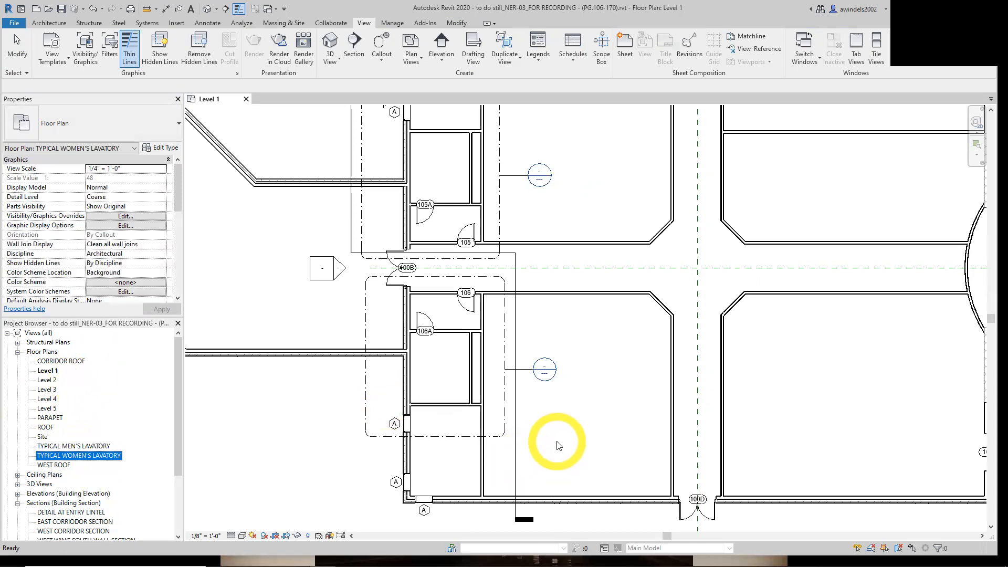
left_click(558, 445)
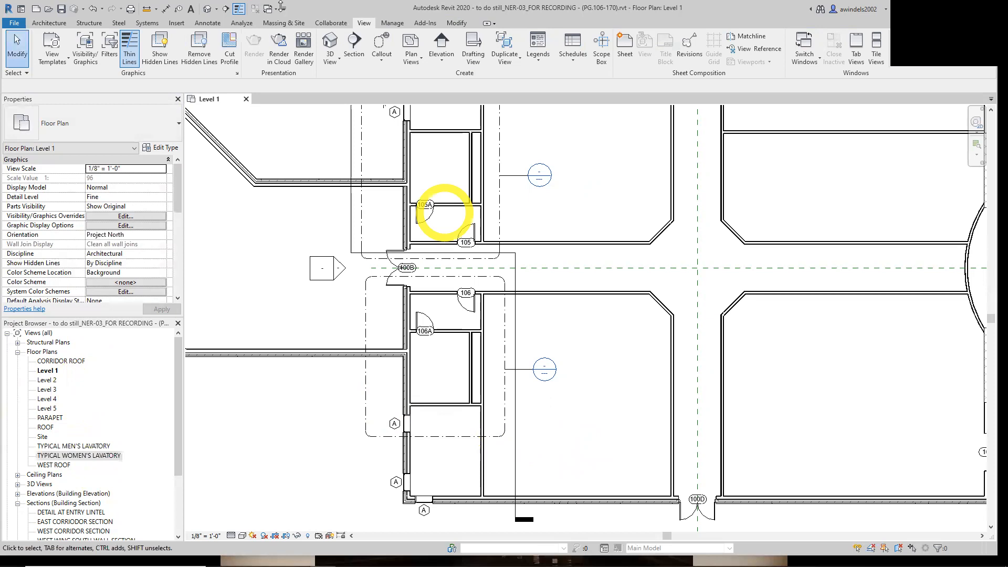
Add a rectangular callout around the north elevator shaft beside door 102, at the base of the curved east wall.
left_click(373, 41)
scroll(535, 242, "down", 3)
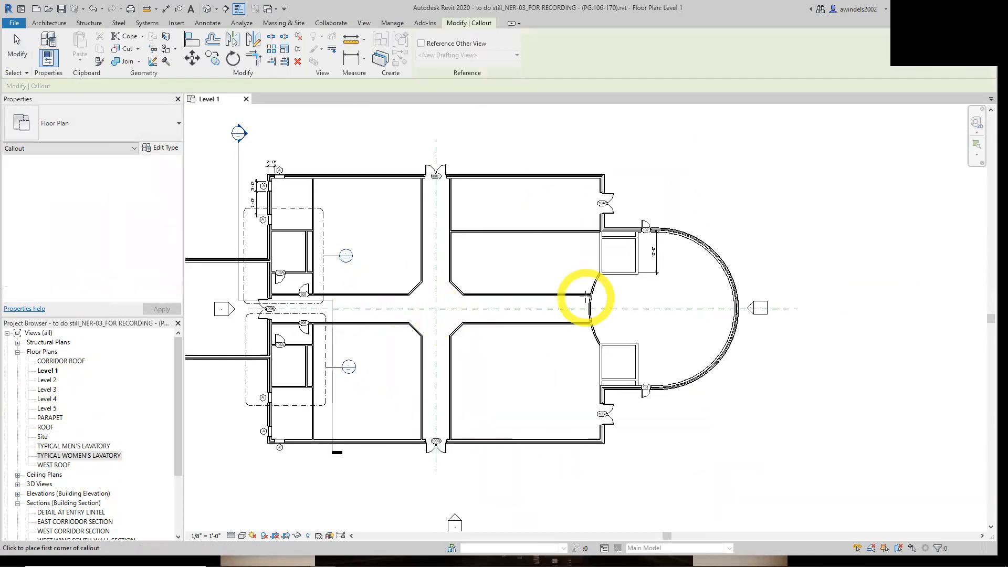
middle_click_drag(603, 288, 547, 322)
scroll(540, 298, "up", 2)
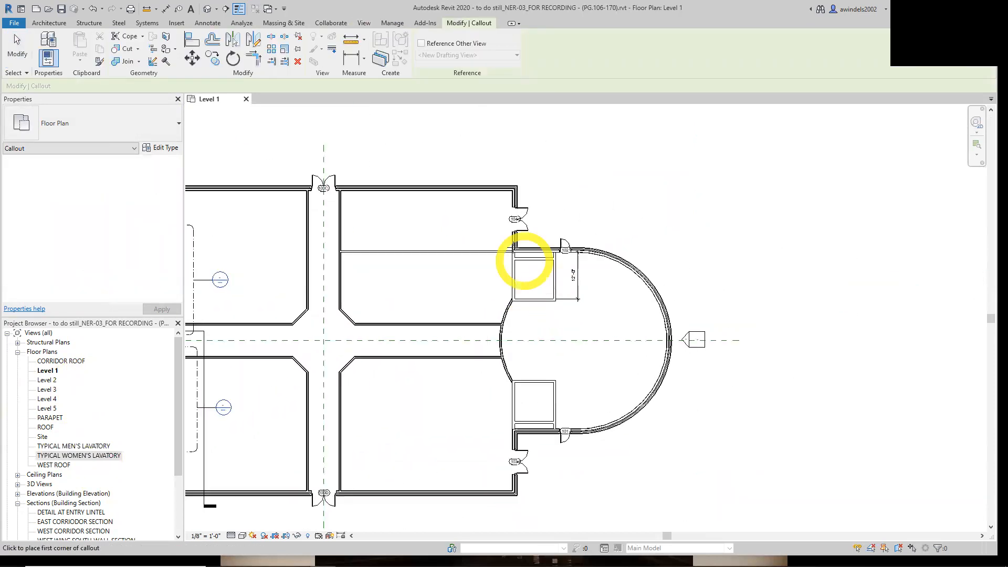
scroll(498, 239, "up", 1)
left_click(498, 240)
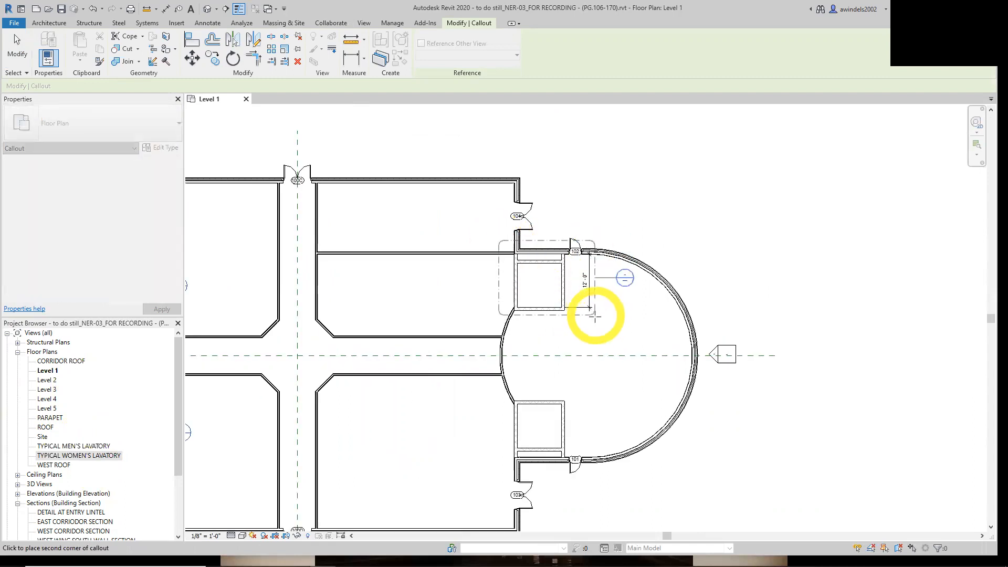
left_click(595, 315)
Extend the elevator shaft callout's north edge above door 102 and move its callout head outside the building to the northeast.
left_click_drag(554, 241, 549, 233)
left_click_drag(618, 282, 599, 223)
left_click(659, 240)
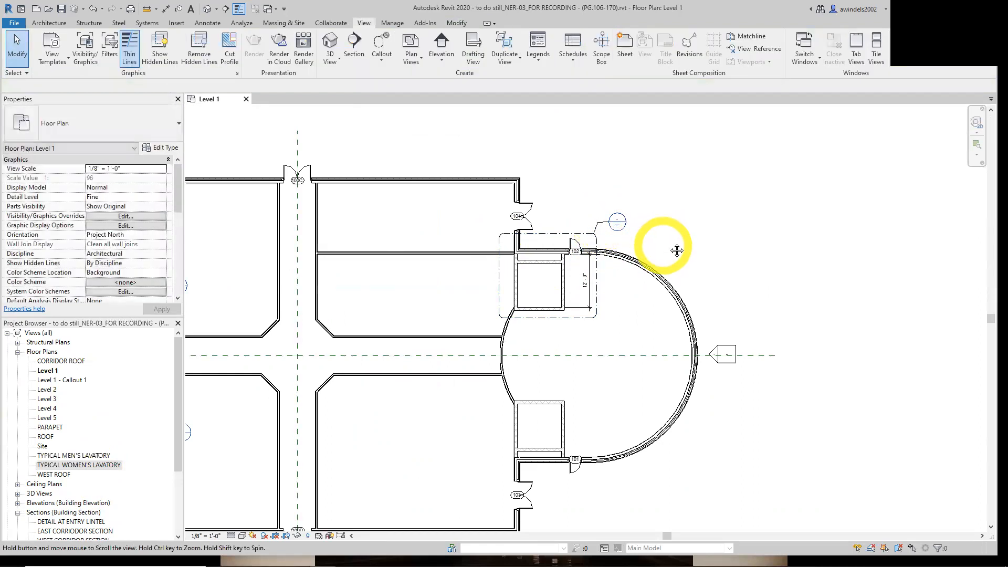
middle_click_drag(677, 251, 701, 242)
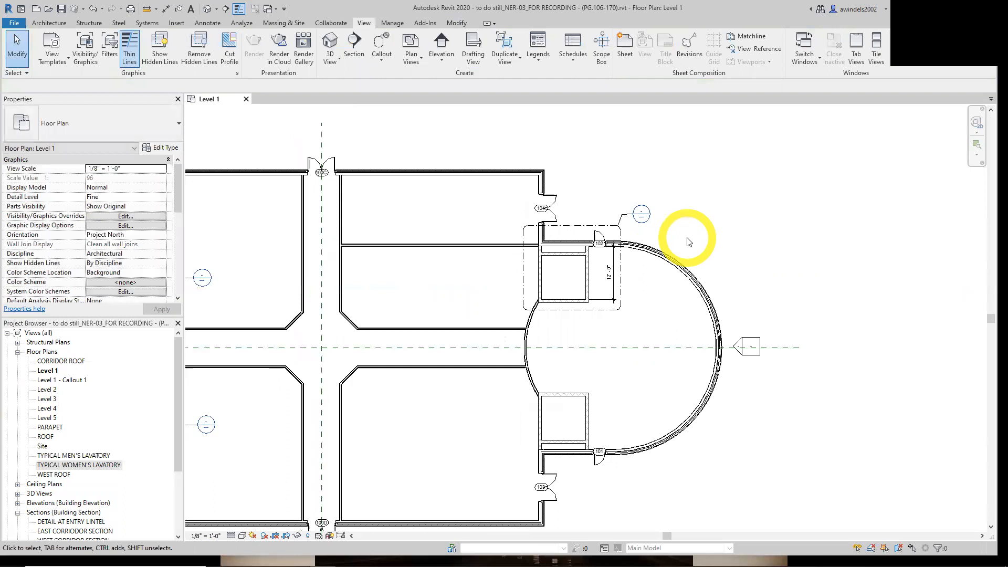
Rename the elevator callout's plan view, Level 1 - Callout 1, as TYPICAL ELEVATOR SHAFT.
left_click(69, 380)
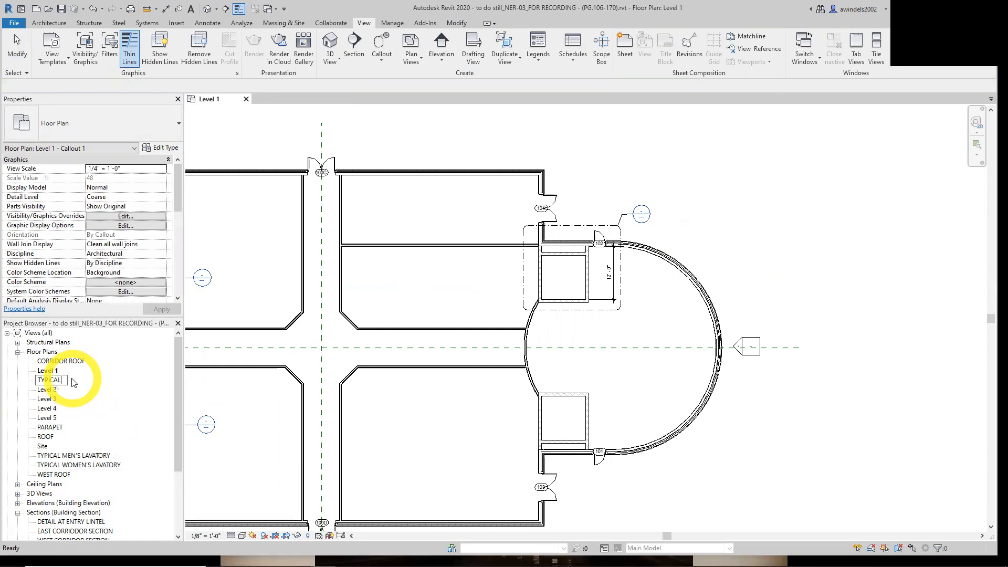
type("TYPICAL ELEVATOR SHAFT")
key("Return")
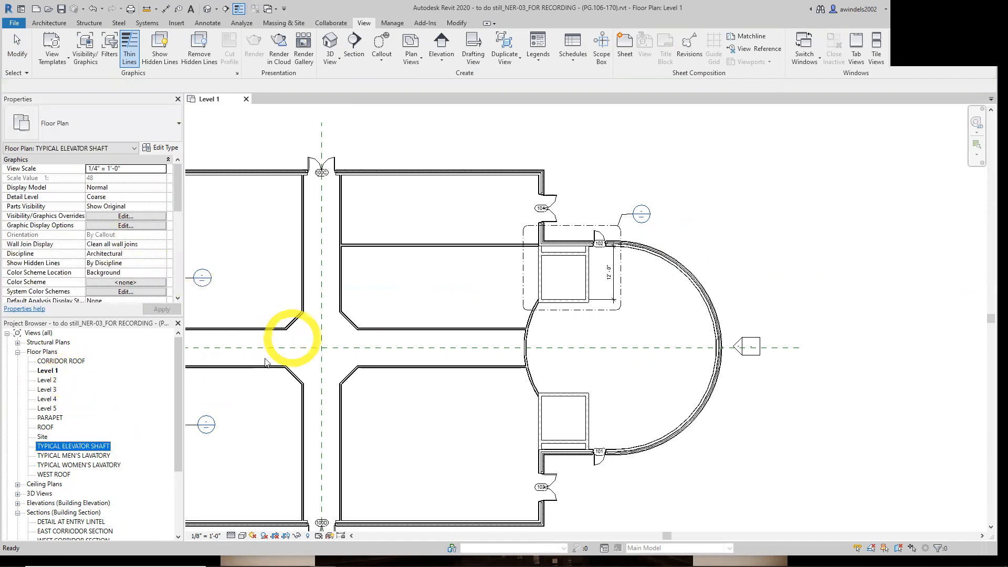
left_click(18, 484)
scroll(94, 457, "down", 1)
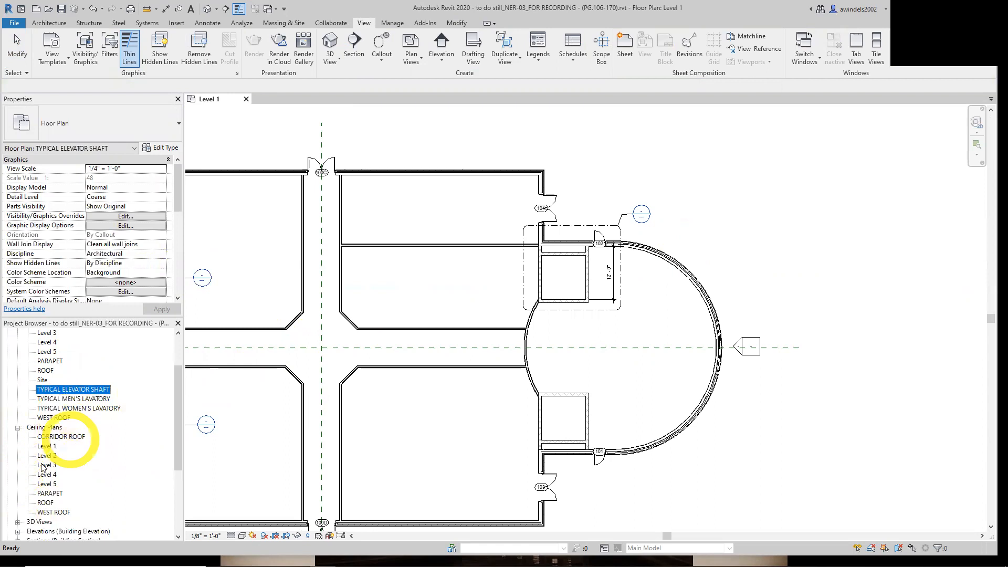
left_click(18, 432)
scroll(140, 428, "up", 3)
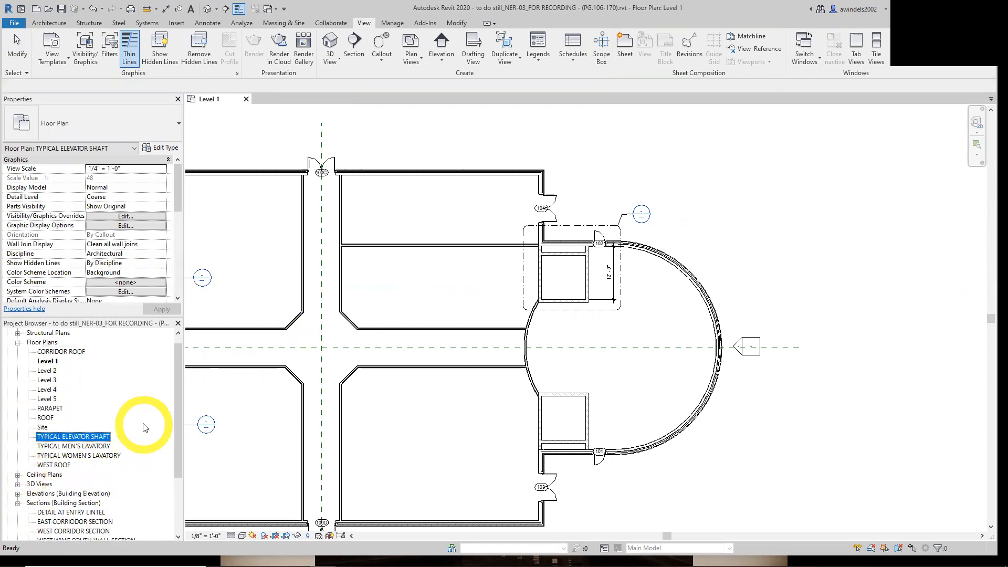
Save the project.
scroll(315, 413, "up", 1)
scroll(472, 405, "down", 3)
scroll(483, 465, "down", 3)
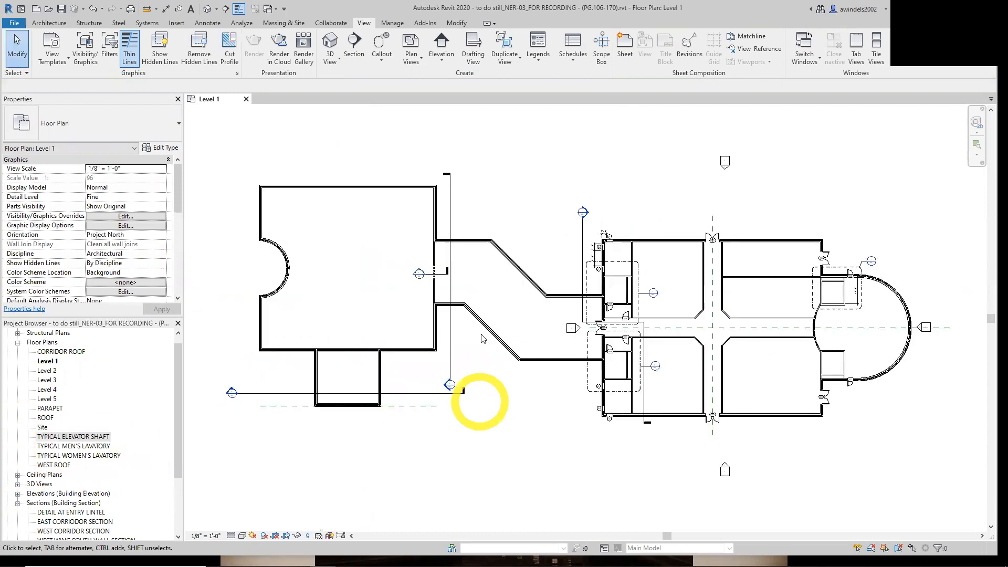
left_click(62, 8)
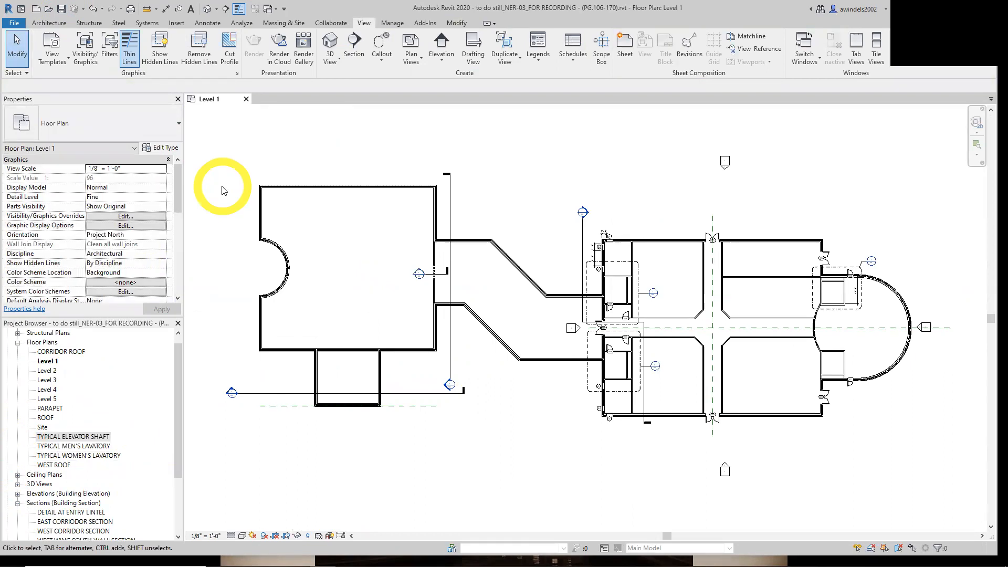
Create a perspective camera view from the east wing corridor crossing looking west along the corridor, and set its detail level to Fine.
left_click(383, 60)
left_click(349, 58)
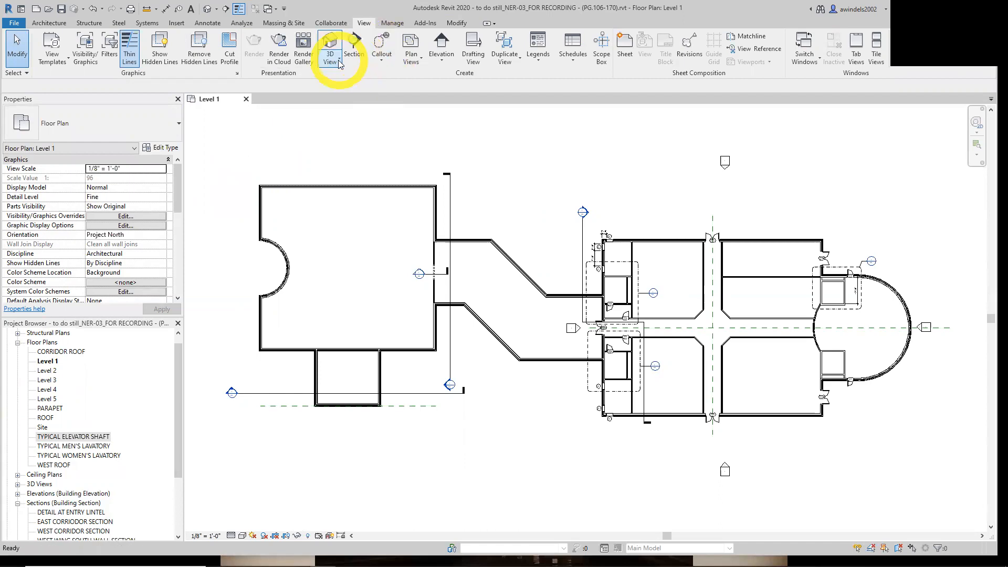
left_click(338, 60)
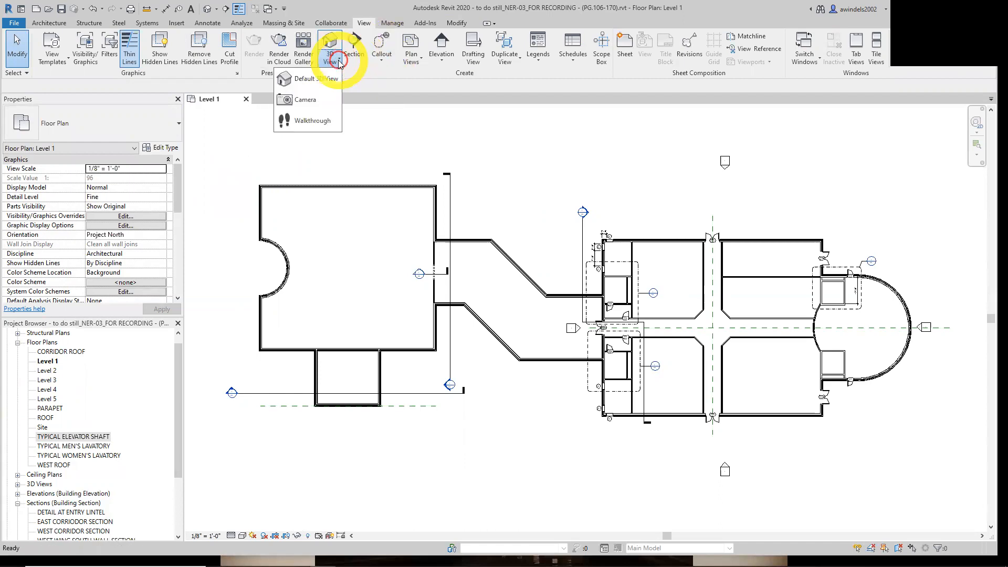
left_click(305, 99)
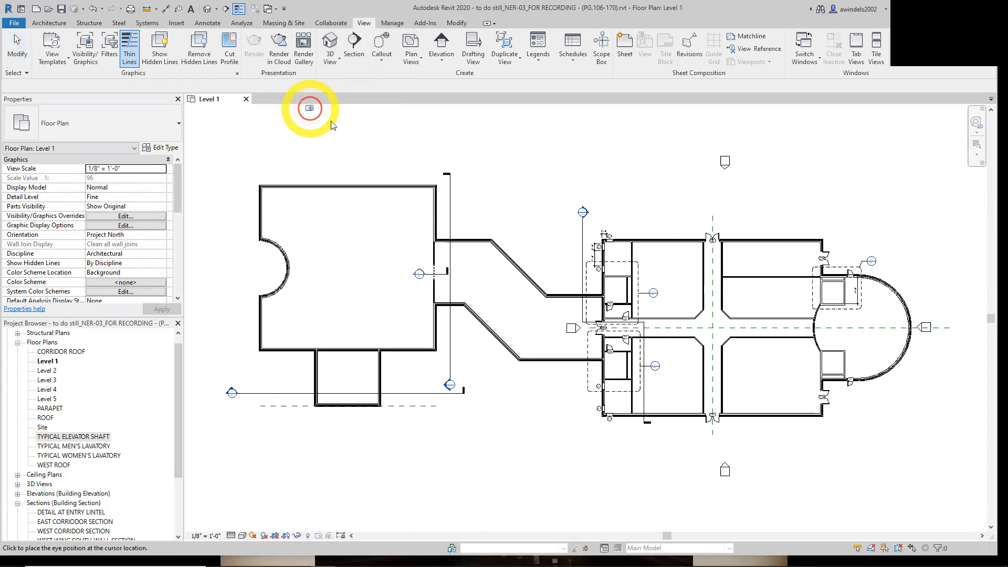
left_click(731, 327)
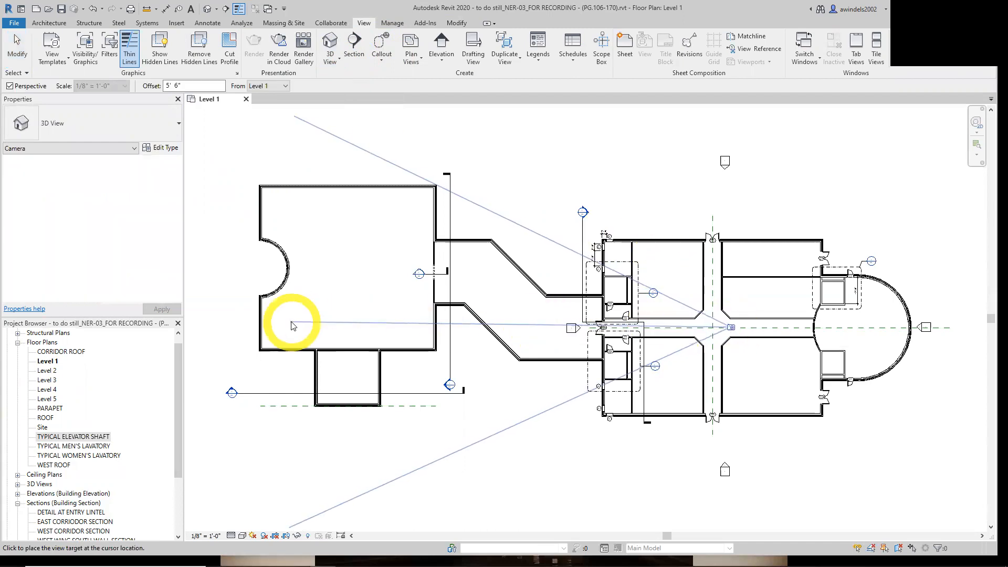
left_click(217, 326)
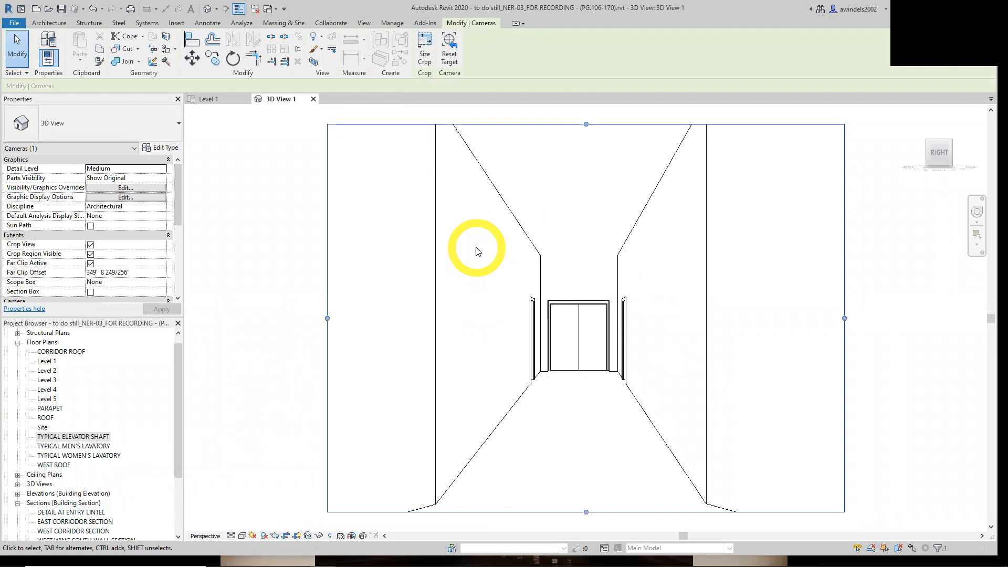
left_click(238, 535)
left_click(242, 526)
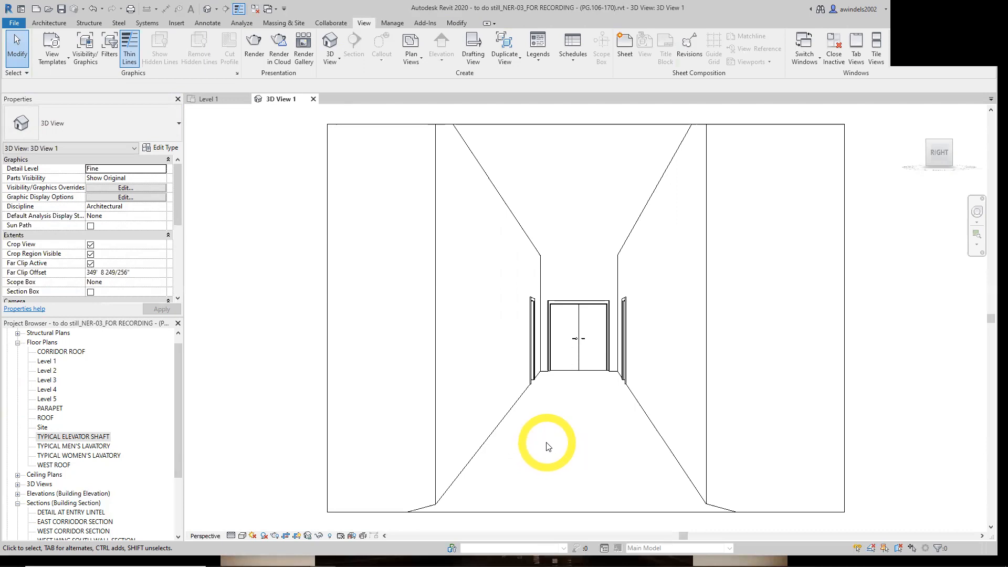
Rename the camera view 3D View 1 as EAST WING CORRIOR PERSPECTIVE.
left_click(18, 341)
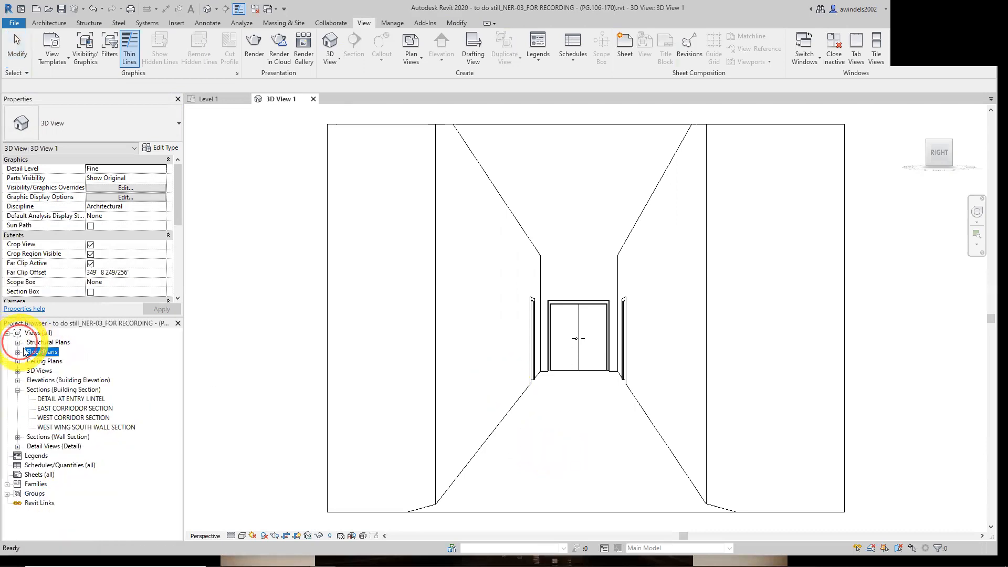
left_click(17, 370)
left_click(56, 381)
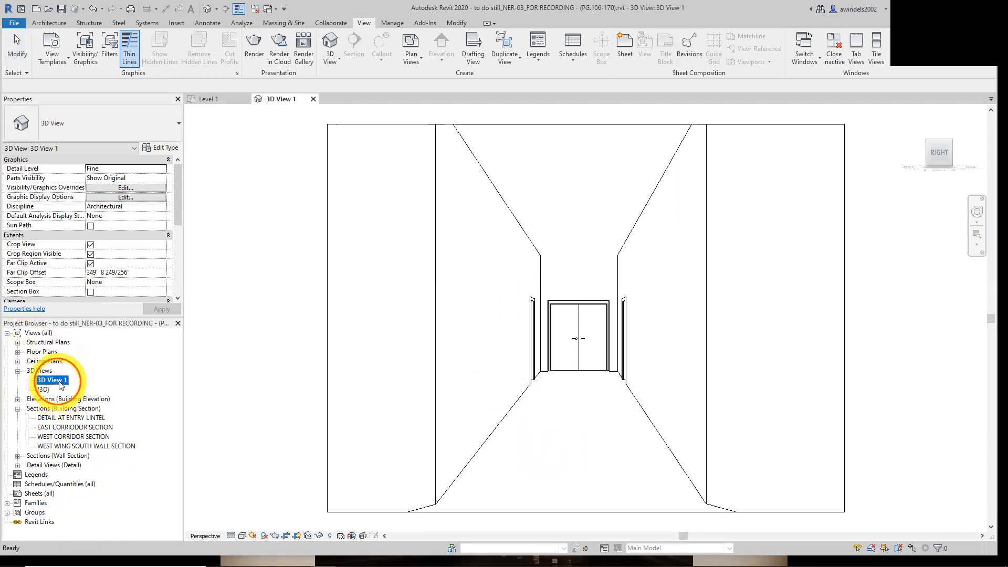
left_click(57, 382)
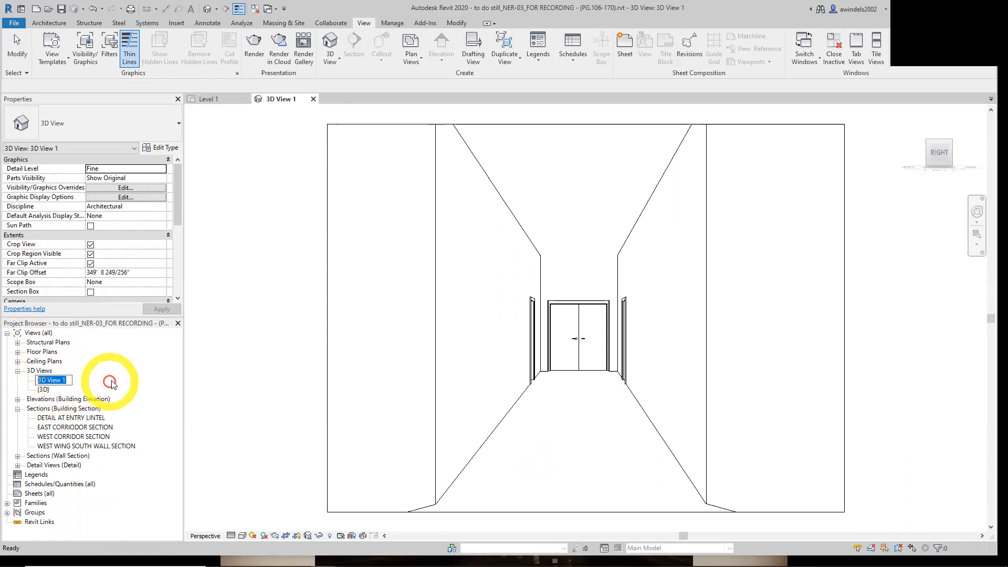
type("EAS")
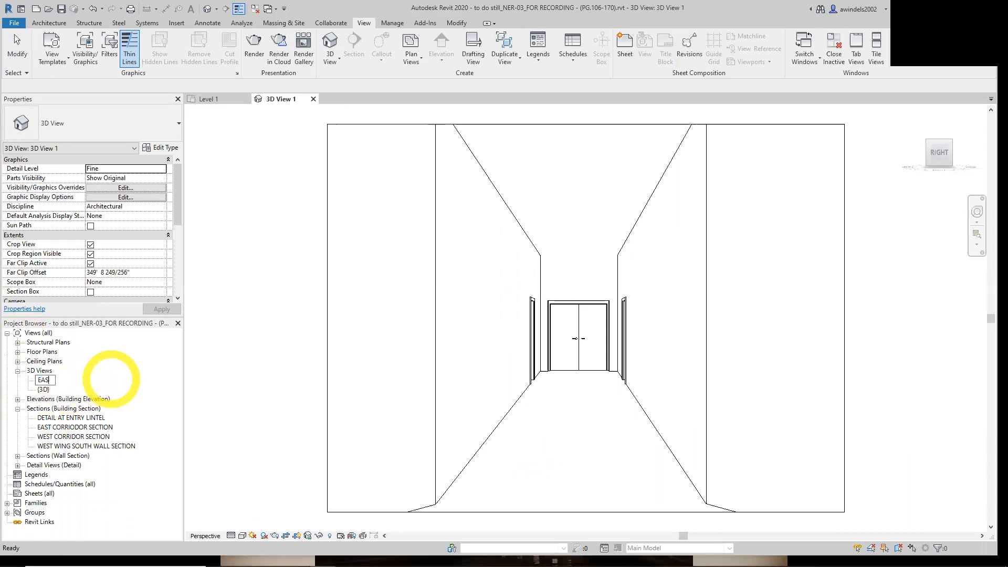
type("T WING CORRIDOR PERSPECTIVE")
key("Return")
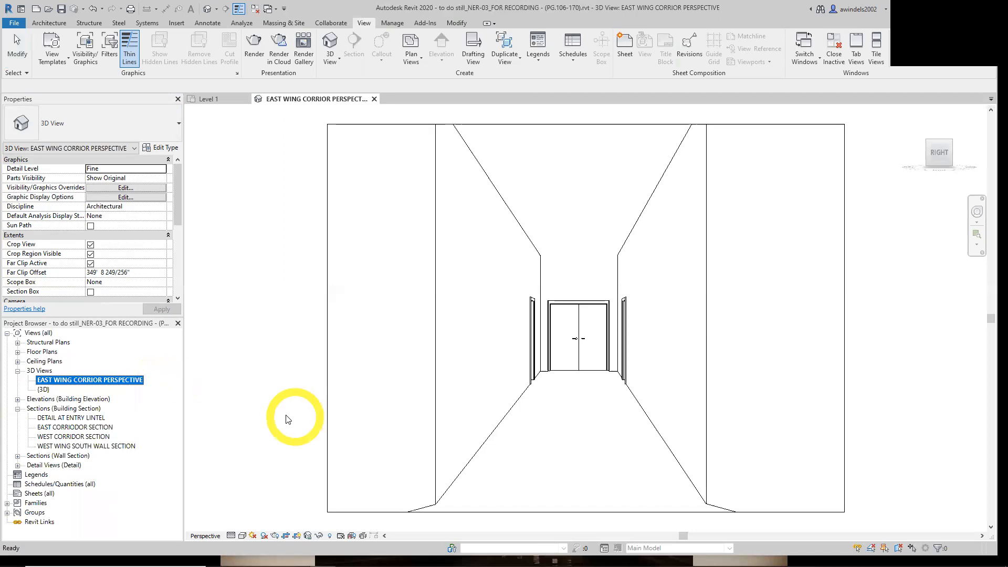
Open the {3D} view to compare it with the corridor perspective, and close it again.
left_click(44, 390)
double_click(43, 390)
double_click(46, 380)
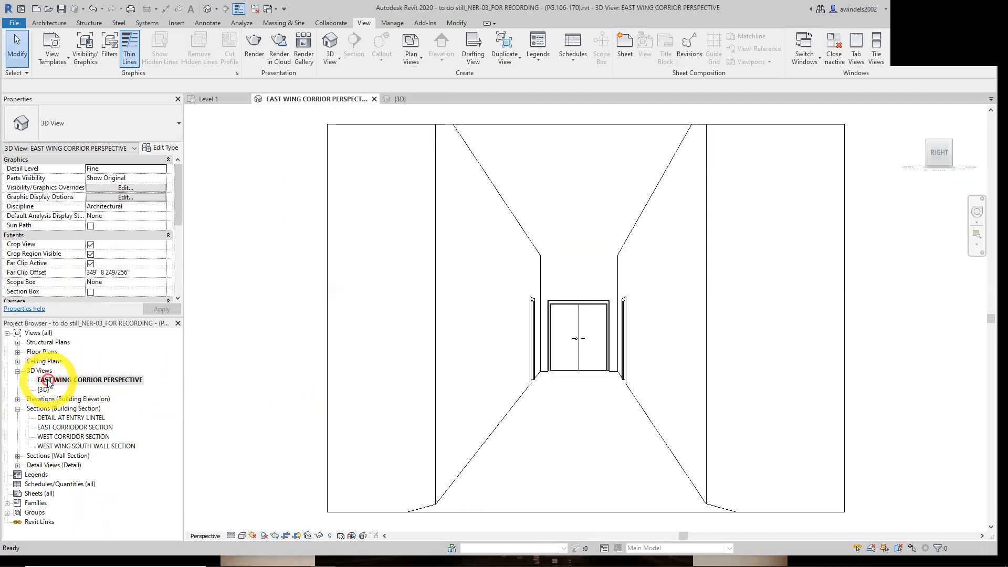
left_click(420, 99)
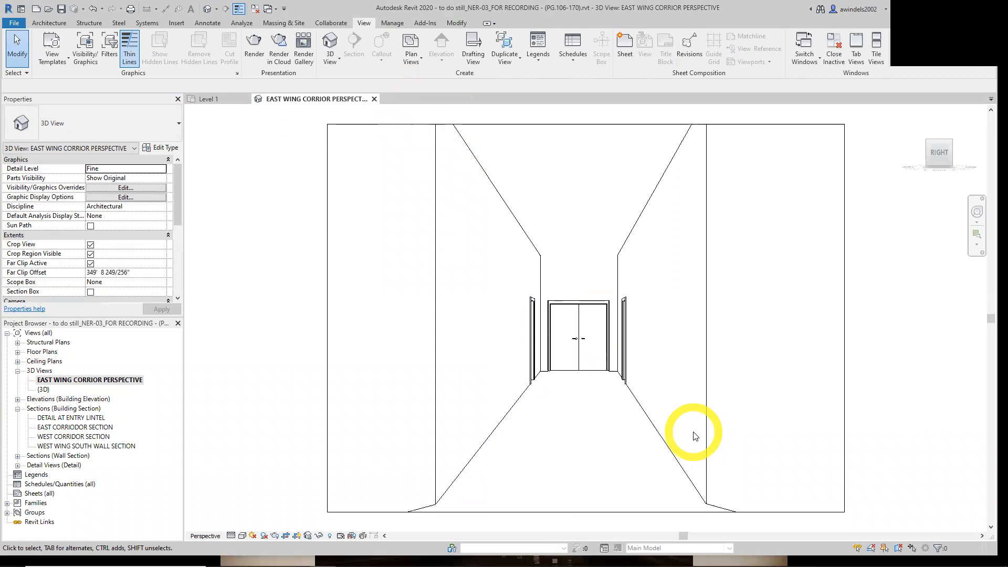
Turn on Show Ambient Shadows in the corridor perspective's graphic display options.
left_click(242, 535)
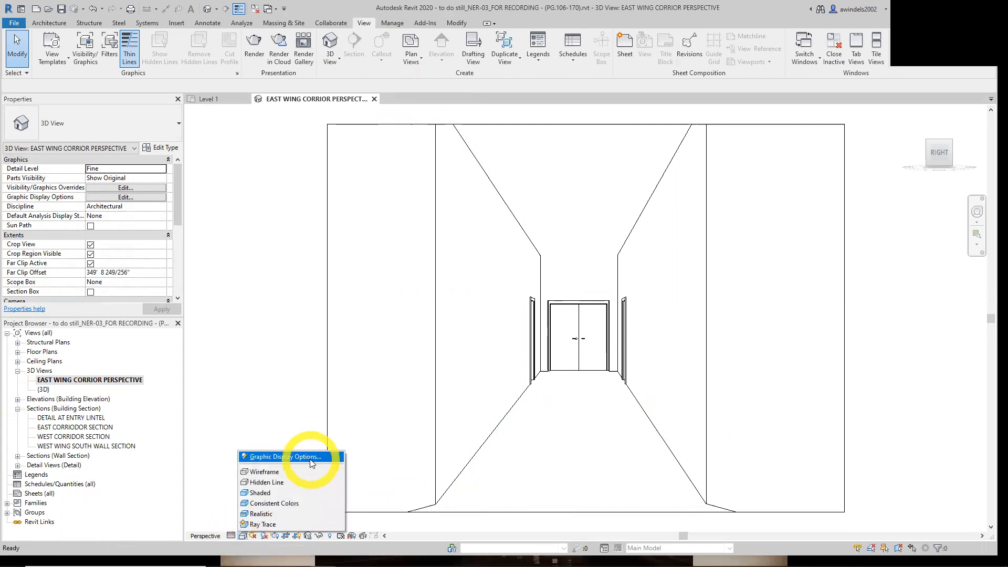
left_click(310, 457)
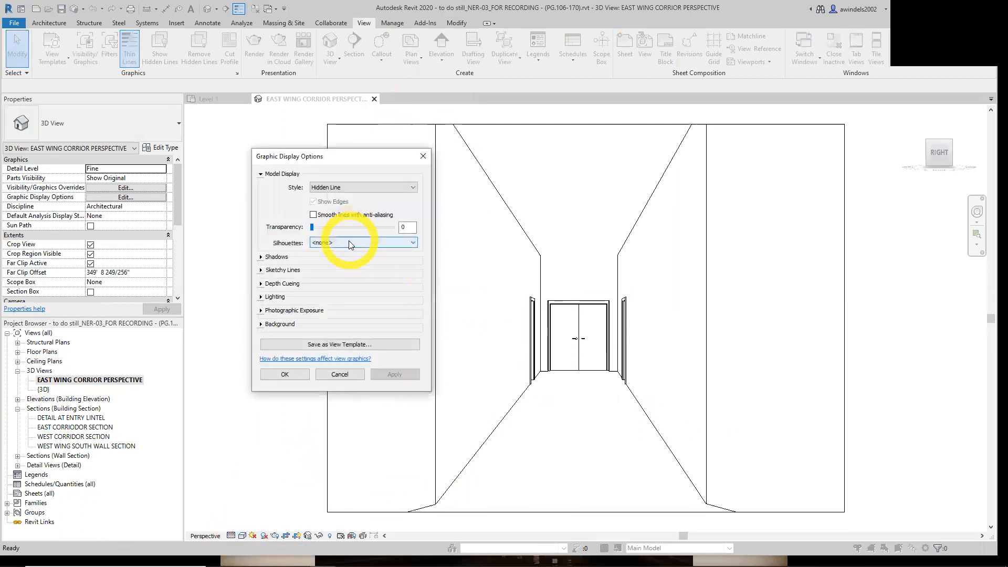
left_click(262, 258)
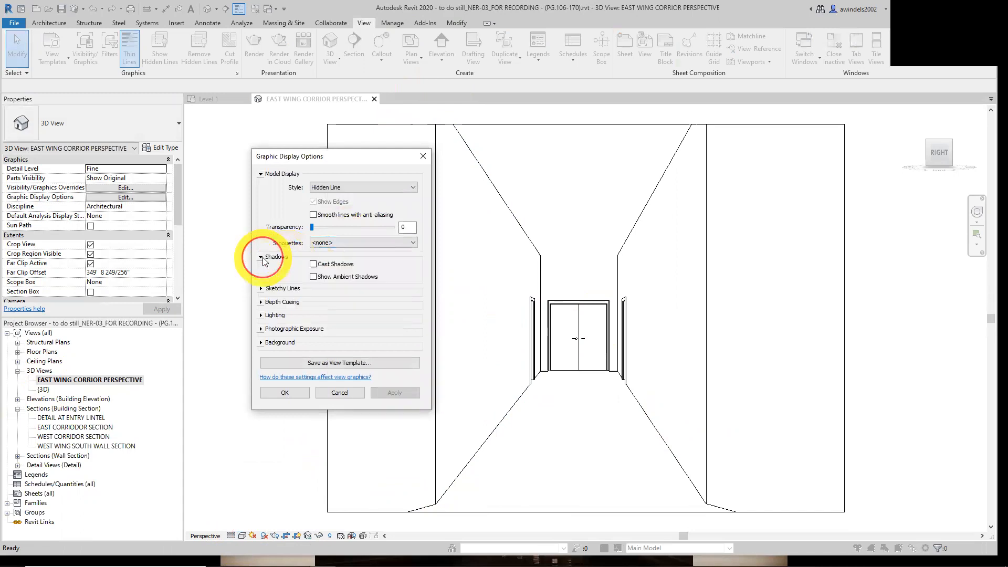
left_click(313, 276)
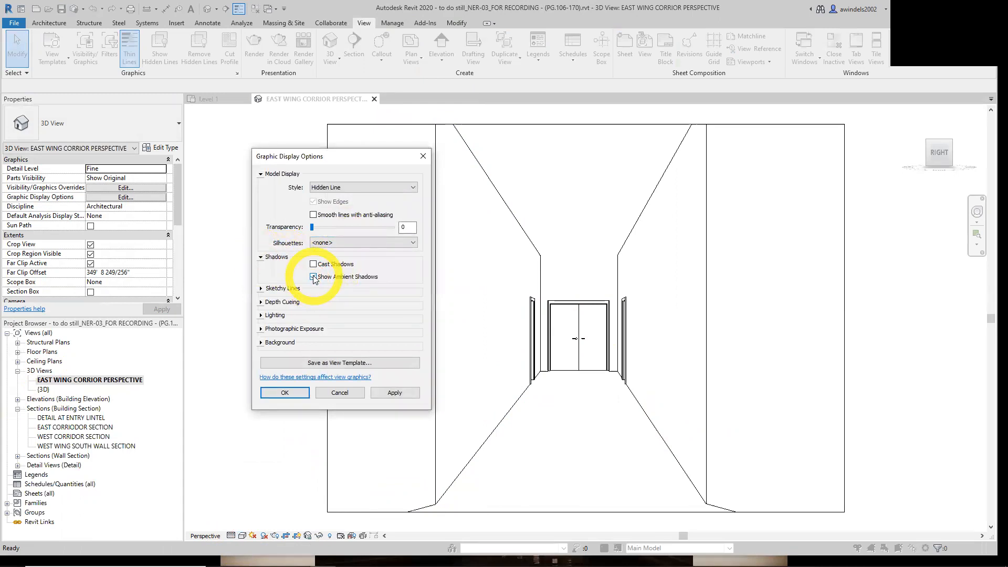
left_click(287, 395)
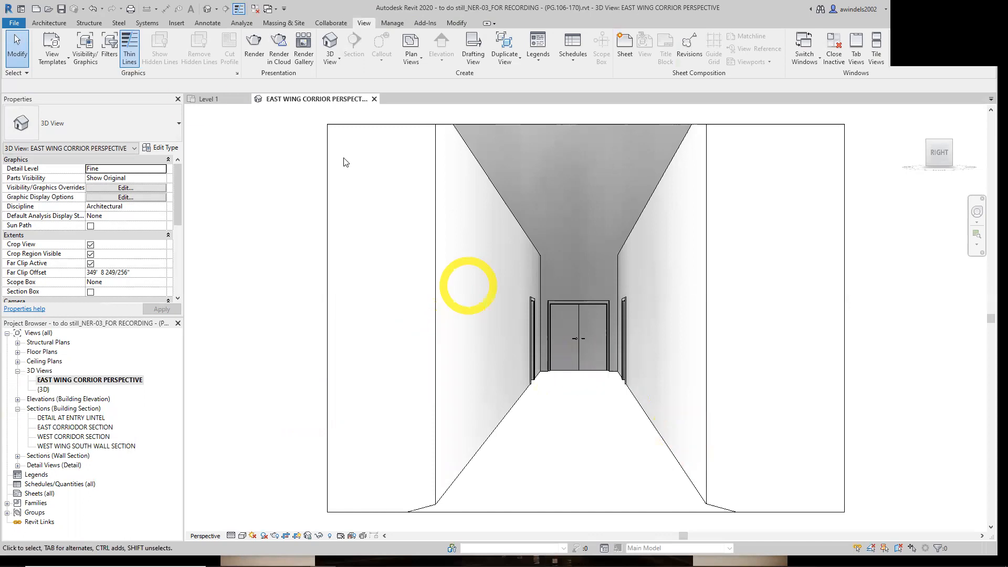
Show the EAST WING CORRIOR PERSPECTIVE camera on the Level 1 plan and set its eye elevation to 1' 0".
left_click(235, 100)
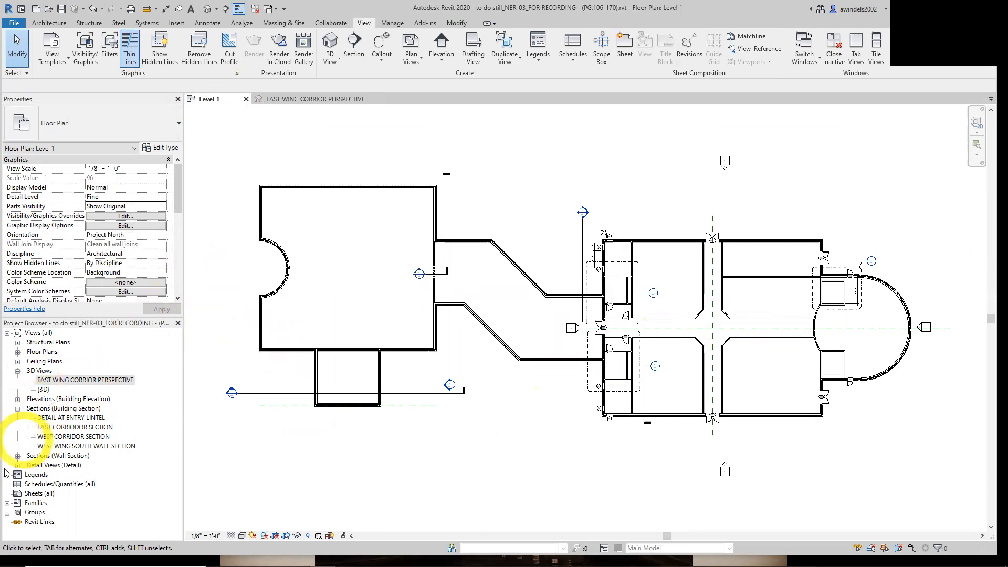
left_click(18, 409)
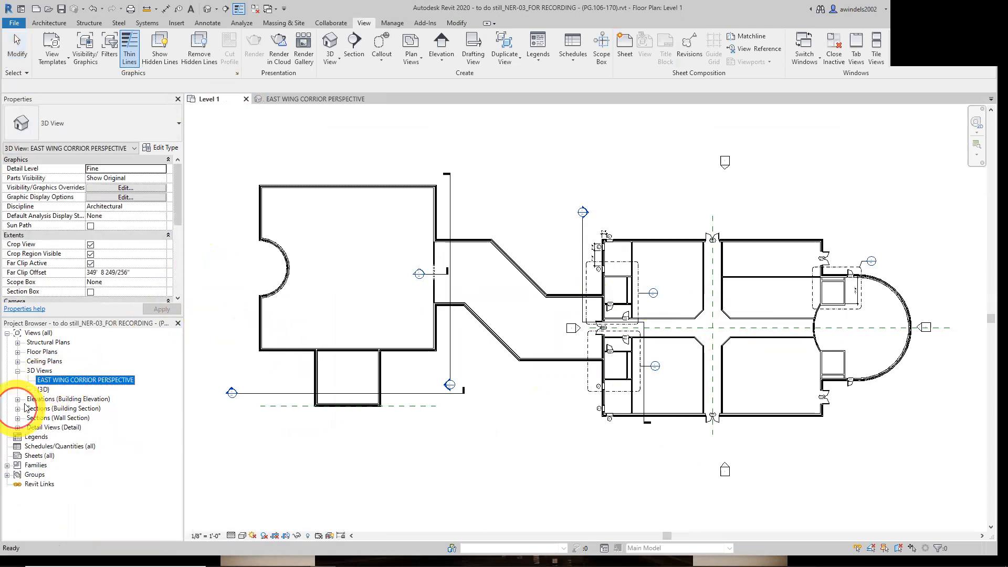
right_click(72, 383)
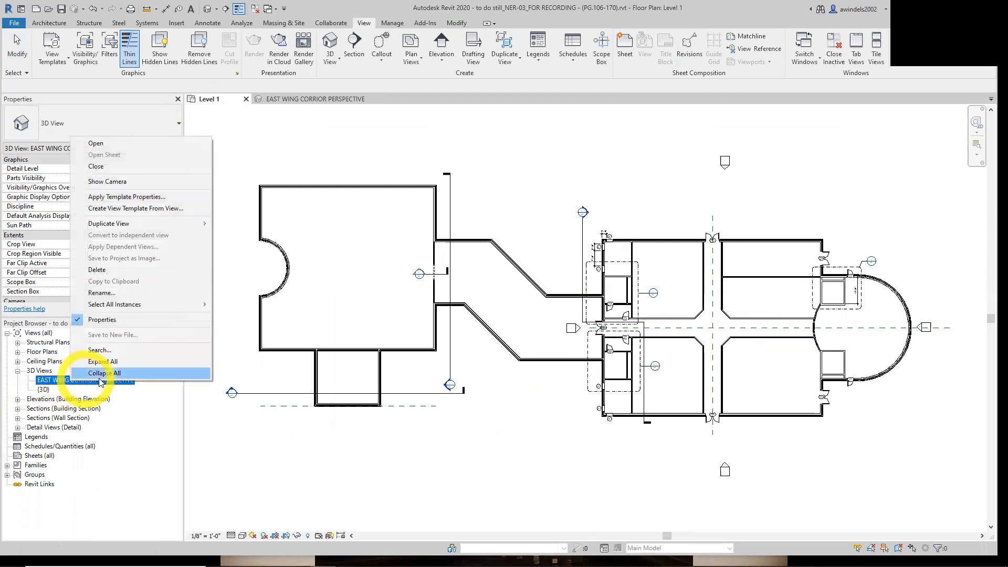
left_click(173, 189)
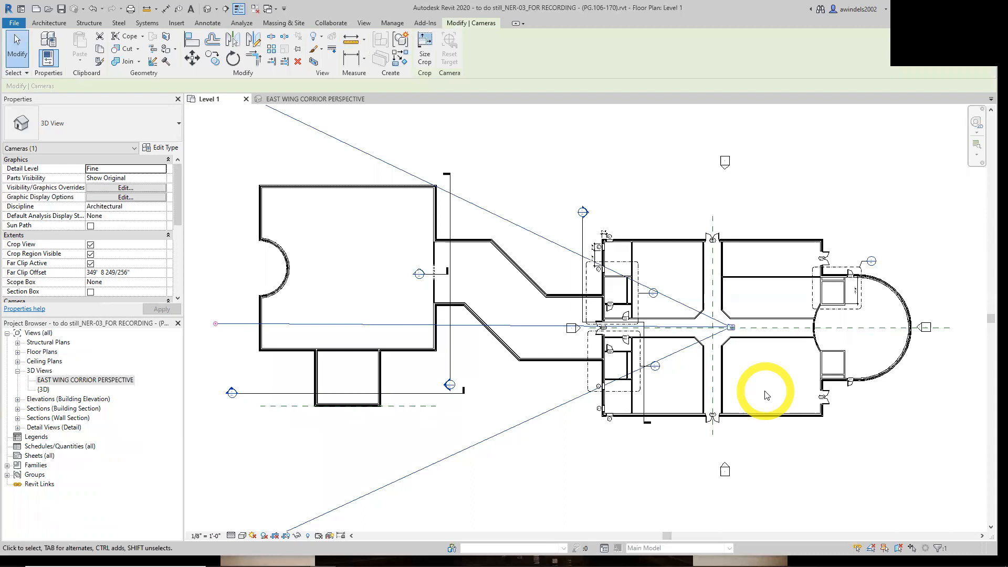
left_click_drag(177, 209, 178, 277)
left_click(90, 197)
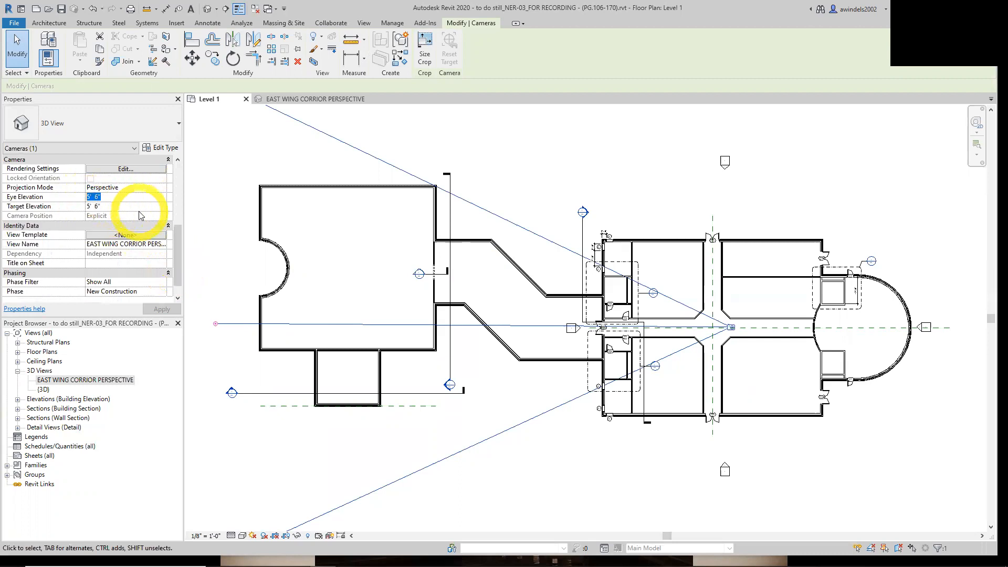
type("1")
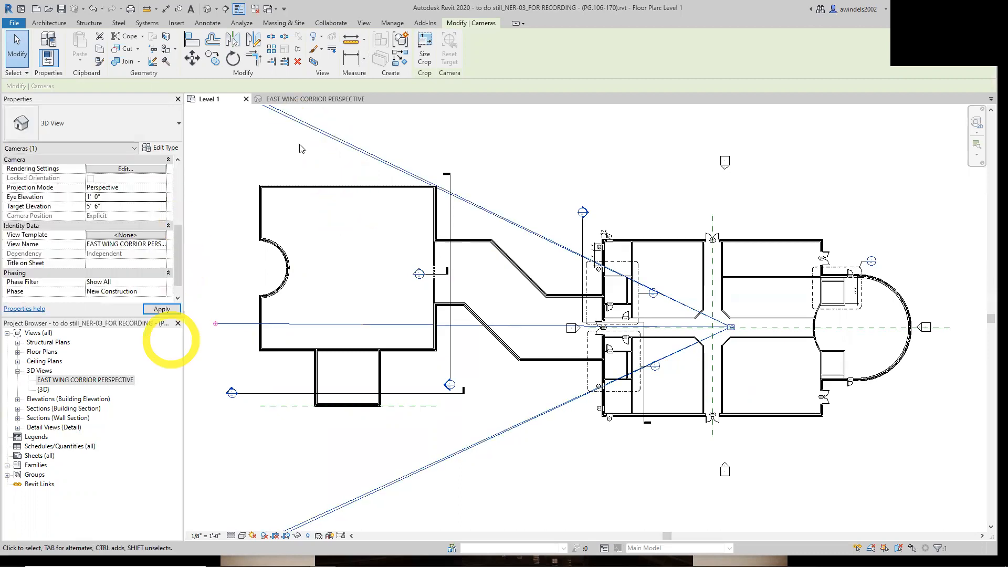
Check the corridor perspective with the lowered camera eye elevation.
left_click(315, 98)
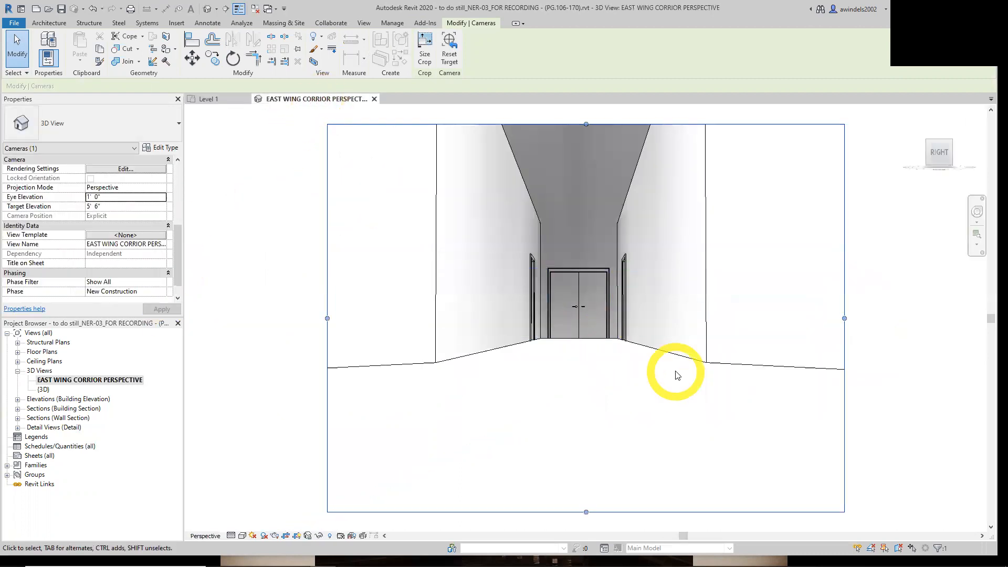
middle_click_drag(669, 366, 672, 455)
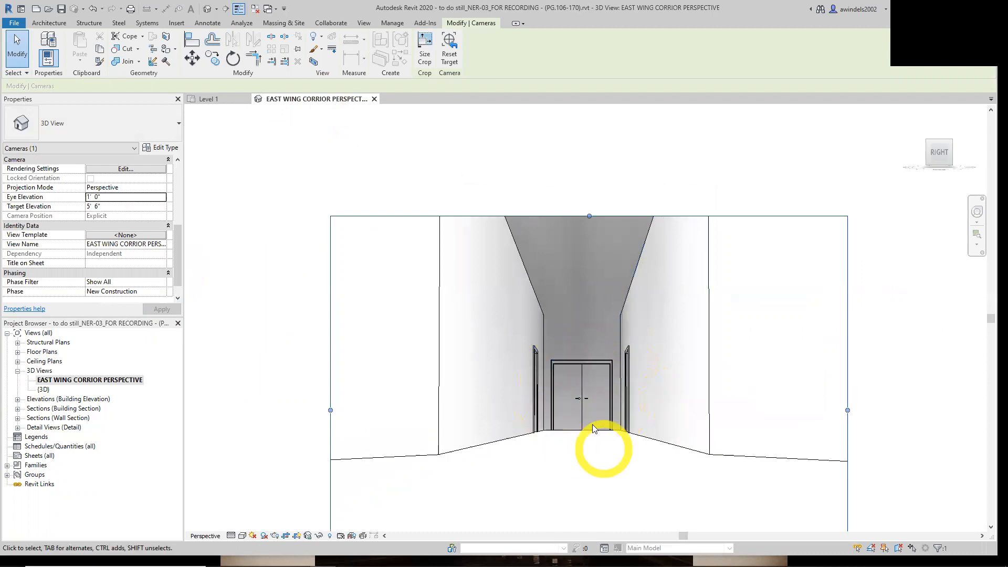
middle_click_drag(643, 412, 583, 321)
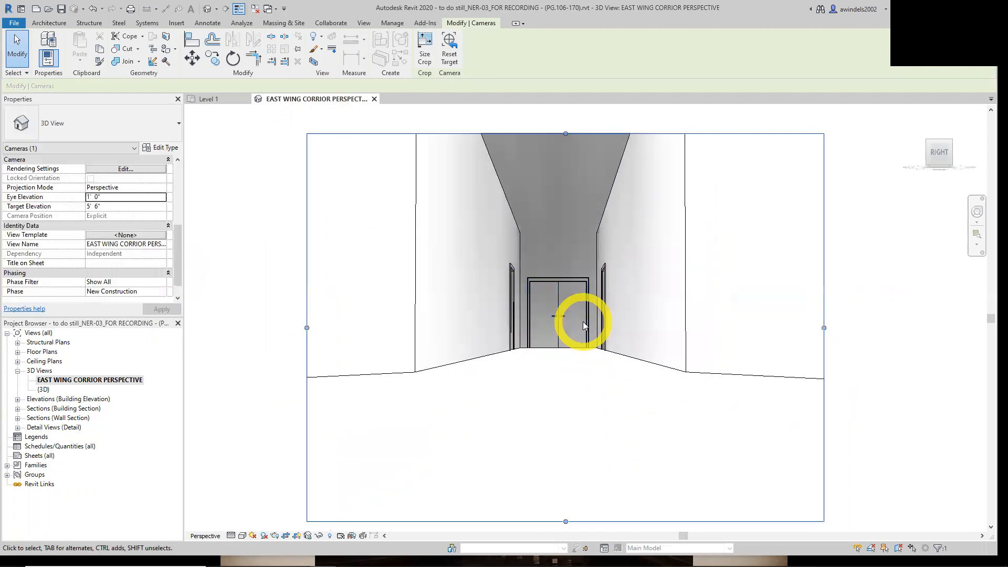
Return to the Level 1 floor plan, look over its elevation markers, and list the building elevations in the project browser.
left_click(208, 99)
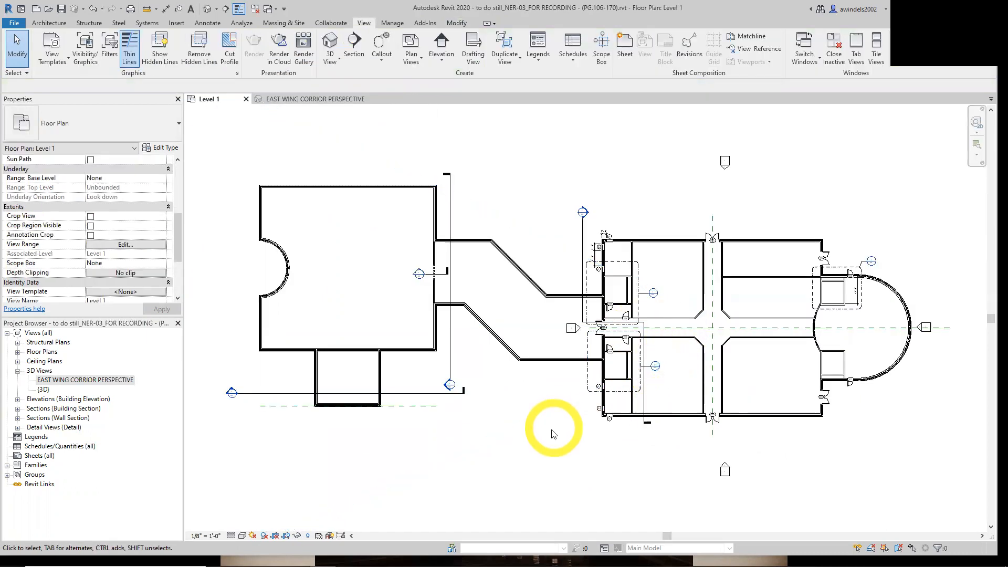
middle_click_drag(555, 429, 565, 426)
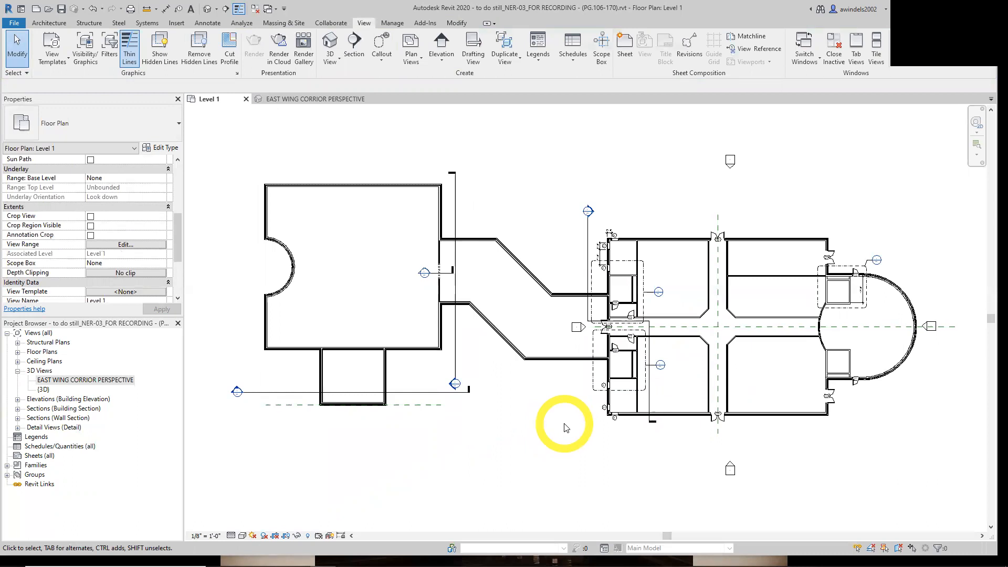
mouse_move(679, 454)
left_mouse_down()
mouse_move(743, 482)
mouse_move(767, 478)
left_mouse_up()
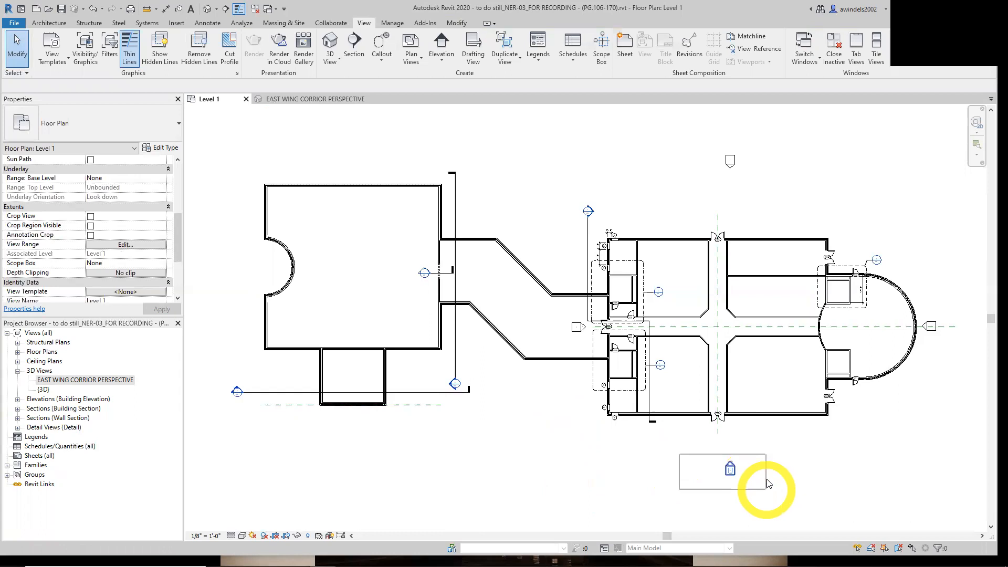
mouse_move(538, 308)
left_mouse_down()
mouse_move(601, 348)
mouse_move(187, 266)
mouse_move(517, 337)
mouse_move(533, 320)
left_mouse_up()
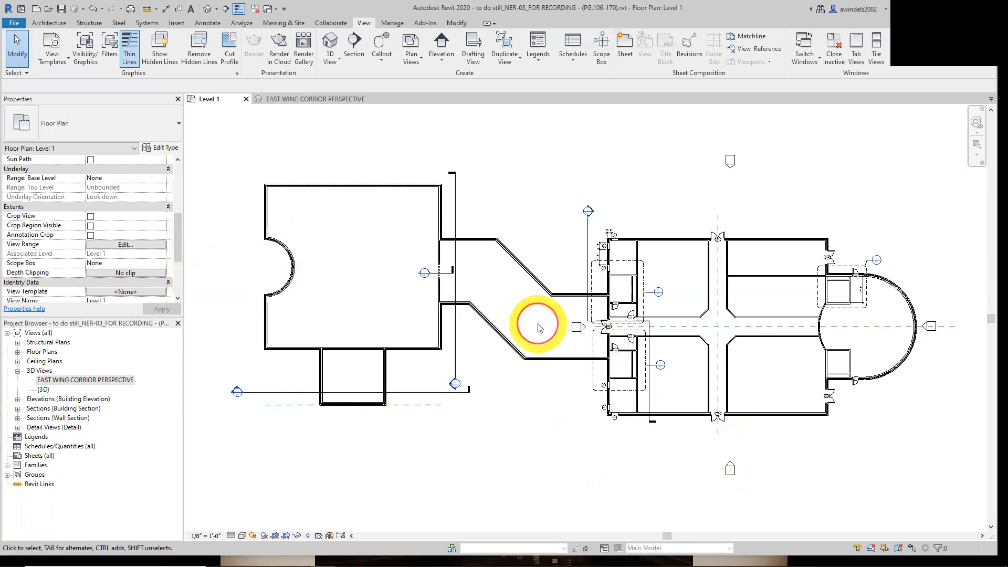
middle_click_drag(592, 350, 575, 345)
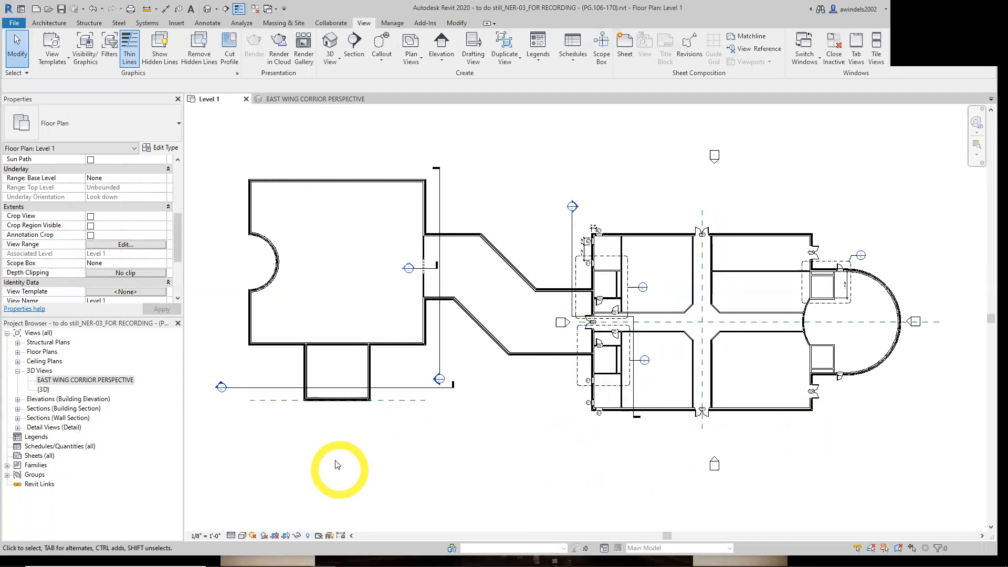
left_click(17, 372)
left_click(19, 380)
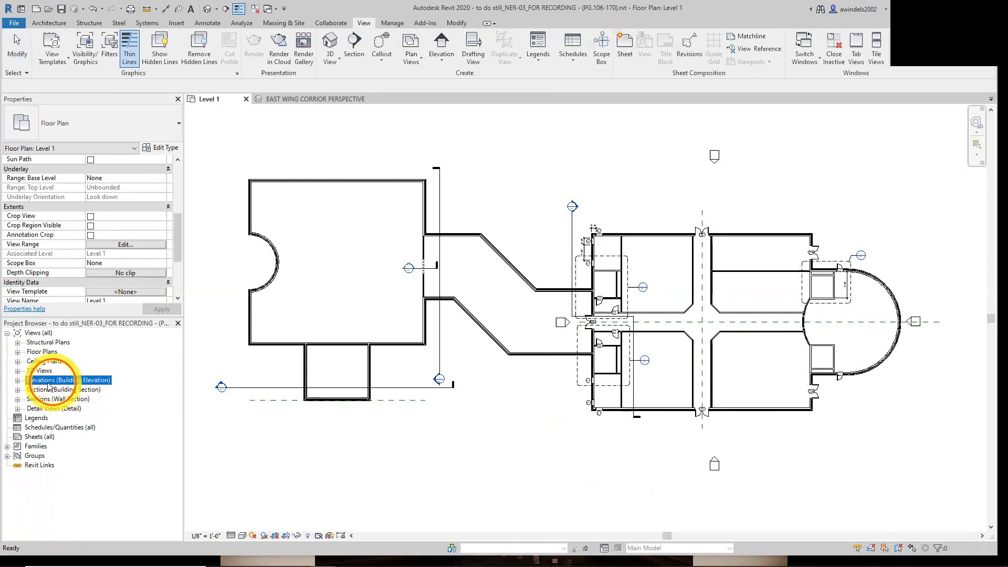
left_click(17, 380)
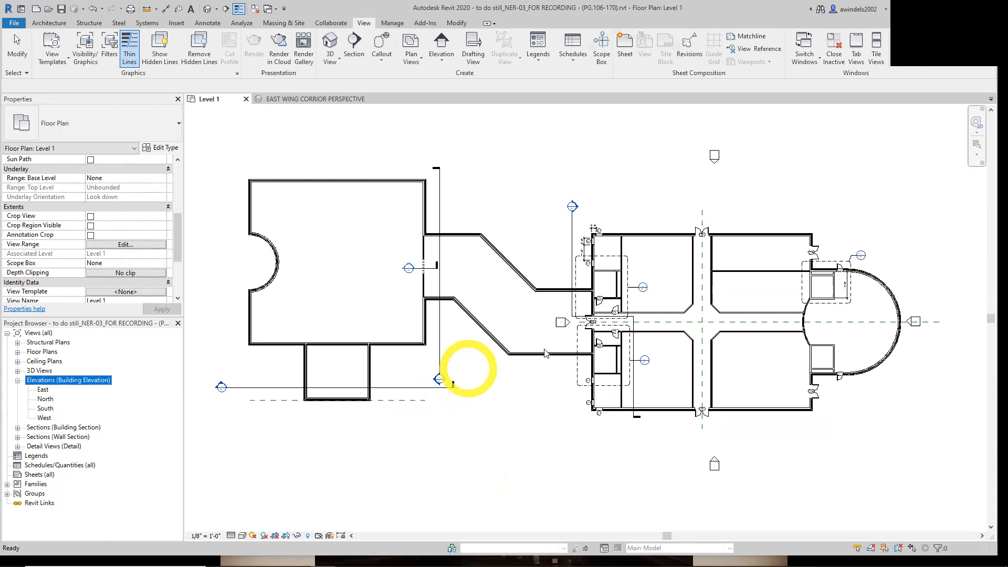
Move the whole west elevation marker from between the two wings to outside the west wing's curved west wall.
scroll(566, 321, "up", 6)
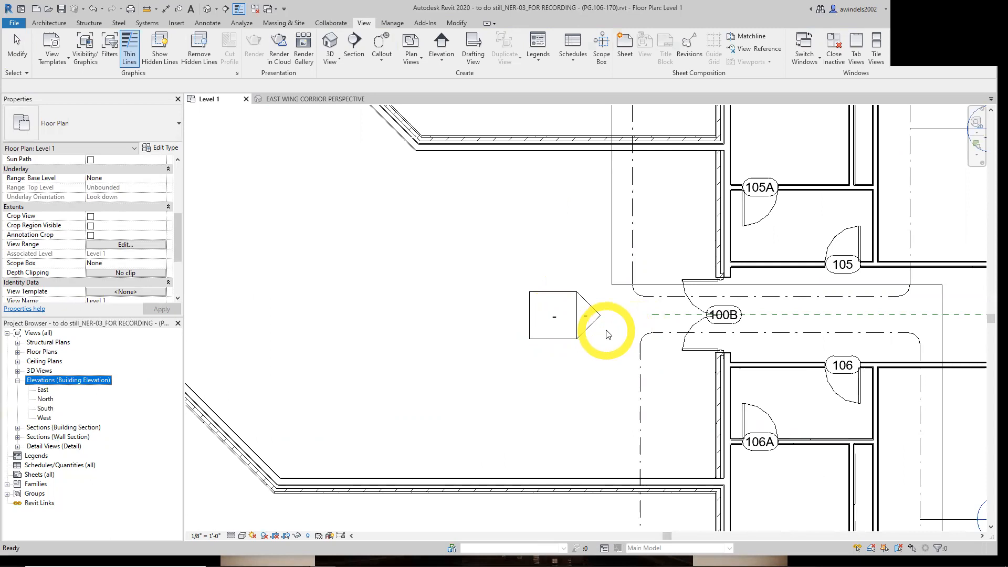
left_click(562, 353)
middle_click_drag(564, 359, 515, 359)
left_click_drag(451, 276, 566, 361)
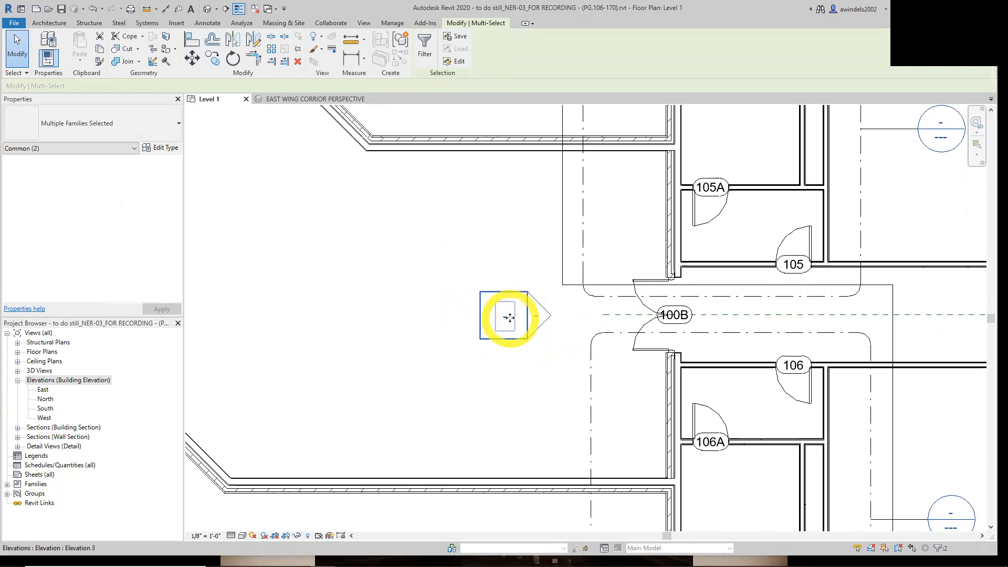
mouse_move(515, 317)
left_mouse_down()
mouse_move(458, 291)
mouse_move(464, 285)
mouse_move(215, 247)
left_mouse_up()
scroll(461, 288, "down", 5)
scroll(460, 285, "down", 5)
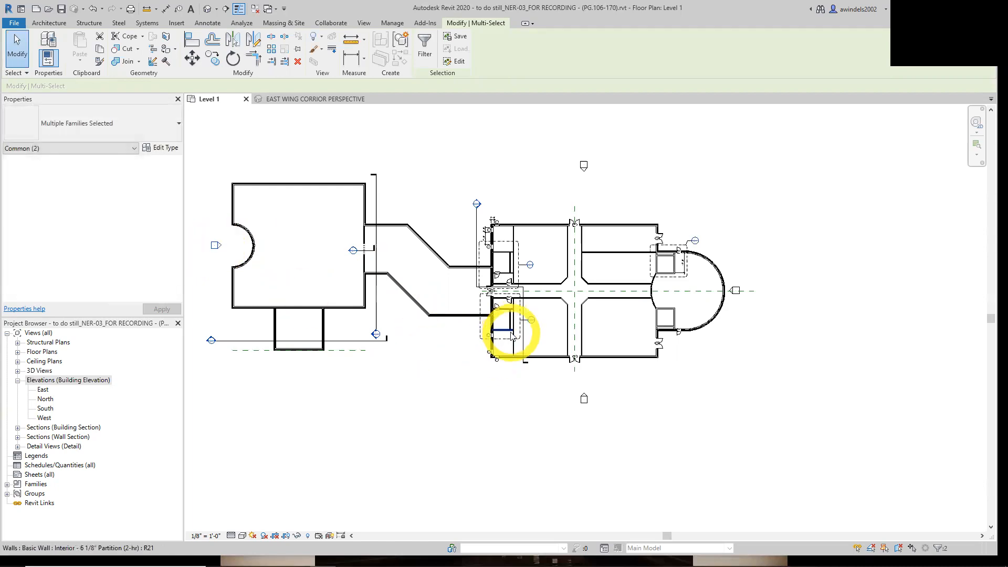
key("Escape")
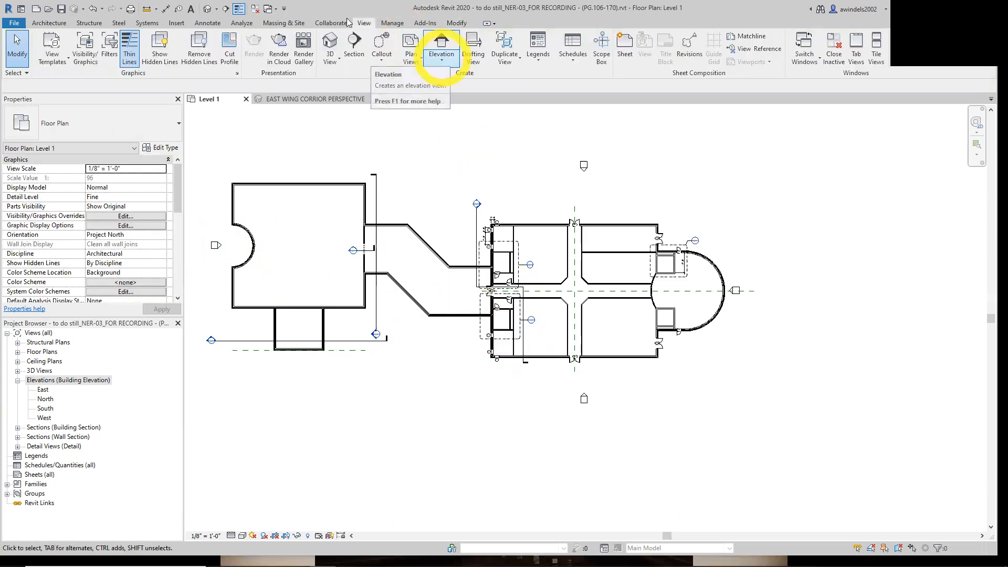
Place a west-facing Building Elevation just east of the small room projecting from the west wing's south side.
left_click(440, 59)
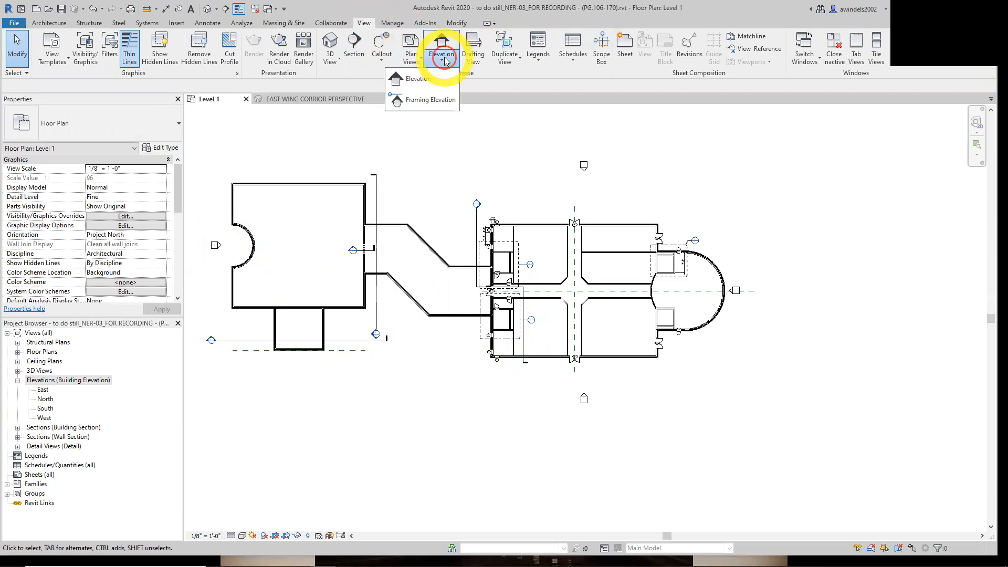
left_click(433, 84)
left_click(79, 135)
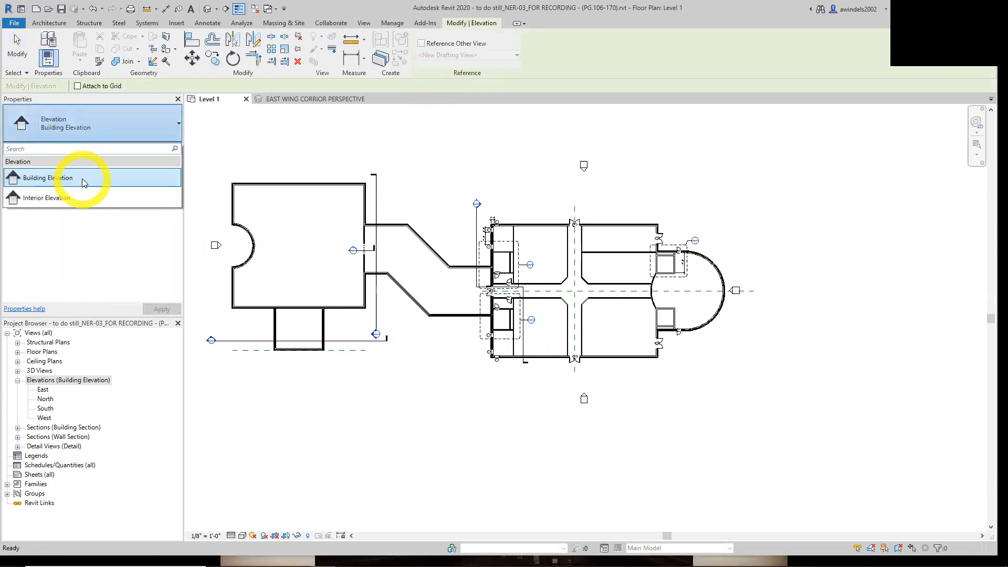
left_click(83, 178)
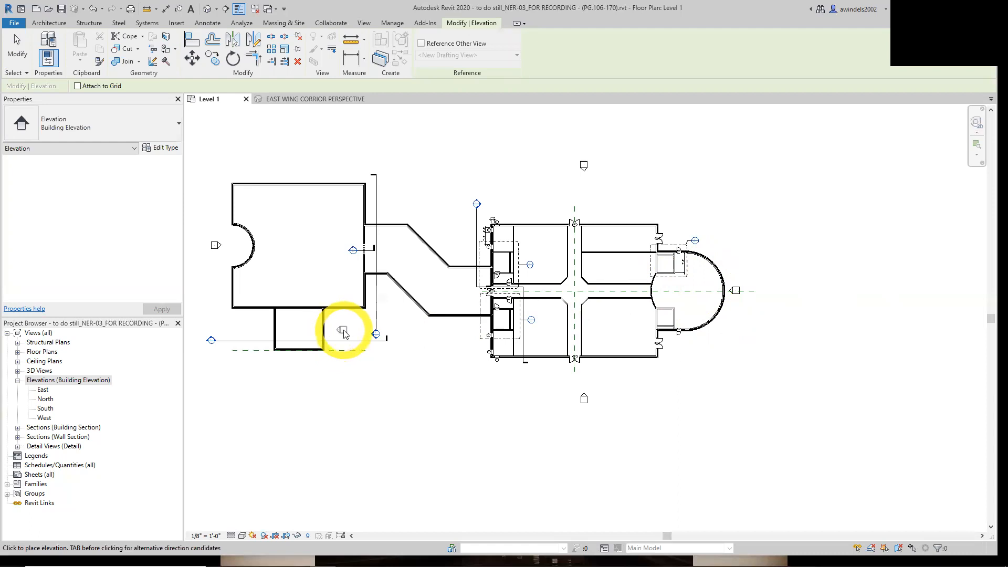
left_click(344, 333)
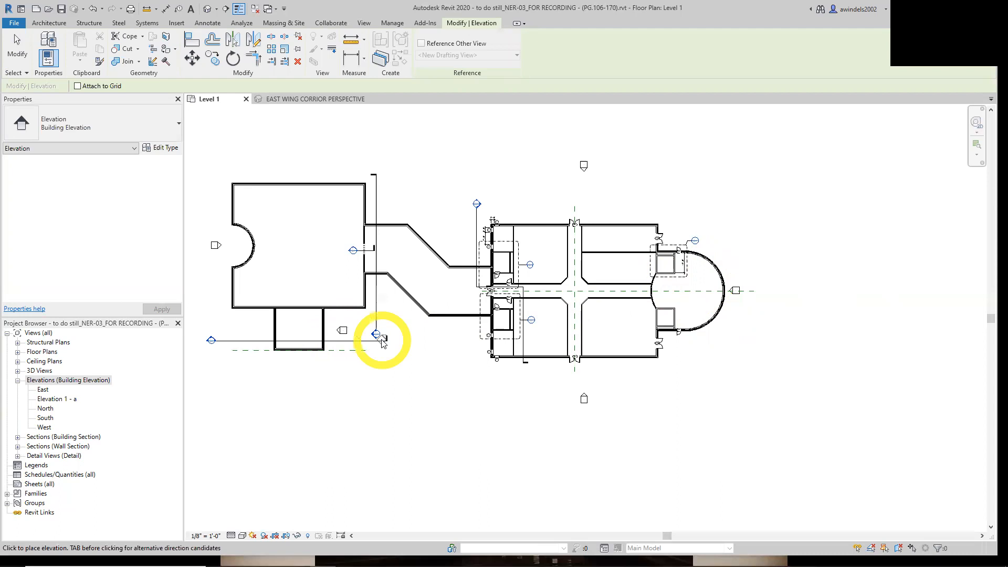
key("Escape")
Extend the new elevation's view extent north past the west wing's south wall.
left_click(339, 330)
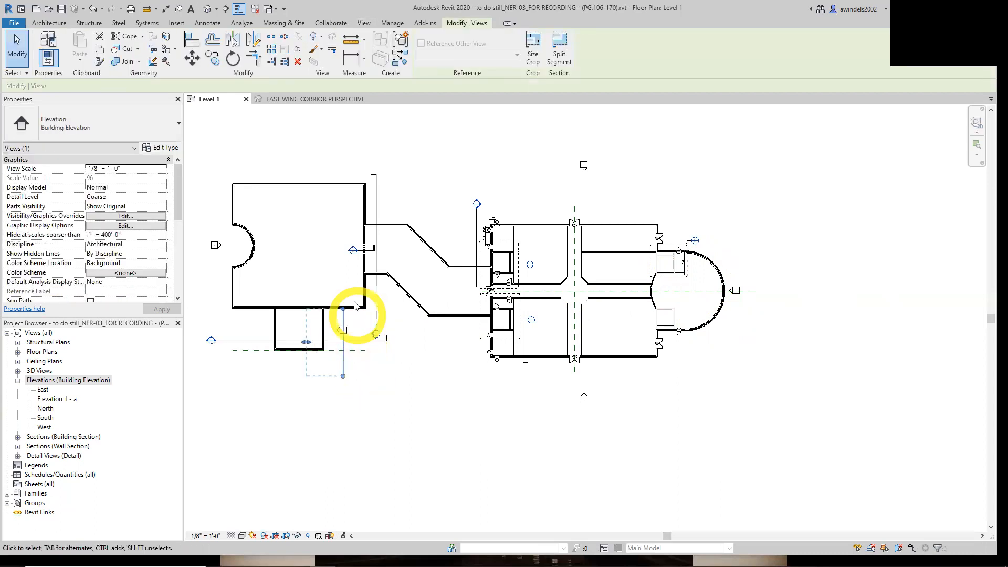
scroll(354, 309, "up", 2)
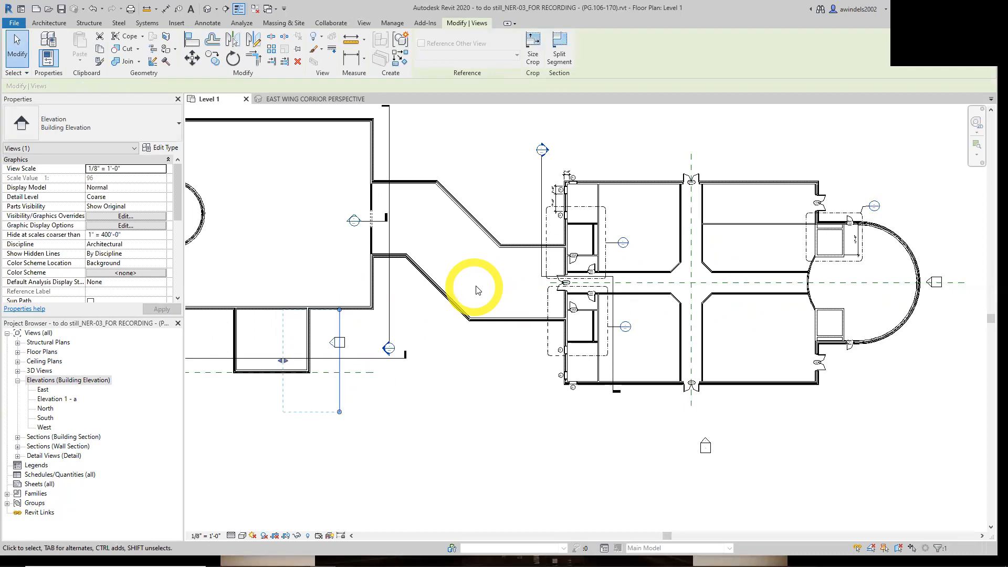
left_click_drag(339, 310, 339, 274)
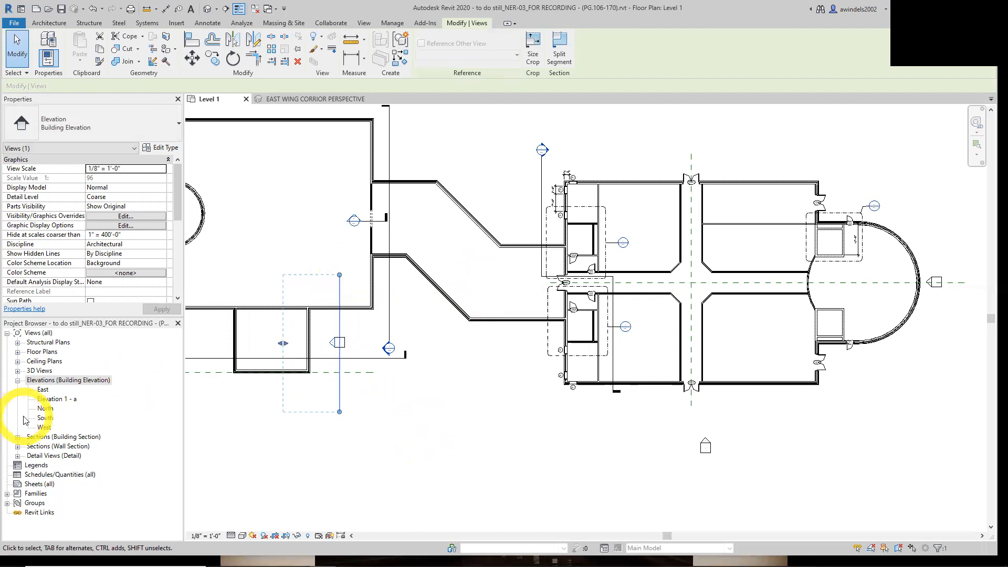
Rename the elevation view Elevation 1 - a as WEST WING SOUTHEAST ELEVATION.
left_click(60, 399)
left_click(60, 399)
type("WEST WI")
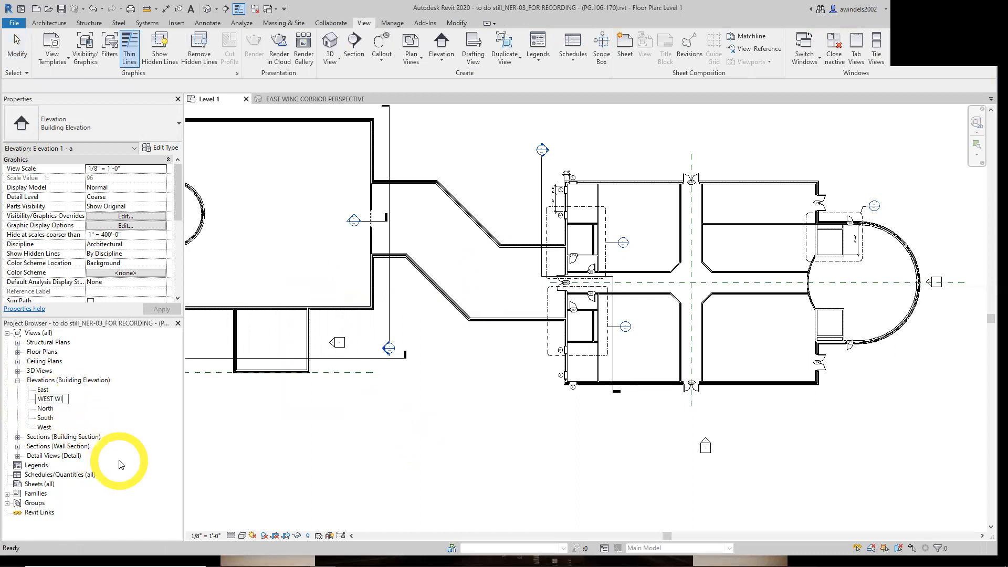
type("UNG SOUTHEAST ELEVATION")
key("Return")
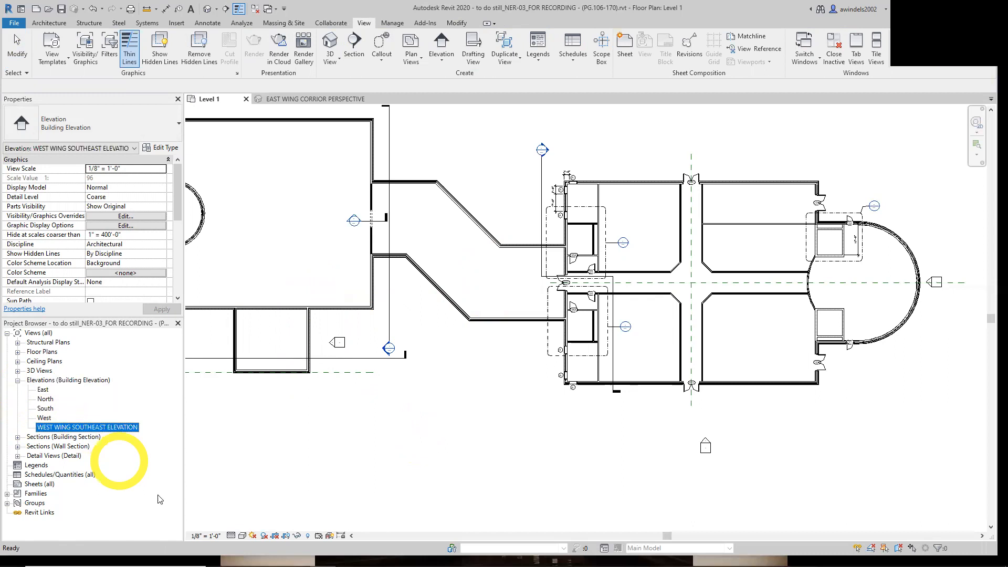
Open the WEST WING SOUTHEAST ELEVATION view and set its scale to 1/4" = 1'-0".
double_click(105, 427)
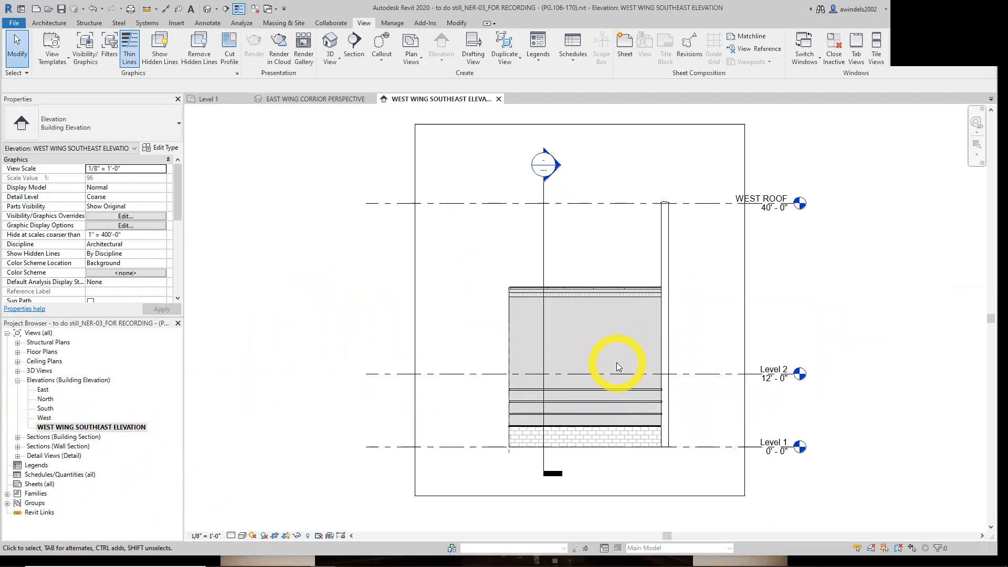
left_click(211, 536)
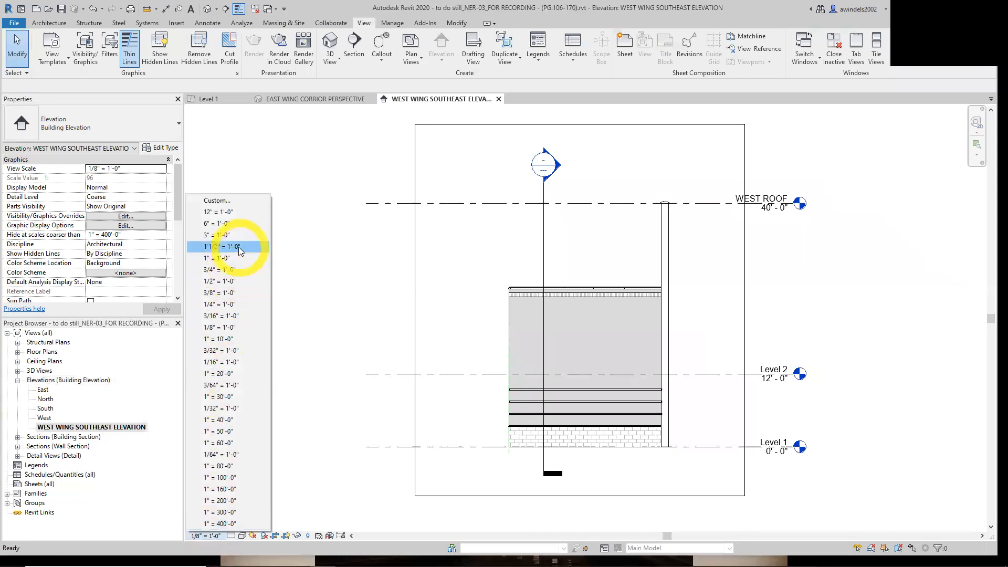
left_click(238, 304)
middle_click_drag(745, 460, 681, 448)
middle_click(684, 448)
middle_click(683, 447)
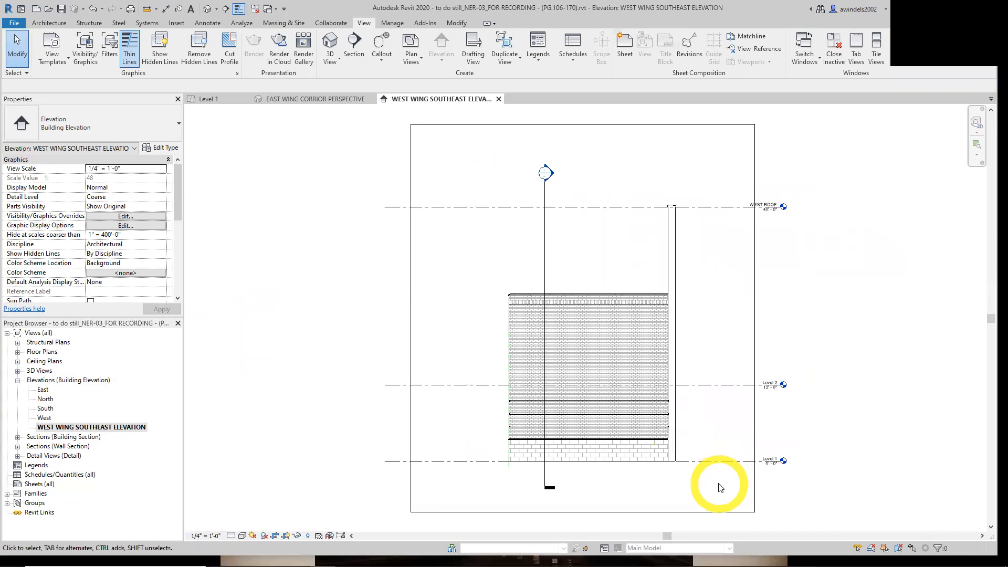
Set the southeast elevation's detail level to Fine and return to the Level 1 floor plan.
left_click(231, 535)
left_click(243, 523)
middle_click_drag(772, 441, 798, 443)
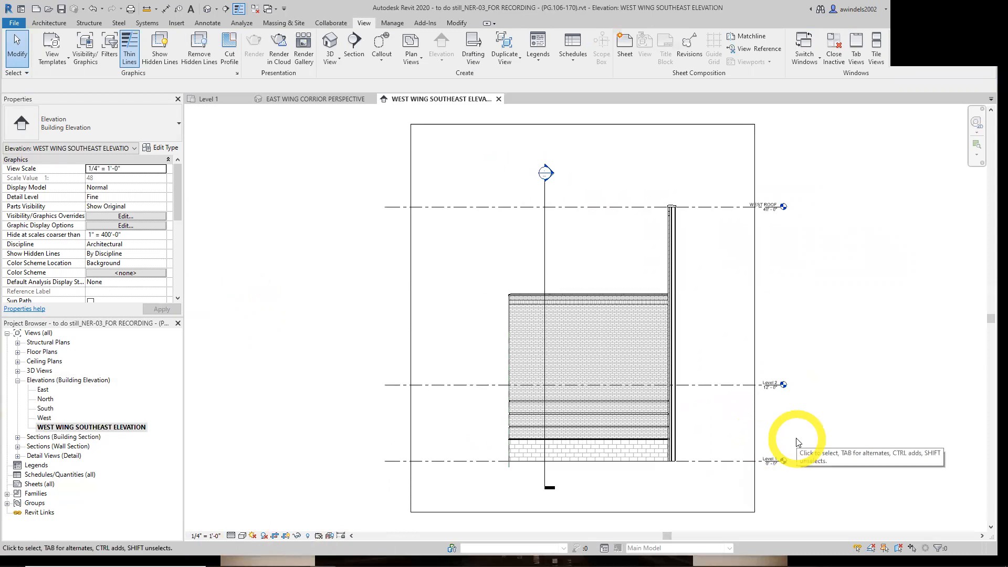
left_click(18, 42)
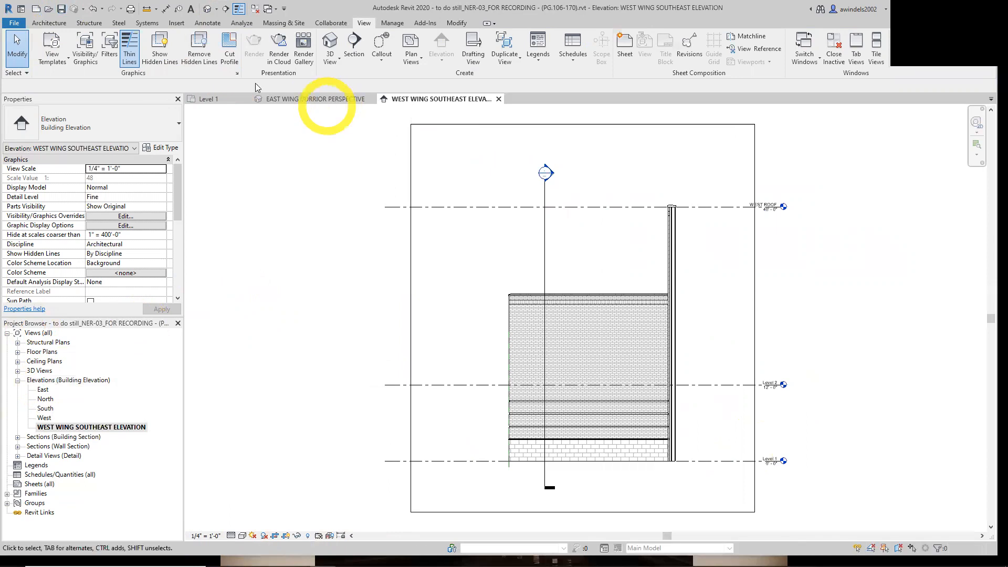
left_click(202, 99)
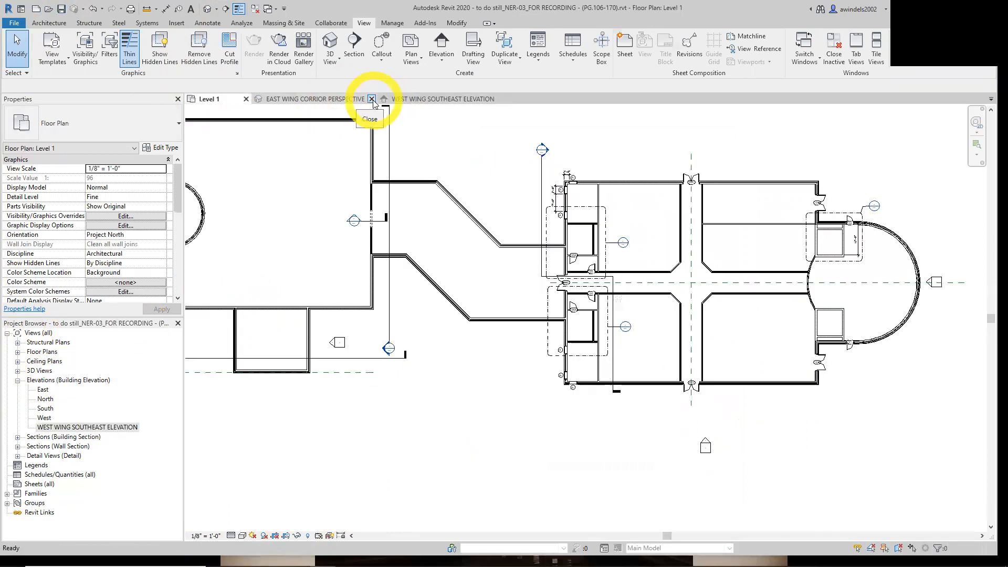
Close the east wing perspective and southeast elevation views, keeping the whole Level 1 floor plan in view.
left_click(372, 99)
left_click(374, 99)
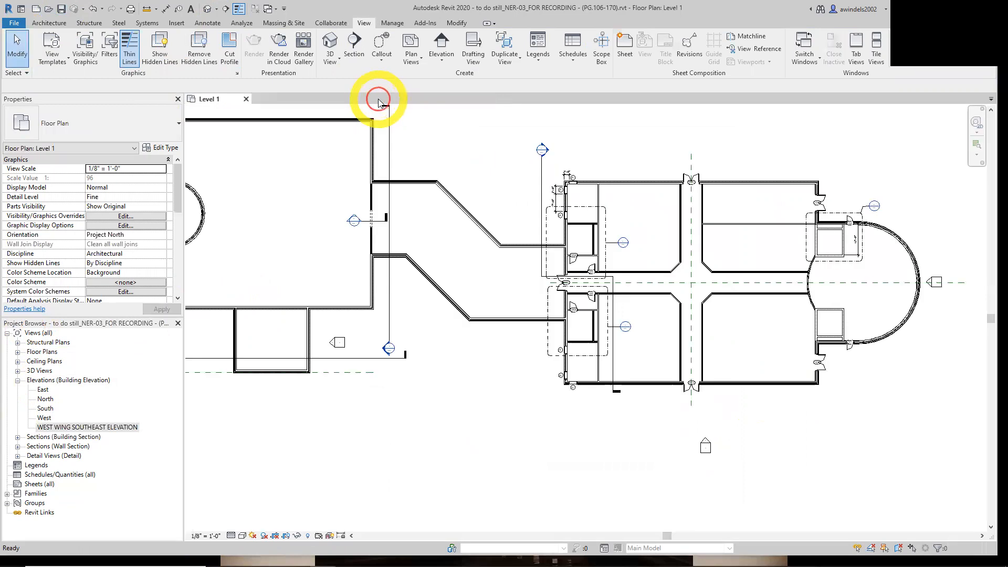
middle_click(457, 254)
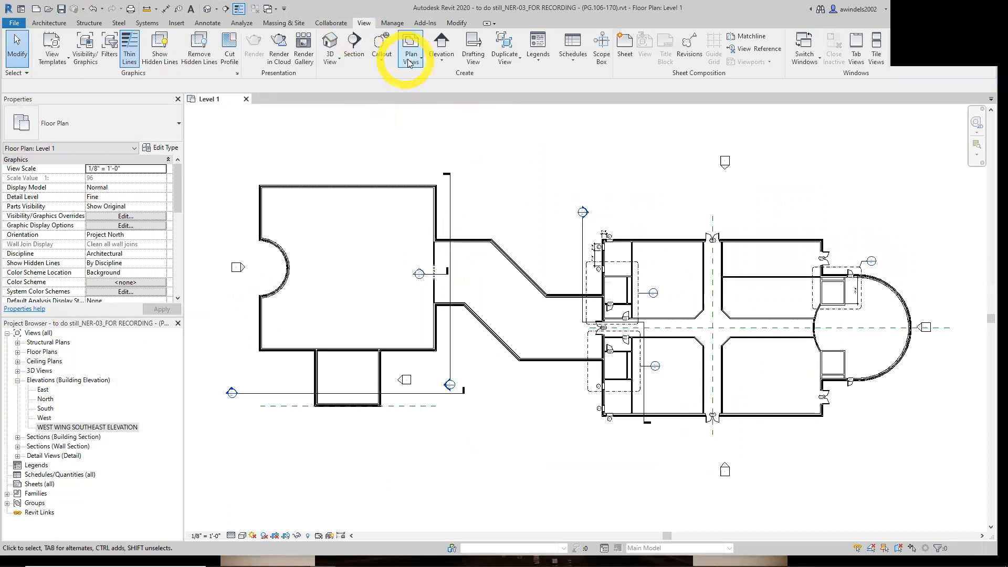
Place an Interior Elevation marker facing north in the east wing corridor, just east of doors 105 and 106.
left_click(441, 59)
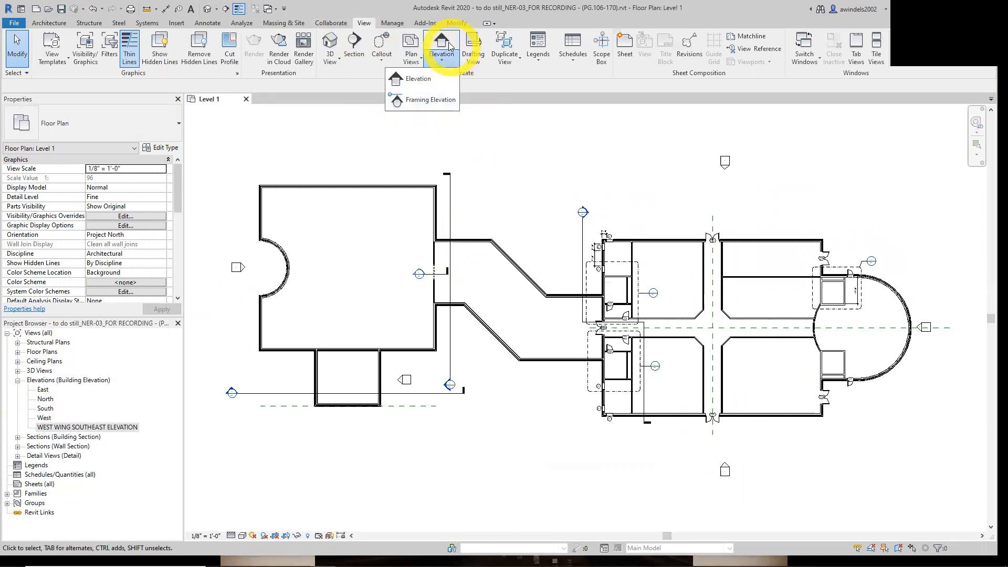
left_click(416, 79)
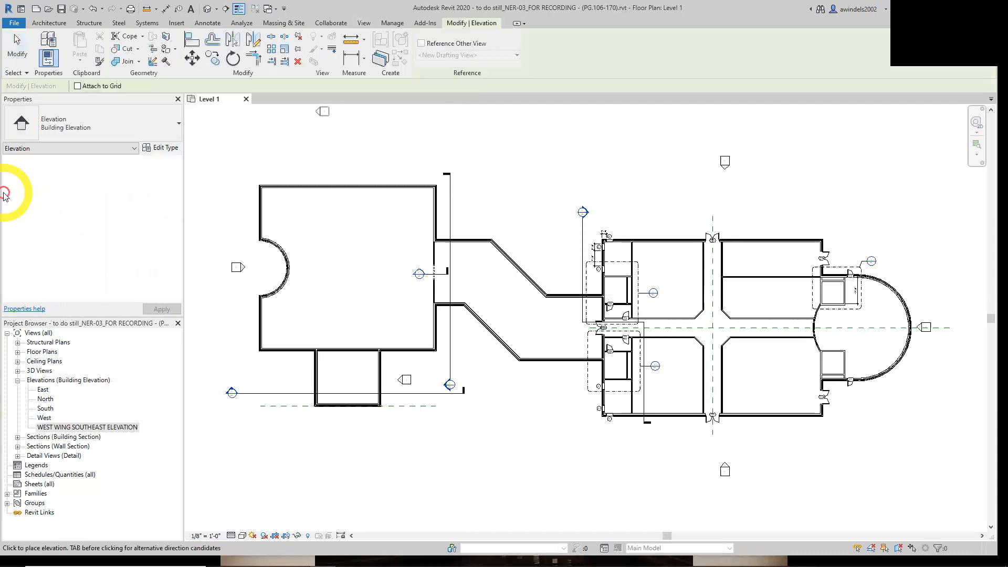
left_click(62, 128)
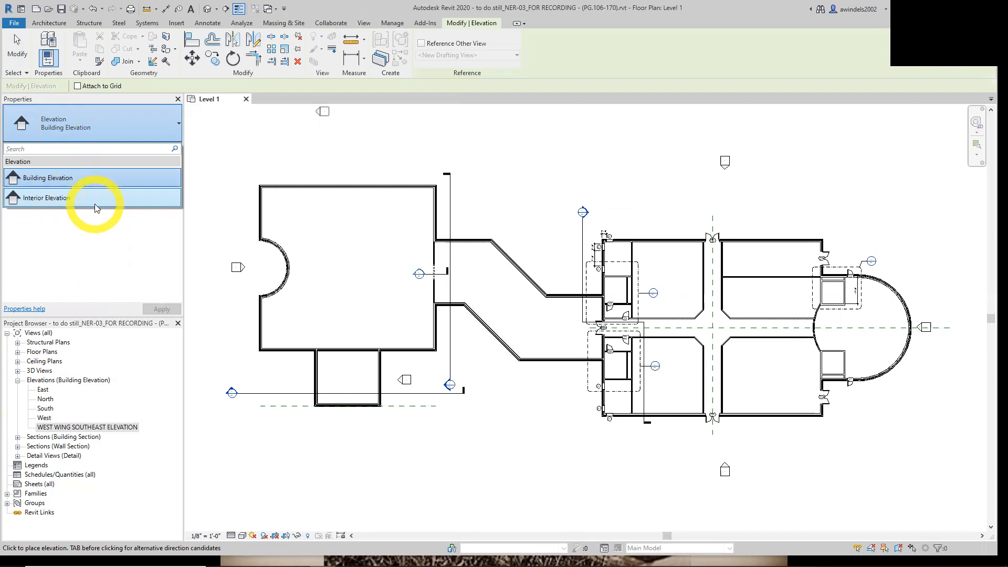
left_click(84, 198)
scroll(652, 330, "up", 2)
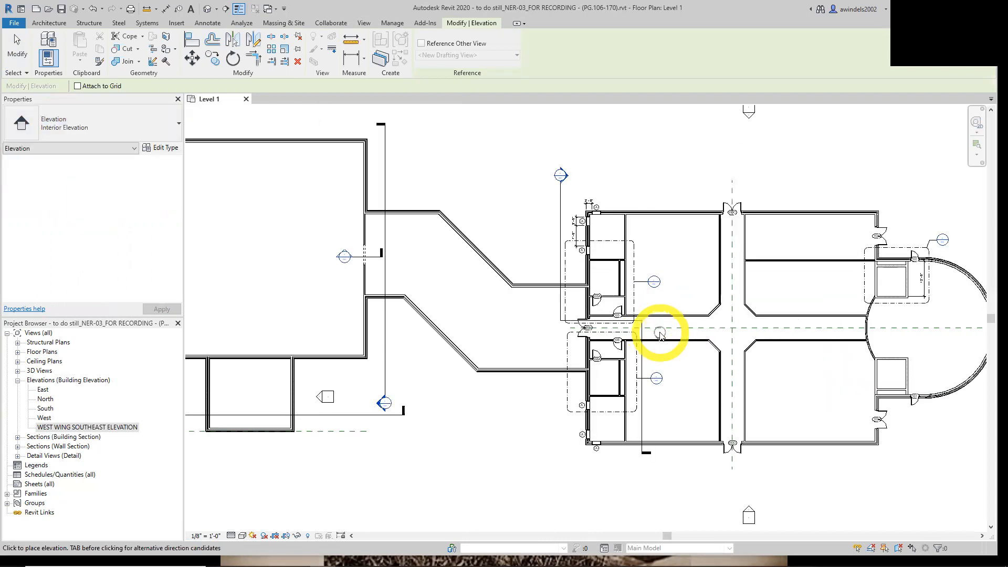
scroll(658, 335, "up", 2)
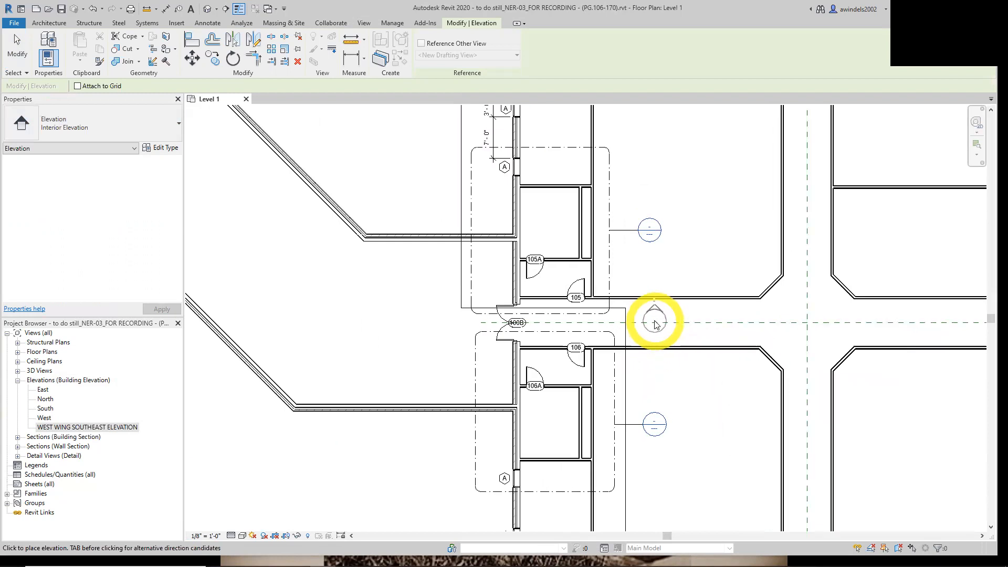
left_click(655, 323)
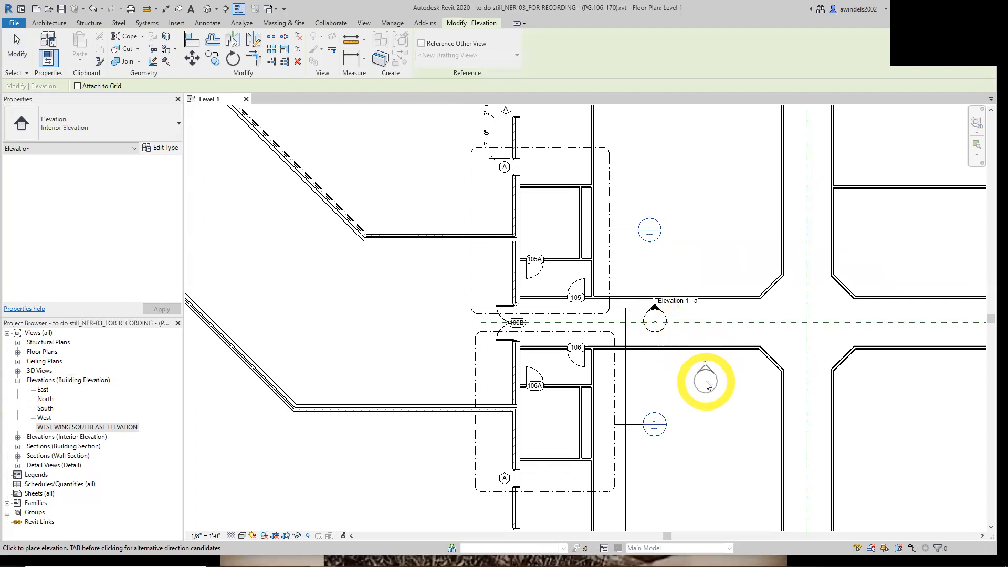
key("Escape")
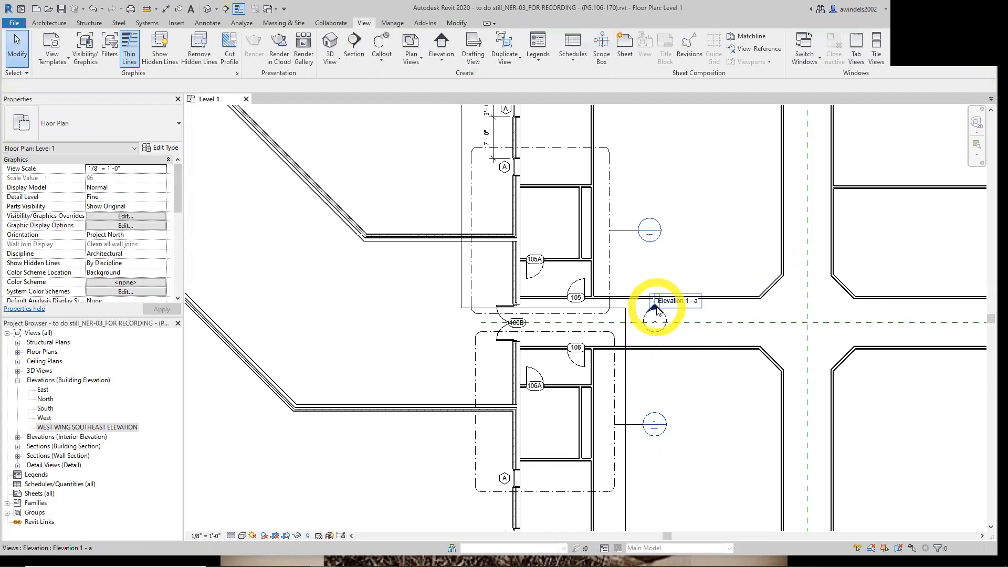
Examine the corridor elevation's extents on the plan, check its elevation view, and return to Level 1.
left_click(656, 309)
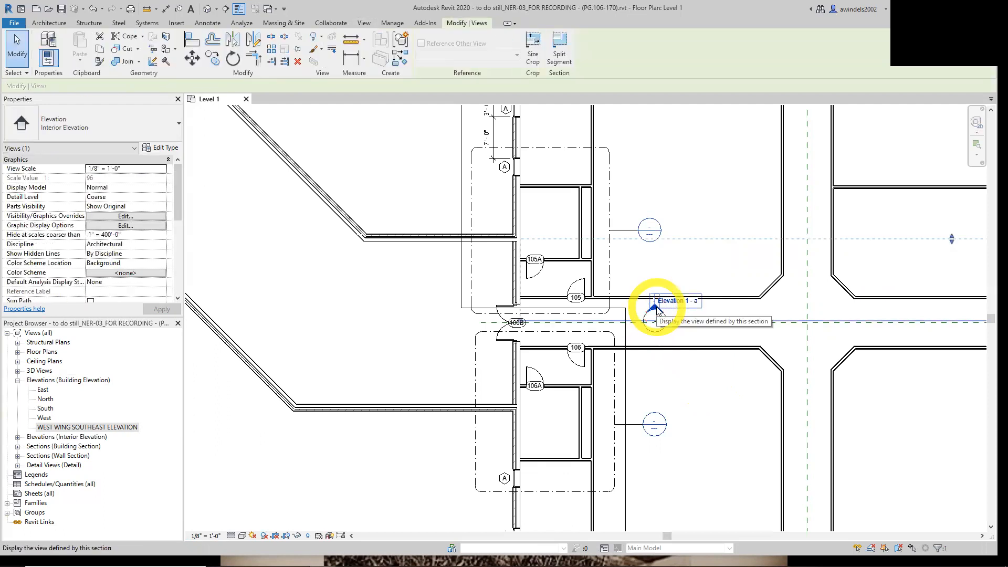
scroll(676, 291, "down", 3)
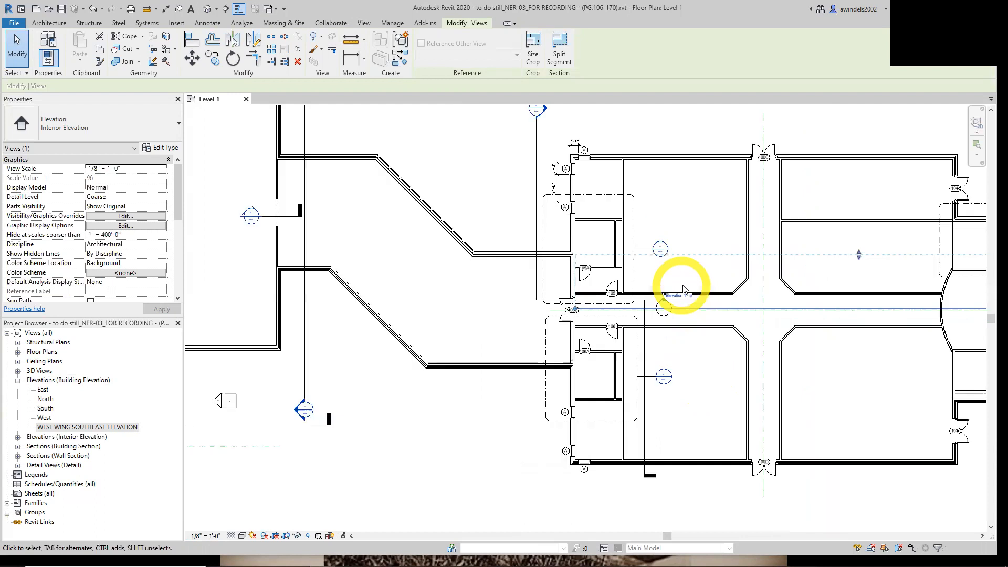
left_click(477, 315)
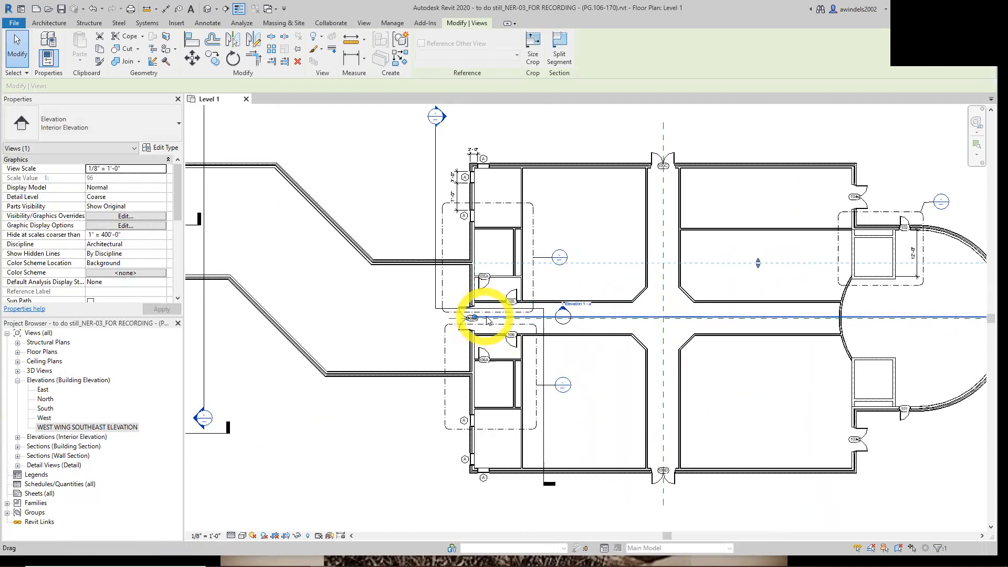
middle_click_drag(692, 304, 465, 301)
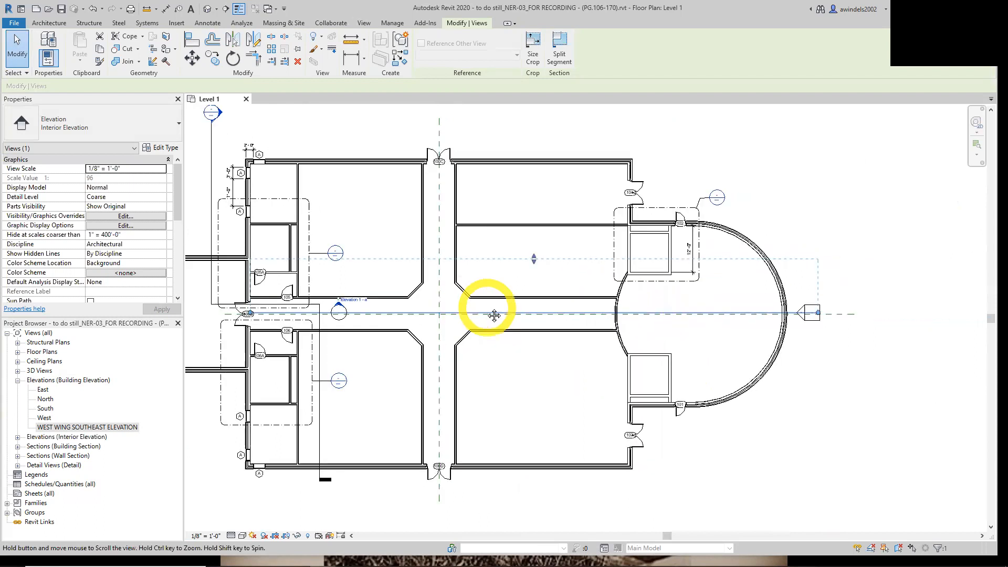
middle_click_drag(624, 319, 861, 309)
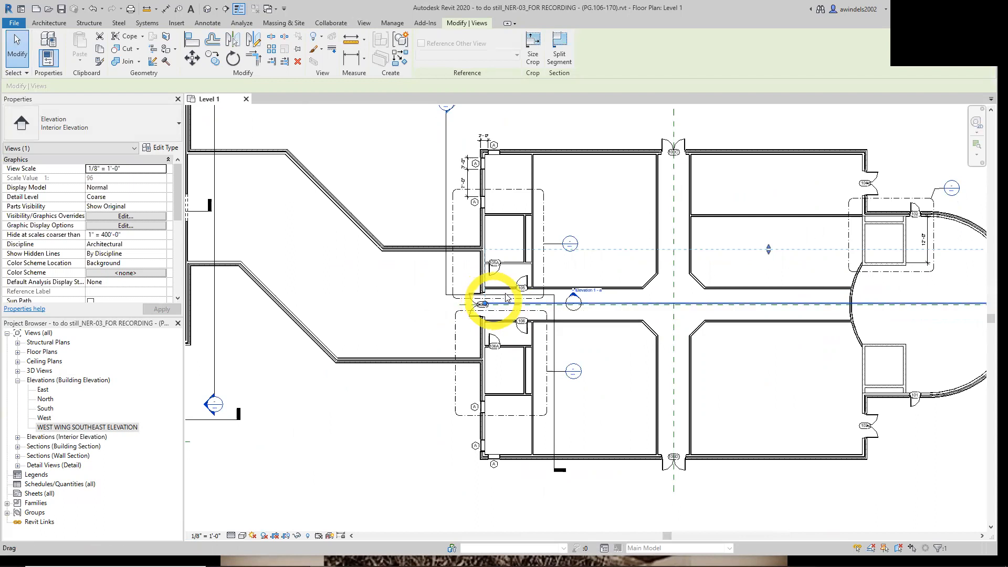
double_click(592, 295)
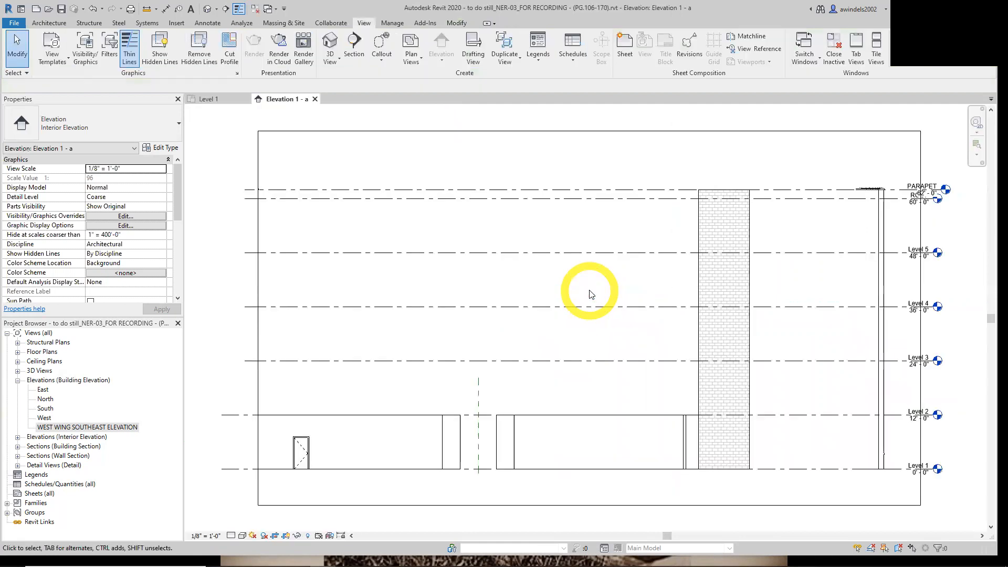
left_click(315, 99)
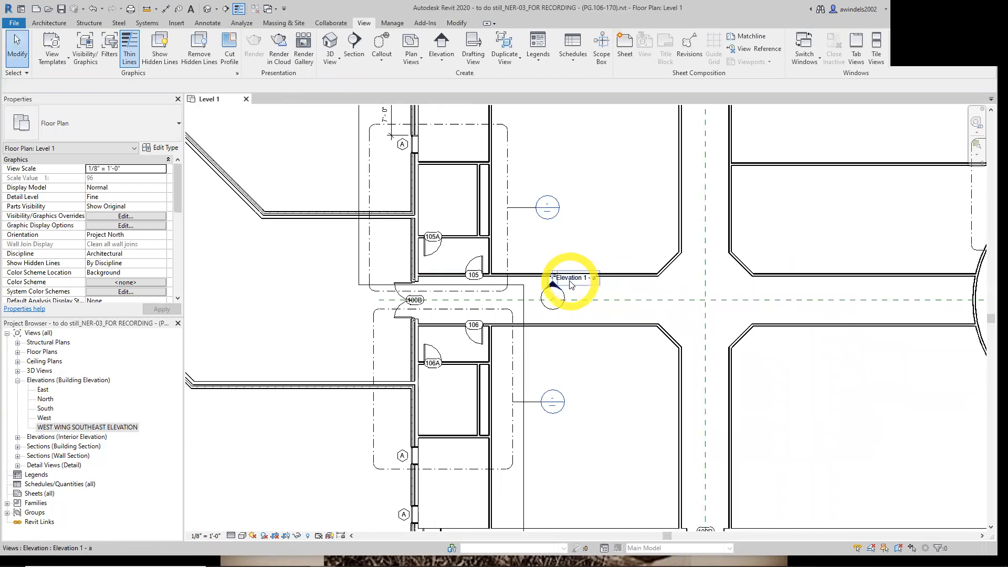
Rename the interior elevation Elevation 1 - a as EAST WING CORRIDOR NORTH ELEVATION.
left_click(571, 283)
left_click(569, 281)
left_click(569, 279)
left_click(569, 279)
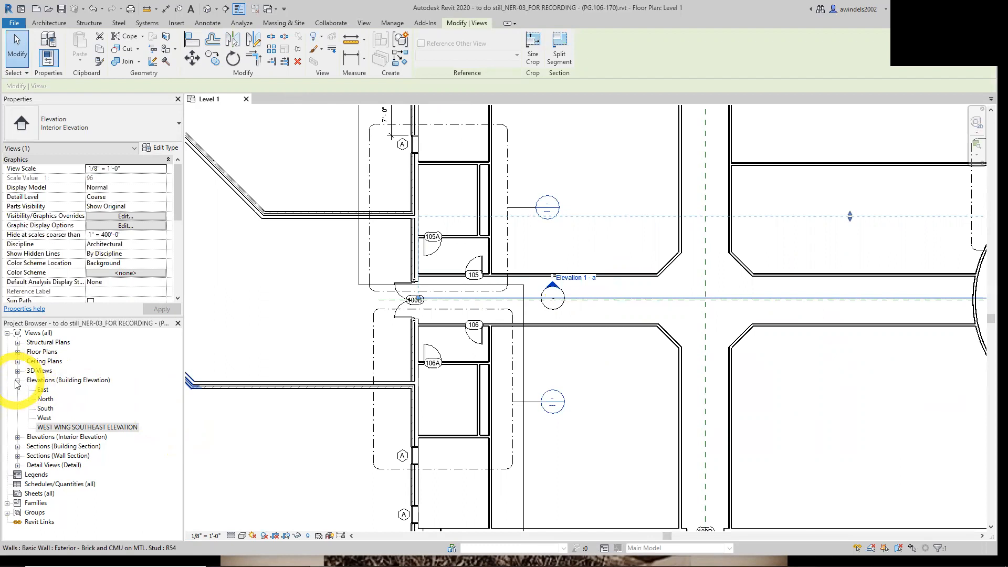
left_click(17, 351)
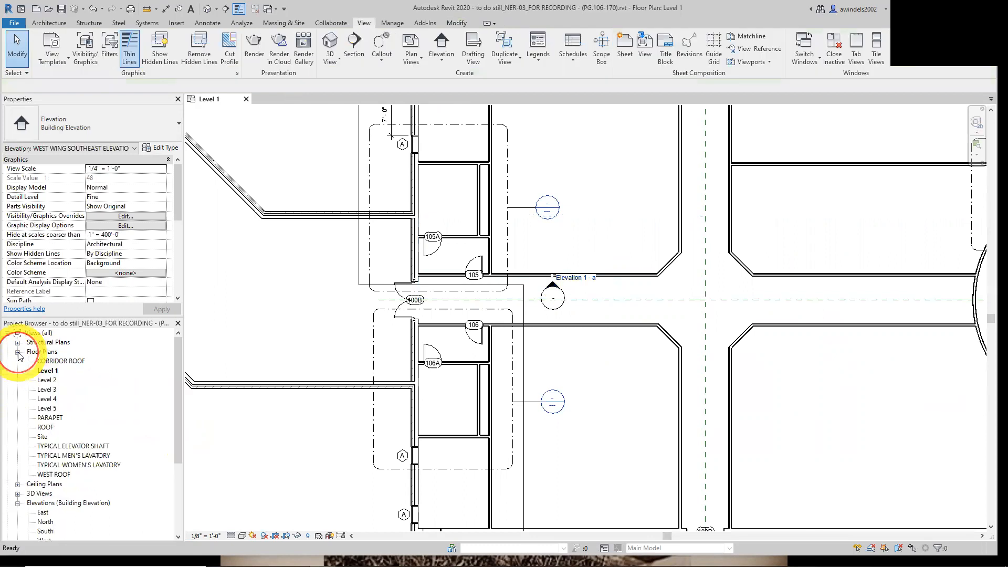
left_click(18, 351)
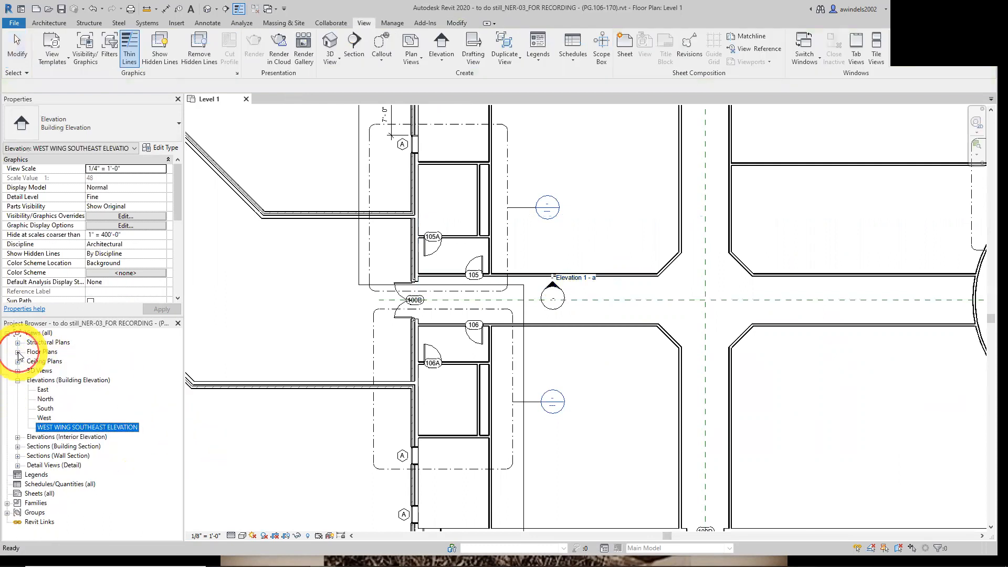
left_click(17, 380)
left_click(18, 389)
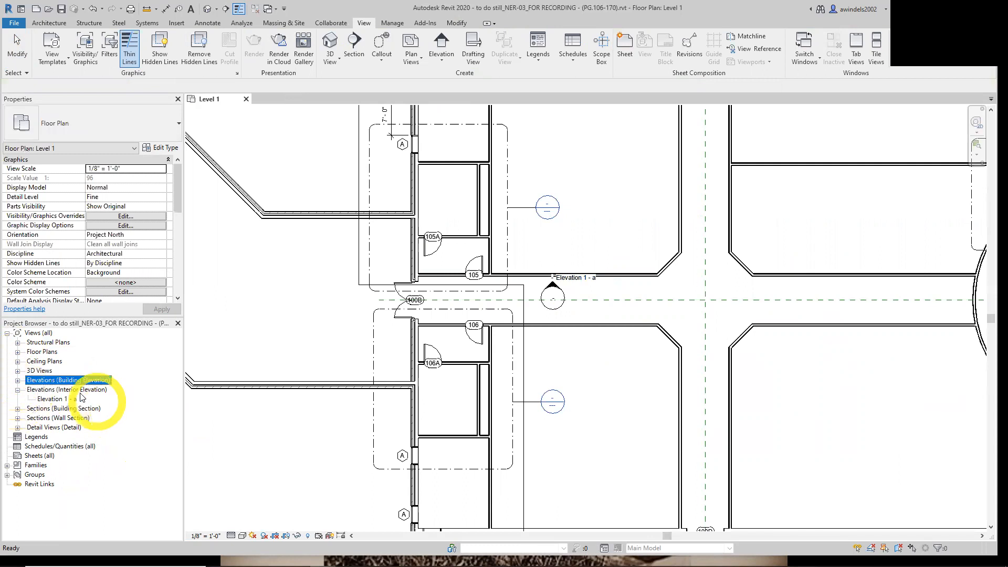
left_click(68, 400)
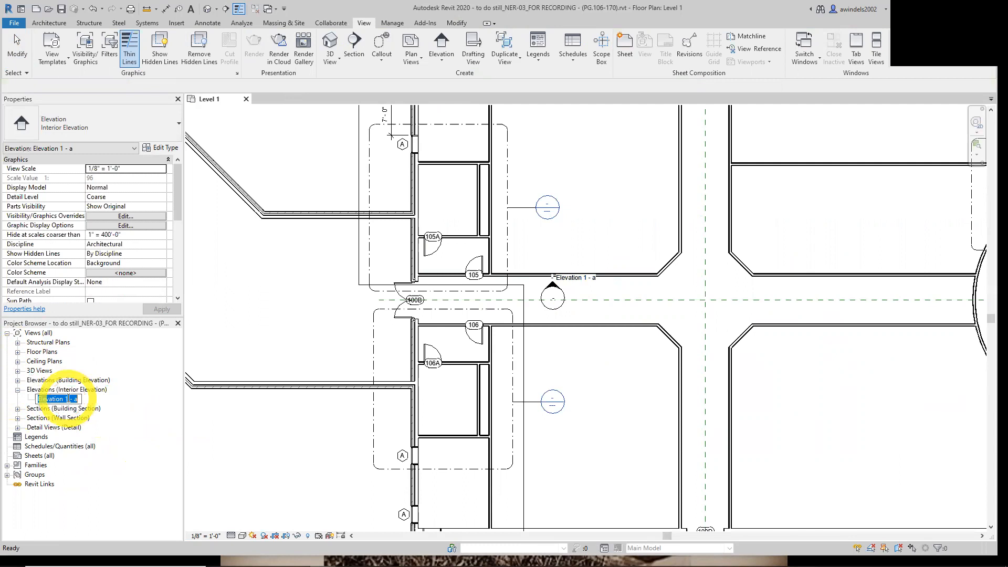
type("E")
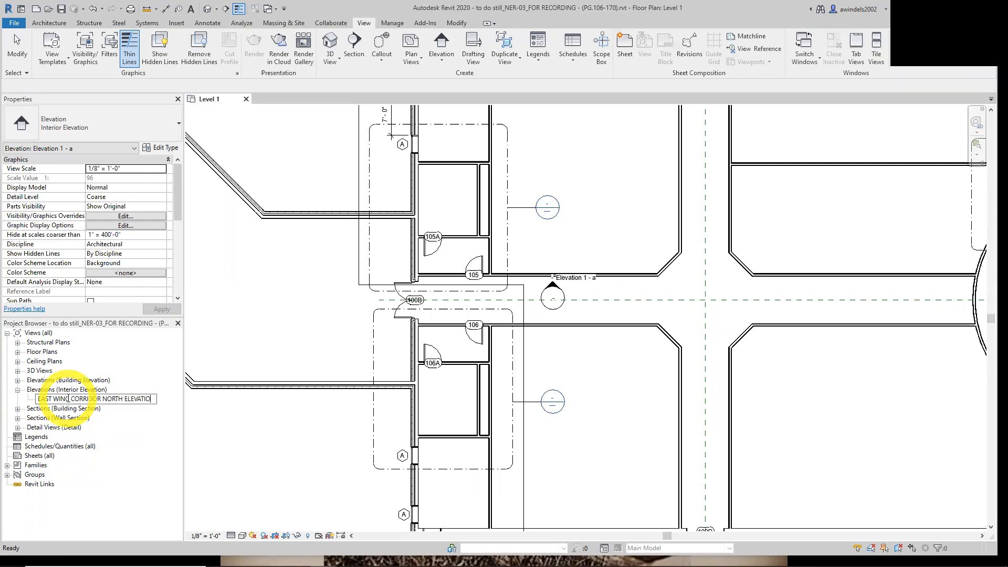
key("Return")
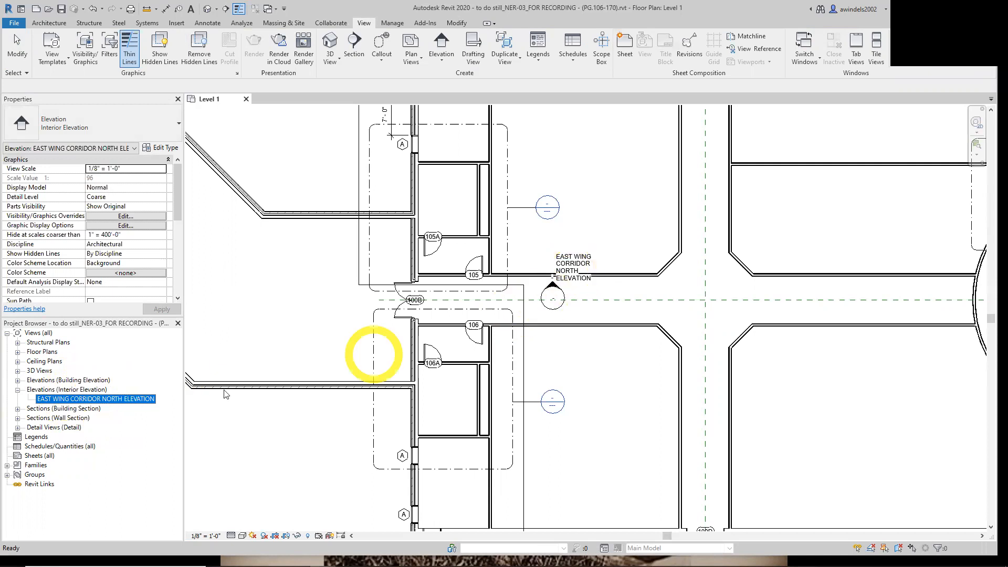
Open the EAST WING CORRIDOR NORTH ELEVATION view and lower its upper crop boundary to between Level 2 and Level 3.
double_click(146, 395)
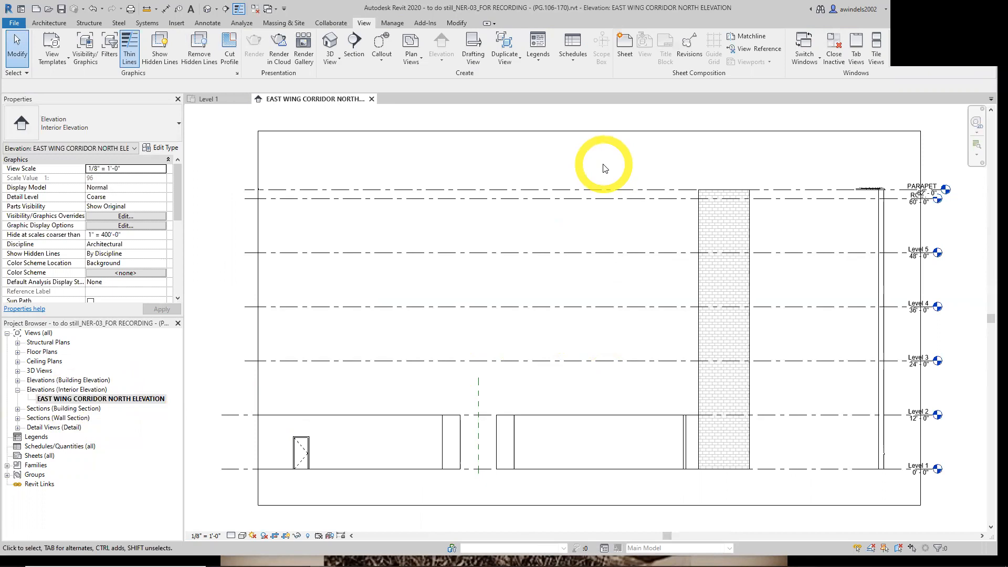
left_click(596, 132)
left_click_drag(597, 281, 605, 391)
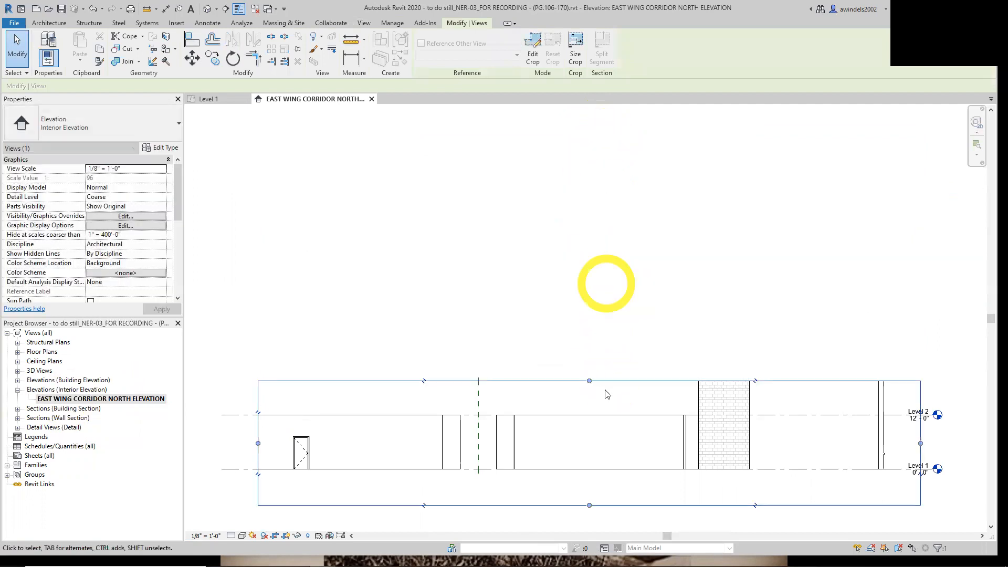
left_click(606, 318)
scroll(598, 312, "up", 2)
scroll(596, 316, "down", 2)
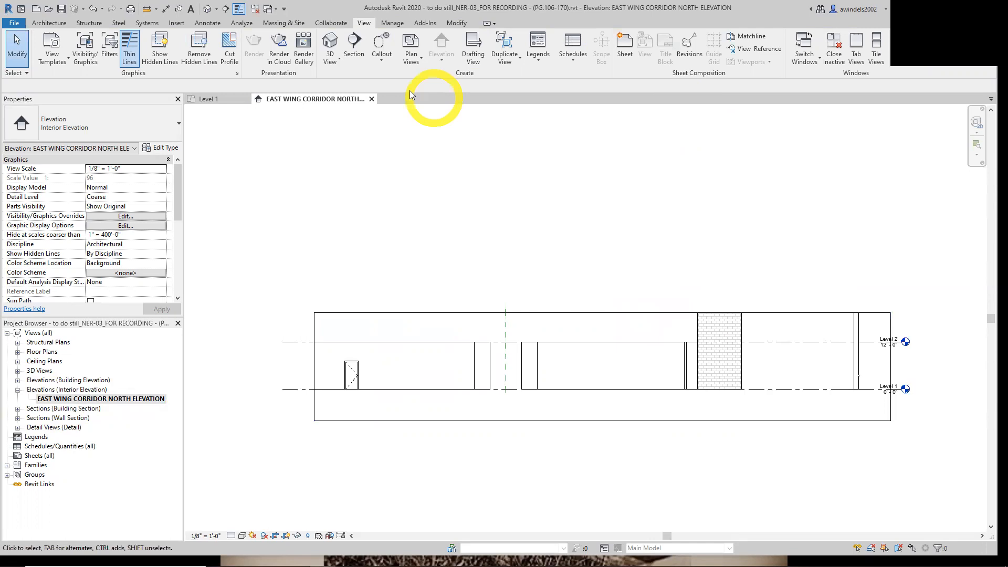
Close the corridor elevation view, fit the Level 1 floor plan, and save the project.
left_click(371, 98)
left_click(917, 302)
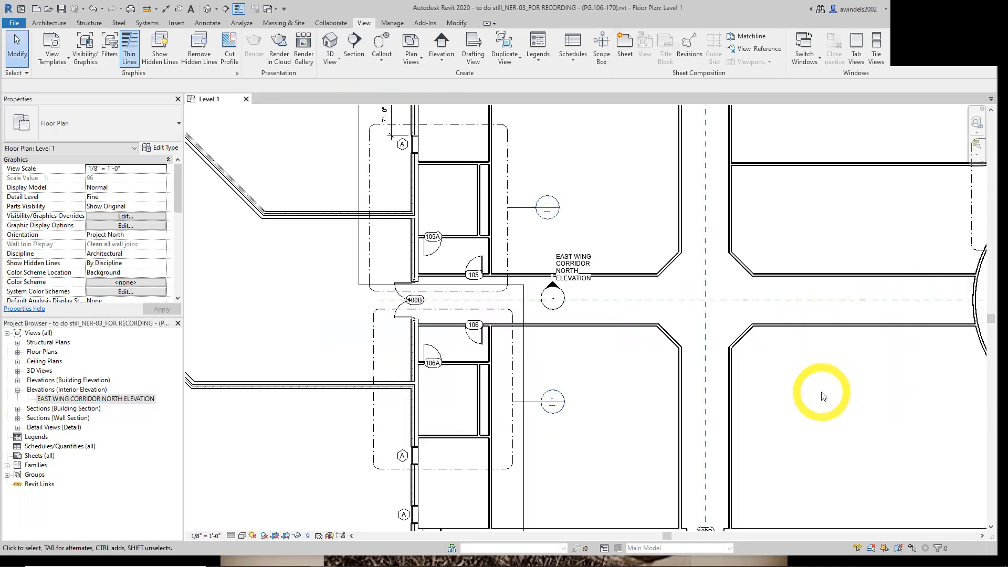
middle_click(823, 394)
middle_click(823, 394)
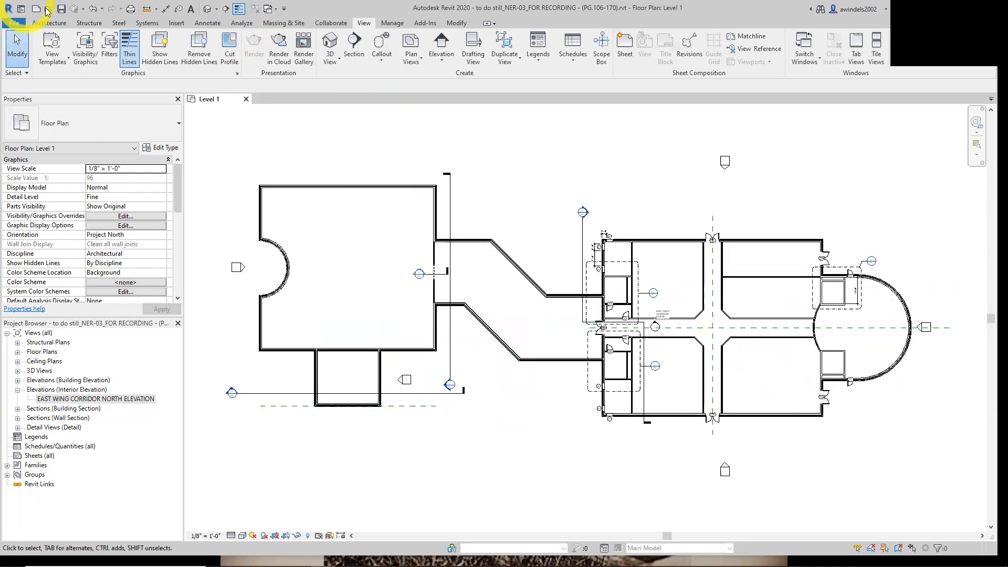
left_click(61, 9)
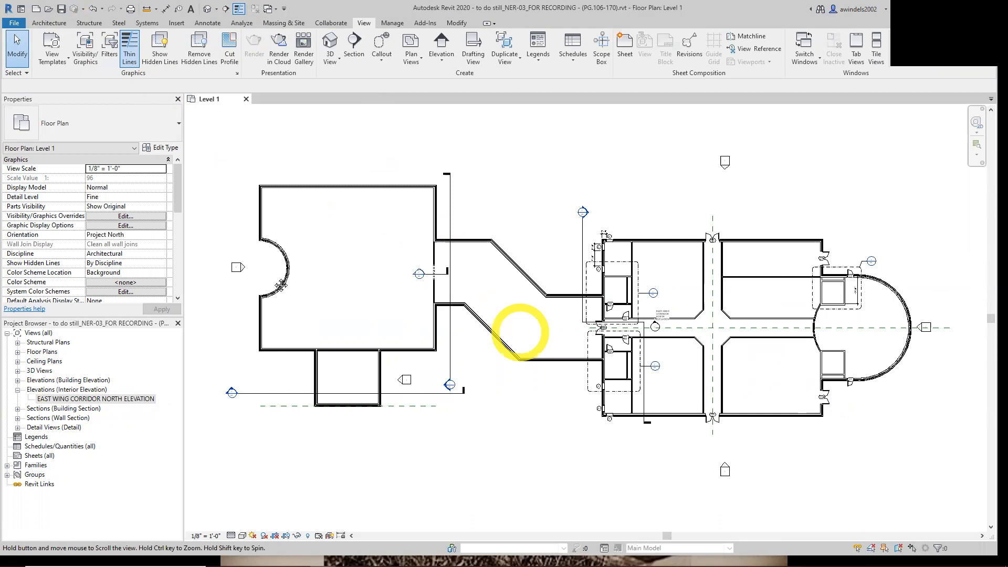
Place an Interior Elevation marker facing north between the two elevator shafts in the east wing's semicircular area.
scroll(504, 310, "up", 6)
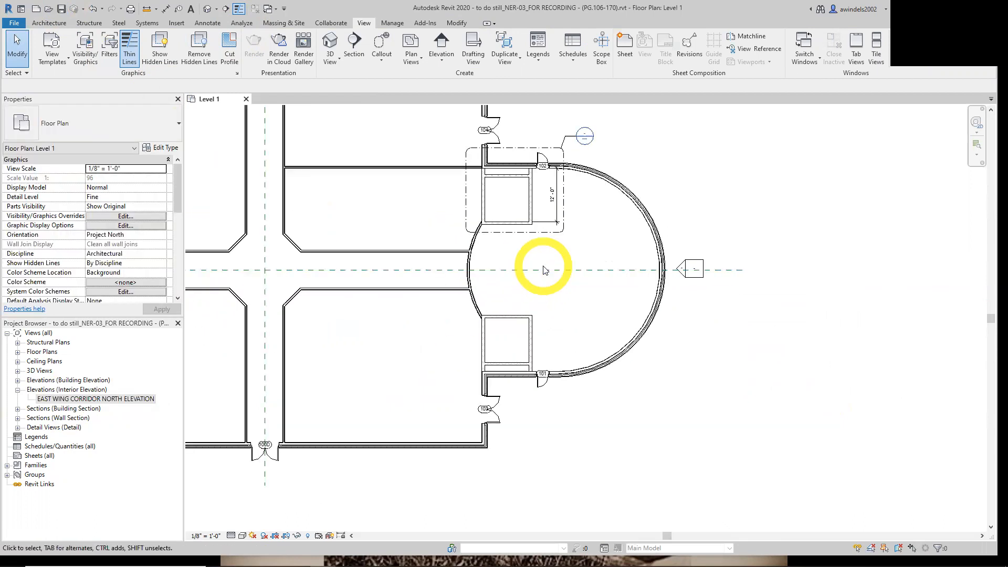
middle_click_drag(558, 291, 556, 315)
scroll(560, 312, "up", 1)
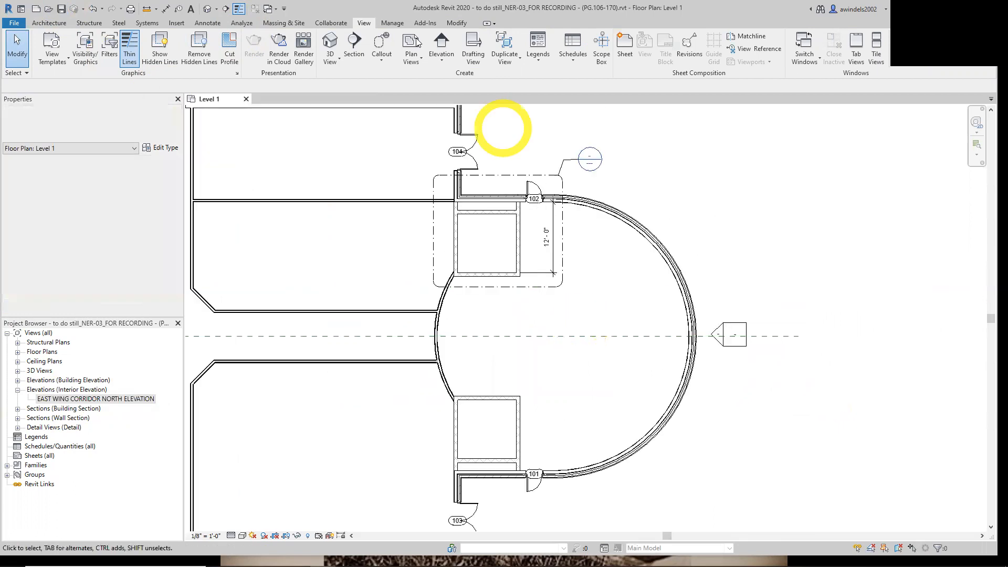
left_click(441, 59)
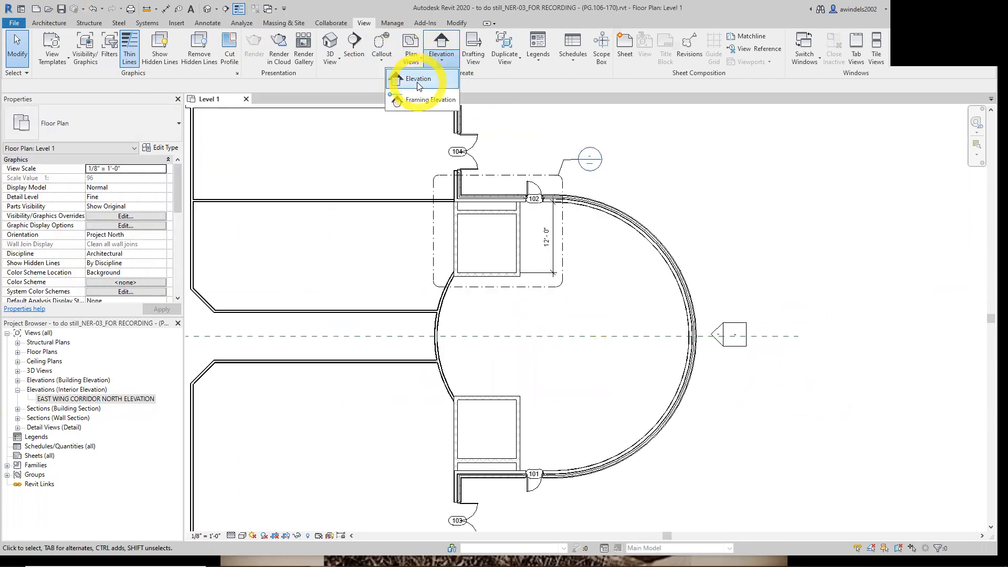
left_click(416, 79)
left_click(68, 121)
left_click(77, 194)
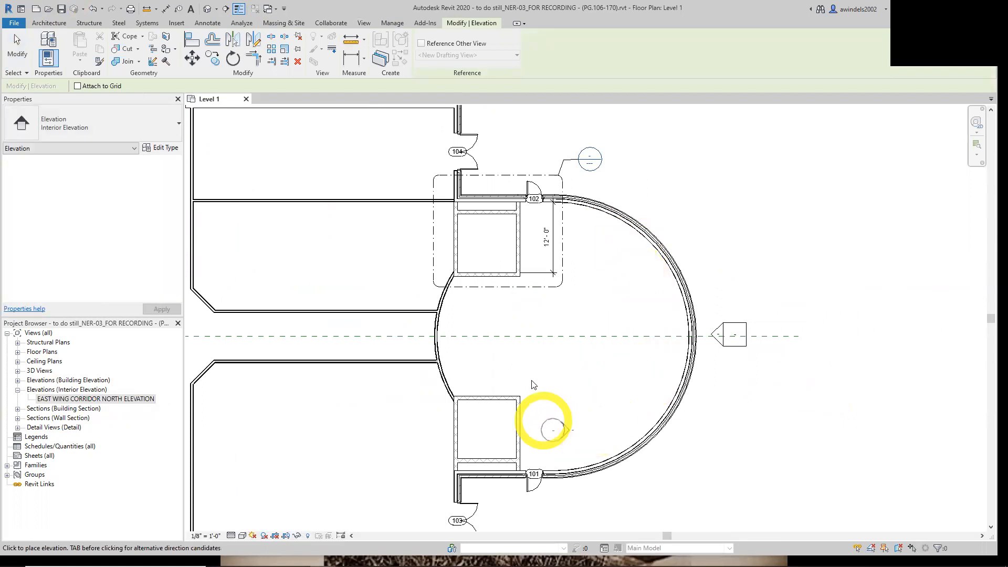
left_click(491, 331)
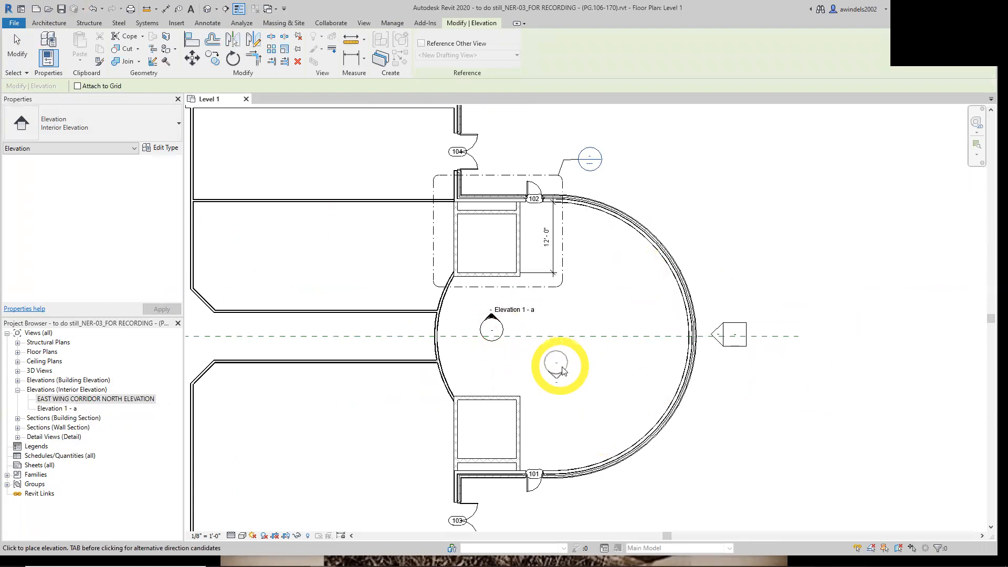
key("Escape")
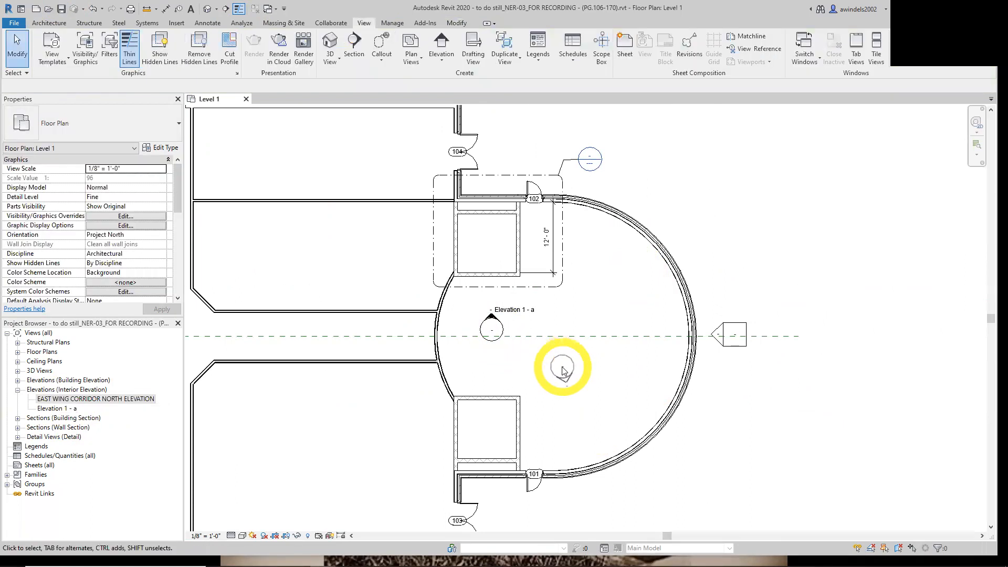
Move the interior elevation marker east along the reference plane, away from between the elevator shafts and into the semicircular entry area.
left_click(493, 318)
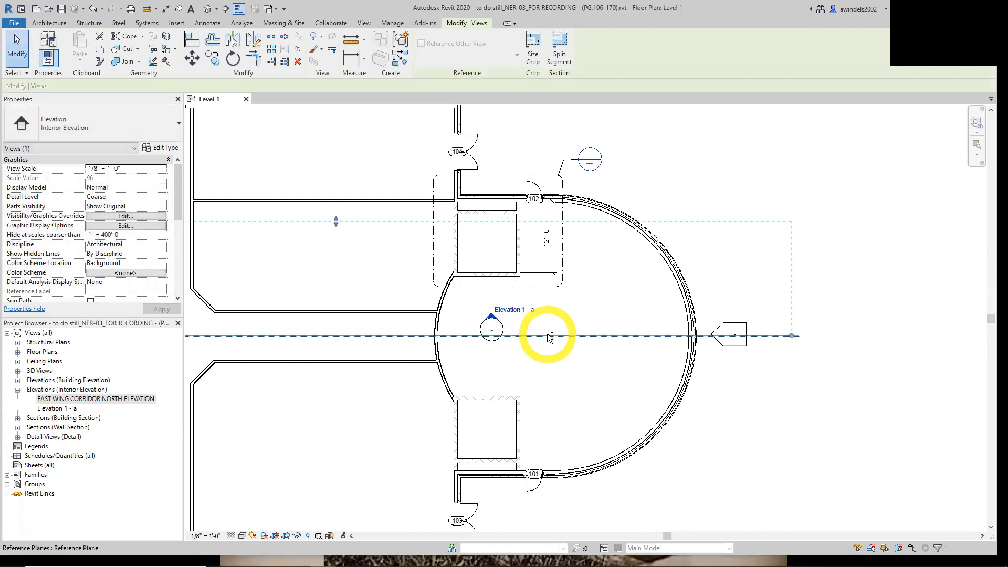
key("Escape")
left_click(495, 320)
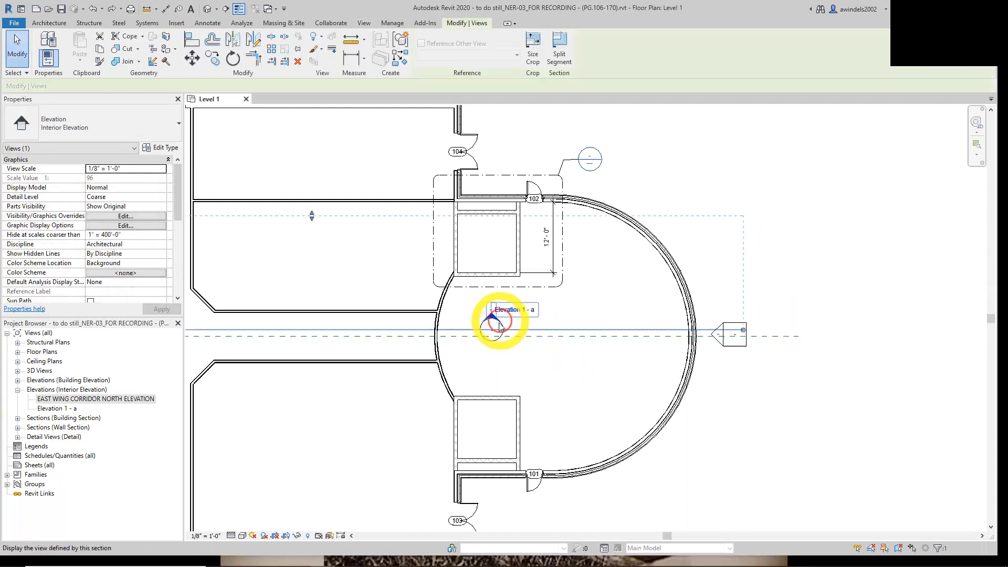
left_click(491, 330)
left_click_drag(492, 331, 621, 342)
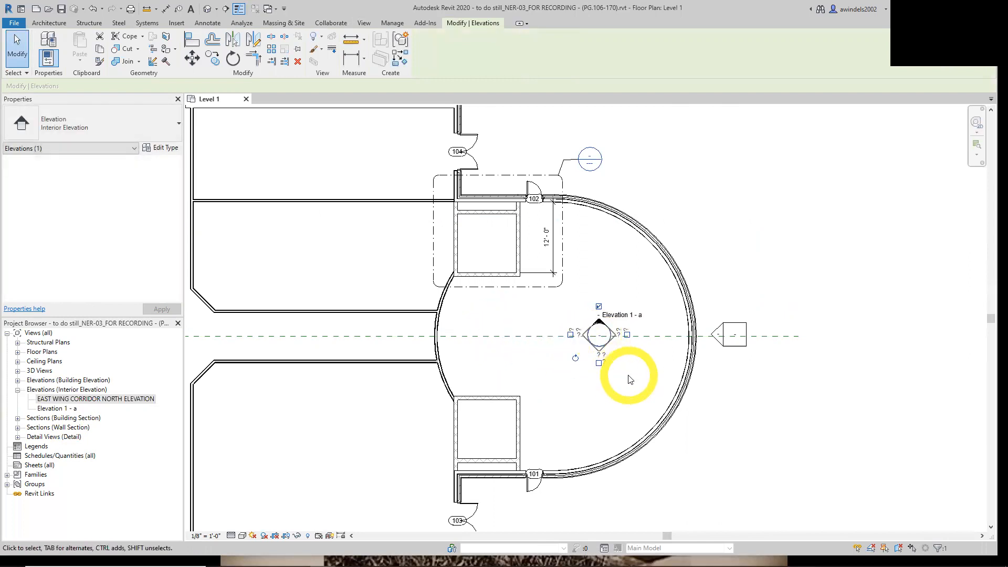
left_click(629, 378)
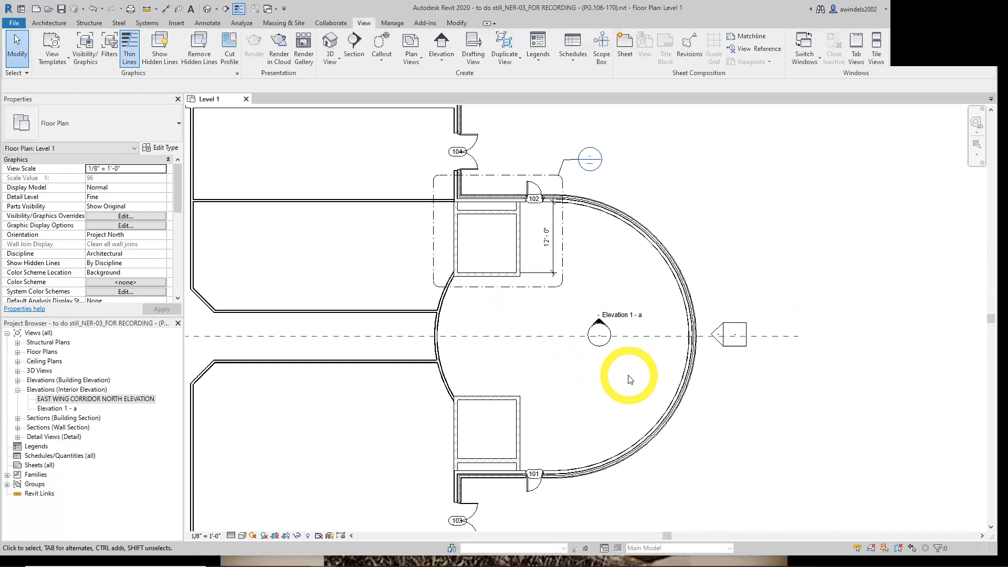
middle_click_drag(629, 379, 592, 371)
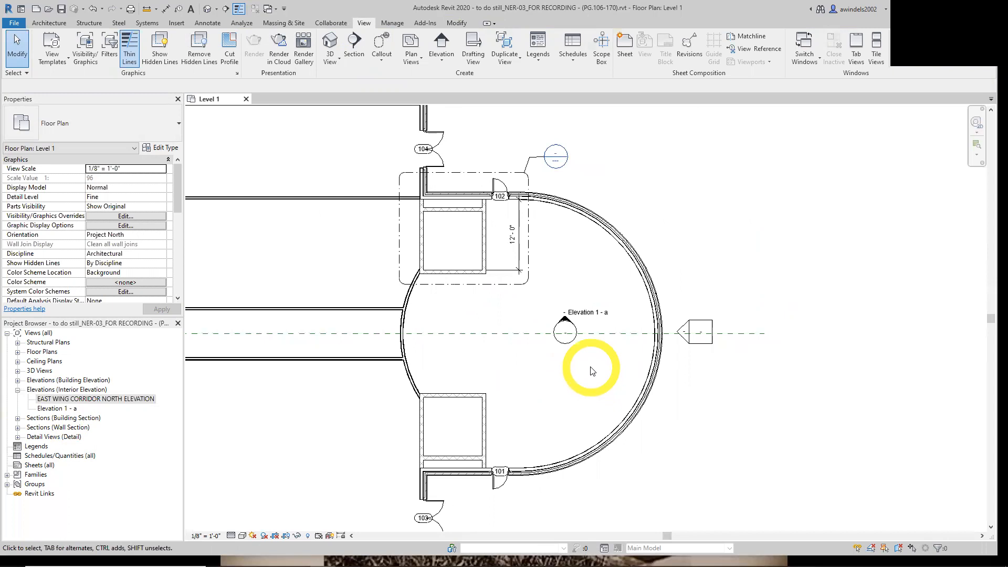
Enable the east, south and west views on the interior elevation marker in the semicircular entry area.
left_click(571, 342)
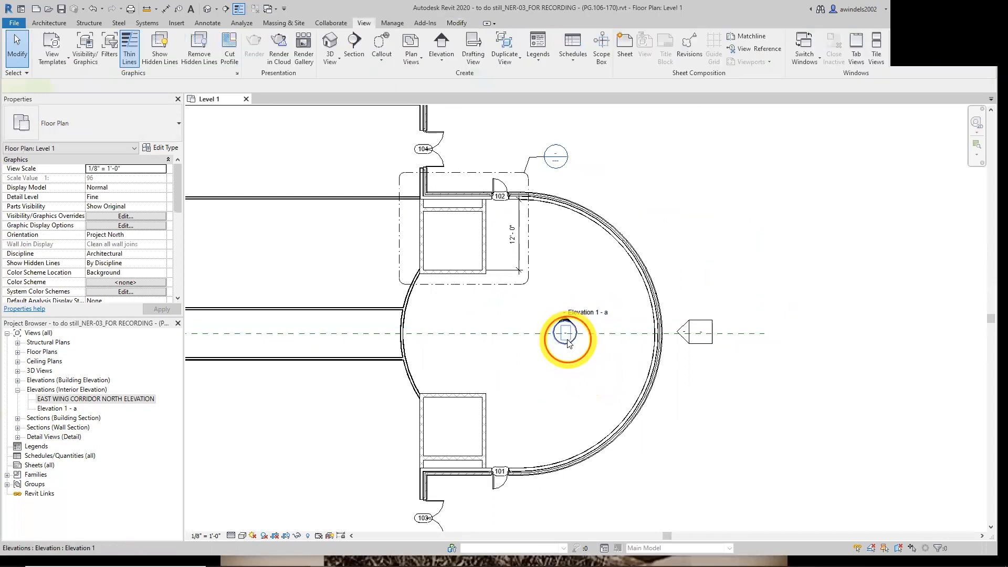
left_click(571, 340)
left_click(592, 332)
left_click(565, 360)
left_click(537, 331)
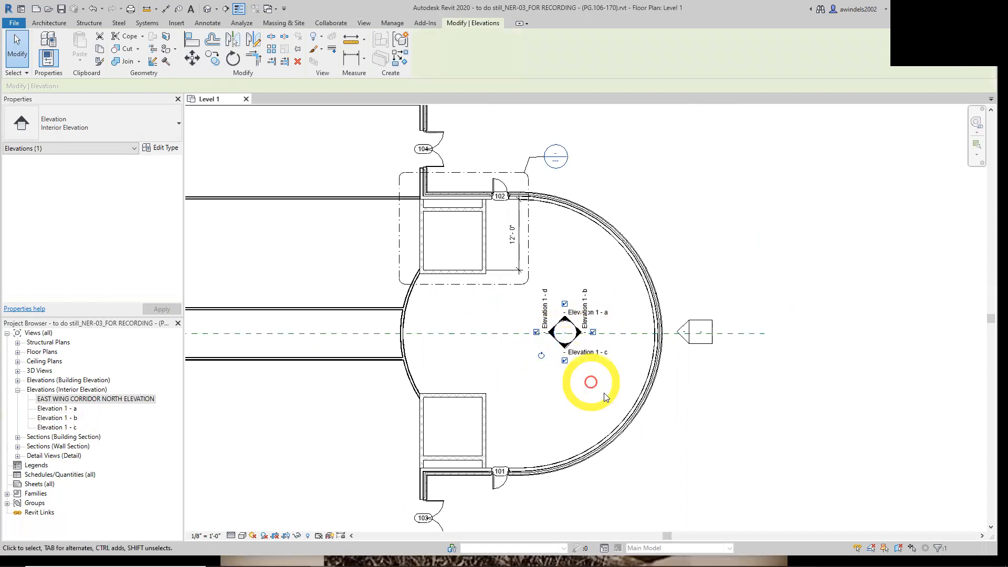
middle_click_drag(606, 391, 580, 396)
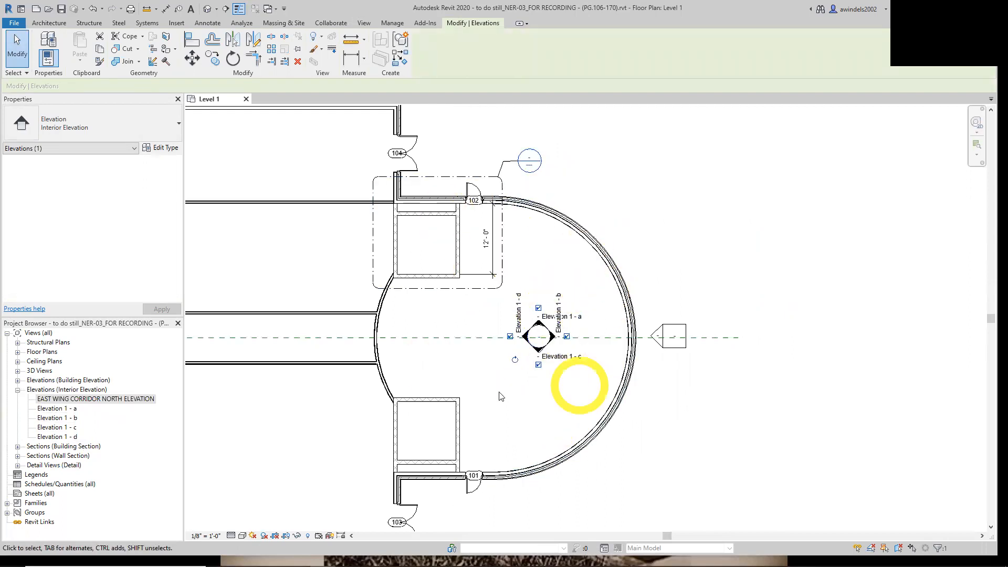
left_click(564, 407)
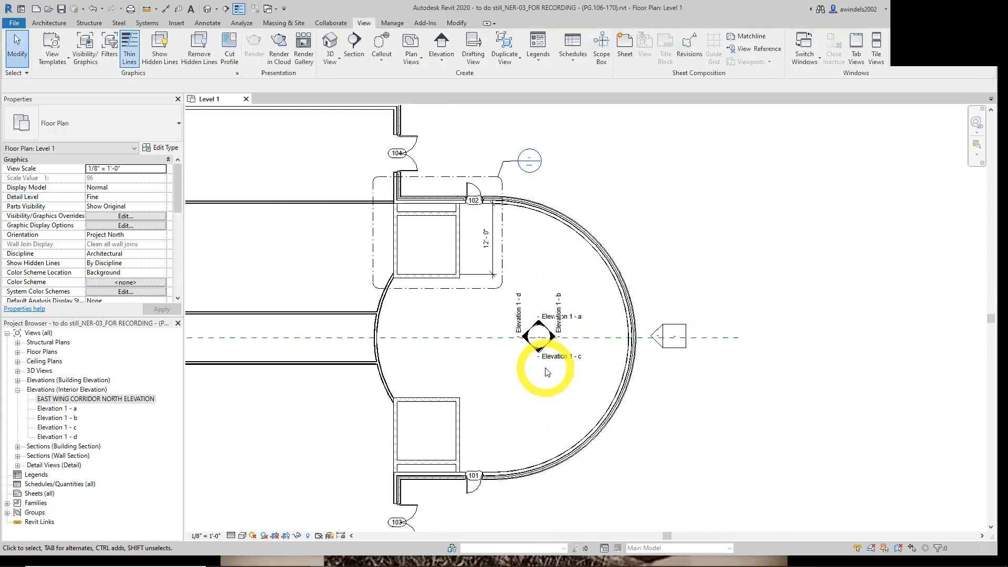
Open Elevation 1 - b from its marker arrow to examine its view, and close it to return to the Level 1 plan.
left_click(58, 409)
left_click(63, 417, "ctrl")
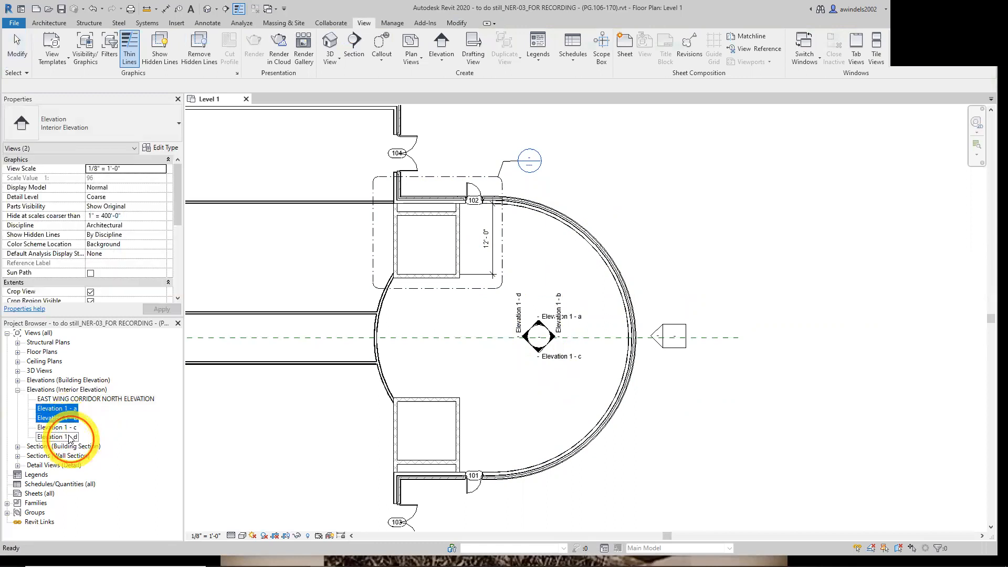
left_click(74, 408)
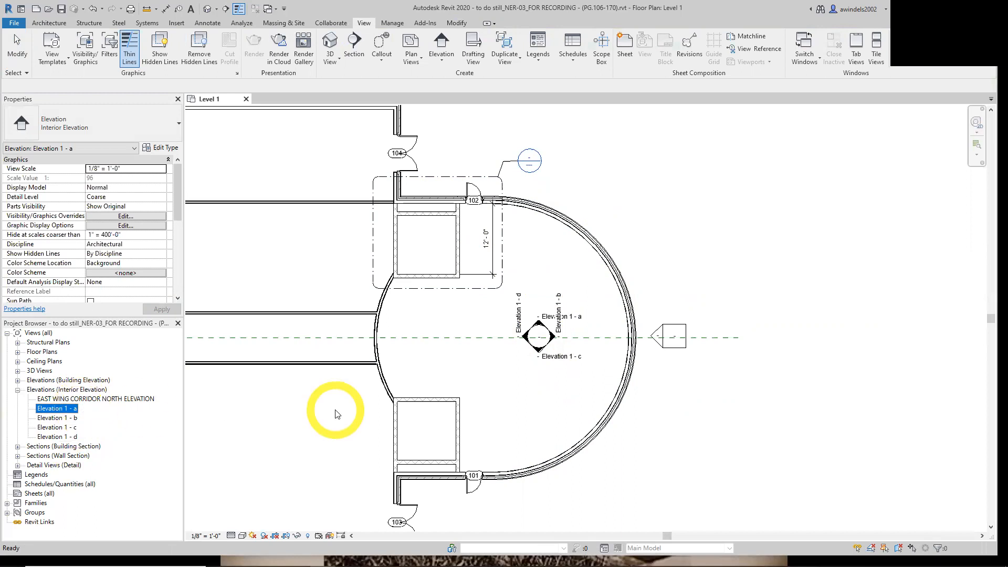
left_click(551, 336)
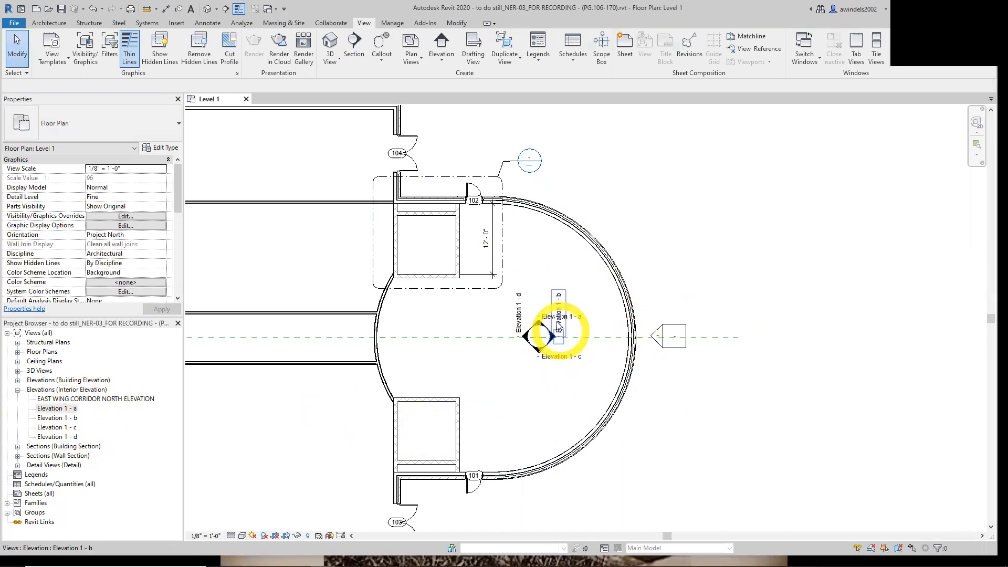
left_click(559, 325)
double_click(560, 325)
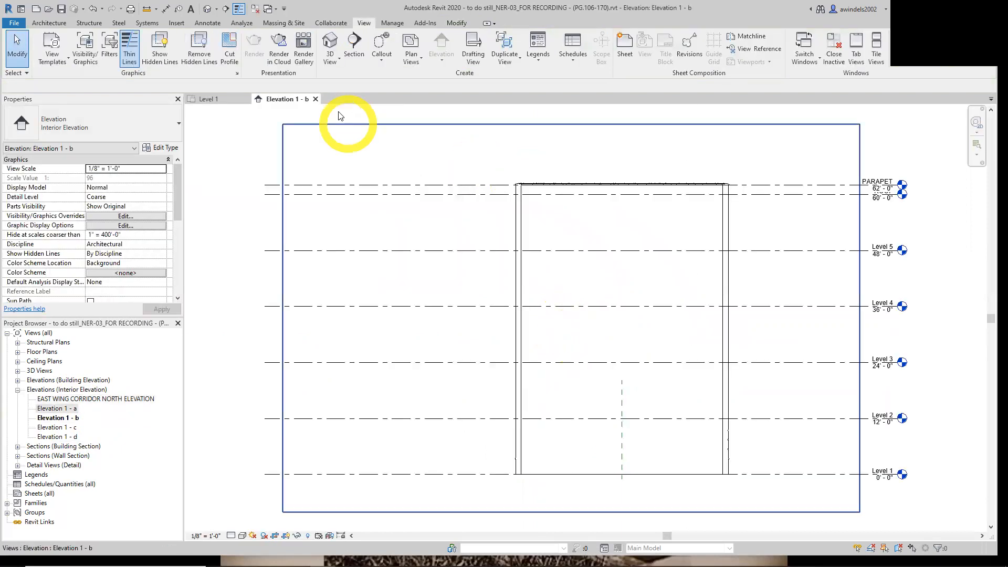
left_click(316, 99)
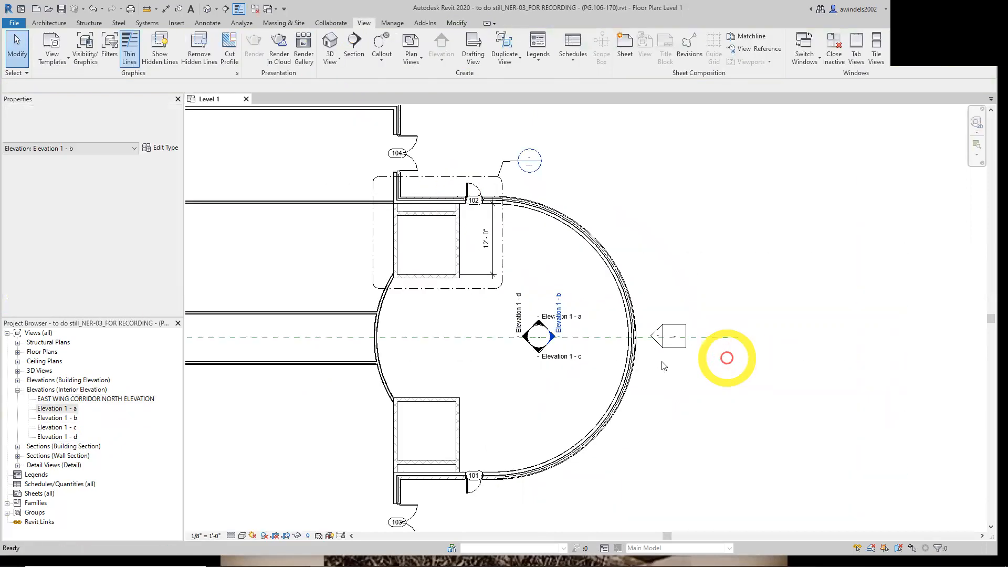
left_click(552, 335)
left_click(526, 364)
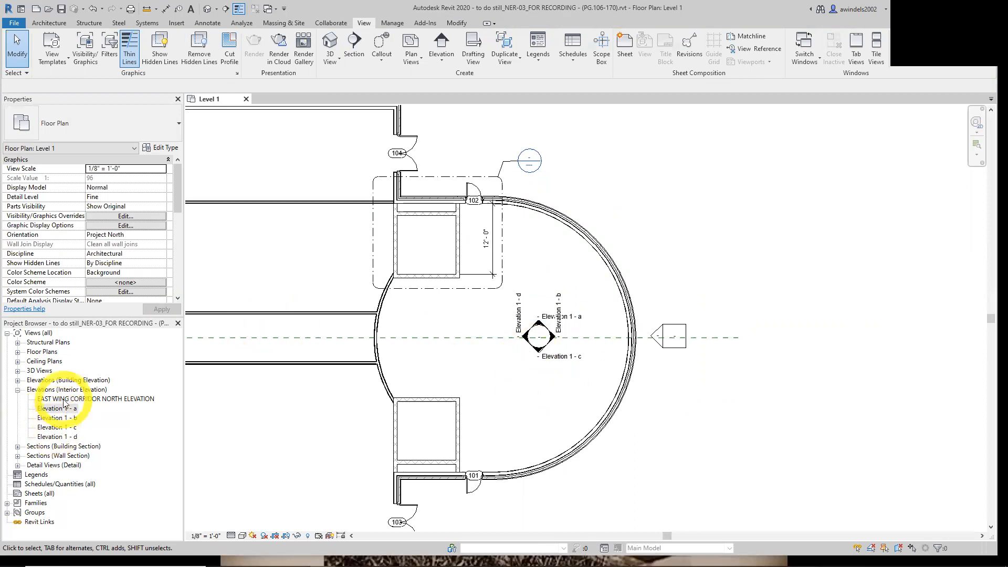
Rename the interior elevation Elevation 1 - a as EAST WING ENTRY NORTH ELEVATION and copy the new name.
left_click(88, 401)
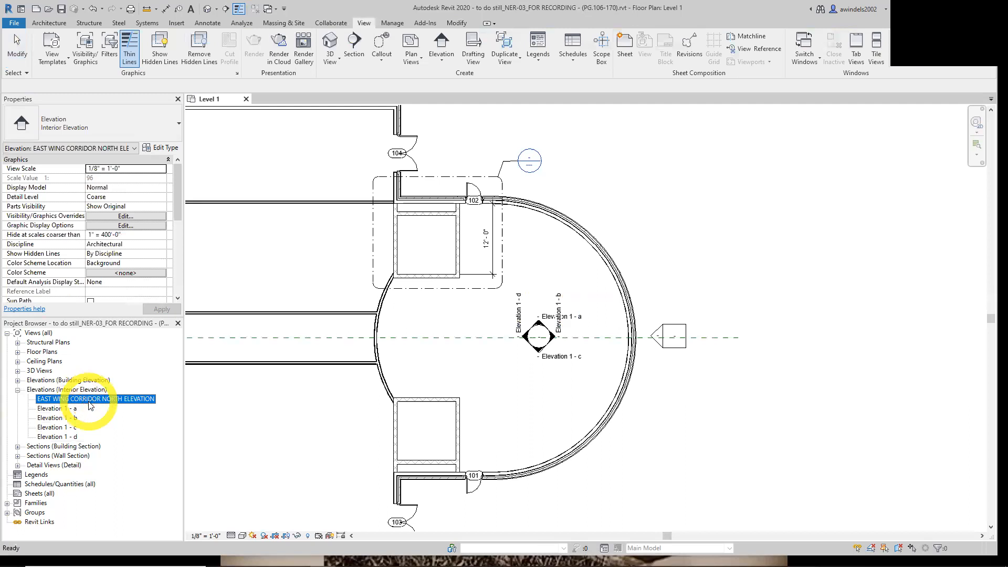
left_click(58, 409)
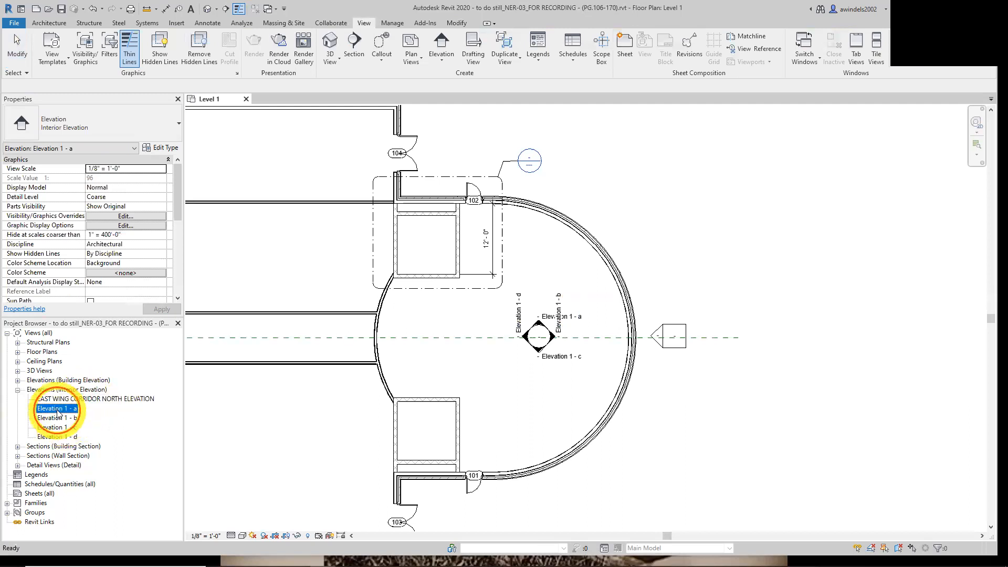
left_click(58, 410)
type("EAST WING CORRIDOR NORTH ELEVATION")
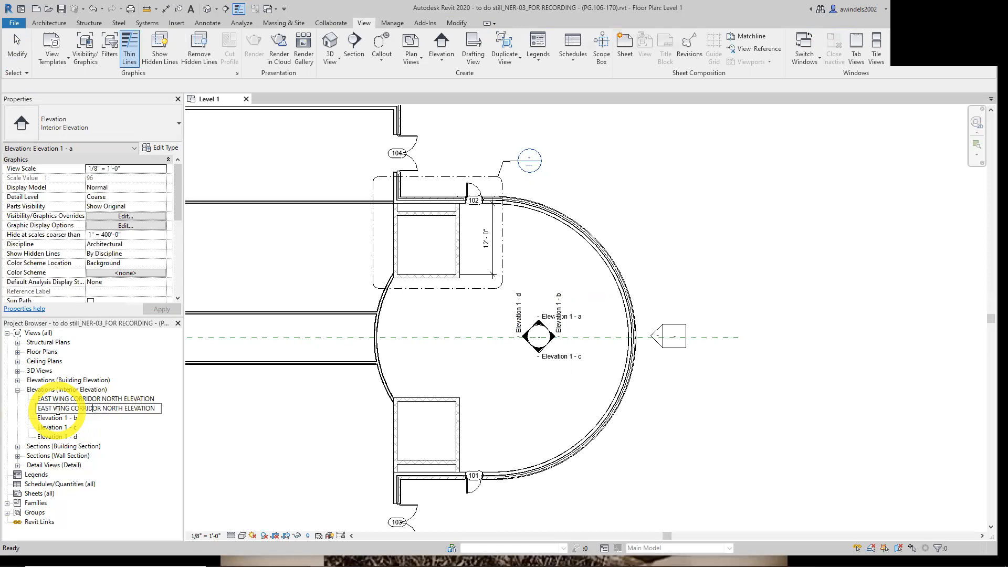
key("BackSpace")
key("BackSpace")
key("BackSpace")
key("BackSpace")
key("BackSpace")
key("BackSpace")
key("BackSpace")
key("BackSpace")
type("ENTRY")
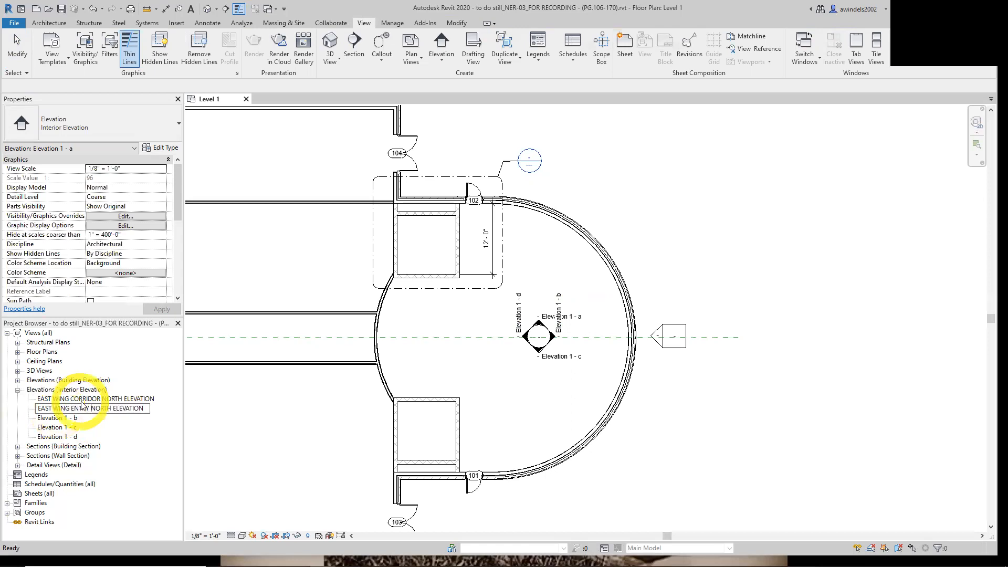
double_click(79, 409)
left_click_drag(151, 408, 35, 412)
key("ctrl+c")
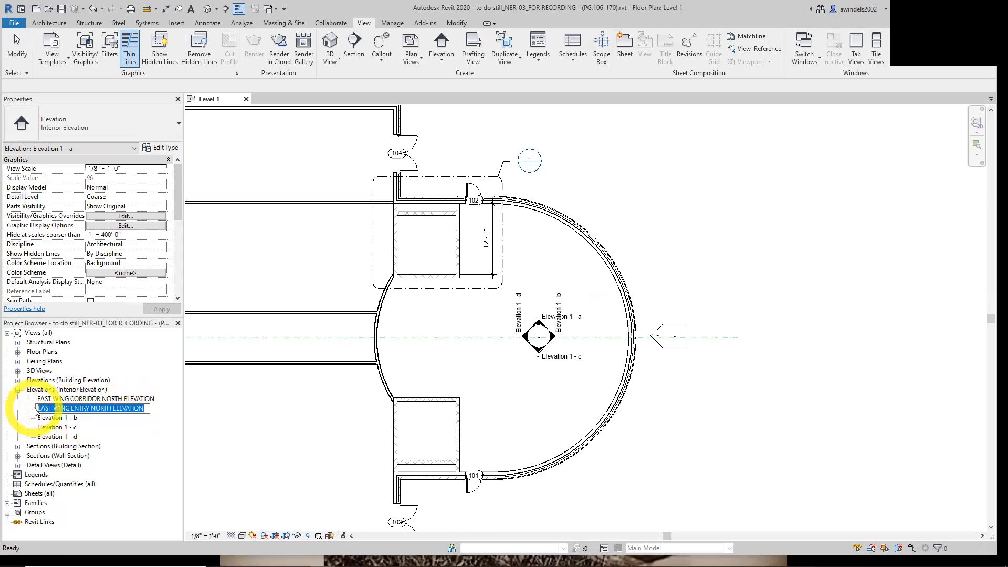
Rename the interior elevation Elevation 1 - b as EAST WING ENTRY EAST ELEVATION, reusing the copied name.
left_click(69, 418)
left_click(65, 418)
key("ctrl+v")
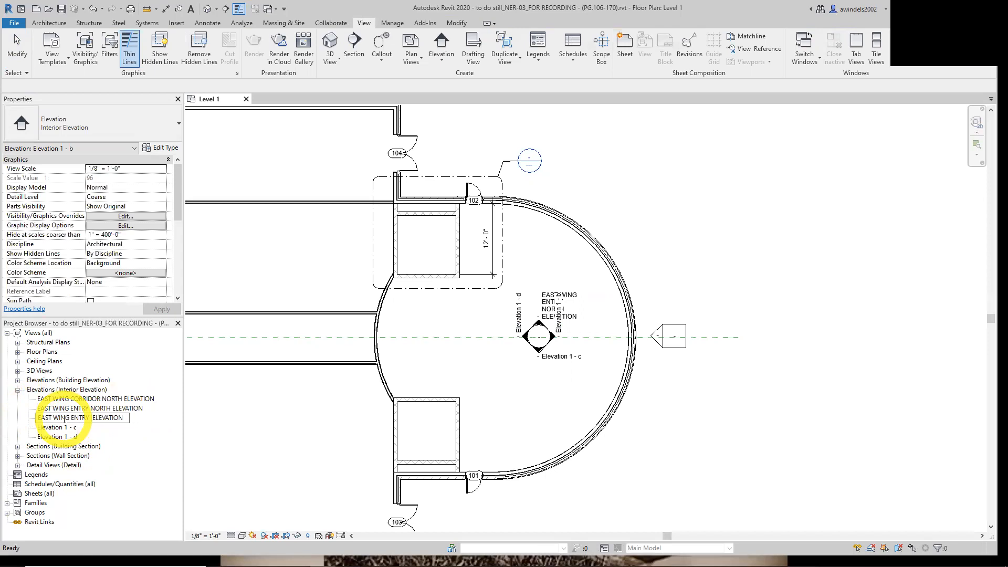
key("Return")
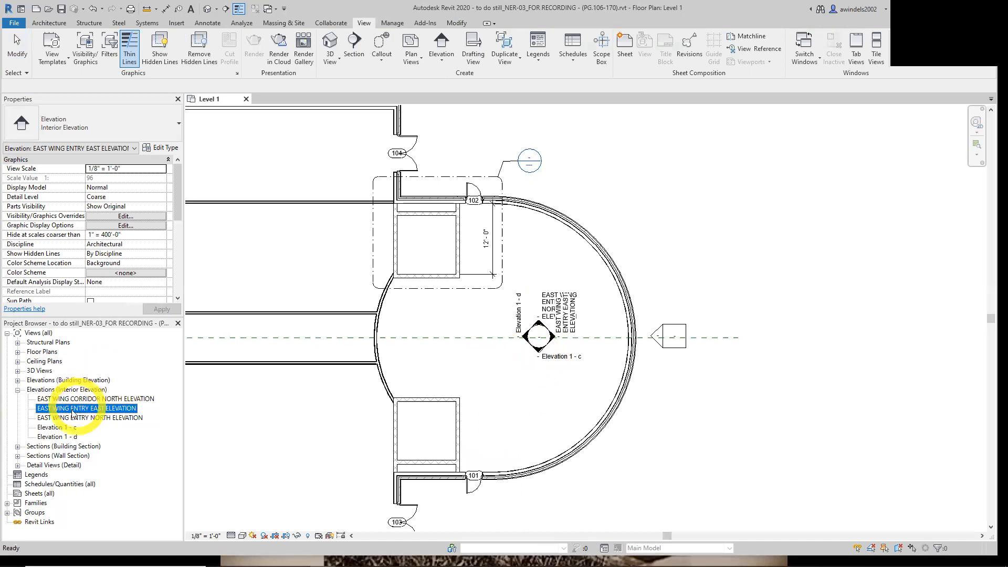
Open the interior elevation Elevation 1 - c and rename it as EAST WING ENTRY SOUTH ELEVATION.
double_click(67, 427)
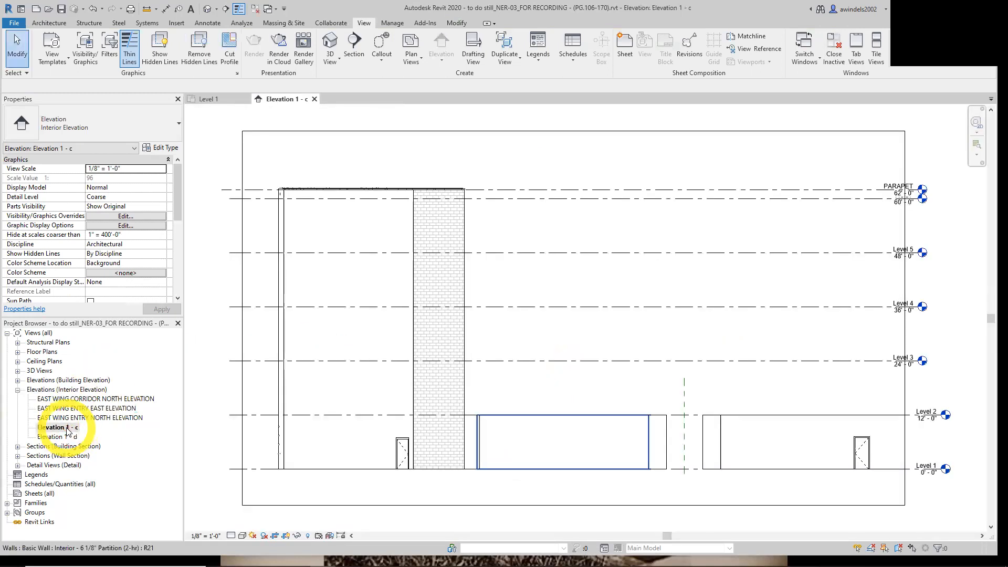
left_click(67, 428)
left_click(67, 427)
key("ctrl+v")
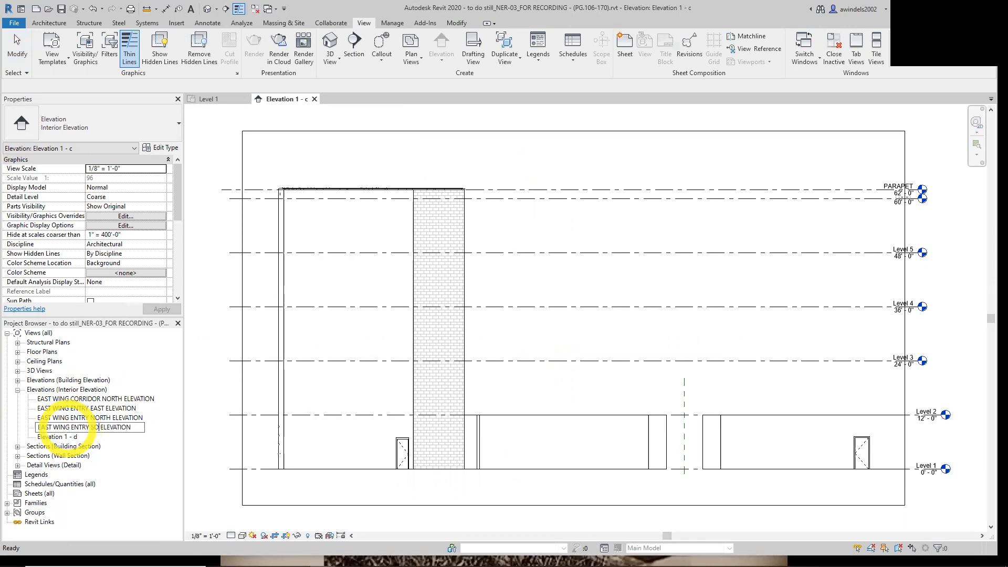
key("Return")
Rename the interior elevation Elevation 1 - d as EAST WING ENTRY WEST ELEVATION.
left_click(67, 437)
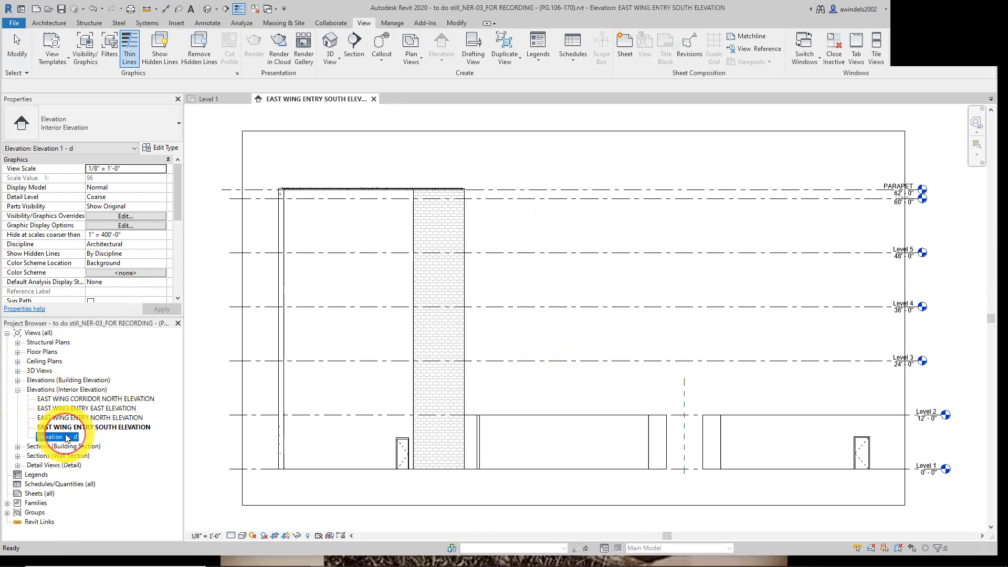
left_click(67, 437)
key("ctrl+v")
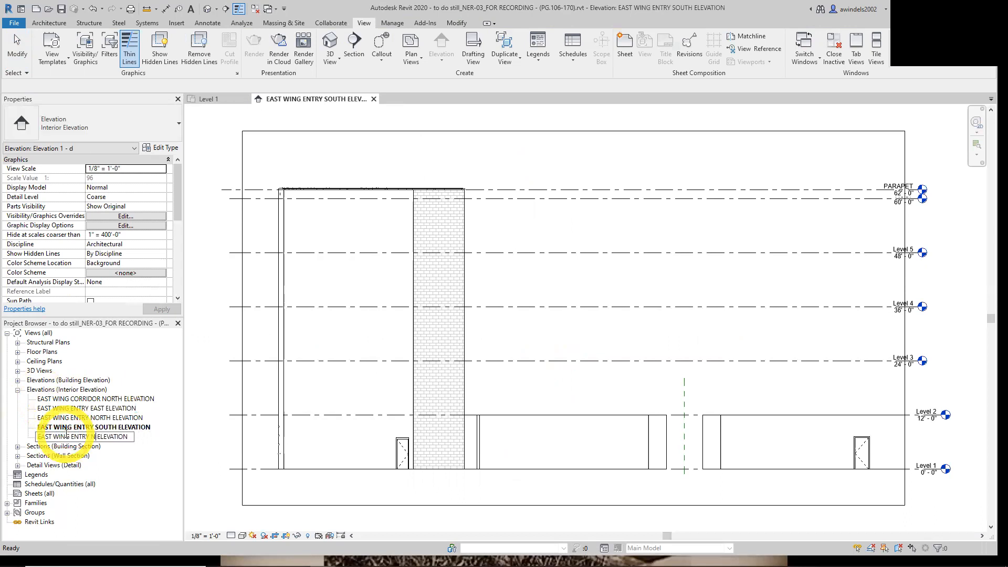
key("Return")
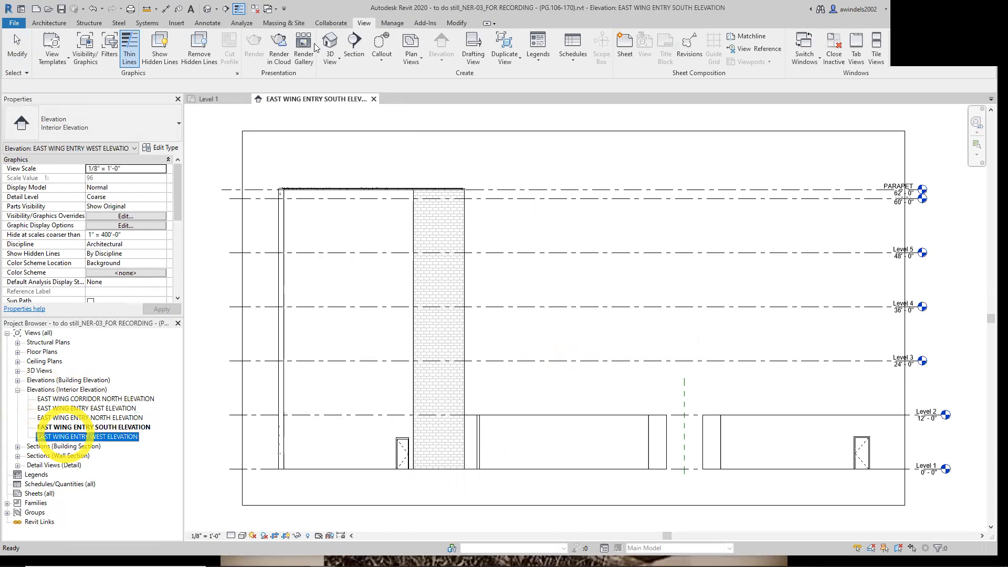
Return to the Level 1 floor plan and open the elevation tag settings for the 1/2" Circle type.
left_click(225, 99)
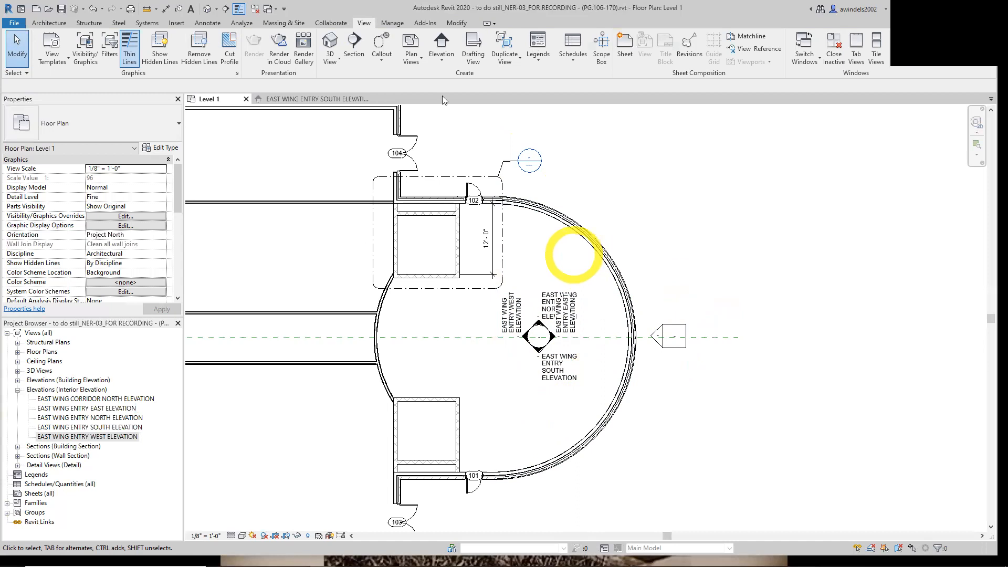
middle_click_drag(583, 179, 605, 180)
left_click(393, 24)
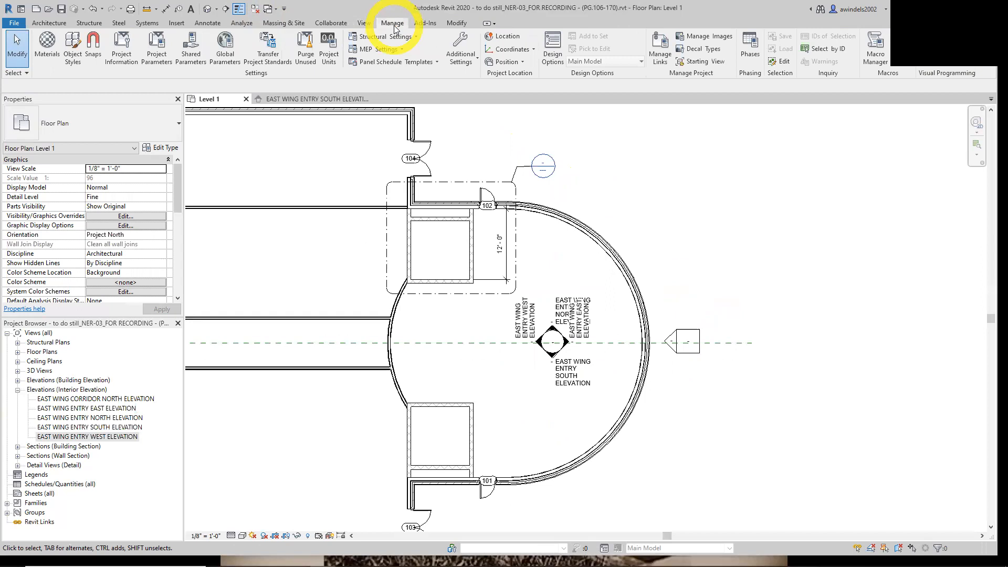
left_click(450, 58)
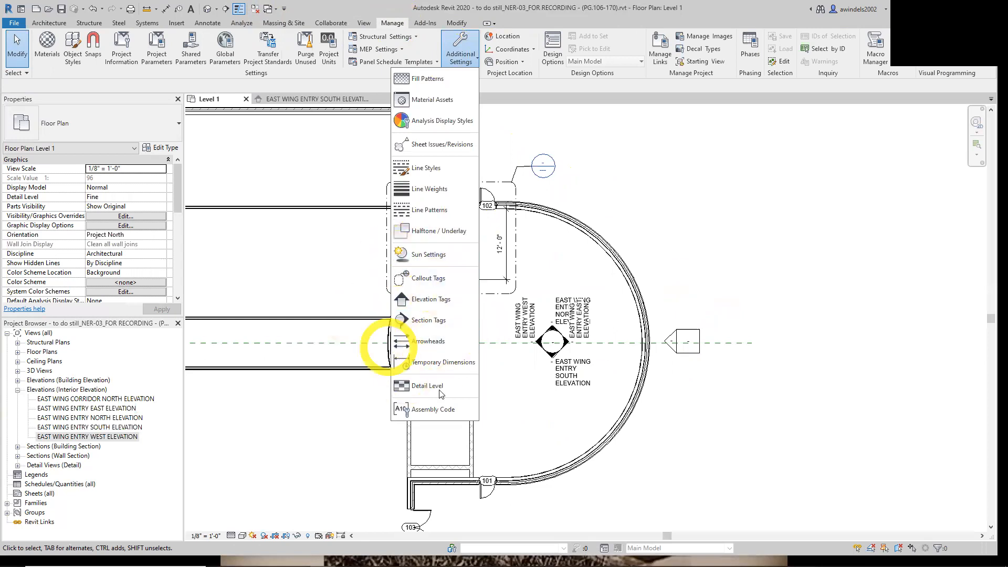
left_click(436, 297)
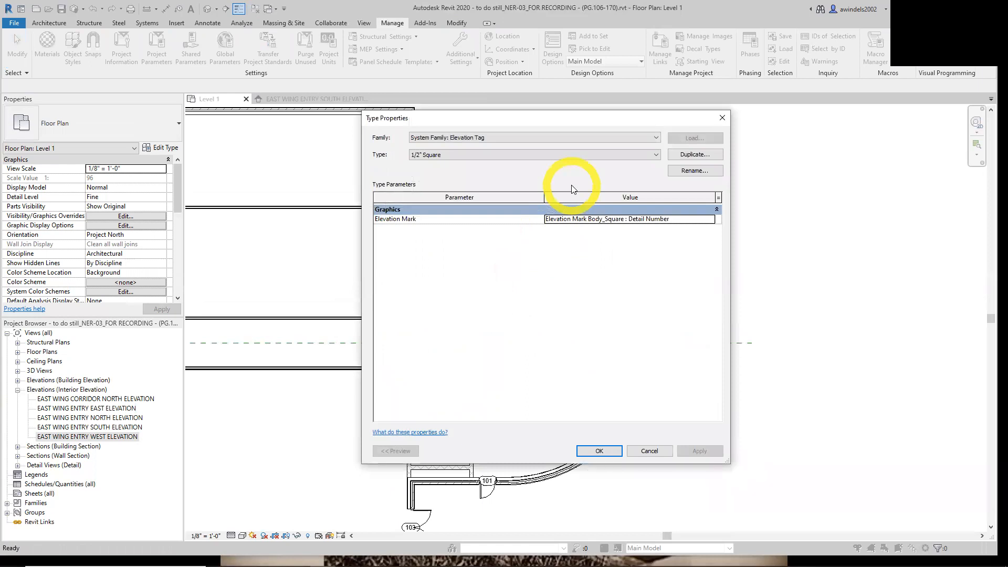
left_click(579, 138)
left_click(524, 157)
left_click(526, 156)
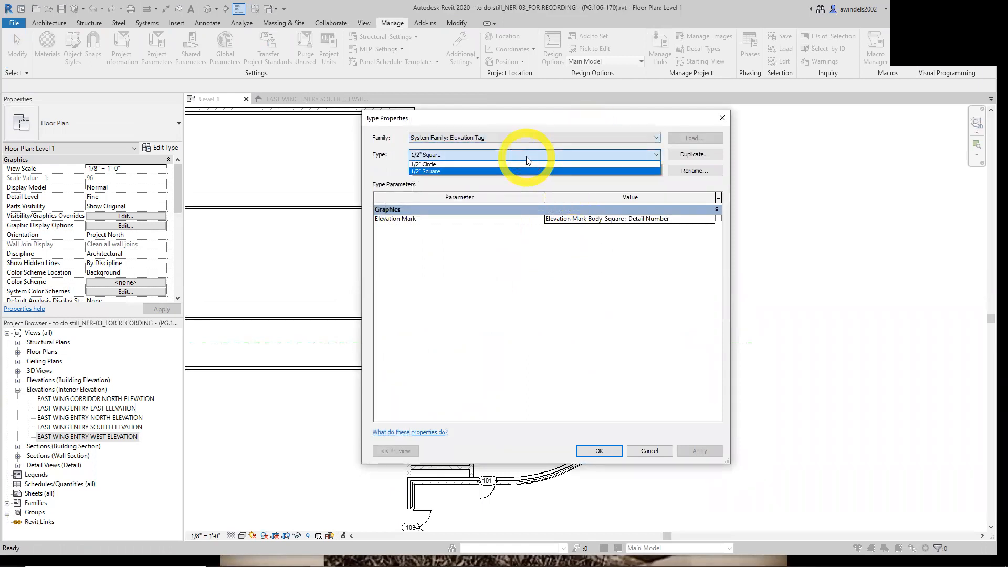
left_click(496, 164)
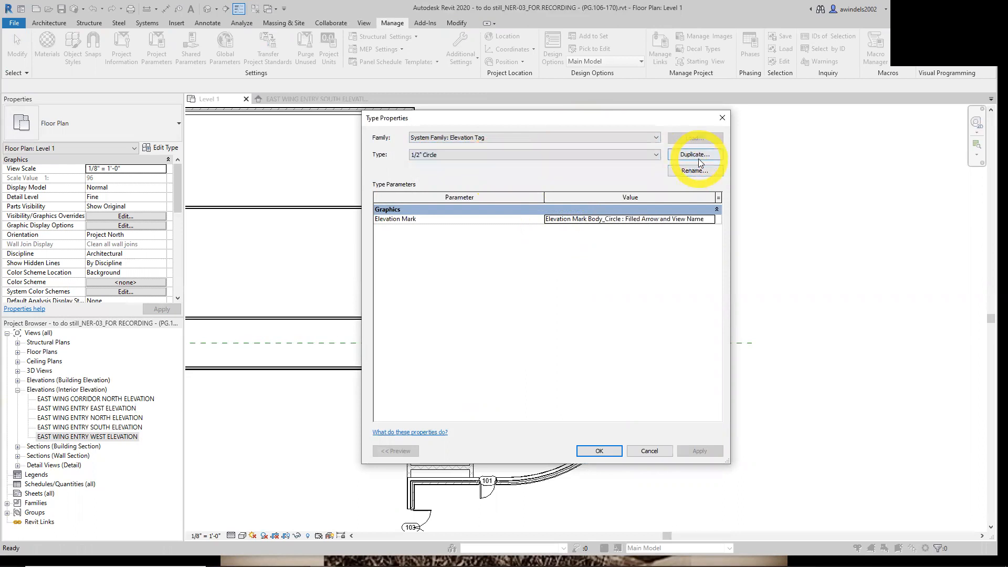
Set the 1/2" Circle tag's elevation mark to Elevation Mark Body_Circle : Detail Number and accept the change.
left_click(671, 220)
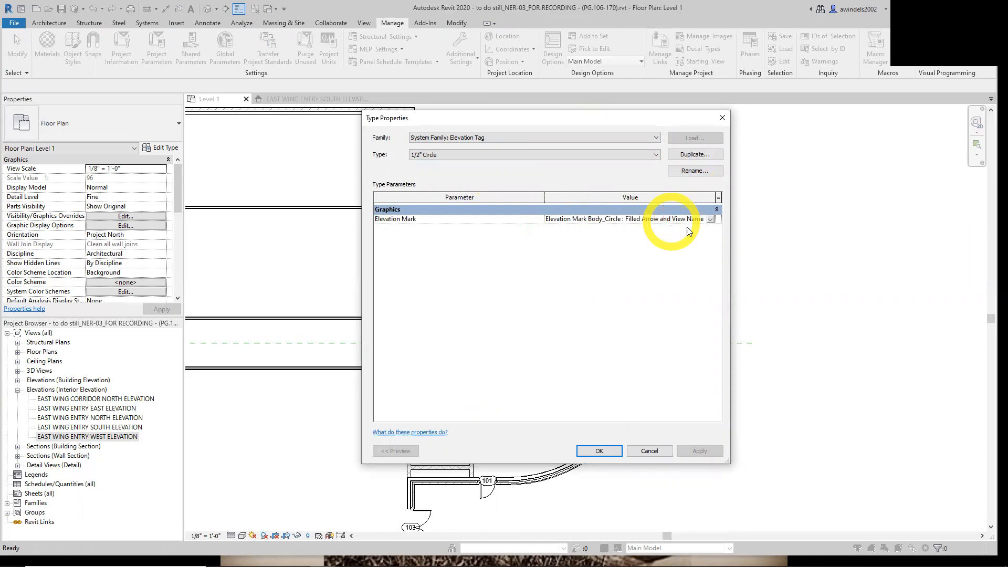
left_click(710, 220)
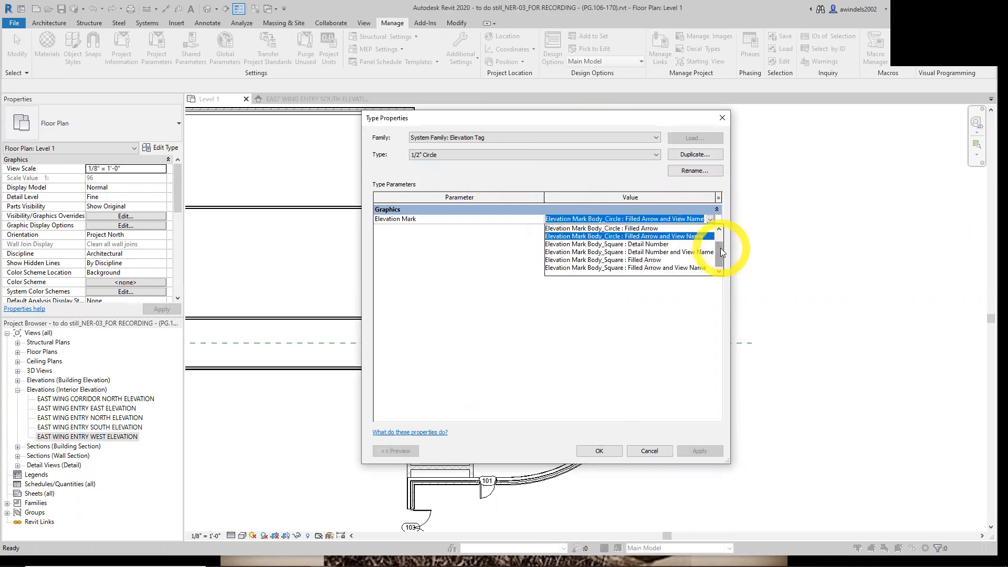
left_click_drag(720, 253, 721, 236)
left_click(646, 228)
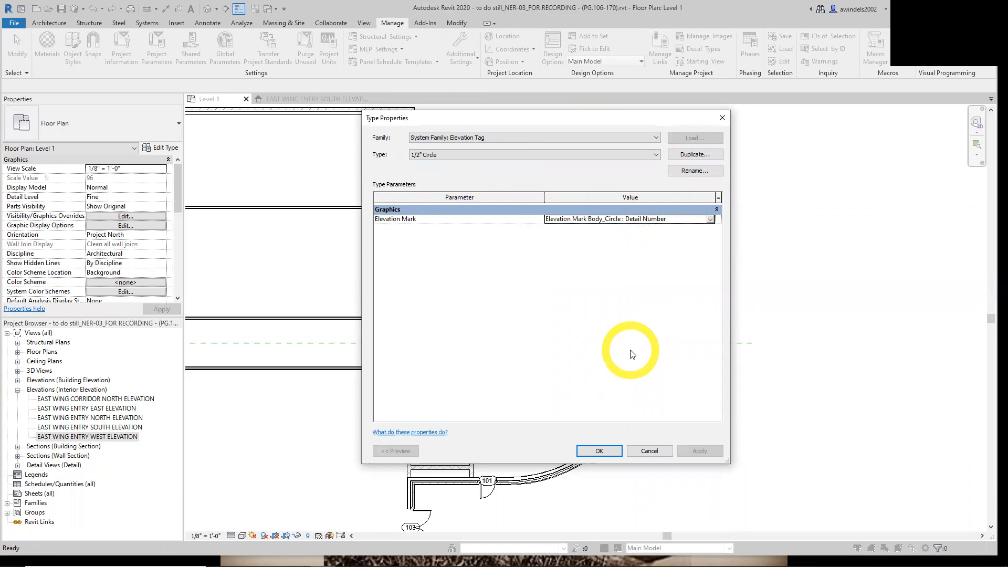
left_click(600, 453)
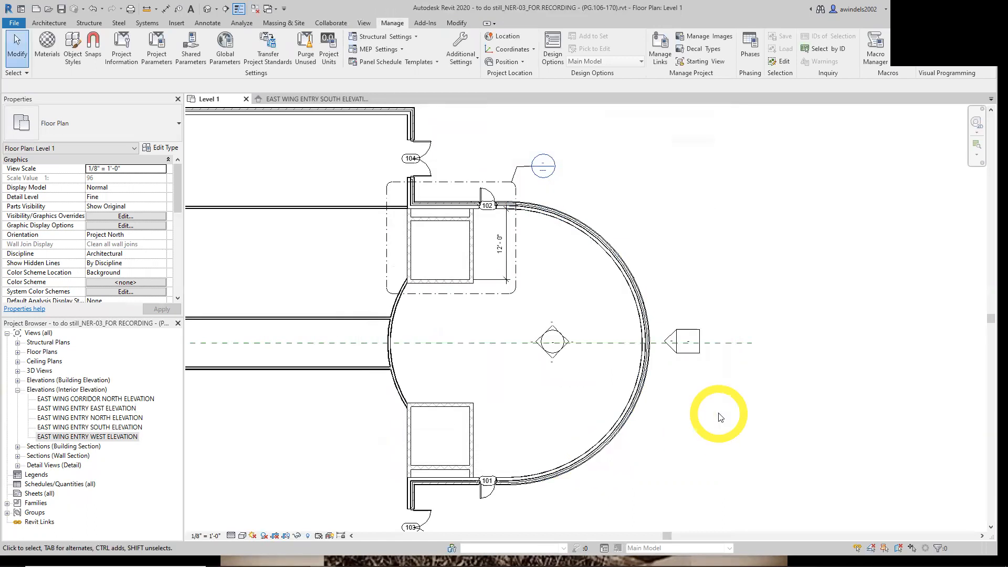
Check the circular elevation tag in the east wing entry, fit the whole plan in view, and open the South building elevation.
left_click(562, 341)
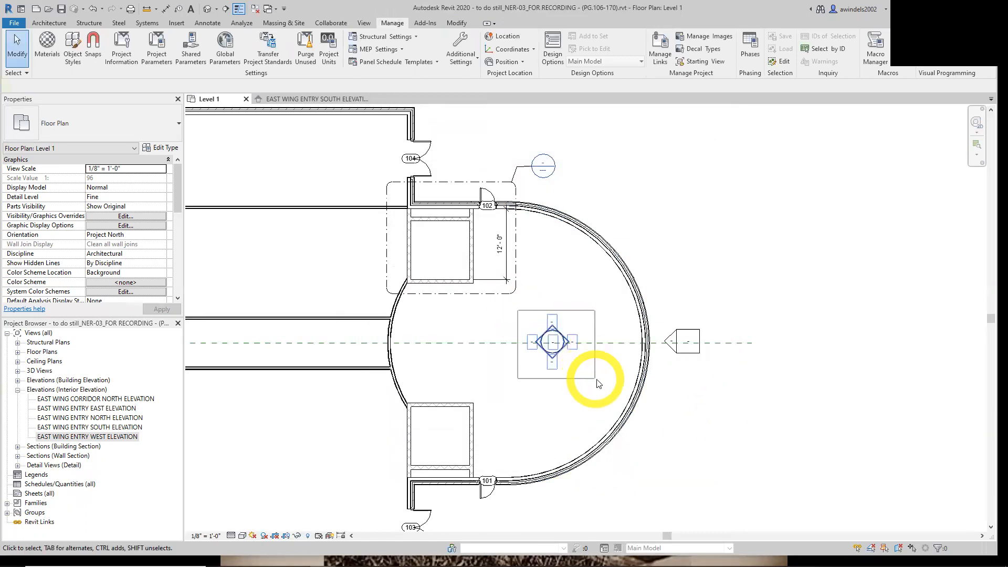
left_click(597, 382)
key("z")
key("f")
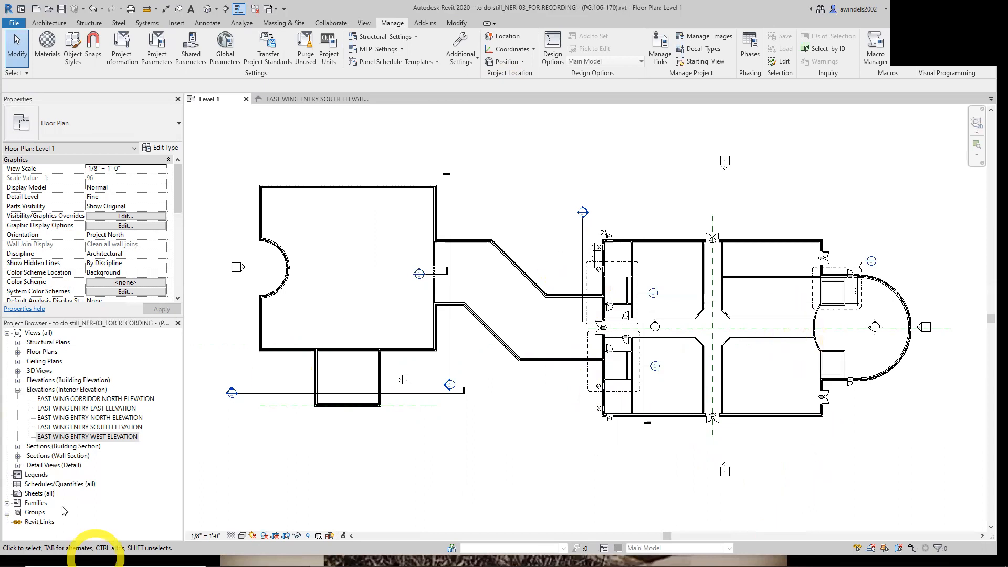
left_click(17, 385)
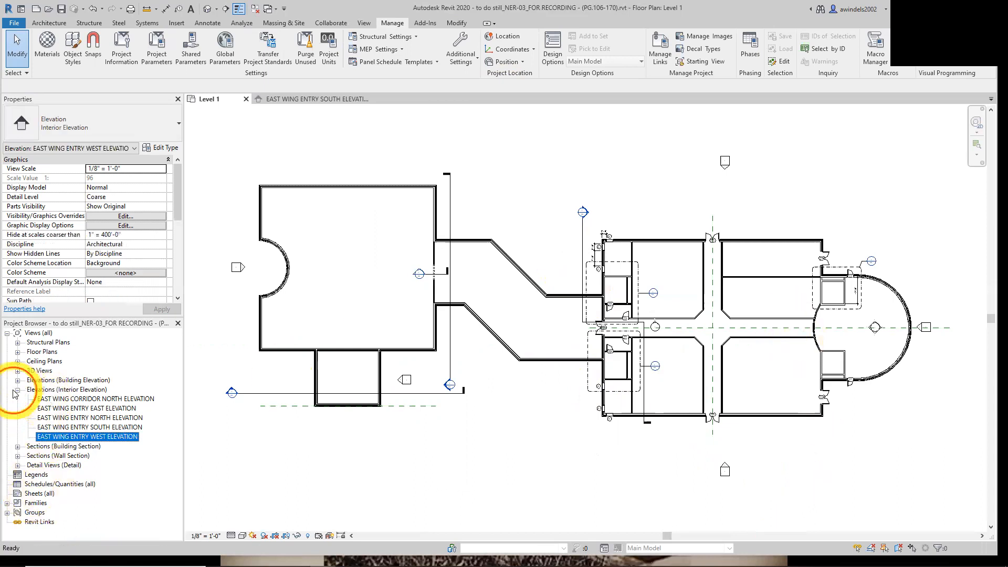
double_click(61, 380)
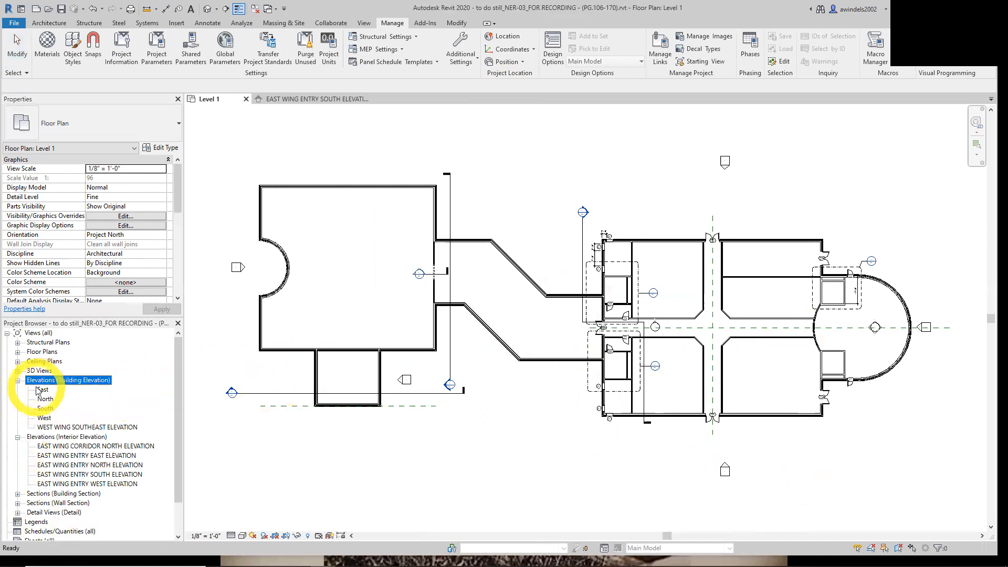
double_click(46, 408)
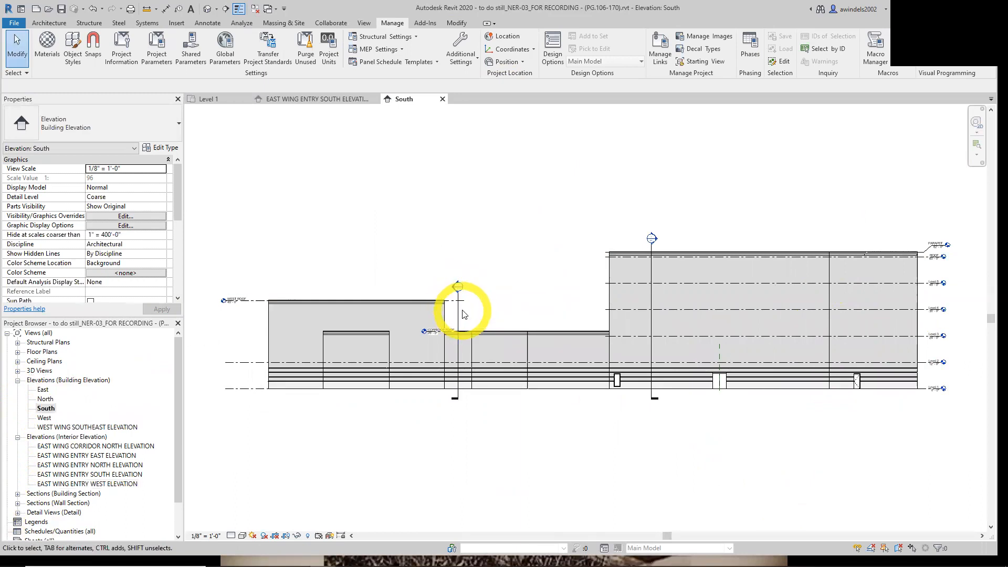
Return to the Level 1 floor plan and examine the lavatory callout and corridor elevation tag in the east wing.
left_click(223, 100)
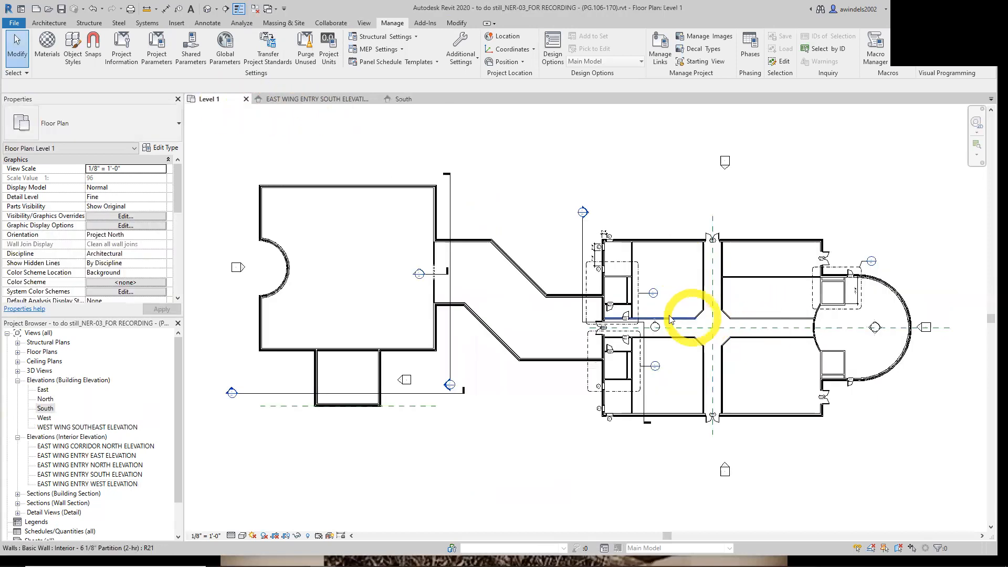
scroll(671, 319, "up", 2)
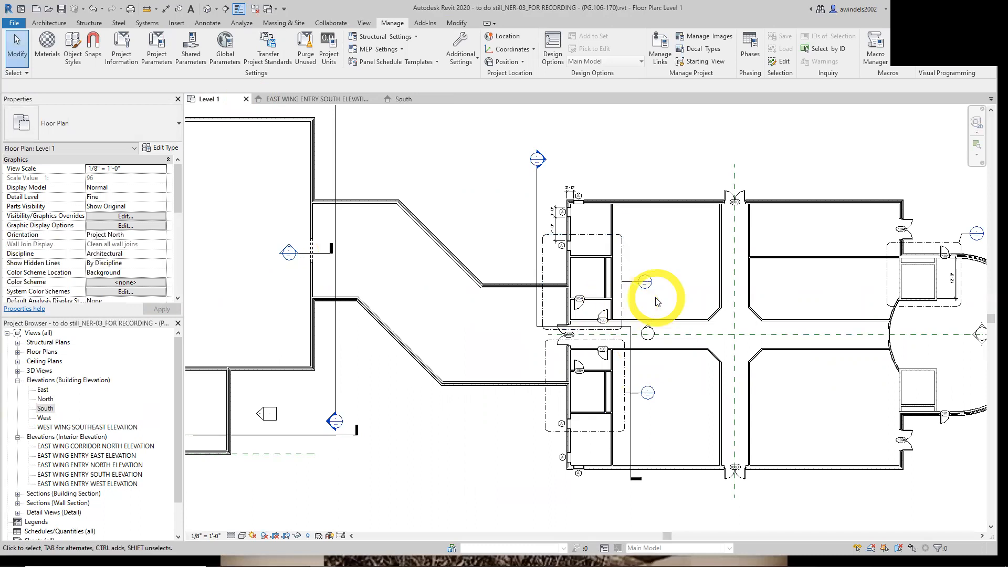
scroll(652, 292, "up", 5)
middle_click_drag(665, 327, 668, 345)
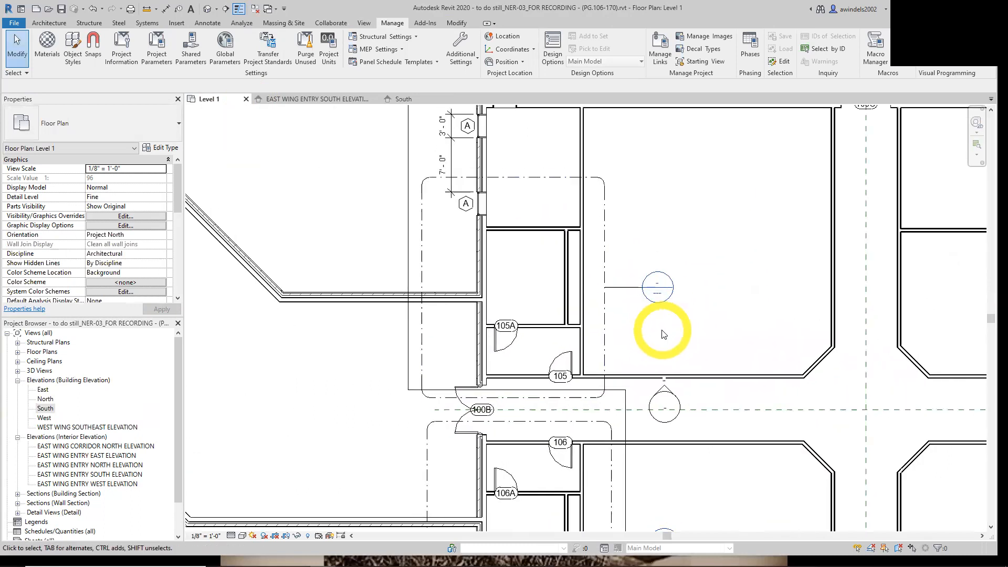
scroll(608, 287, "down", 6)
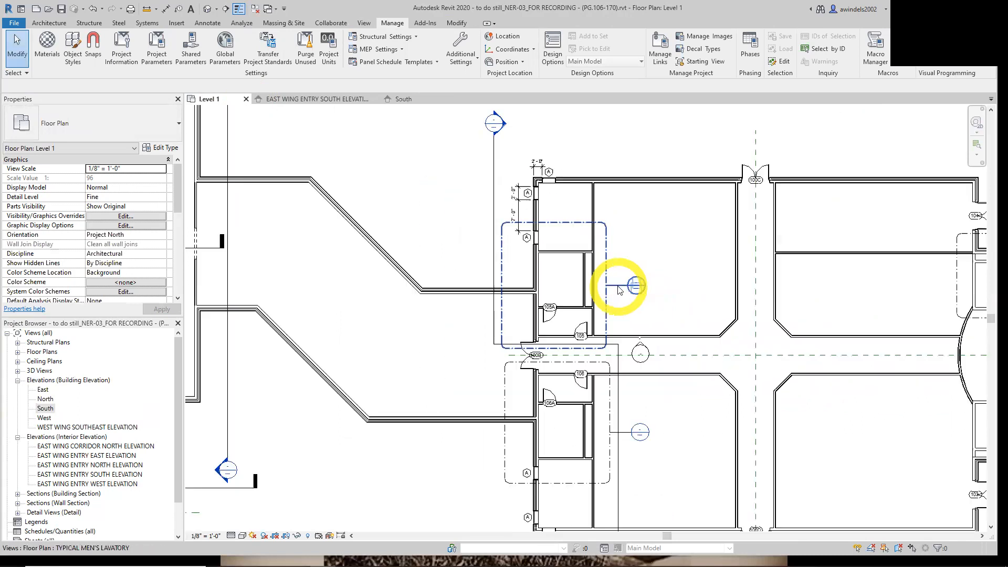
Open the 3D view EAST WING CORRIOR PERSPECTIVE.
left_click(18, 370)
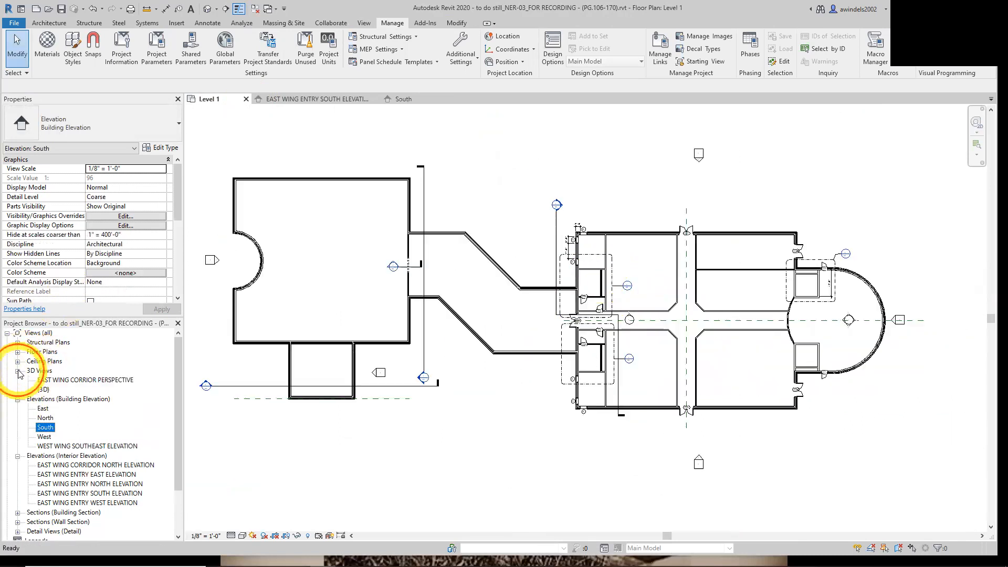
left_click(57, 380)
double_click(58, 383)
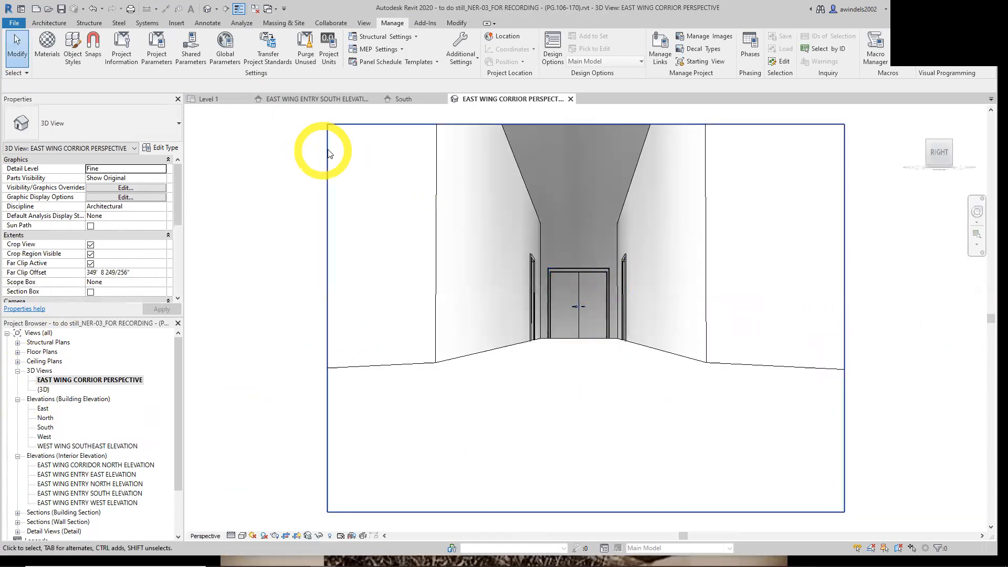
Return to the Level 1 floor plan and review the building elevation marks around both wings.
left_click(208, 98)
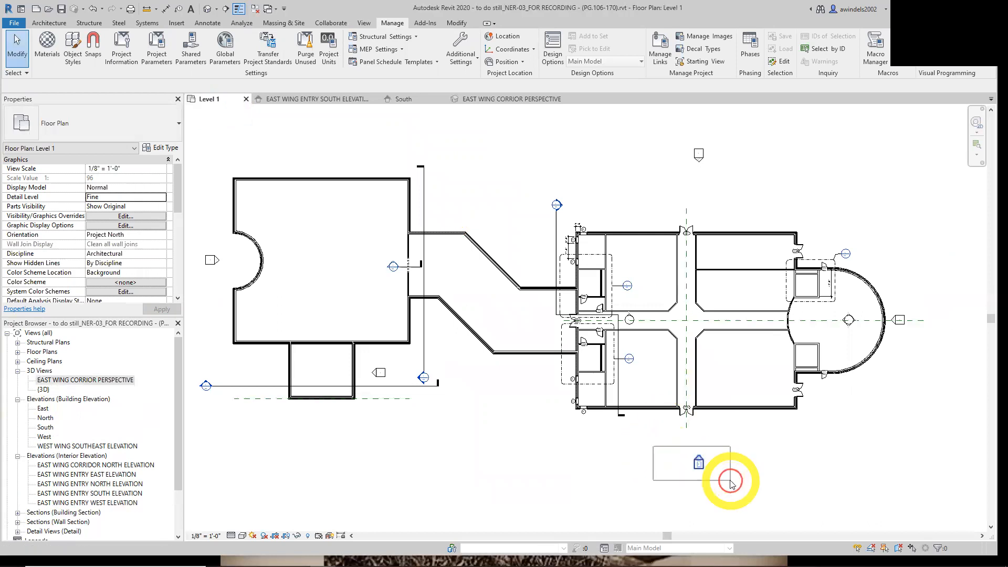
mouse_move(366, 361)
left_mouse_down()
mouse_move(403, 389)
mouse_move(447, 401)
left_mouse_up()
left_click(403, 365)
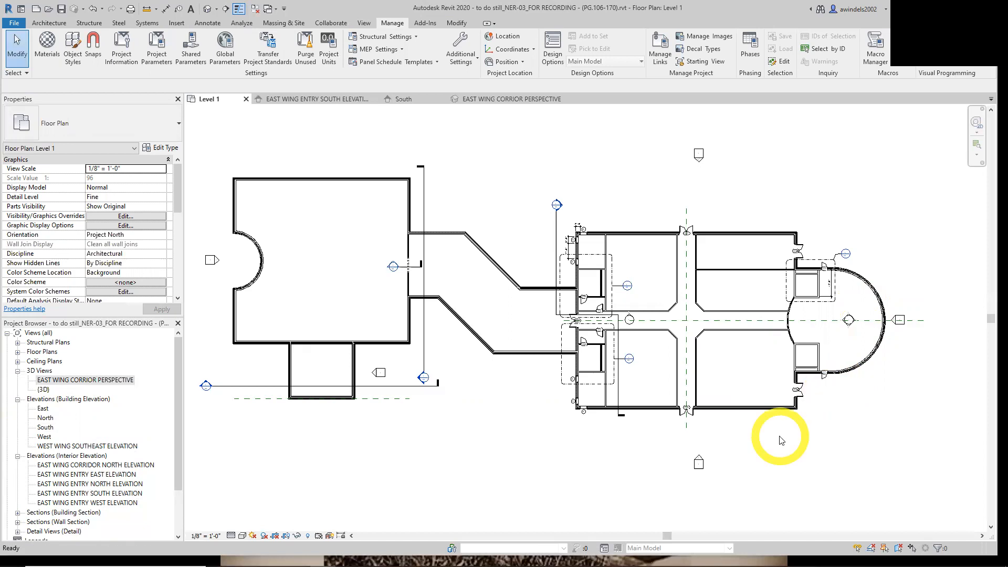
middle_click_drag(769, 444, 796, 451)
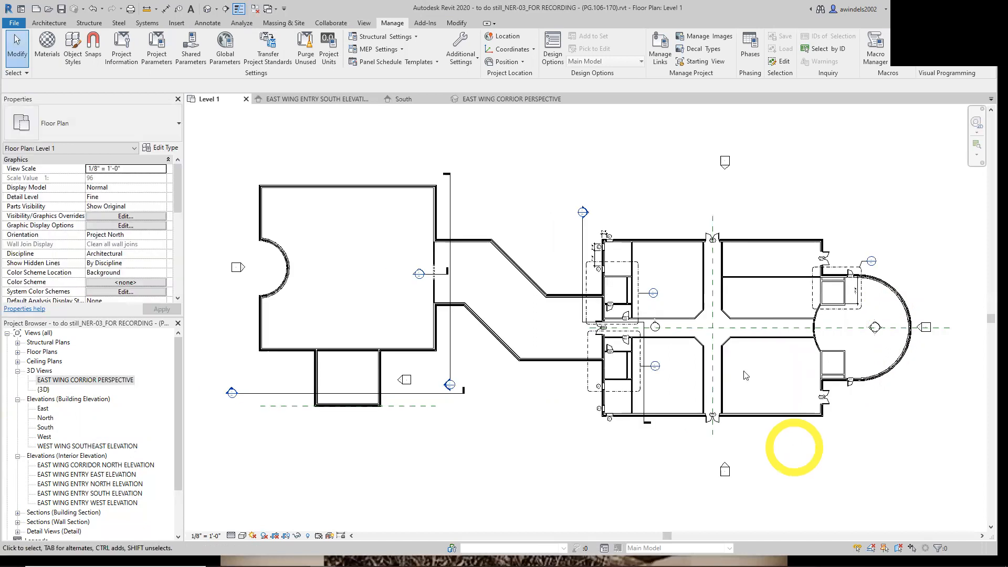